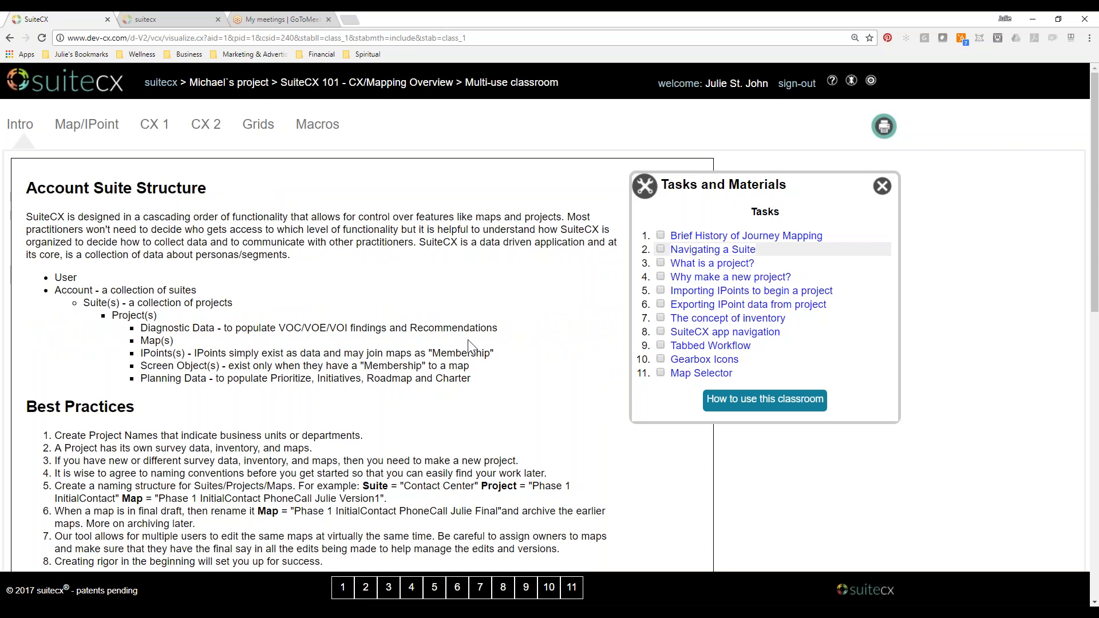
Enlarge the classroom page's zoom and review the Best Practices list and the sample suite layout beneath it.
scroll(468, 346, "down", 5)
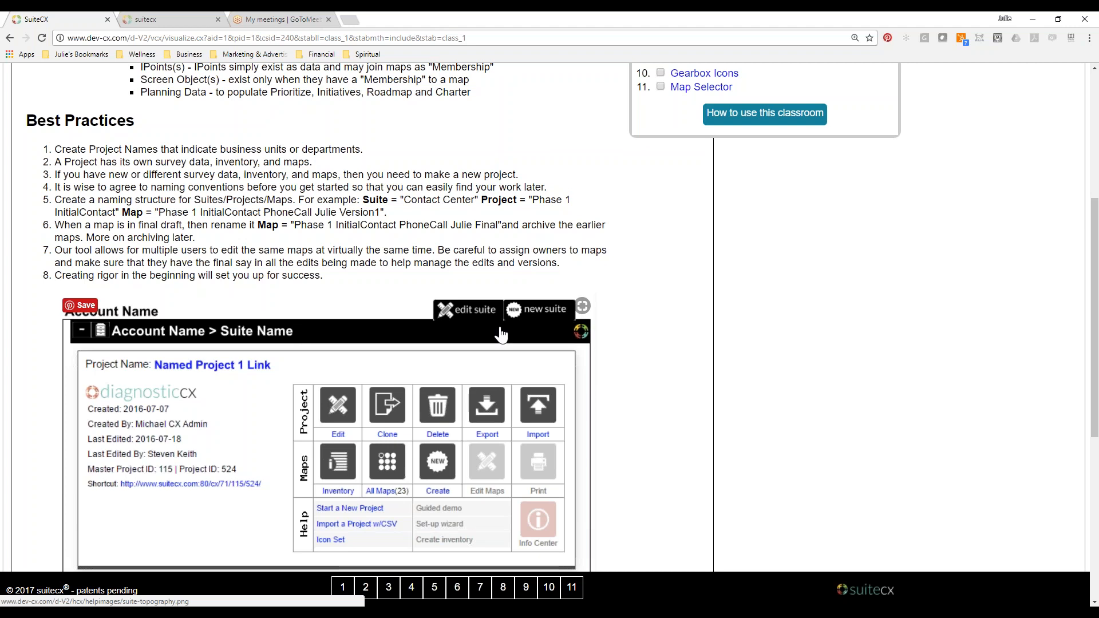
left_click(1092, 39)
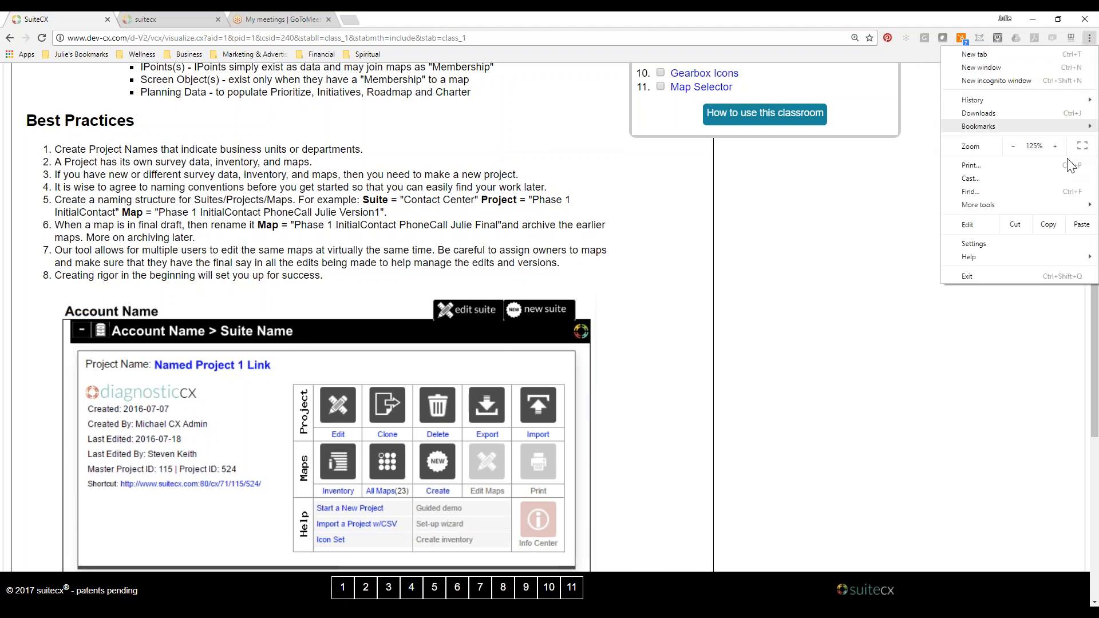
left_click(732, 255)
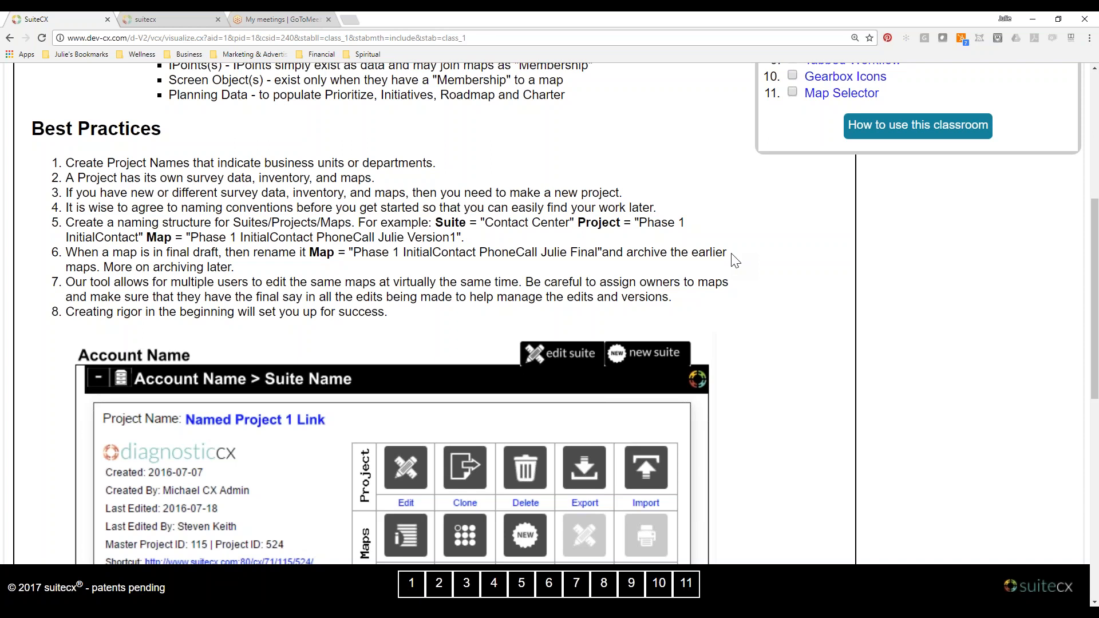
scroll(736, 260, "down", 2)
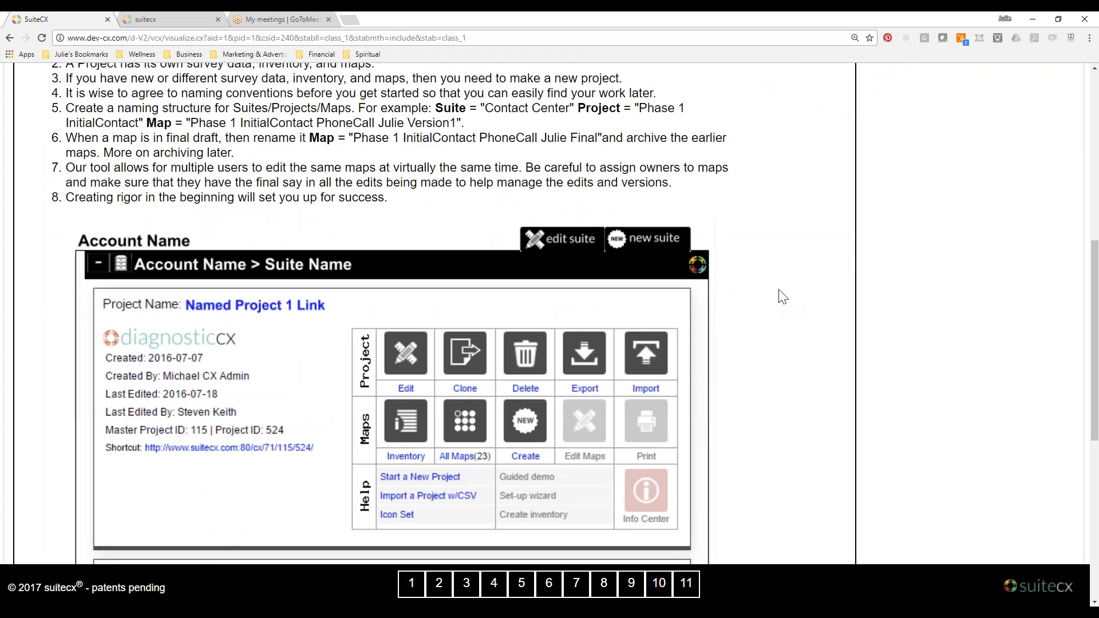
scroll(782, 295, "down", 5)
scroll(782, 296, "up", 15)
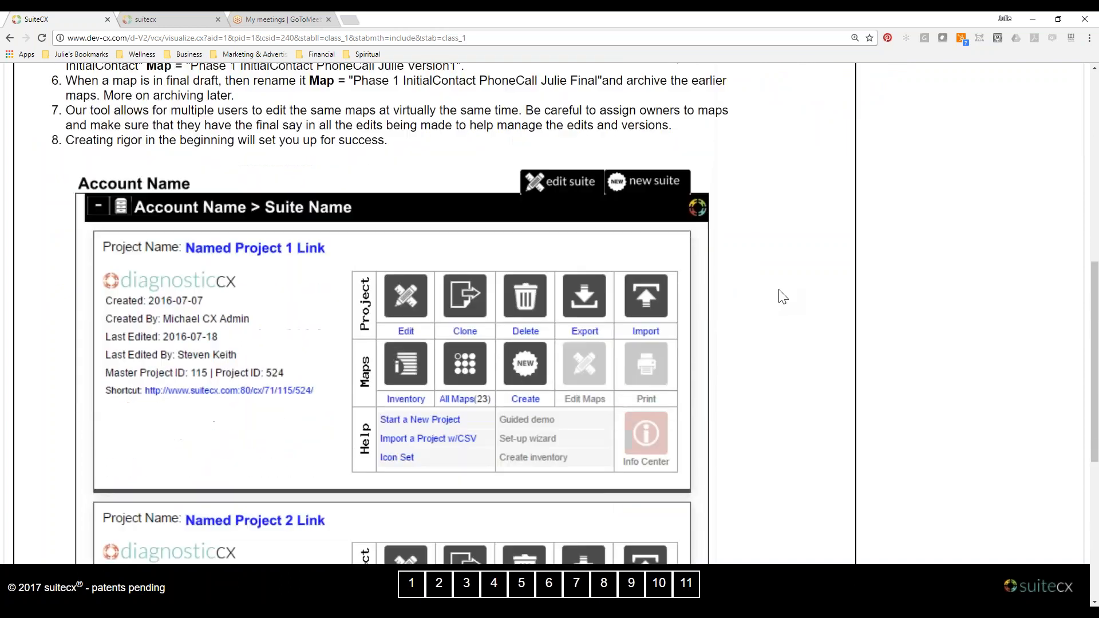
Open the "What is a project?" lesson and examine its definition, component list and the diagram of what a project contains.
left_click(862, 305)
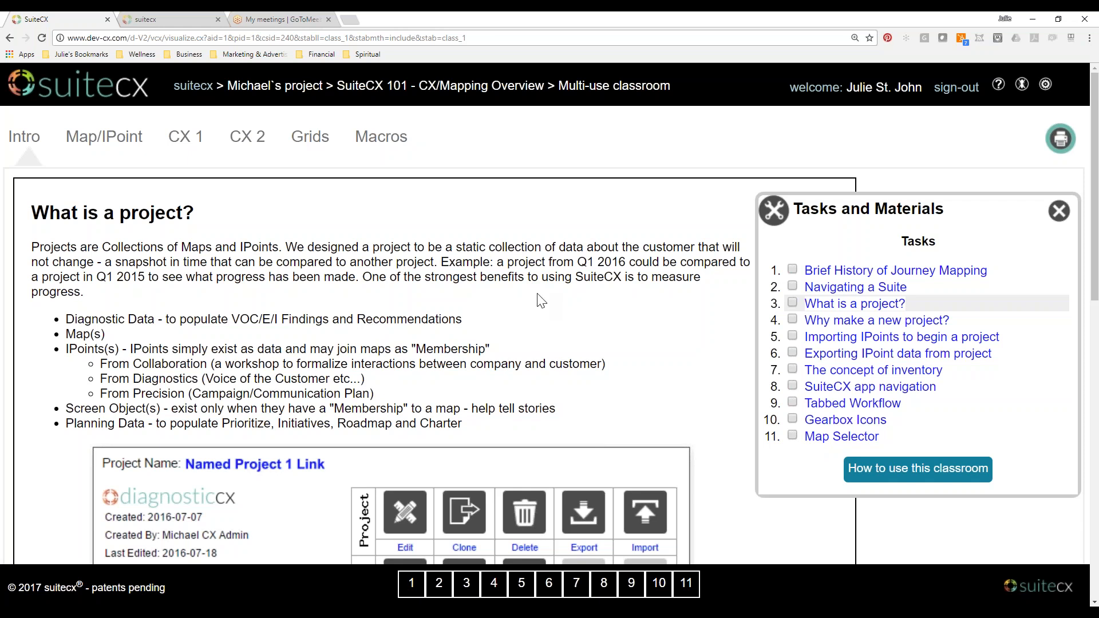
scroll(560, 312, "down", 1)
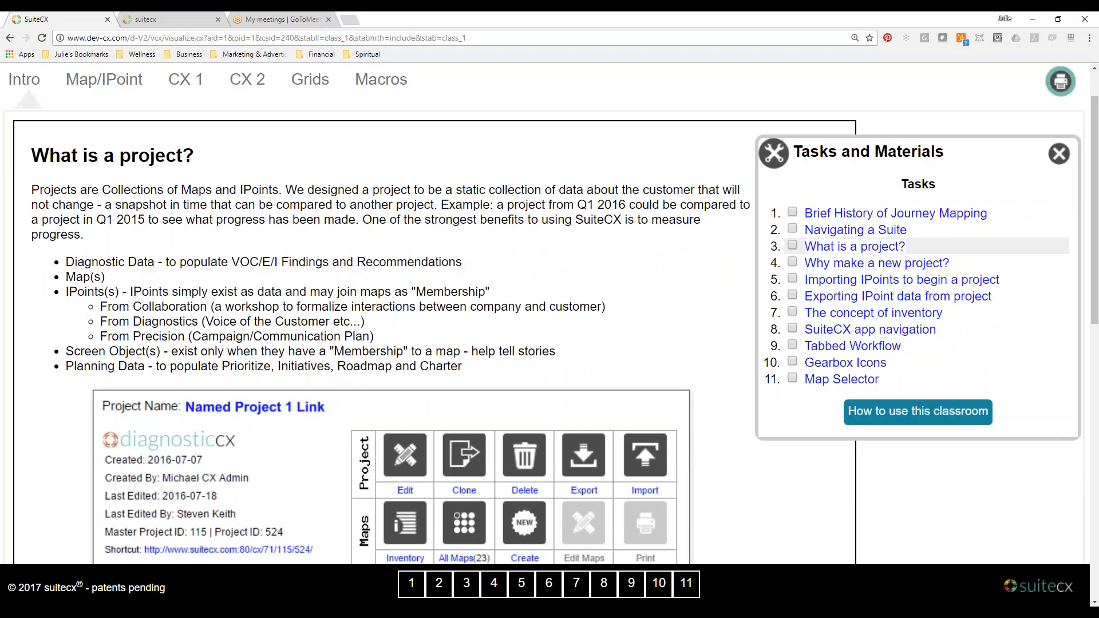
scroll(408, 284, "down", 2)
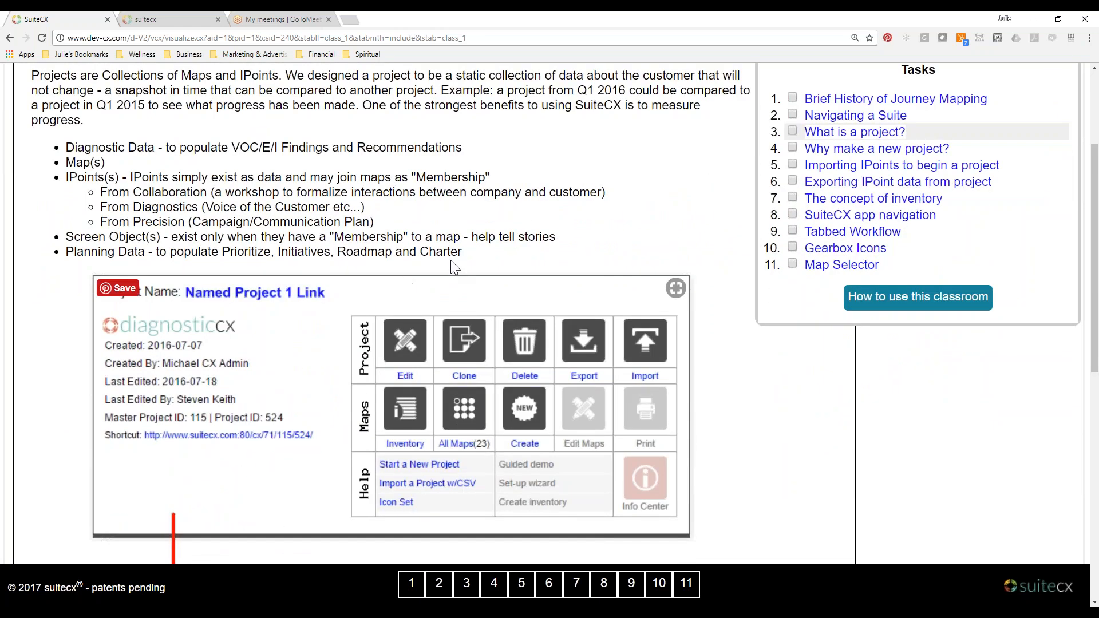
scroll(496, 311, "down", 5)
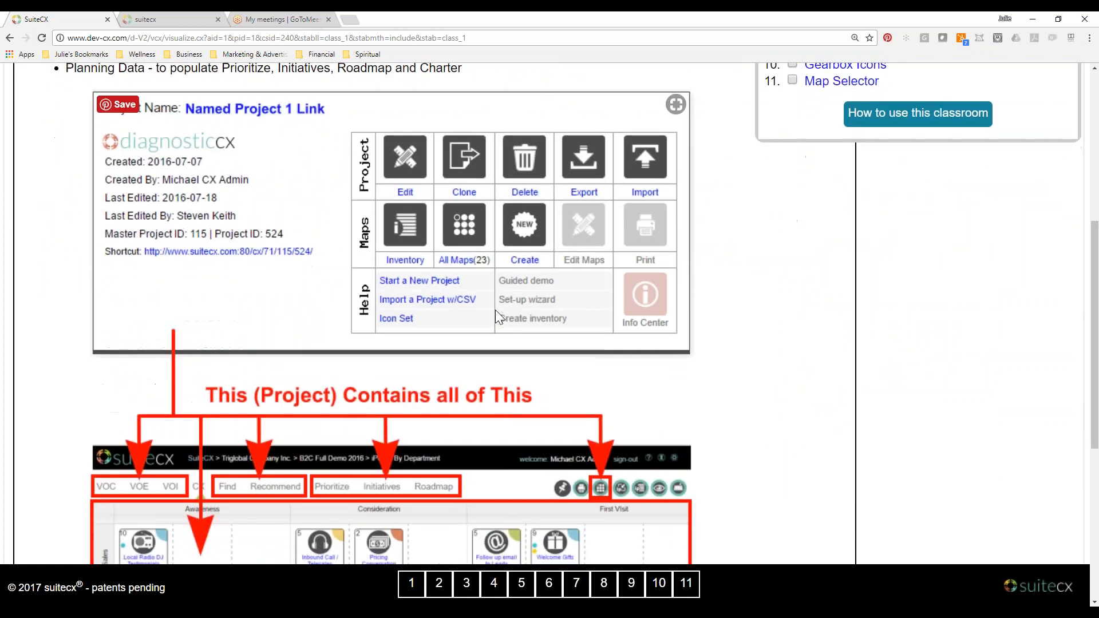
scroll(496, 312, "up", 5)
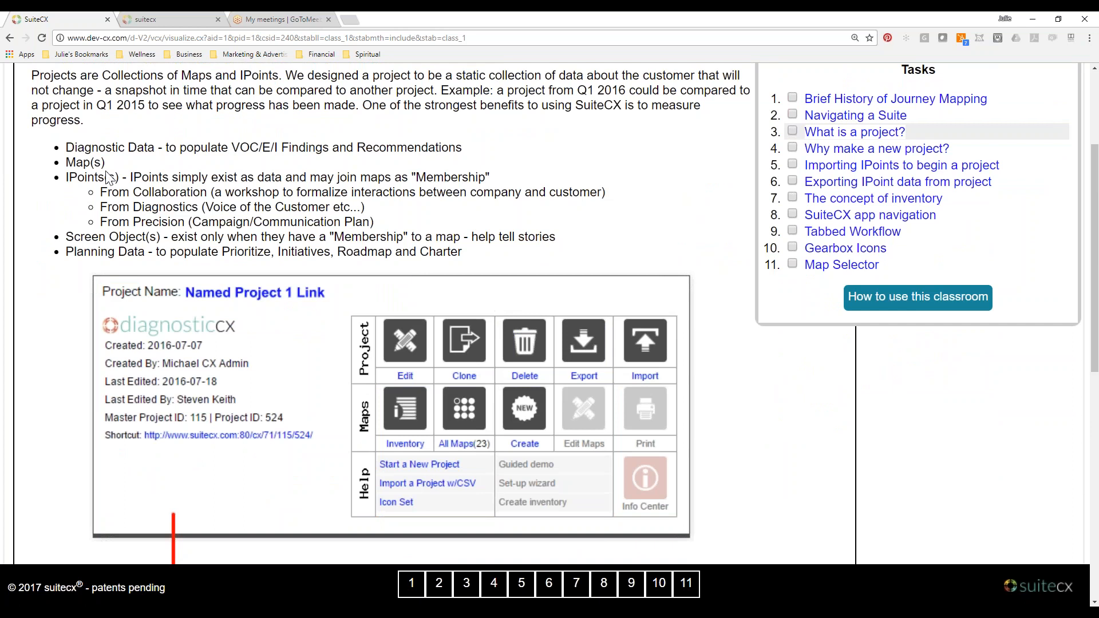
scroll(266, 296, "down", 3)
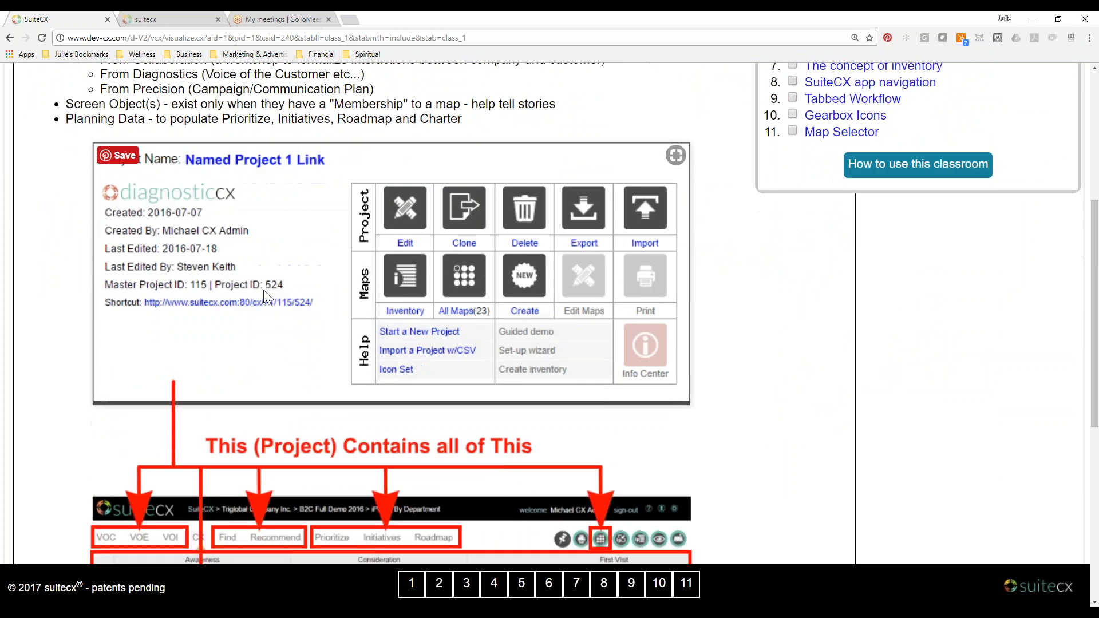
scroll(268, 297, "up", 1)
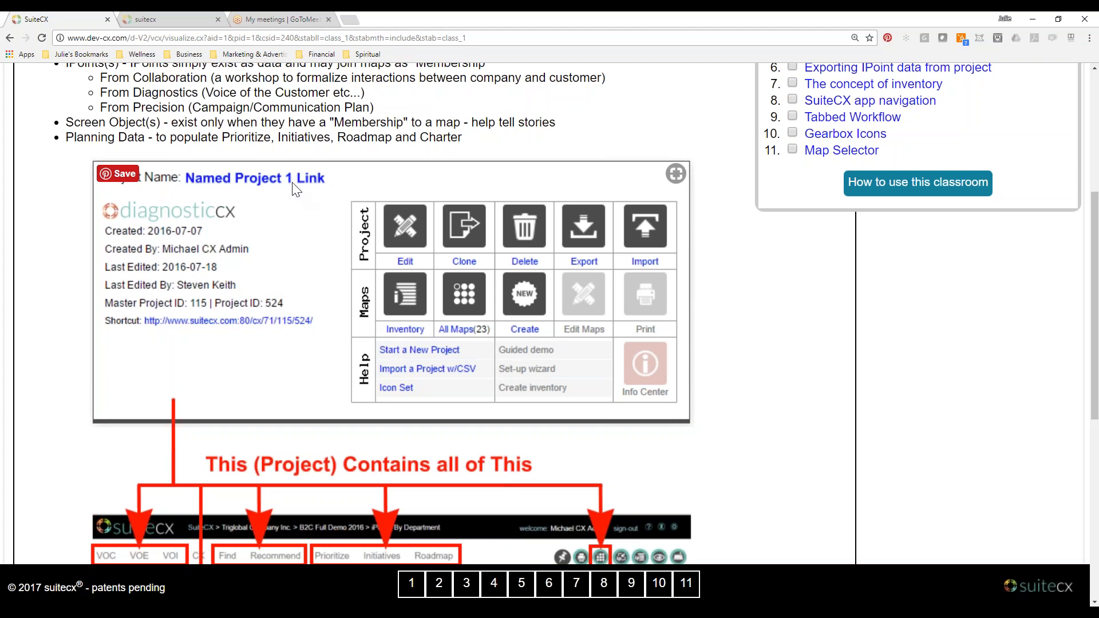
scroll(298, 277, "up", 2)
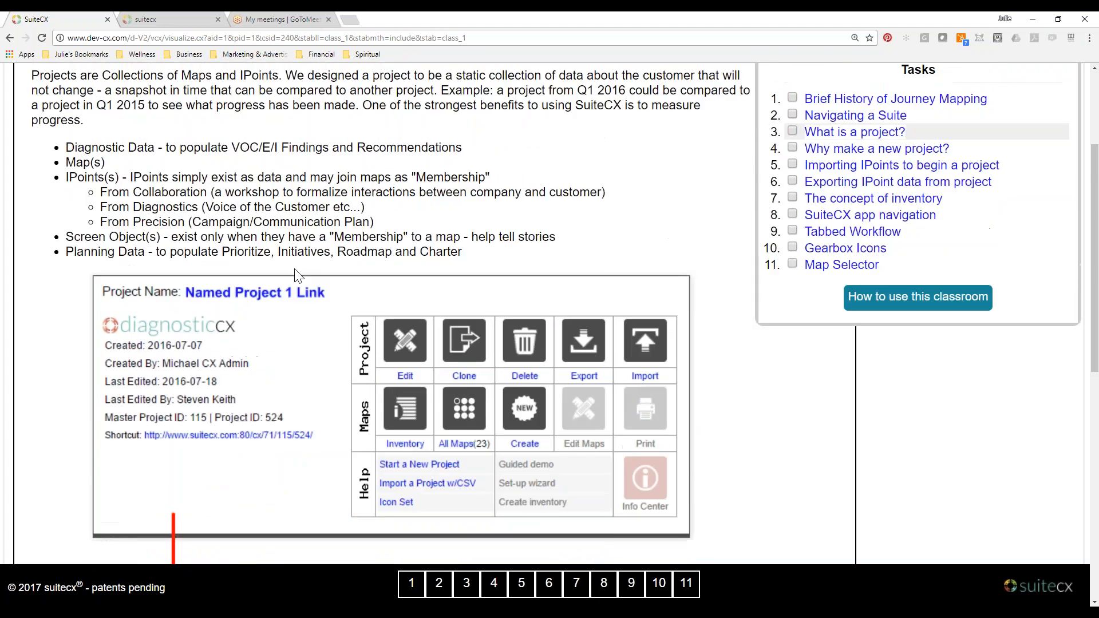
scroll(343, 343, "down", 4)
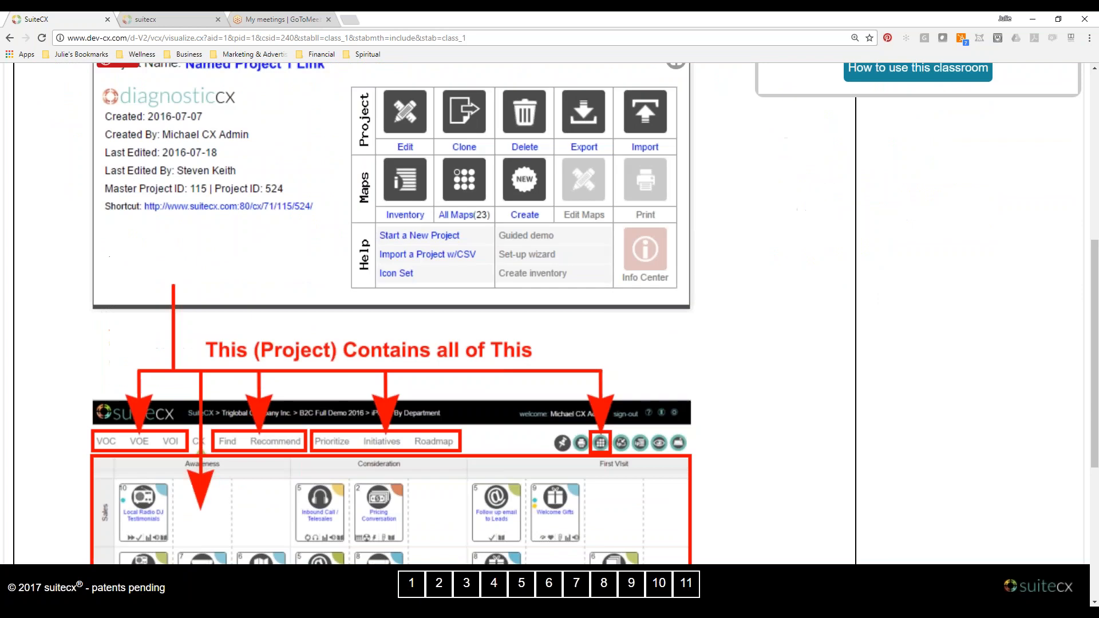
scroll(390, 314, "down", 4)
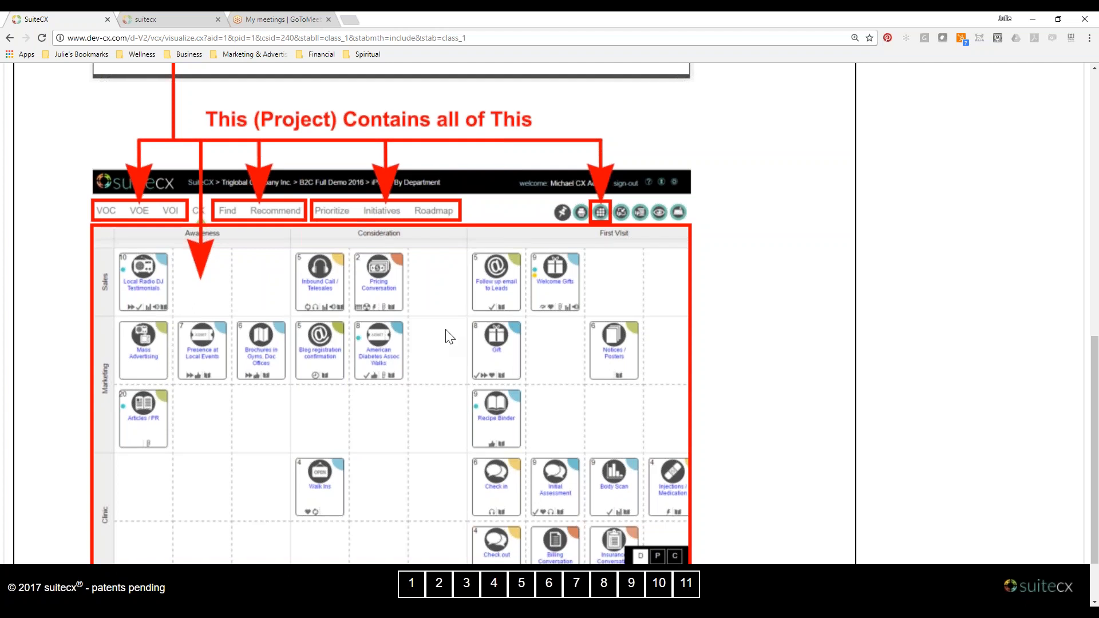
scroll(446, 336, "down", 1)
scroll(551, 446, "up", 9)
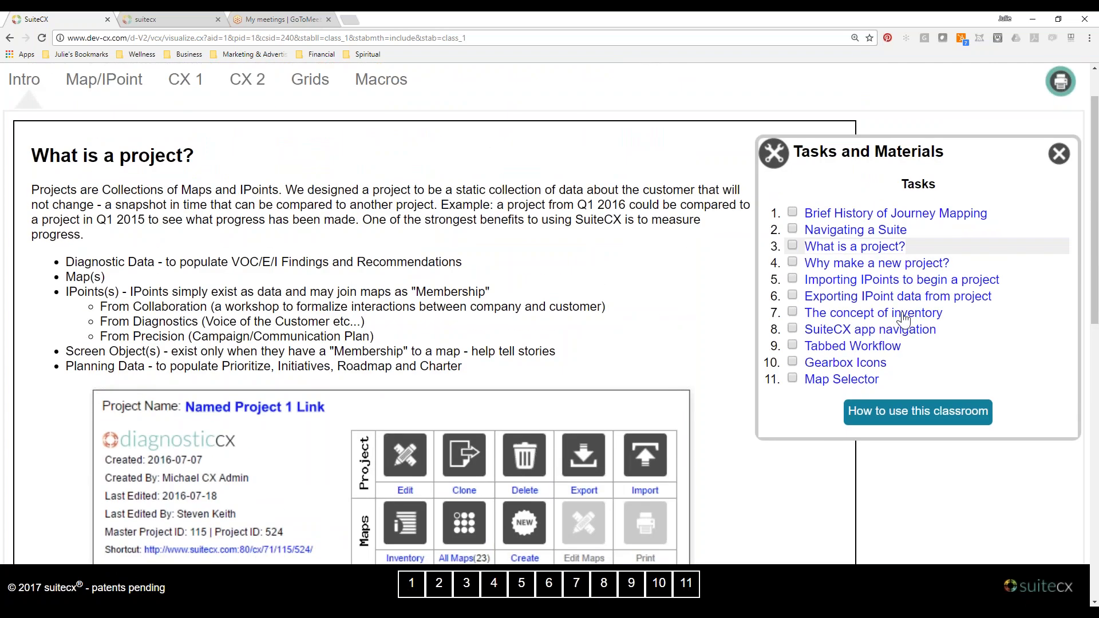
Open the "Why make a new project?" lesson and examine its feature list and project comparison diagram.
left_click(868, 265)
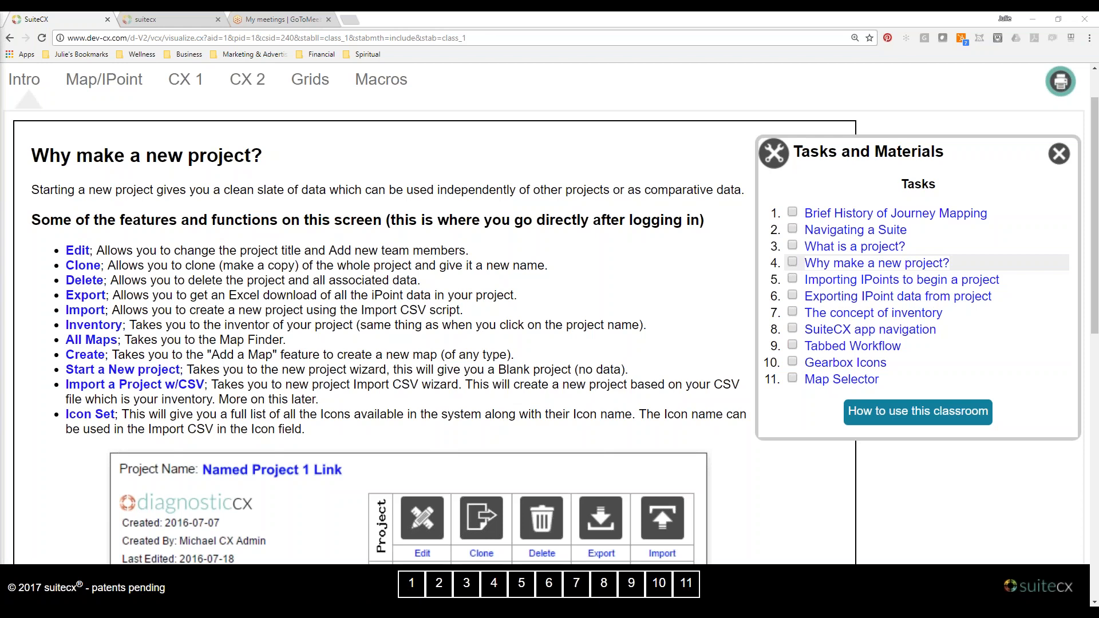
key("Print")
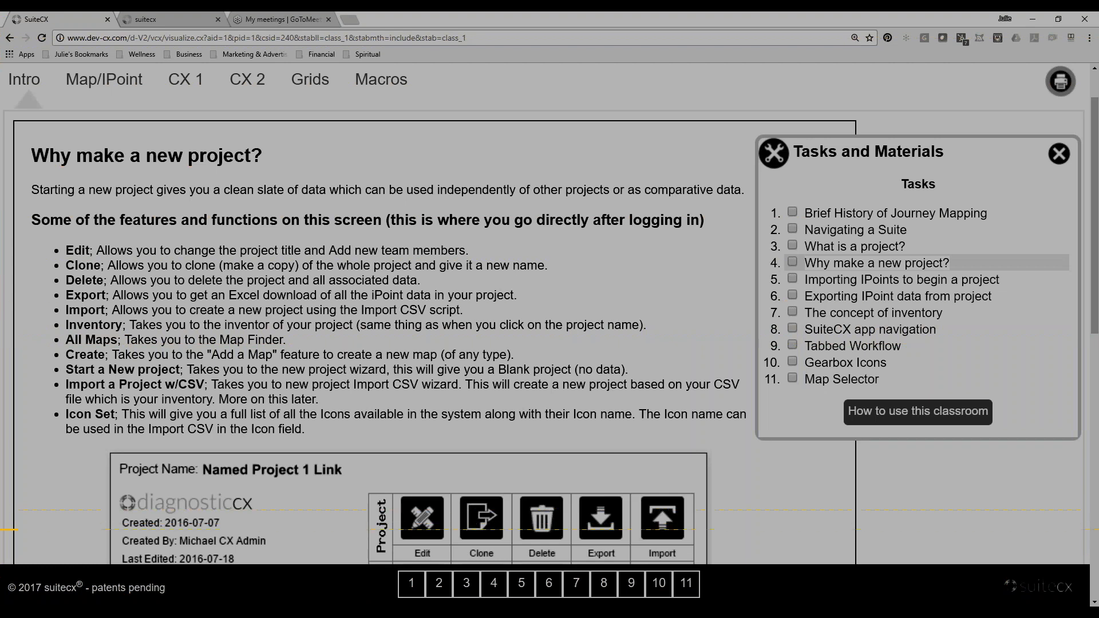
left_click_drag(0, 527, 0, 528)
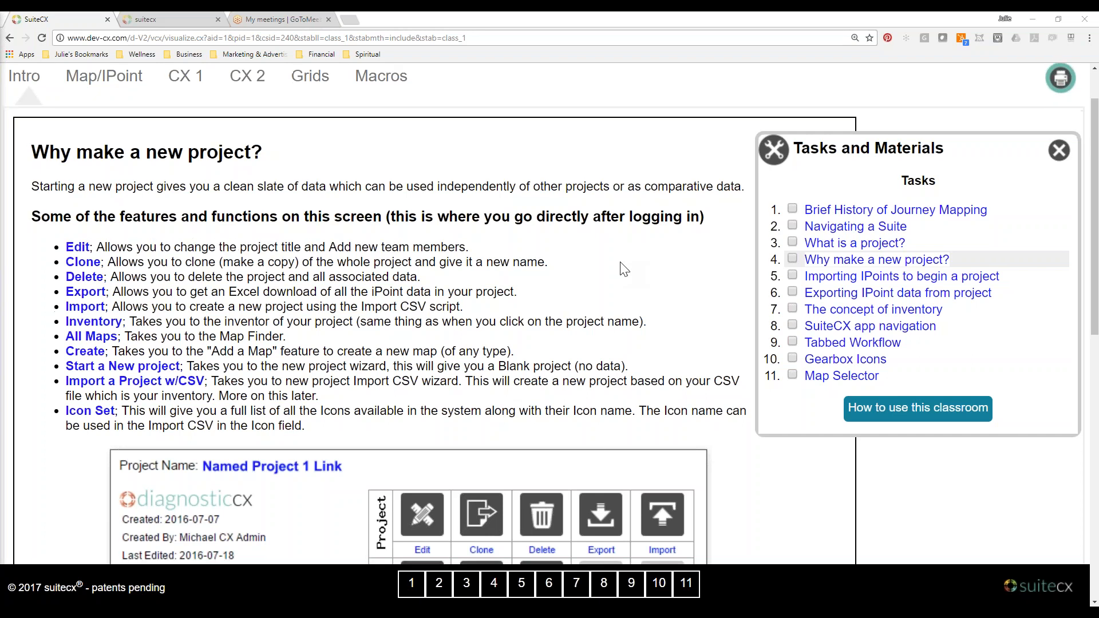
scroll(624, 269, "down", 3)
scroll(624, 270, "down", 7)
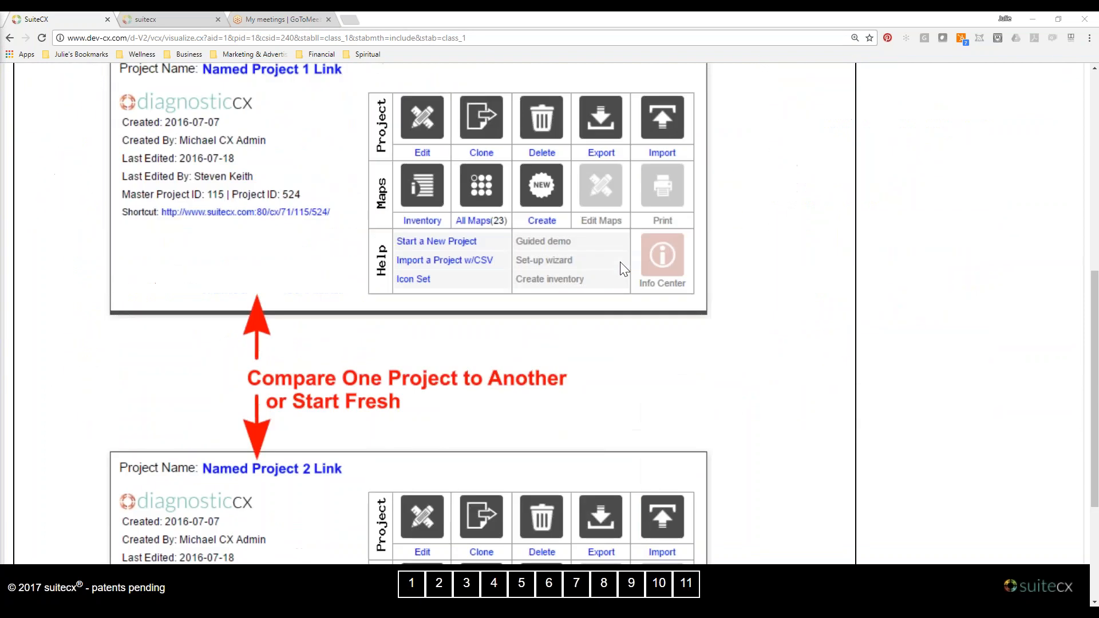
scroll(624, 270, "up", 4)
scroll(622, 268, "up", 4)
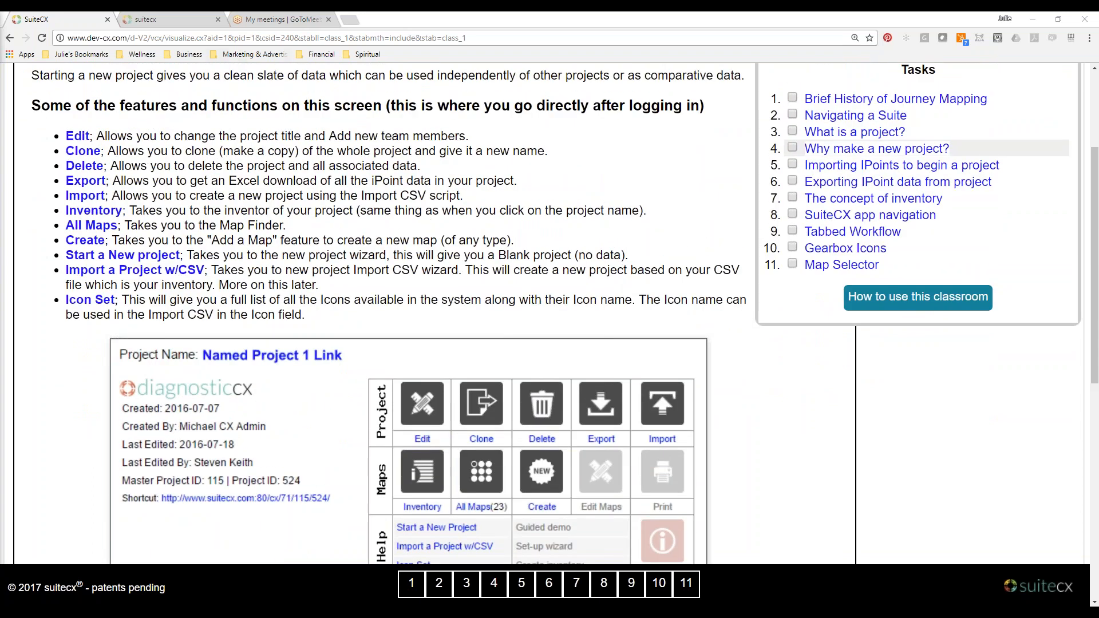
Switch to the live suitecx page showing A Trial Offer's projects and enlarge its page zoom.
left_click(164, 19)
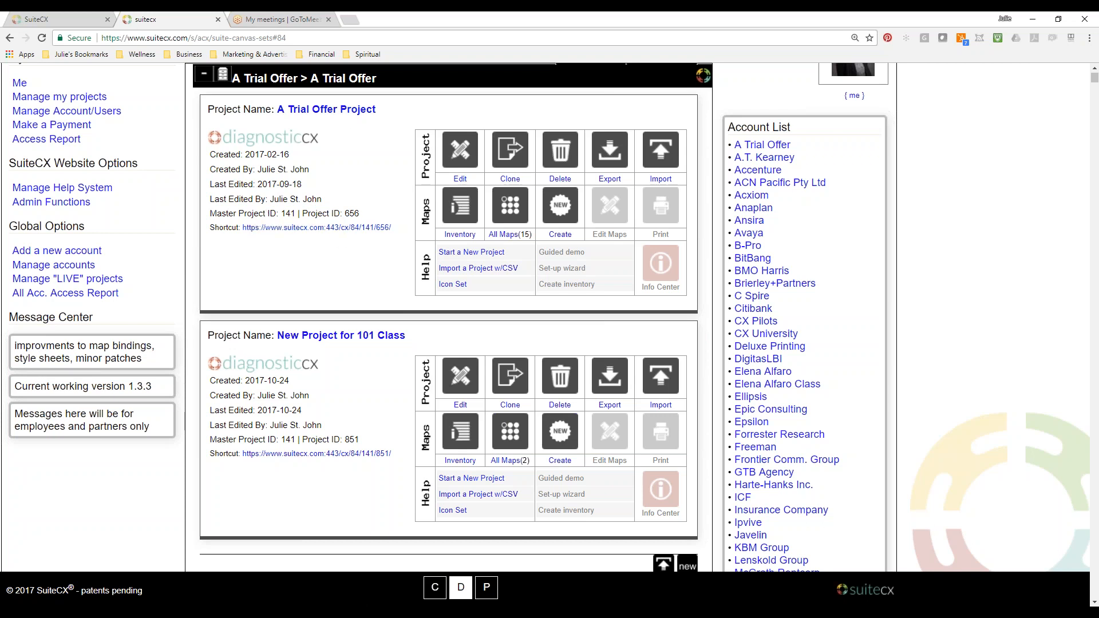
left_click(1090, 38)
left_click(1057, 147)
left_click(434, 328)
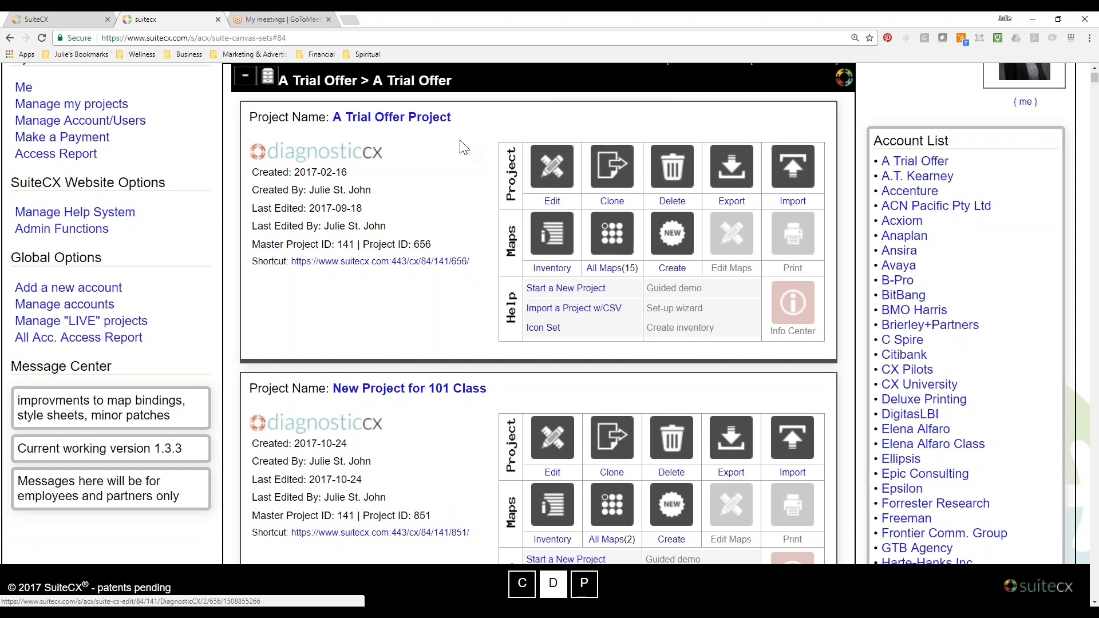
Compare the "Why make a new project?" feature descriptions with the project controls on the live suitecx page.
left_click(71, 16)
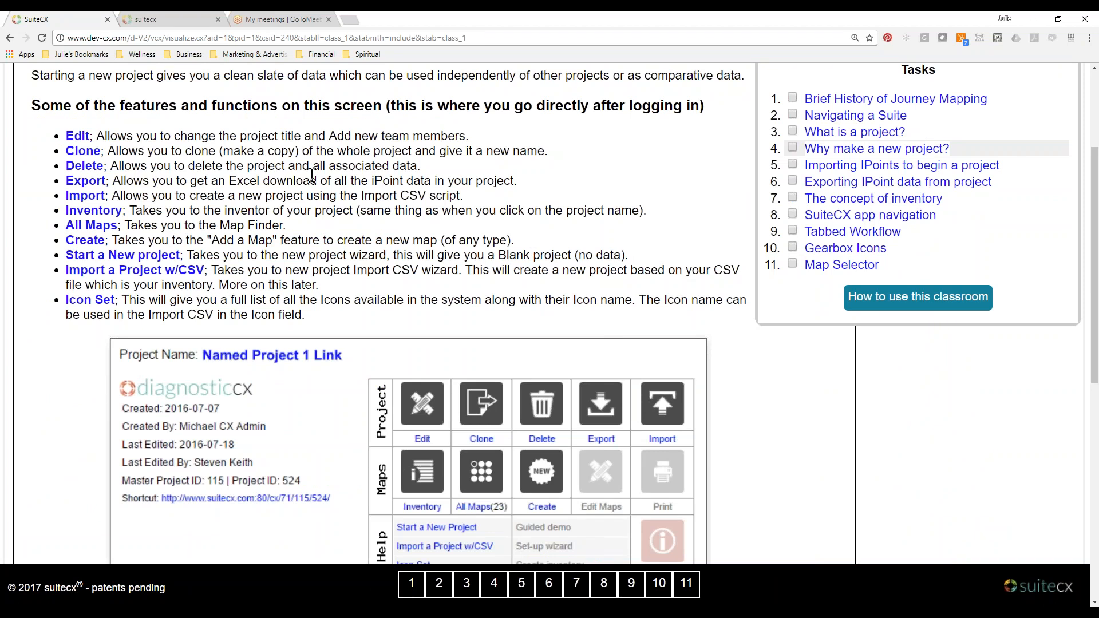
scroll(312, 175, "down", 1)
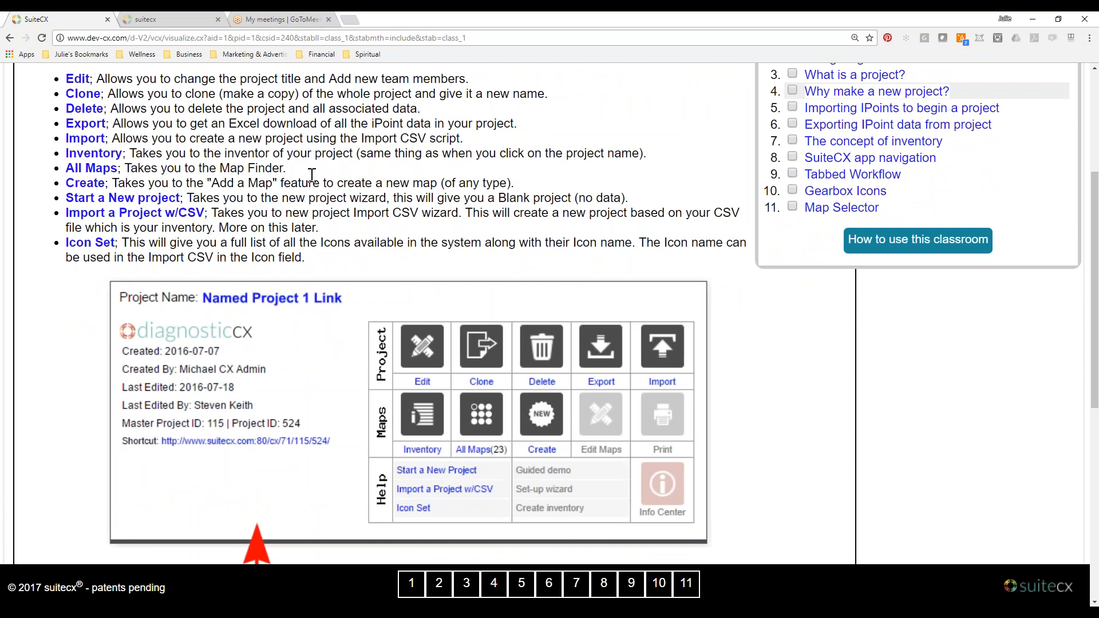
left_click(184, 18)
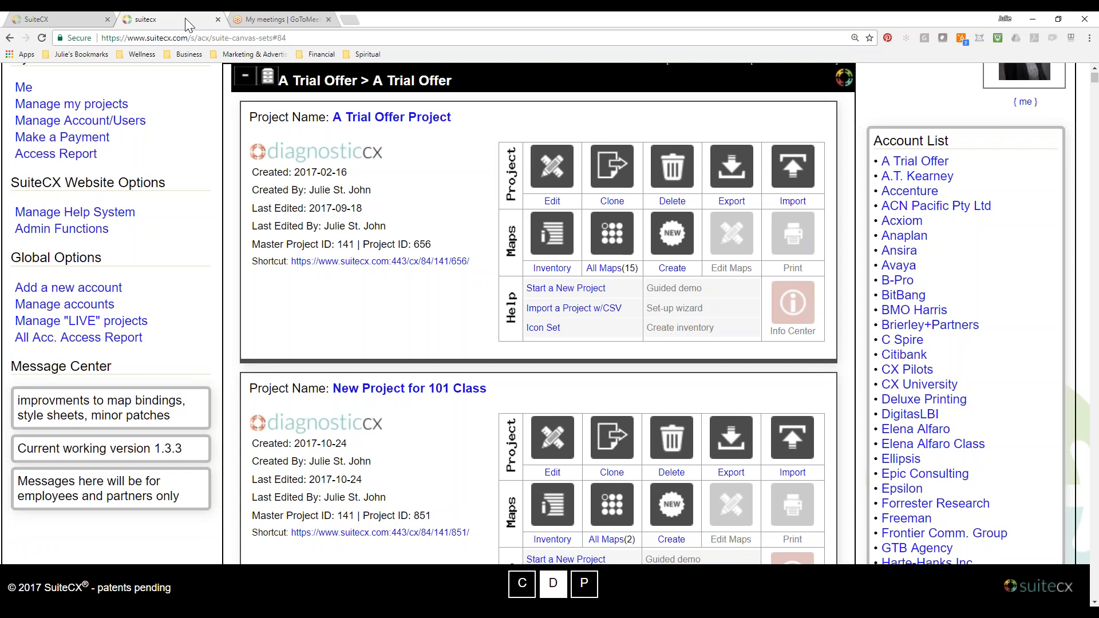
left_click(83, 22)
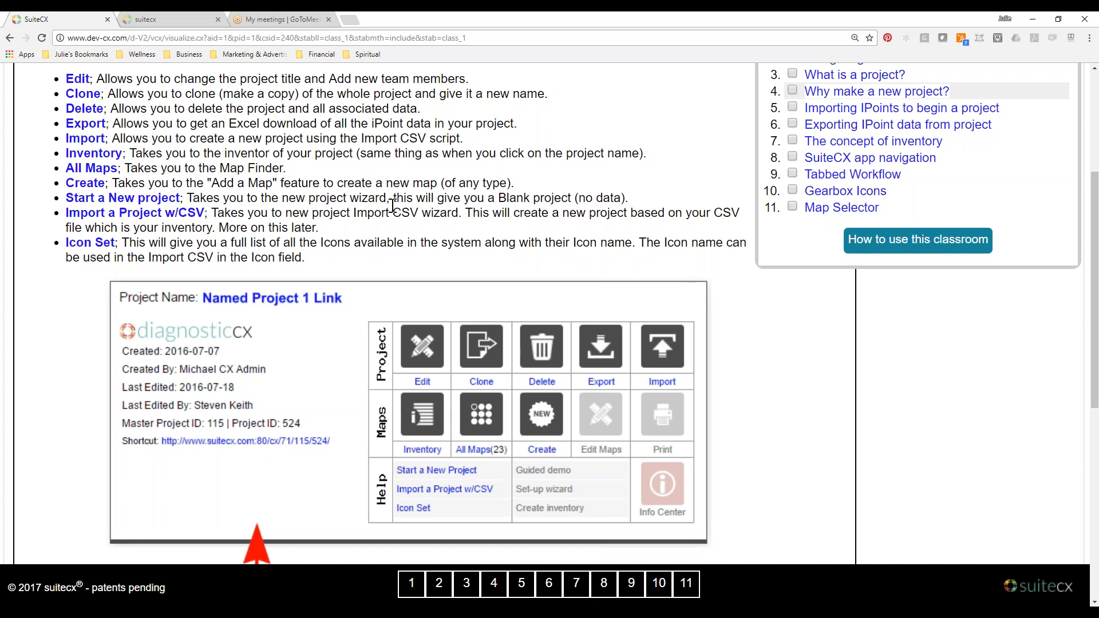
scroll(393, 205, "down", 1)
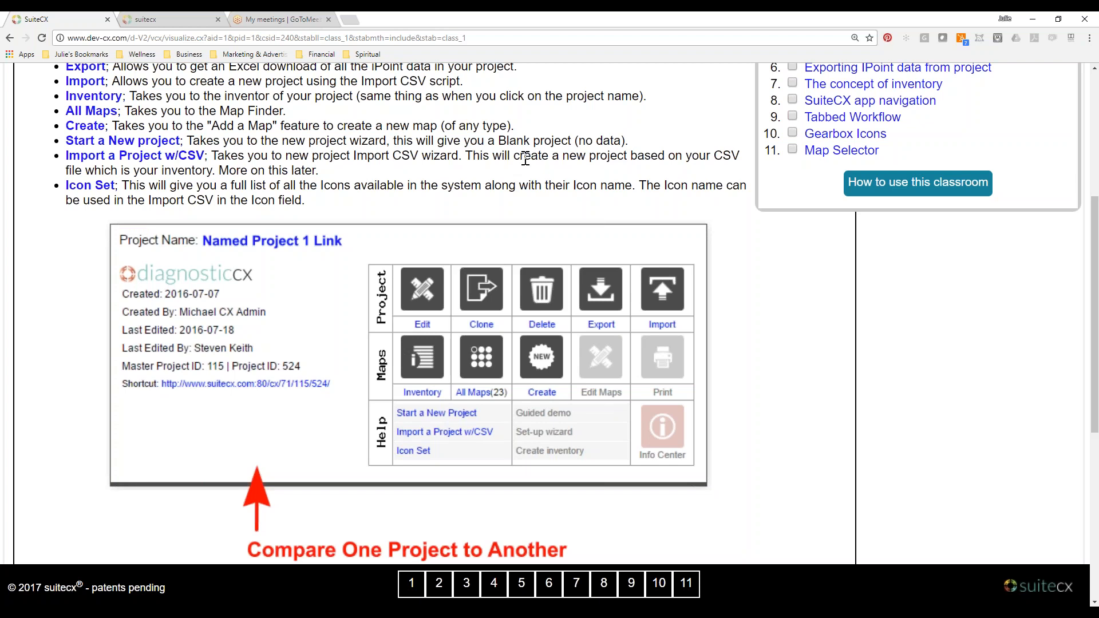
scroll(526, 159, "down", 6)
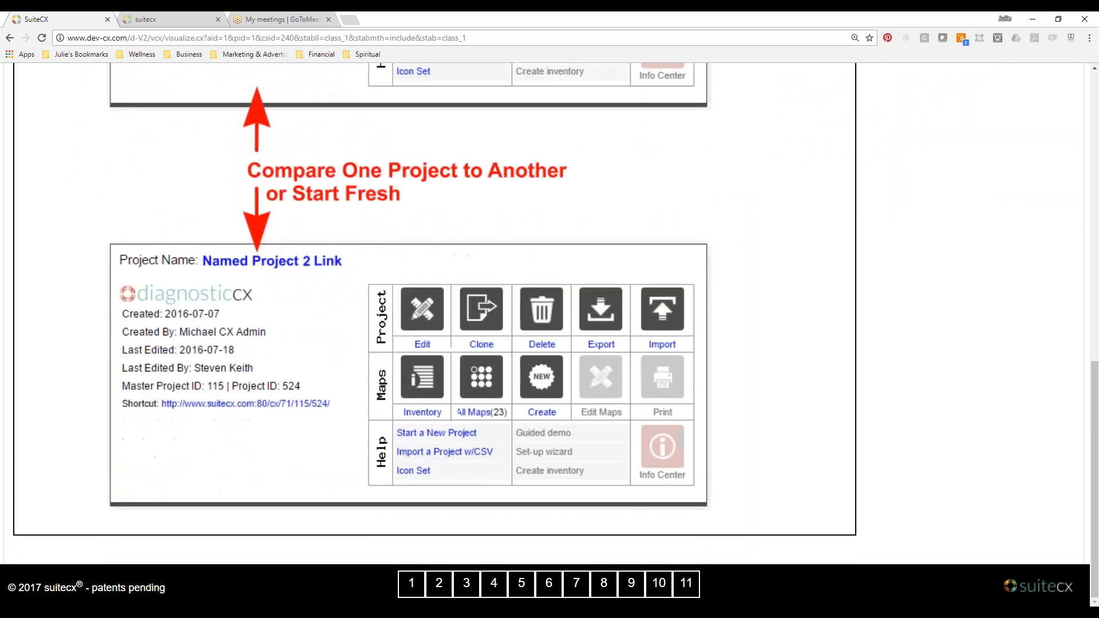
scroll(525, 159, "up", 5)
scroll(525, 287, "up", 3)
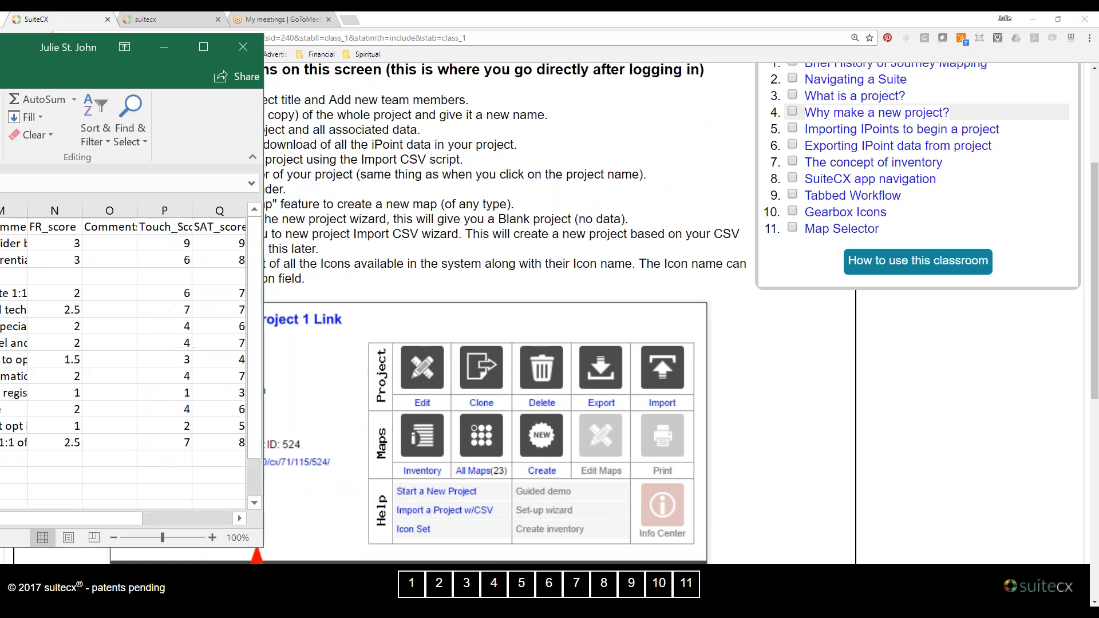
Move the Excel spreadsheet window out of view and return to the lesson's feature list.
left_click_drag(98, 45, 0, 45)
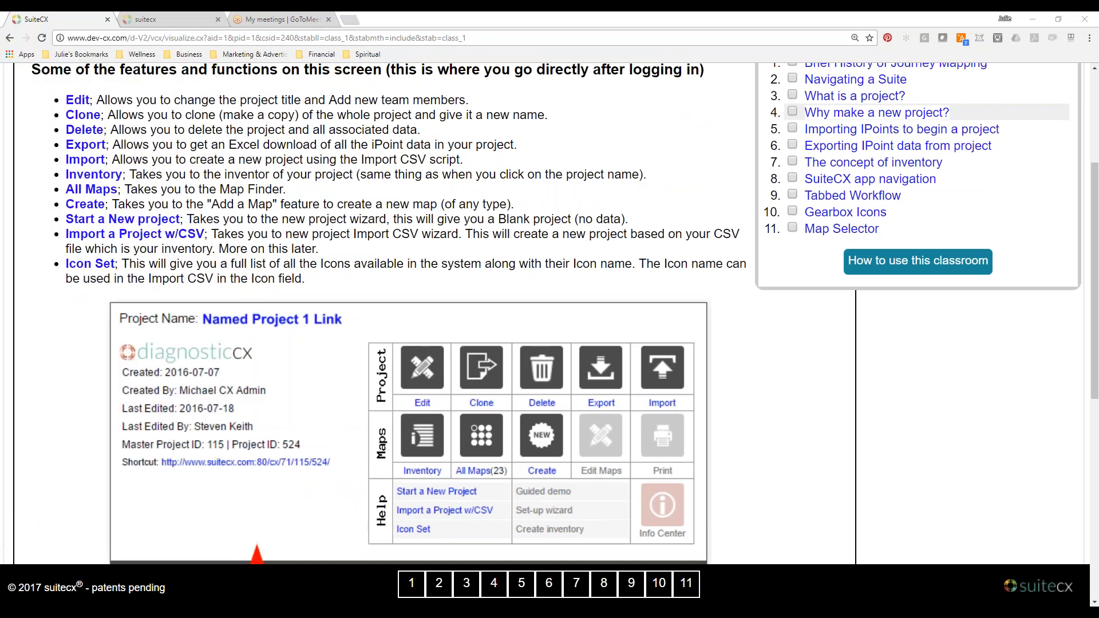
left_click(191, 170)
scroll(153, 268, "down", 1)
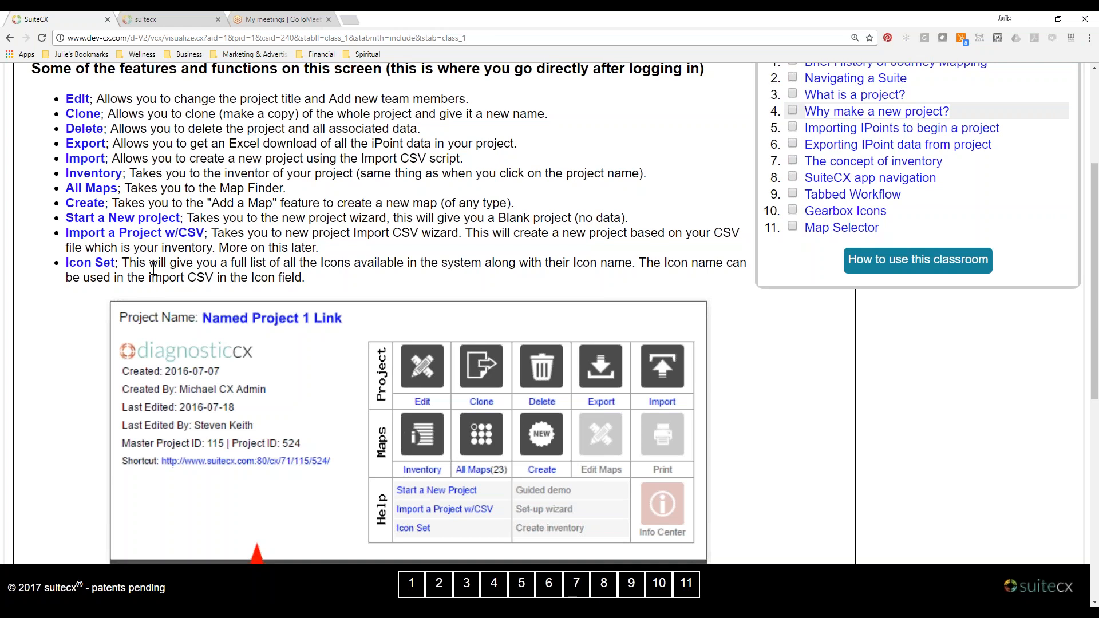
Finish reviewing the feature list and open the "Importing IPoints to begin a project" lesson.
scroll(153, 268, "down", 2)
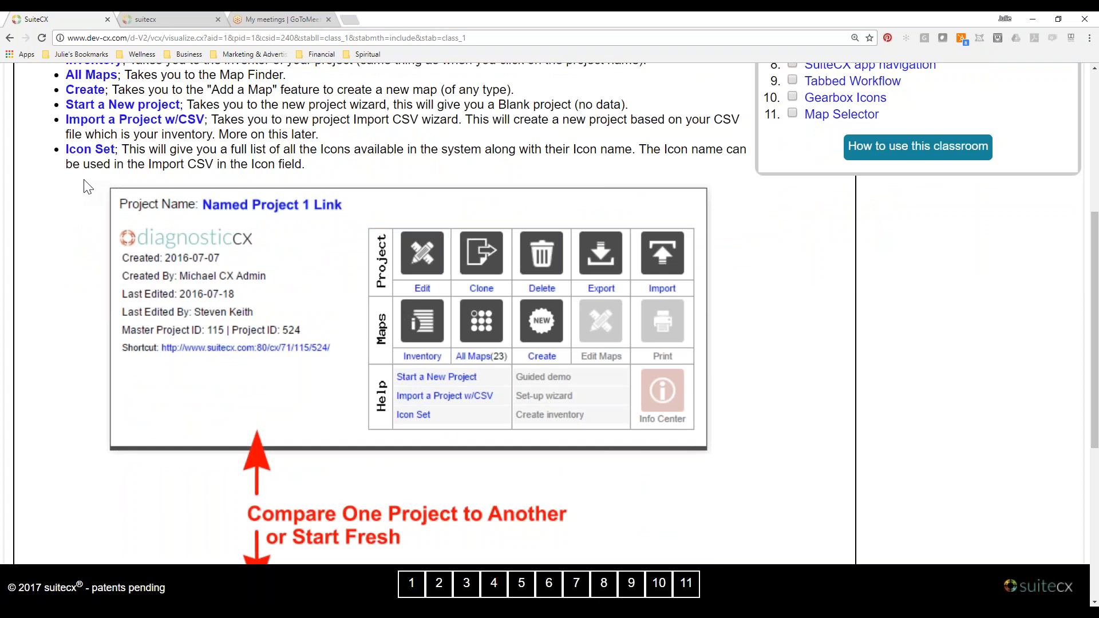
scroll(387, 125, "up", 3)
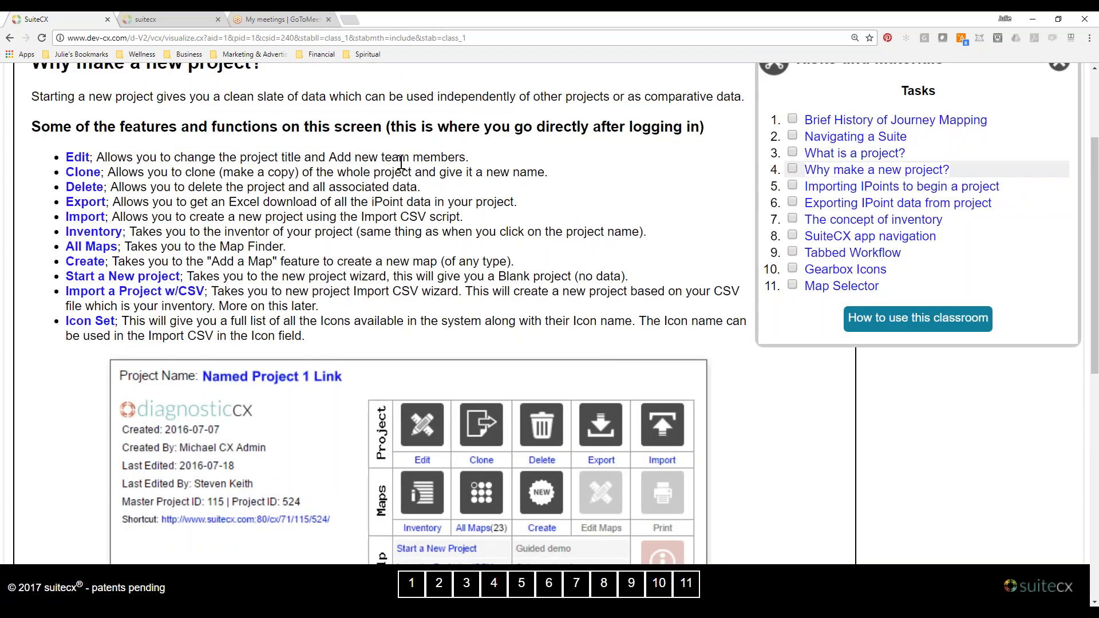
left_click(873, 187)
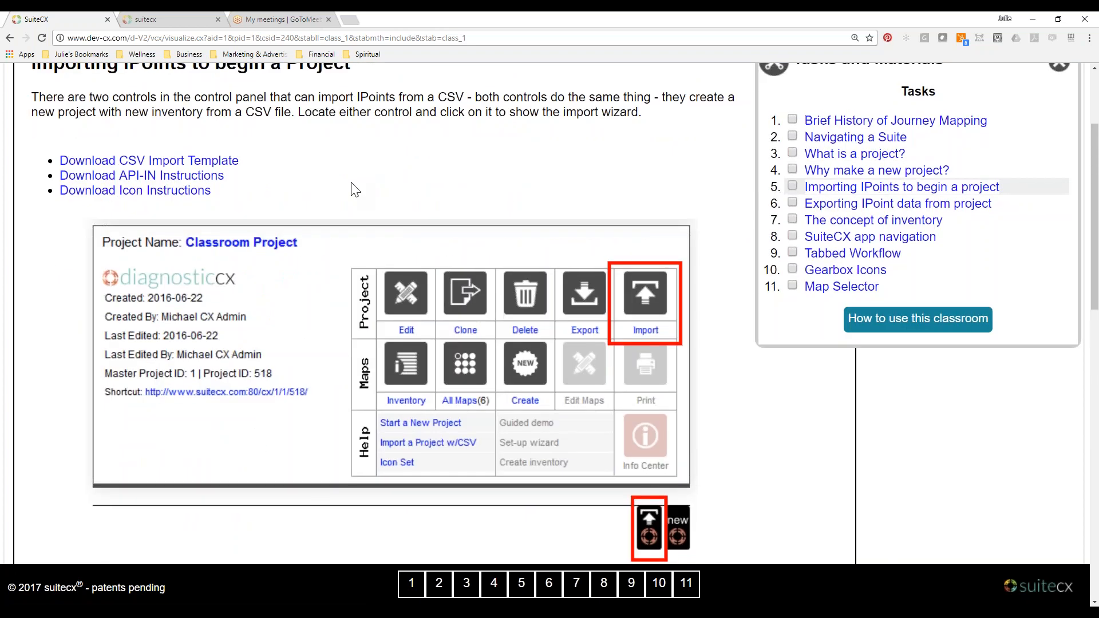
Review the import controls in the "Importing IPoints to begin a Project" lesson and examine the enlarged Import Wizard image.
scroll(355, 189, "up", 1)
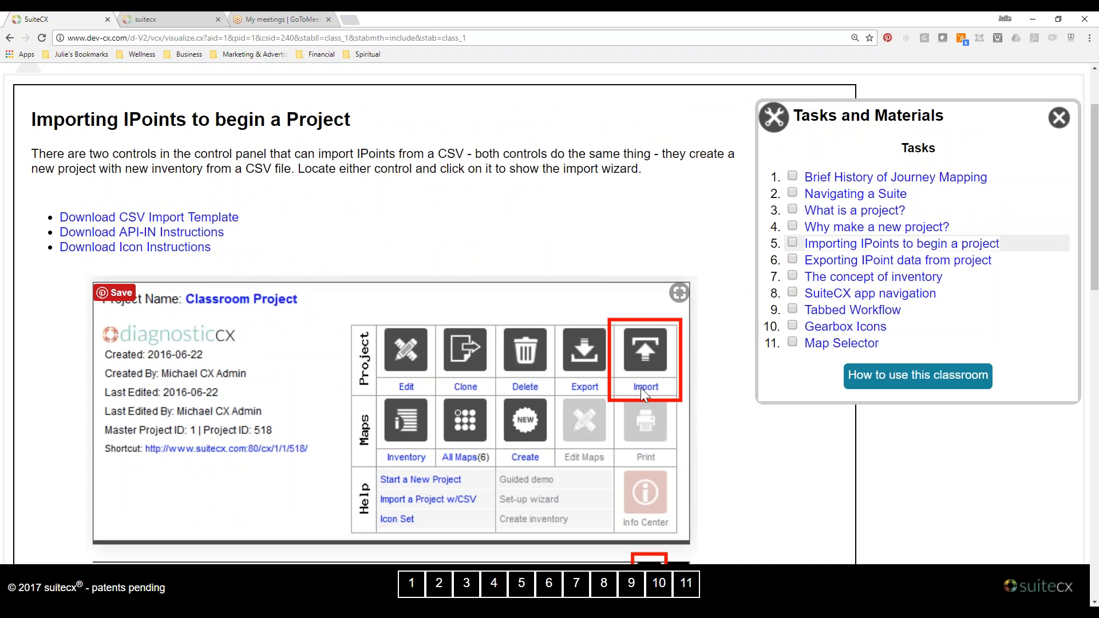
scroll(641, 387, "down", 3)
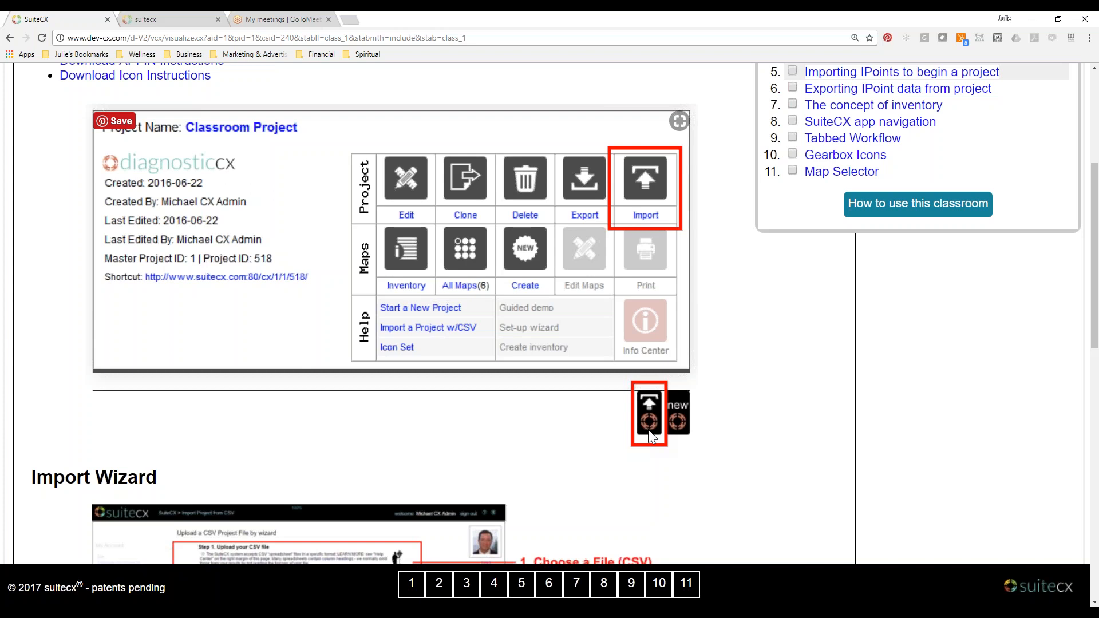
scroll(648, 430, "down", 3)
scroll(643, 432, "down", 3)
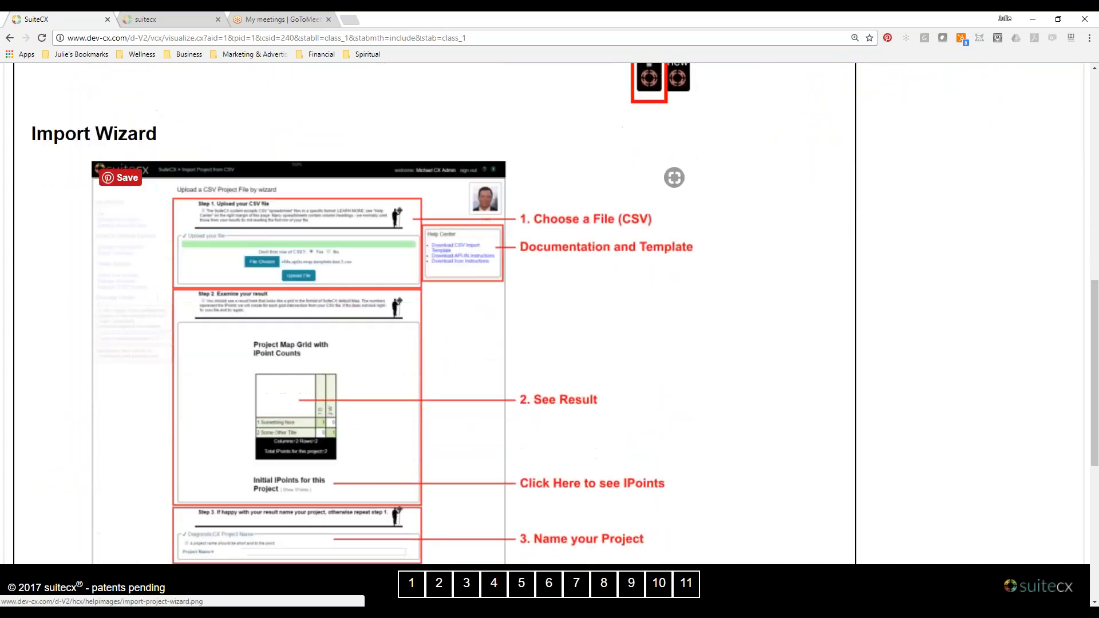
left_click(675, 177)
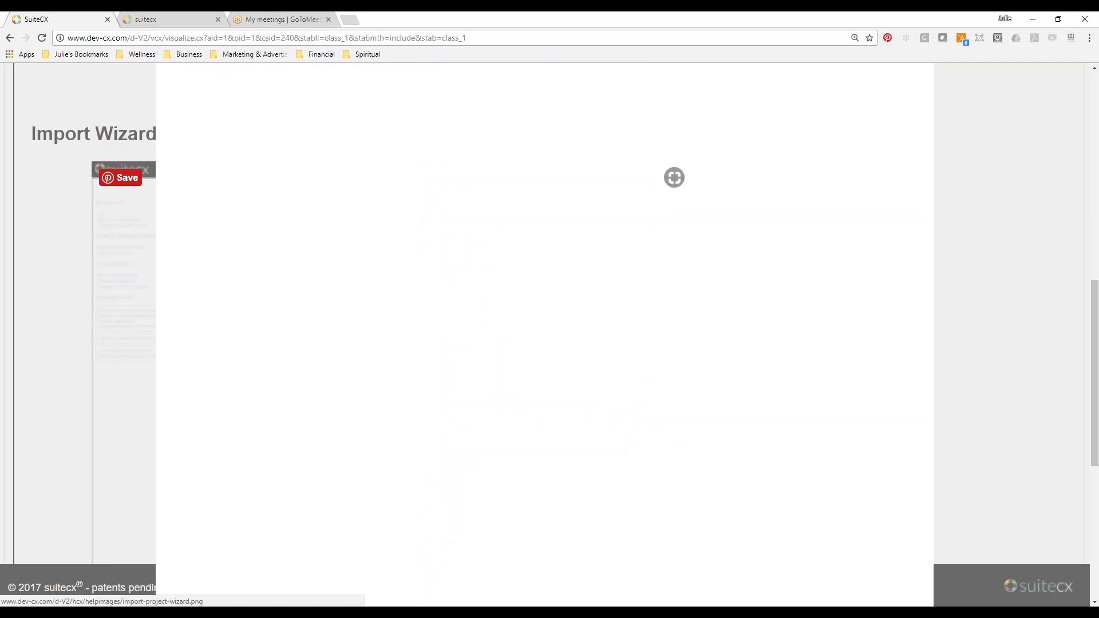
scroll(608, 329, "up", 6)
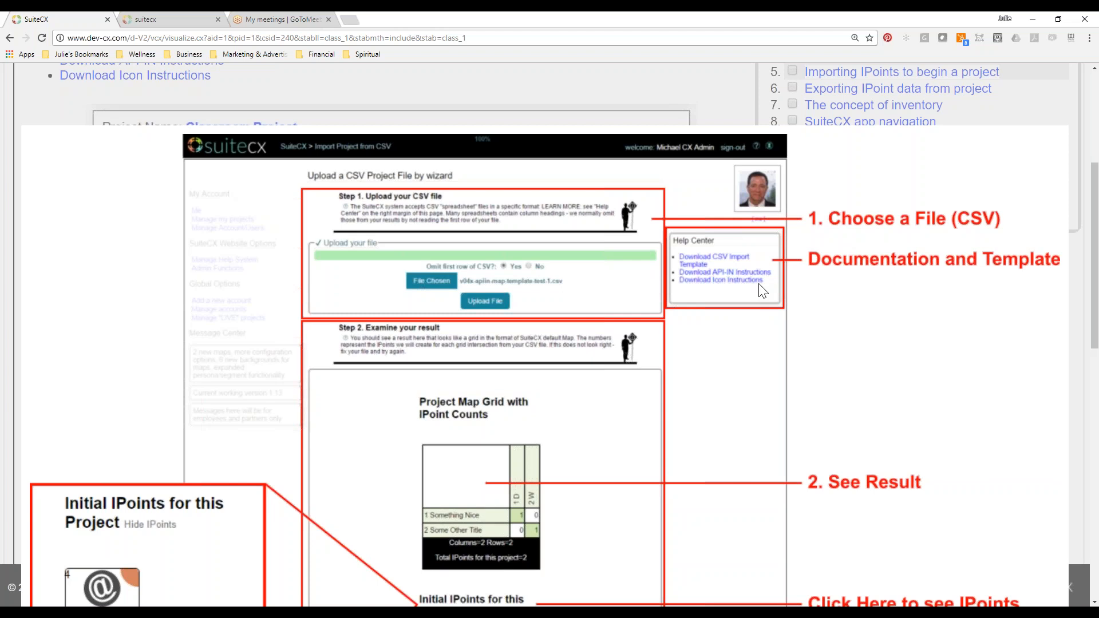
scroll(761, 291, "down", 1)
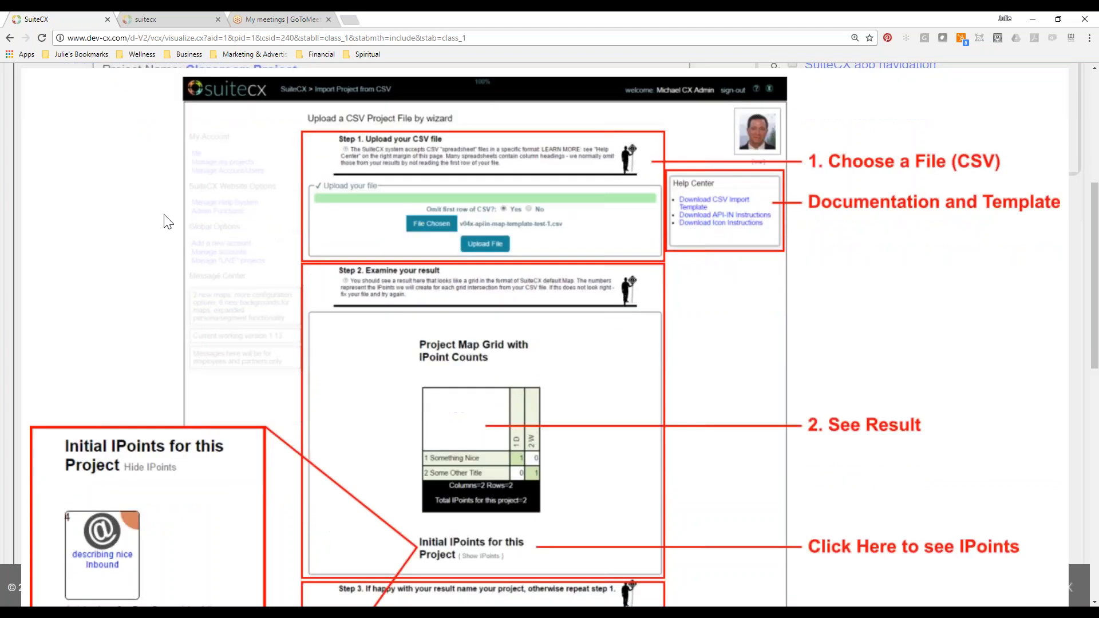
Switch to the Demo Inventory load.csv workbook in Excel, maximize its window and enlarge the sheet zoom to 140%.
left_click_drag(0, 166, 572, 197)
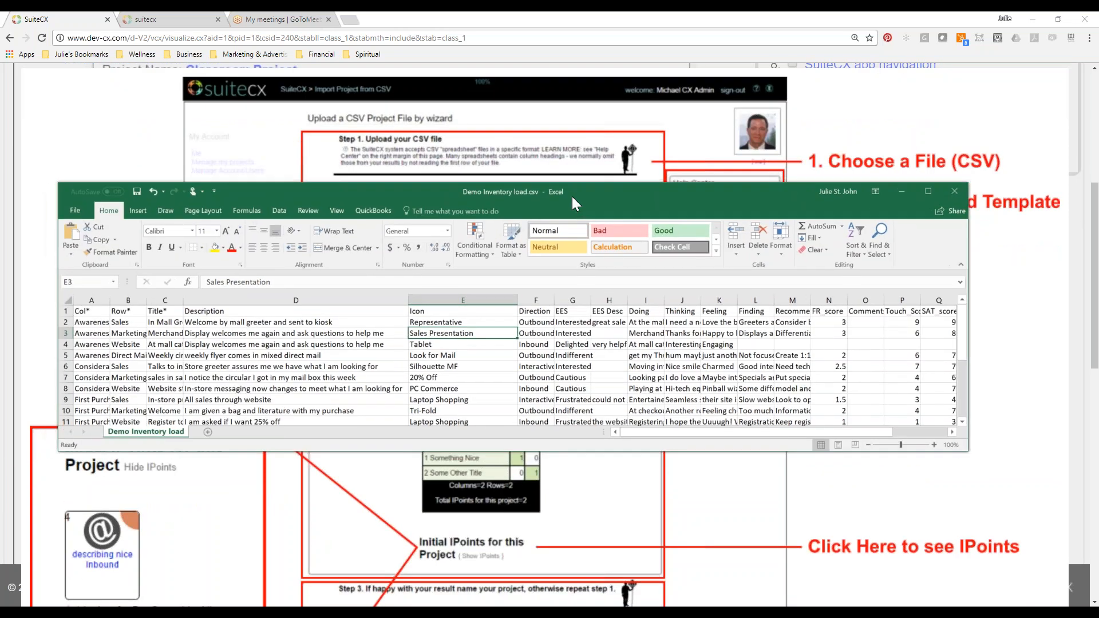
left_click(928, 190)
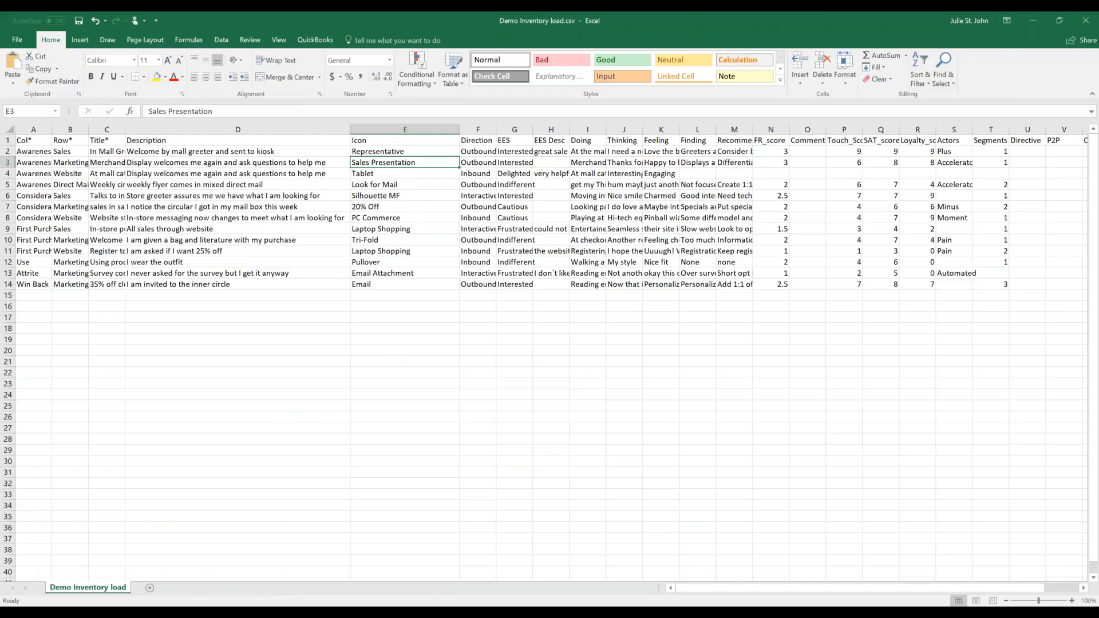
left_click(1072, 601)
left_click(1073, 601)
left_click(1072, 601)
left_click(1072, 600)
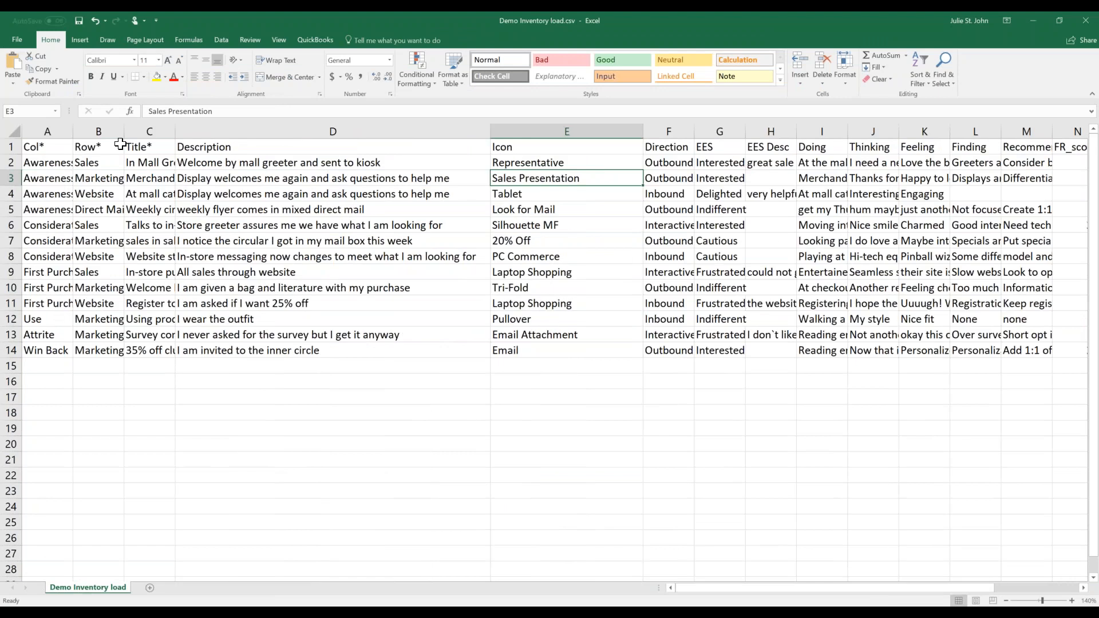
Fit the Col*, Row* and Title* columns to the width of their contents.
double_click(73, 131)
double_click(146, 131)
double_click(204, 131)
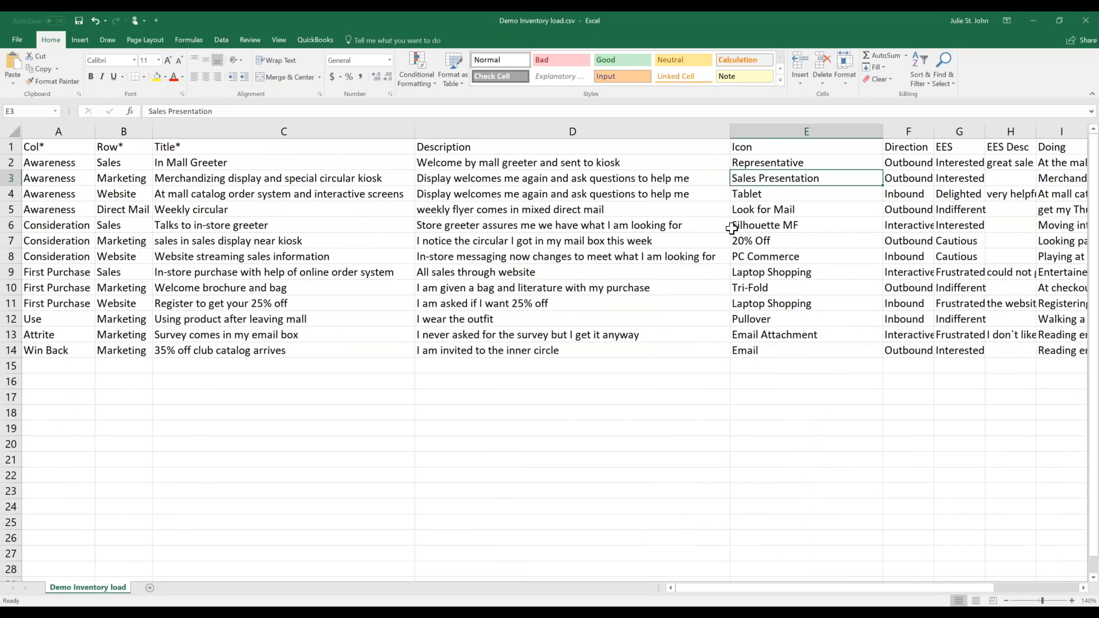
left_click(837, 145)
left_click(66, 147)
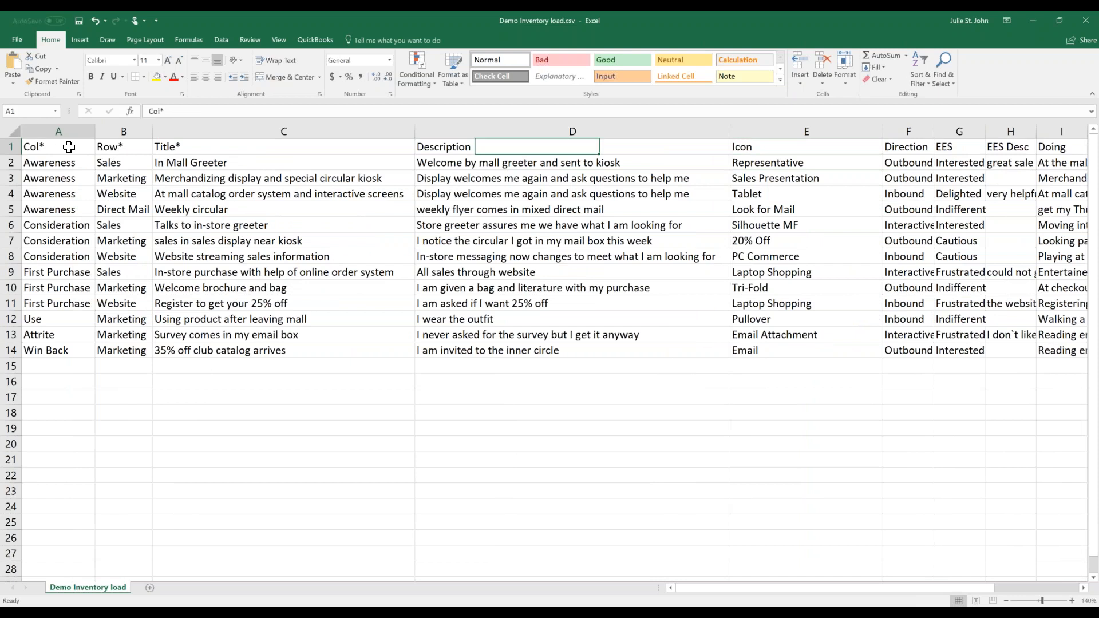
Fit all sheet columns to their contents, widen the Row* column slightly, and highlight the Col* and Row* entries.
left_click_drag(926, 587, 925, 588)
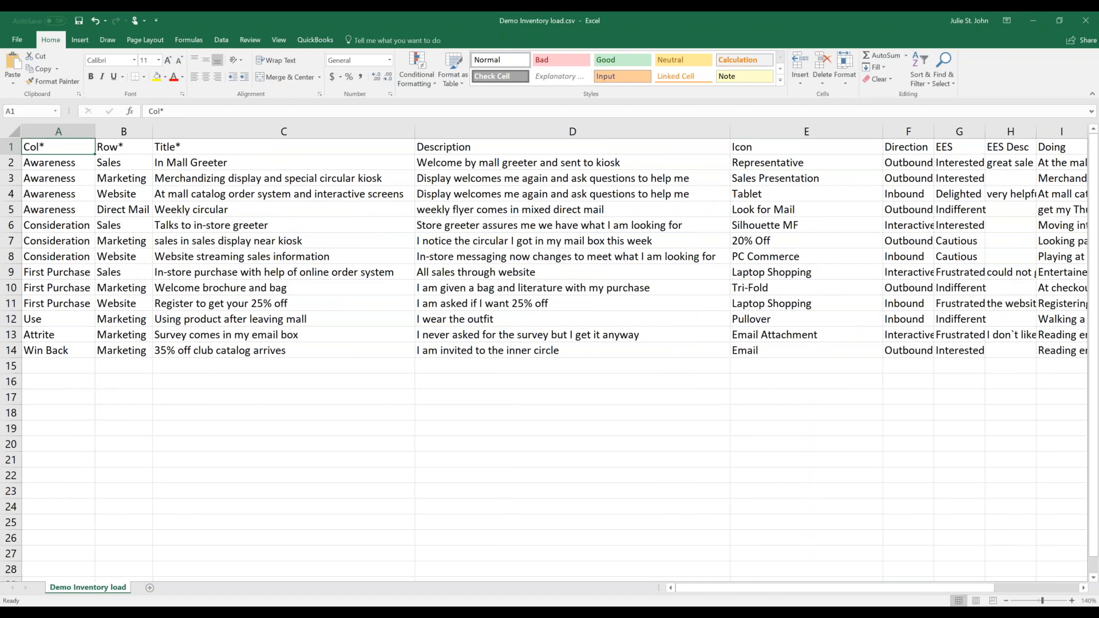
left_click(11, 131)
double_click(96, 134)
left_click(75, 148)
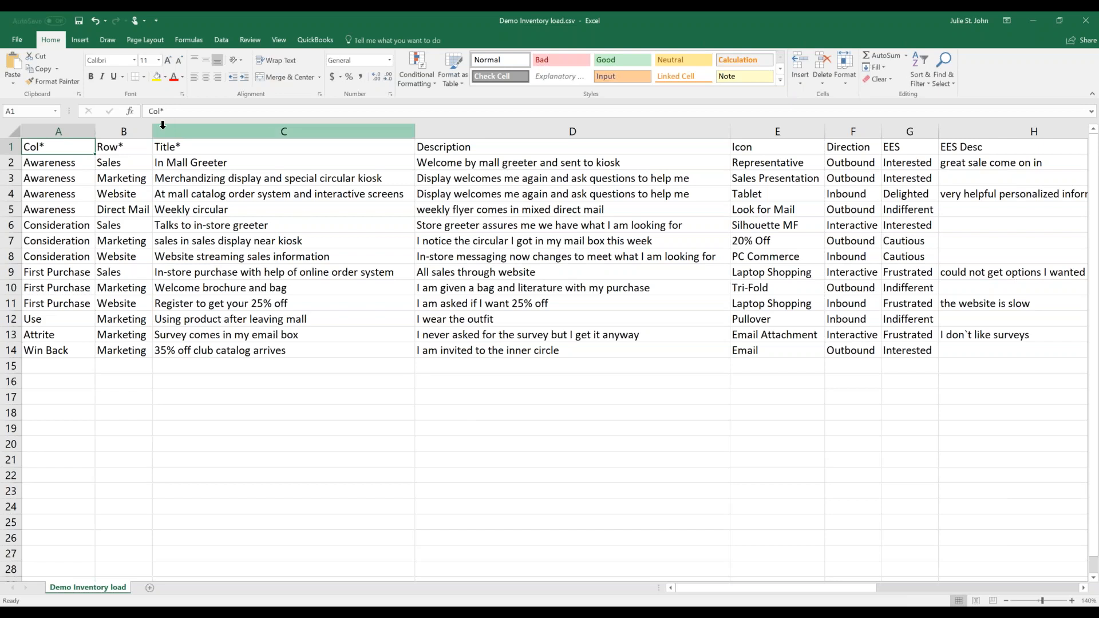
left_click_drag(153, 131, 167, 131)
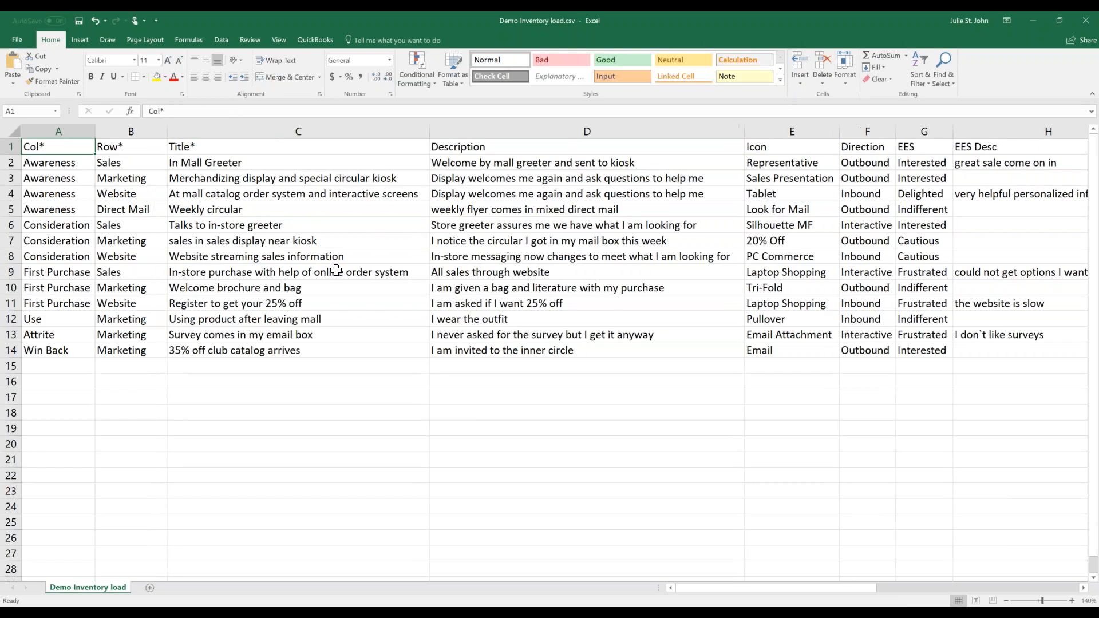
left_click_drag(63, 144, 115, 346)
left_click(81, 149)
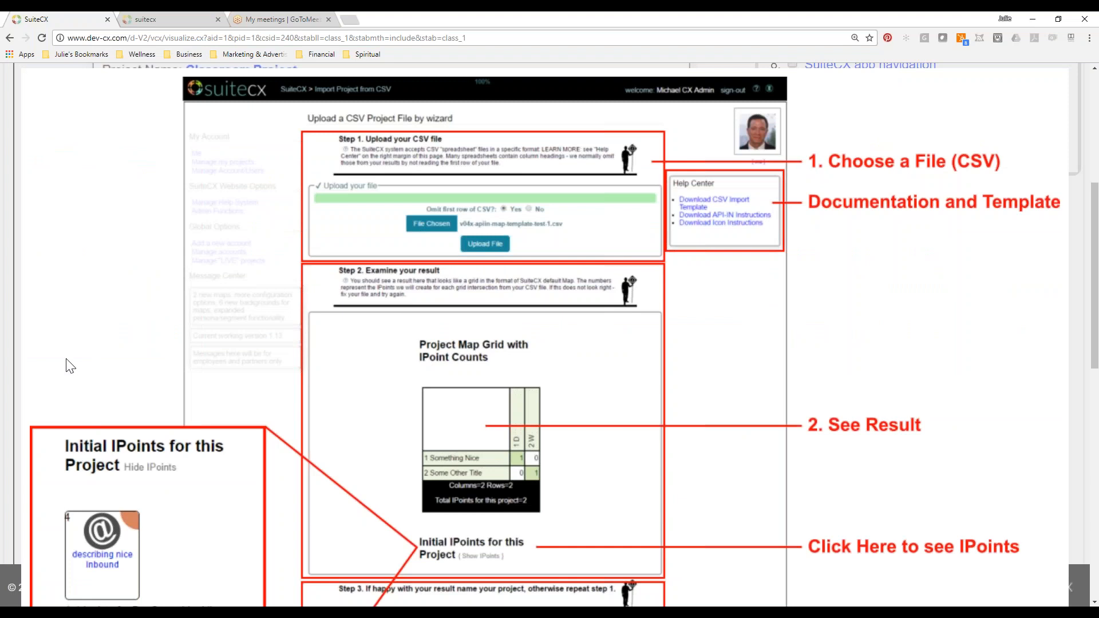
Switch to the live suitecx page, open New Project for 101 Class and examine how its IPoints fill the map grid.
left_click(171, 20)
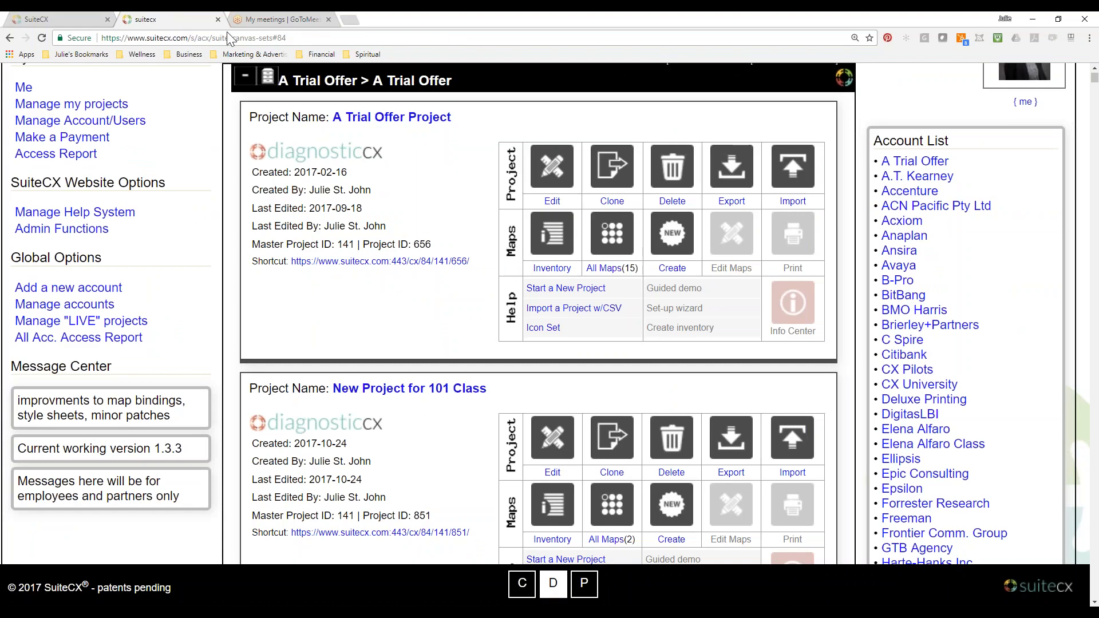
left_click(552, 166)
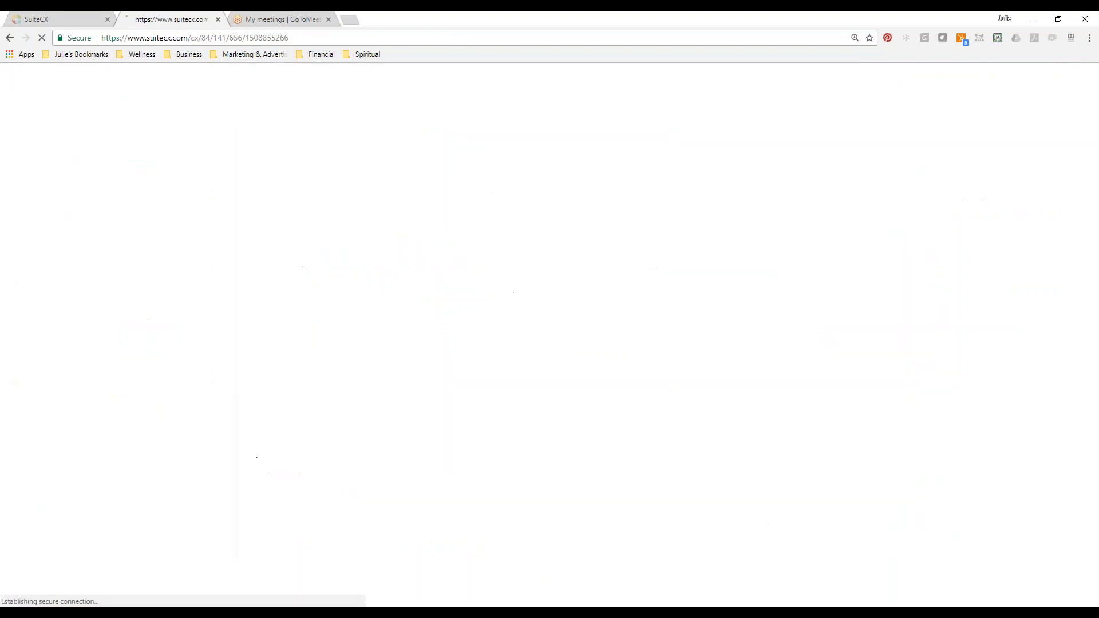
left_click(11, 40)
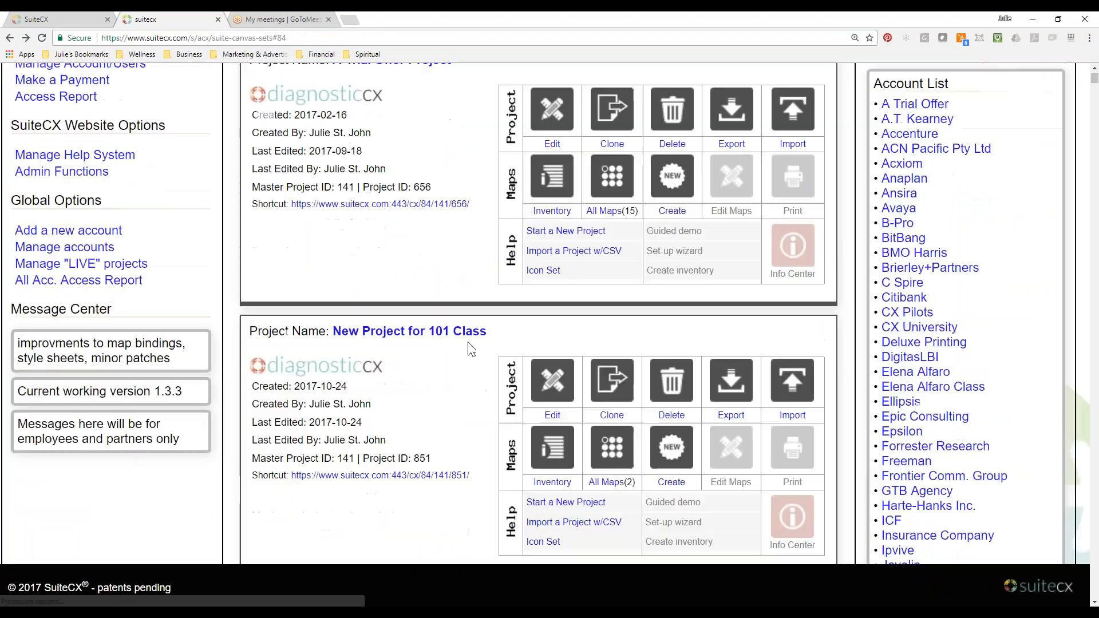
left_click(464, 265)
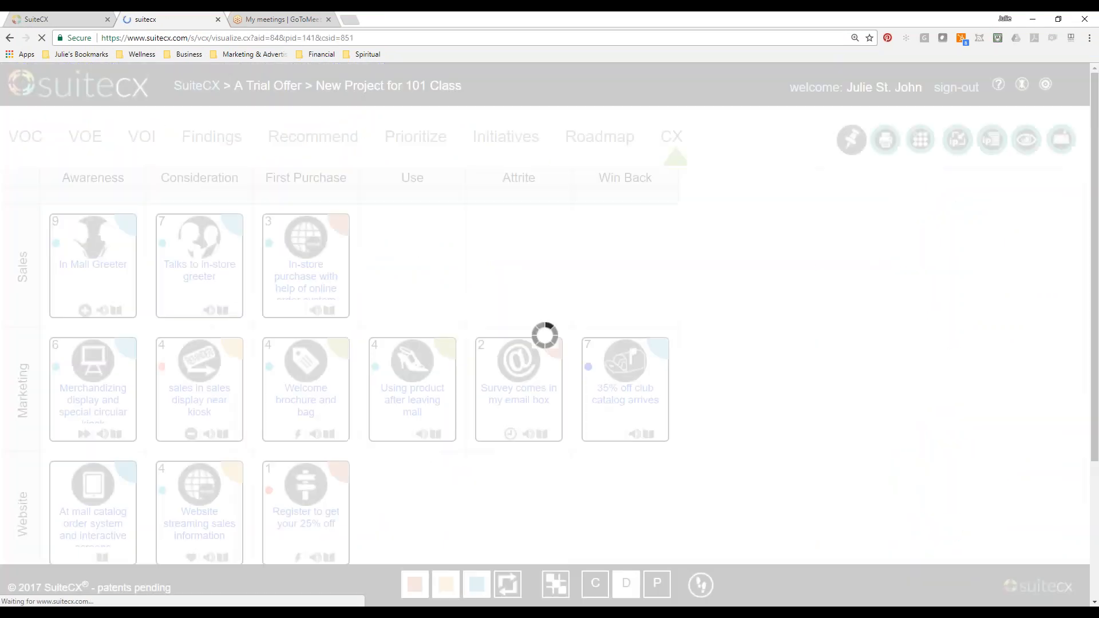
scroll(545, 313, "down", 1)
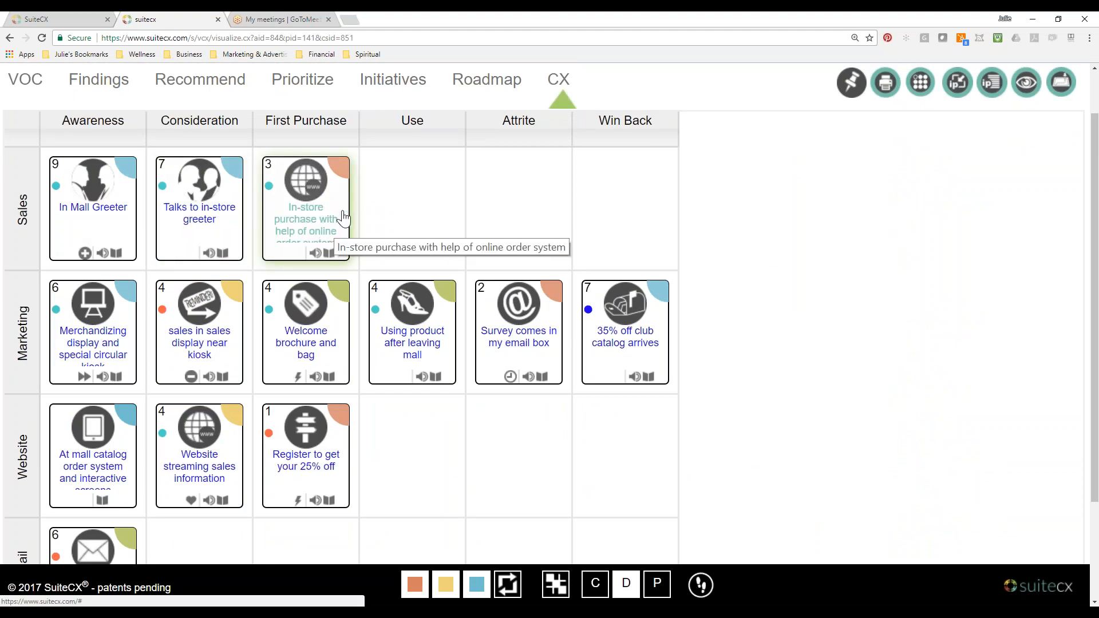
scroll(495, 411, "down", 1)
scroll(492, 404, "down", 2)
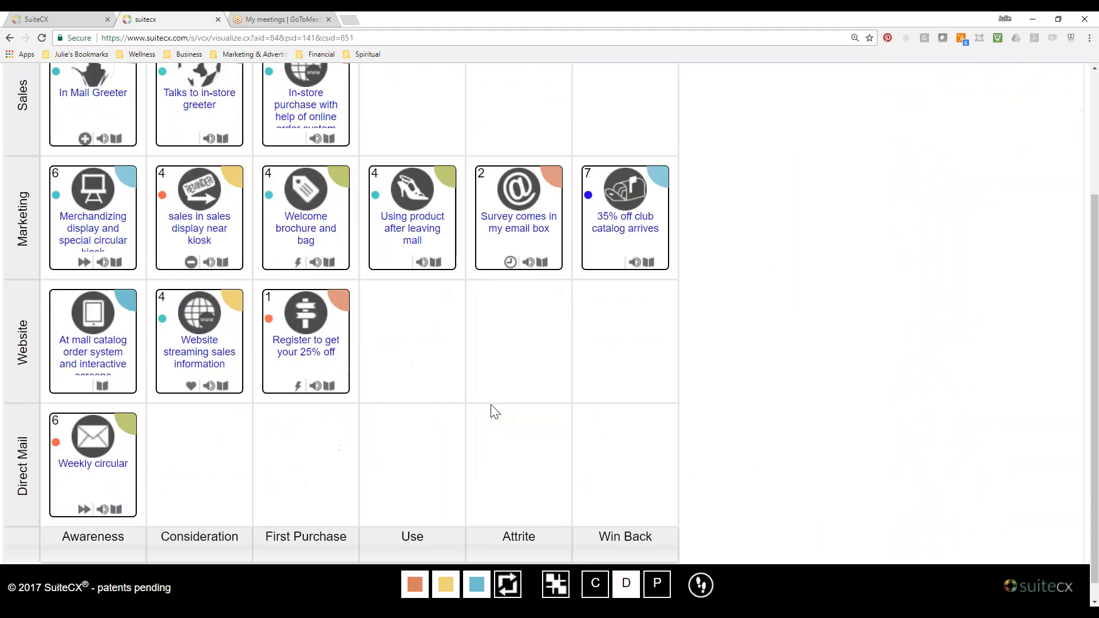
scroll(492, 405, "up", 3)
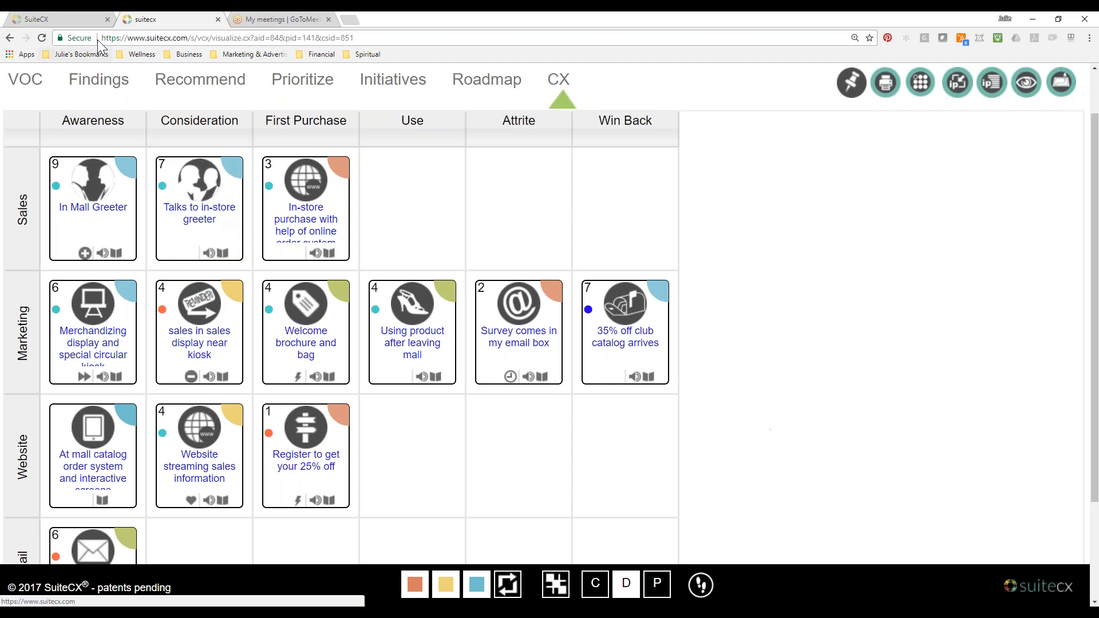
Return to the classroom lesson, review the Import Wizard's six steps through Import/Save Work, and close the enlarged image.
left_click(85, 22)
scroll(614, 372, "down", 1)
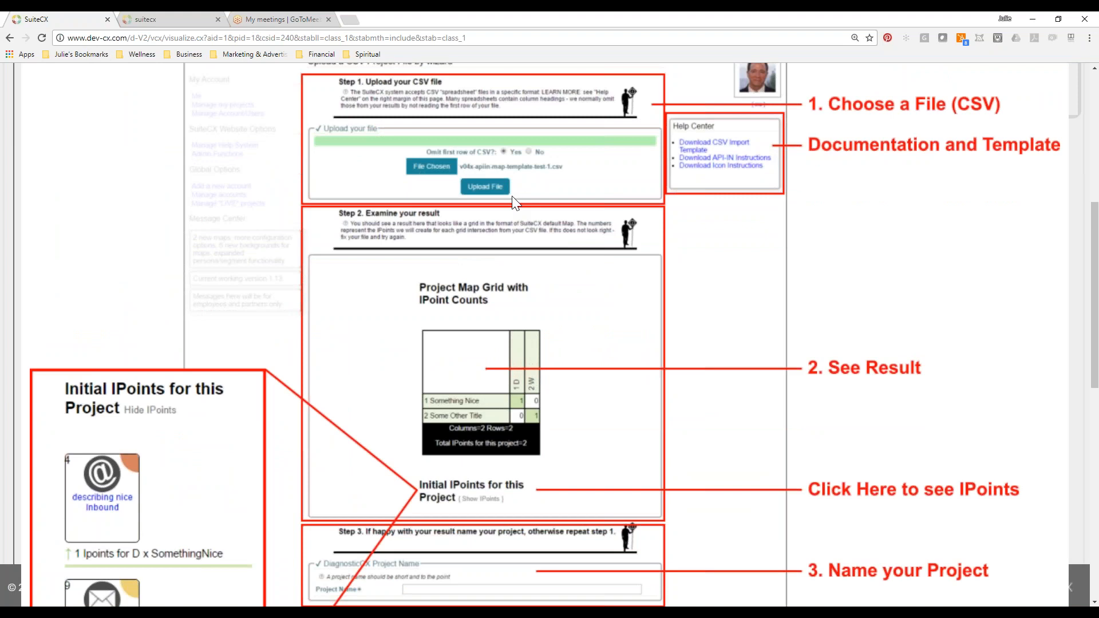
scroll(560, 364, "down", 2)
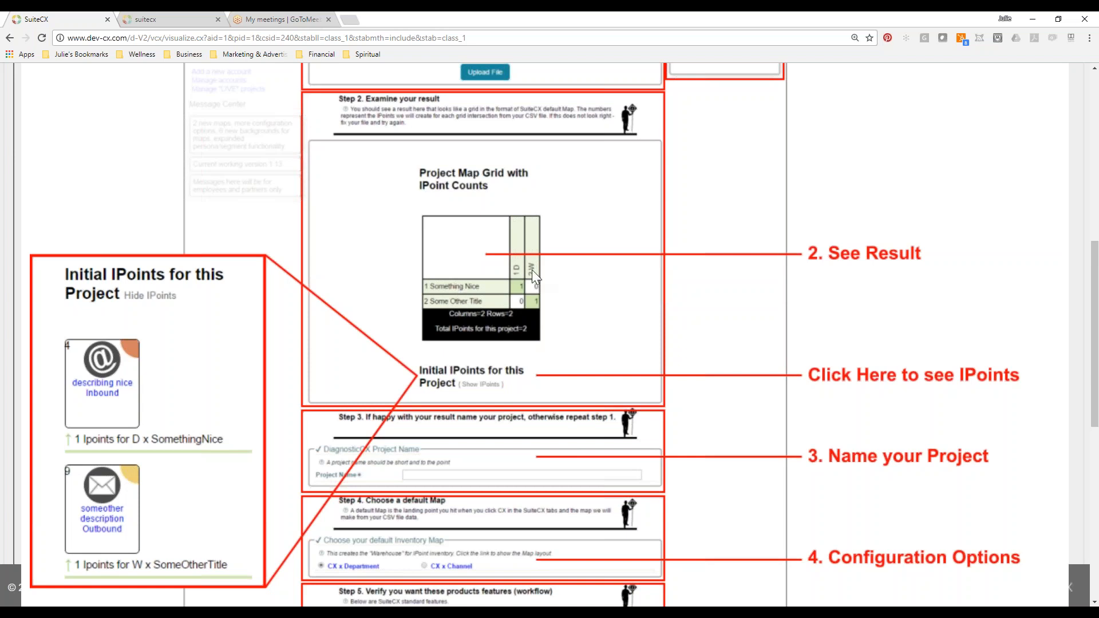
scroll(523, 303, "down", 1)
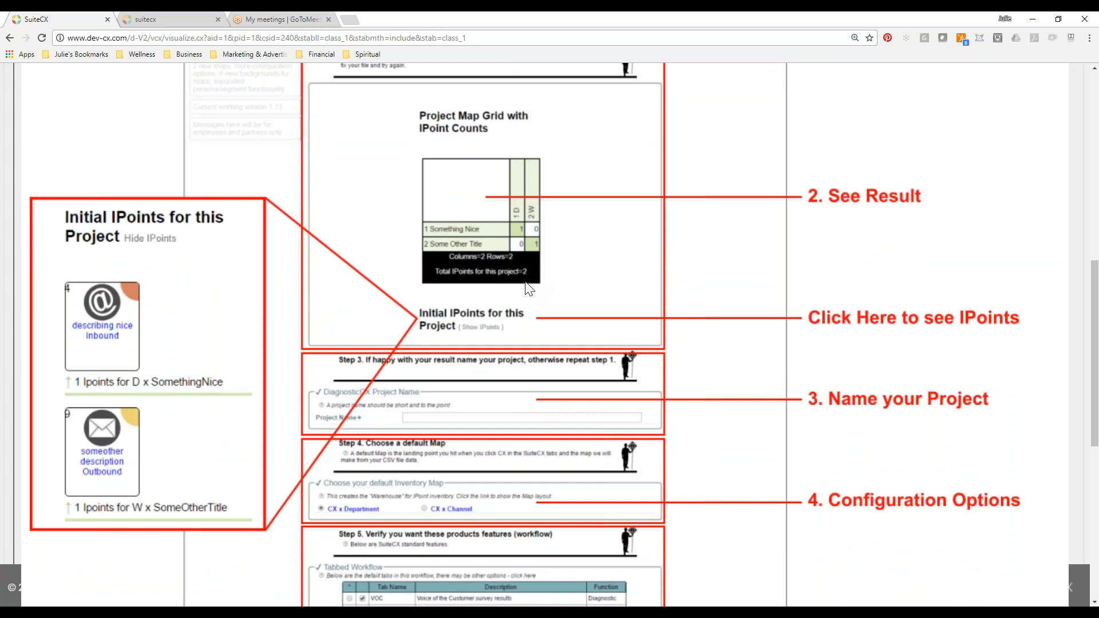
scroll(529, 290, "down", 3)
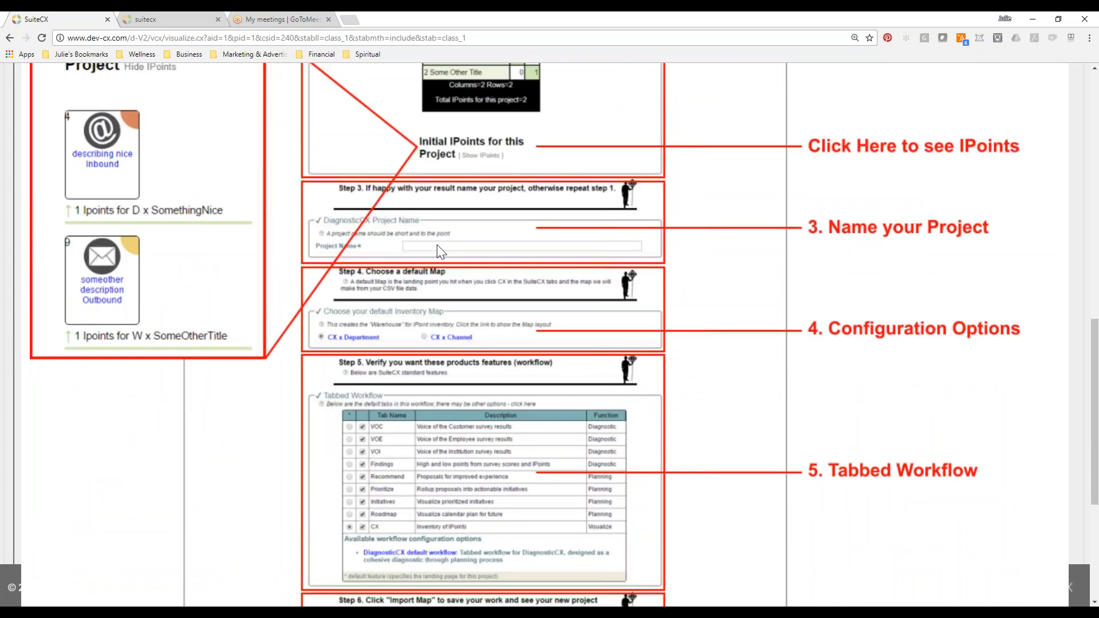
scroll(439, 251, "down", 2)
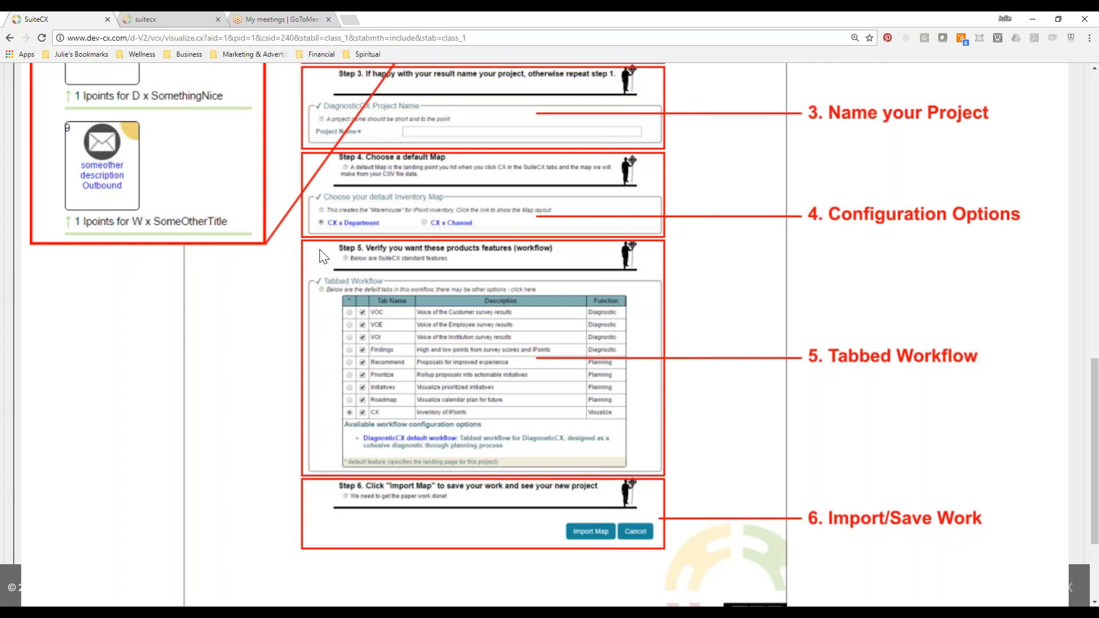
scroll(404, 428, "down", 2)
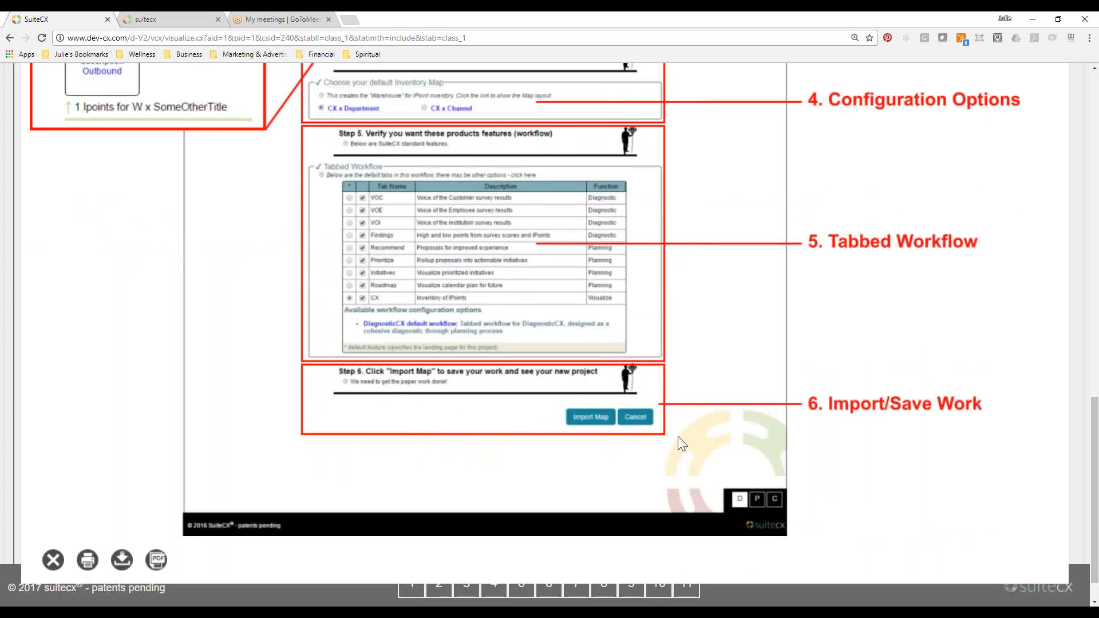
left_click(1079, 447)
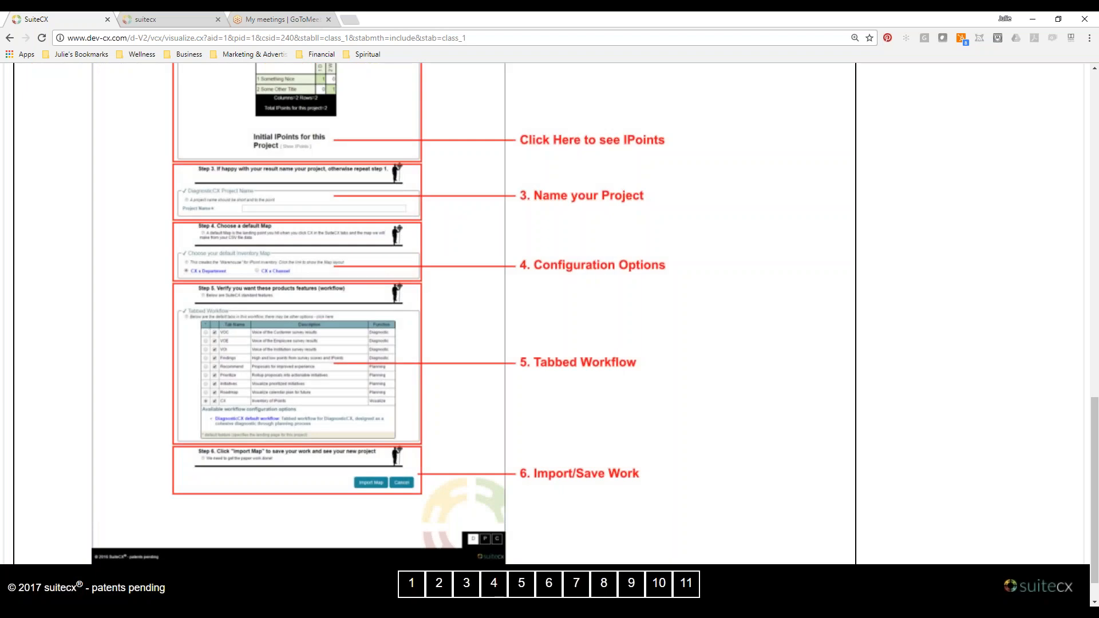
Open the "Exporting IPoint data from project" lesson from the classroom's task list.
scroll(690, 441, "up", 15)
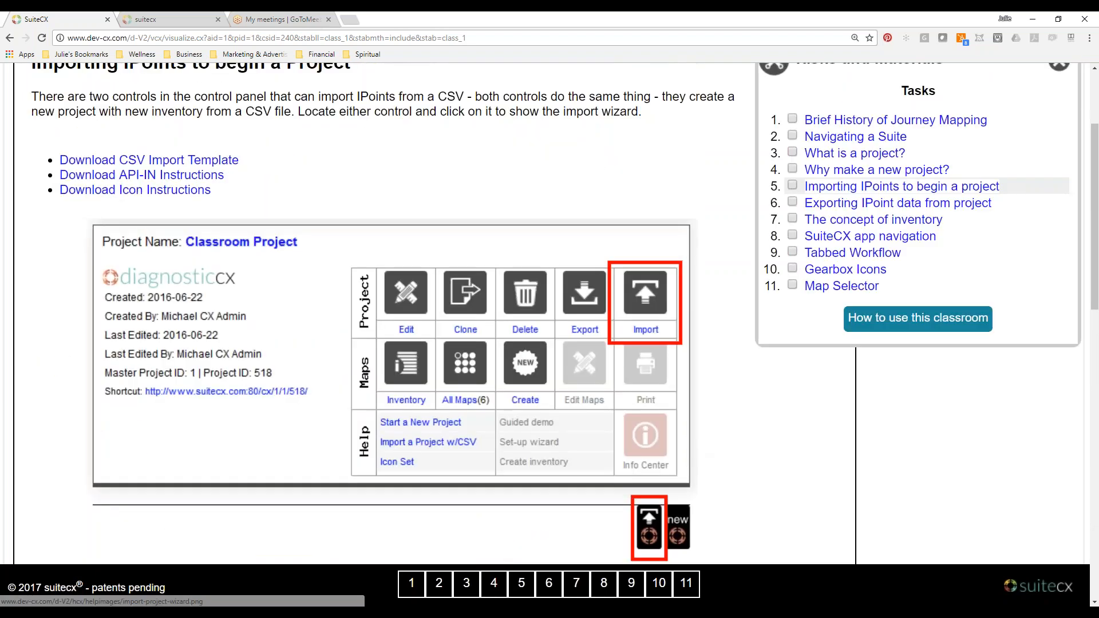
scroll(878, 355, "up", 3)
left_click(878, 355)
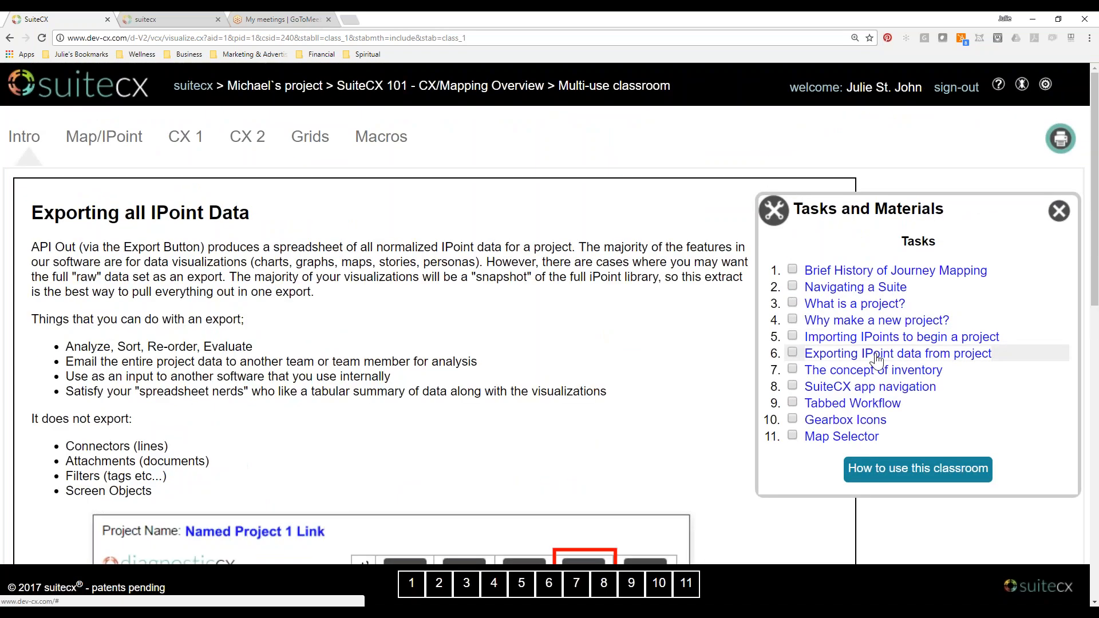
Switch to the live suitecx page and go back from New Project for 101 Class to A Trial Offer's project list.
left_click(178, 16)
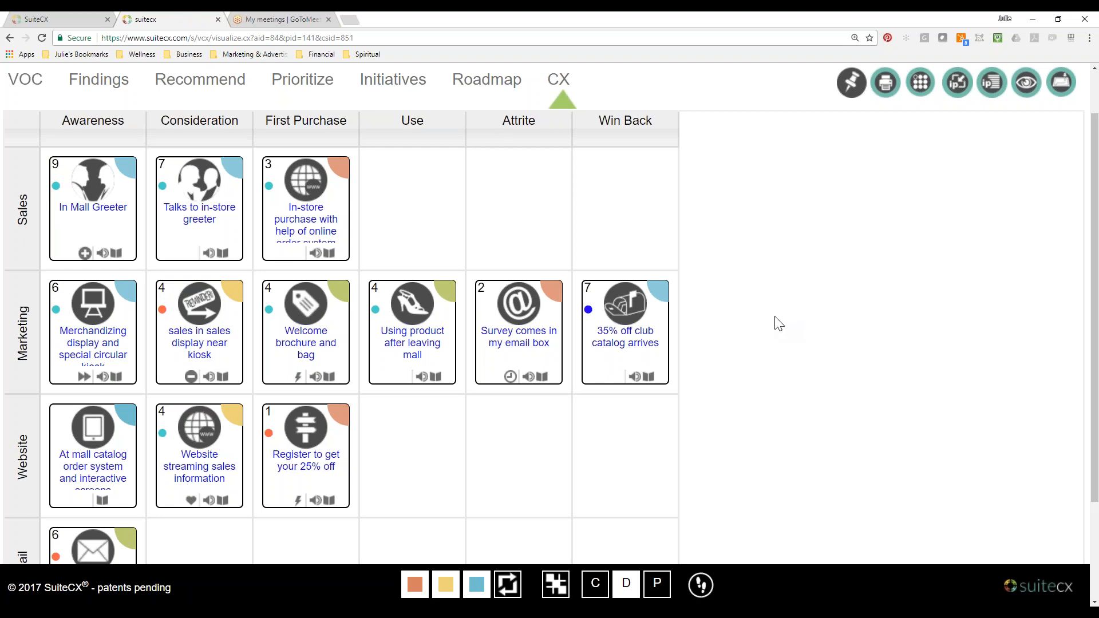
scroll(774, 319, "up", 1)
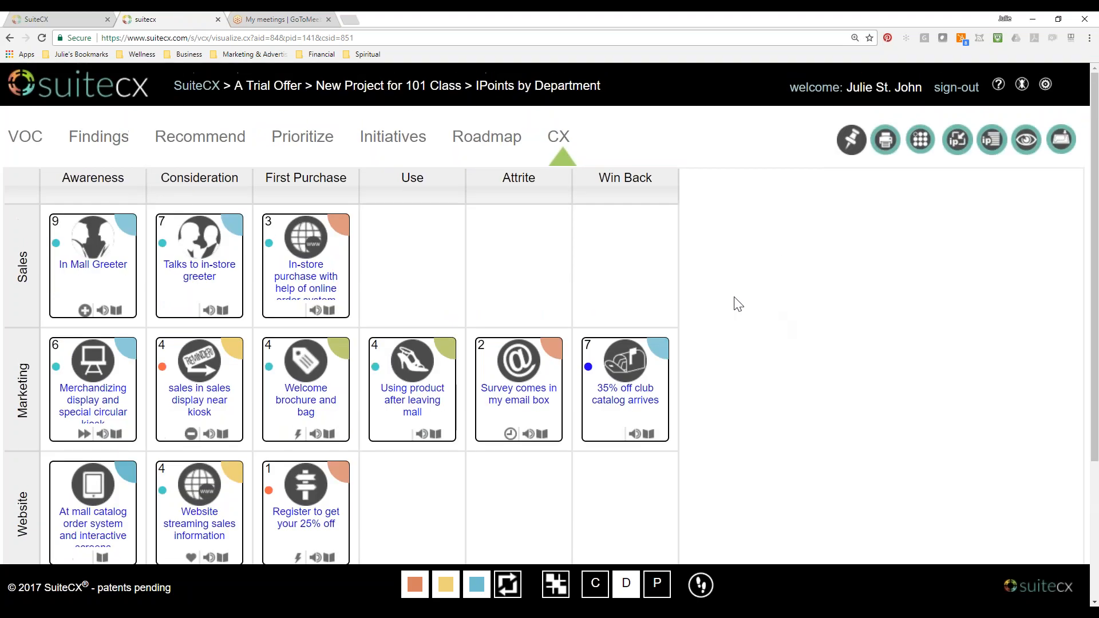
left_click(397, 87)
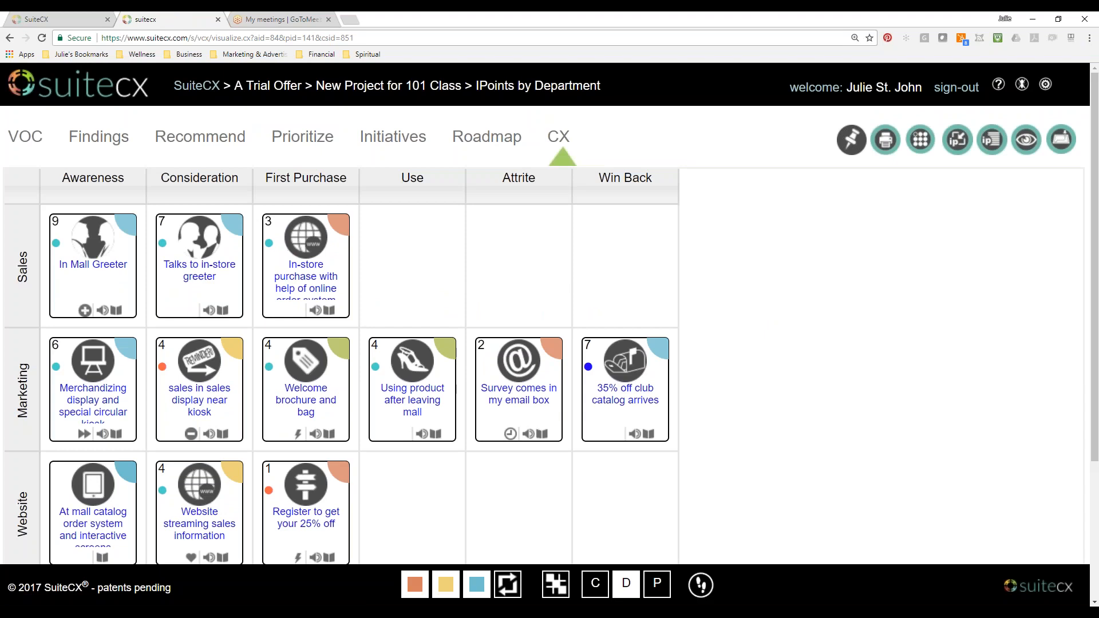
left_click(285, 87)
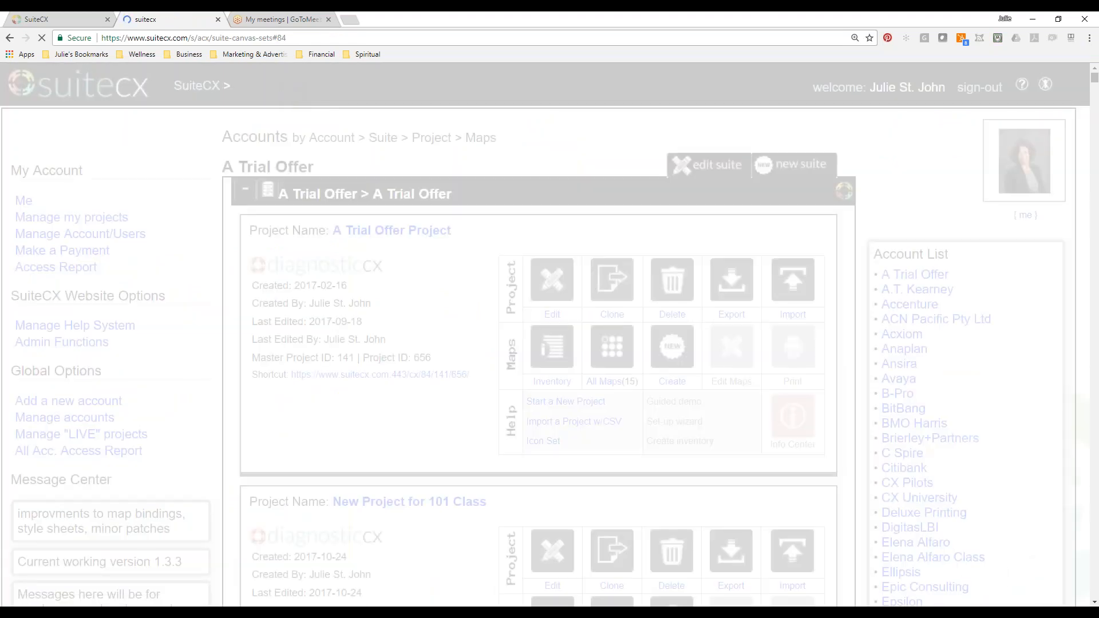
Open New Project for 101 Class from A Trial Offer's project list and look over its IPoint map grid.
scroll(400, 276, "down", 4)
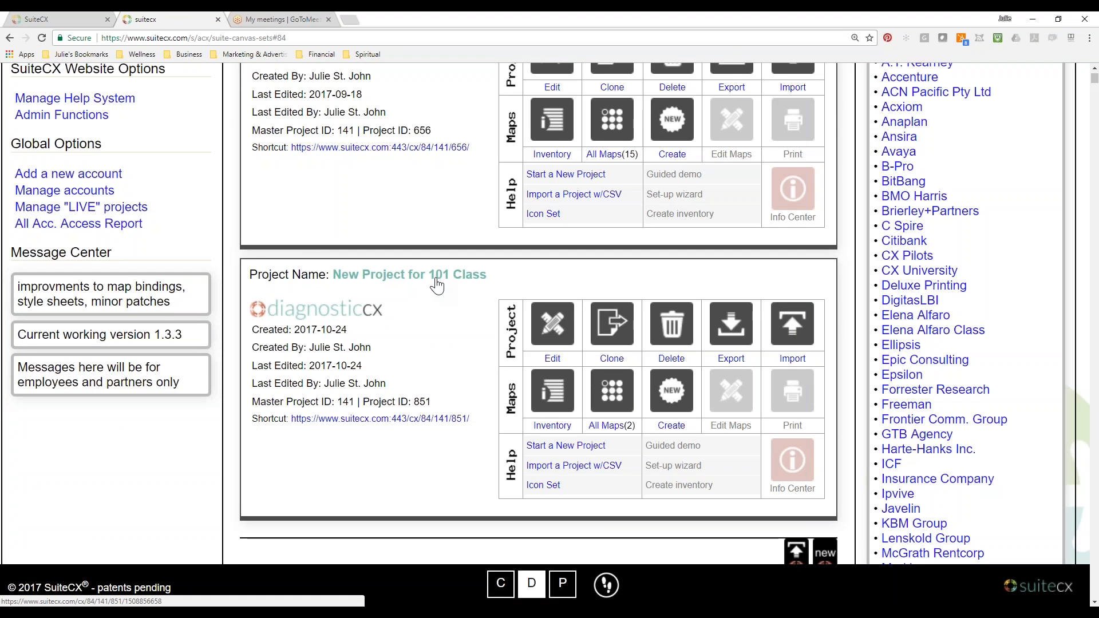
left_click(436, 286)
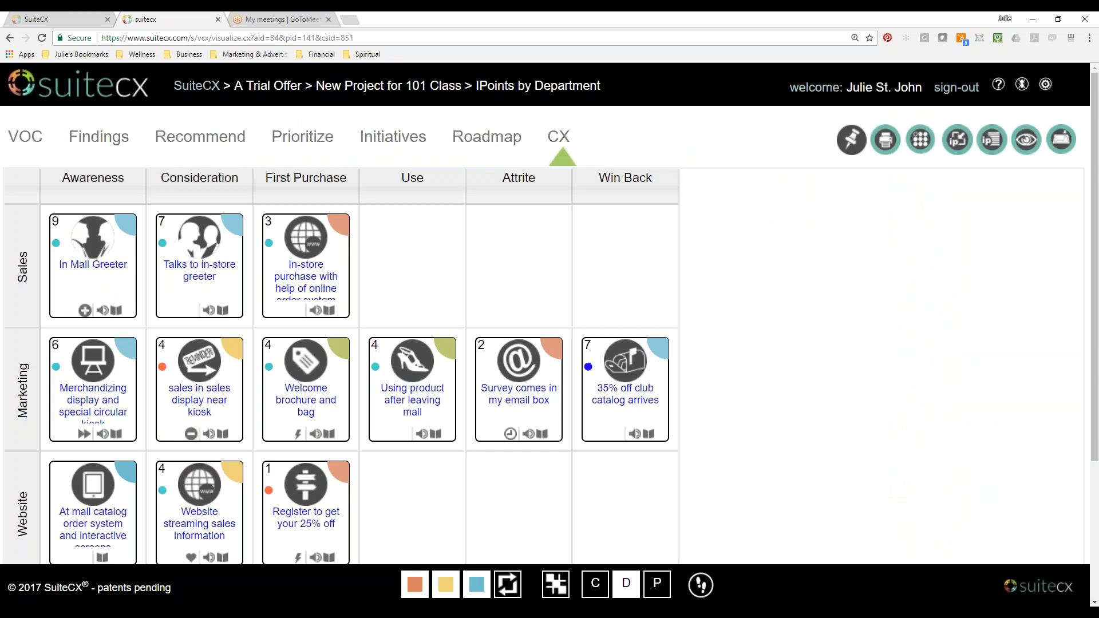
scroll(418, 326, "down", 2)
scroll(417, 324, "down", 2)
scroll(417, 324, "up", 2)
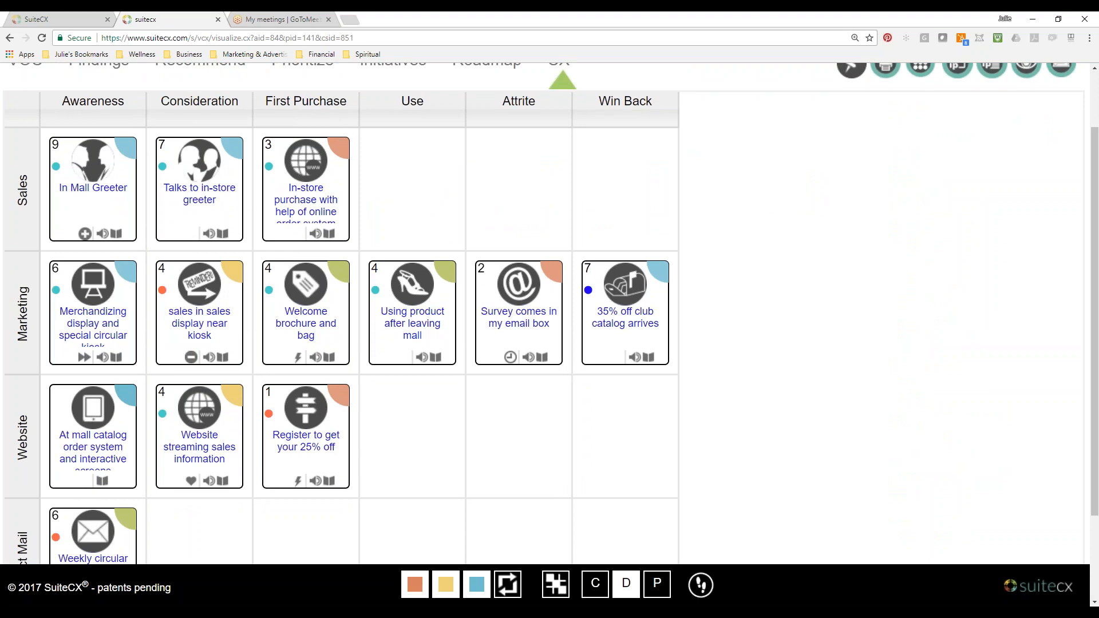
Switch to Demo Inventory load.csv in Excel and arrange it as a smaller floating window over the live map grid.
key("alt+Tab")
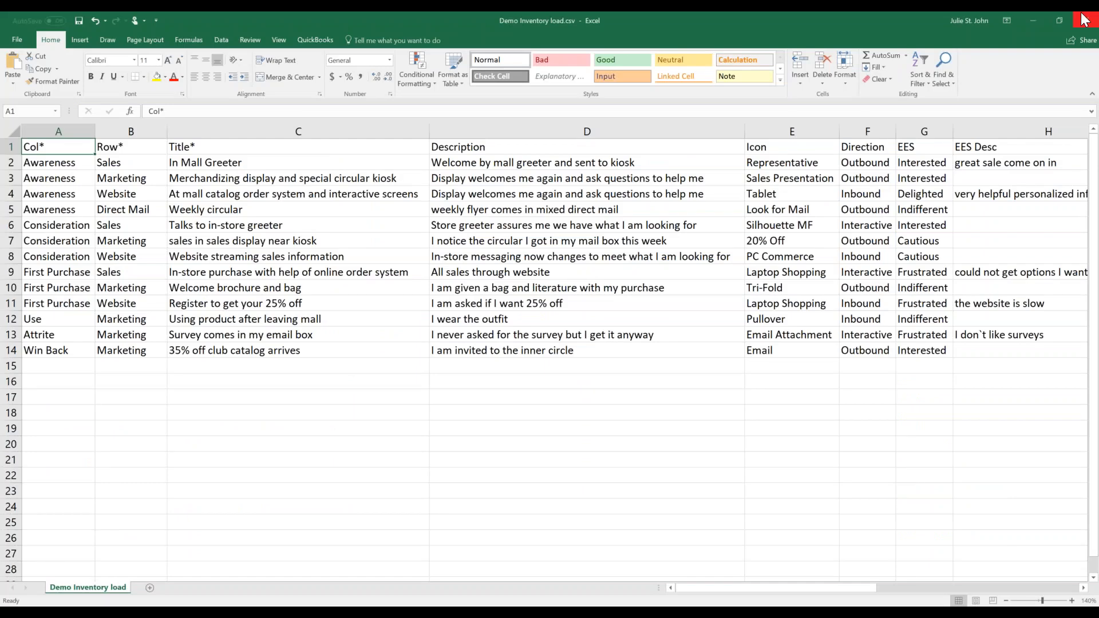
left_click(1060, 21)
left_click_drag(576, 191, 568, 132)
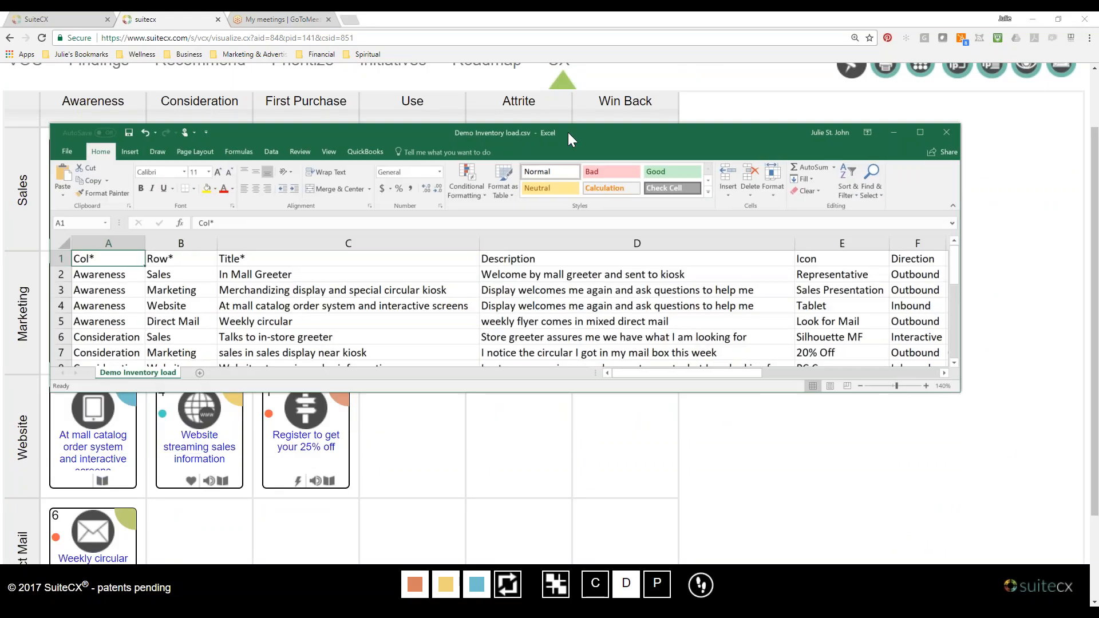
left_click_drag(962, 394, 1053, 524)
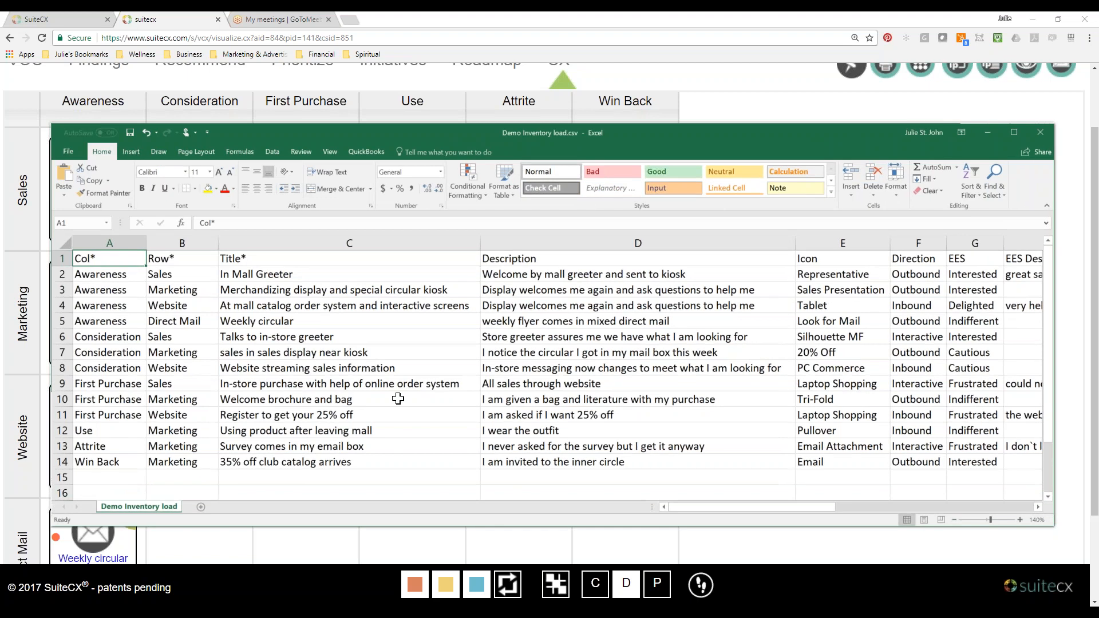
Check the Col* header and its first entry against the map's stage columns, and minimize the workbook.
left_click(121, 273)
left_click(120, 258)
left_click(997, 134)
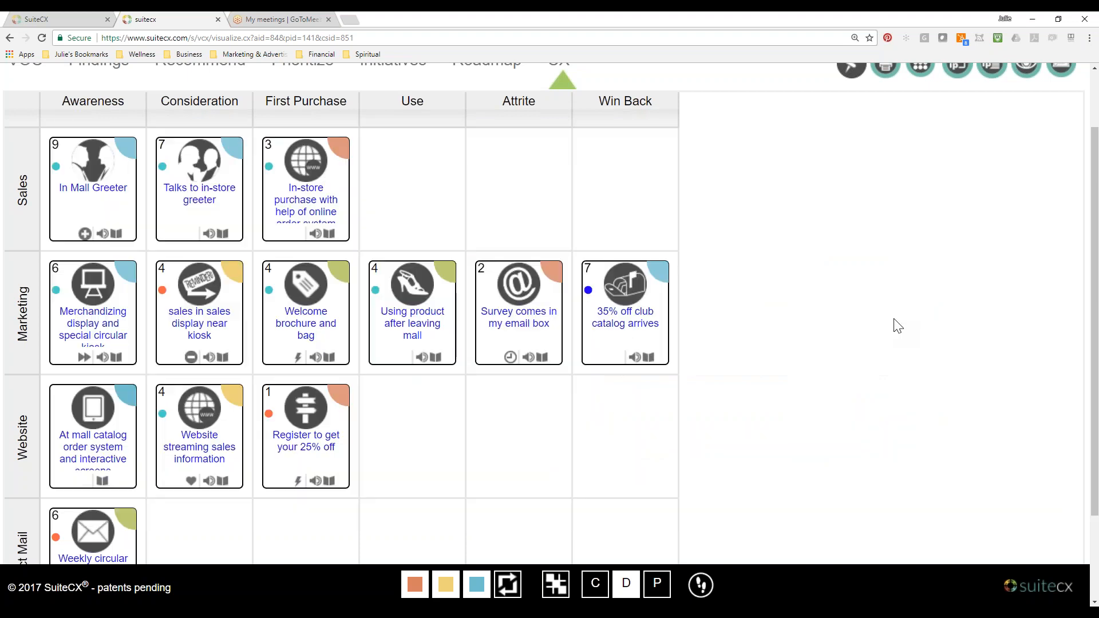
Switch to the classroom's "Exporting all IPoint Data" lesson and review its export uses, exclusions and Export illustration.
left_click(67, 20)
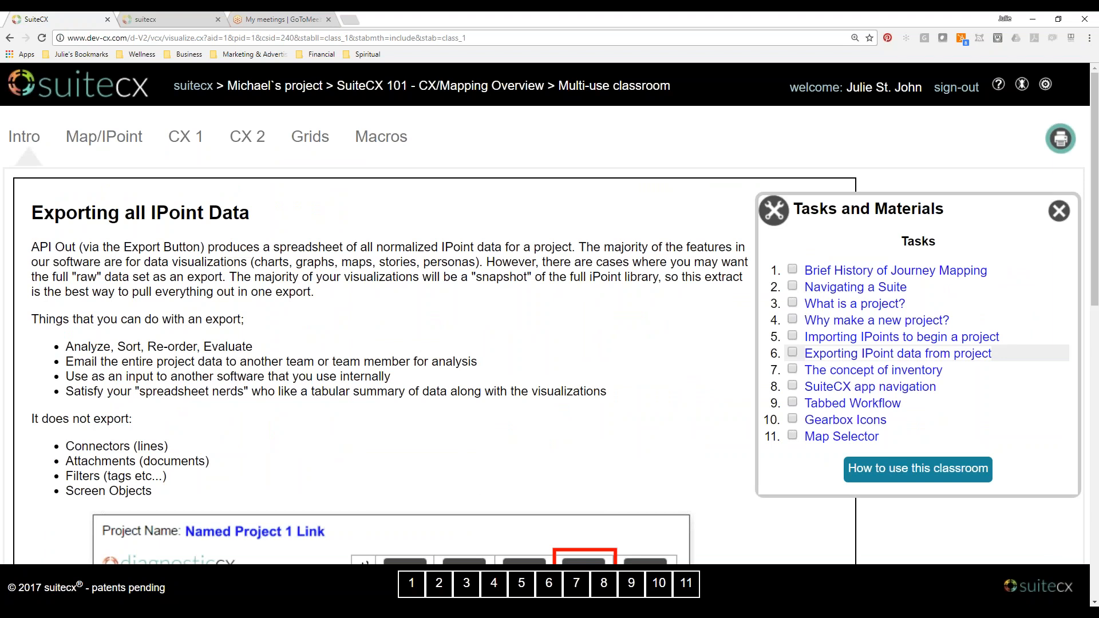
scroll(916, 353, "down", 1)
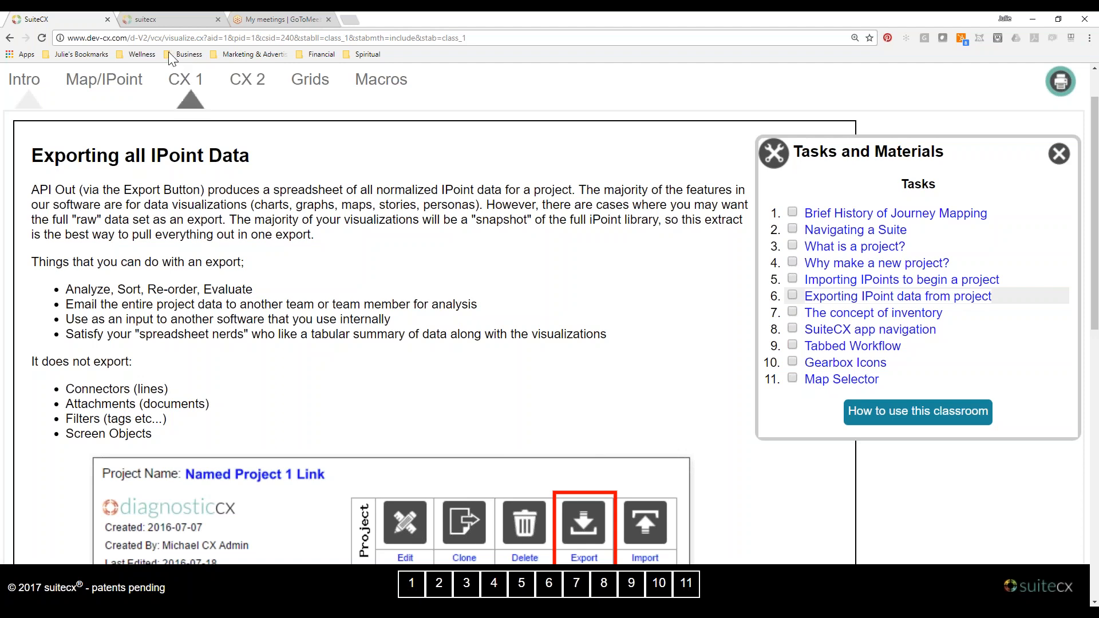
Return to the live suitecx page, bring up the CSV in Excel over it, and highlight the required Col*, Row* and Title* columns.
left_click(162, 20)
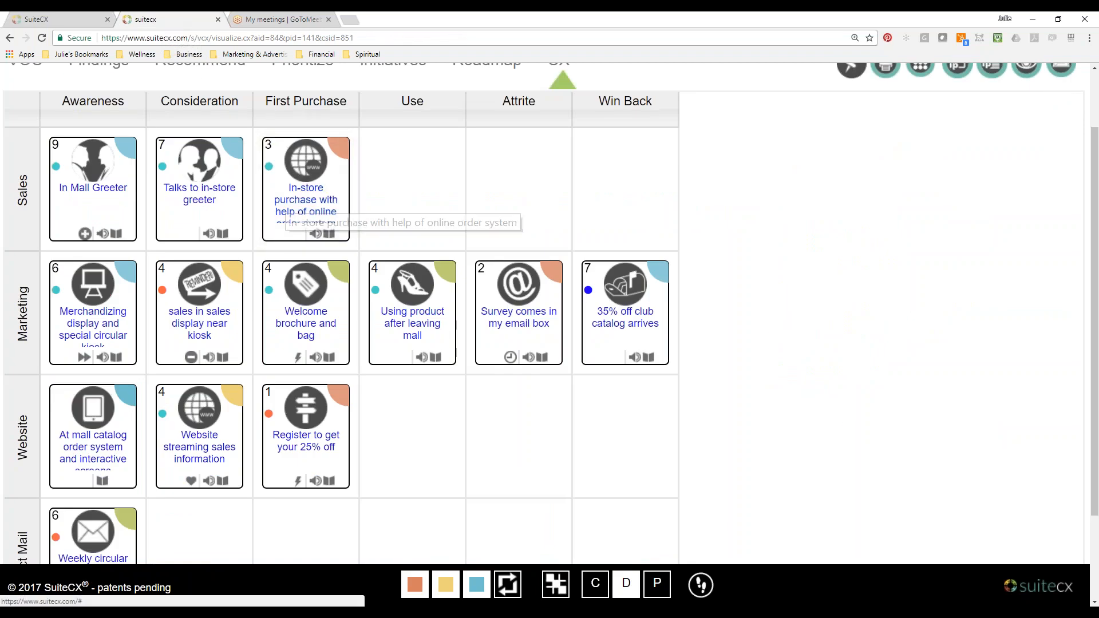
key("alt+Tab")
left_click(362, 263)
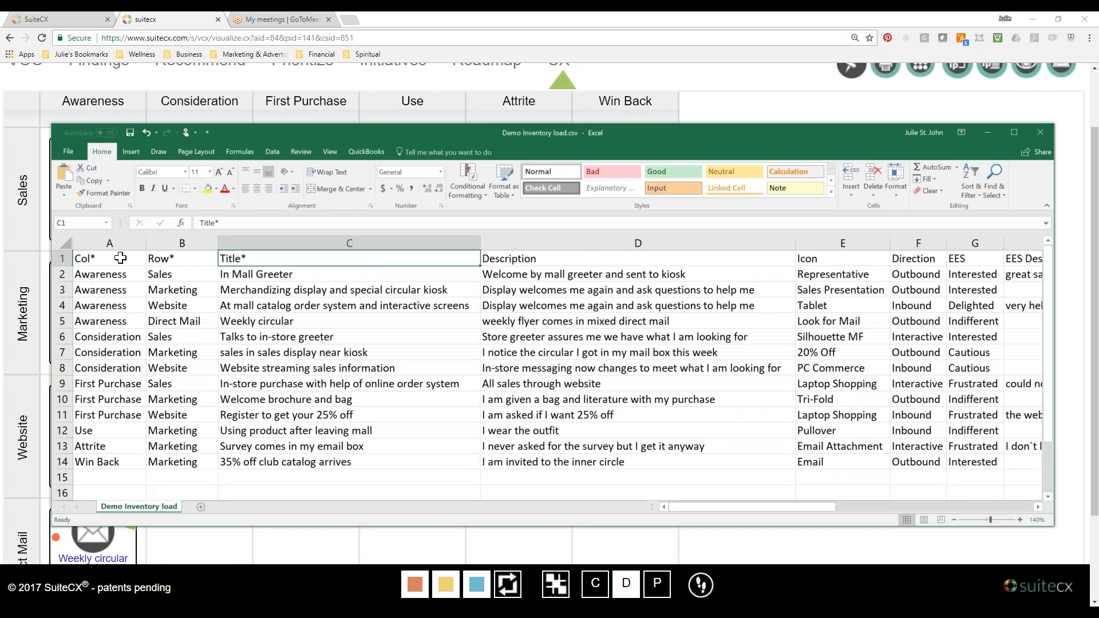
left_click_drag(120, 258, 295, 477)
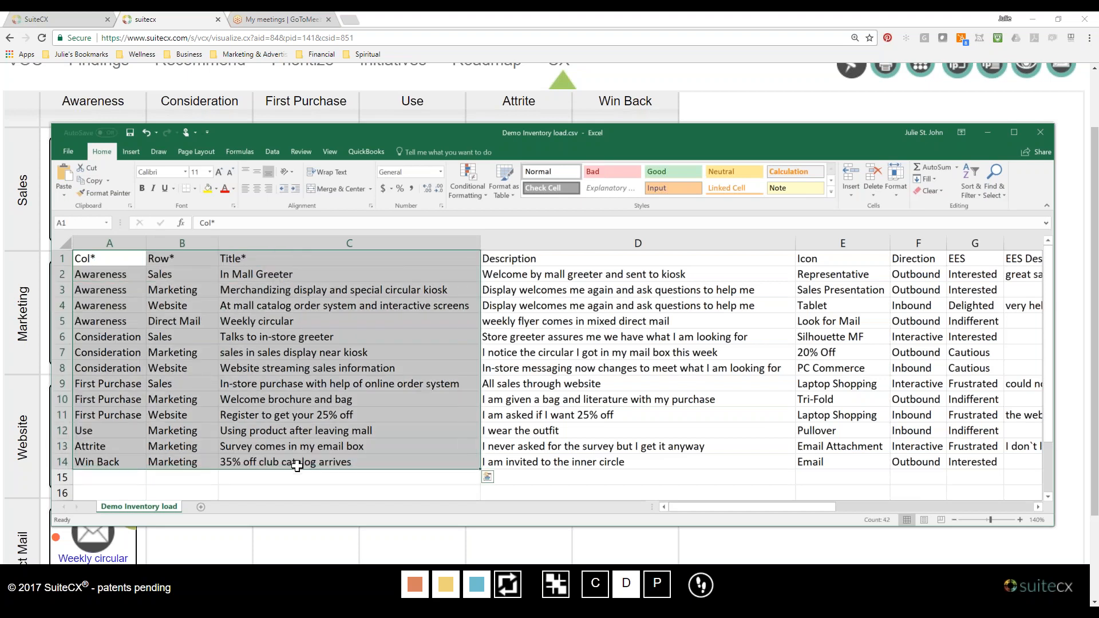
left_click(117, 264)
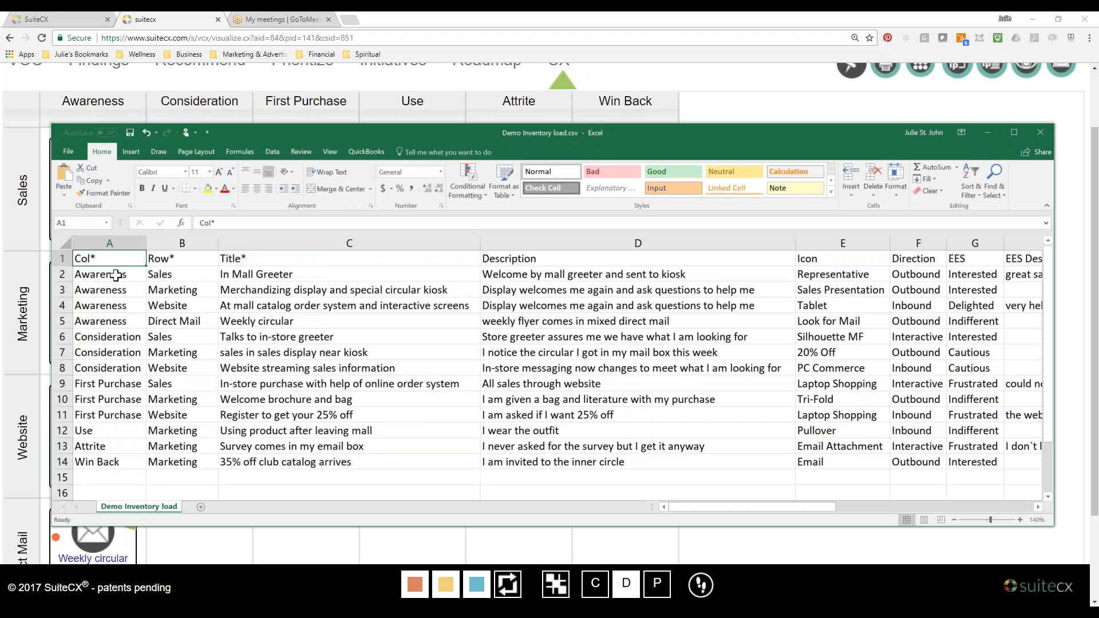
left_click(167, 261)
left_click(253, 264)
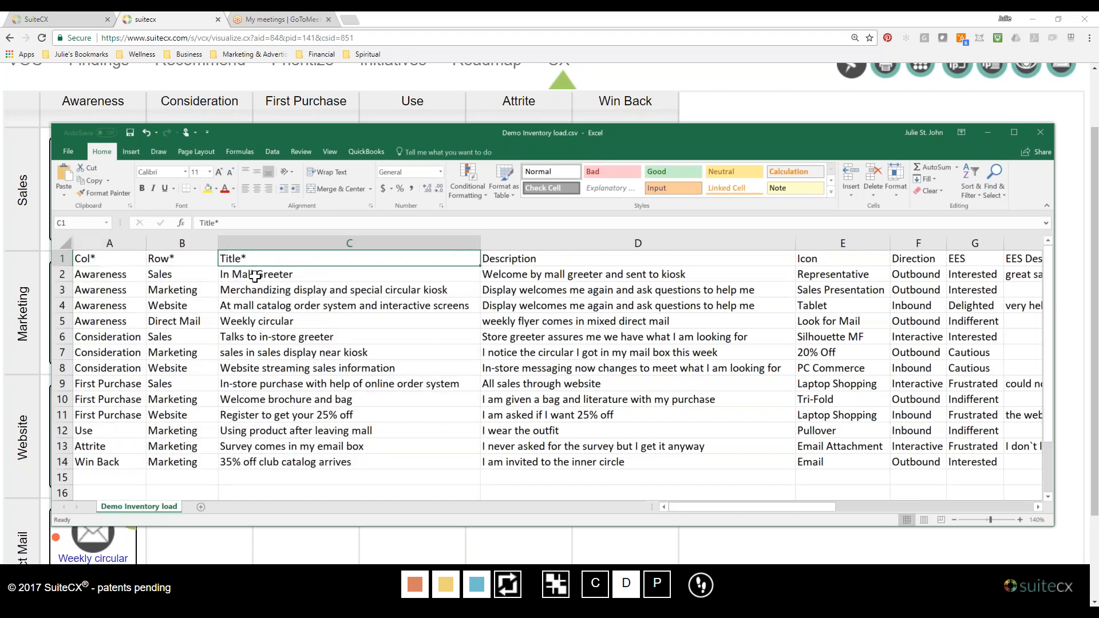
Highlight the CSV's Icon column, lower the window to compare it with the map's Sales row, and minimize Excel.
mouse_move(688, 506)
left_mouse_down()
mouse_move(779, 507)
mouse_move(672, 513)
left_mouse_up()
left_click(843, 243)
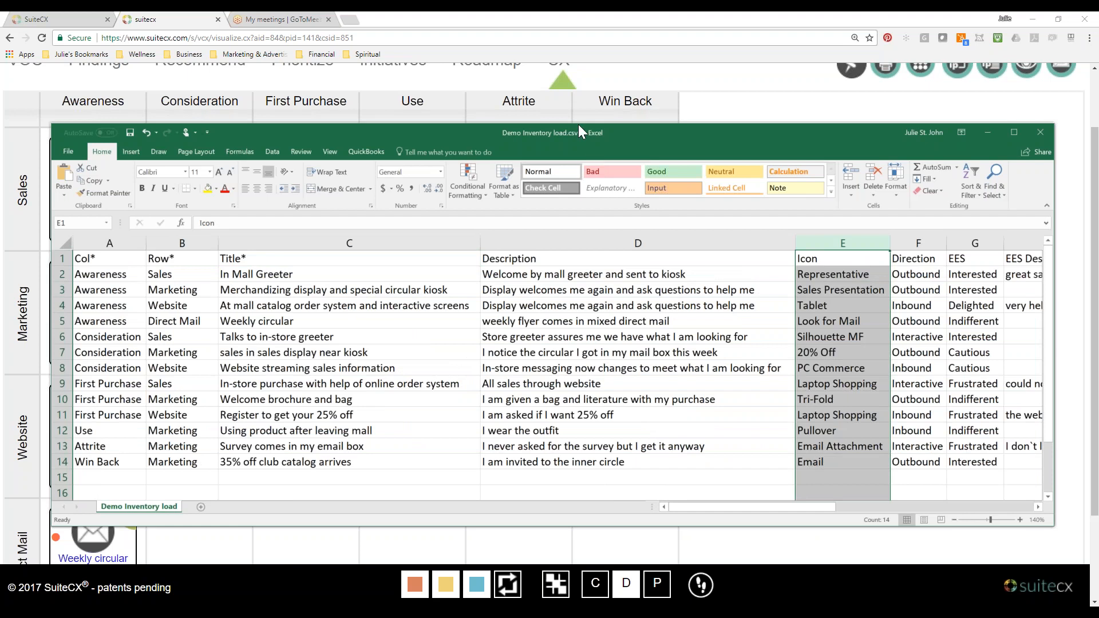
left_click_drag(579, 123, 580, 226)
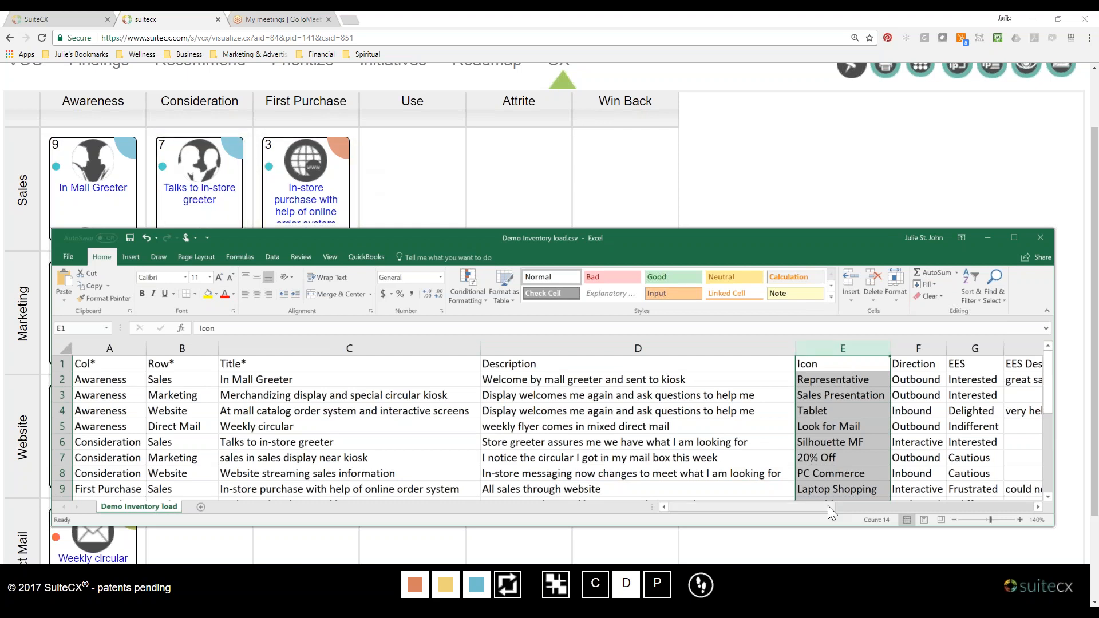
left_click_drag(828, 506, 805, 507)
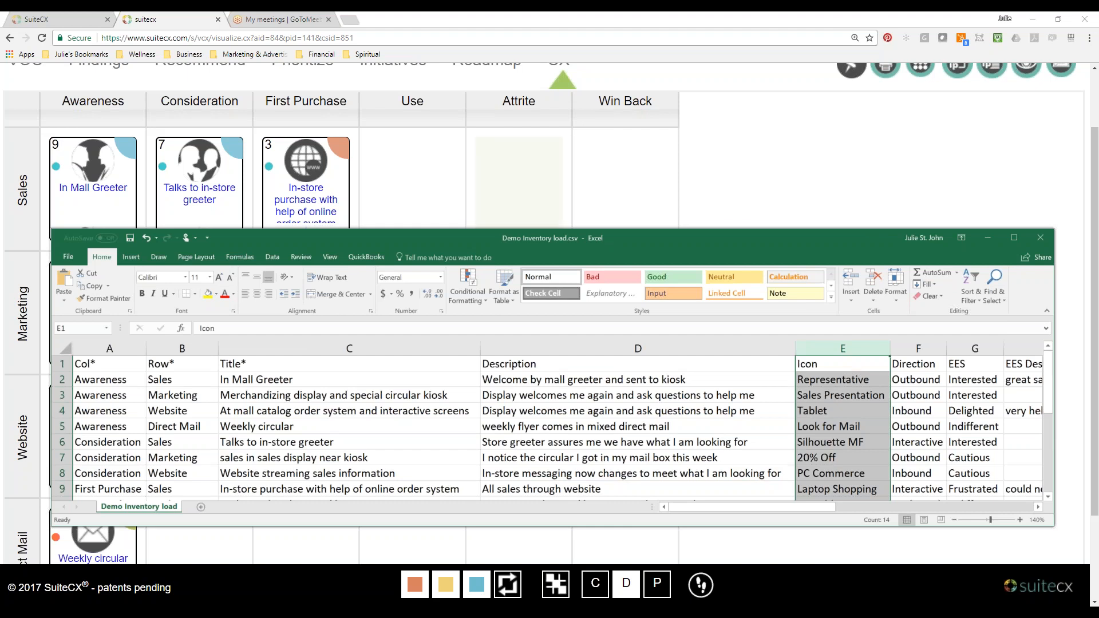
left_click(989, 238)
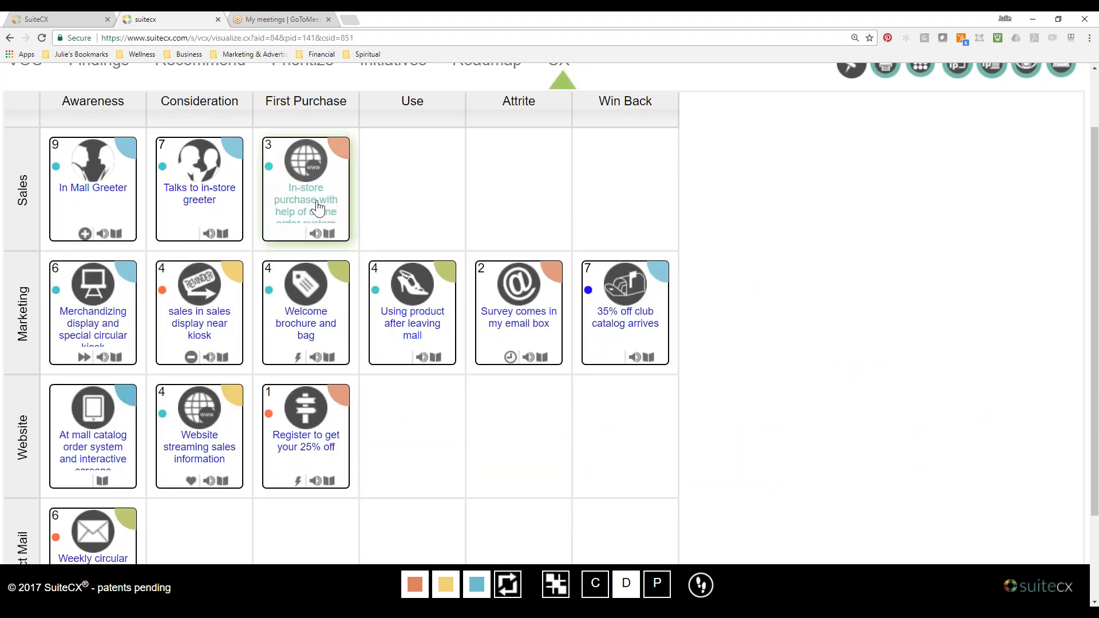
Open the "In-store purchase with help of online order system" IPoint, review the icon categories under its Advanced Information, and close the dialog.
left_click(319, 207)
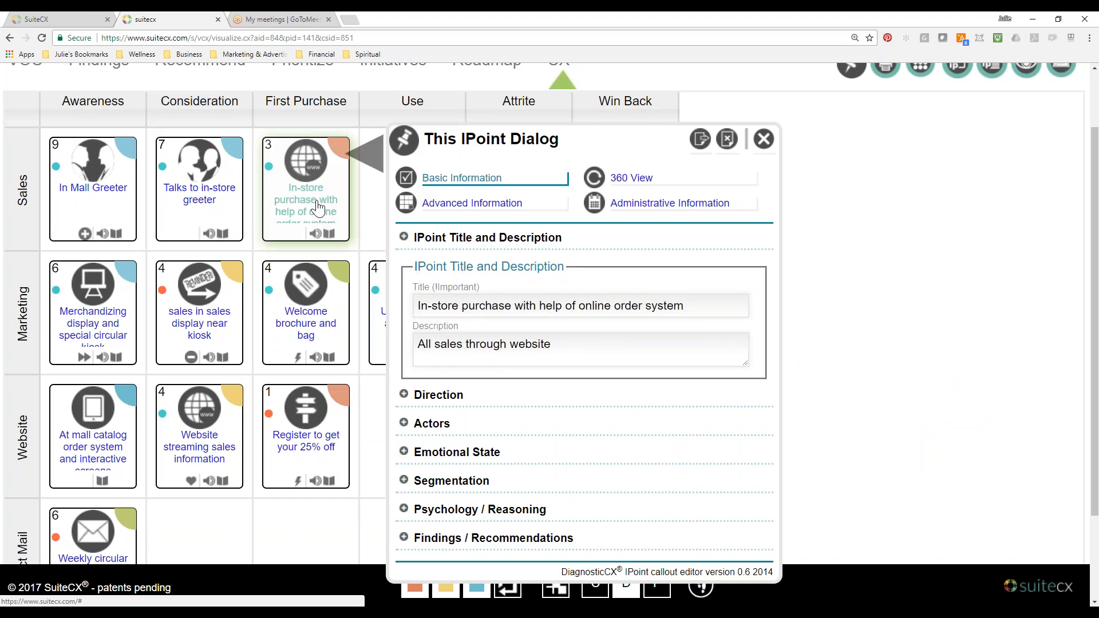
left_click(491, 208)
left_click(663, 247)
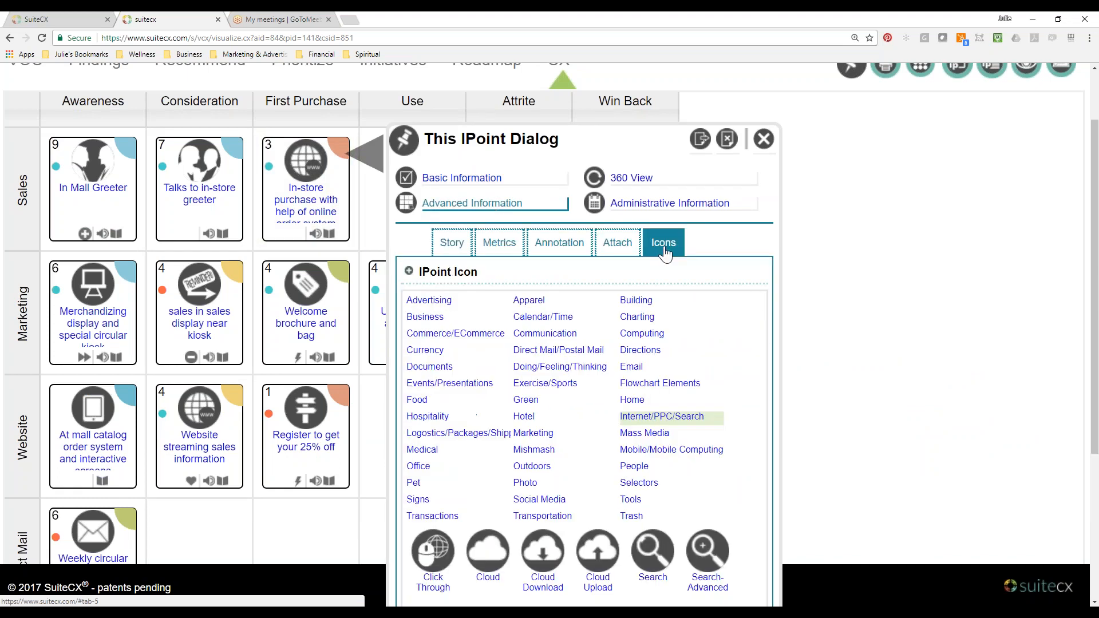
scroll(609, 373, "down", 3)
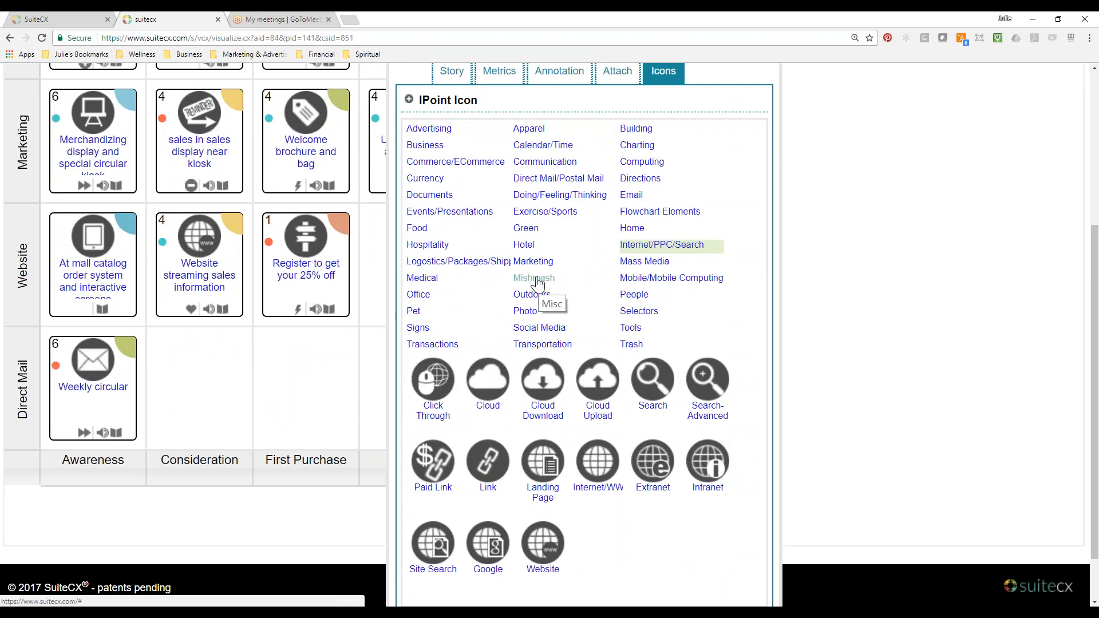
scroll(538, 282, "up", 2)
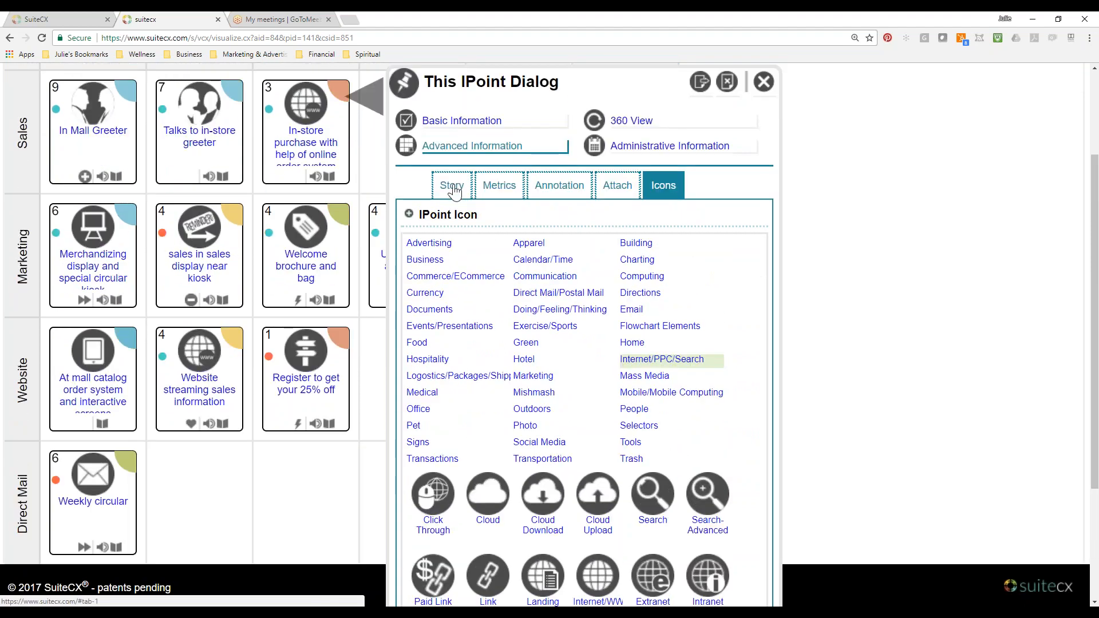
left_click(452, 186)
left_click(764, 82)
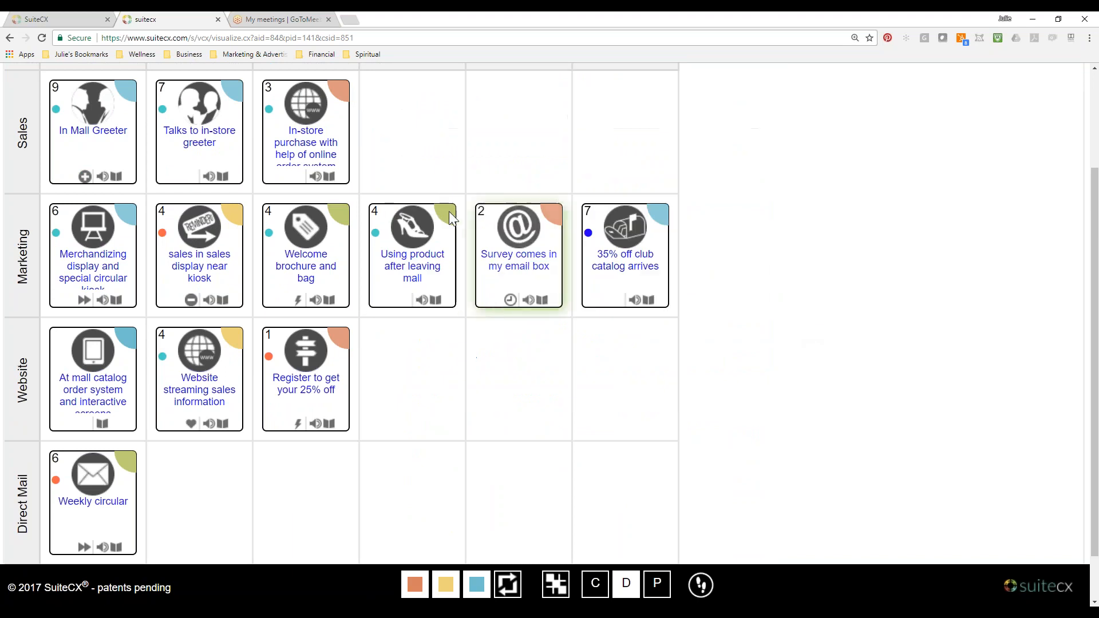
Bring the CSV back up in Excel, select and widen the EES column, compare its emotional states with the map, and return to suitecx.
scroll(449, 218, "up", 3)
scroll(445, 257, "down", 1)
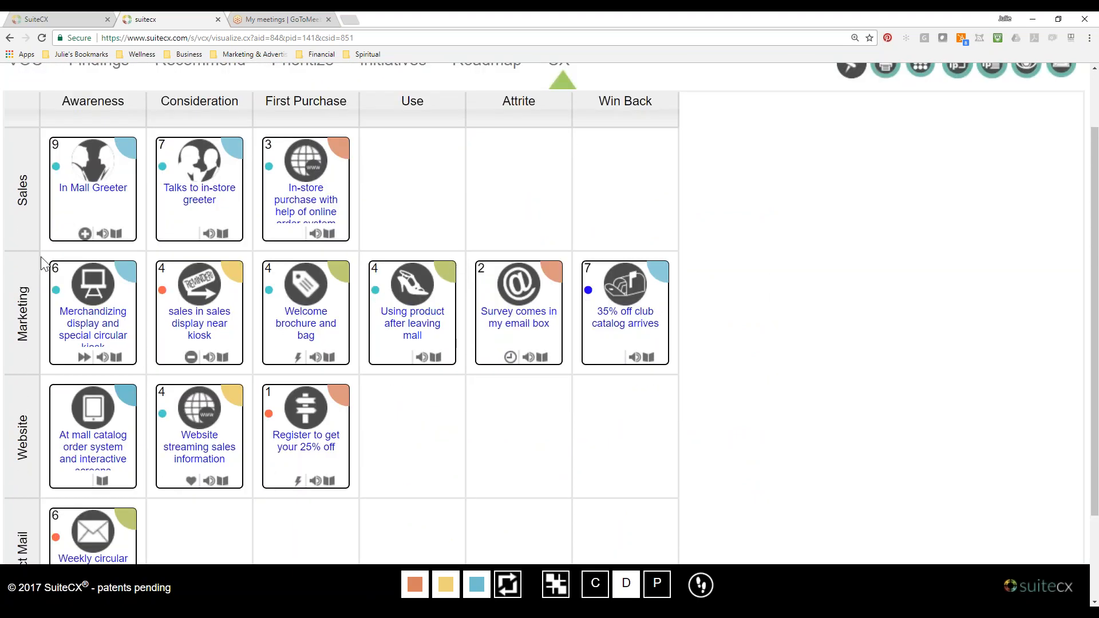
key("alt+Tab")
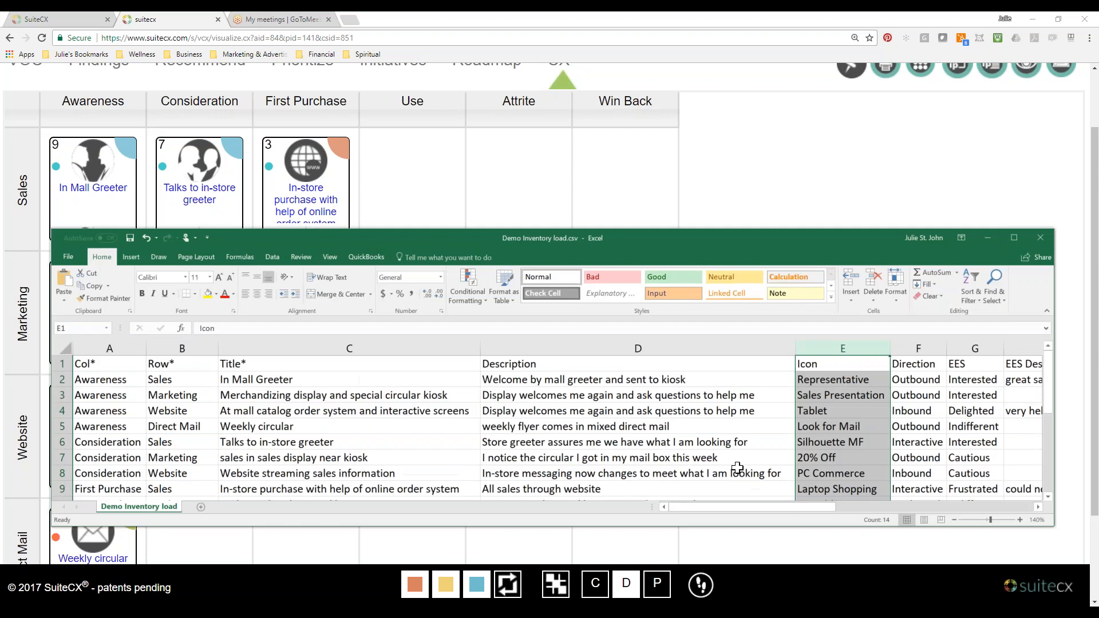
left_click_drag(774, 510, 815, 514)
left_click(568, 365)
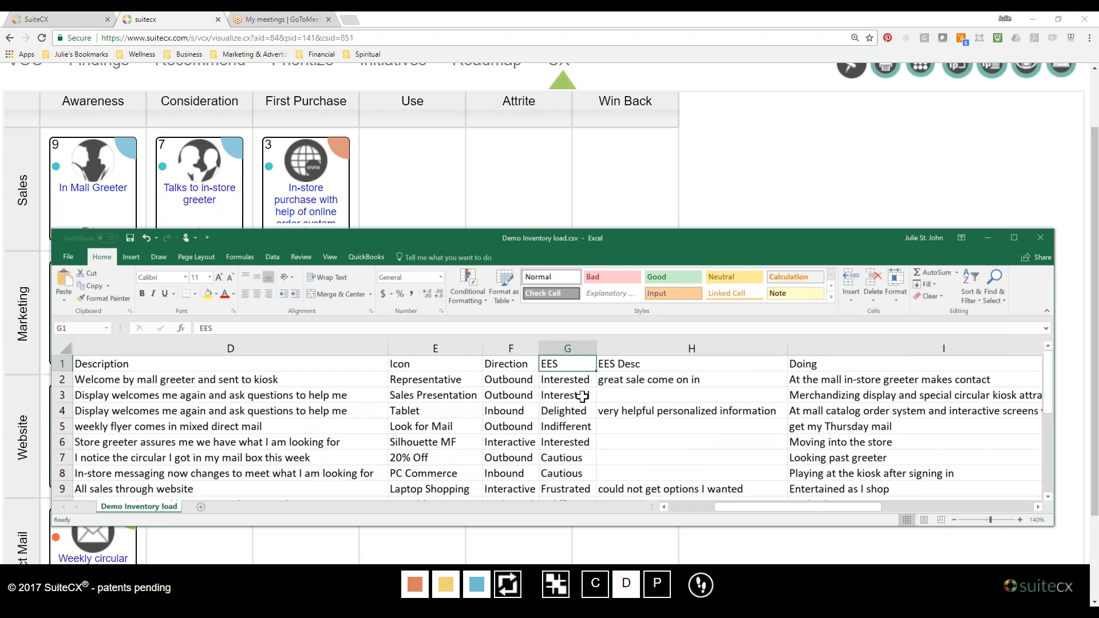
left_click(568, 348)
left_click_drag(595, 349, 627, 349)
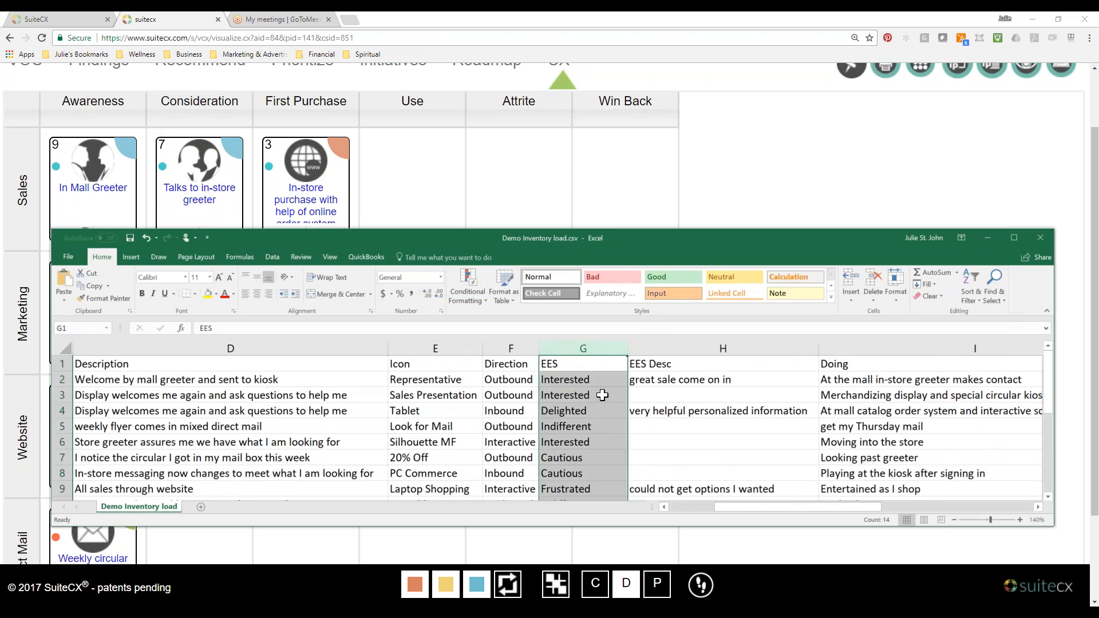
scroll(582, 427, "down", 2)
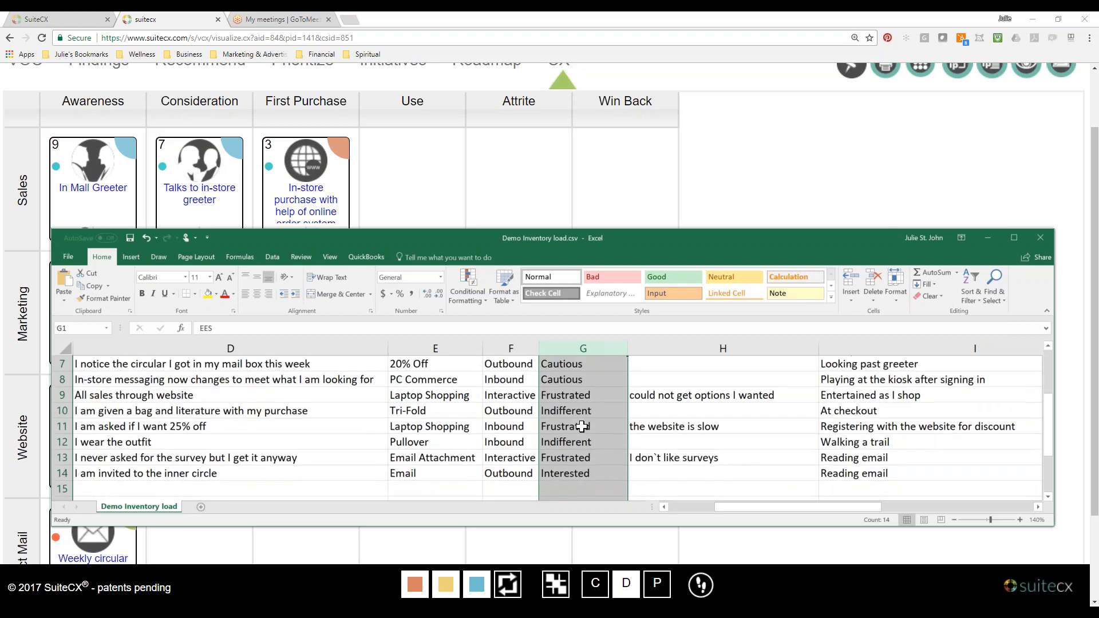
scroll(587, 475, "up", 2)
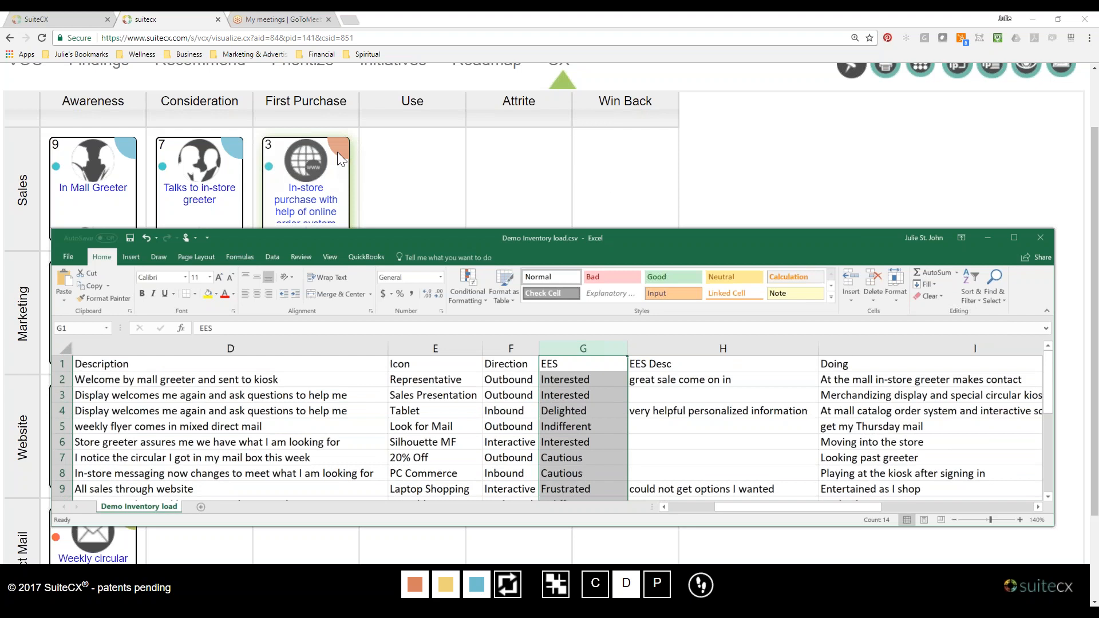
left_click(365, 166)
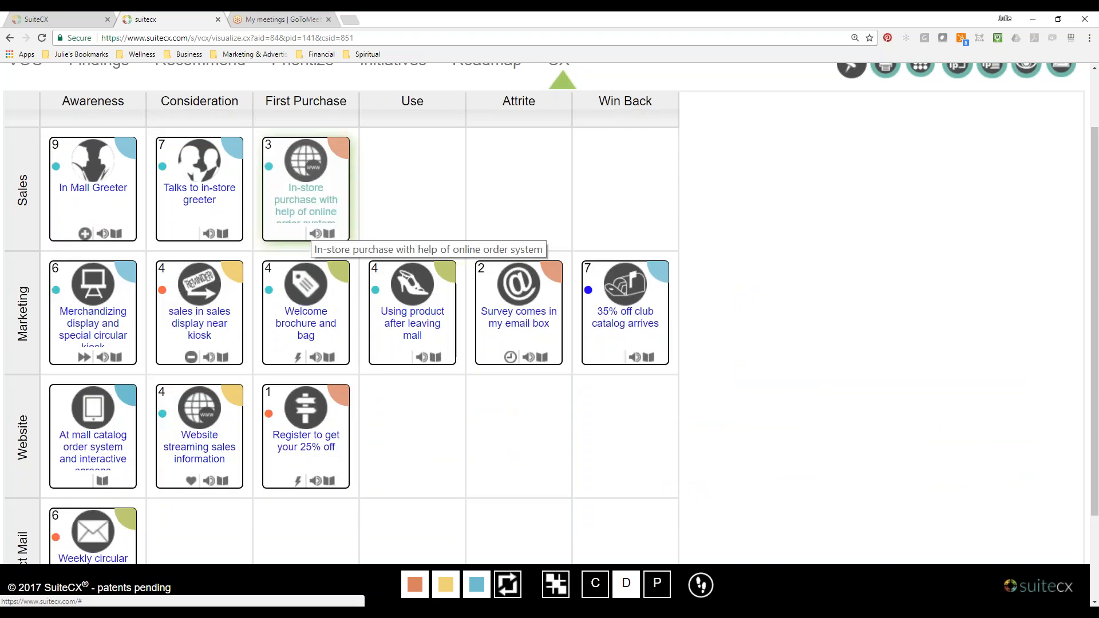
Reopen the "In-store purchase with help of online order system" IPoint and review its Segmentation, Emotional State and Findings / Recommendations sections.
scroll(309, 237, "up", 1)
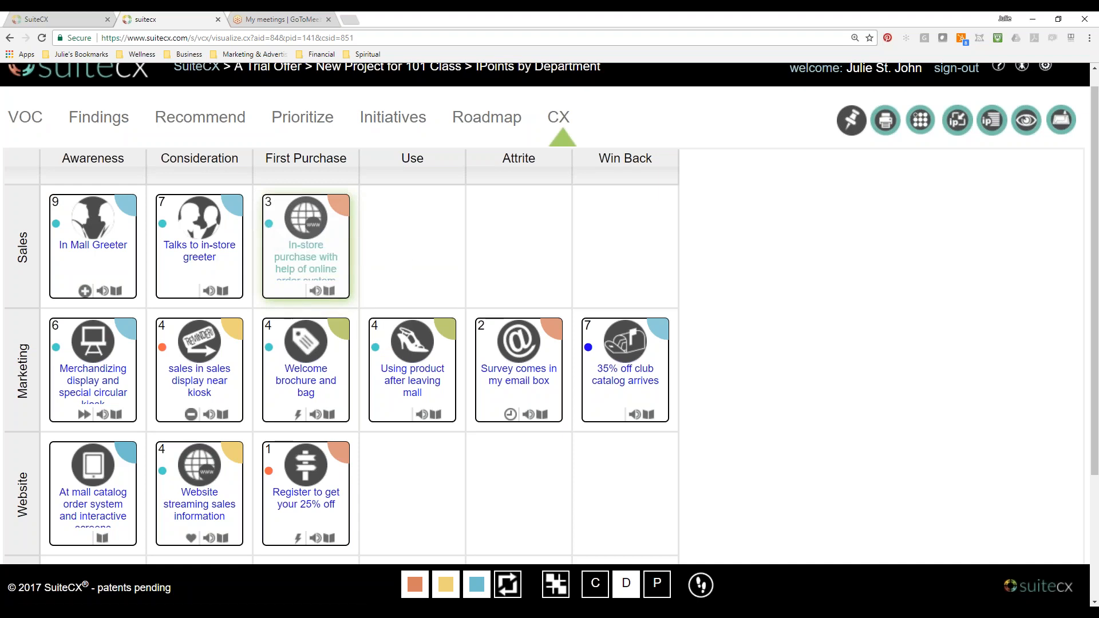
left_click(307, 264)
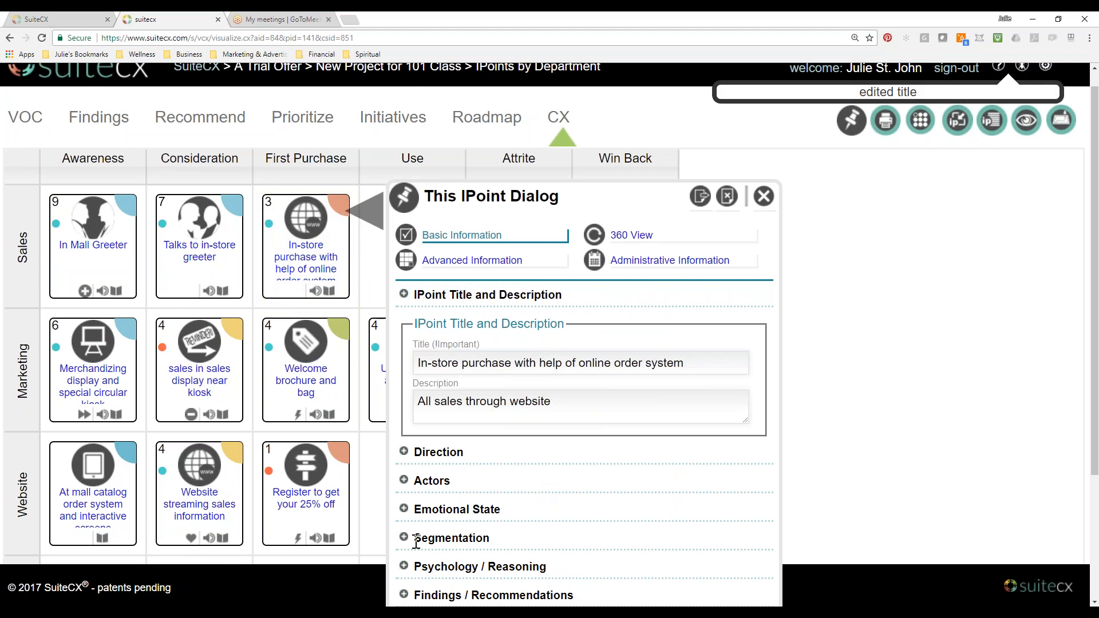
scroll(416, 542, "down", 1)
left_click(409, 484)
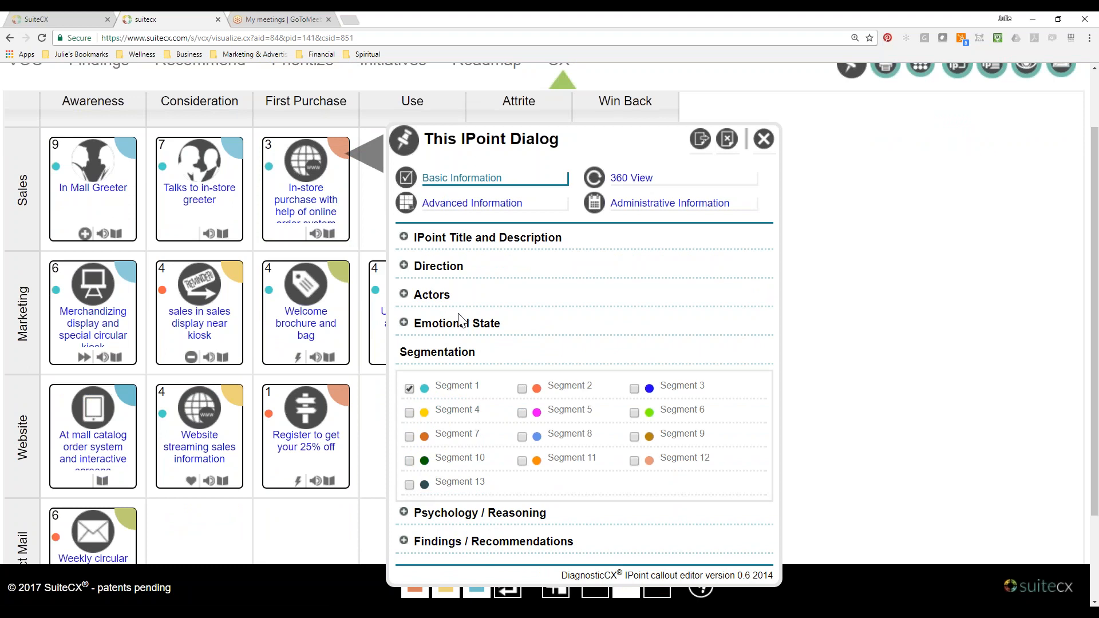
left_click(404, 323)
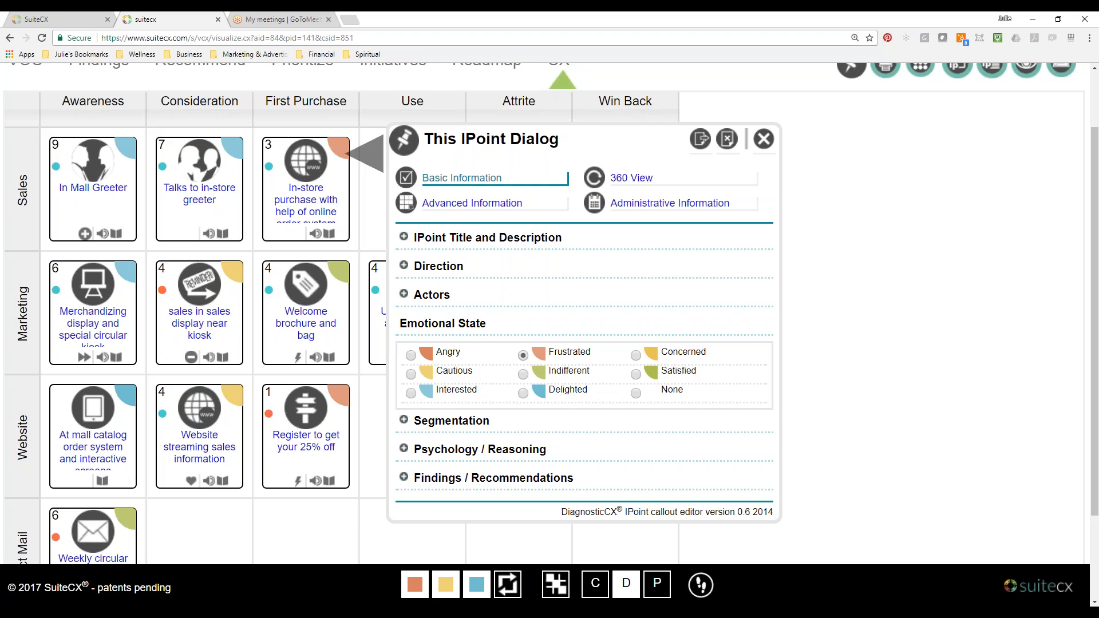
left_click(408, 480)
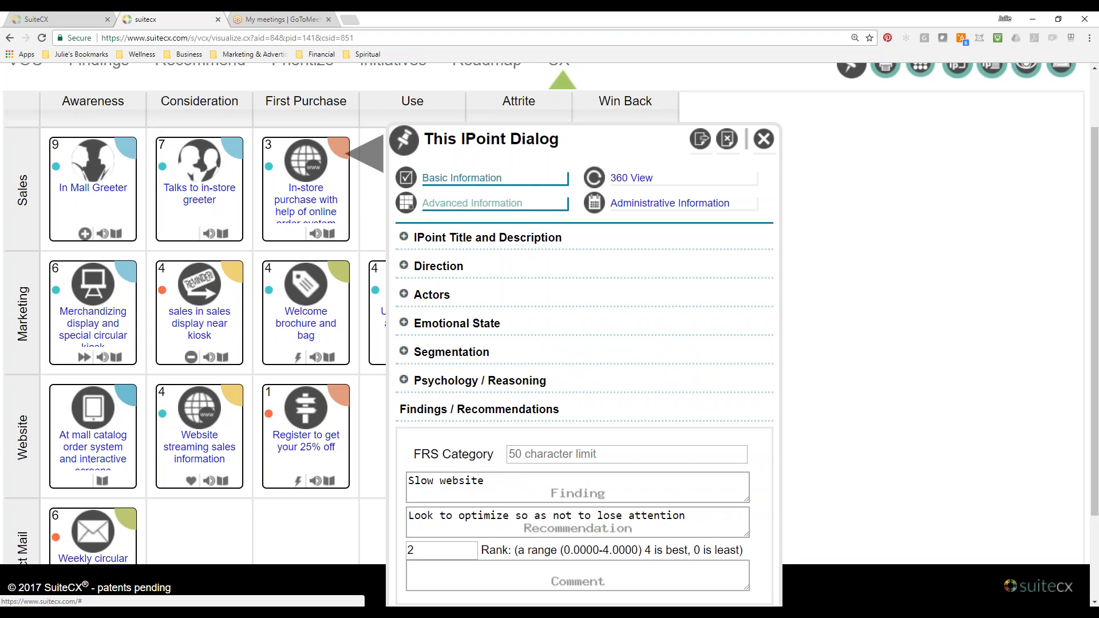
Compare the IPoint's Direction and Psychology / Reasoning sections with the corresponding columns of the CSV in Excel, and close the IPoint dialog.
left_click(411, 269)
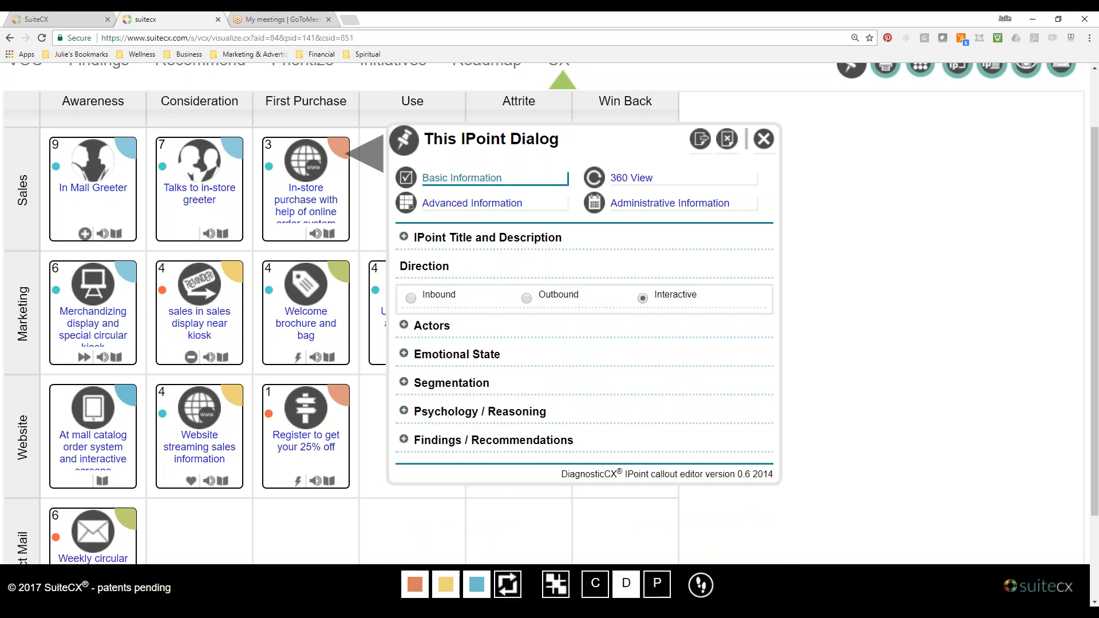
left_click(404, 412)
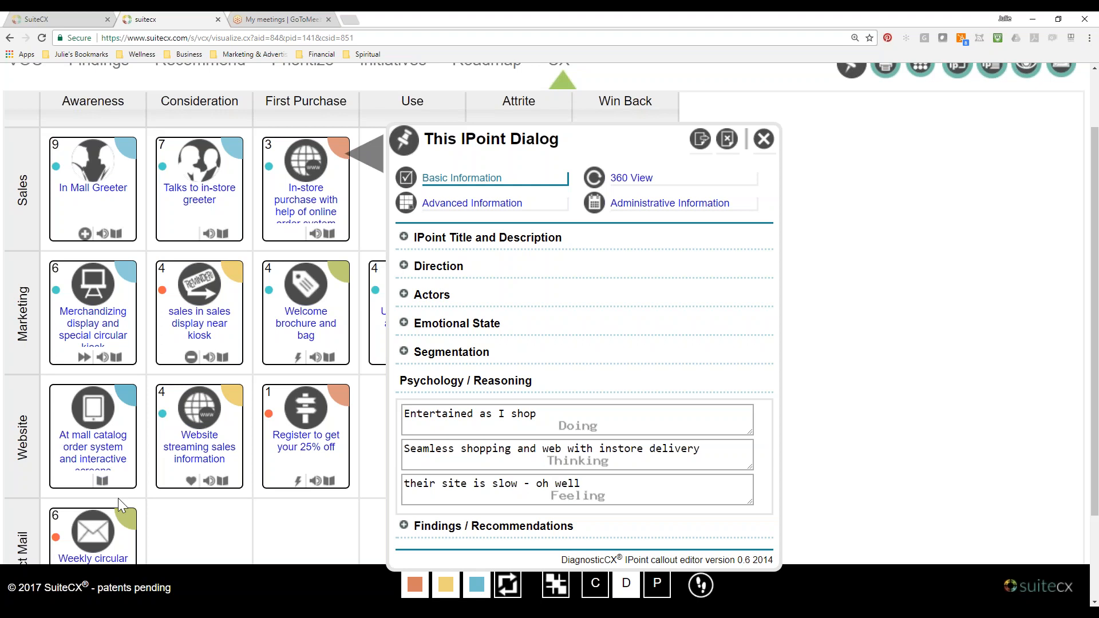
key("alt+Tab")
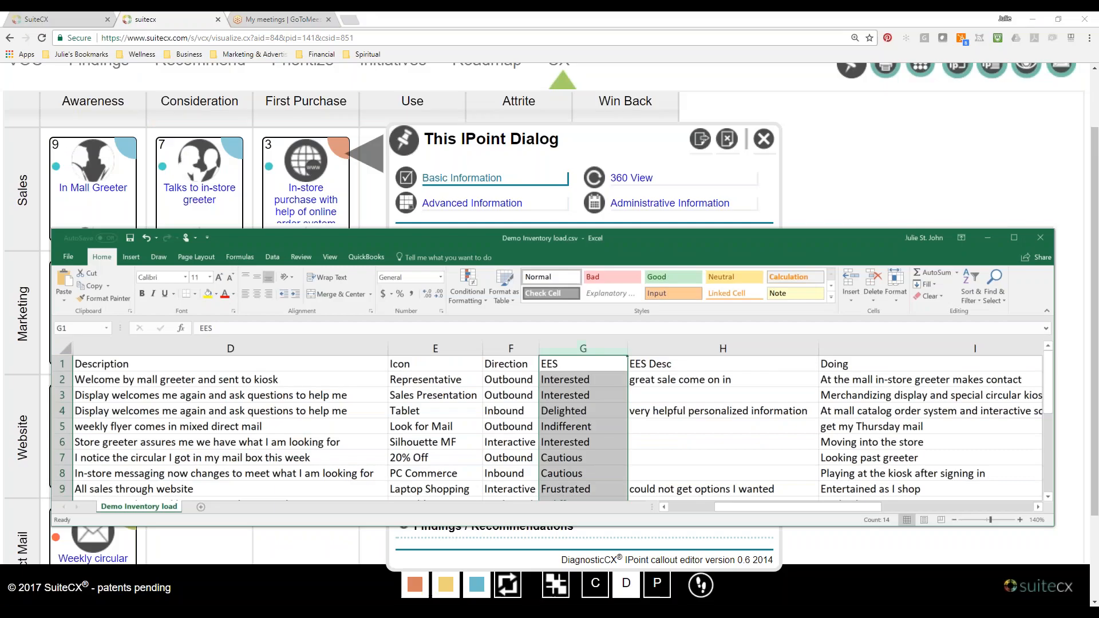
left_click(735, 436)
left_click_drag(765, 506, 870, 510)
left_click(999, 242)
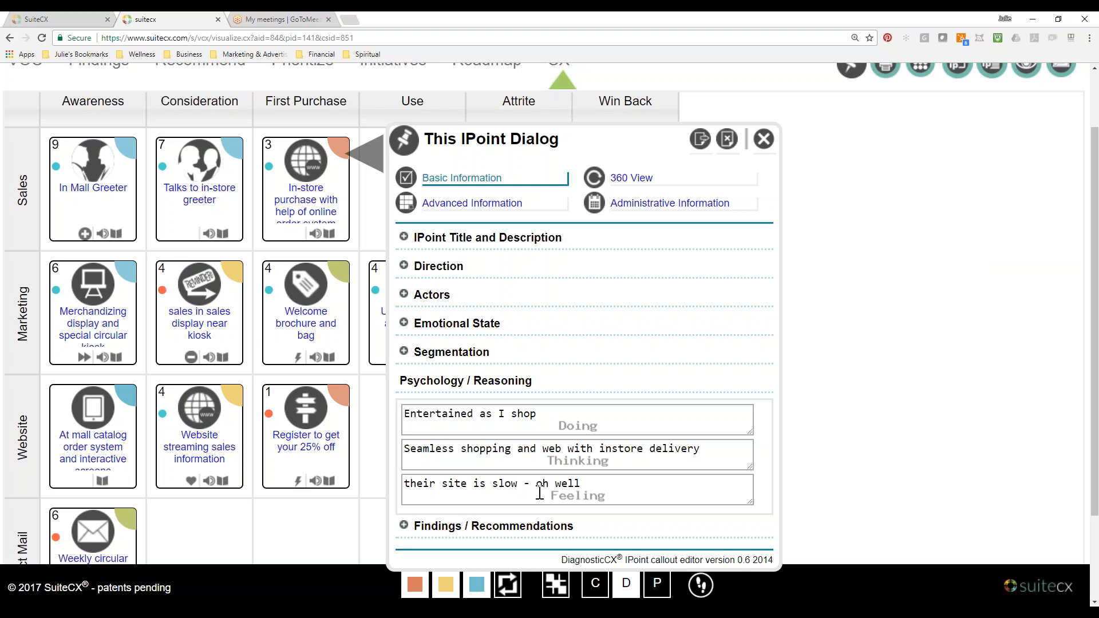
left_click(767, 140)
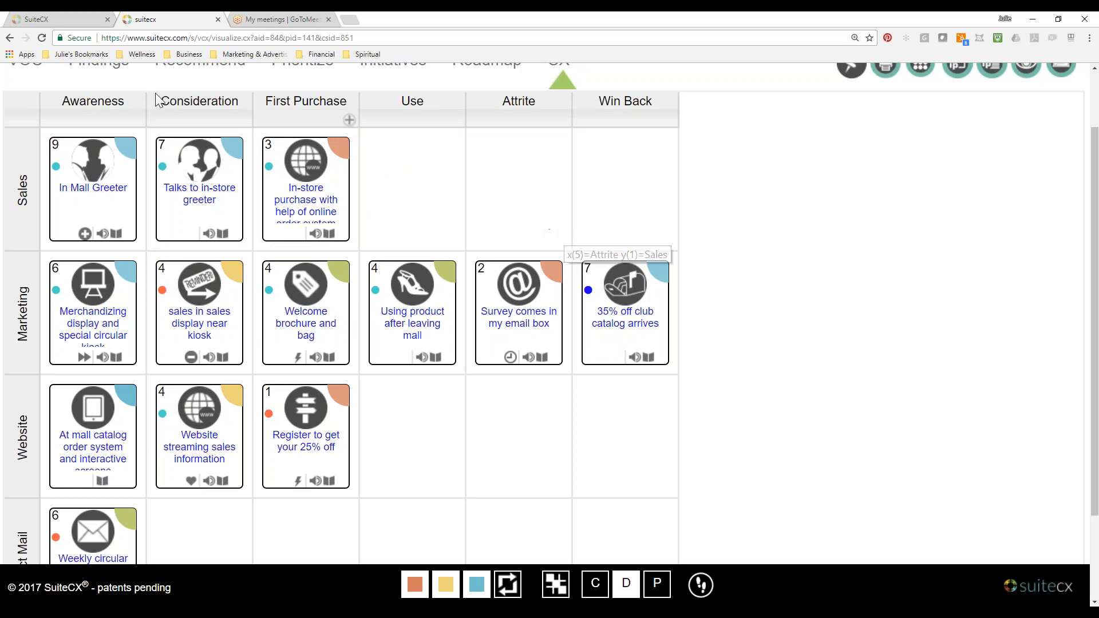
Return to the SuiteCX classroom and review the "Exporting all IPoint Data" lesson through its sample spreadsheet.
left_click(71, 16)
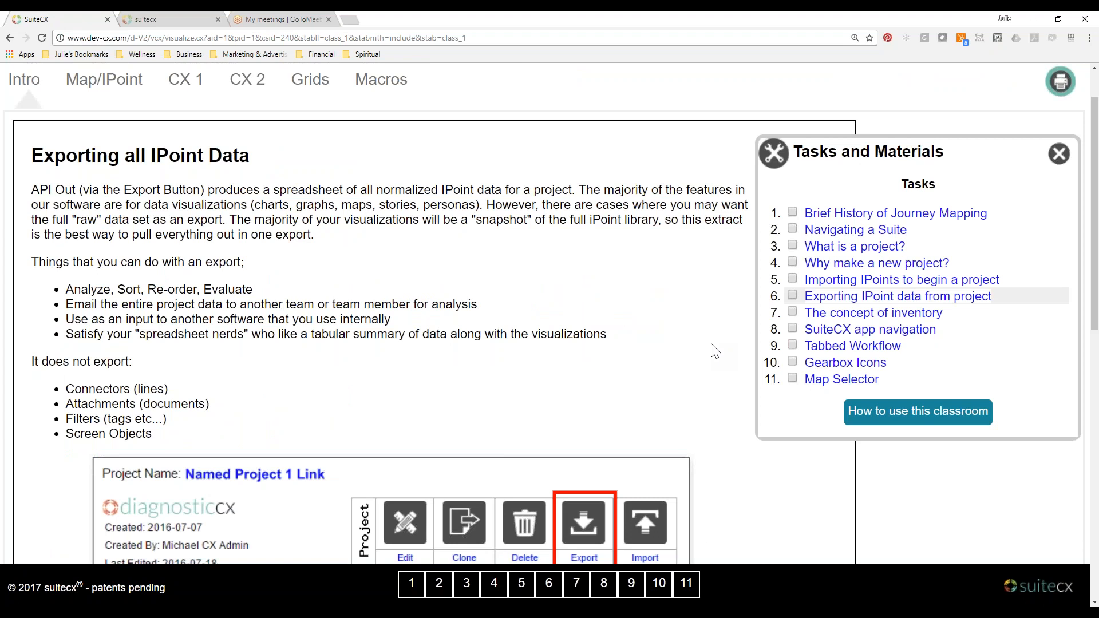
scroll(714, 350, "down", 8)
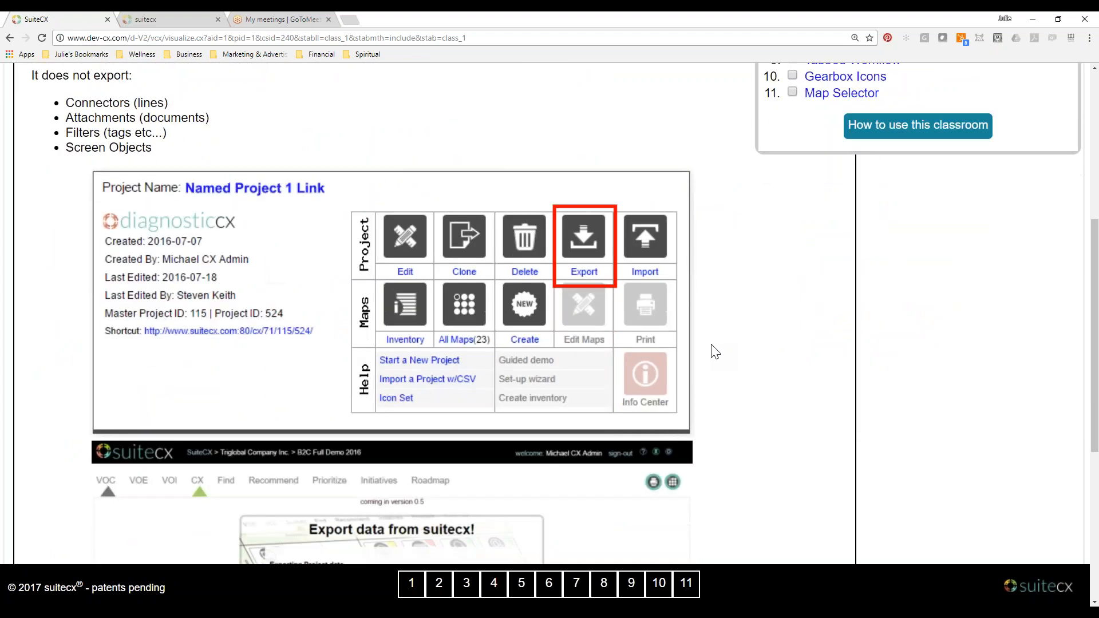
scroll(359, 175, "down", 3)
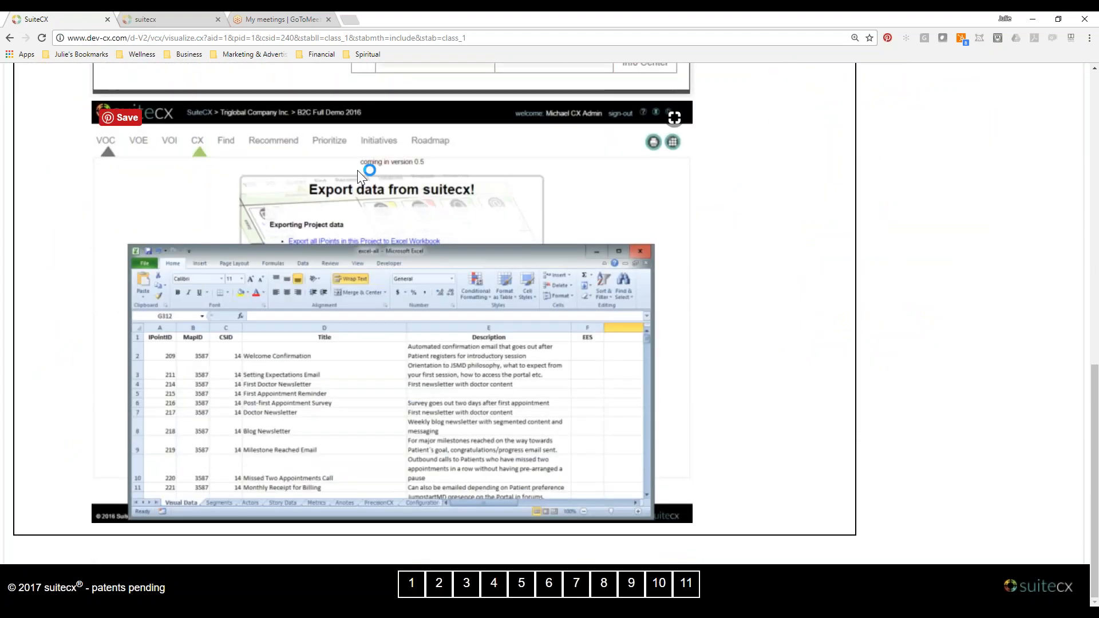
Switch to the suitecx "IPoints by Department" map and download the data about its IPoints to Excel.
left_click(170, 19)
scroll(827, 315, "up", 1)
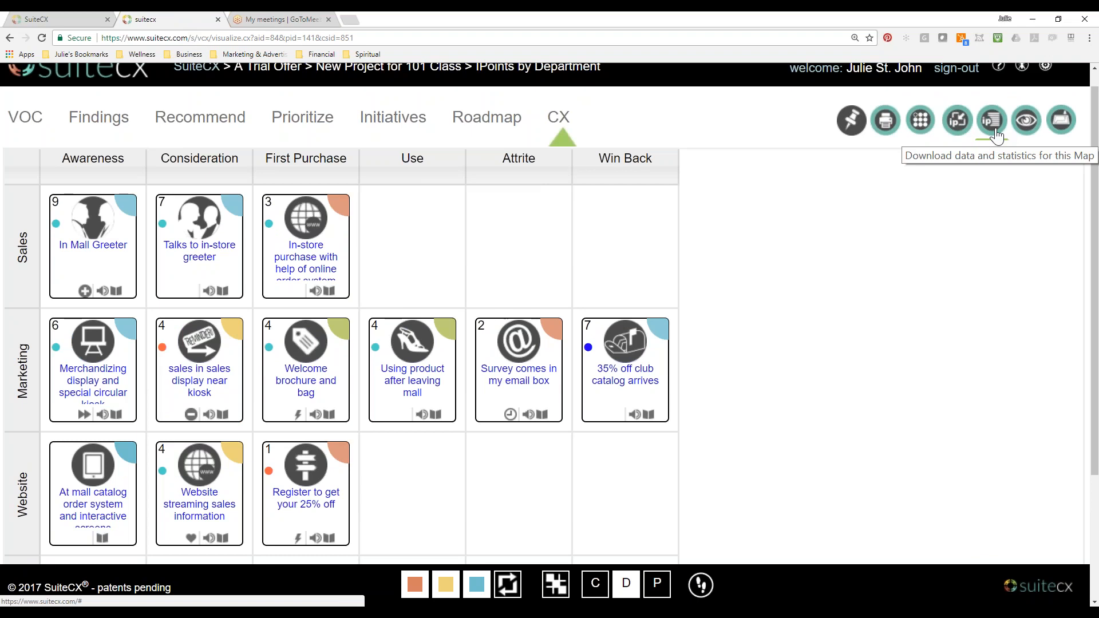
left_click(994, 127)
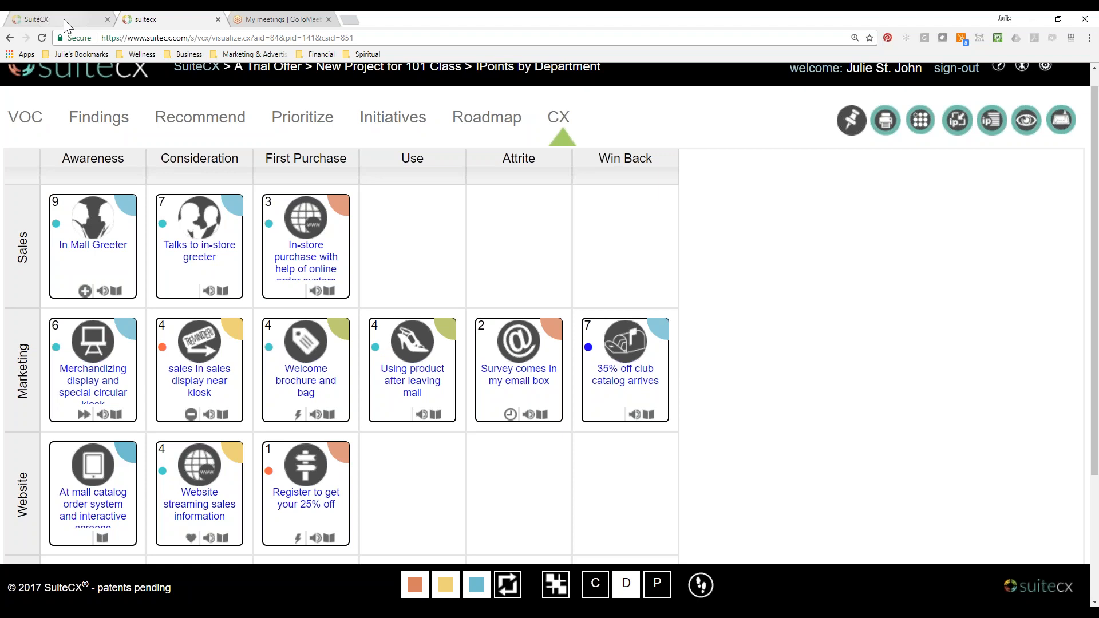
scroll(626, 370, "down", 2)
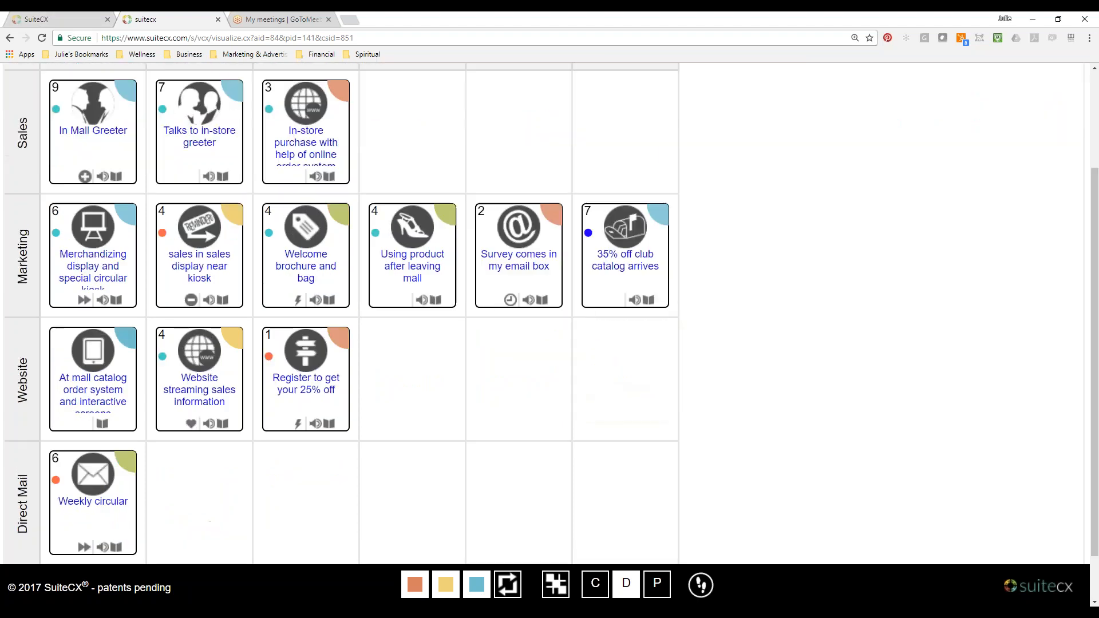
scroll(625, 344, "up", 1)
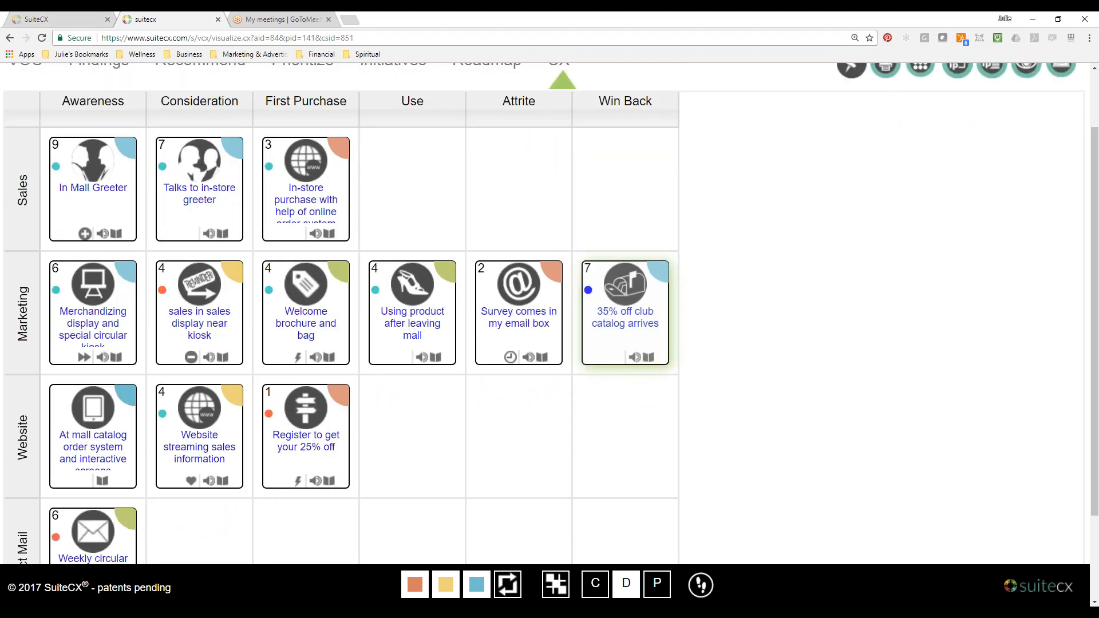
scroll(626, 315, "up", 1)
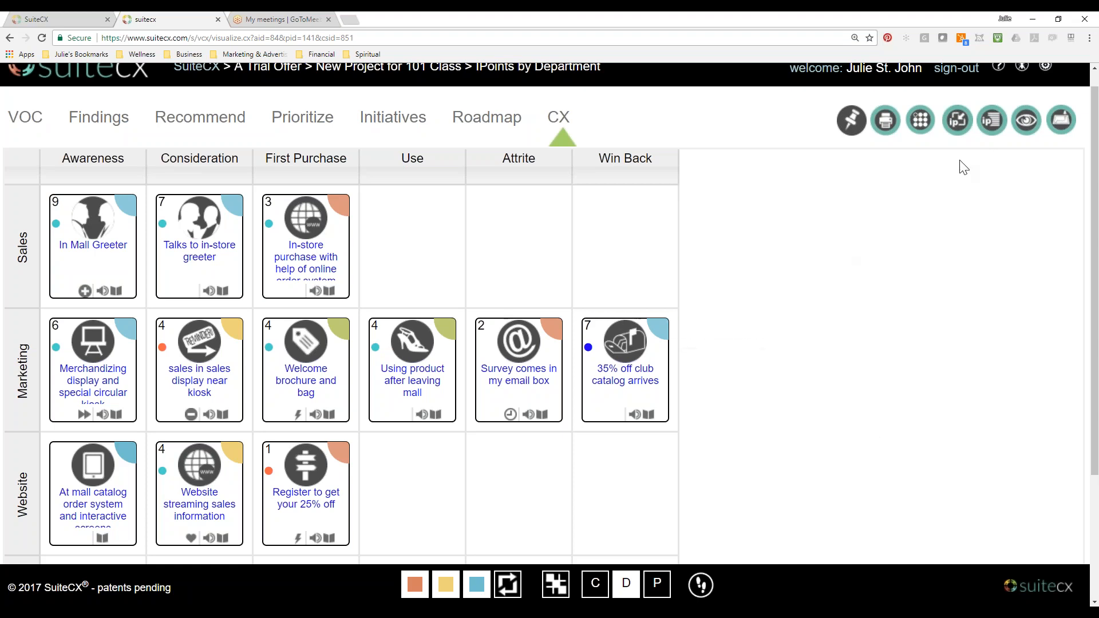
left_click(992, 122)
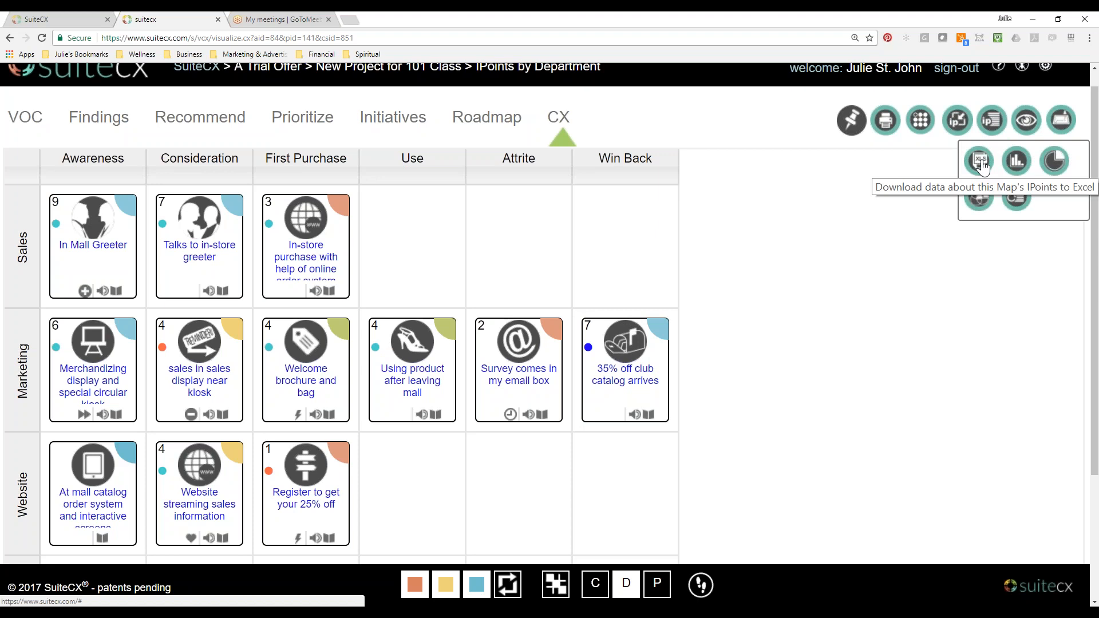
left_click(981, 163)
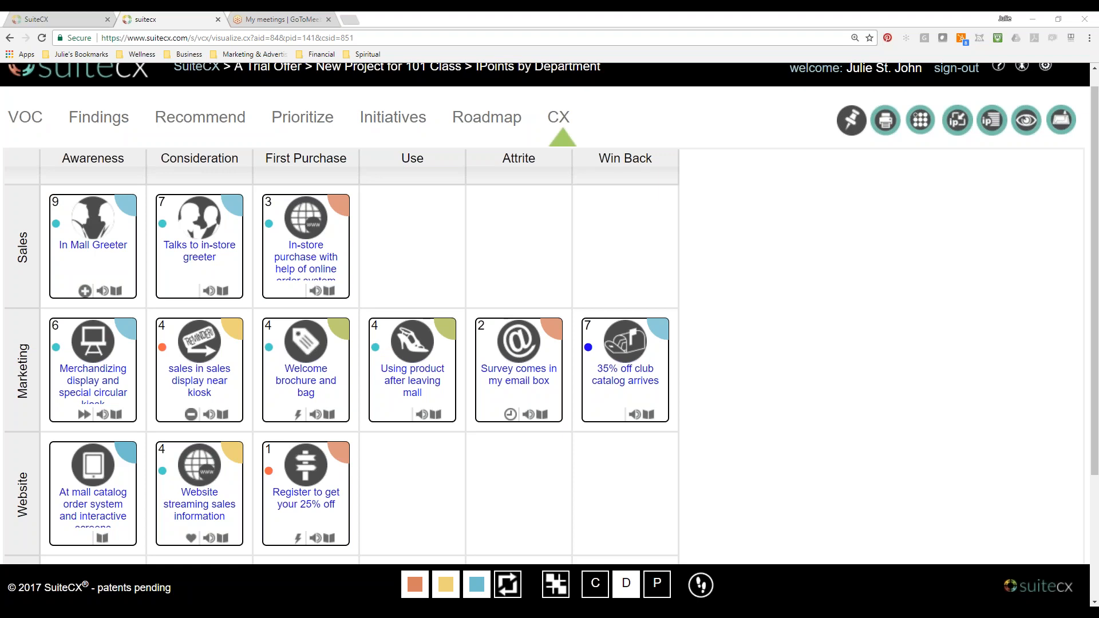
Return to the SuiteCX classroom, open "The concept of inventory" lesson, and review its inventory and data sections.
left_click(36, 19)
scroll(983, 341, "up", 8)
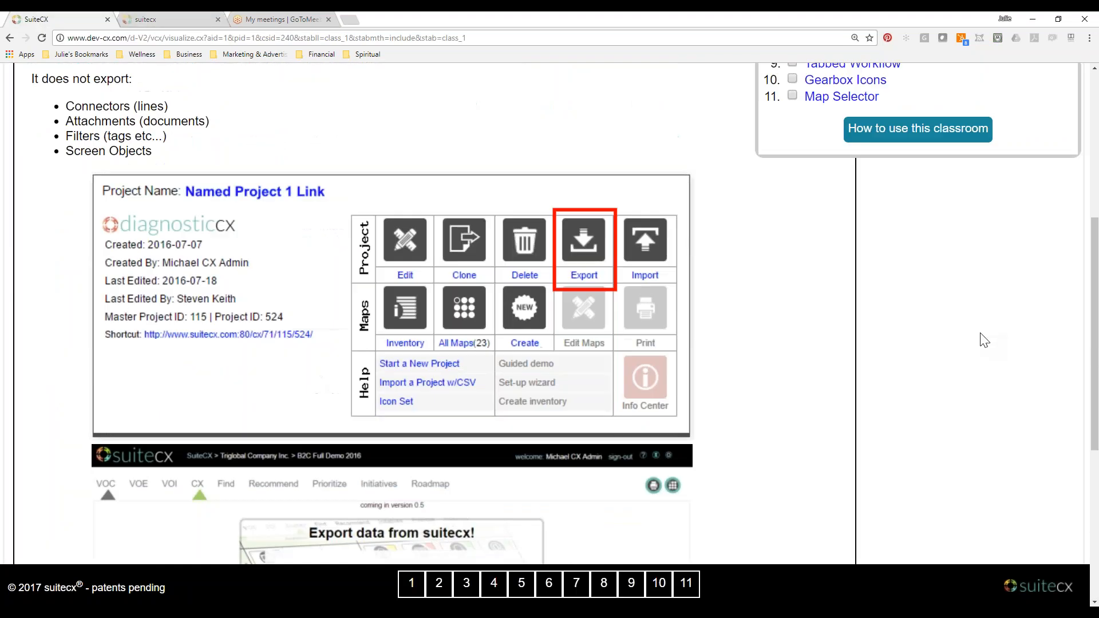
scroll(984, 340, "up", 2)
left_click(908, 319)
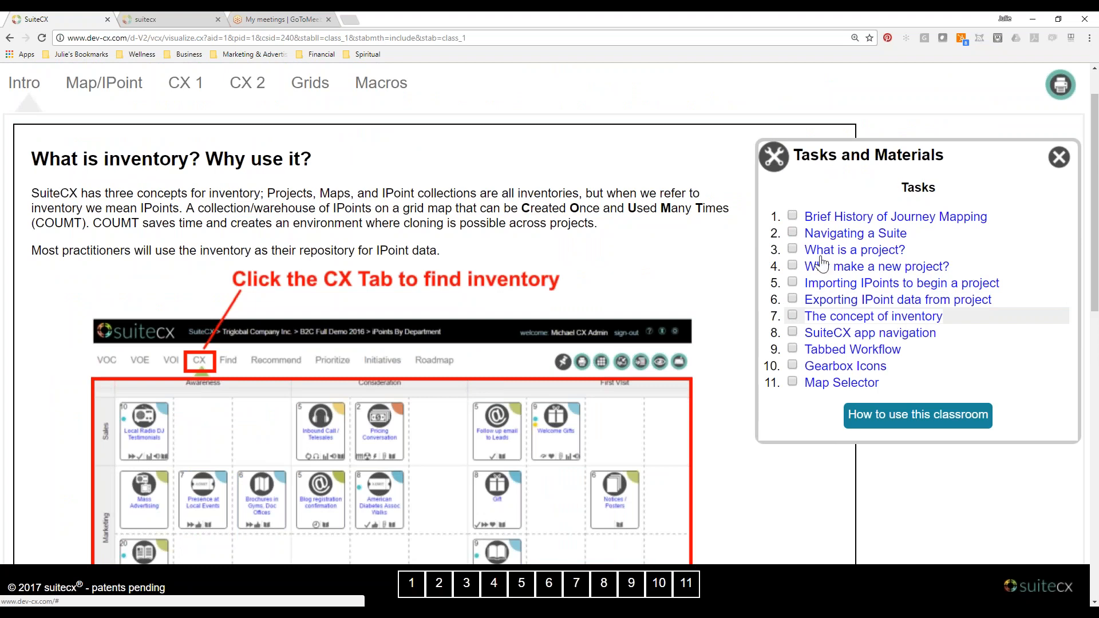
scroll(689, 276, "down", 1)
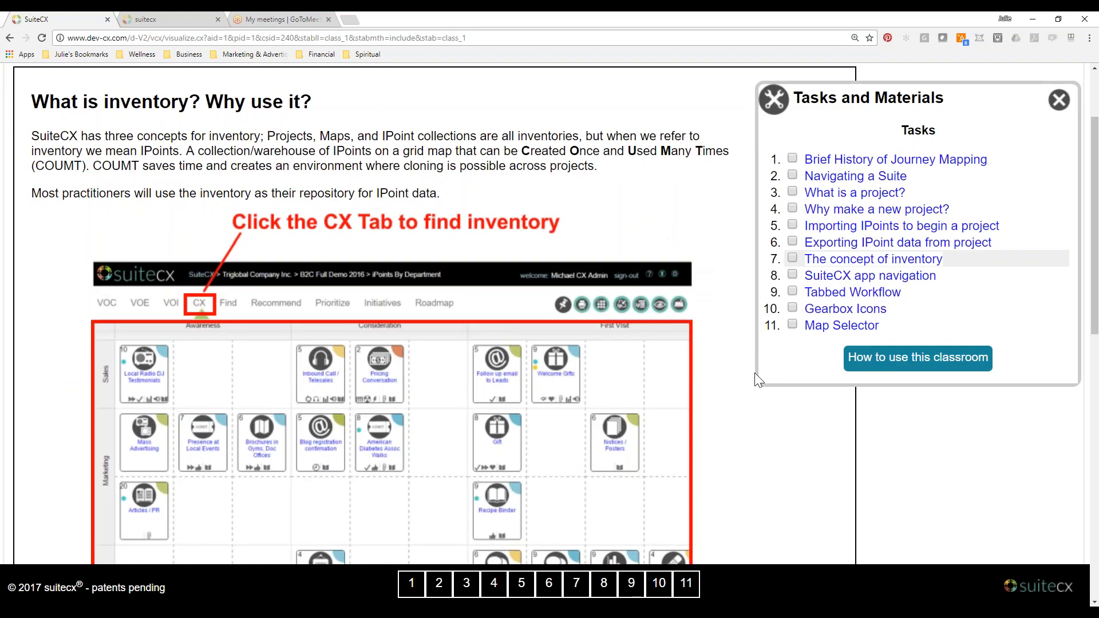
scroll(759, 382, "down", 1)
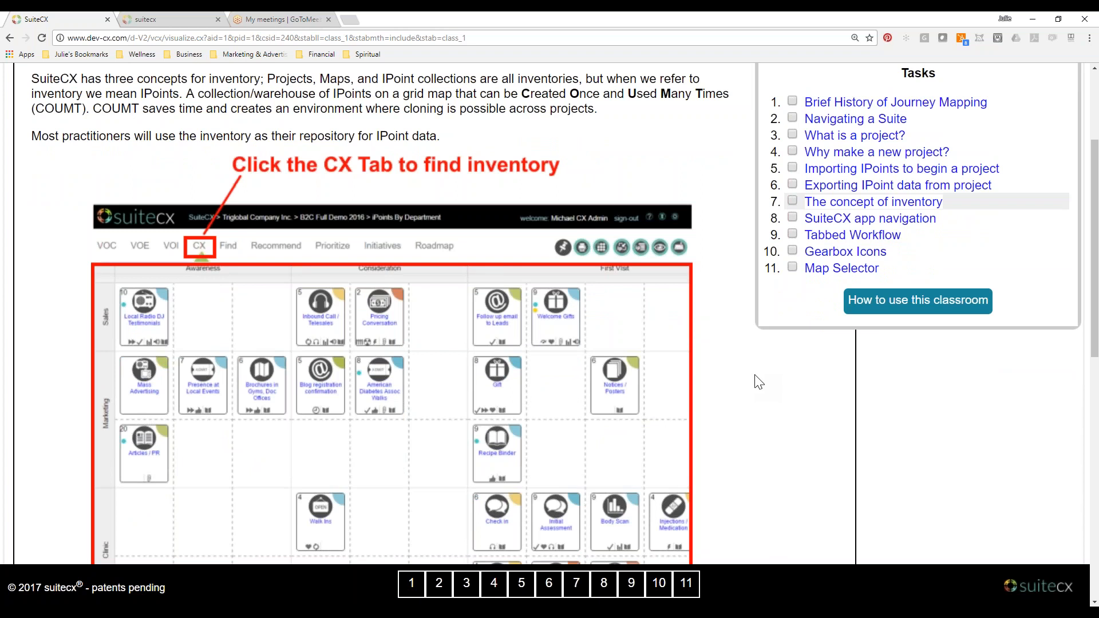
scroll(759, 382, "down", 9)
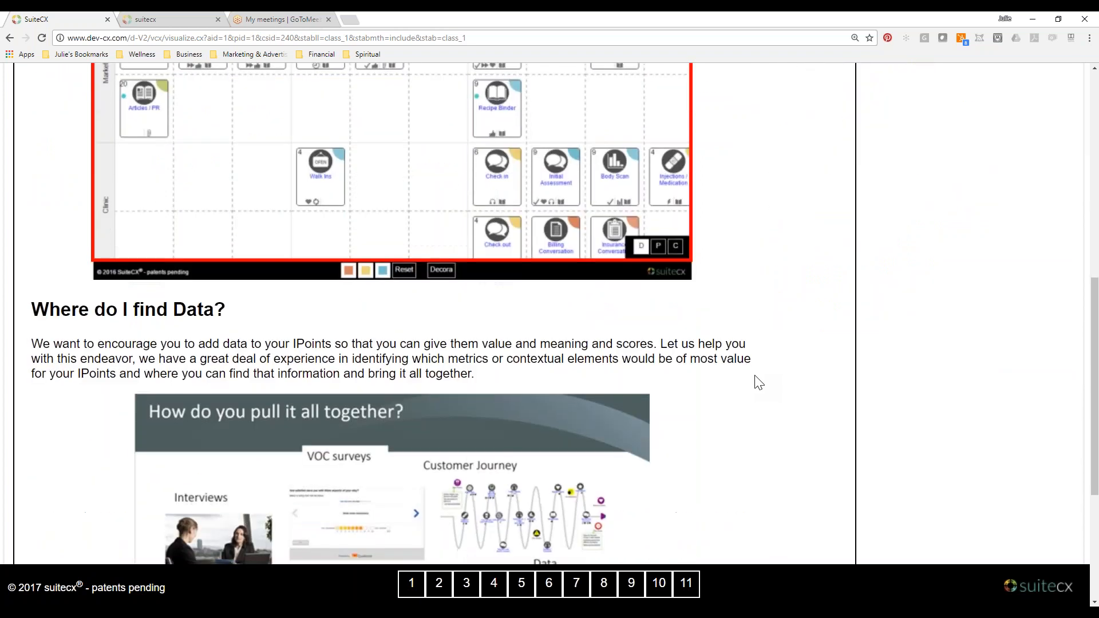
scroll(759, 381, "up", 8)
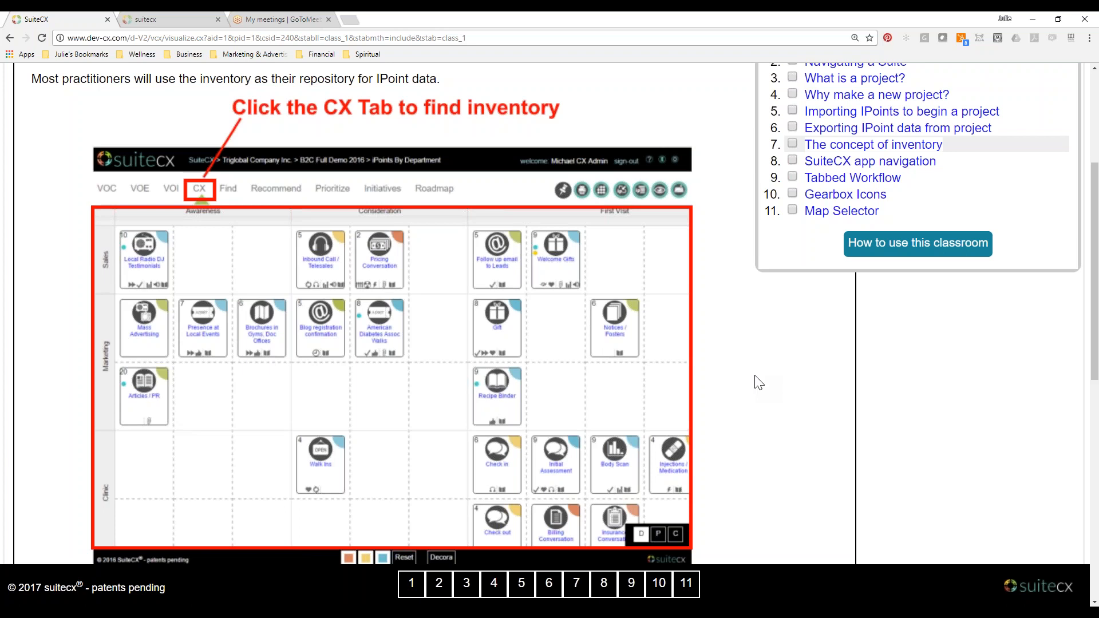
In the suitecx map, add a second column under First Purchase and a second row under Sales.
left_click(199, 20)
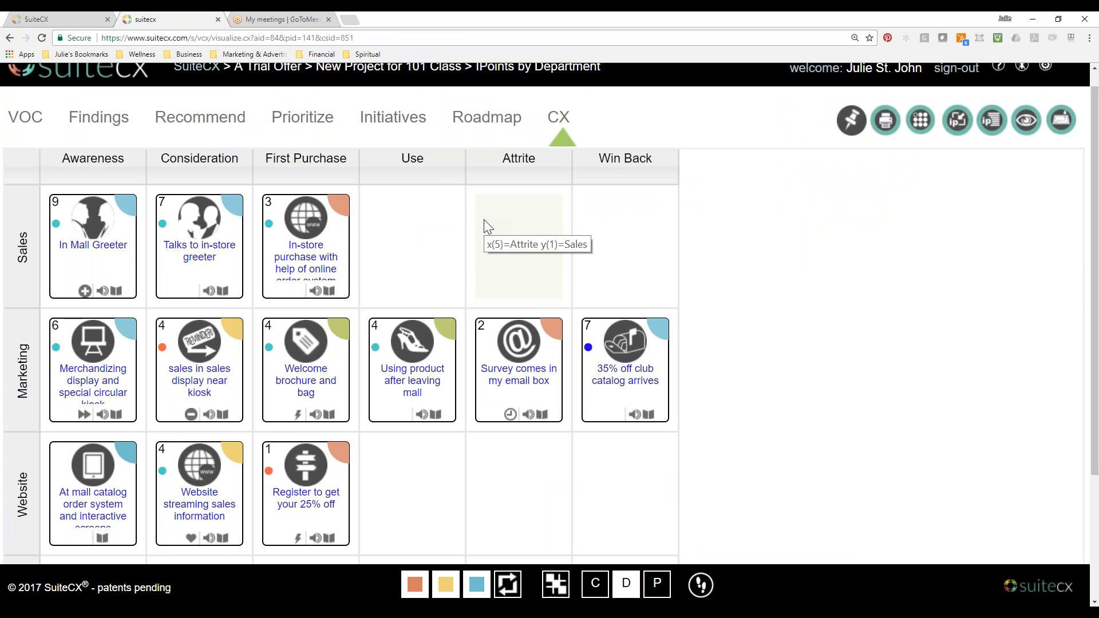
left_click(353, 178)
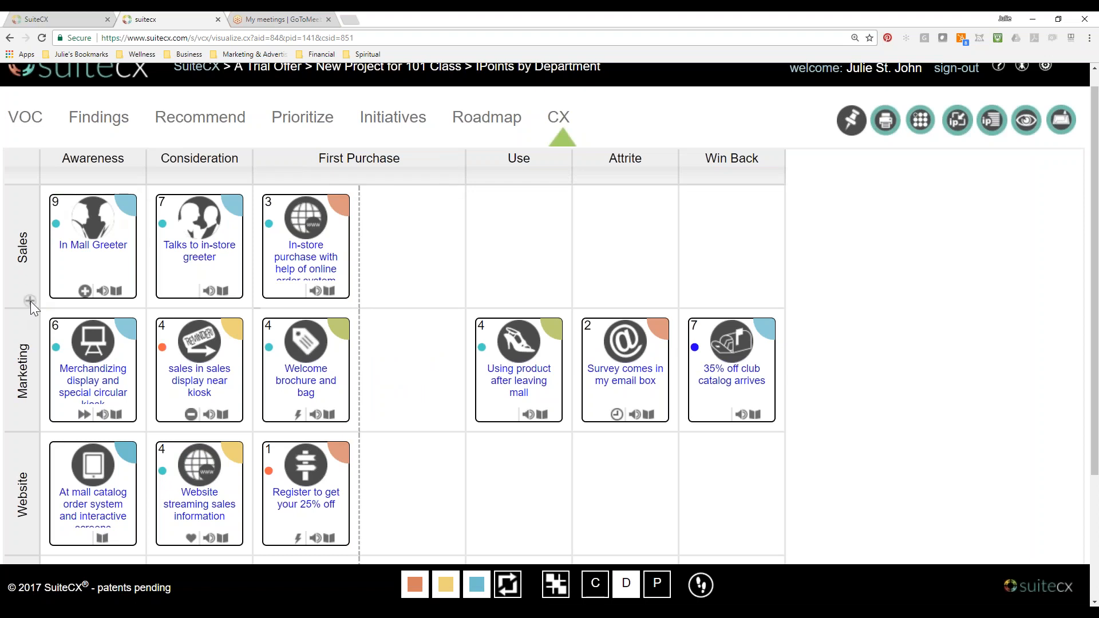
left_click(30, 307)
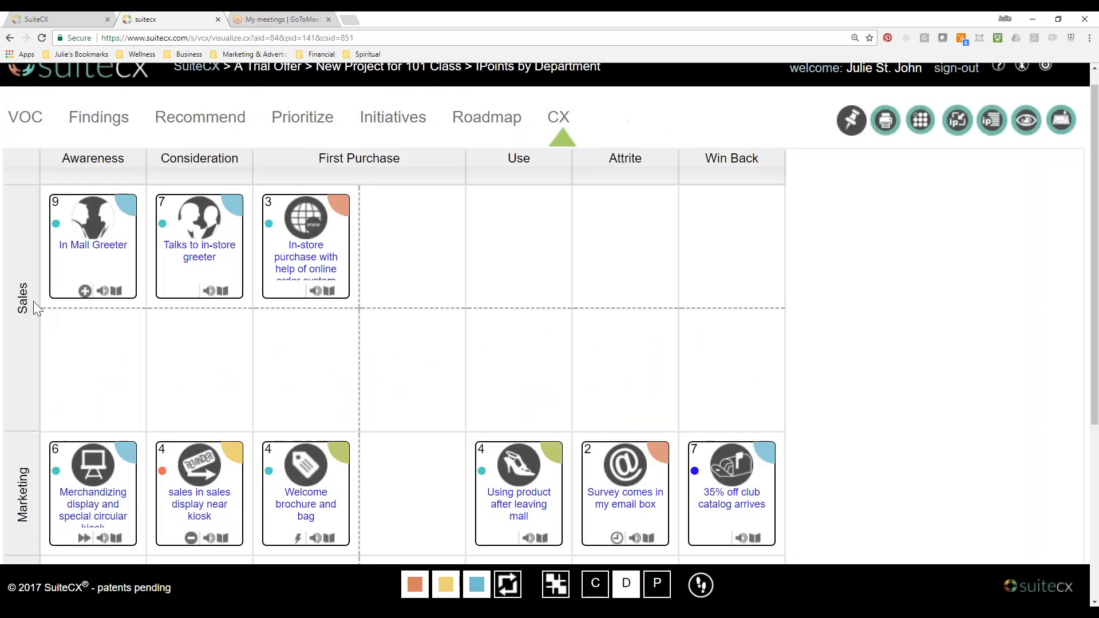
Place a Shop icon from the IPoint Library's Building category in the new Sales row under Awareness, and close the library.
left_click(852, 120)
left_click(743, 258)
left_click(722, 317)
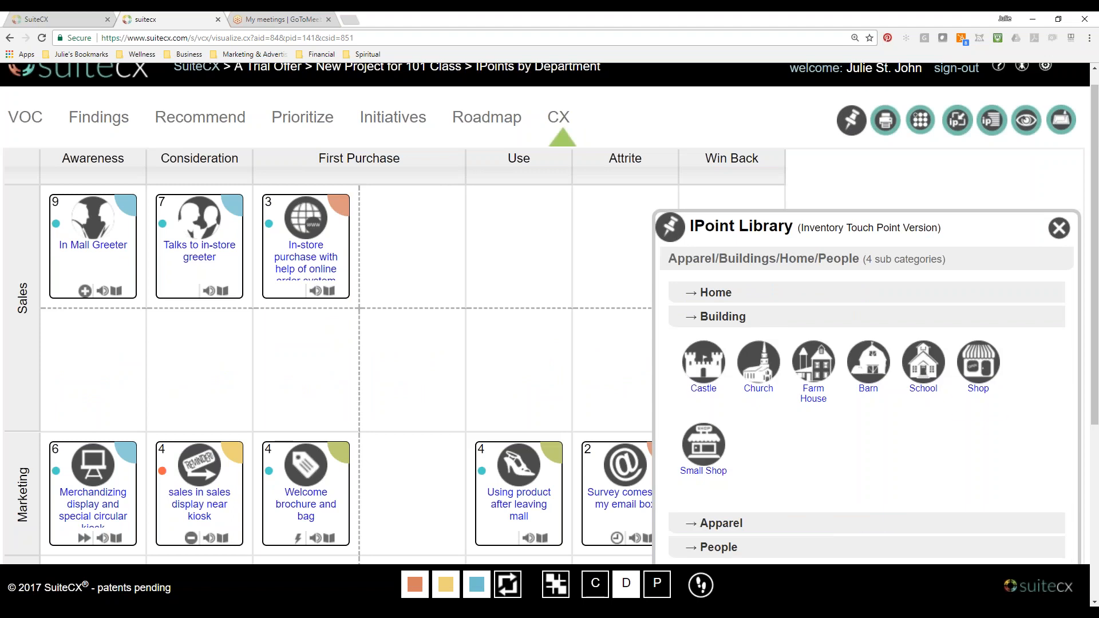
left_click(978, 396)
left_click_drag(605, 235, 124, 339)
left_click(1064, 232)
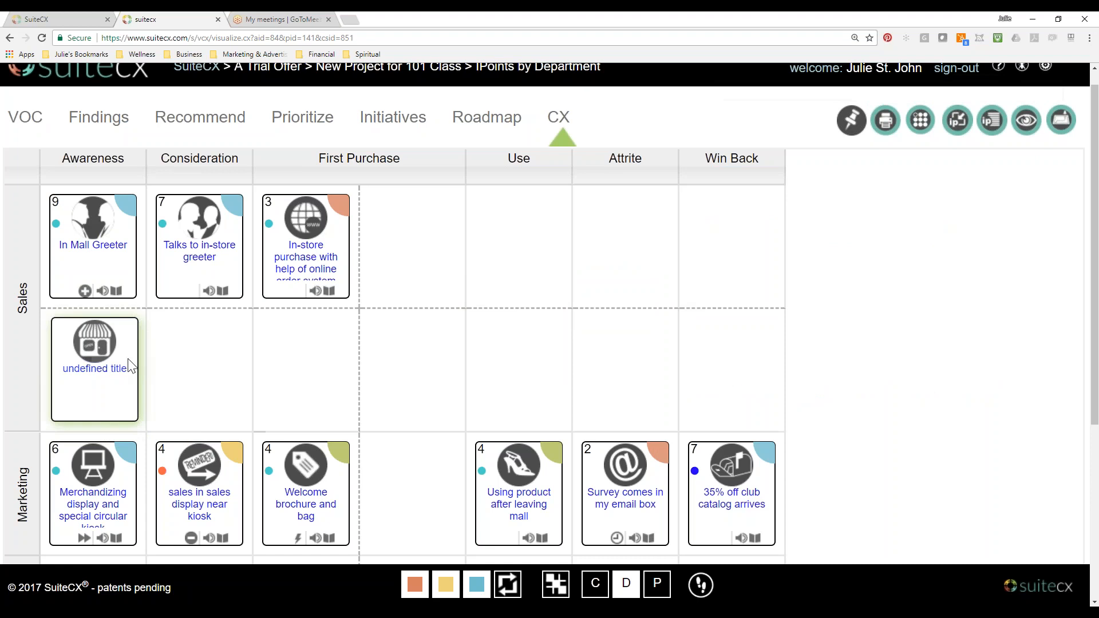
Title the new Shop IPoint "Retail Outlet" and close its dialog.
left_click(111, 375)
left_click_drag(337, 489, 162, 475)
type("Retail Ou")
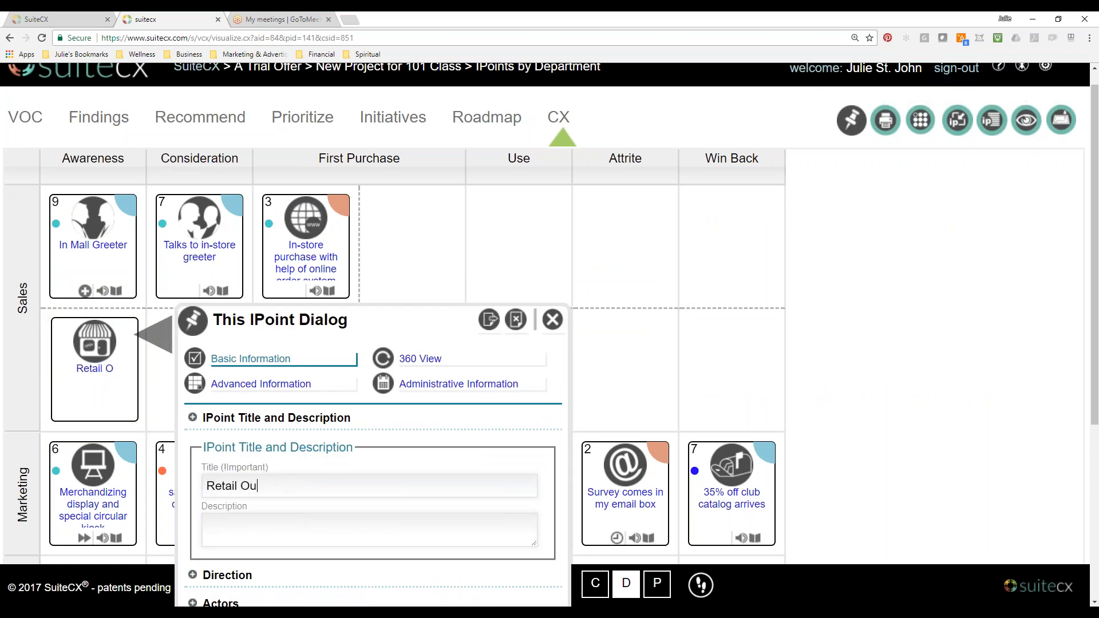
type("tlet")
left_click(551, 327)
Set the Retail Outlet IPoint's direction to Interactive and its emotional state to Interested, close the dialog, and reload the map.
left_click(119, 373)
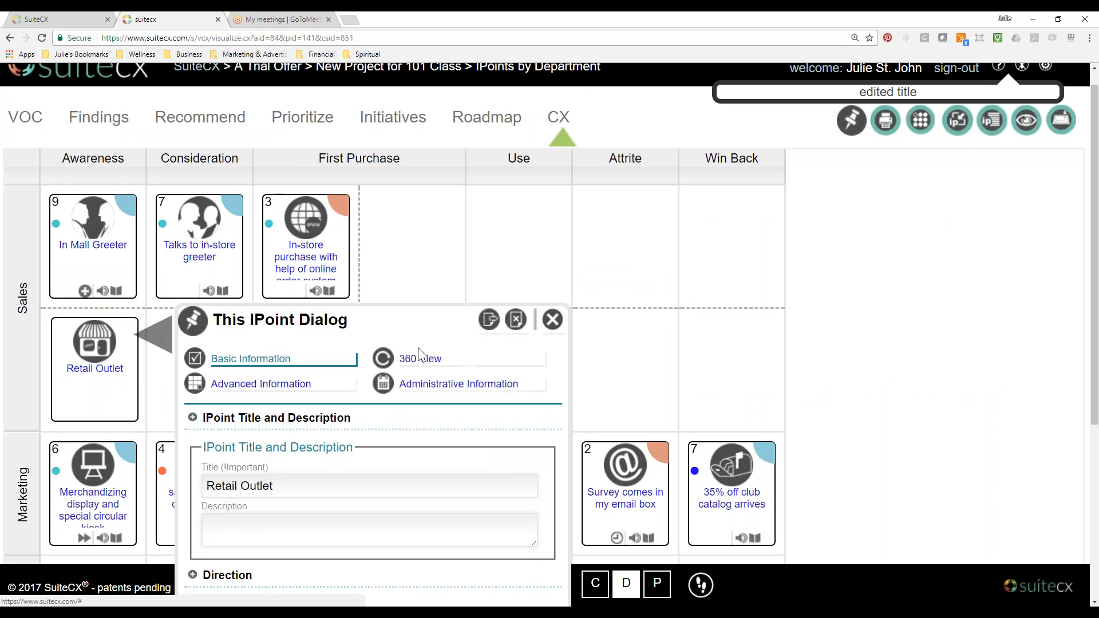
scroll(420, 355, "down", 3)
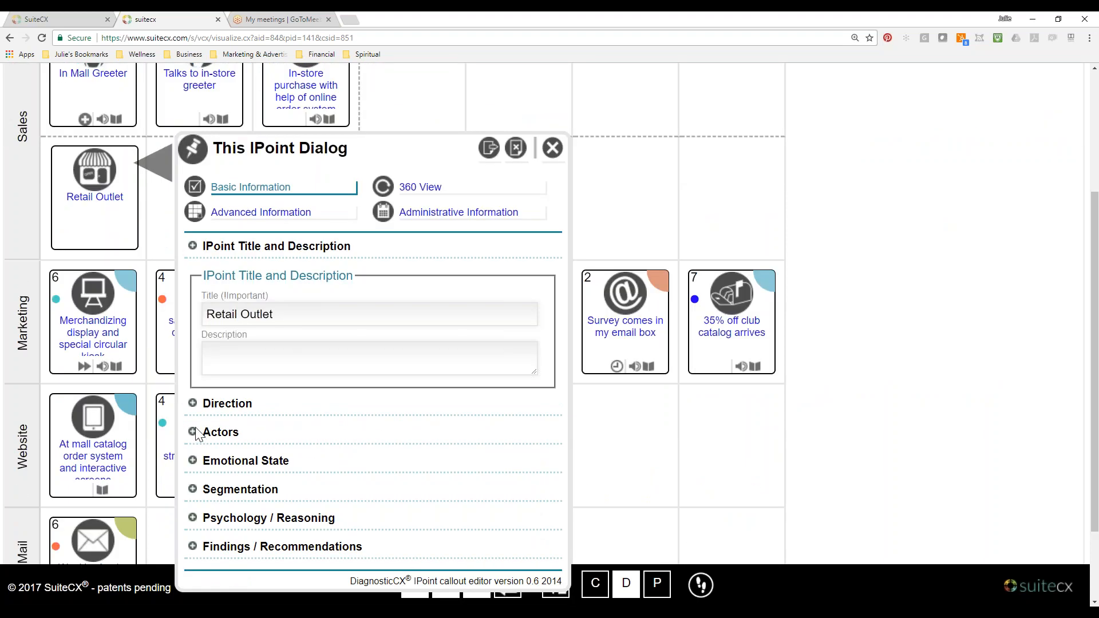
left_click(194, 405)
left_click(433, 308)
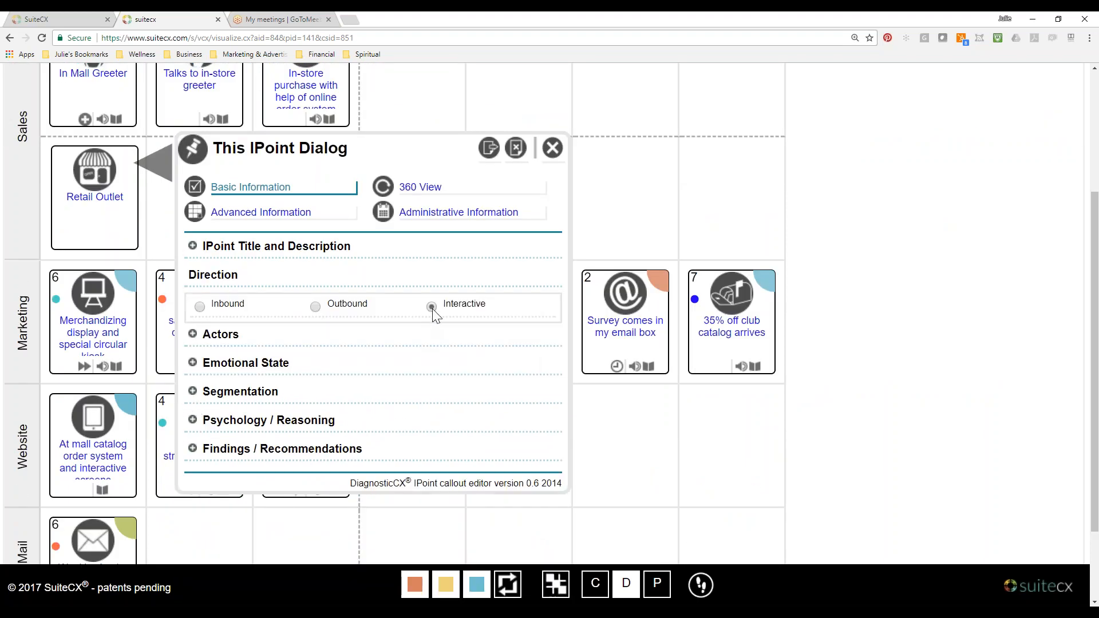
left_click(196, 364)
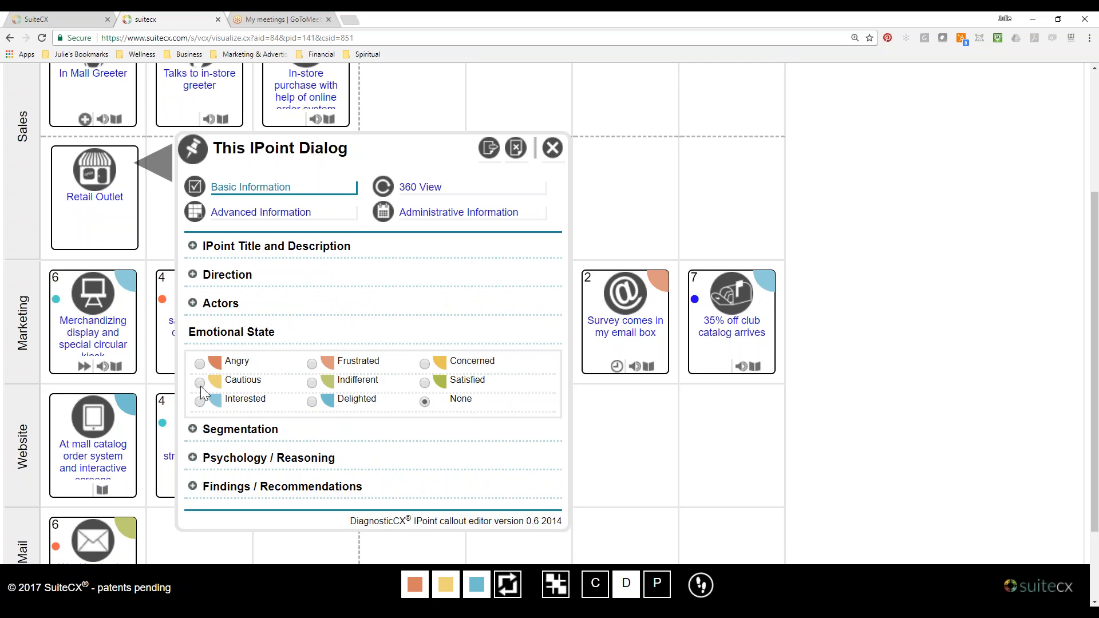
left_click(199, 402)
left_click(551, 149)
left_click(42, 38)
Look at the title editing options for the Consideration column and the Sales row without changing either title.
scroll(375, 388, "up", 2)
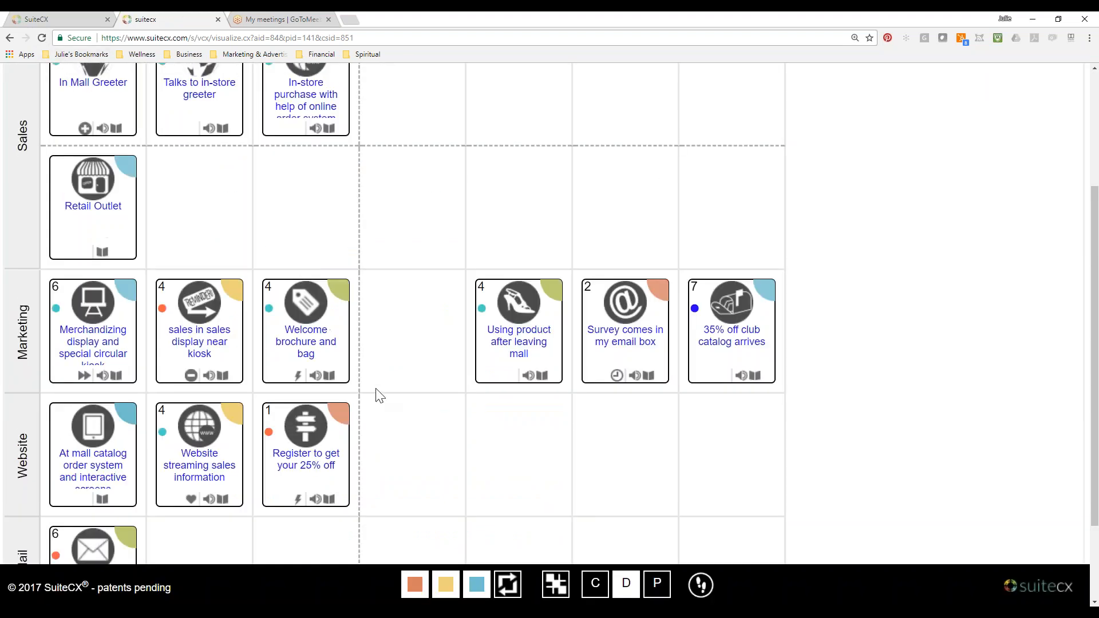
scroll(376, 389, "up", 1)
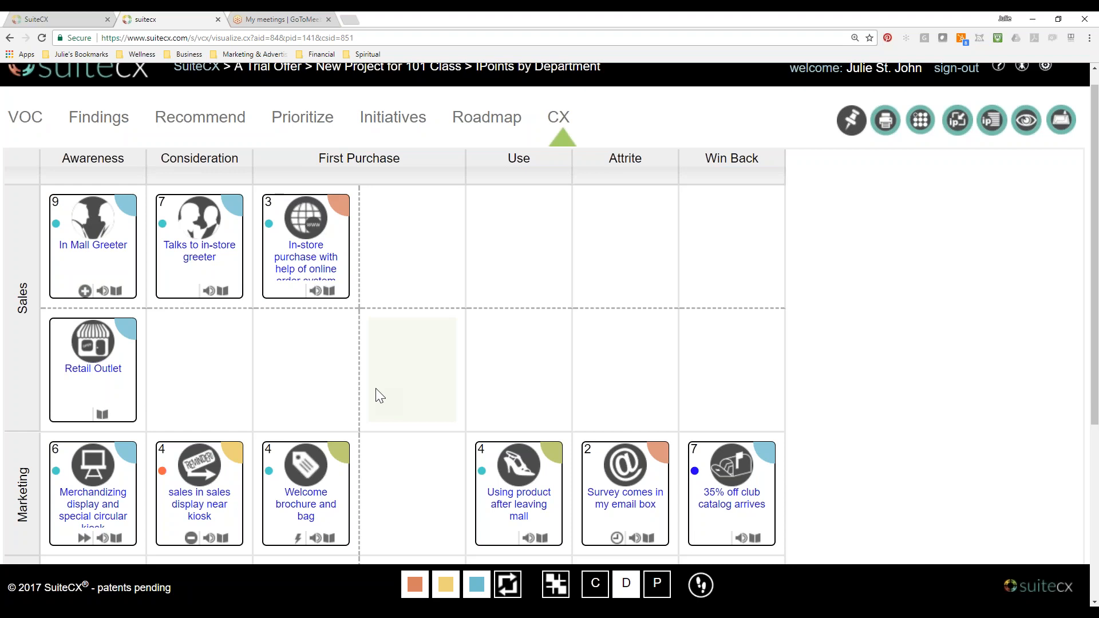
left_click(239, 171)
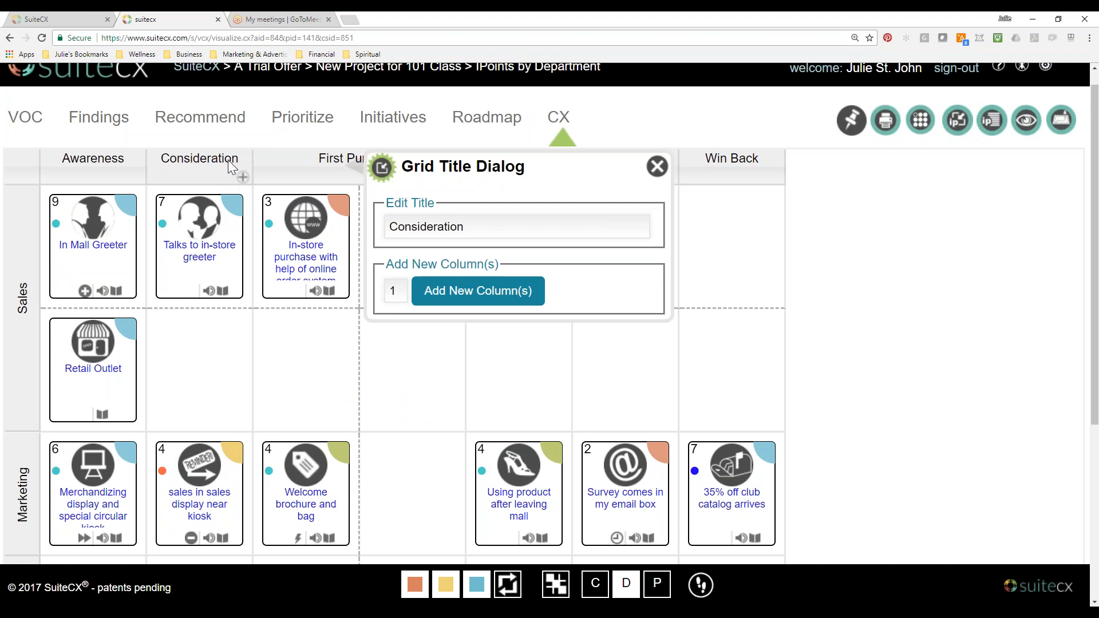
double_click(410, 227)
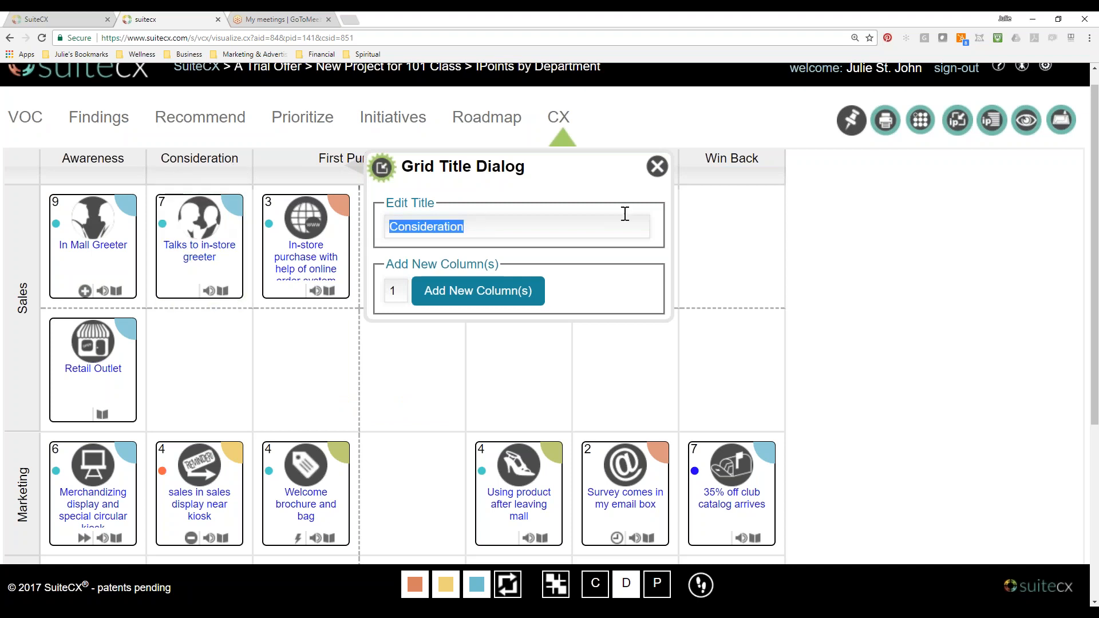
left_click(657, 166)
left_click(24, 297)
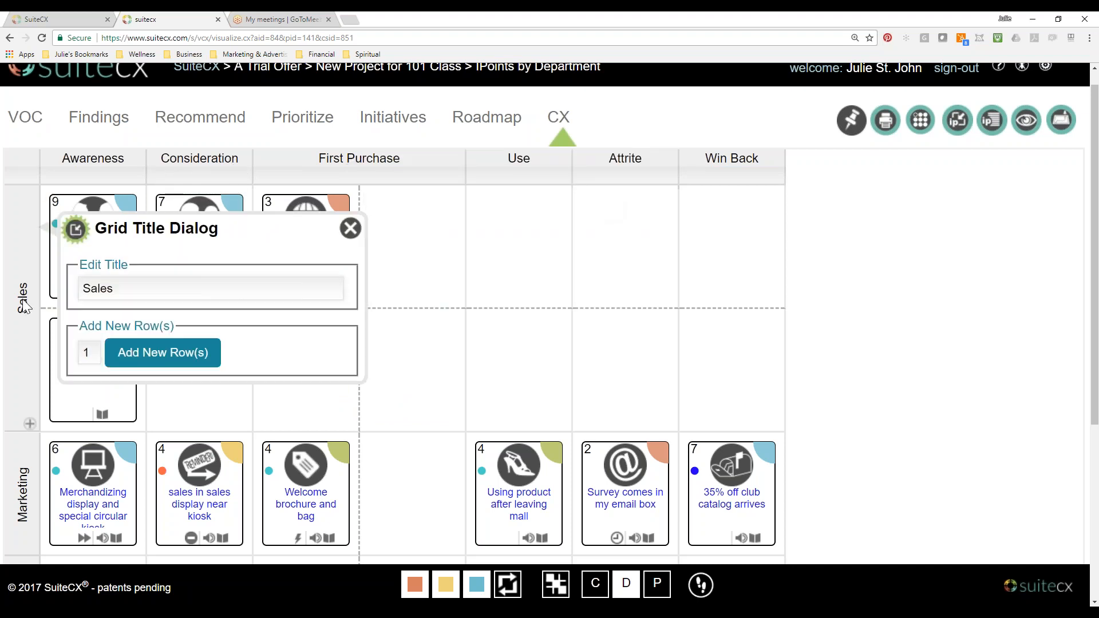
scroll(24, 306, "down", 2)
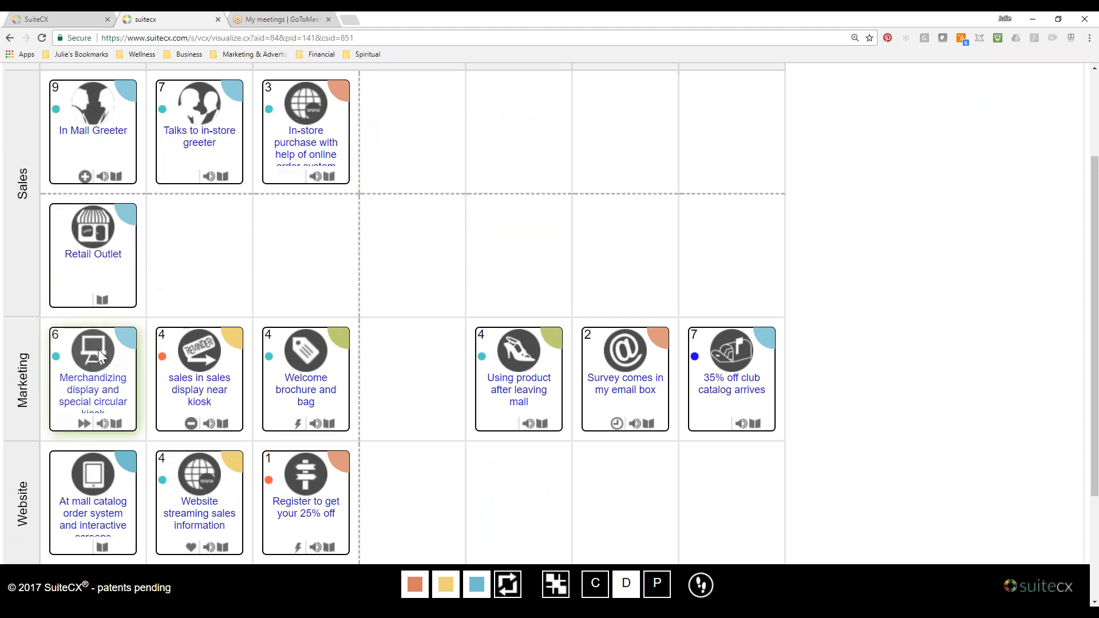
Remove the empty second column under First Purchase from the map and confirm the removal.
scroll(98, 351, "up", 3)
mouse_move(438, 280)
scroll(438, 322, "down", 5)
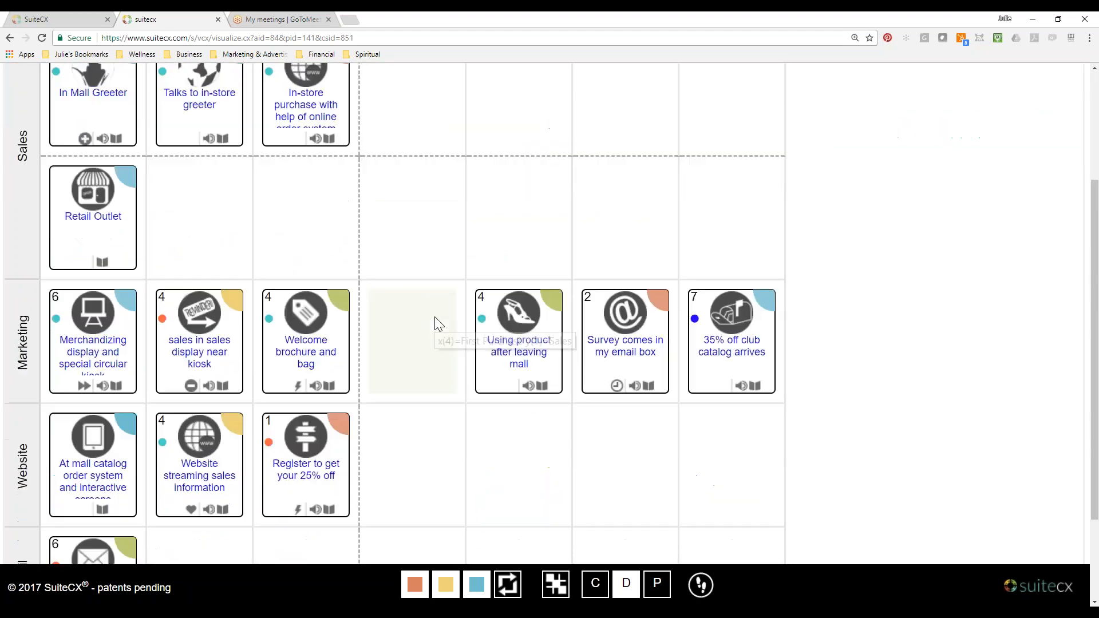
scroll(437, 321, "up", 5)
left_click(442, 303)
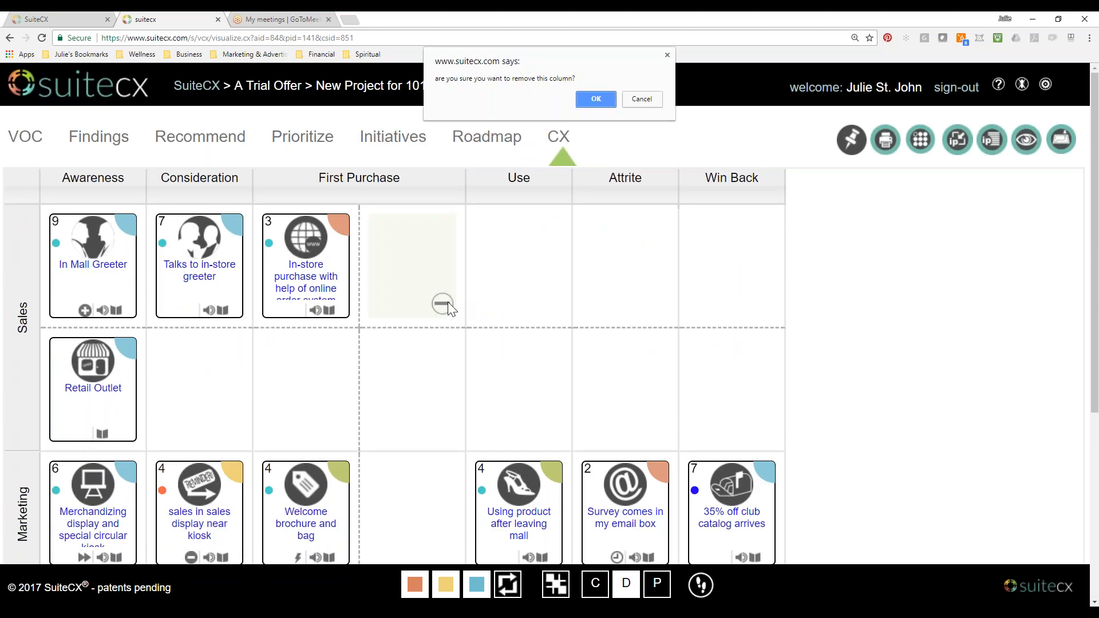
left_click(602, 96)
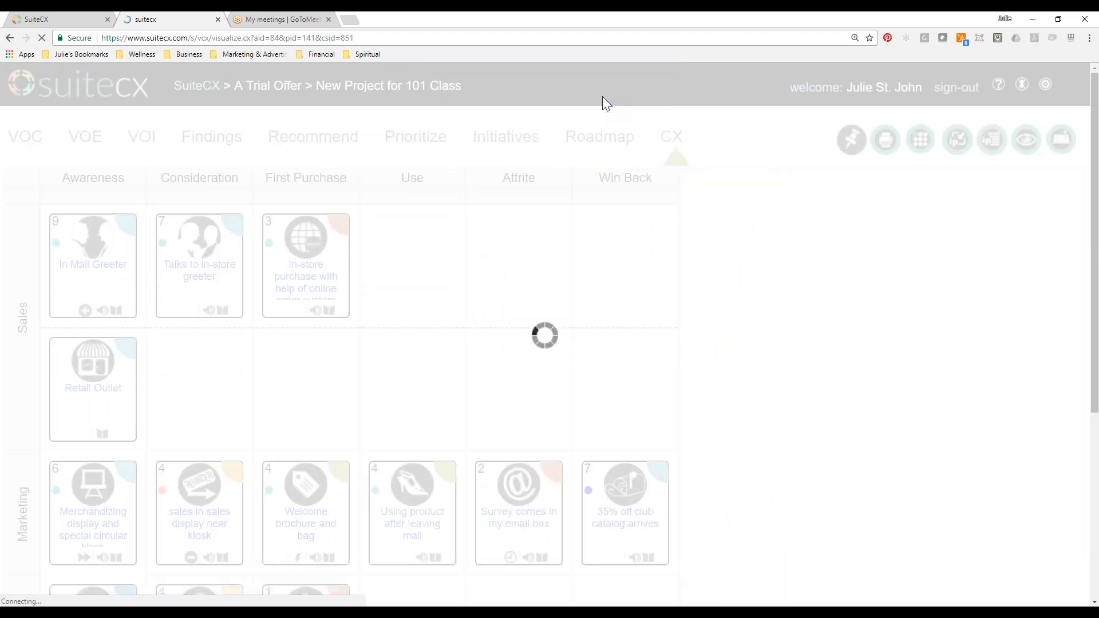
scroll(621, 391, "down", 5)
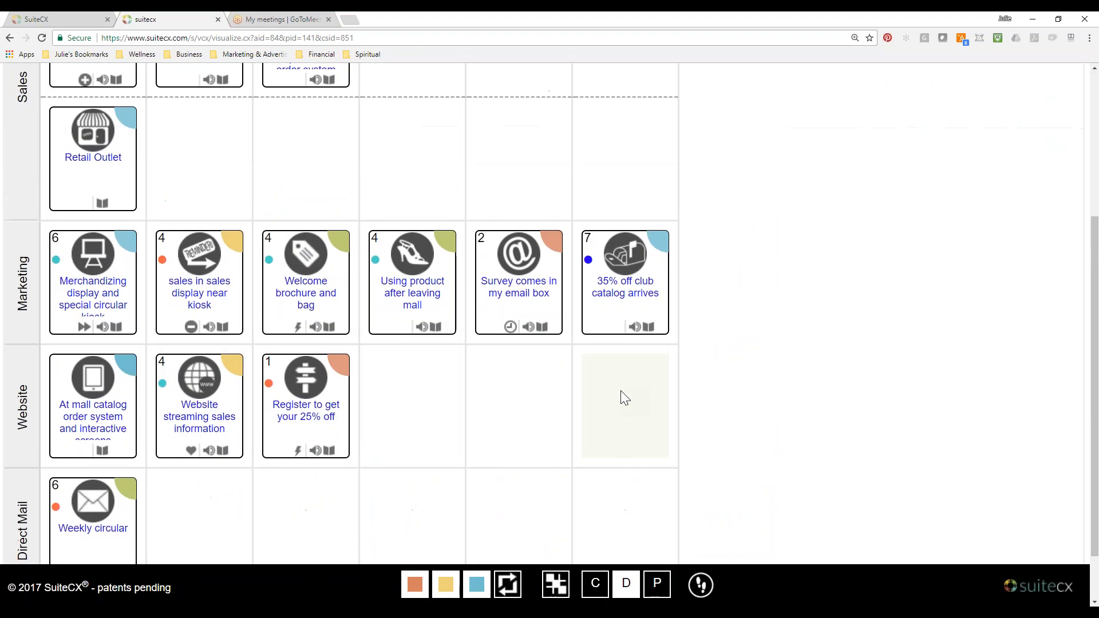
scroll(621, 390, "up", 5)
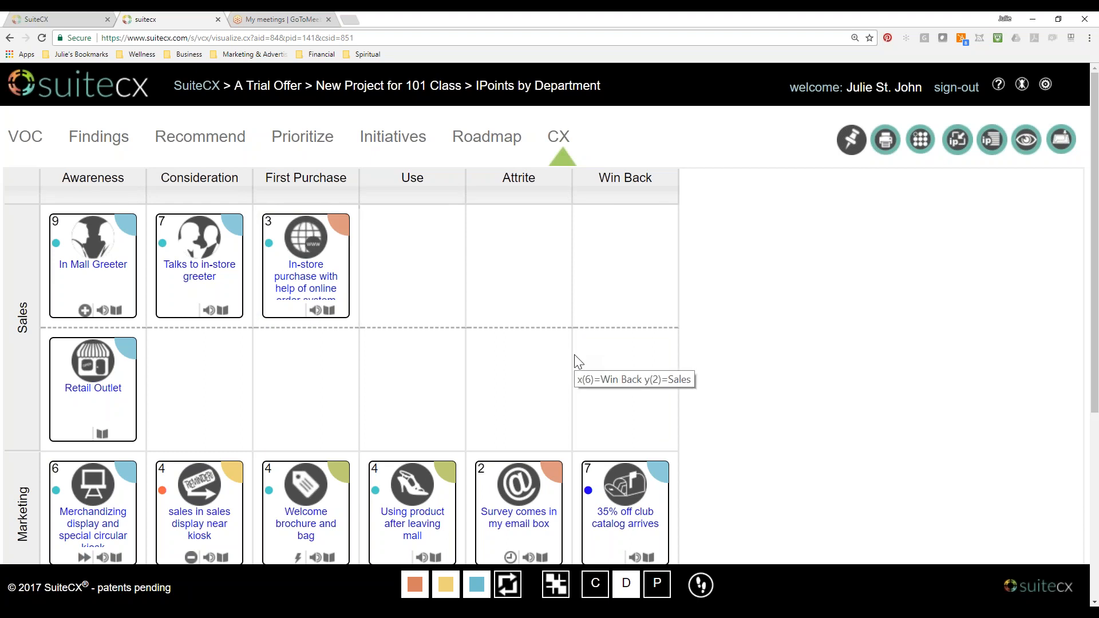
Open the IPoint Library, look over its categories and close it.
left_click(851, 148)
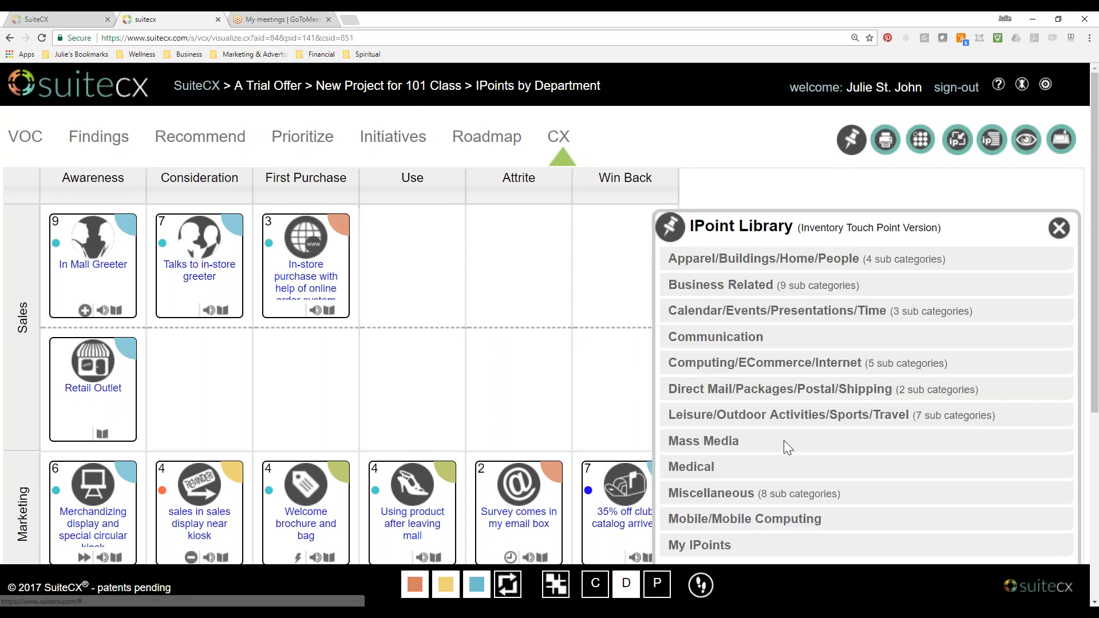
scroll(785, 440, "down", 3)
scroll(784, 441, "up", 3)
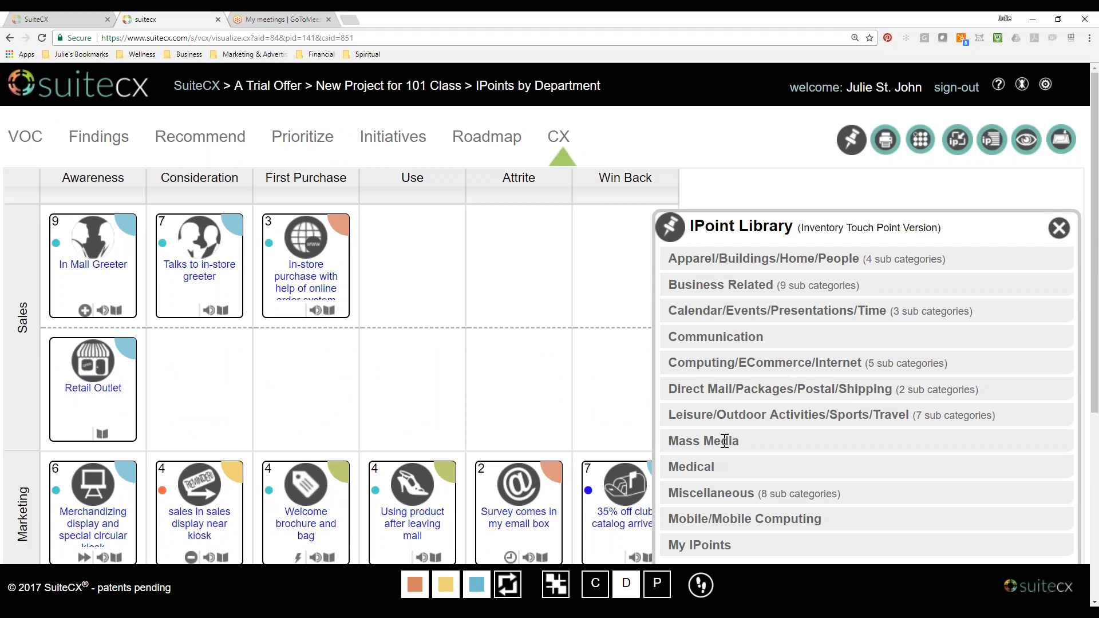
left_click(1063, 235)
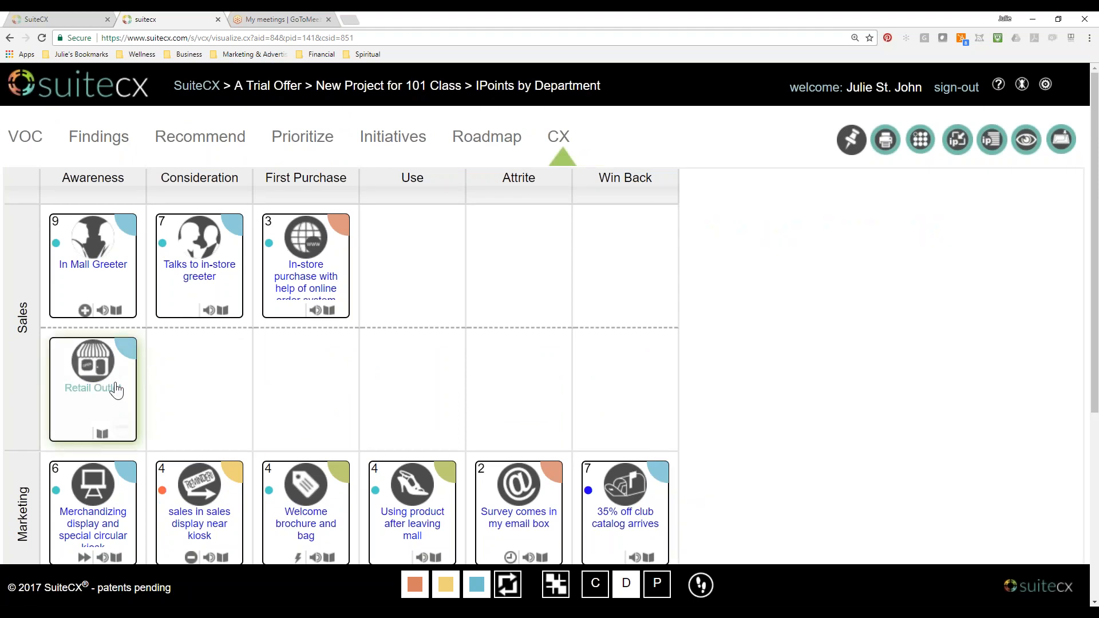
View the Findings / Recommendations section of the Retail Outlet IPoint and close its dialog.
left_click(80, 388)
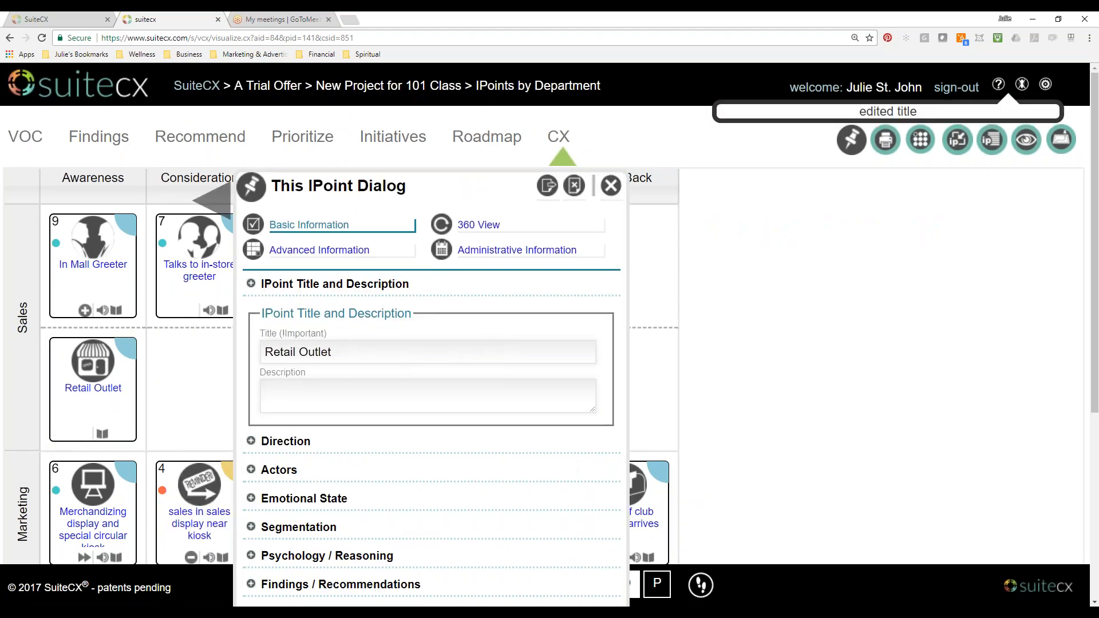
left_click(257, 584)
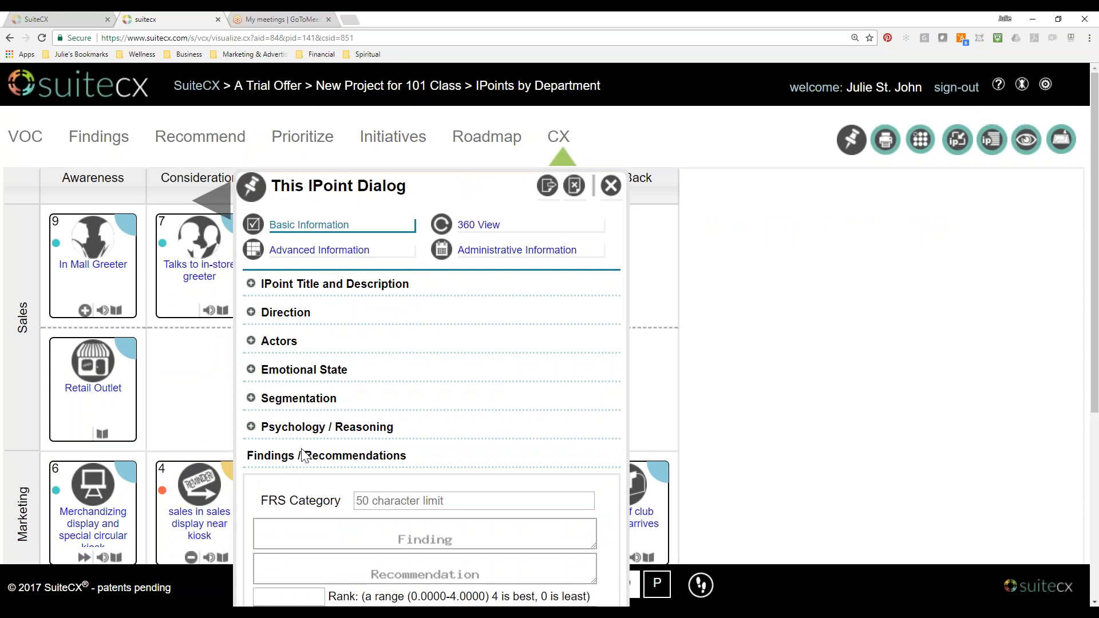
left_click(611, 186)
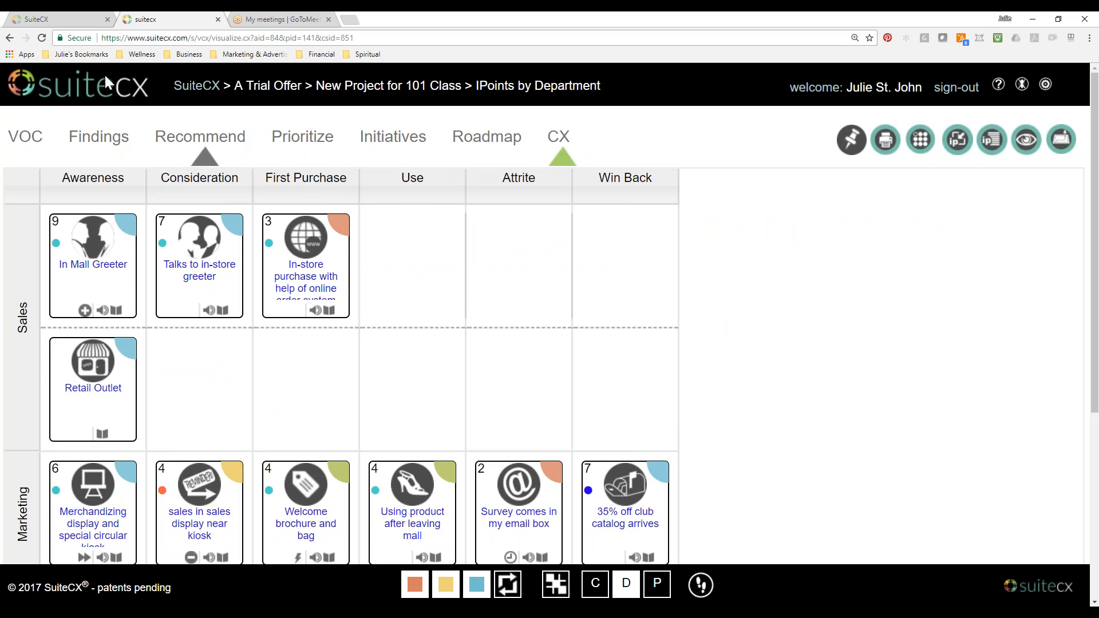
Switch to the SuiteCX class page and read the "Where do I find Data?" section of the inventory lesson.
left_click(78, 21)
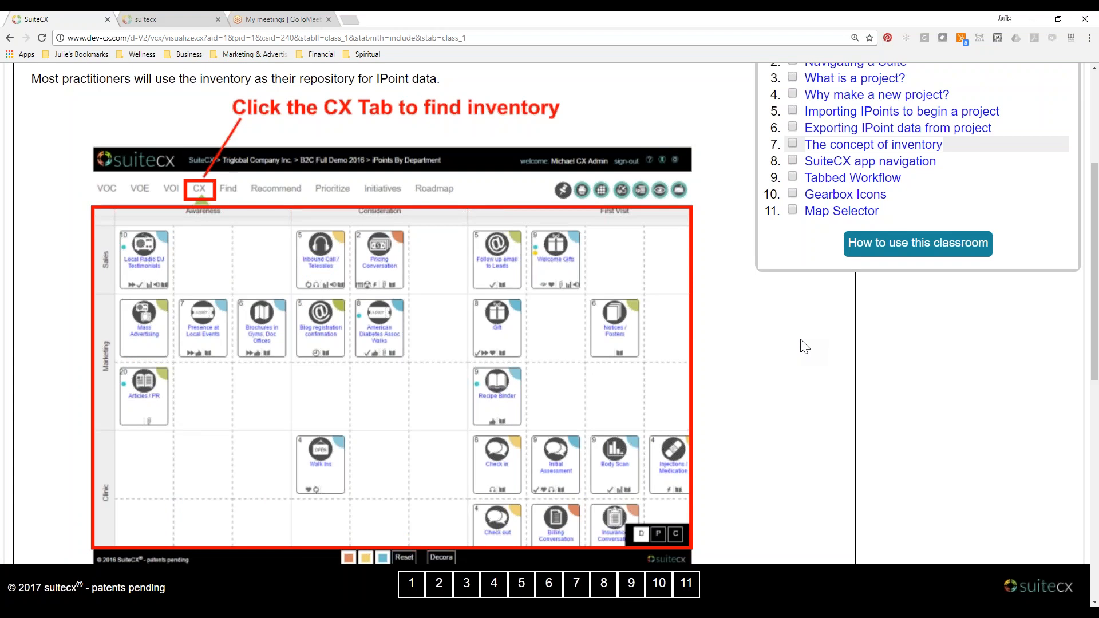
scroll(805, 347, "down", 1)
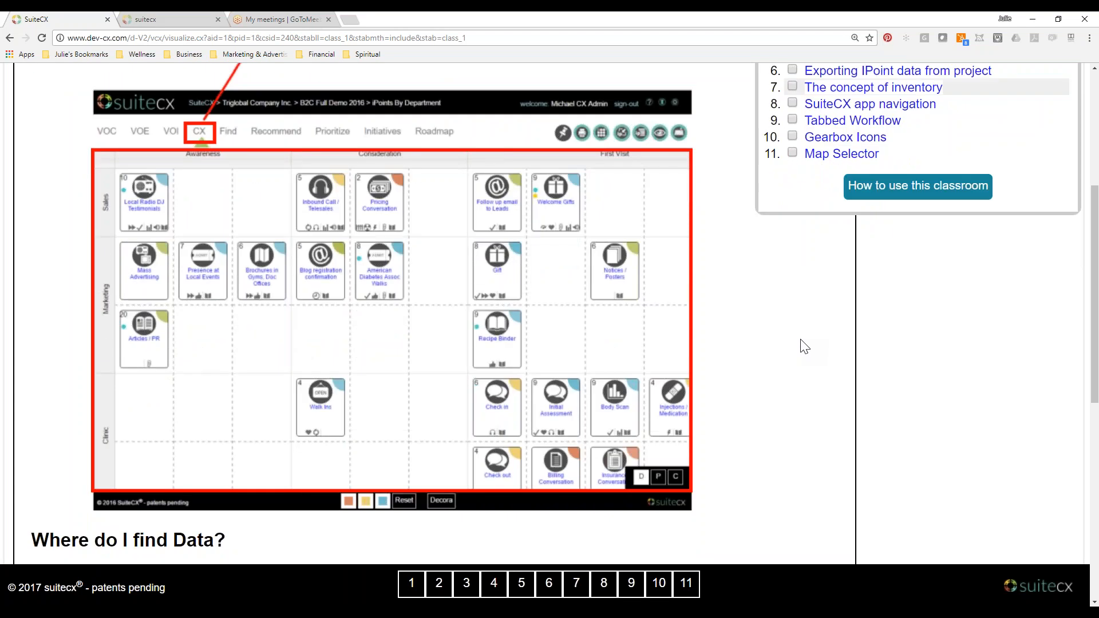
scroll(805, 347, "down", 7)
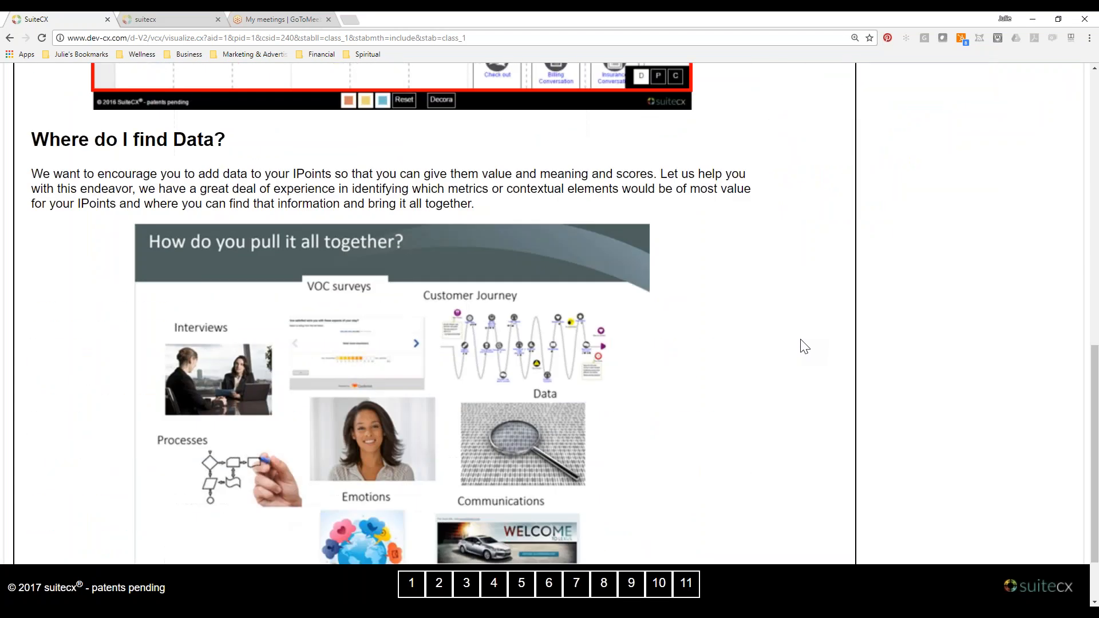
scroll(805, 346, "down", 1)
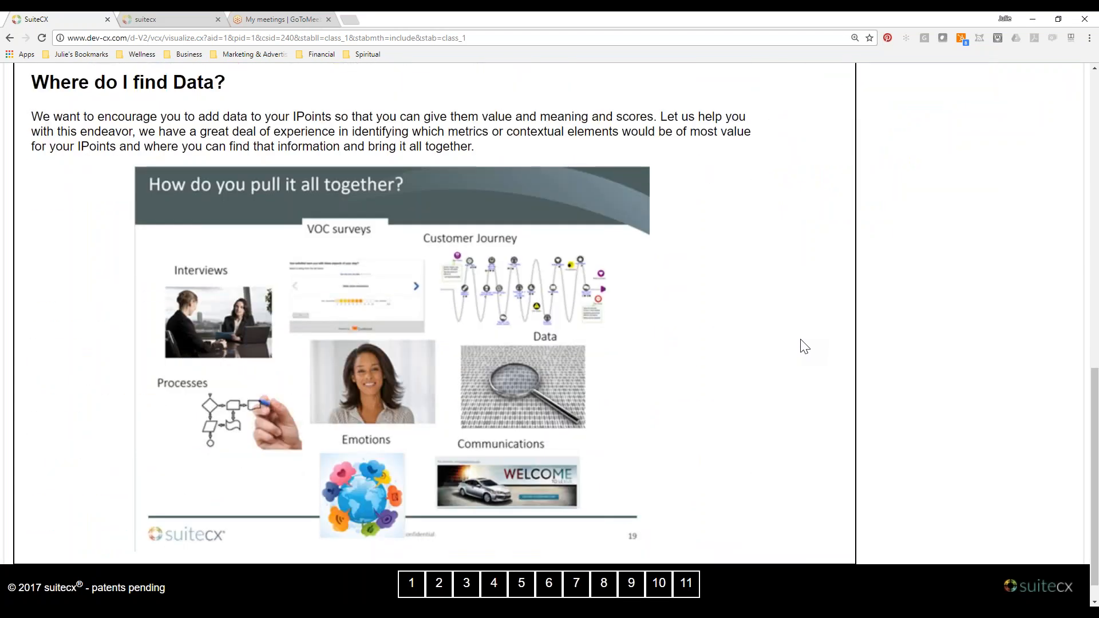
Return to the live suitecx map and open the project list of the A Trial Offer account.
left_click(182, 21)
scroll(334, 382, "down", 5)
scroll(334, 381, "up", 5)
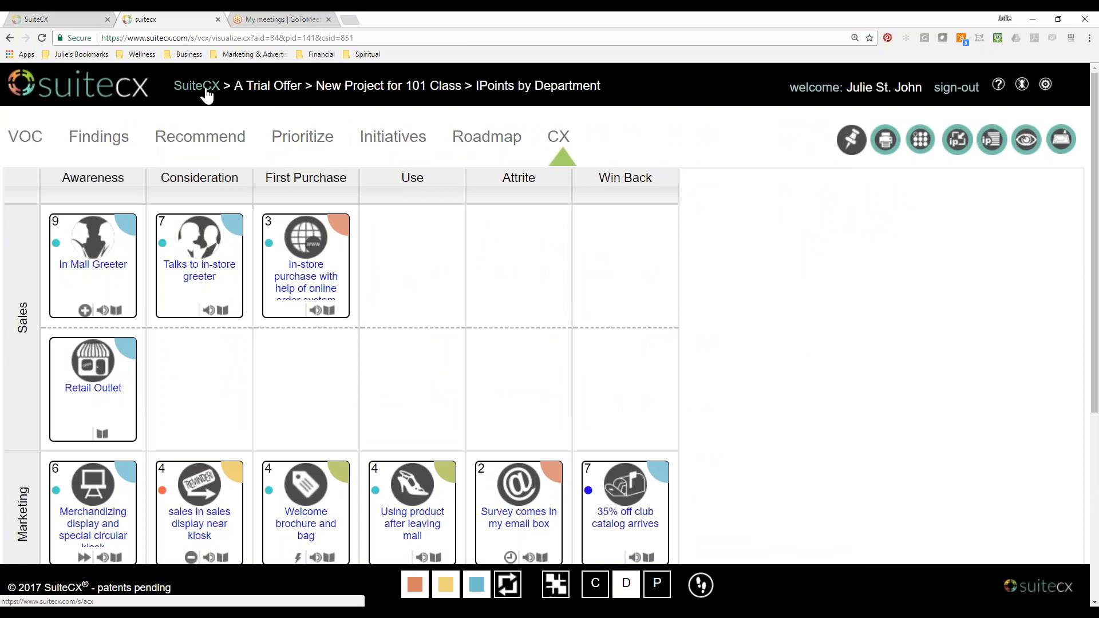
left_click(281, 91)
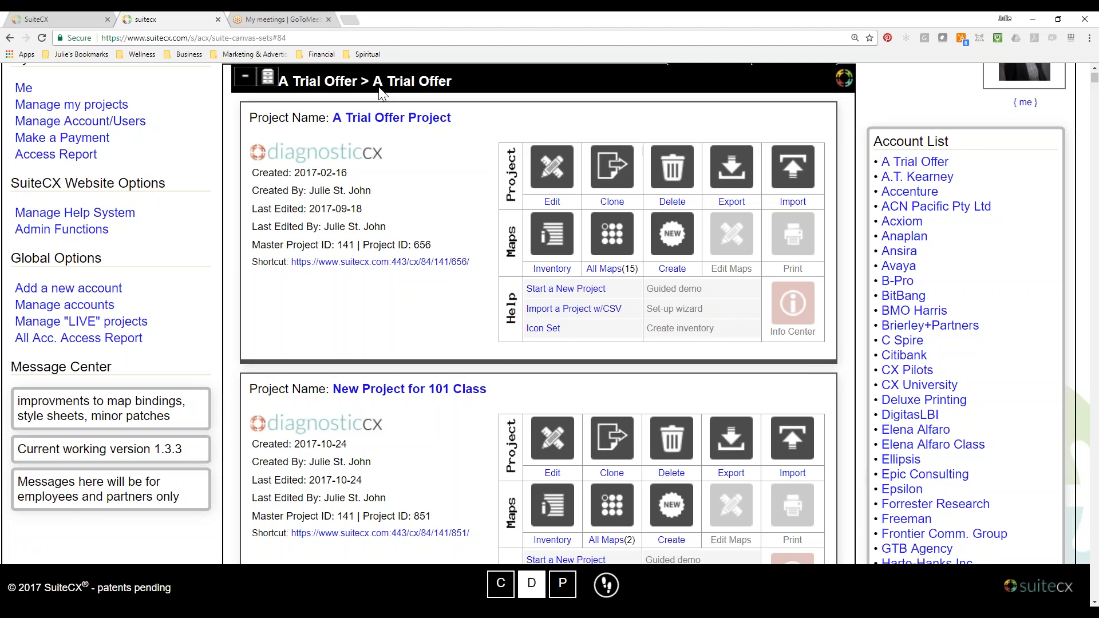
Start a new DiagnosticCX project with the wizard below the A Trial Offer account's projects.
scroll(452, 244, "down", 1)
scroll(453, 243, "down", 1)
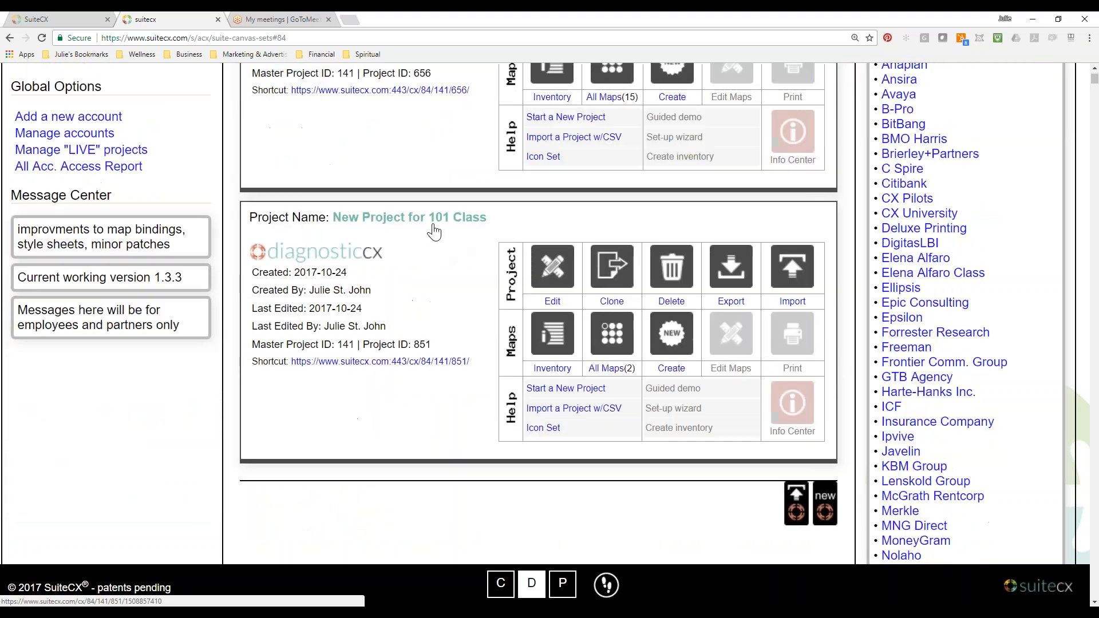
scroll(450, 327, "down", 1)
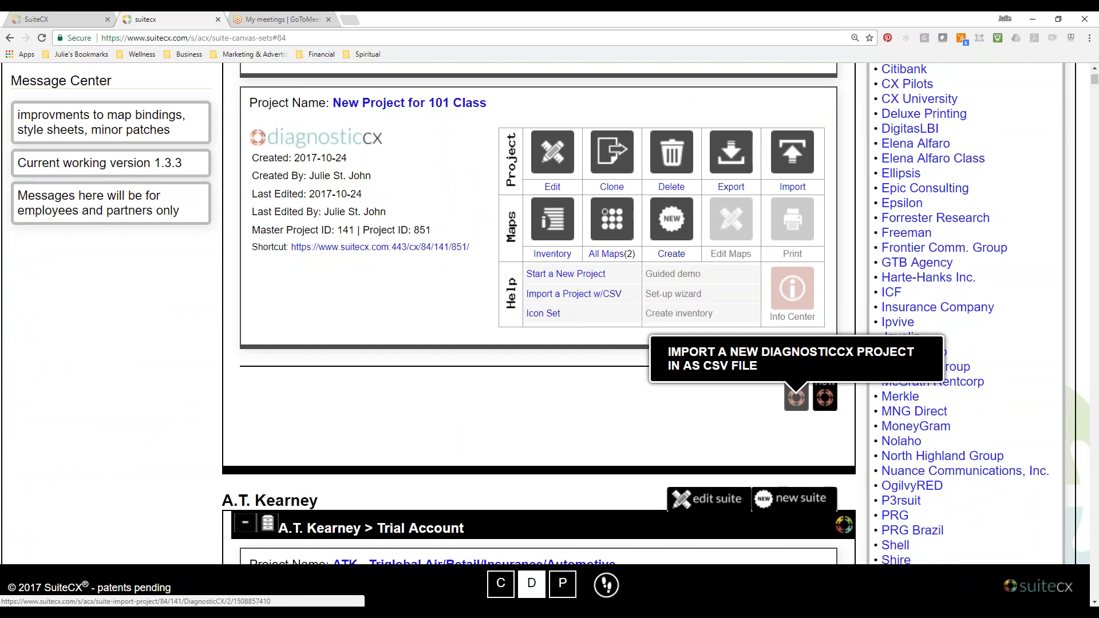
left_click(828, 408)
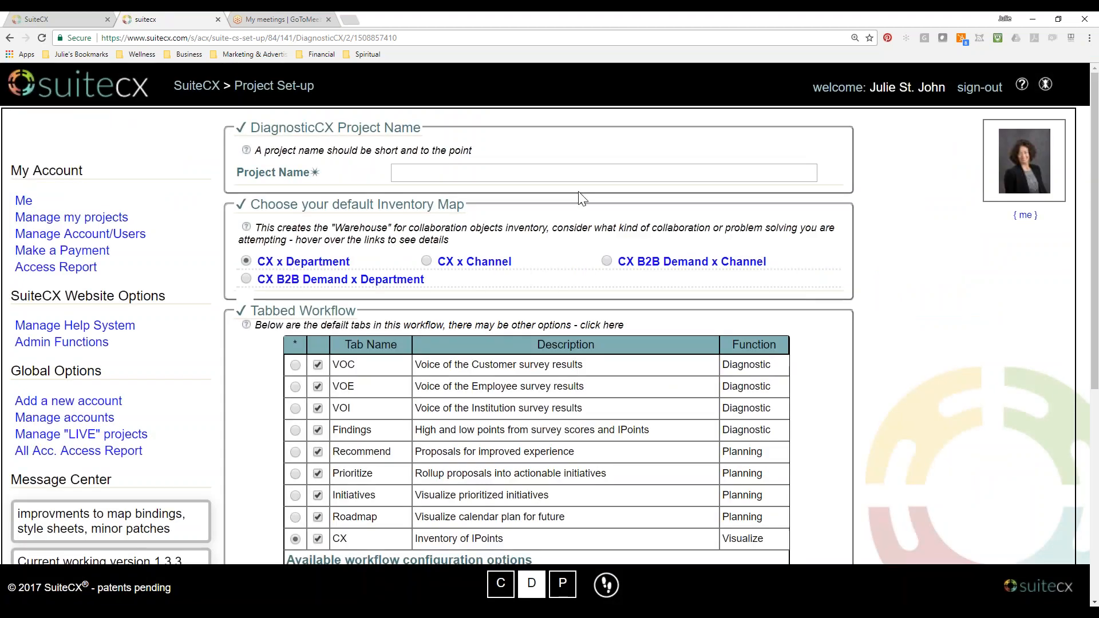
Name the new DiagnosticCX project "Training Project 101 Class".
left_click(566, 172)
type("S")
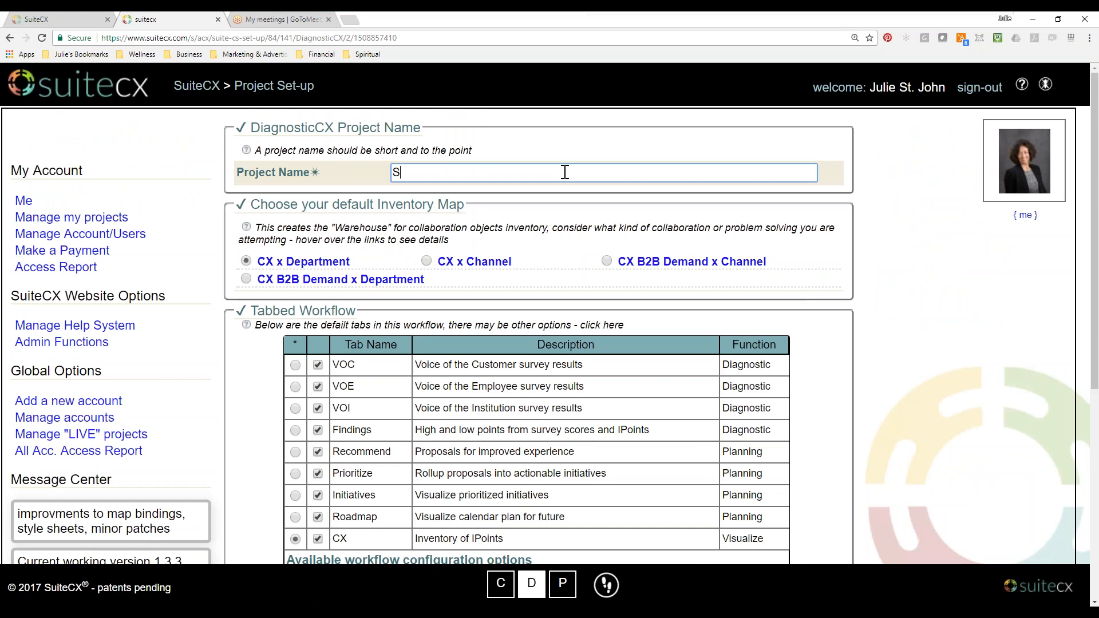
key("BackSpace")
type("Train")
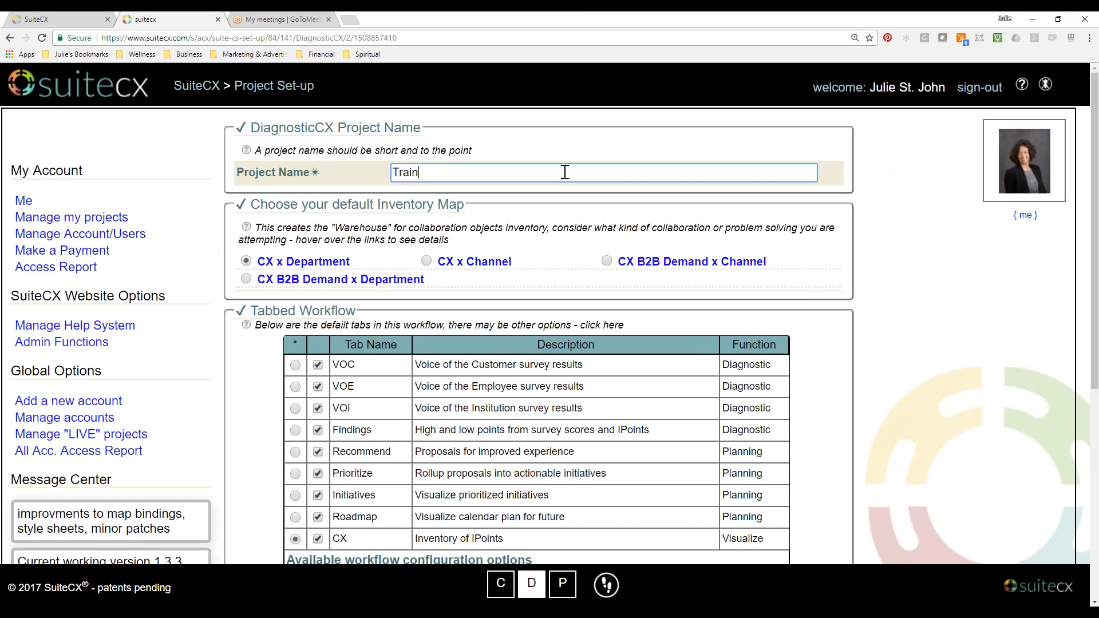
type("ing Project 101 Class")
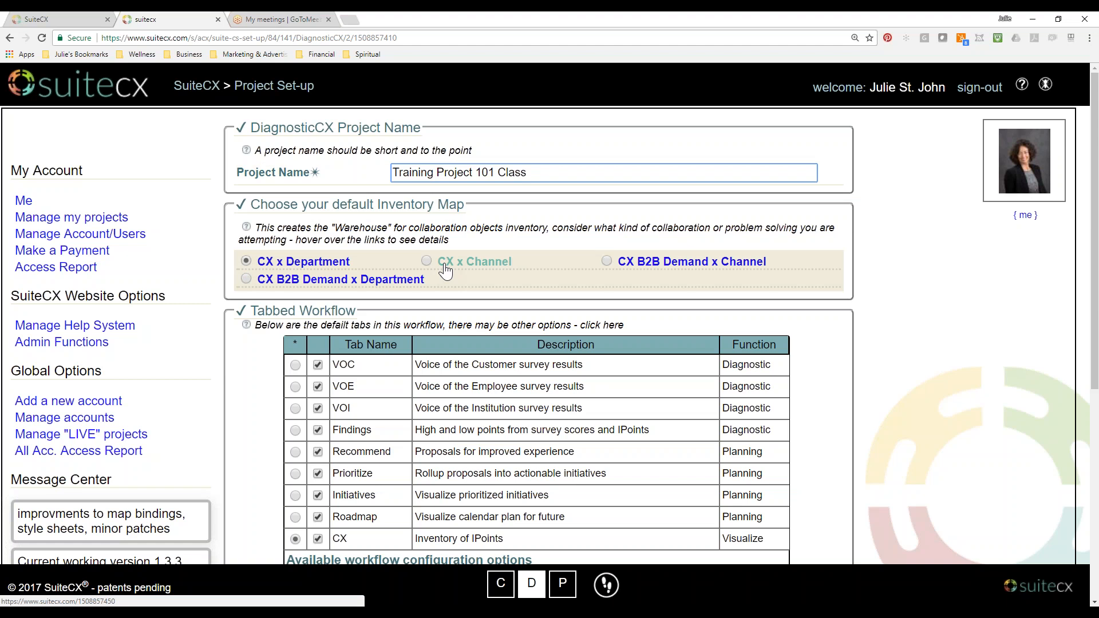
Switch the default inventory map to CX x Channel and back to CX x Department.
scroll(433, 200, "down", 1)
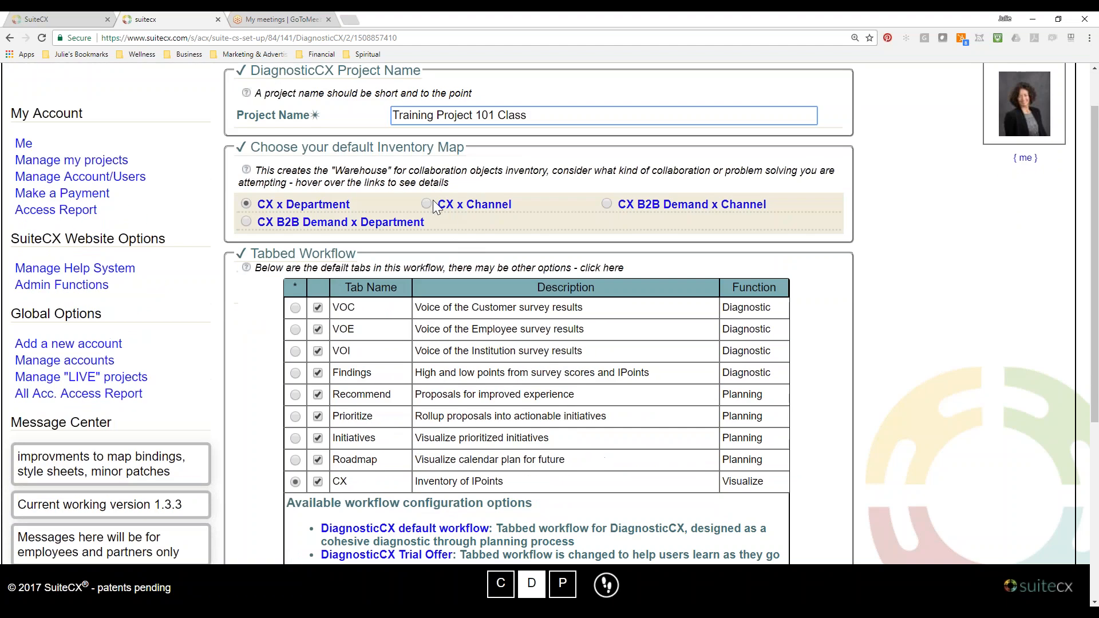
left_click(430, 204)
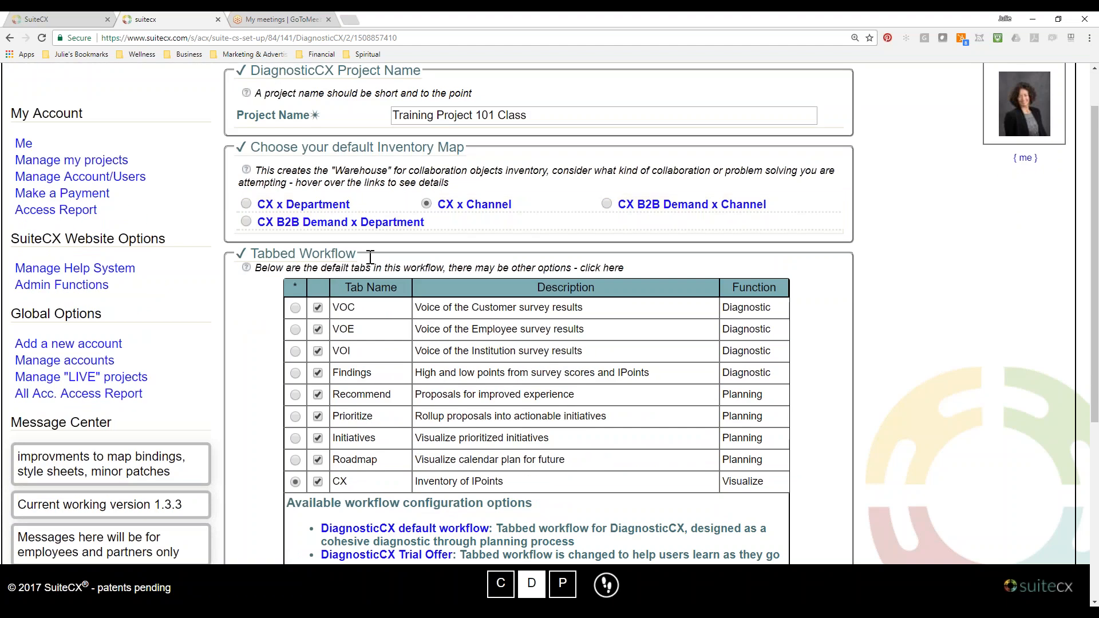
left_click(247, 204)
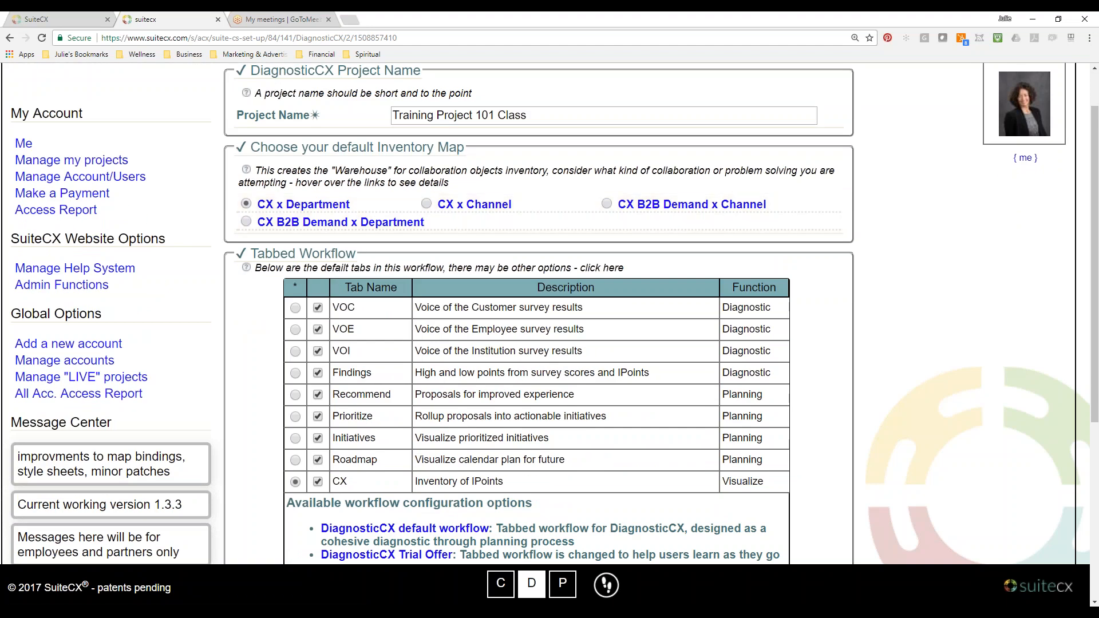
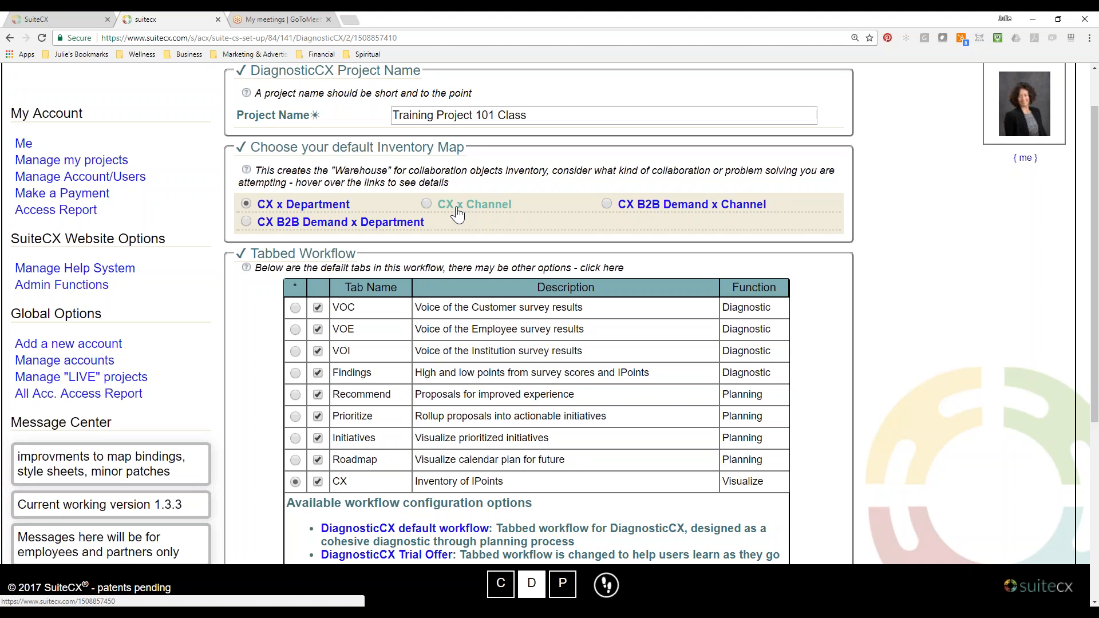
Choose CX x Channel as the default inventory map and save the new DiagnosticCX project.
mouse_move(458, 215)
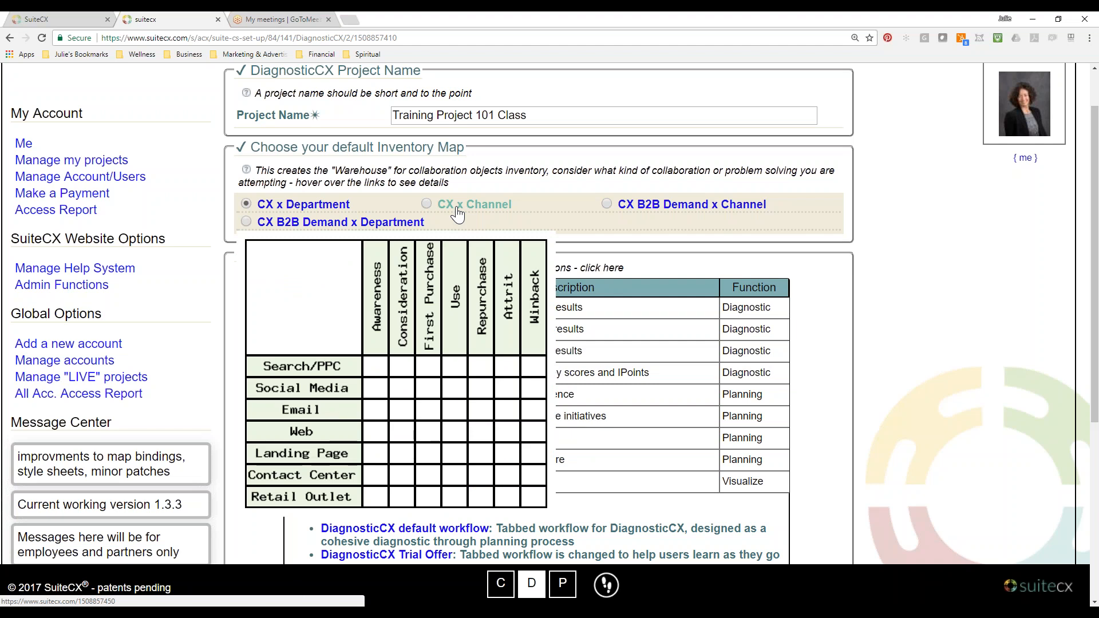
mouse_move(303, 205)
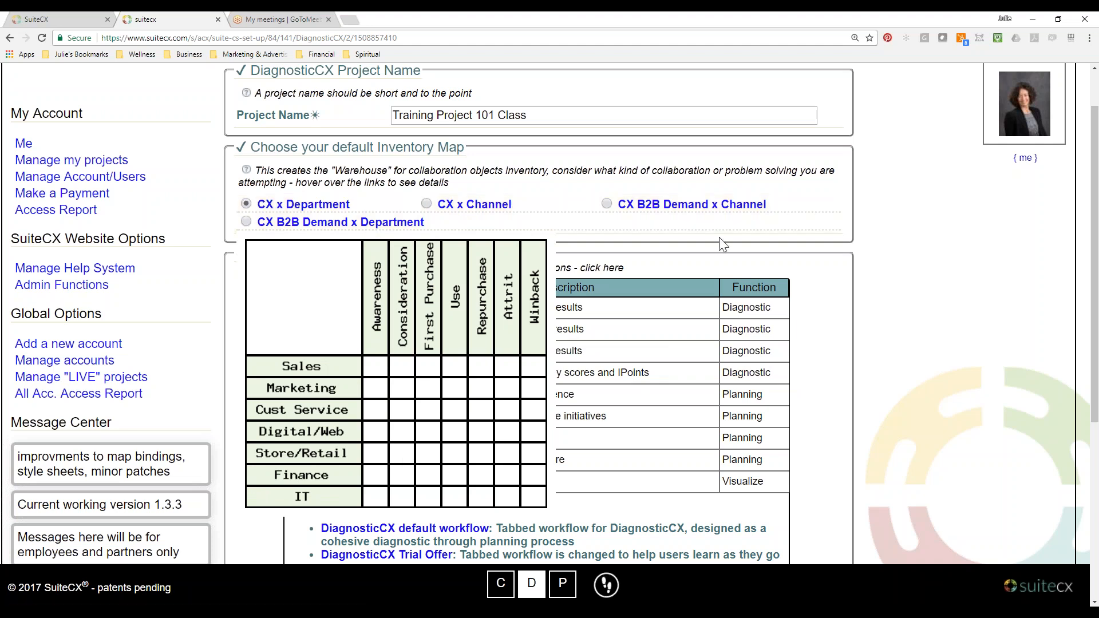
mouse_move(719, 213)
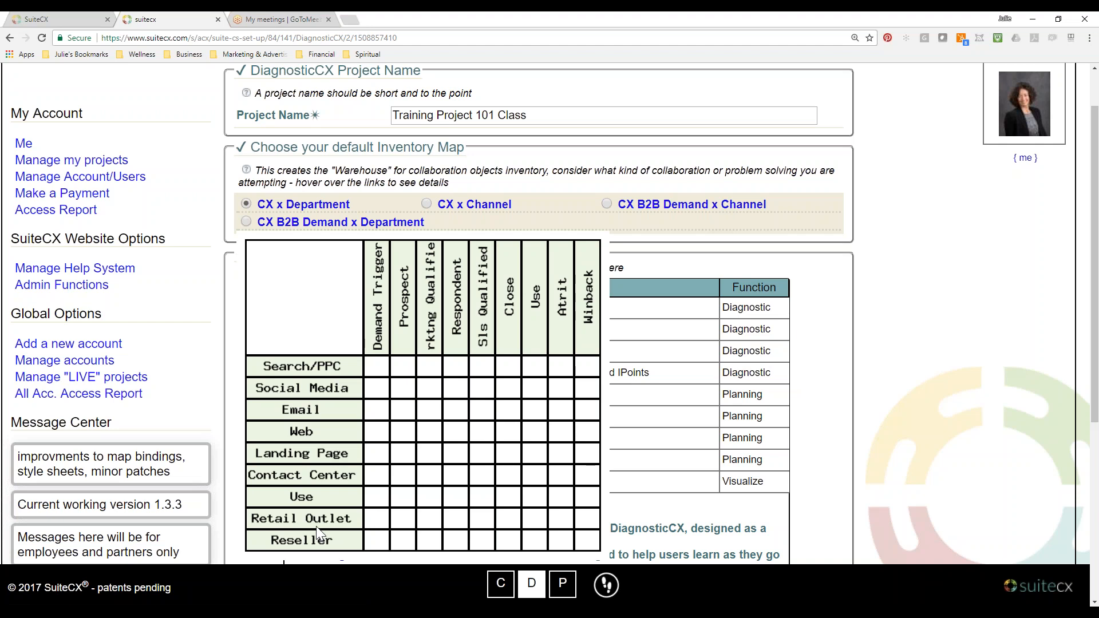
mouse_move(312, 225)
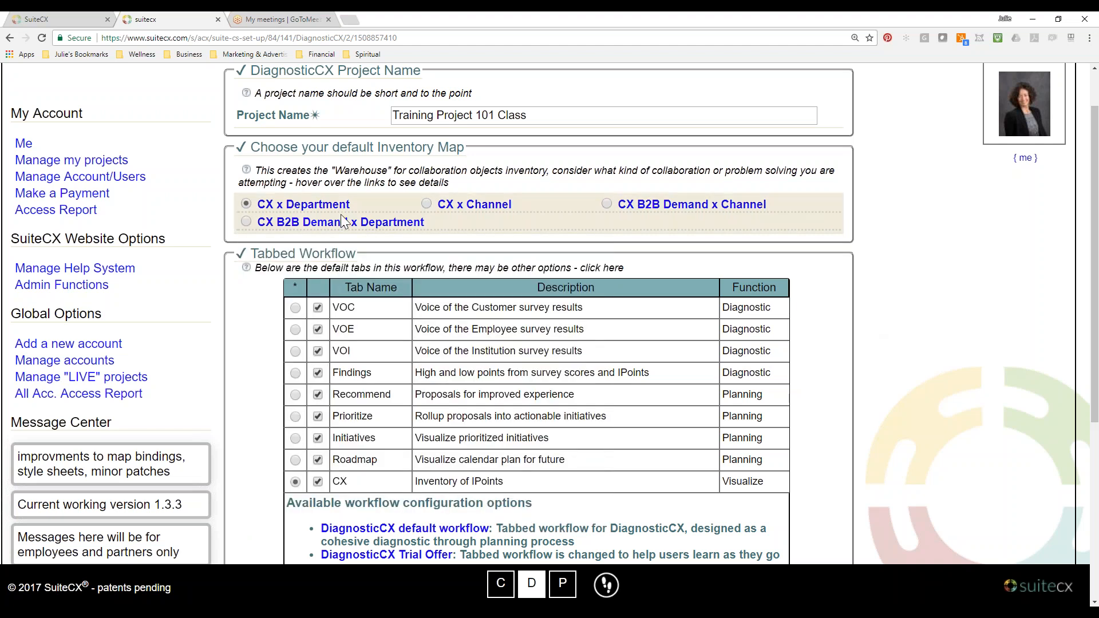
left_click(474, 205)
scroll(855, 475, "down", 2)
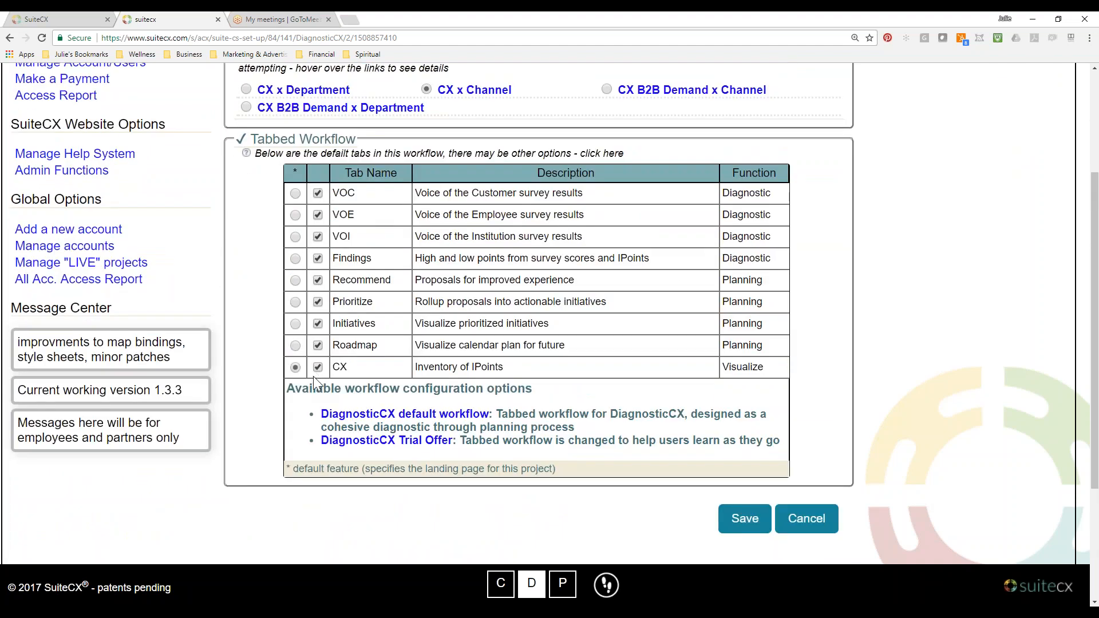
left_click(746, 519)
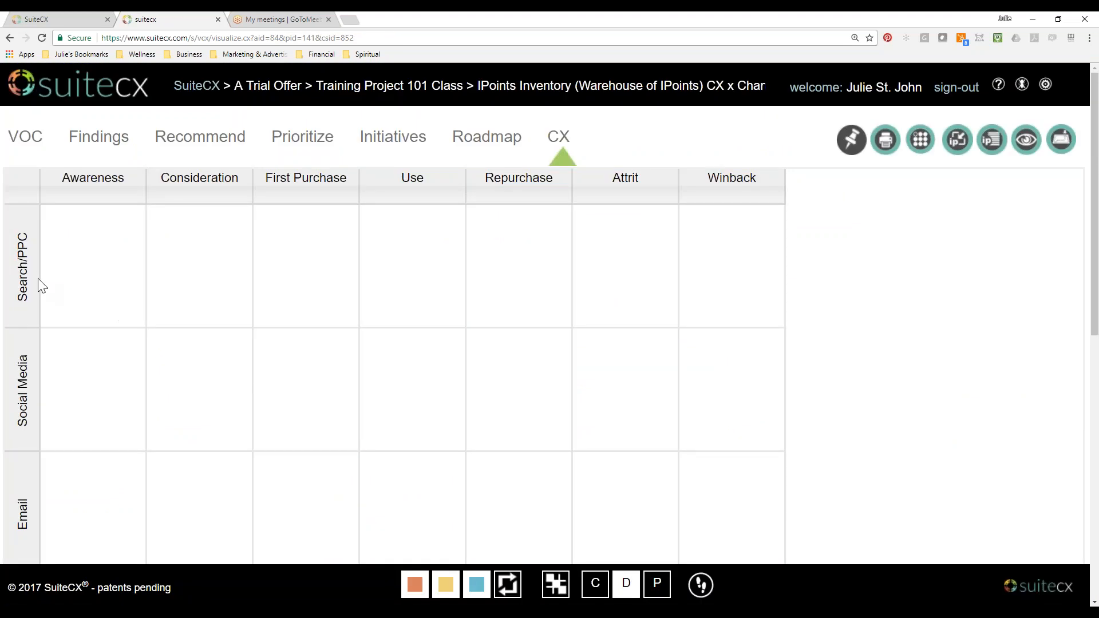
Rename the Awareness column of the inventory grid to "New Title".
scroll(36, 281, "down", 10)
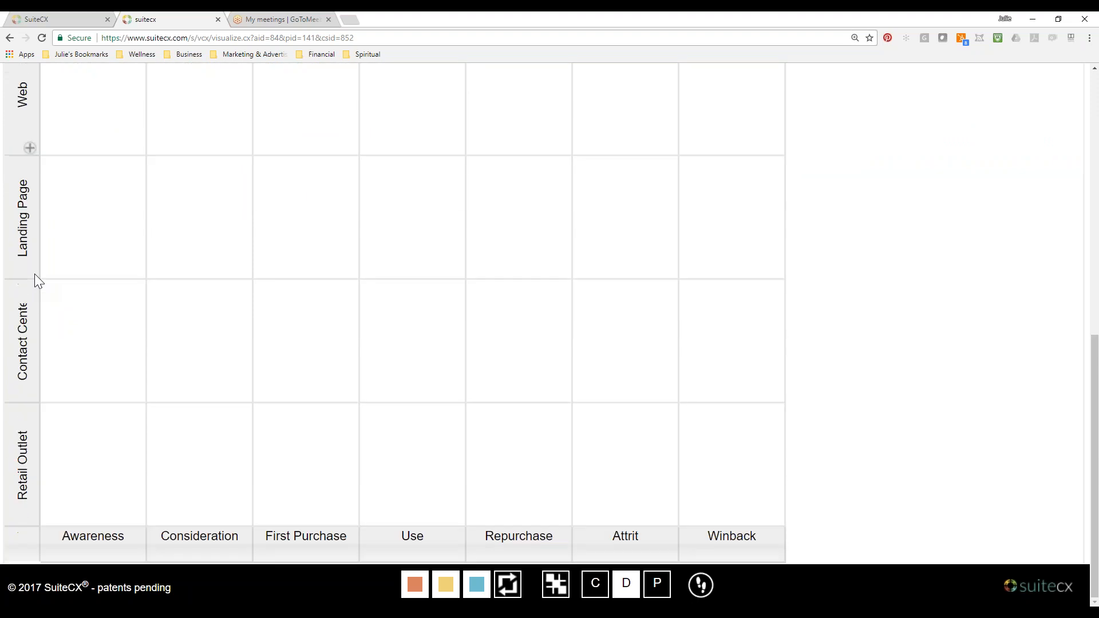
scroll(21, 485, "up", 4)
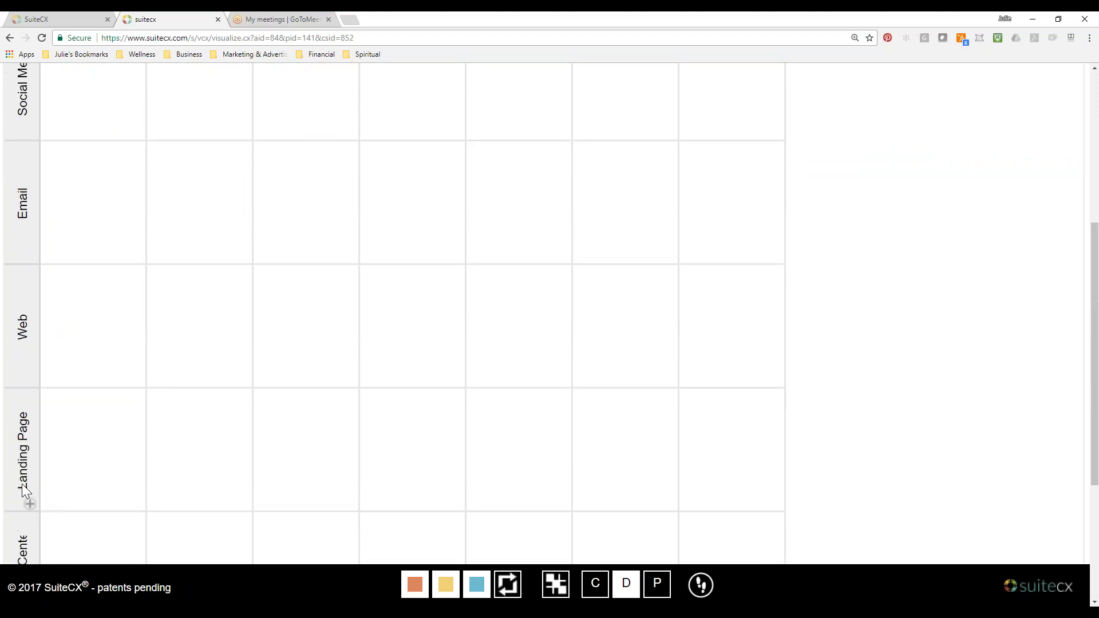
scroll(21, 483, "up", 5)
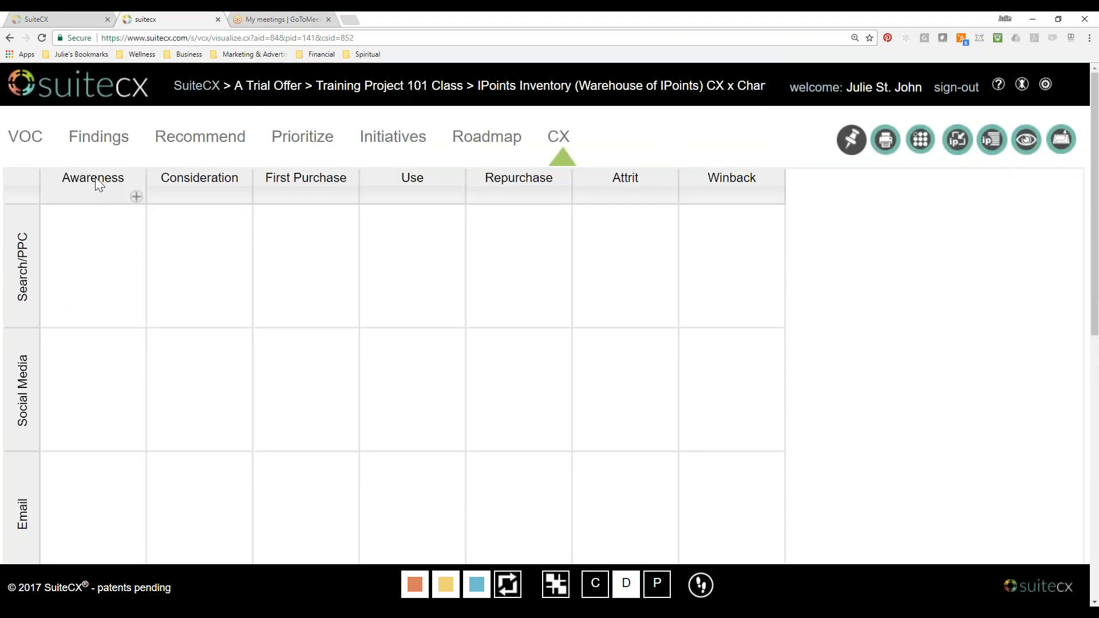
left_click(96, 177)
double_click(370, 244)
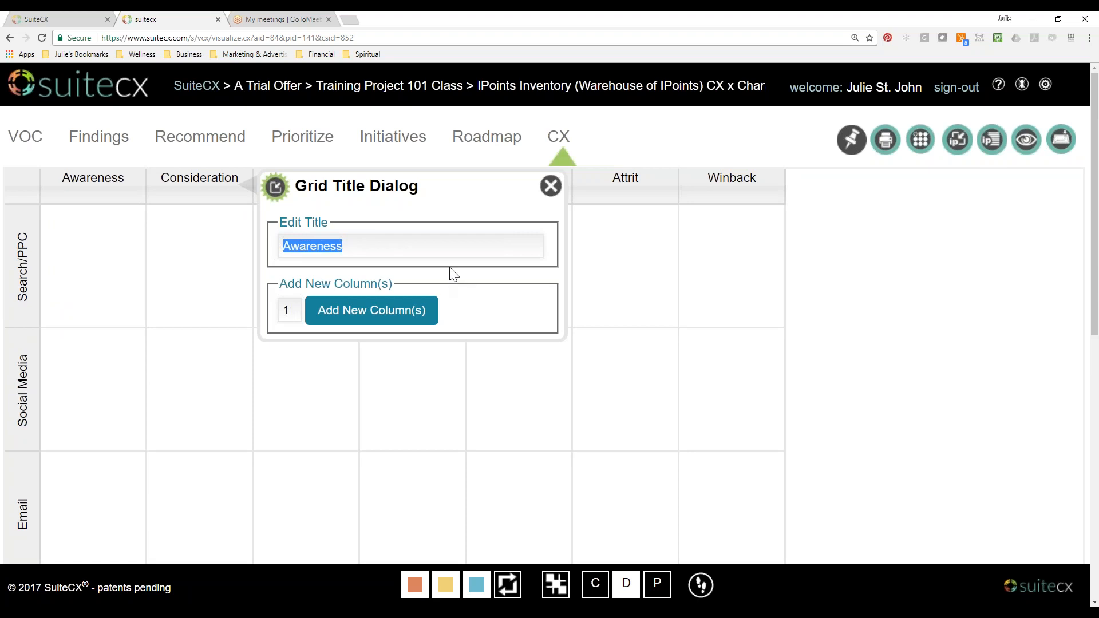
type("New Title")
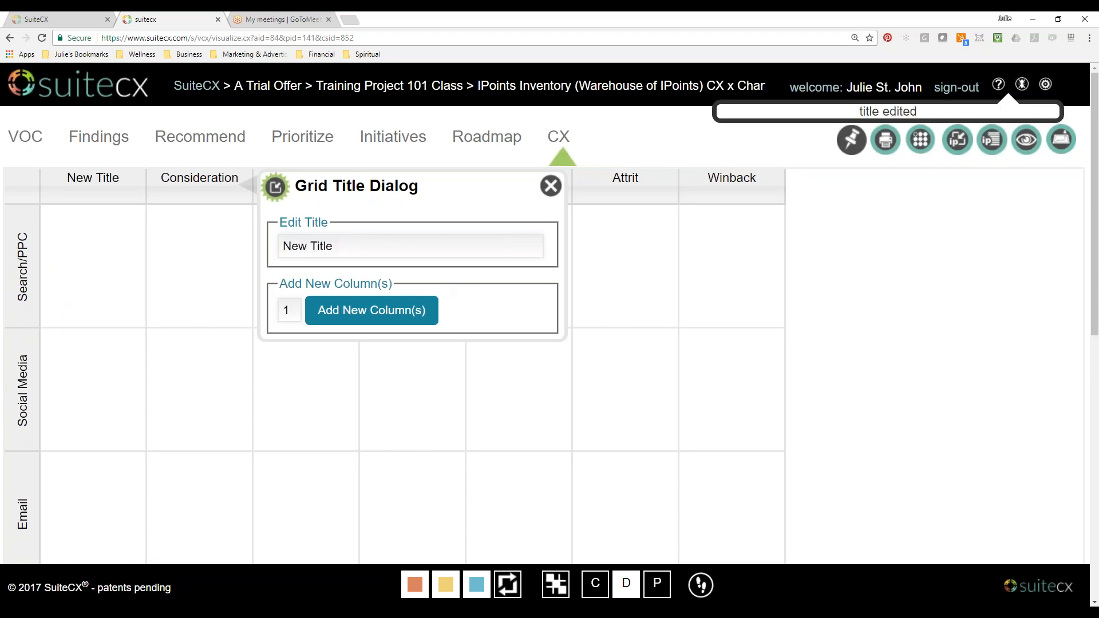
left_click(550, 189)
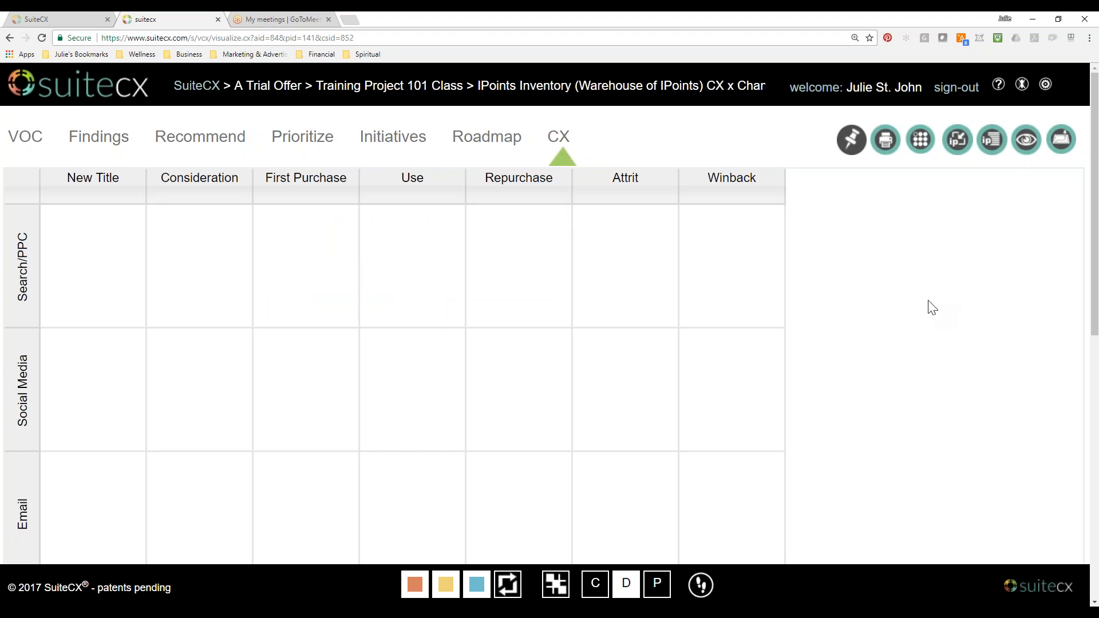
Look over the IPoint Library categories and the lesson page on where to find data.
left_click(852, 151)
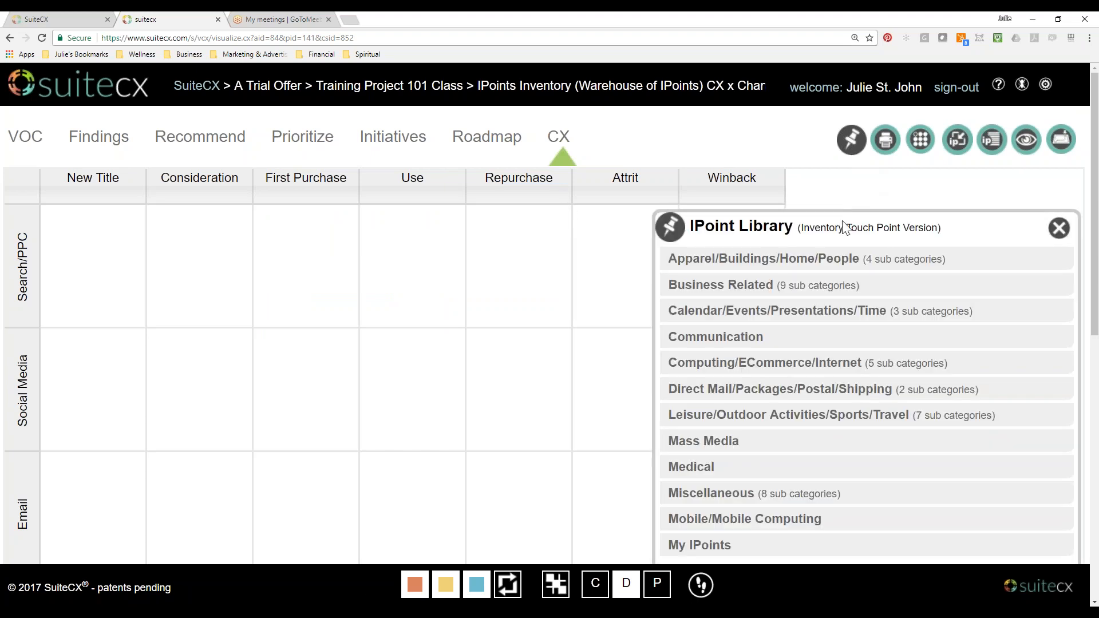
left_click(1046, 142)
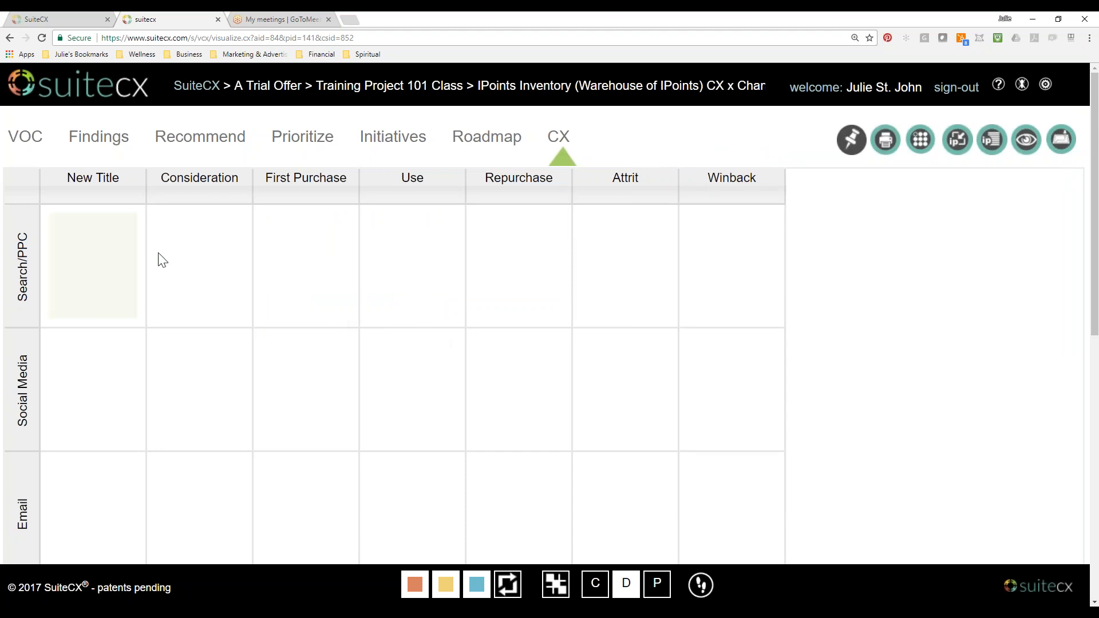
left_click(80, 18)
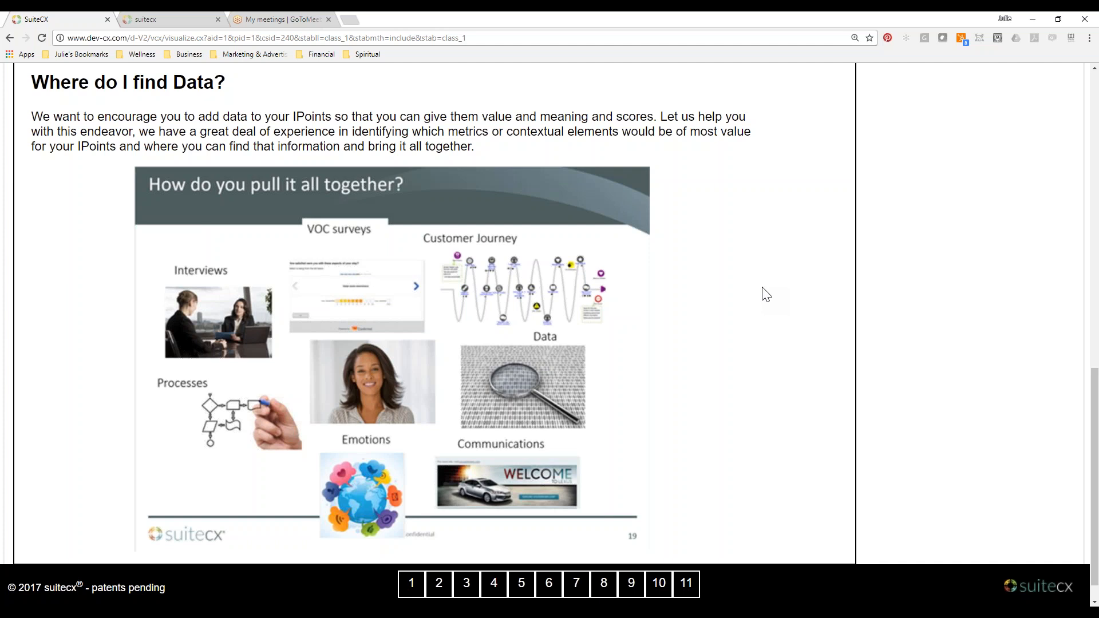
Return to the live map and rename the first column back to "Awareness".
left_click(187, 18)
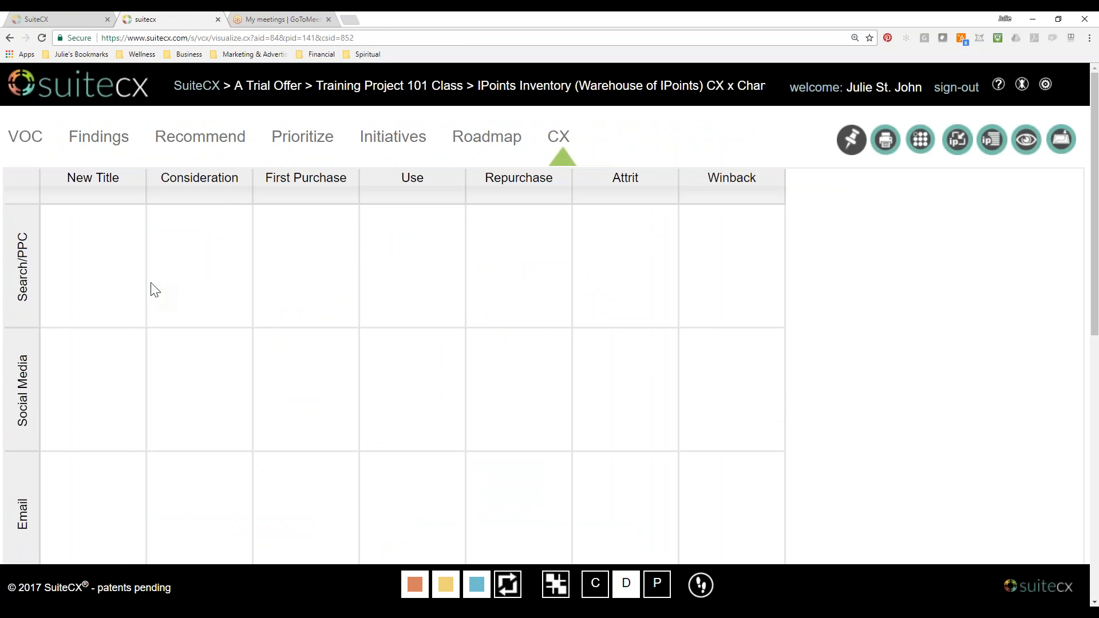
left_click(111, 183)
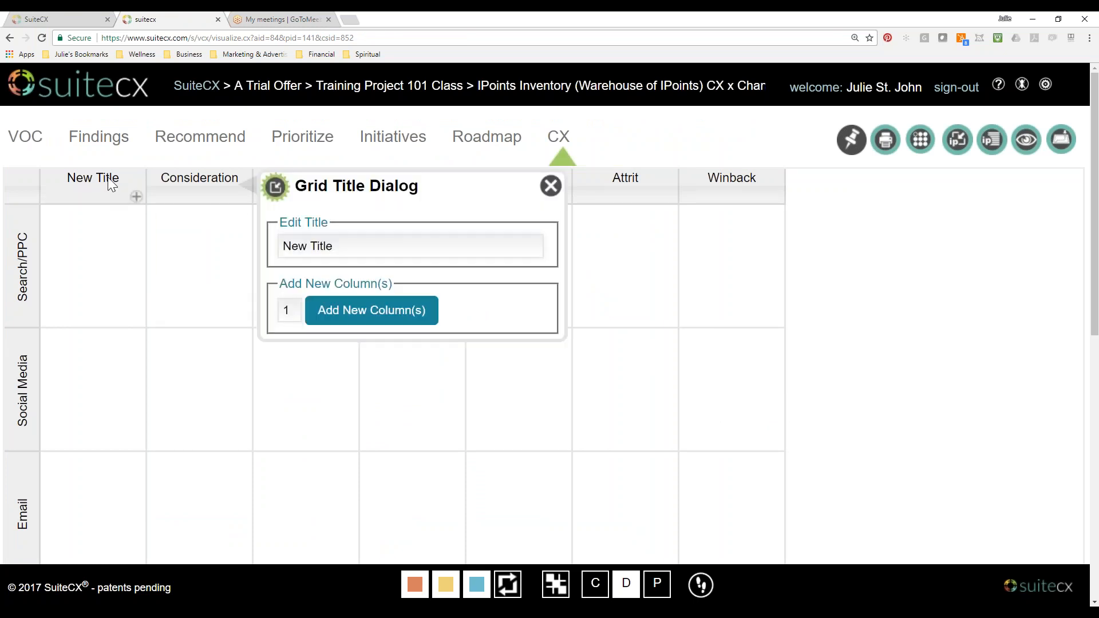
left_click_drag(360, 248, 257, 241)
type("Awareness")
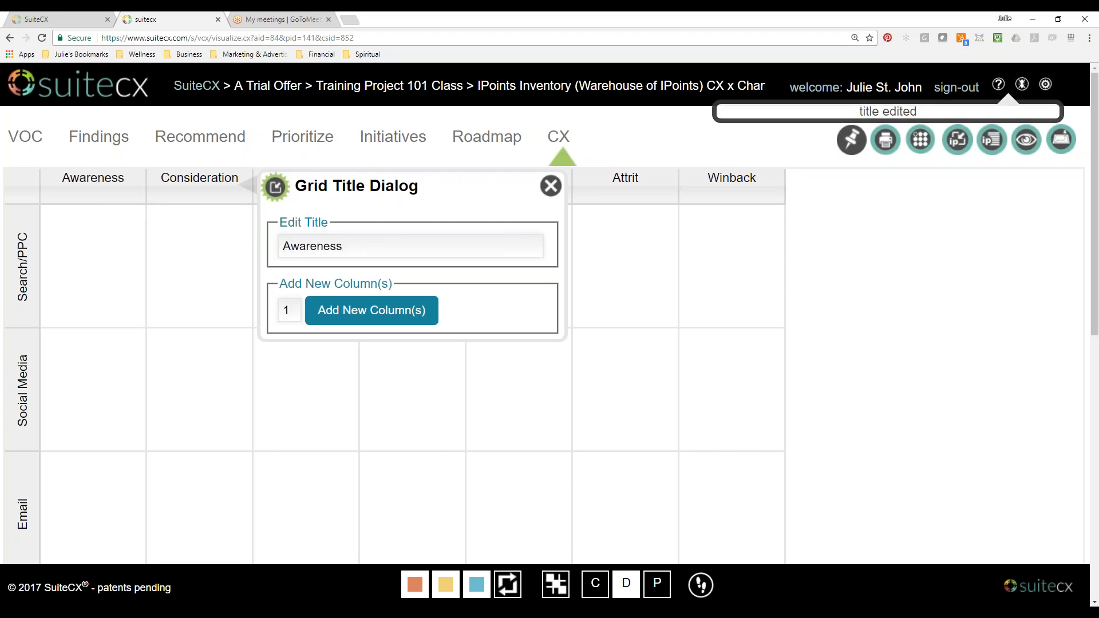
left_click(552, 187)
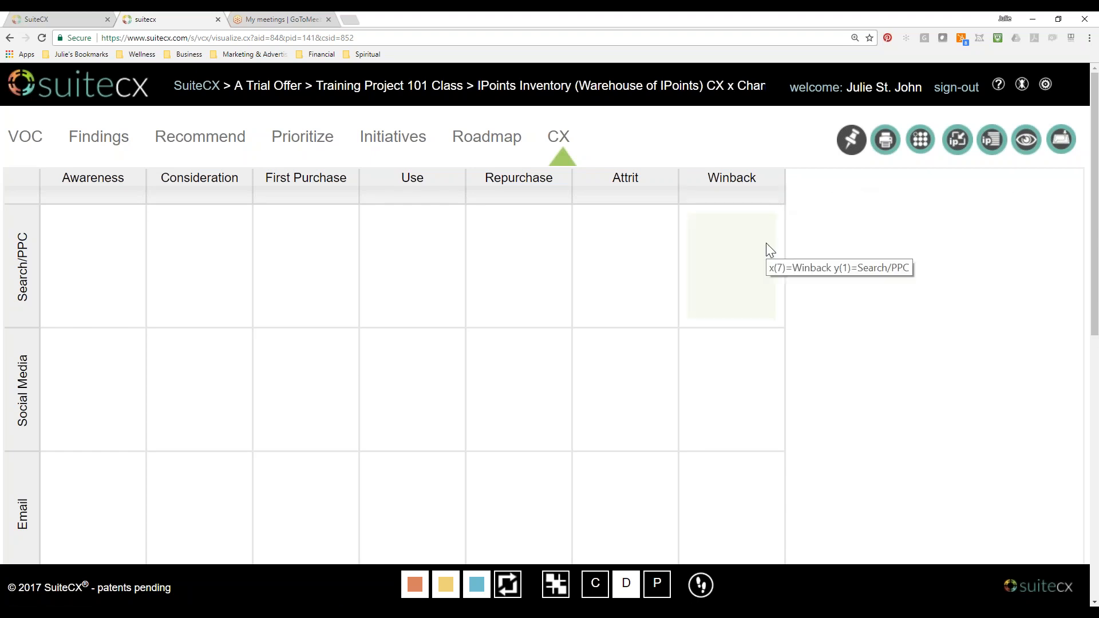
Open the project's map selector and start editing the IPoints Inventory CX x Channel warehouse map.
left_click(926, 143)
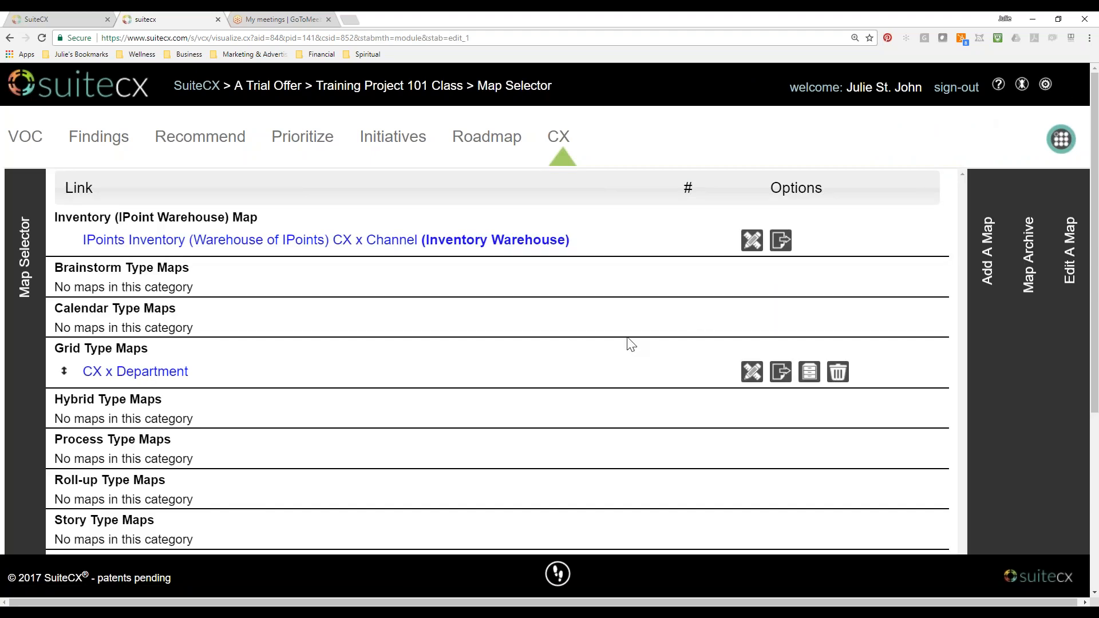
scroll(630, 344, "down", 4)
scroll(630, 344, "up", 3)
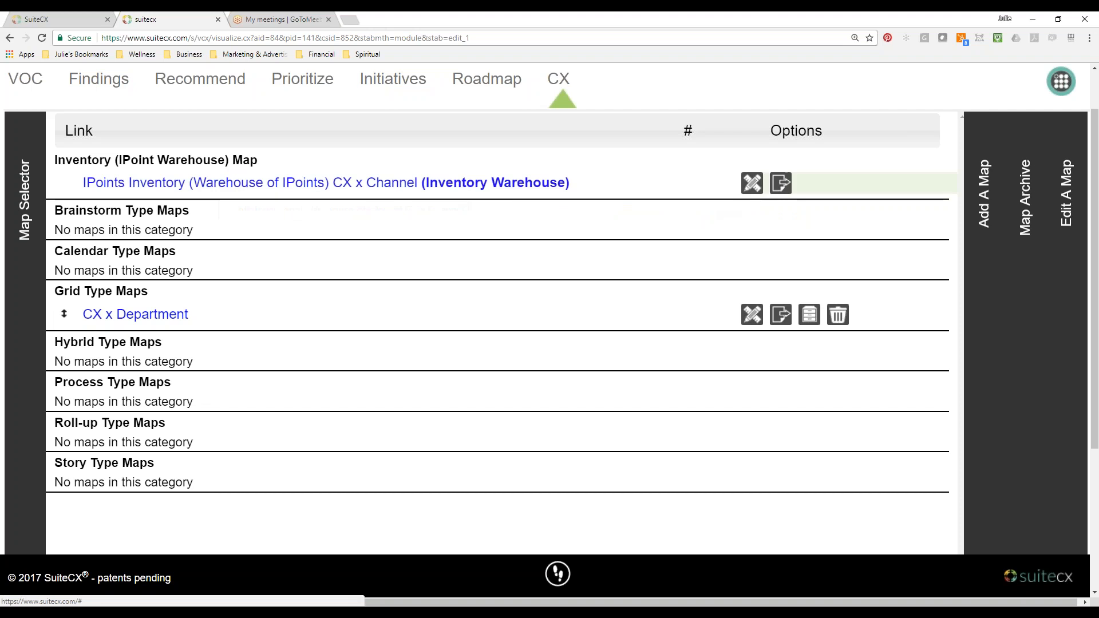
left_click(752, 183)
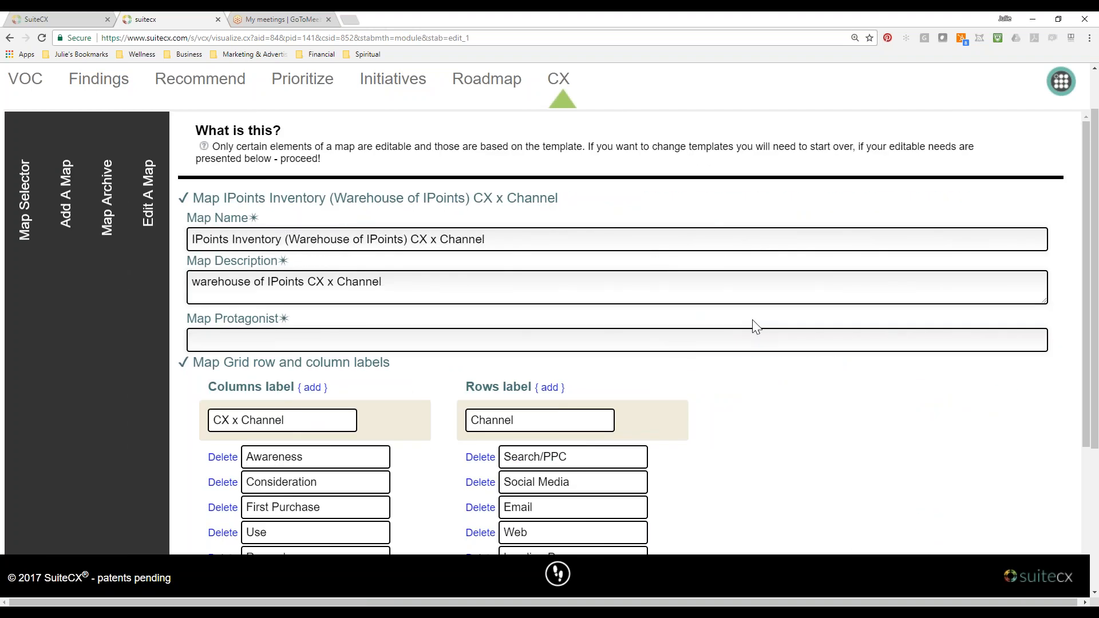
Add a column label named "New Column" after Winback in the inventory map's grid labels.
scroll(754, 327, "down", 3)
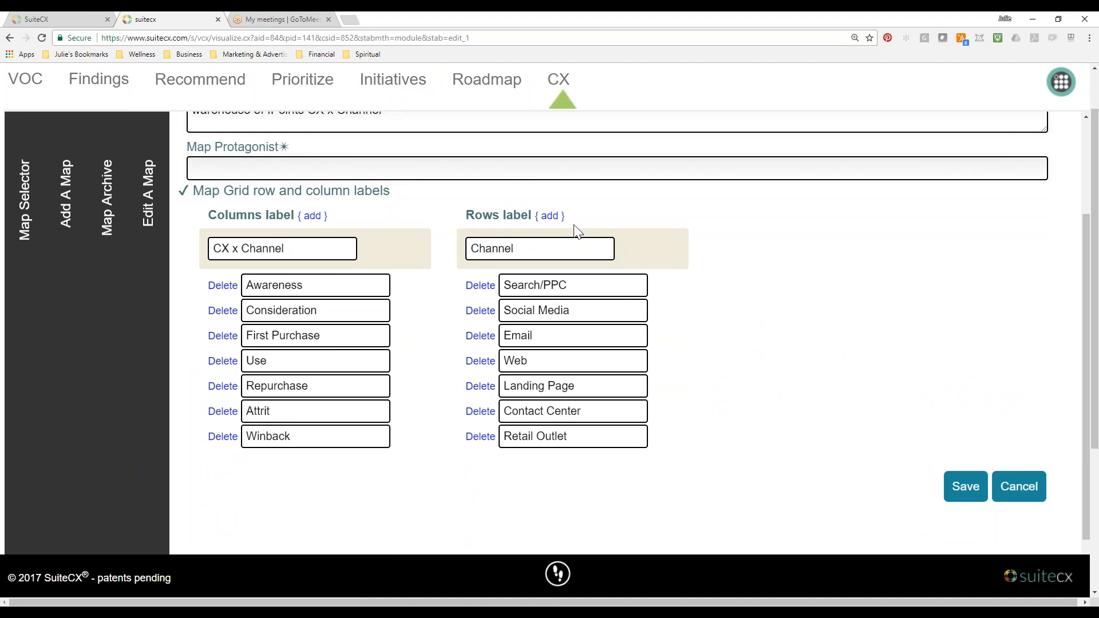
left_click(312, 216)
left_click(294, 464)
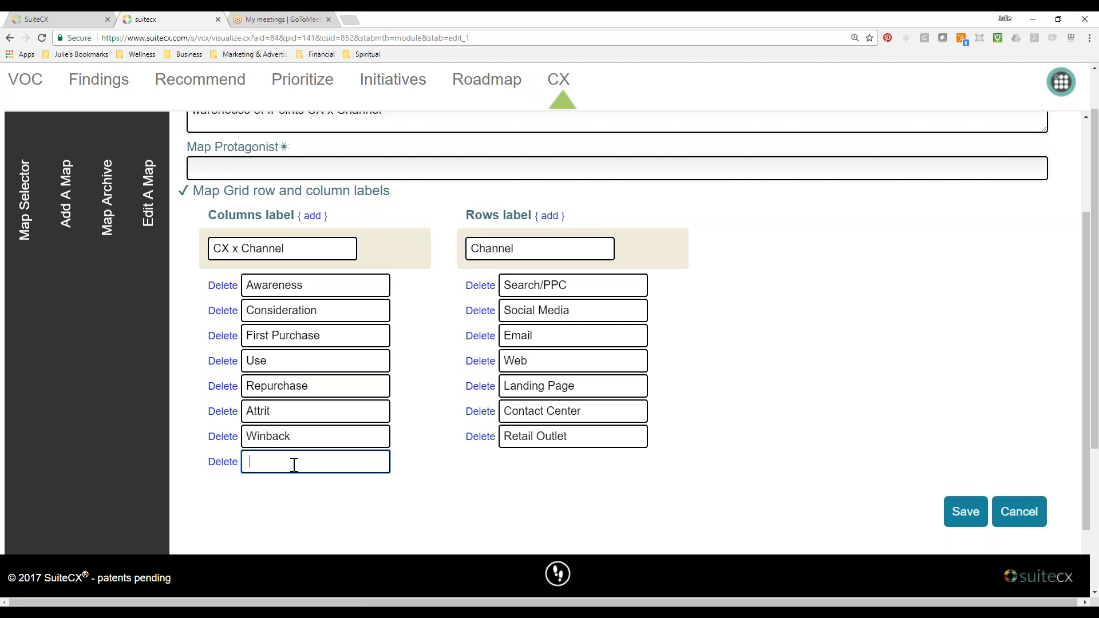
type("New Column")
Swap the Consideration and First Purchase column labels so that First Purchase follows Awareness.
left_click_drag(331, 316, 207, 310)
key("ctrl+x")
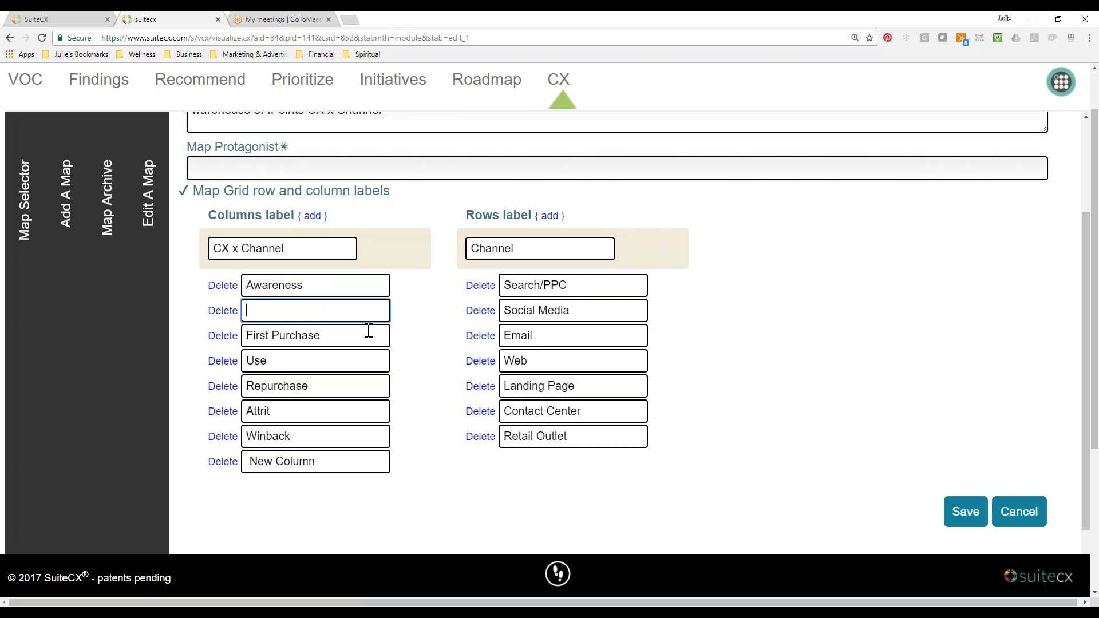
left_click_drag(356, 335, 236, 336)
key("ctrl+v")
left_click(280, 312)
type("First Purchase")
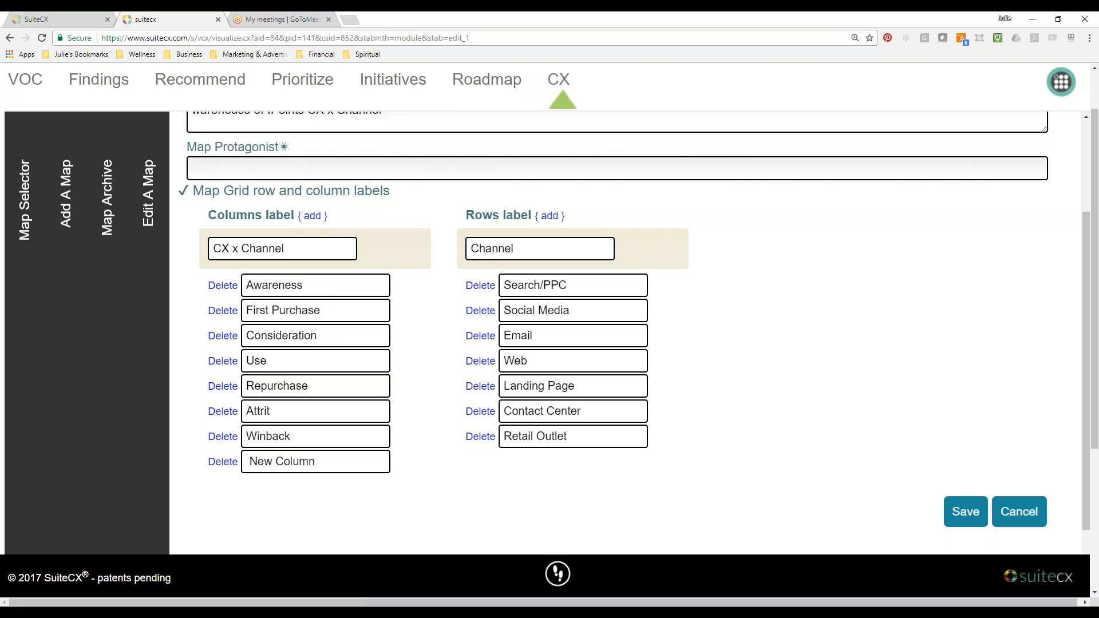
Add a row label named "YouTube" after Retail Outlet and save the map changes.
scroll(538, 145, "down", 1)
left_click(554, 160)
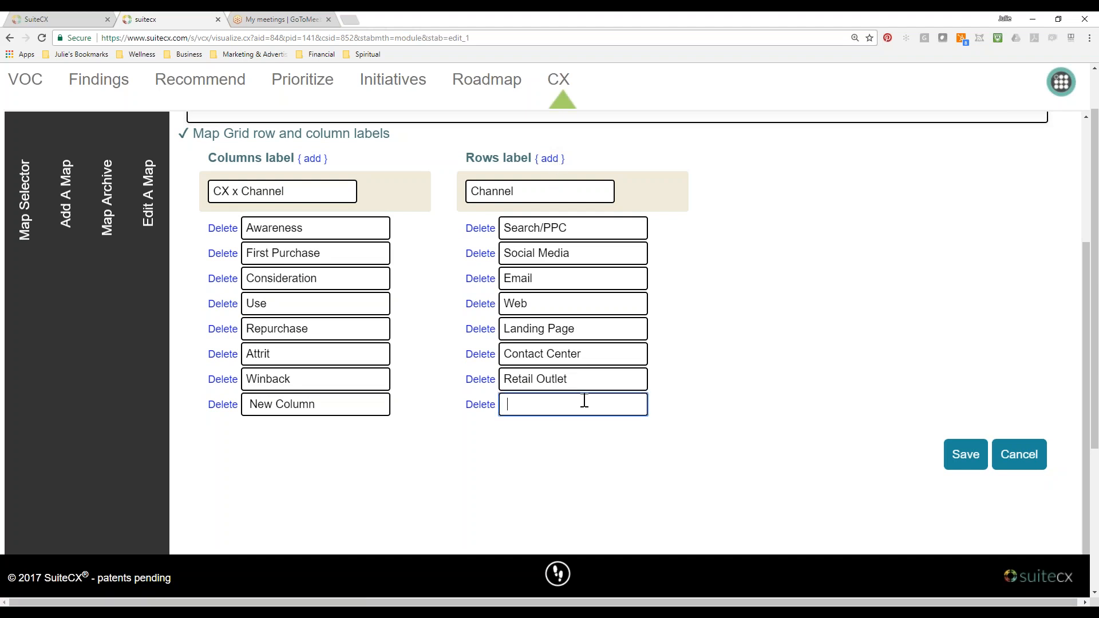
type("YouTube")
left_click(966, 457)
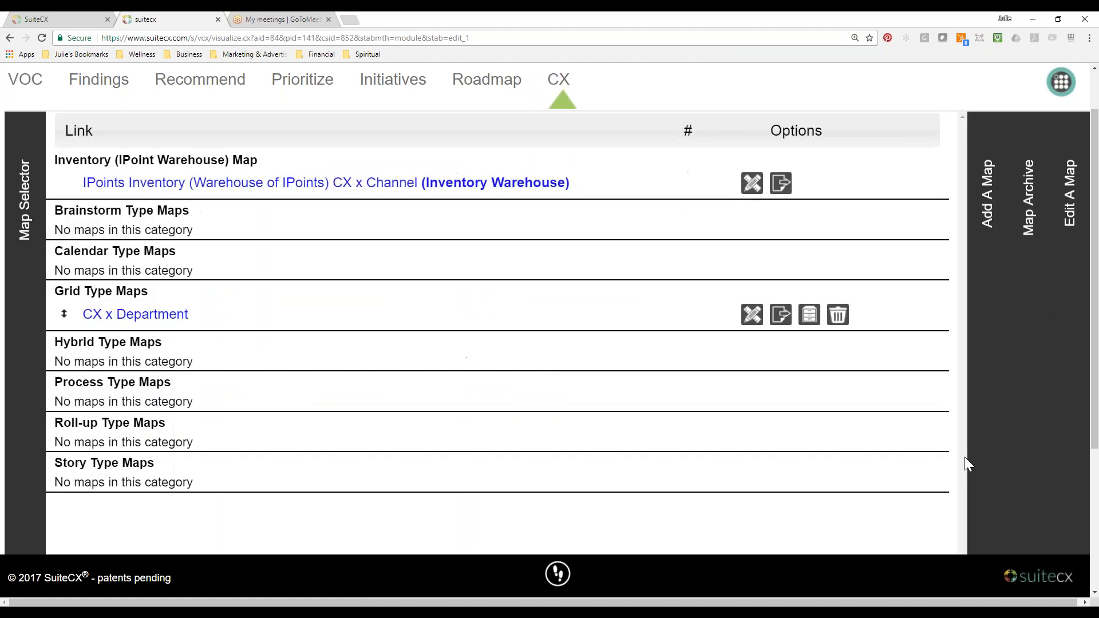
Open the IPoints Inventory CX x Channel map and review its edited columns and rows.
left_click(361, 188)
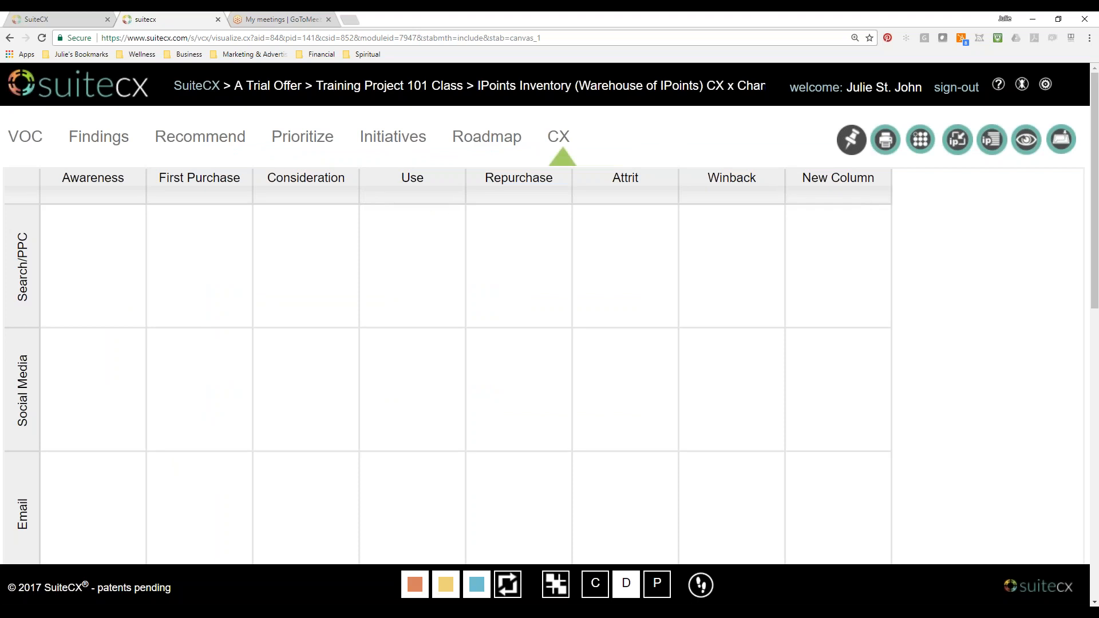
scroll(332, 365, "down", 10)
scroll(332, 365, "down", 1)
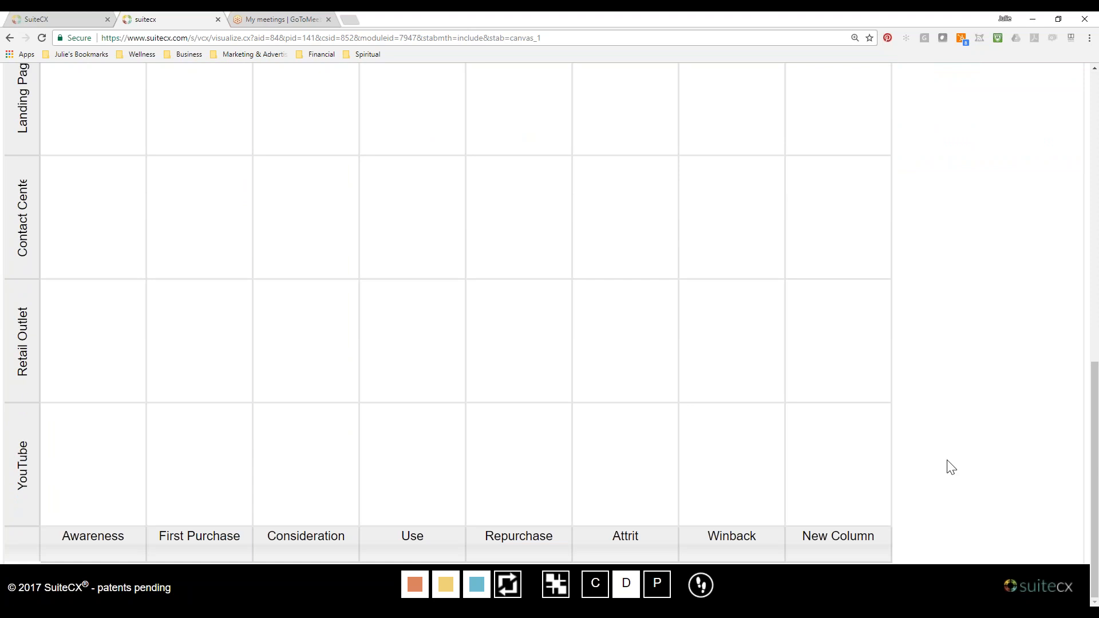
scroll(952, 468, "up", 11)
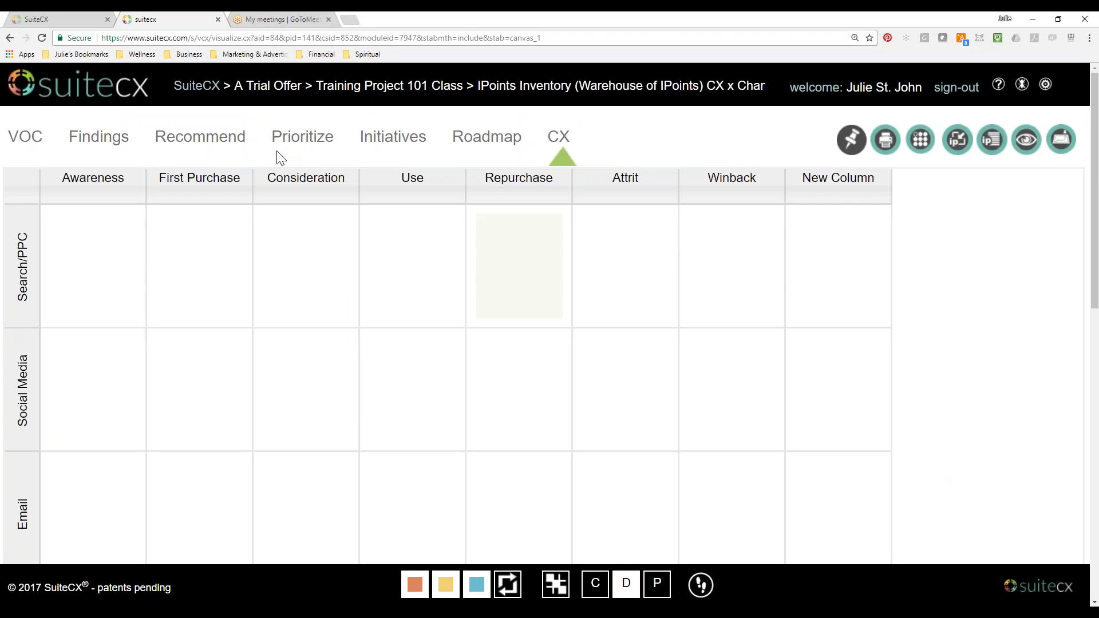
Go back to the A Trial Offer project list and open New Project for 101 Class.
left_click(46, 12)
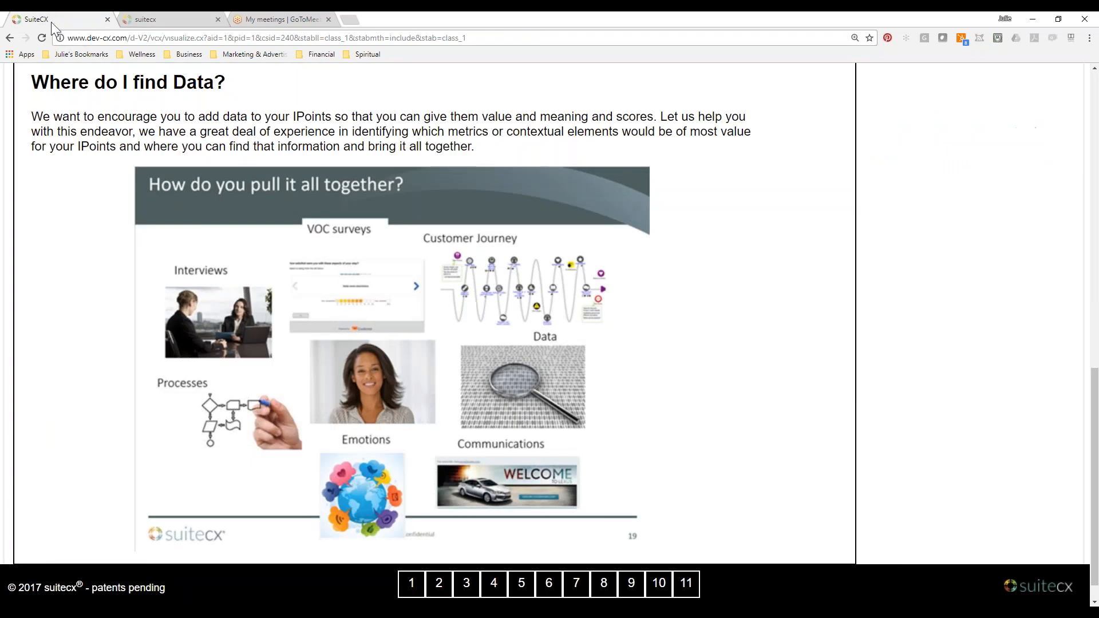
left_click(170, 19)
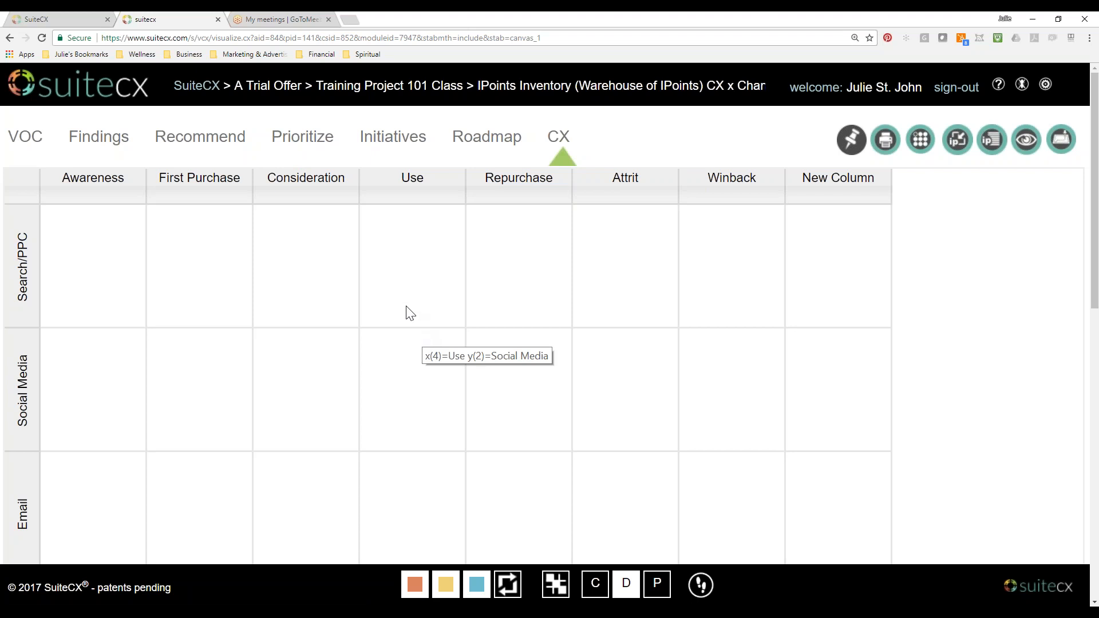
left_click(272, 86)
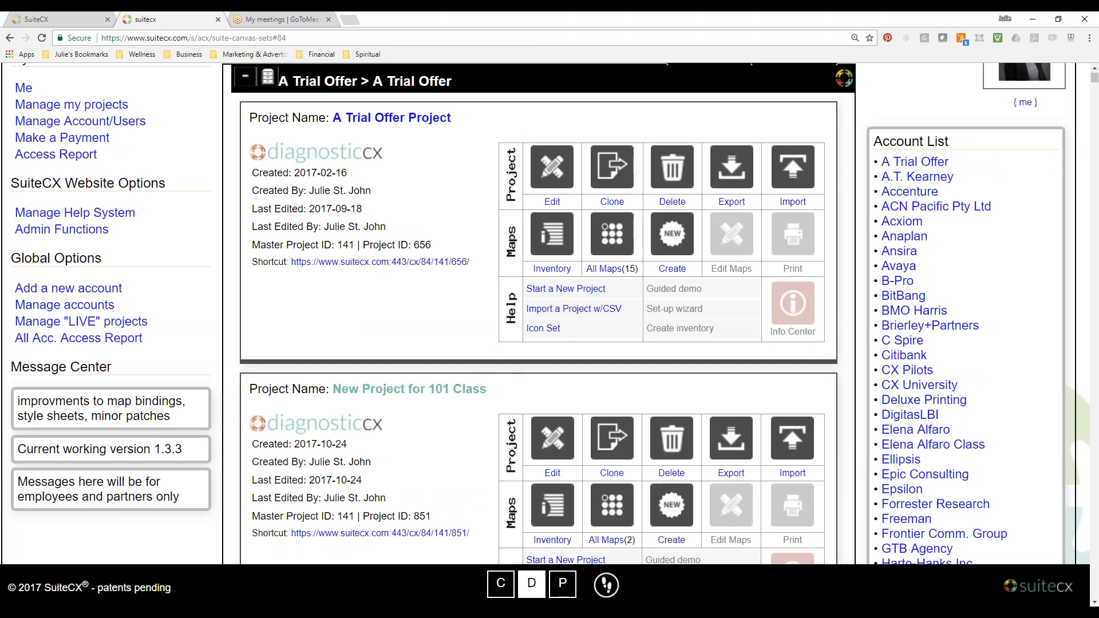
scroll(401, 390, "down", 3)
left_click(409, 217)
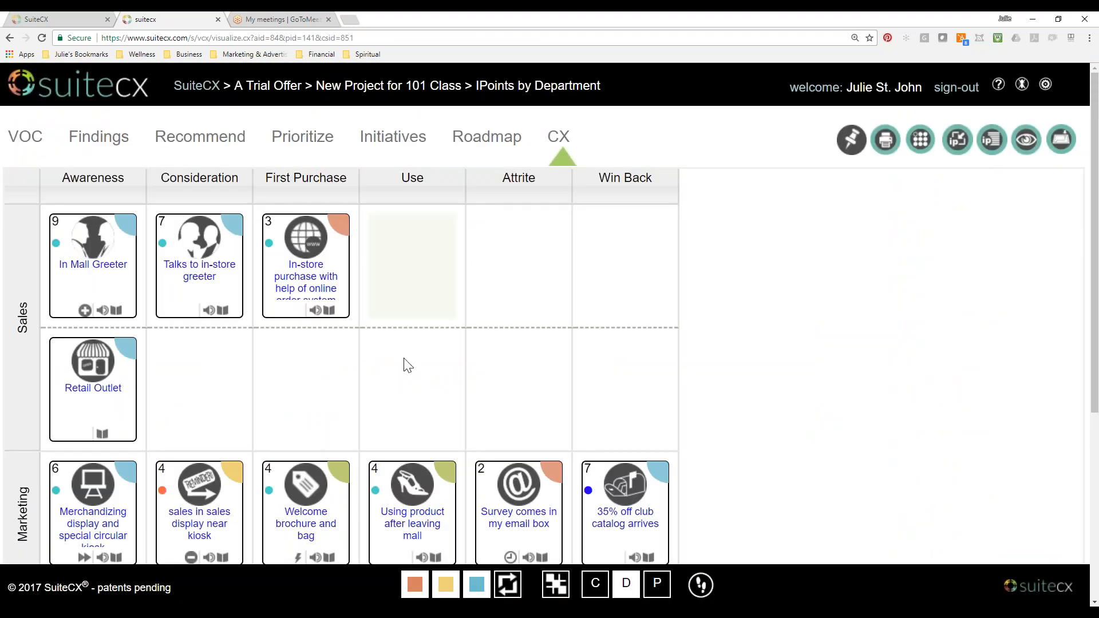
Move the Talks to in-store greeter card to Use and the In-store purchase card to Consideration in the Sales row.
scroll(507, 384, "down", 4)
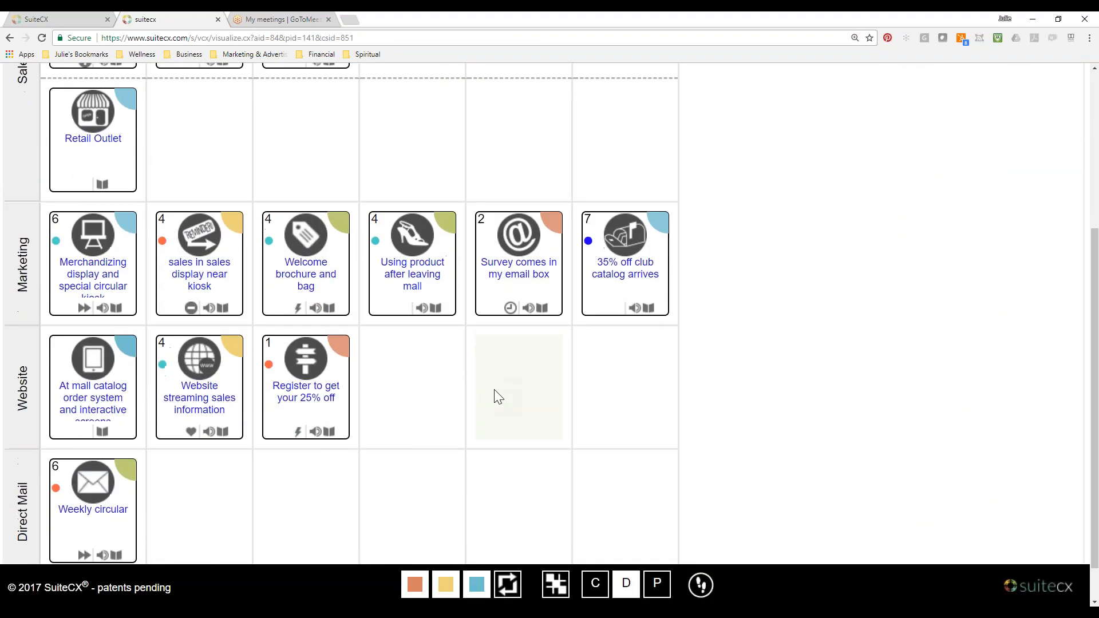
scroll(498, 397, "up", 4)
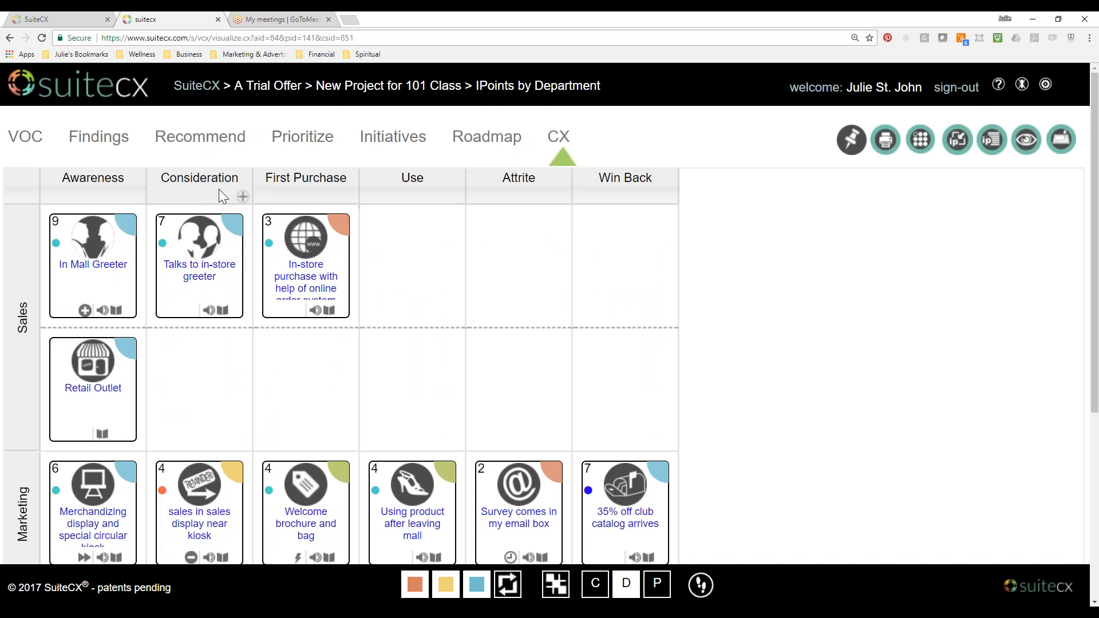
scroll(319, 307, "down", 5)
scroll(319, 312, "up", 5)
scroll(314, 191, "down", 3)
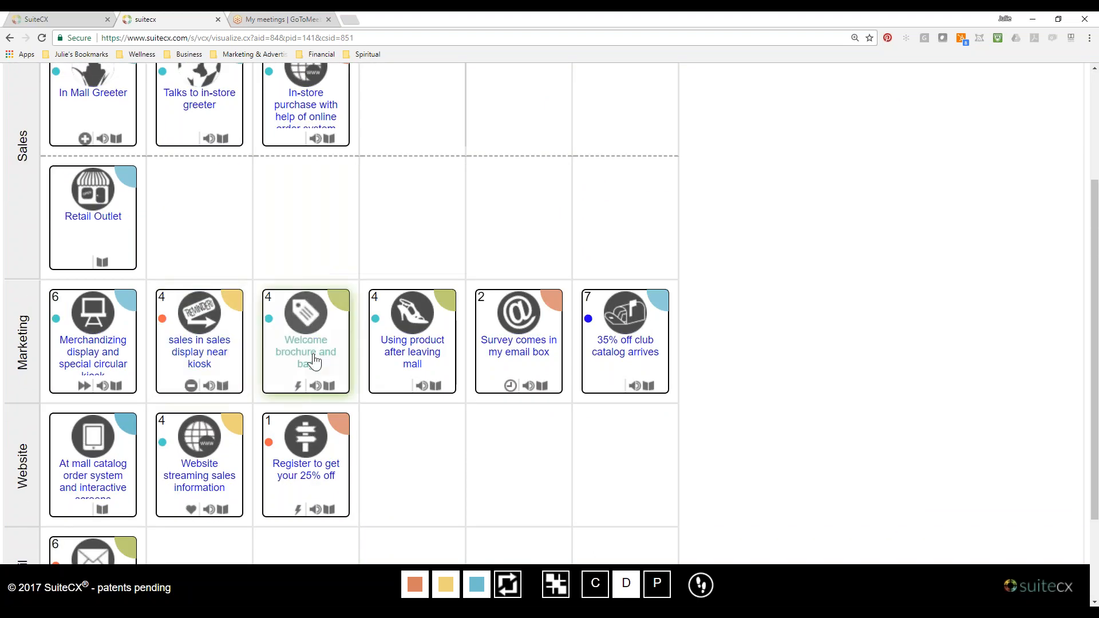
scroll(321, 362, "up", 3)
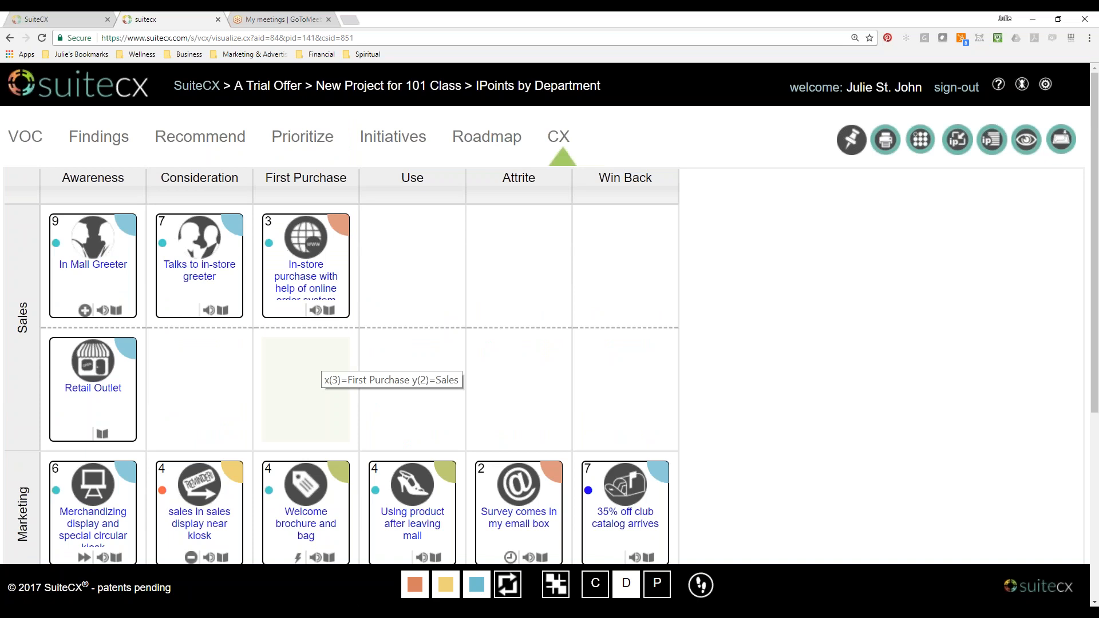
left_click_drag(228, 292, 437, 287)
left_click_drag(306, 269, 284, 164)
Swap the Marketing row's sales display and Welcome brochure cards between the Consideration and First Purchase columns.
scroll(198, 275, "down", 4)
left_click_drag(321, 295, 213, 290)
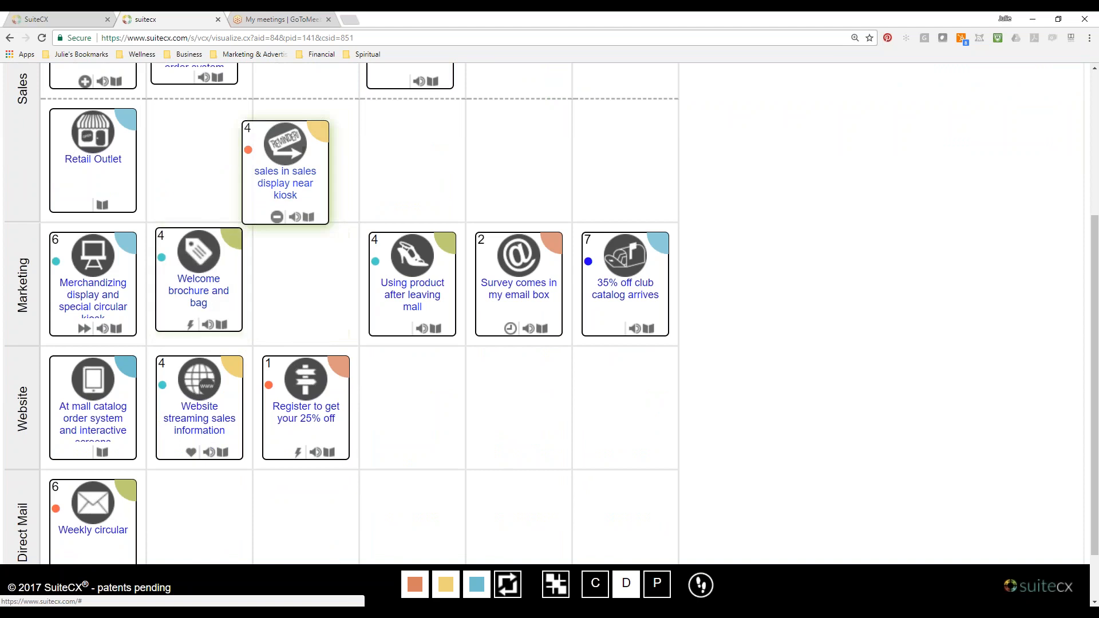
left_click_drag(285, 172, 302, 283)
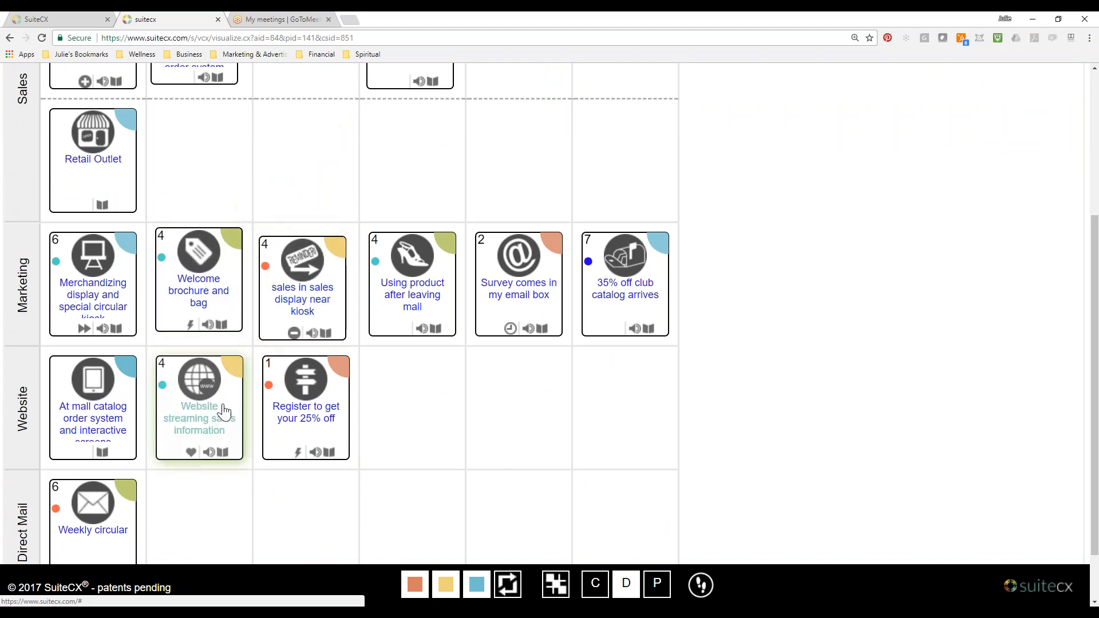
Swap the Website row's second and third cards and move Talks to in-store greeter into the third Sales column.
left_click_drag(224, 412, 465, 442)
left_click_drag(345, 406, 239, 405)
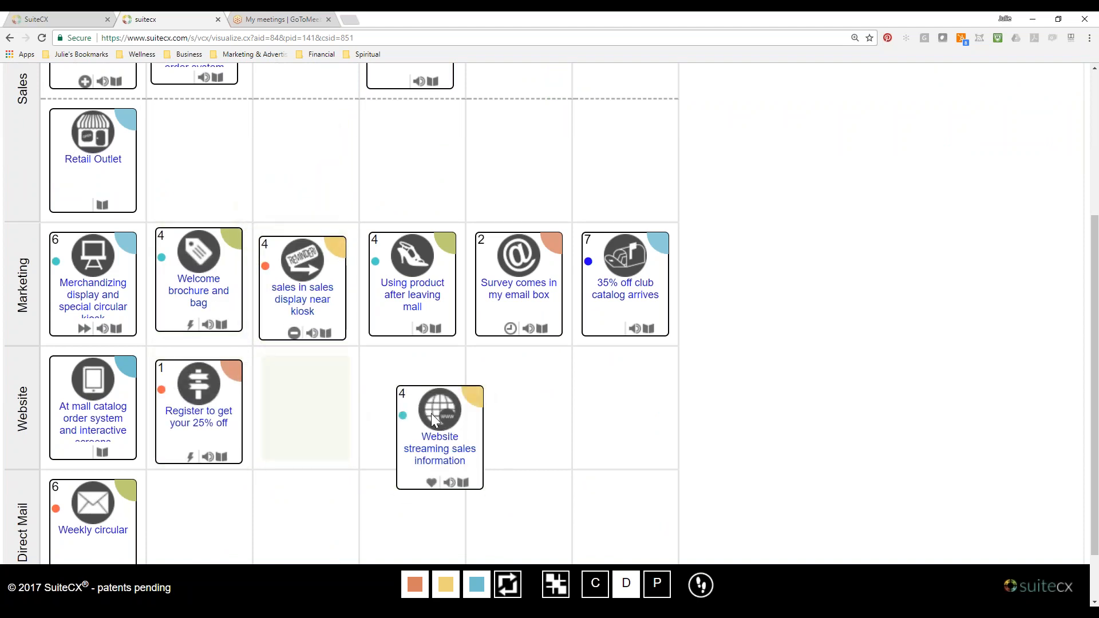
left_click_drag(483, 429, 338, 401)
scroll(337, 402, "up", 4)
left_click_drag(445, 303, 345, 299)
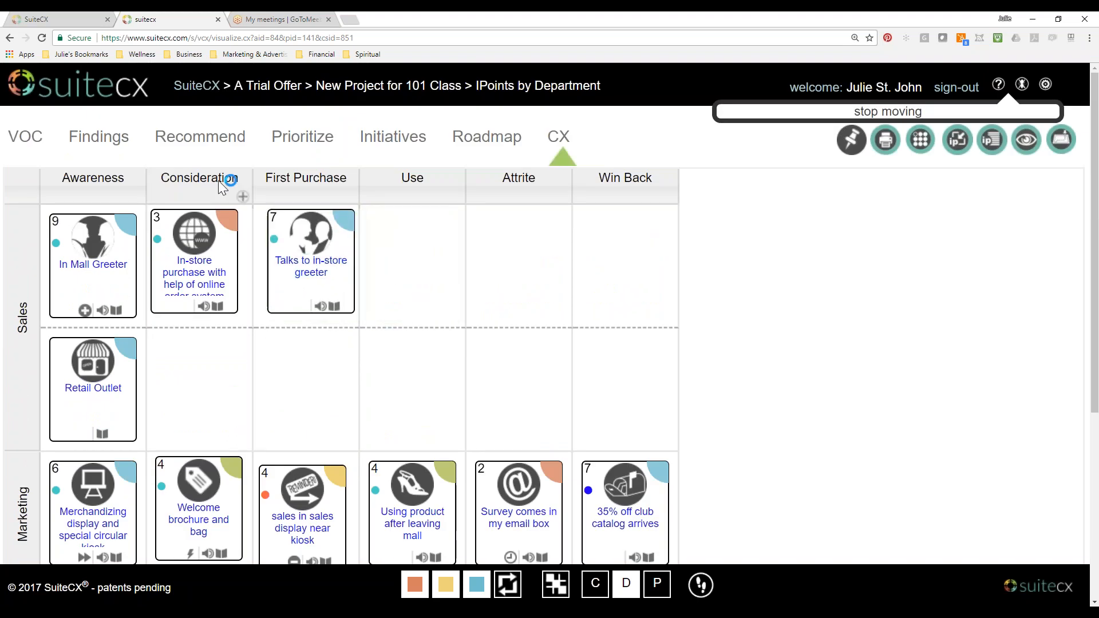
Retitle the grid's Consideration column as First Purchase.
left_click(240, 196)
left_click_drag(465, 246, 352, 255)
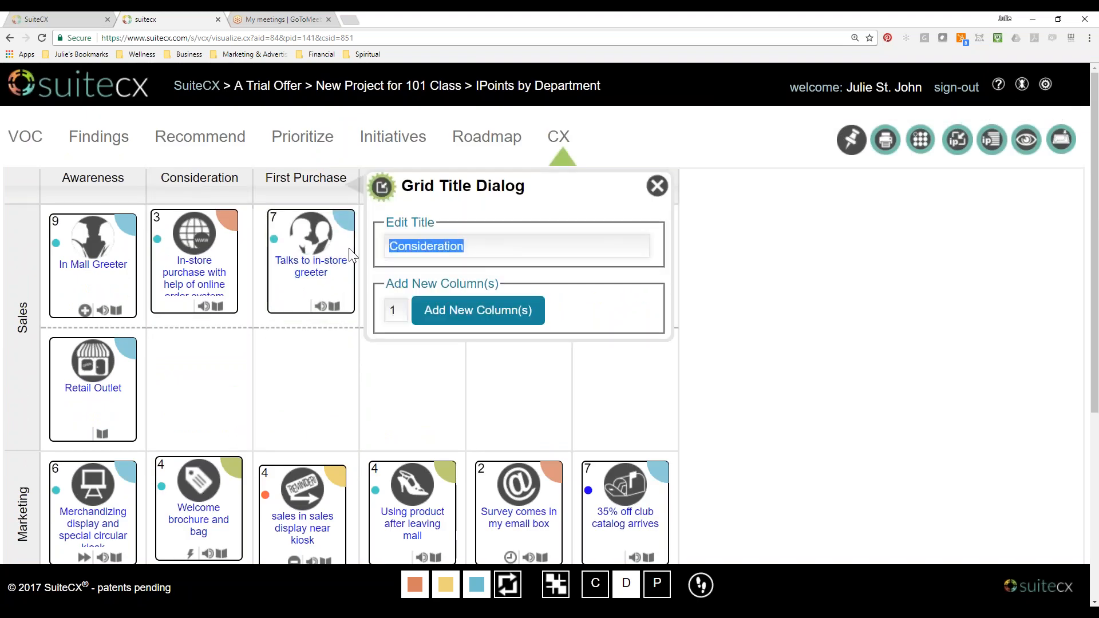
type("First Purchase")
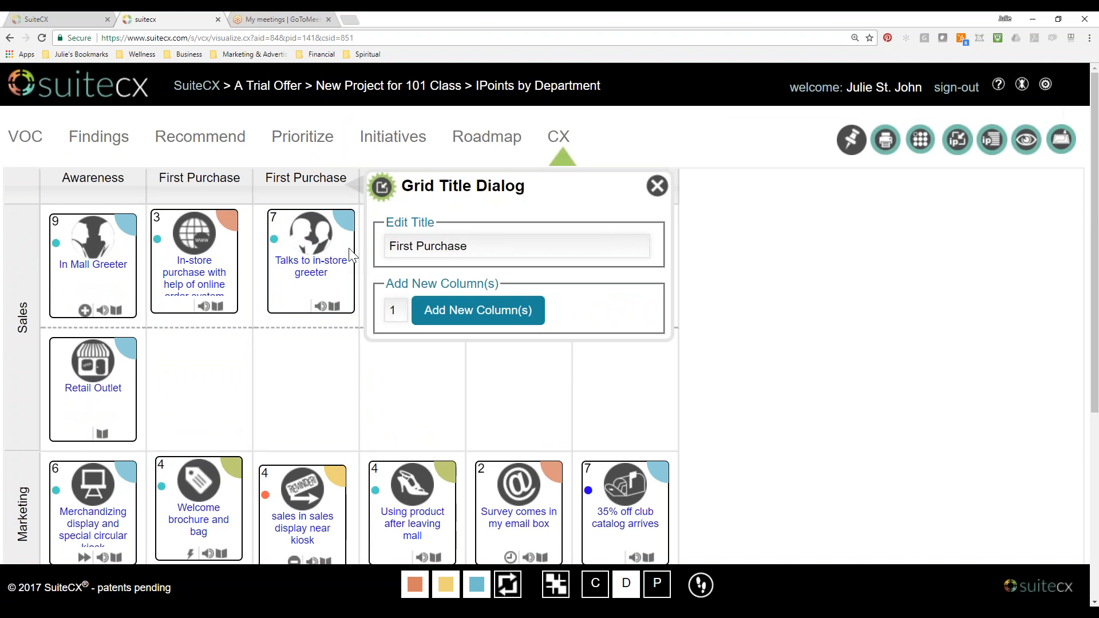
left_click(656, 186)
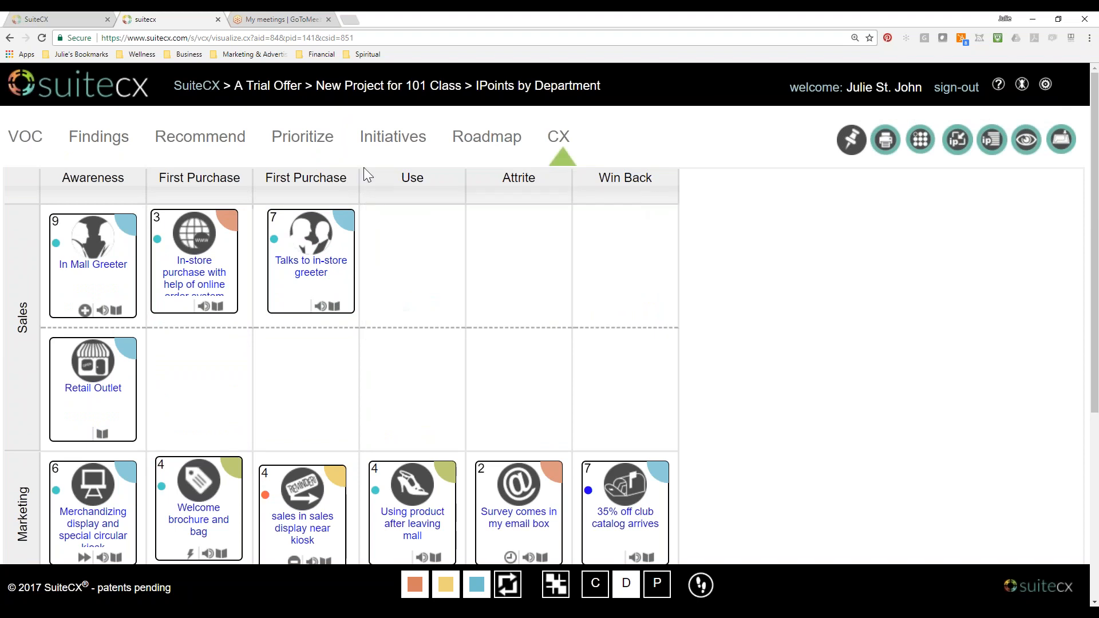
Retitle the third grid column as Consideration.
left_click(336, 186)
left_click_drag(602, 250, 438, 263)
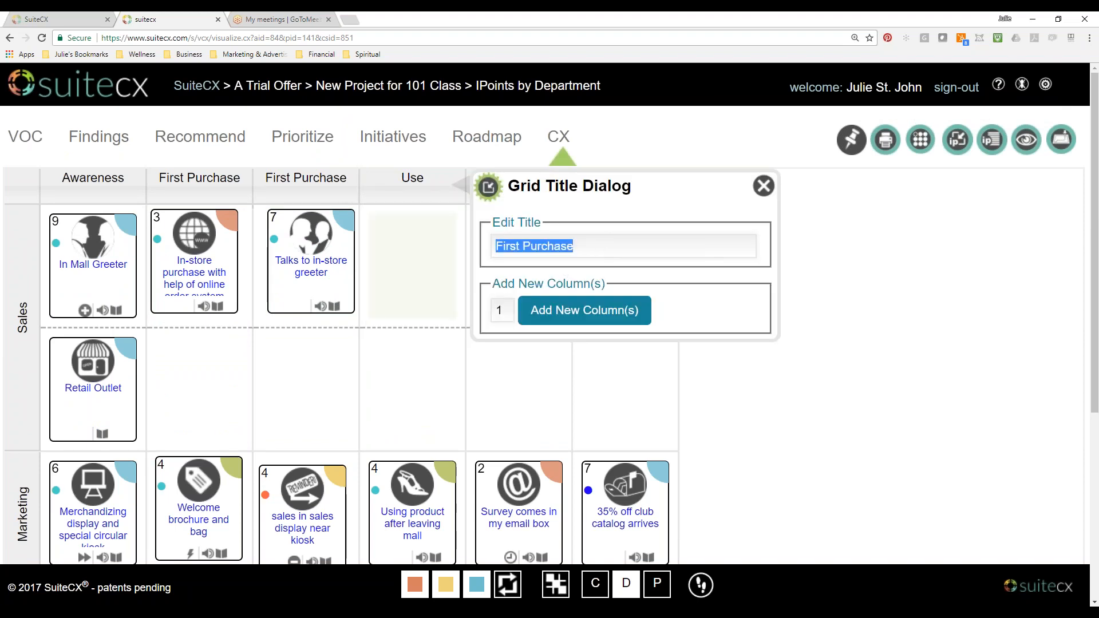
type("Consideration")
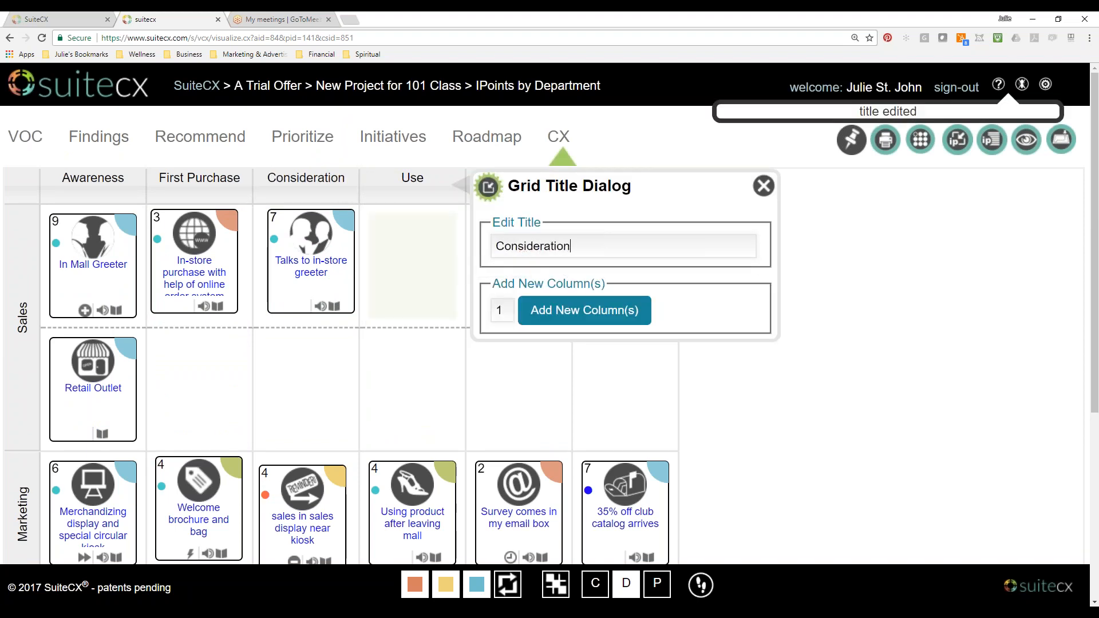
left_click(764, 185)
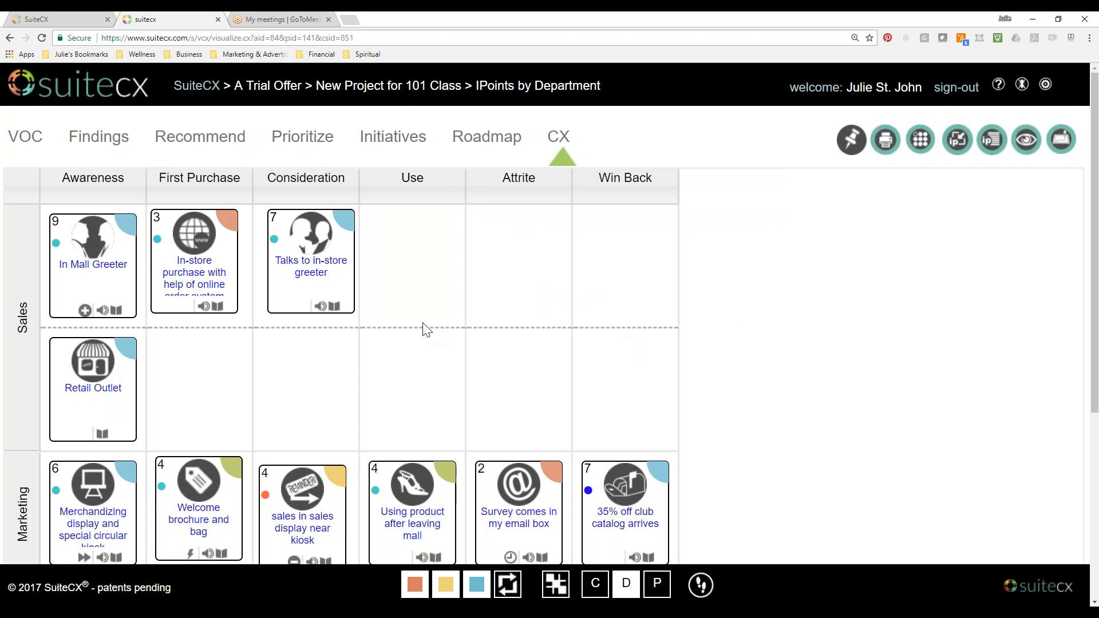
Adjust the positions of the Sales row's Talks to in-store greeter, In-store purchase and In Mall Greeter cards within their cells.
left_click_drag(346, 245, 337, 249)
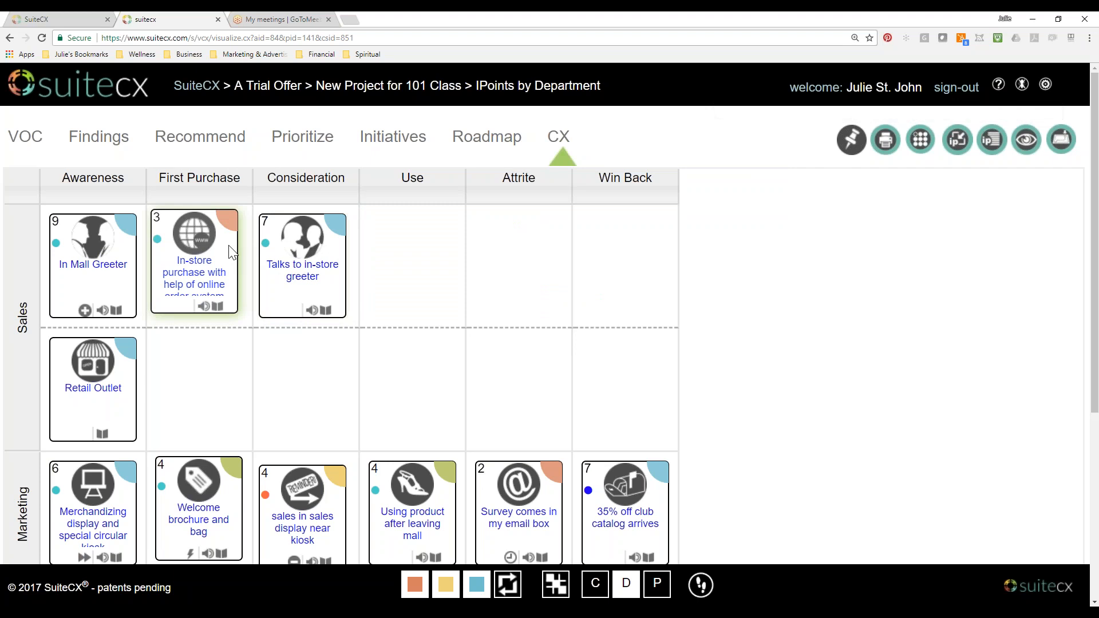
left_click_drag(229, 247, 233, 247)
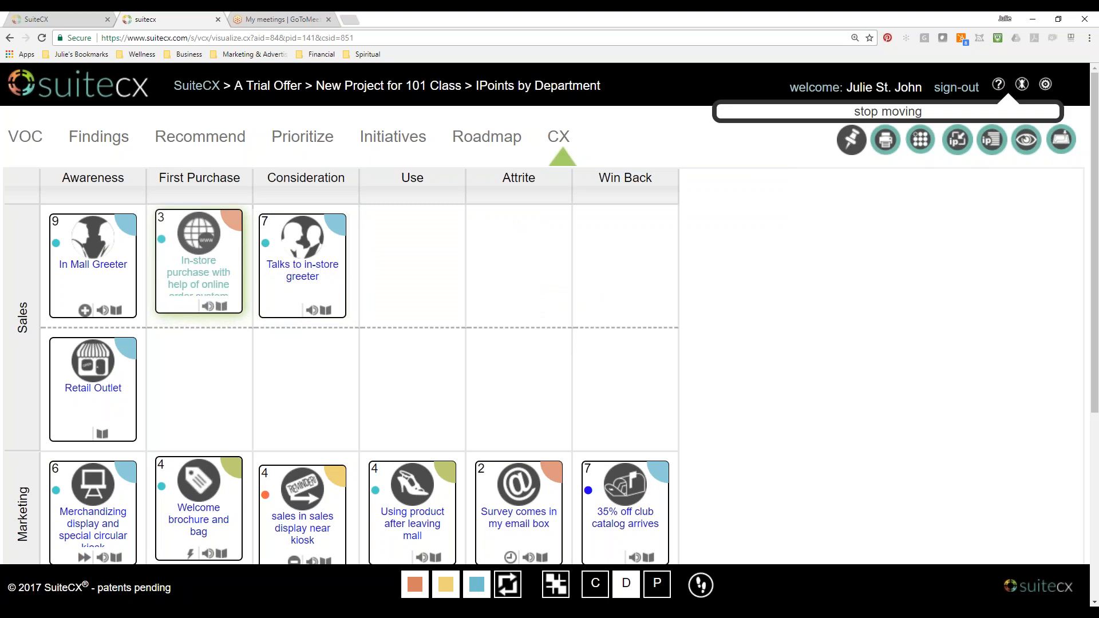
left_click_drag(128, 250, 133, 246)
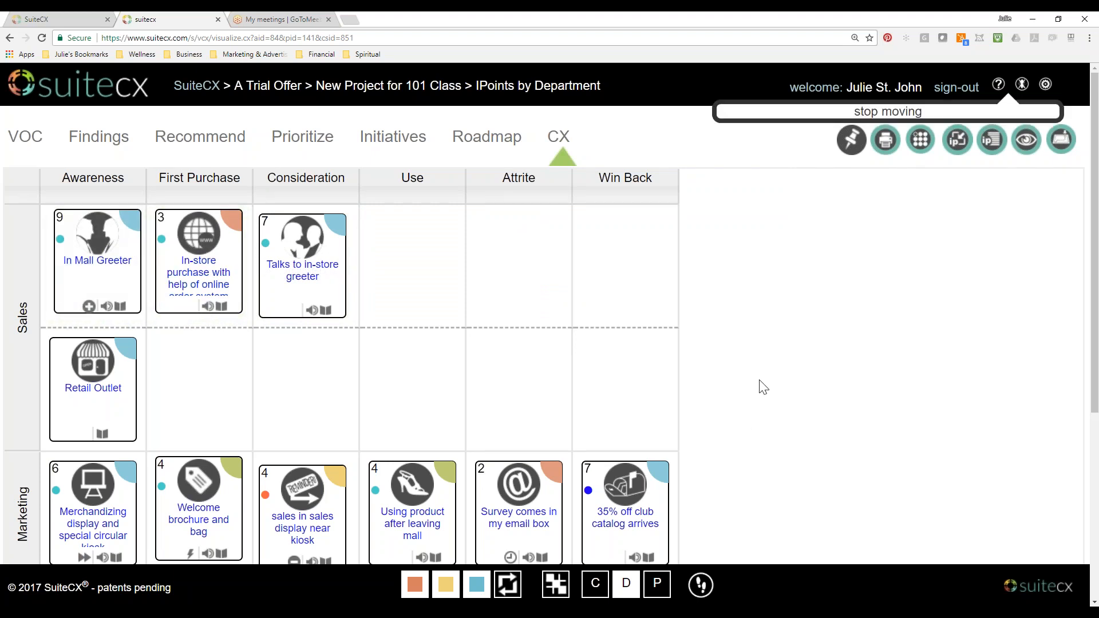
scroll(749, 435, "down", 3)
scroll(750, 435, "down", 2)
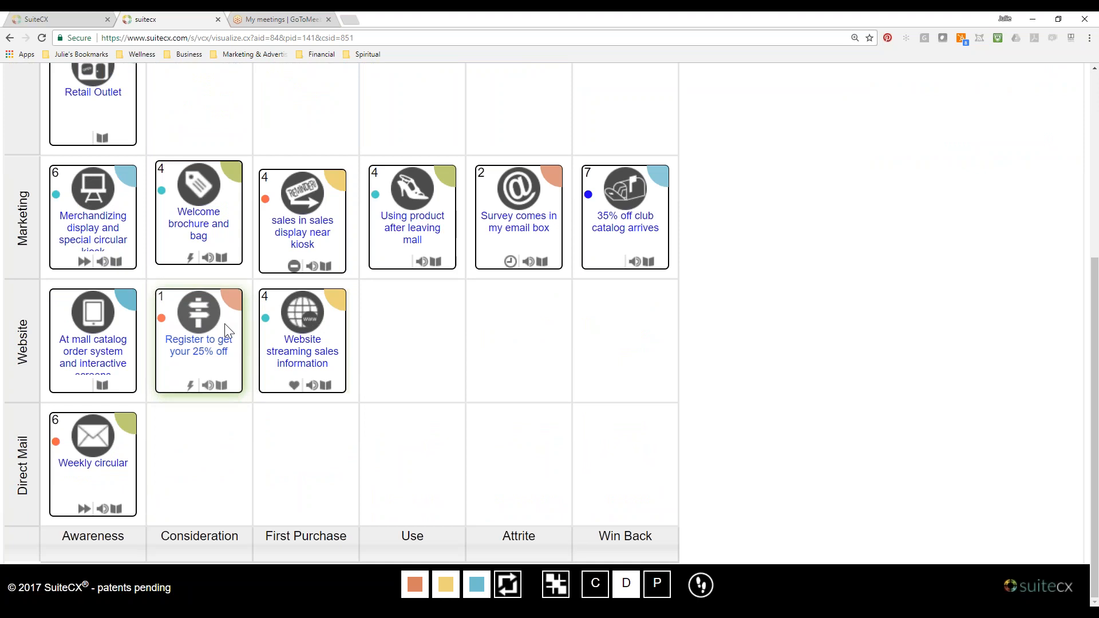
scroll(706, 486, "up", 5)
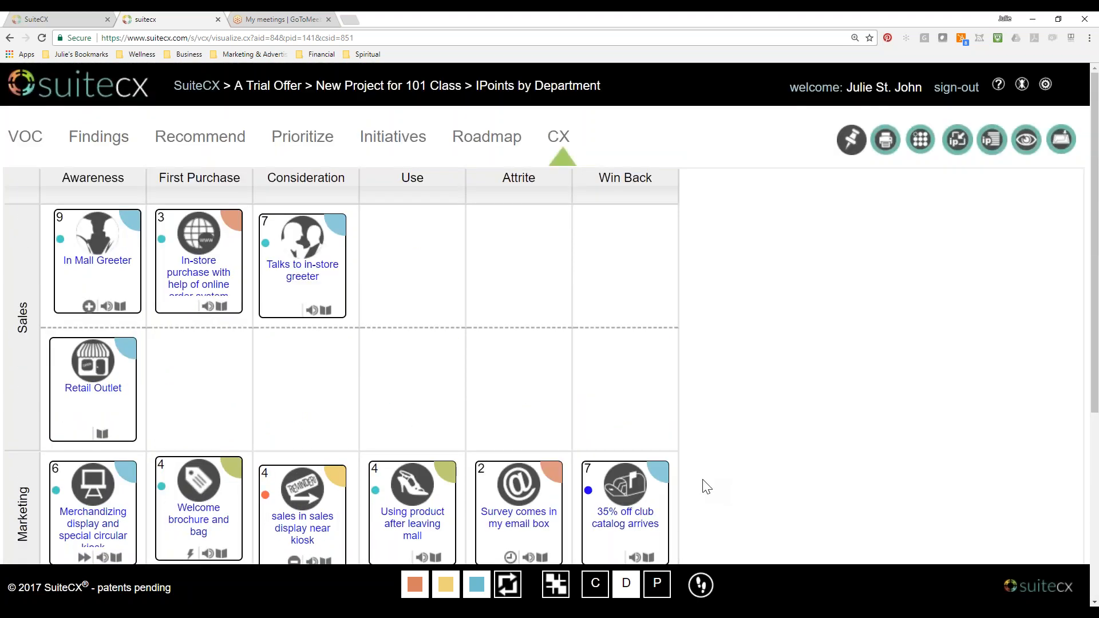
left_click(338, 252)
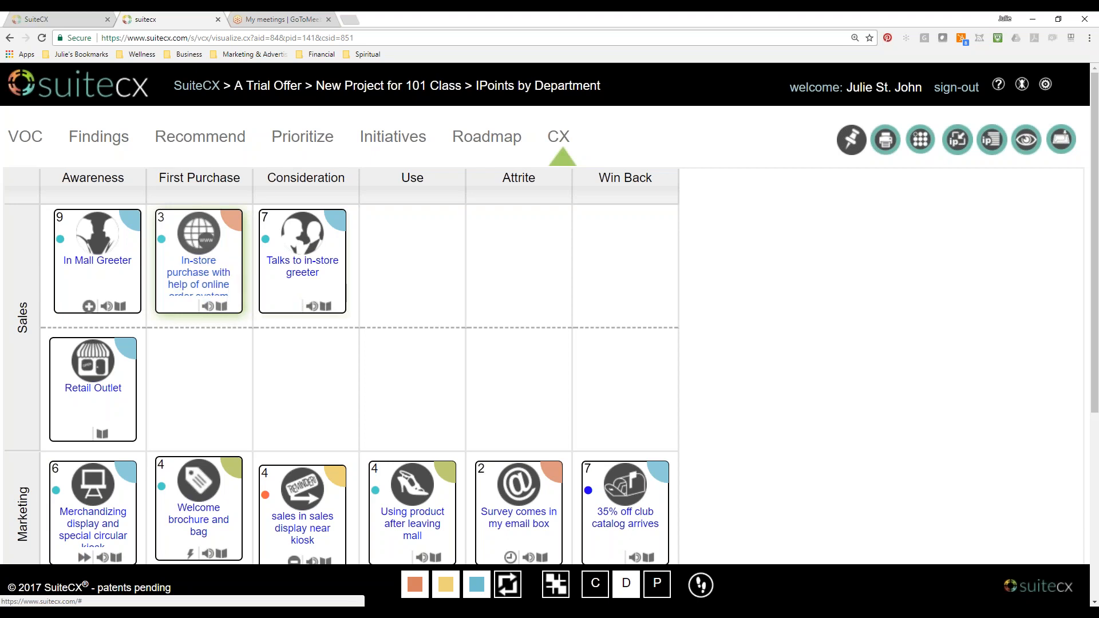
Move the In-store purchase card to Use and back to First Purchase, and realign the two greeter cards in the Sales row.
left_click_drag(228, 265, 438, 265)
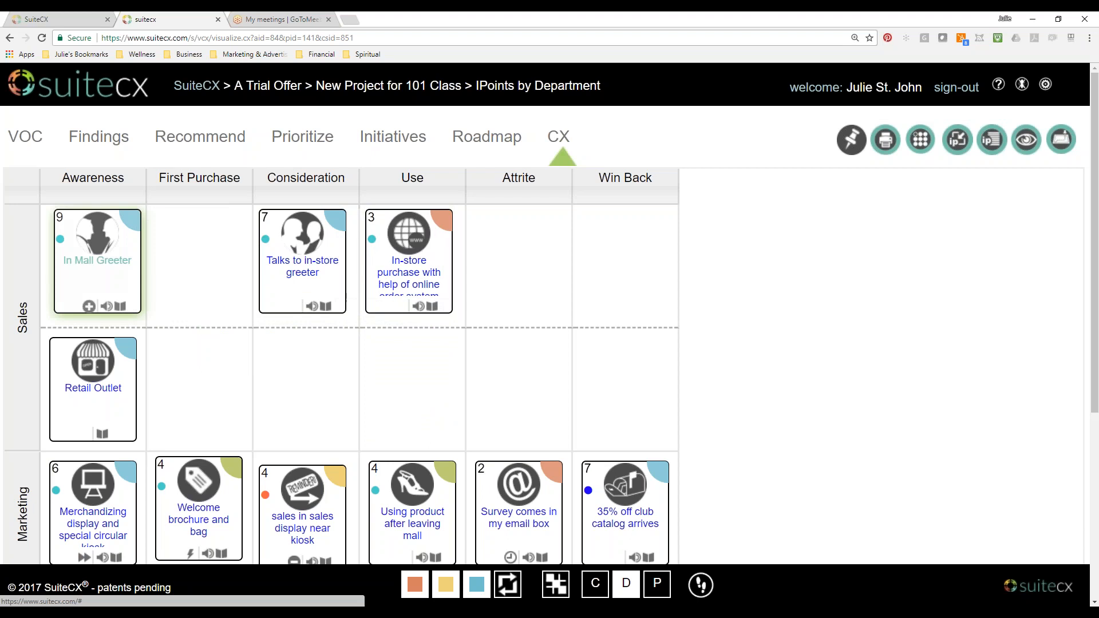
left_click_drag(122, 284, 62, 301)
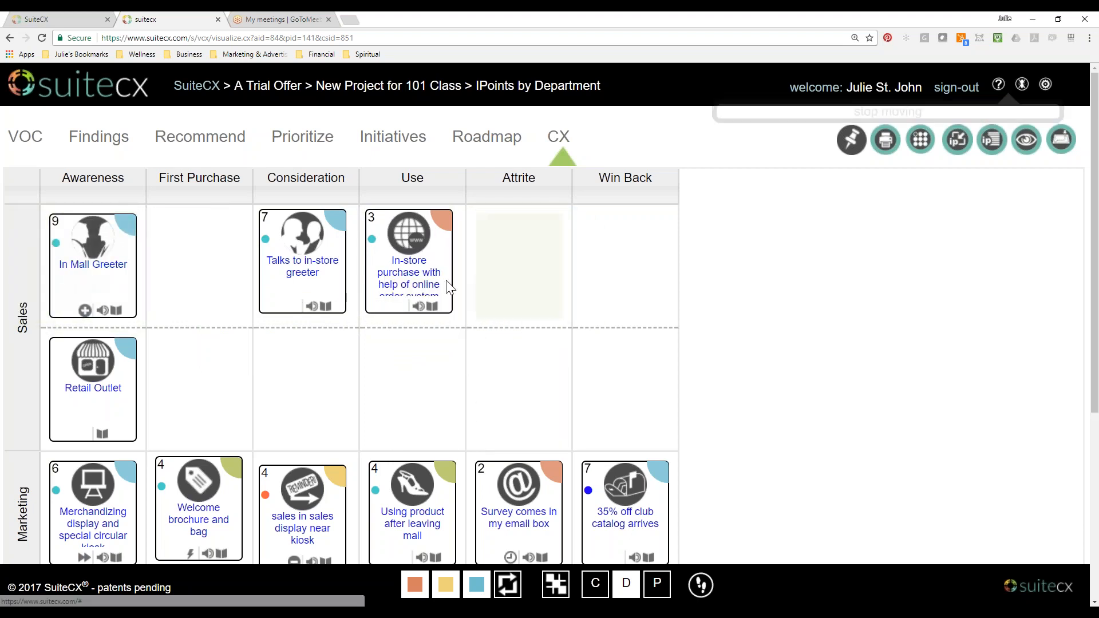
left_click_drag(448, 287, 232, 274)
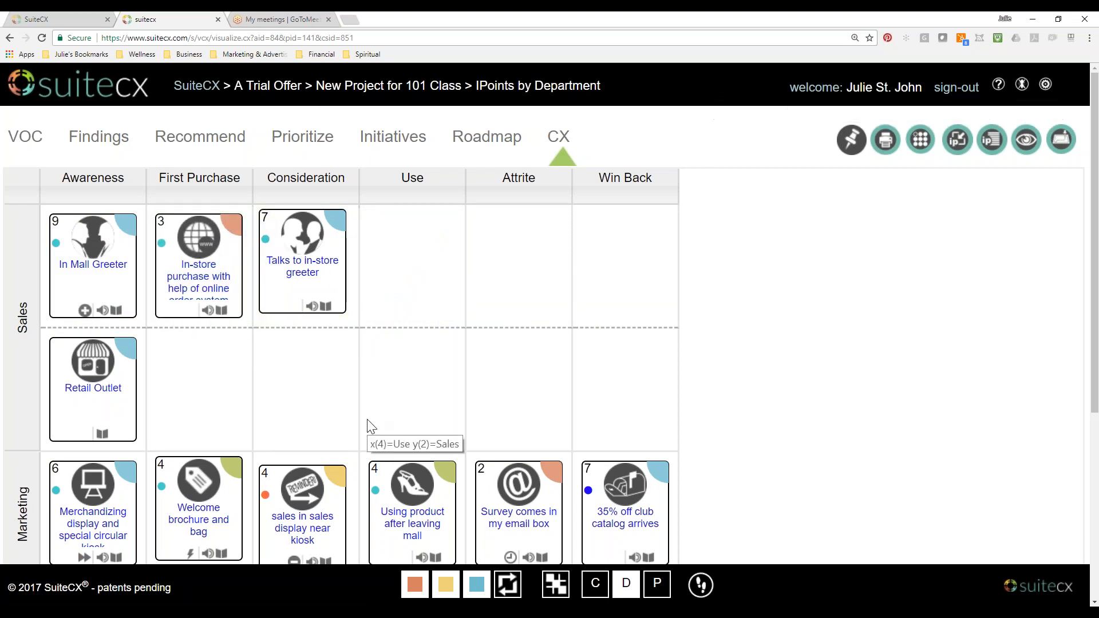
scroll(367, 427, "down", 6)
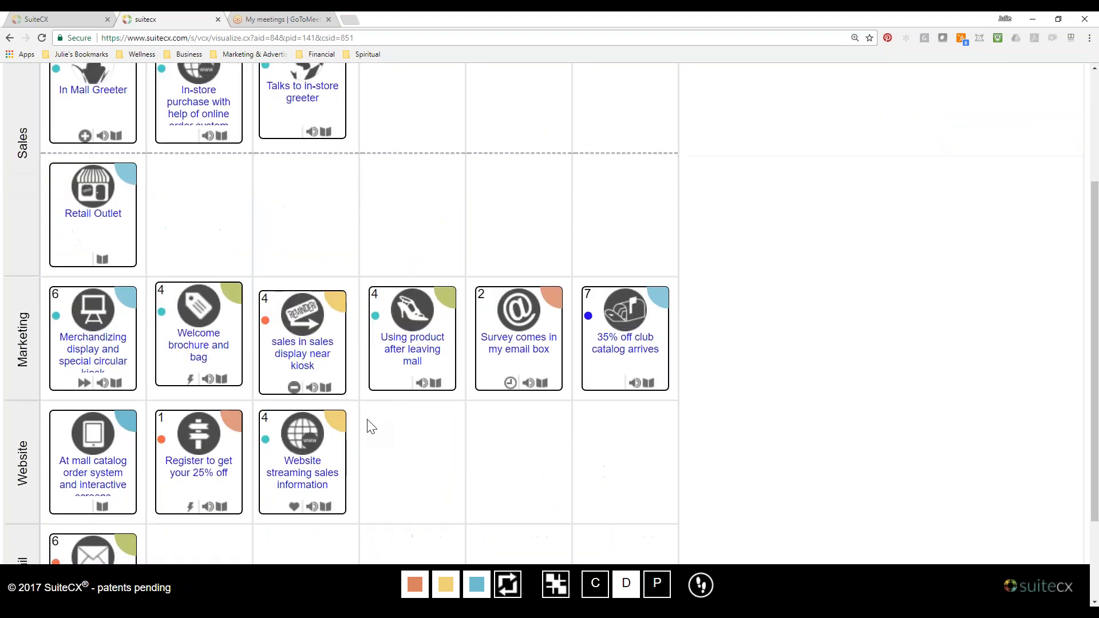
scroll(367, 426, "up", 5)
scroll(369, 427, "up", 2)
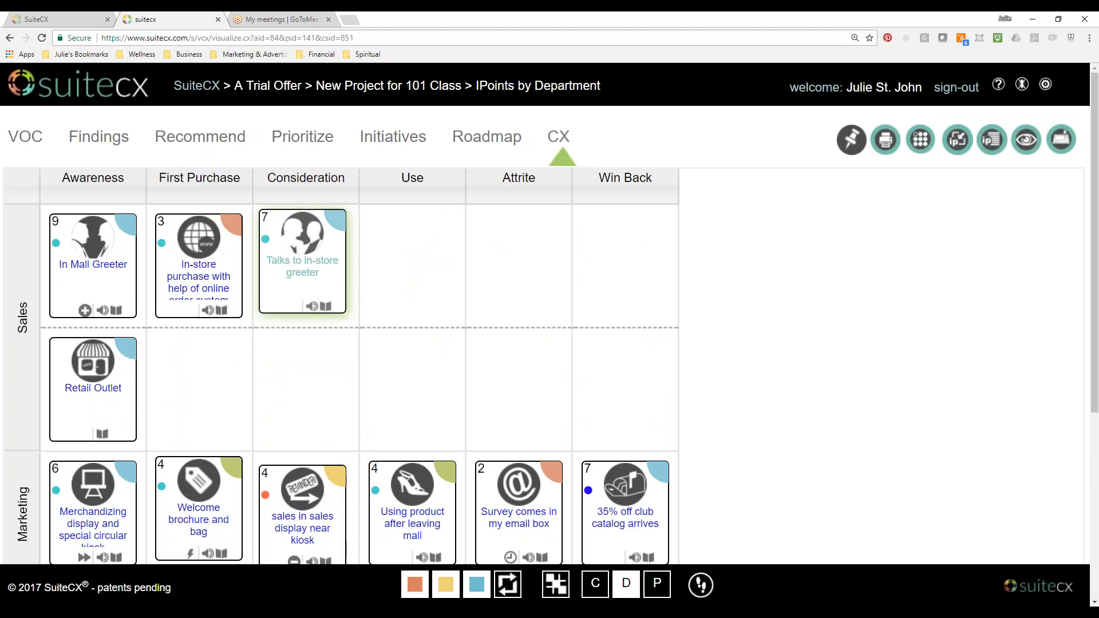
left_click_drag(336, 285, 337, 280)
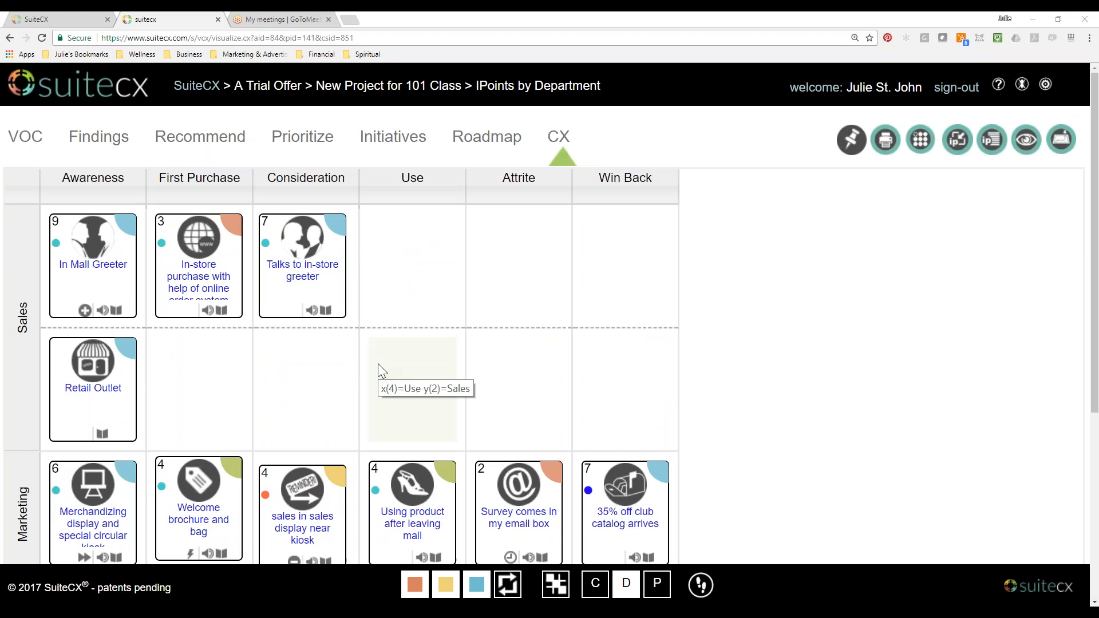
Return to the SuiteCX 101 classroom lesson on inventory and show its beginning with the task list.
scroll(378, 363, "down", 3)
scroll(379, 363, "down", 4)
scroll(379, 363, "up", 7)
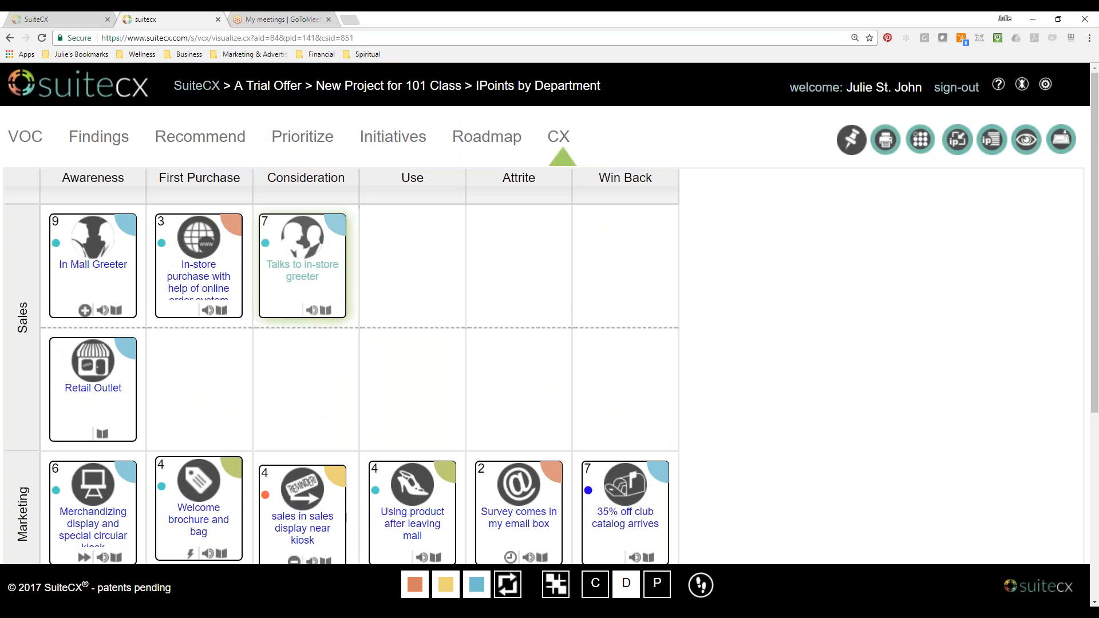
left_click(54, 18)
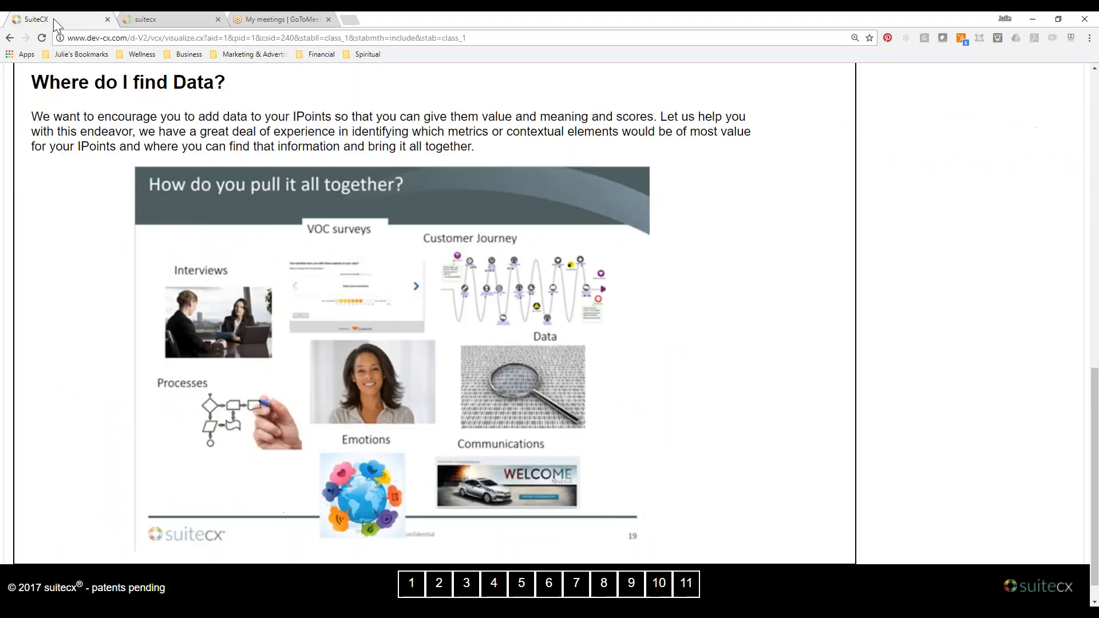
scroll(696, 393, "up", 15)
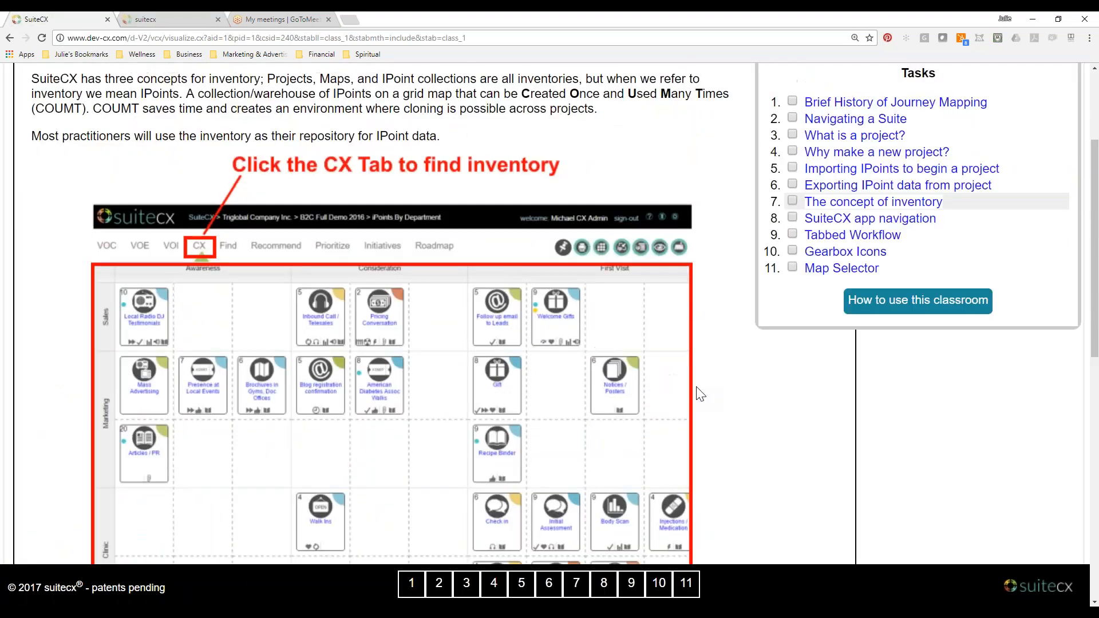
scroll(695, 393, "up", 5)
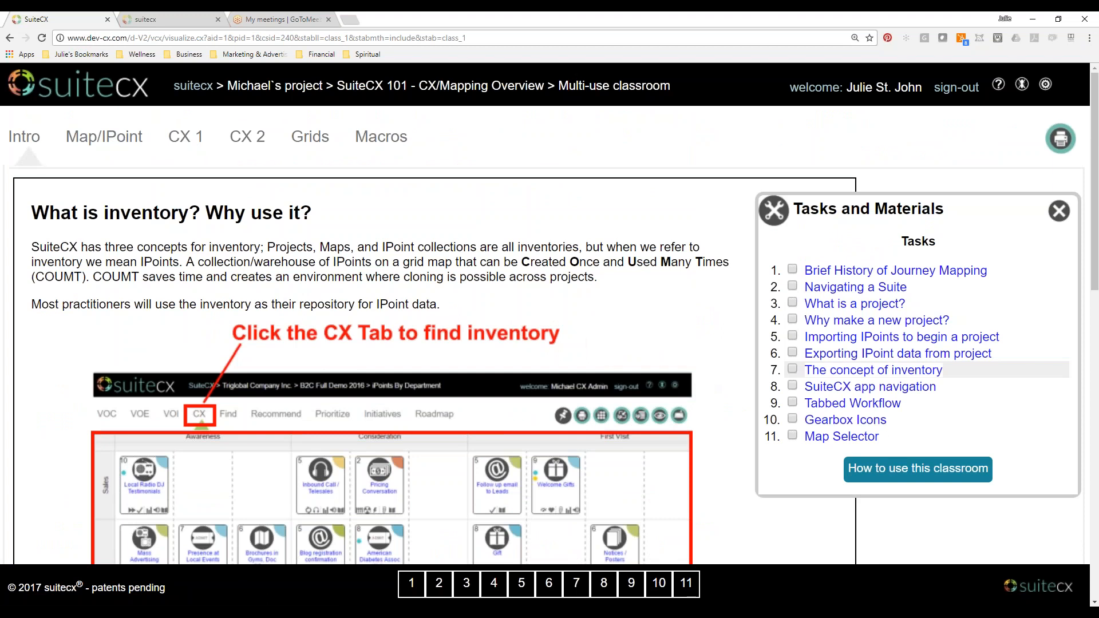
Add a column label named "RePurchase" after Win Back in the IPoints by Department map and save the map changes.
left_click(146, 19)
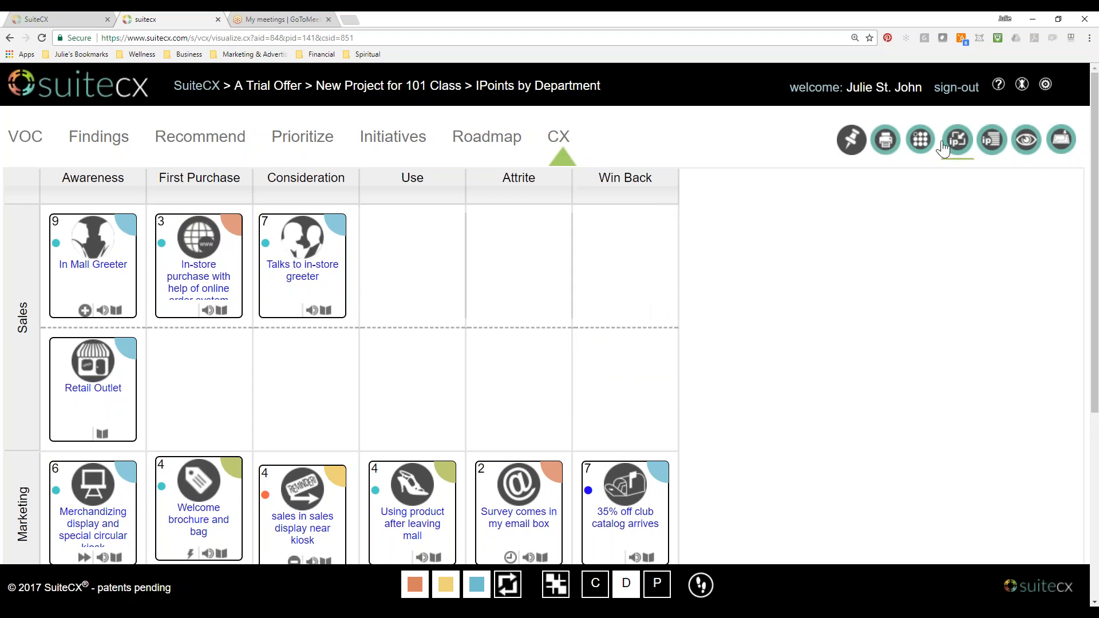
left_click(921, 139)
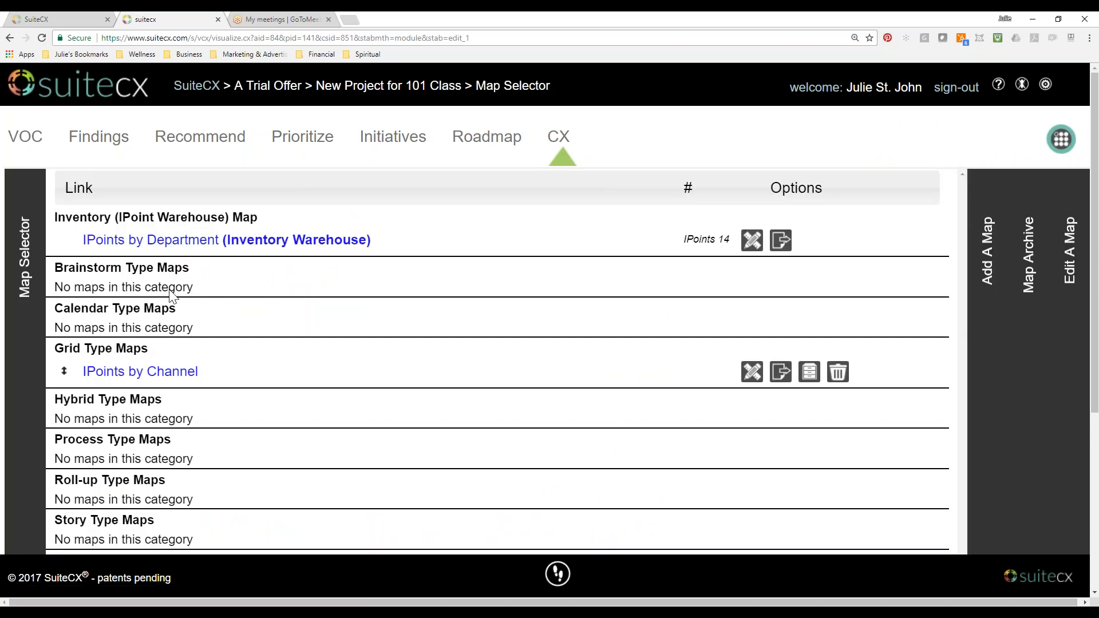
left_click(751, 240)
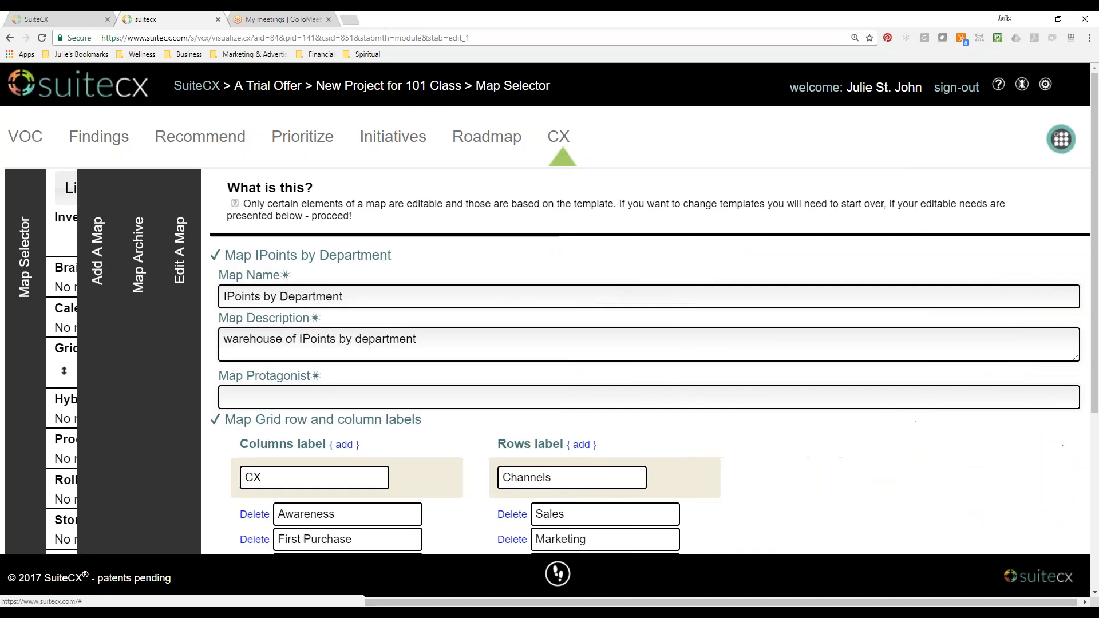
scroll(466, 419, "down", 4)
left_click(313, 216)
left_click(311, 434)
type("RePurchase")
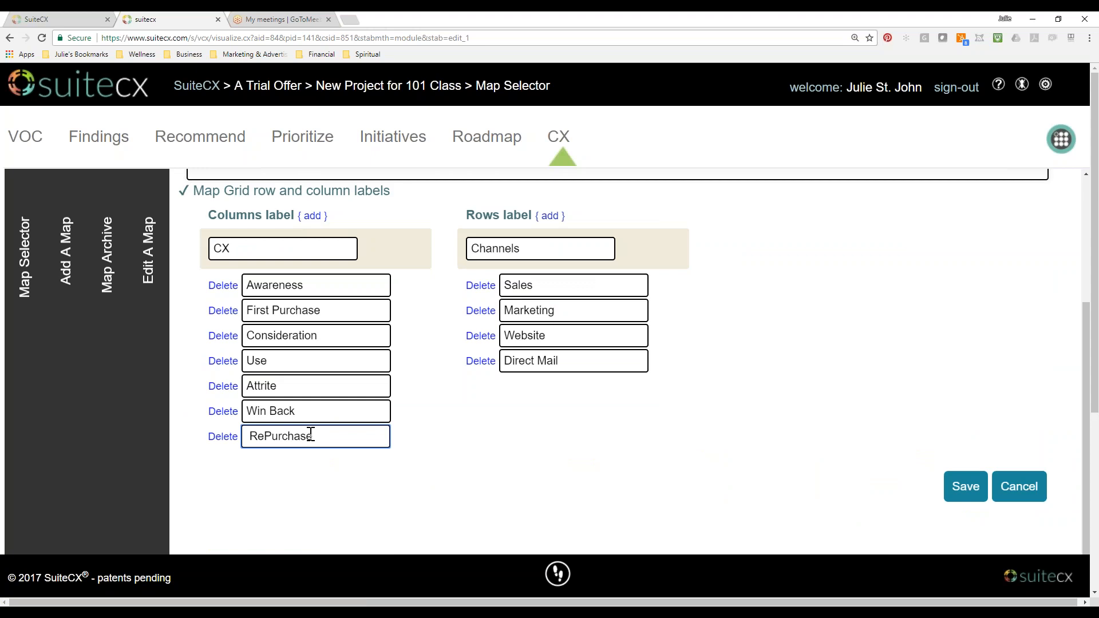
left_click(956, 490)
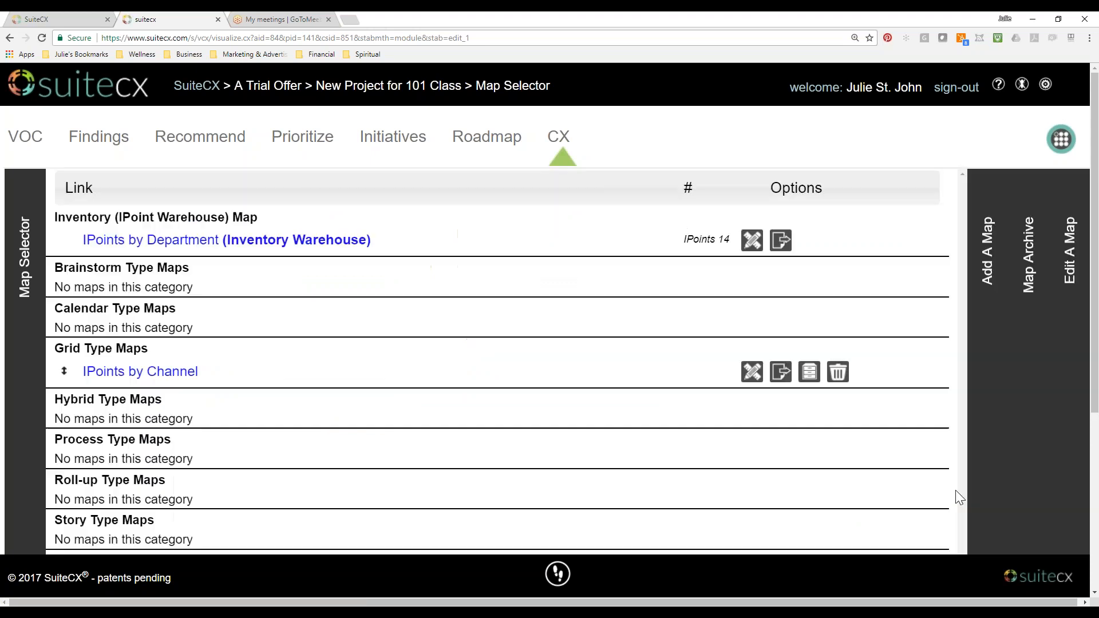
Open the IPoints by Department map, duplicate the Sales row's Talks to in-store greeter IPoint from Consideration, and place the copy under RePurchase.
left_click(326, 248)
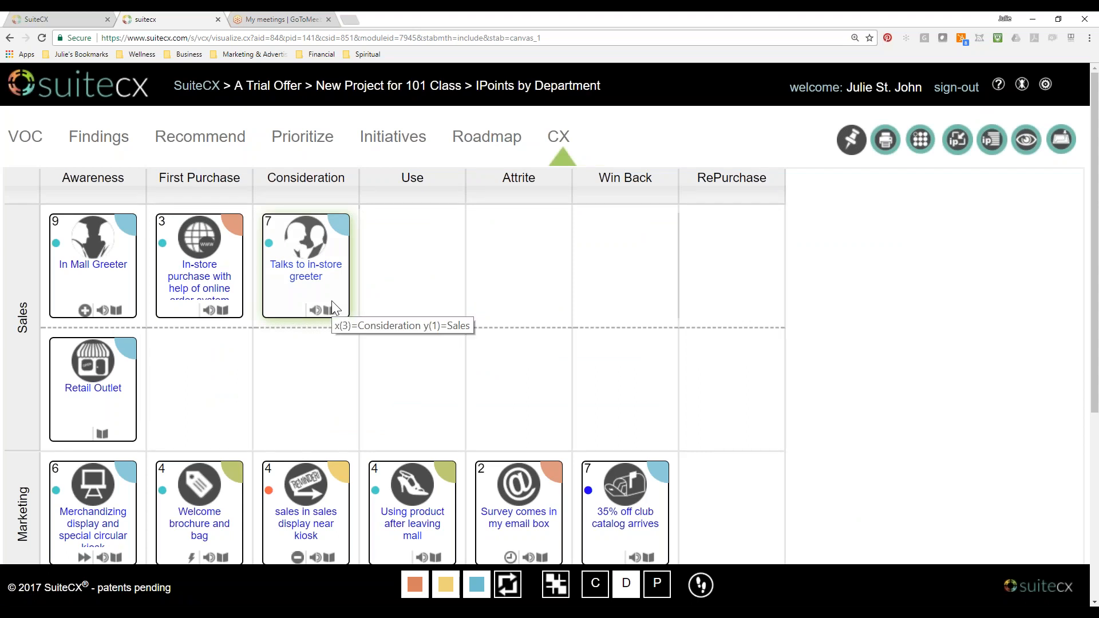
scroll(819, 405, "down", 4)
scroll(822, 407, "down", 2)
scroll(822, 406, "up", 5)
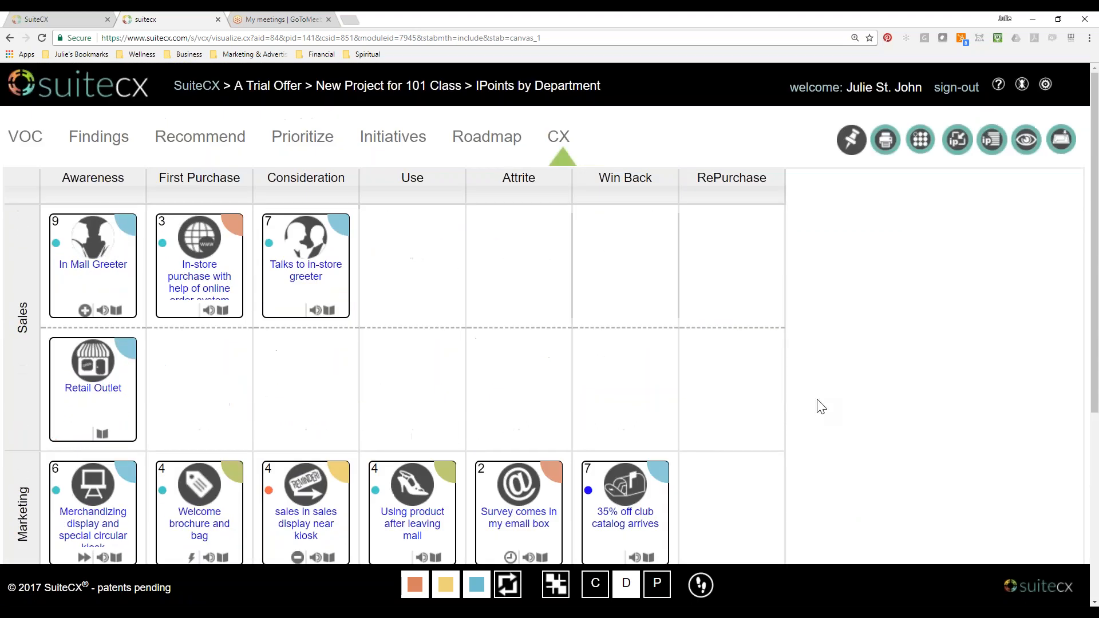
scroll(821, 406, "down", 1)
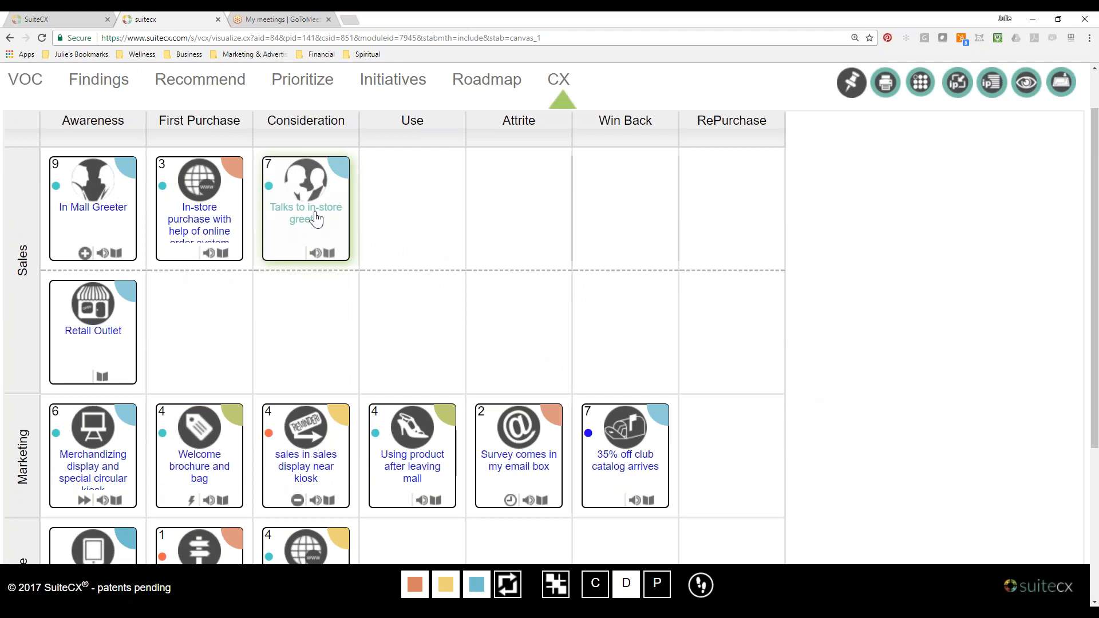
left_click(316, 218)
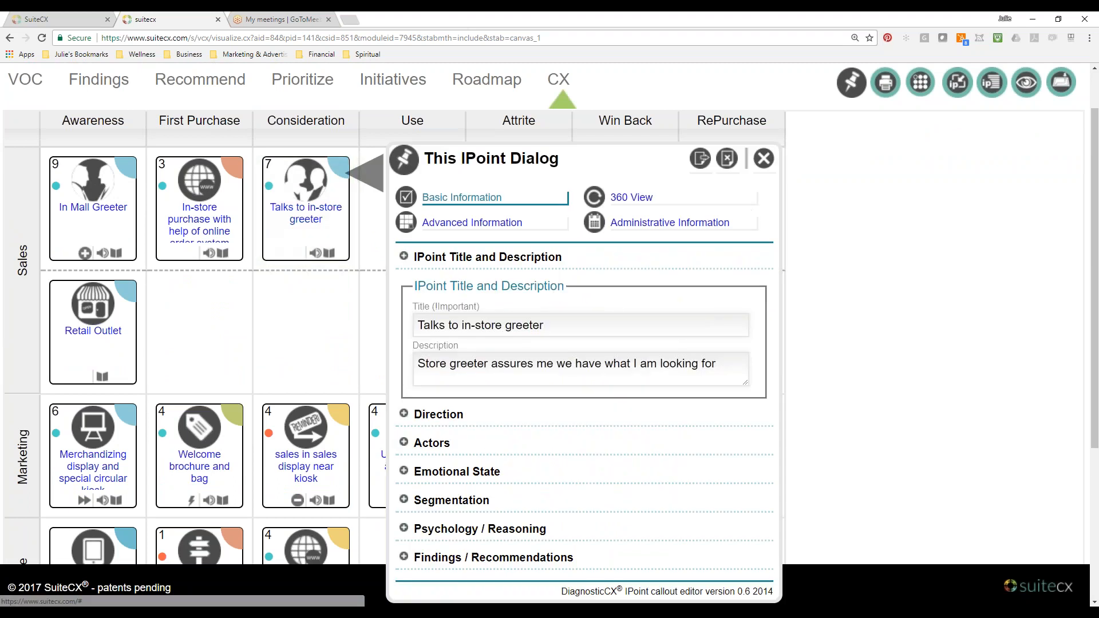
left_click(702, 159)
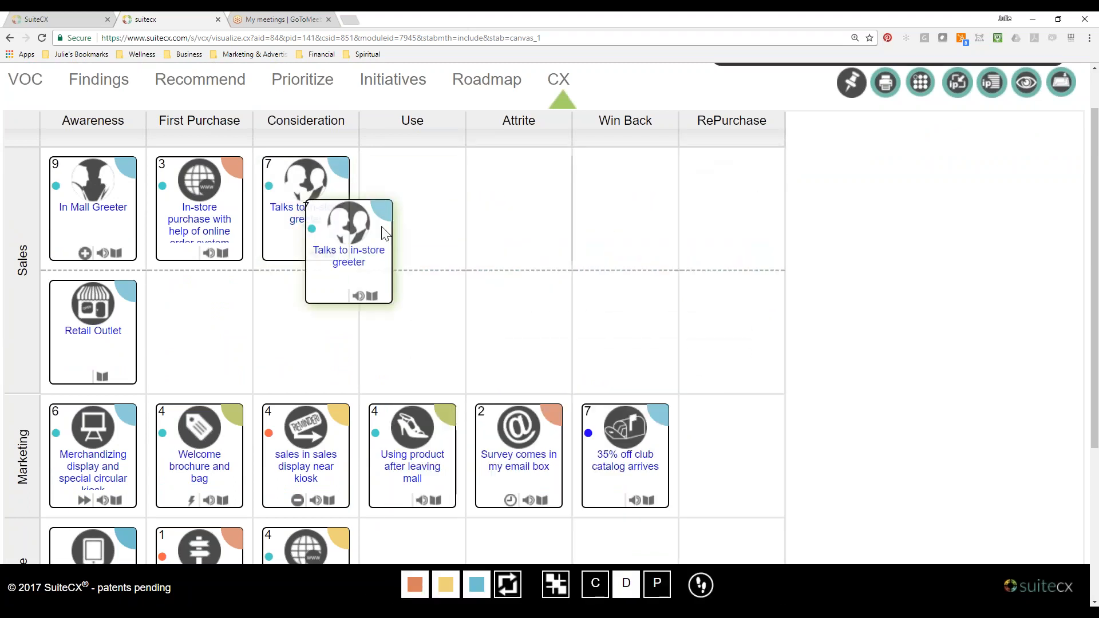
left_click_drag(768, 195, 765, 182)
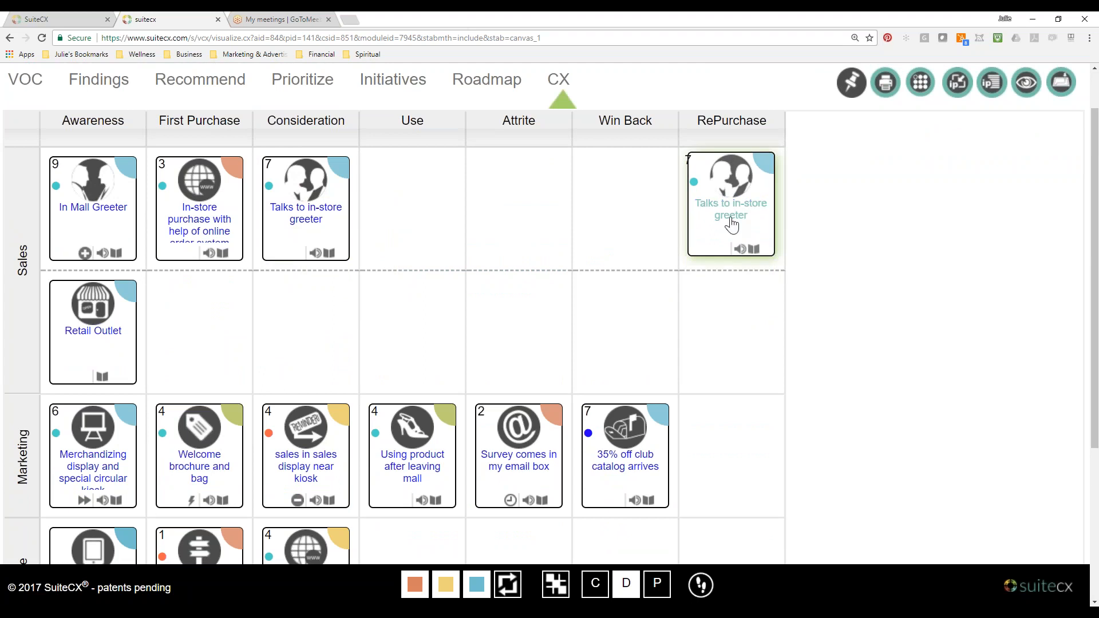
Try to change the IPS score of the greeter copy under RePurchase, and reload the map.
left_click(731, 215)
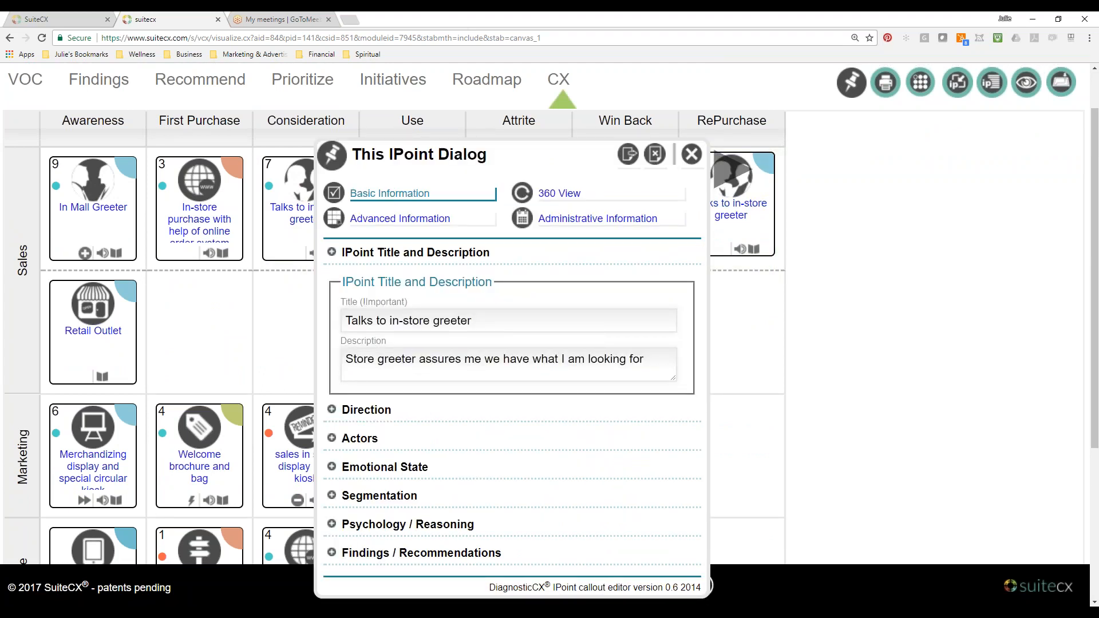
left_click(401, 219)
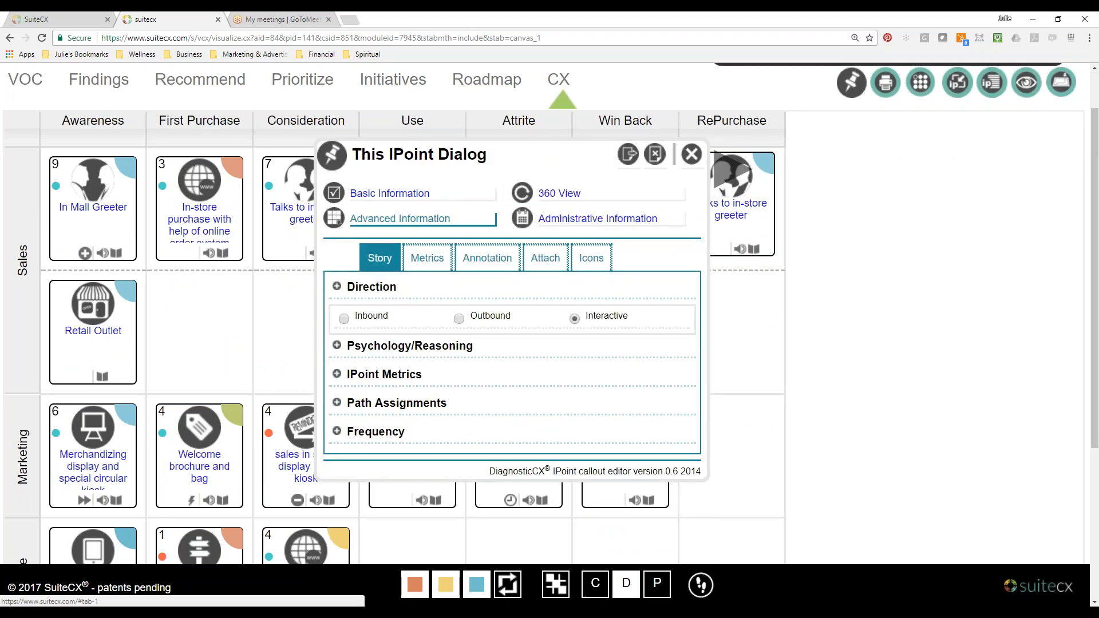
left_click(427, 258)
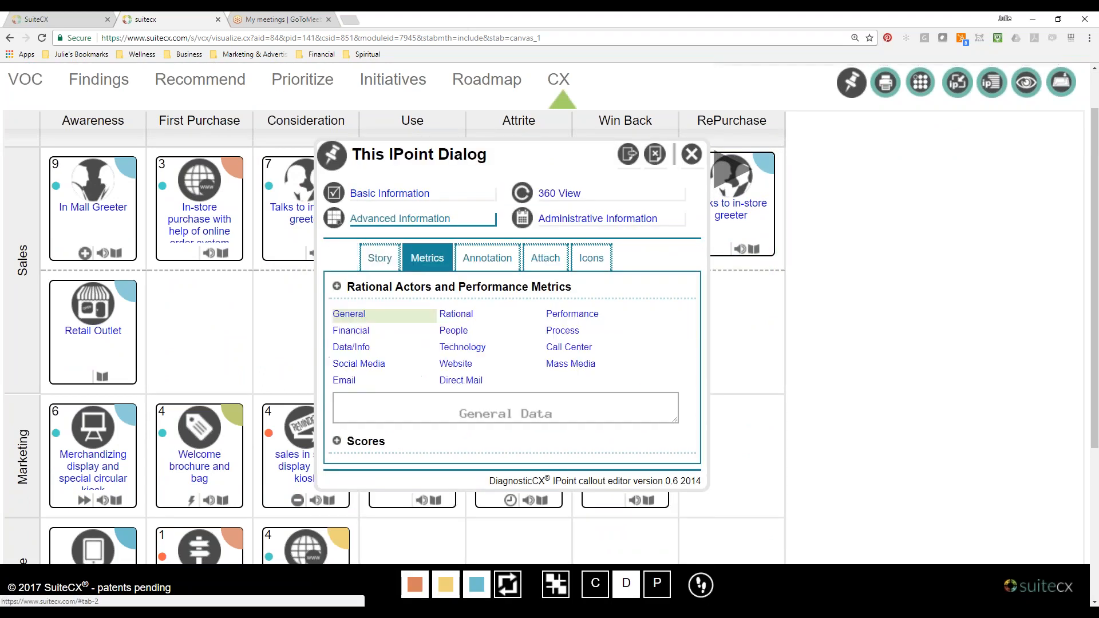
left_click(359, 441)
left_click(355, 354)
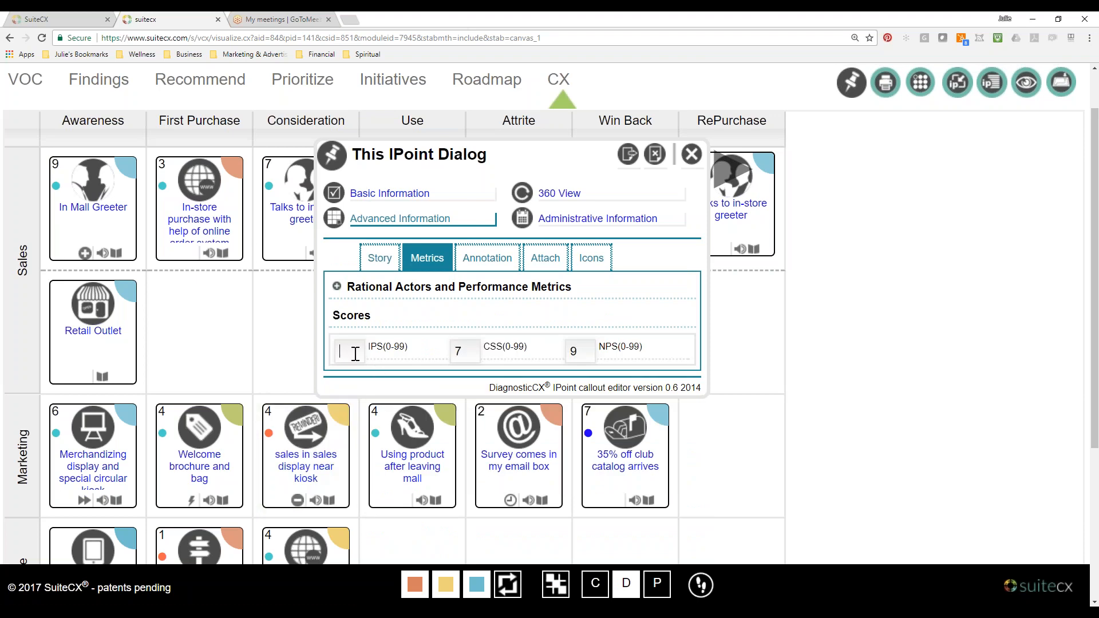
left_click(691, 153)
left_click(41, 38)
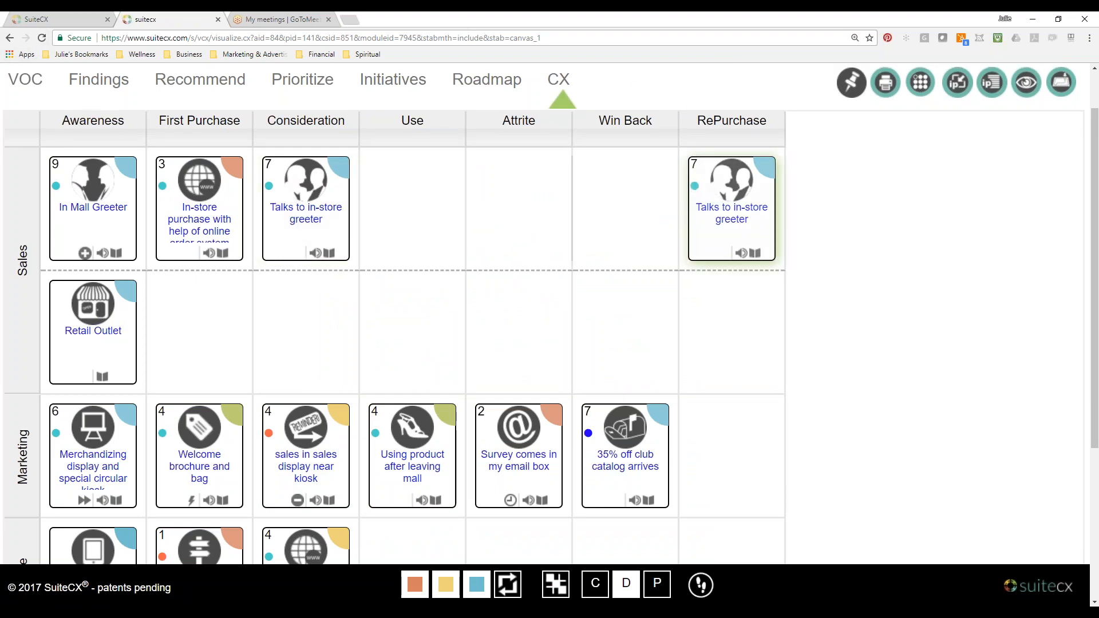
Set the IPS score of the Talks to in-store greeter IPoint under RePurchase to 9 and close its dialog.
left_click(732, 213)
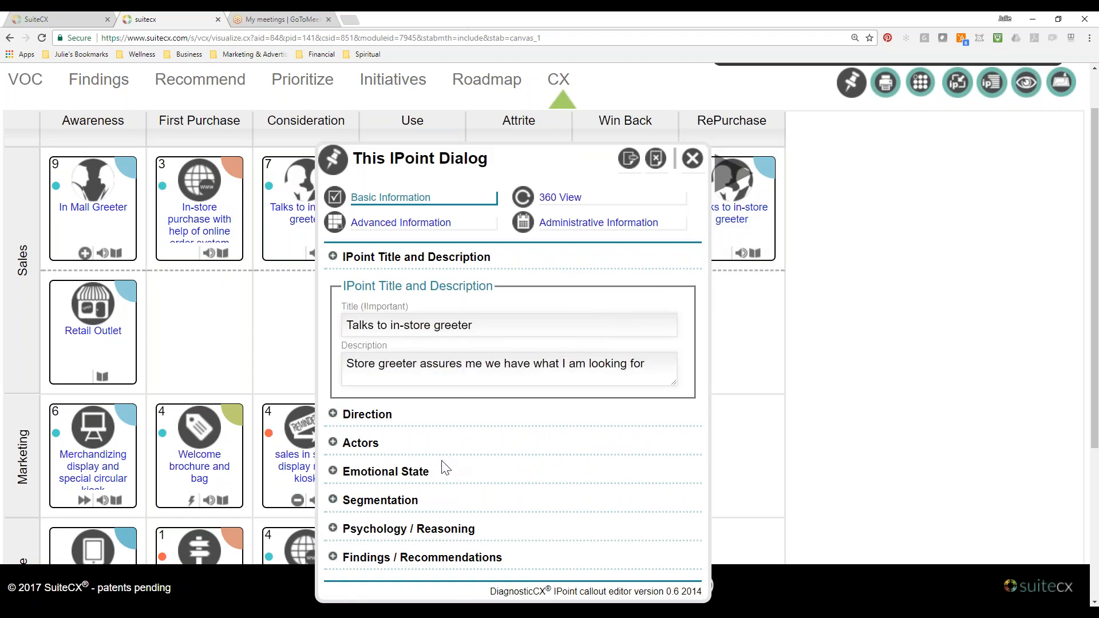
left_click(401, 223)
left_click(428, 262)
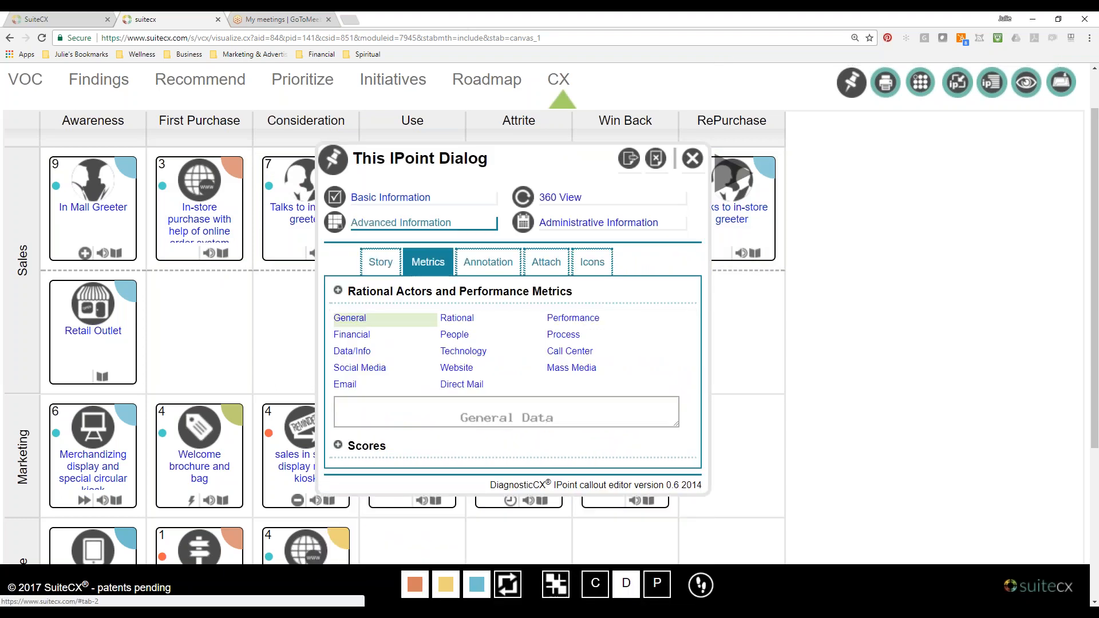
left_click(338, 448)
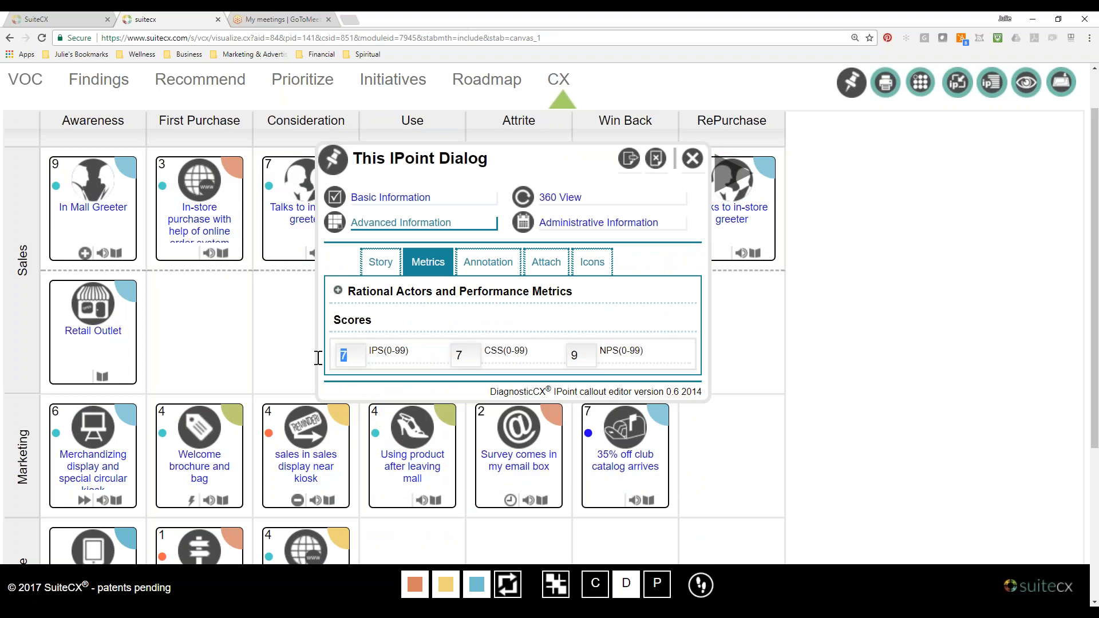
type("9")
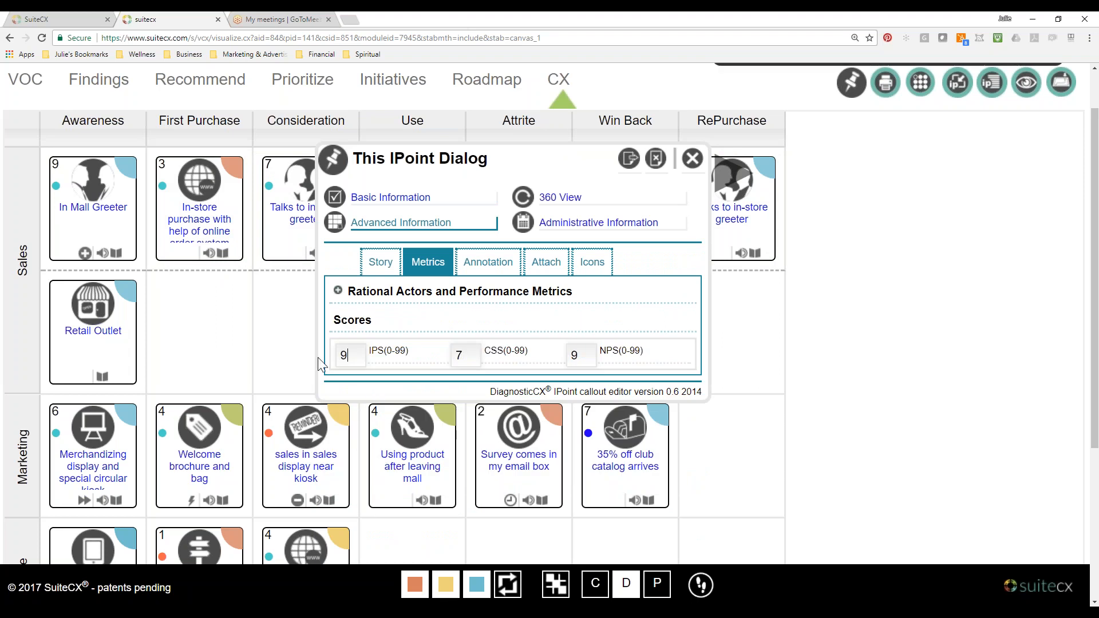
left_click(690, 161)
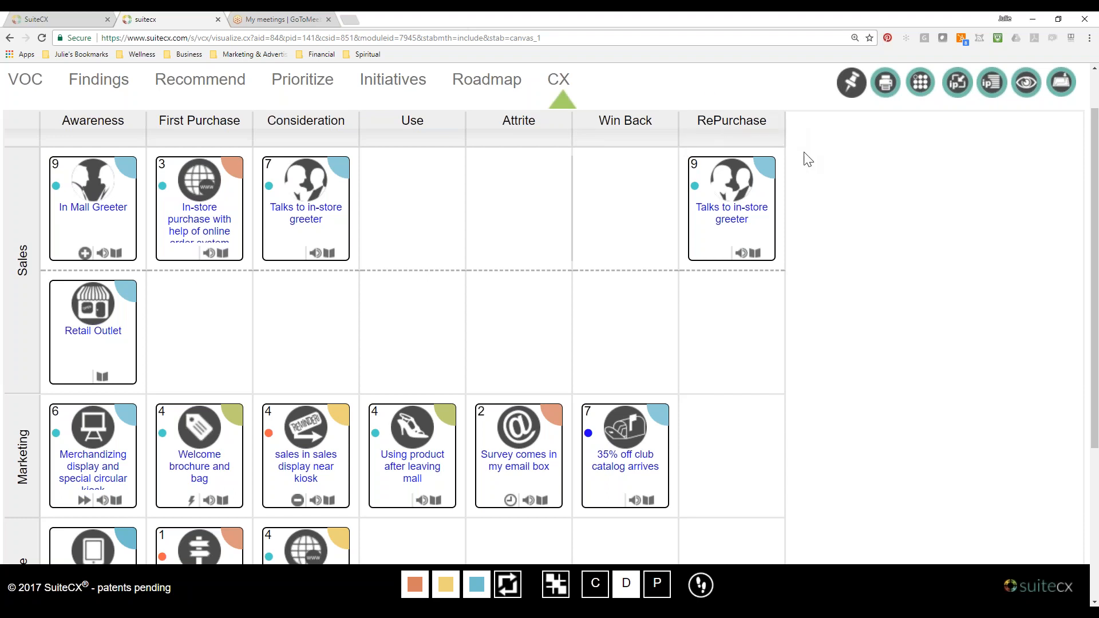
Open the classroom's SuiteCX app navigation lesson and enlarge its annotated global navigation diagram.
scroll(744, 347, "down", 1)
scroll(743, 342, "down", 4)
scroll(743, 342, "up", 4)
scroll(747, 348, "up", 1)
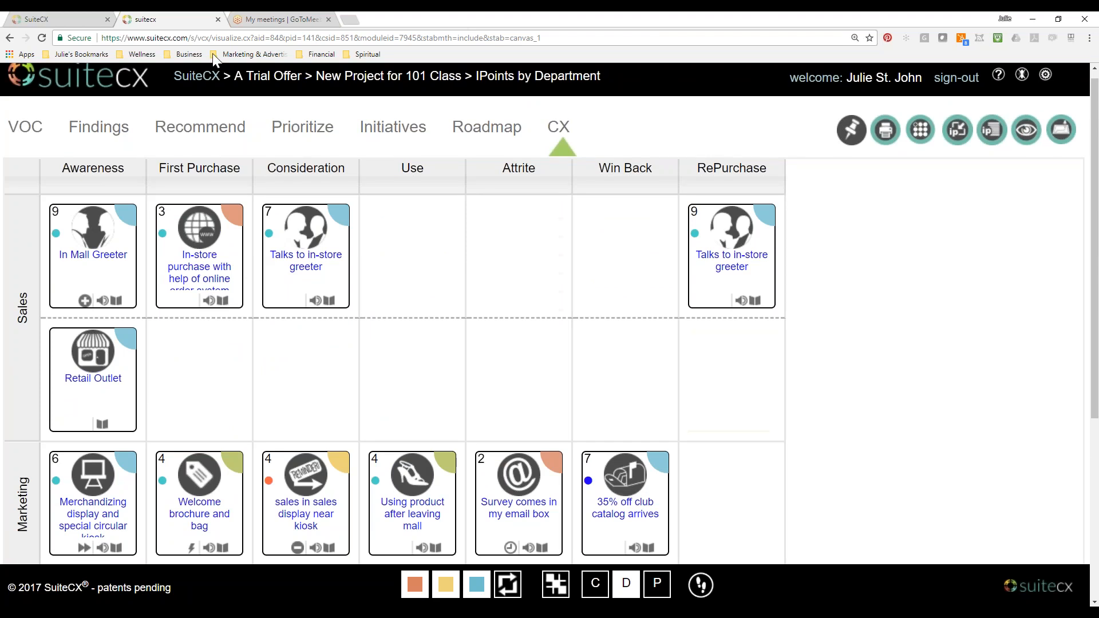
left_click(68, 23)
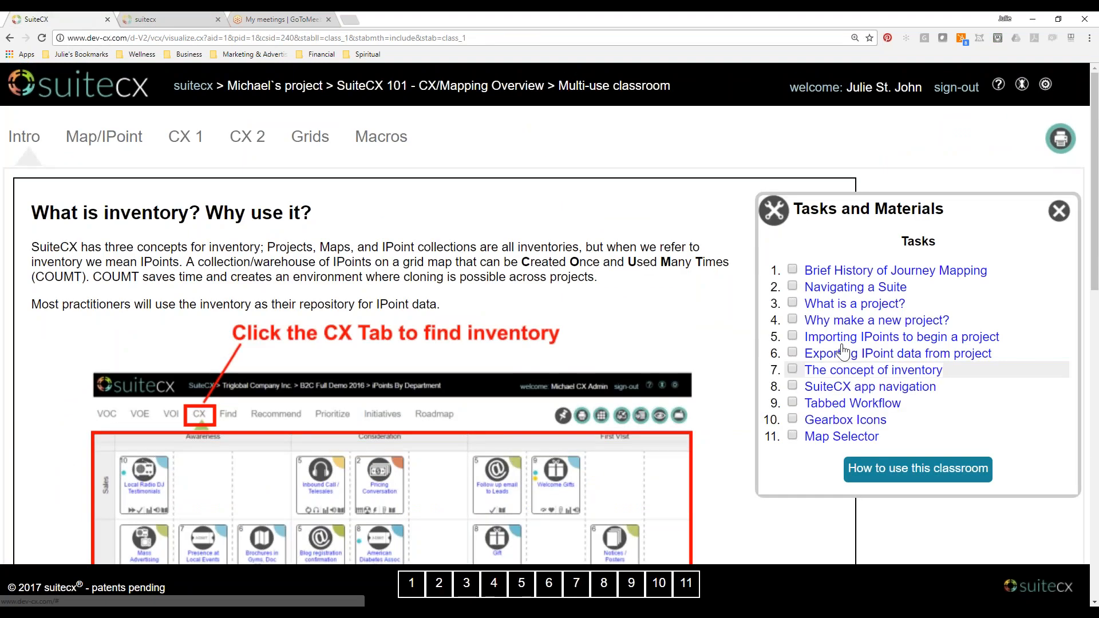
left_click(851, 390)
scroll(572, 322, "down", 3)
left_click(573, 322)
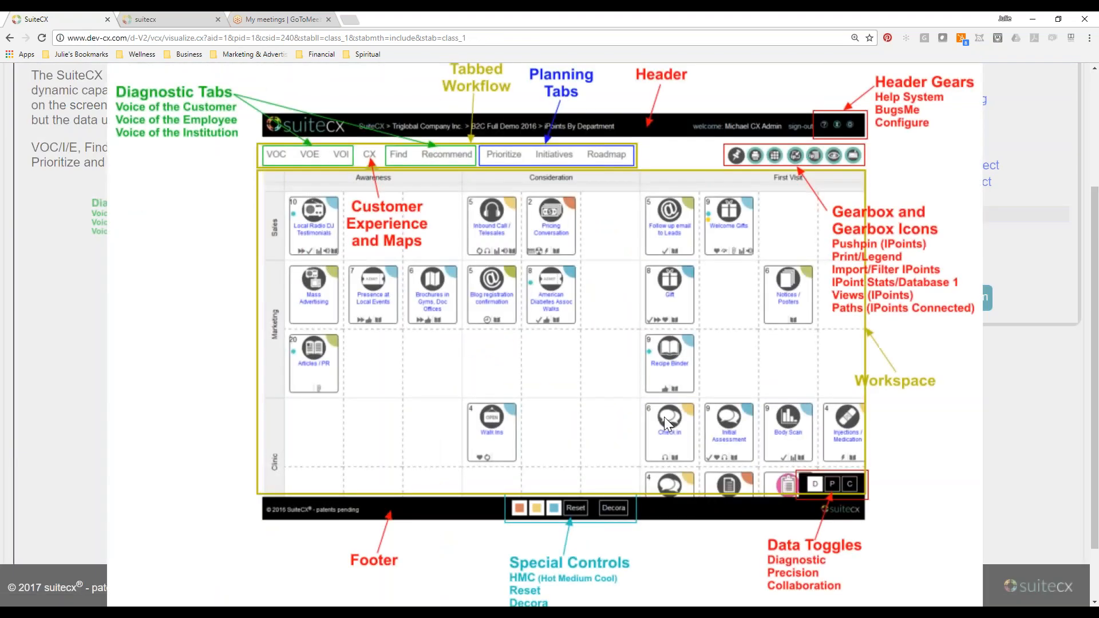
scroll(664, 417, "up", 1)
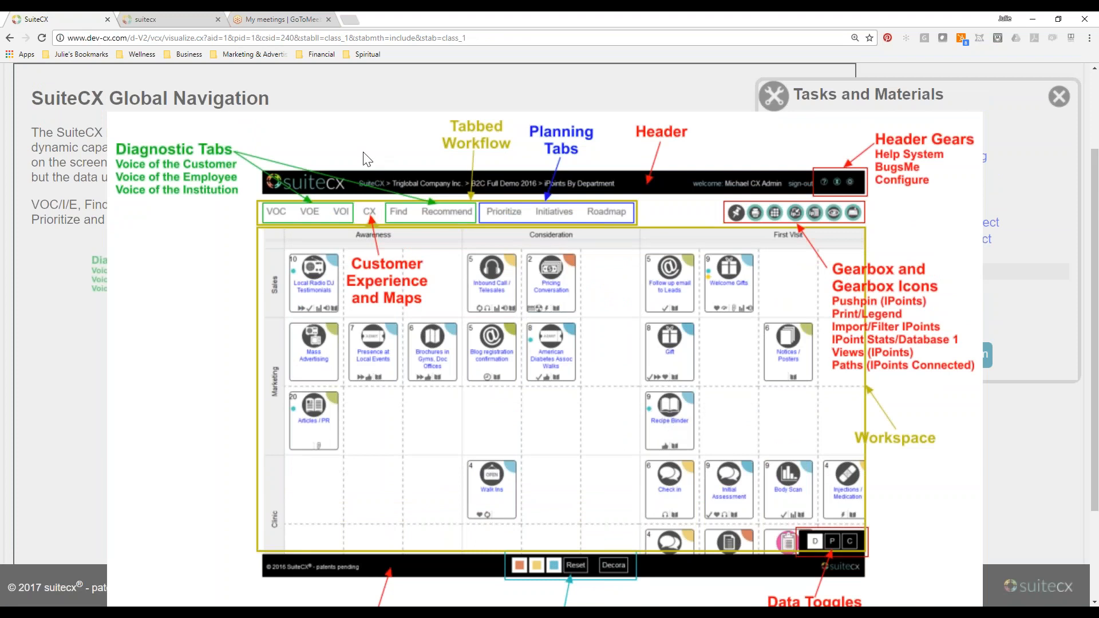
Return to the trial project and go through its VOC, Findings and Recommend pages.
left_click(183, 22)
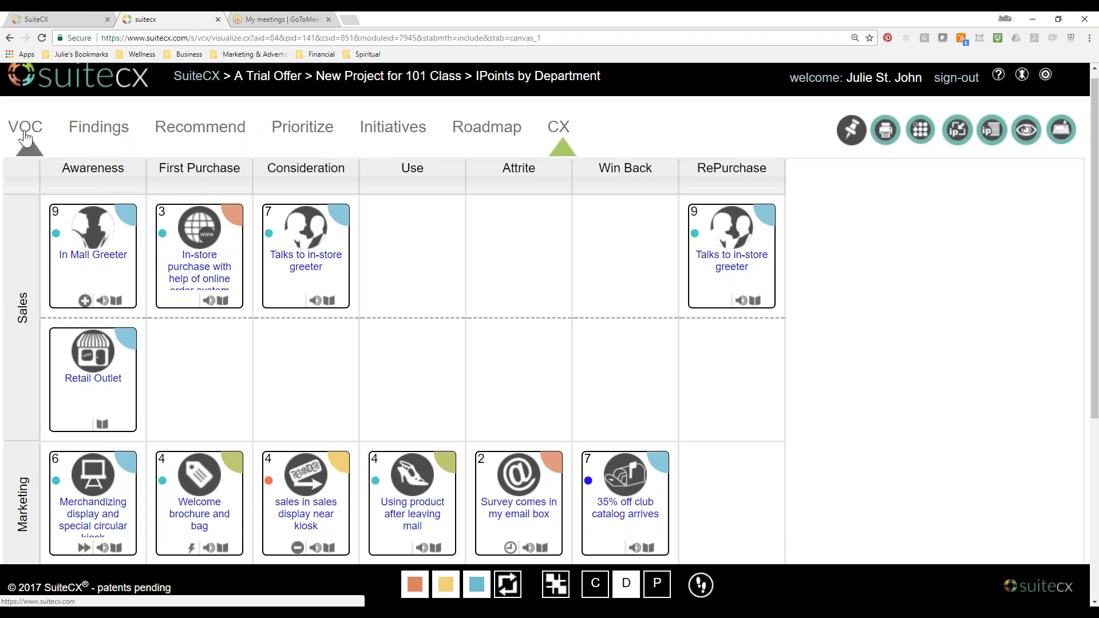
left_click(25, 136)
left_click(89, 143)
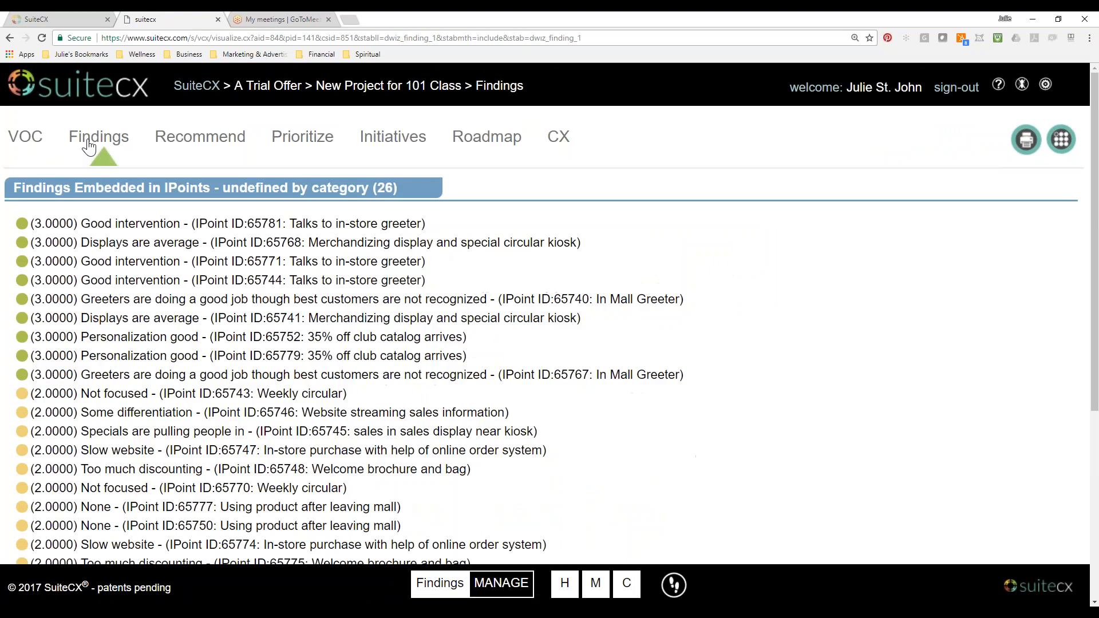
left_click(201, 140)
Automate the project's initiatives from the existing recommendations and open them for prioritization.
left_click(304, 156)
scroll(305, 162, "down", 3)
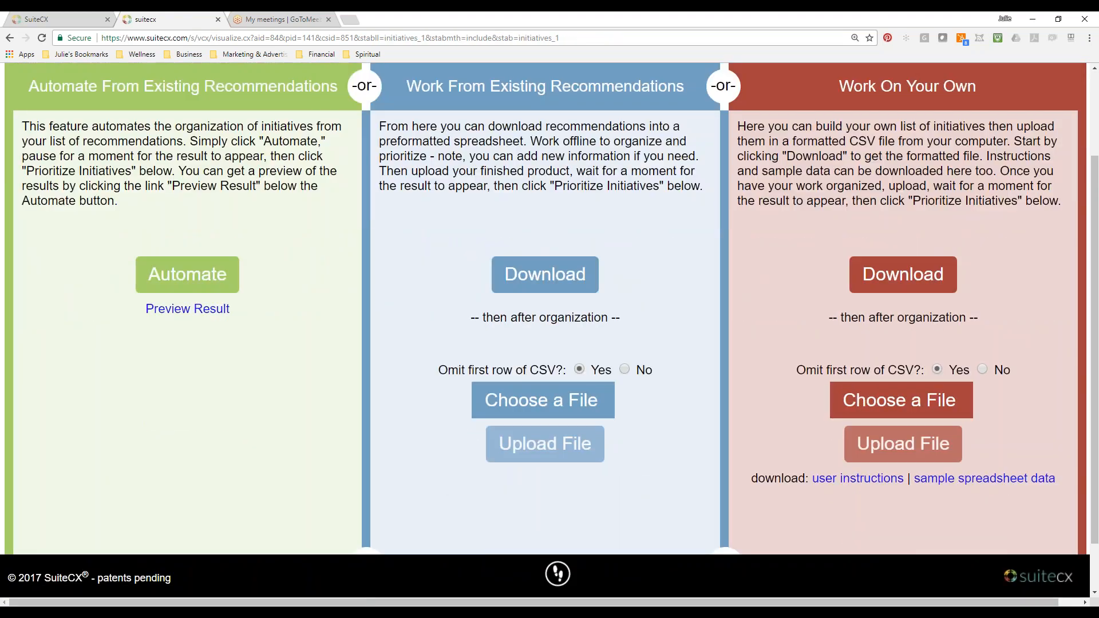
left_click(215, 212)
left_click(643, 537)
scroll(848, 410, "down", 3)
scroll(848, 410, "up", 3)
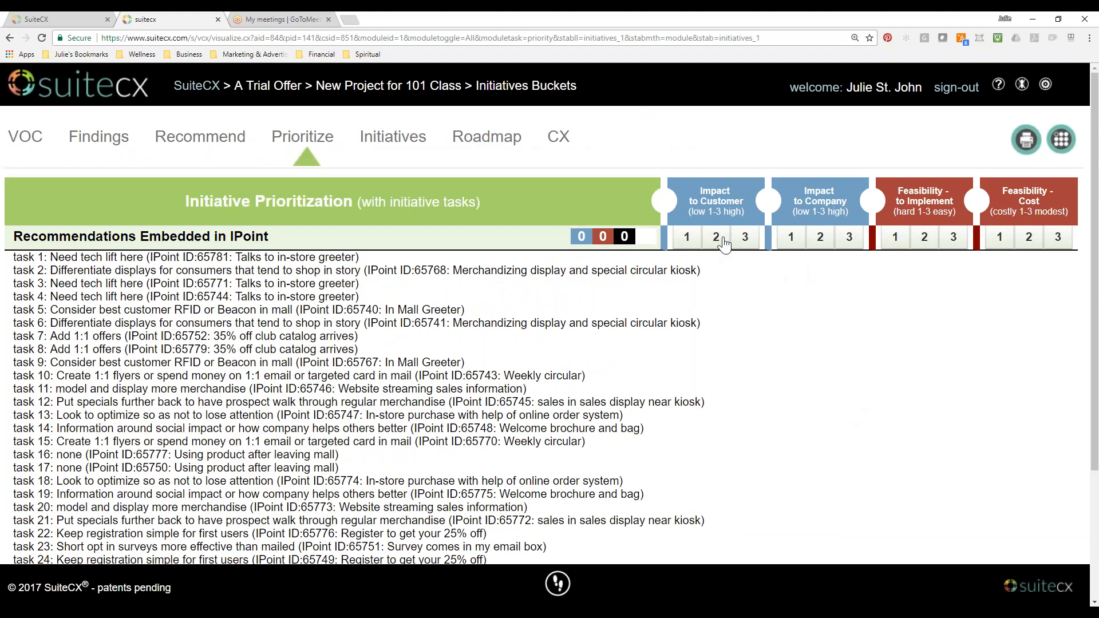
Score Recommendations Embedded in IPoint 2 for customer impact and 1 each for company impact, implementation feasibility and cost feasibility.
left_click(723, 240)
left_click(792, 239)
left_click(896, 238)
left_click(999, 237)
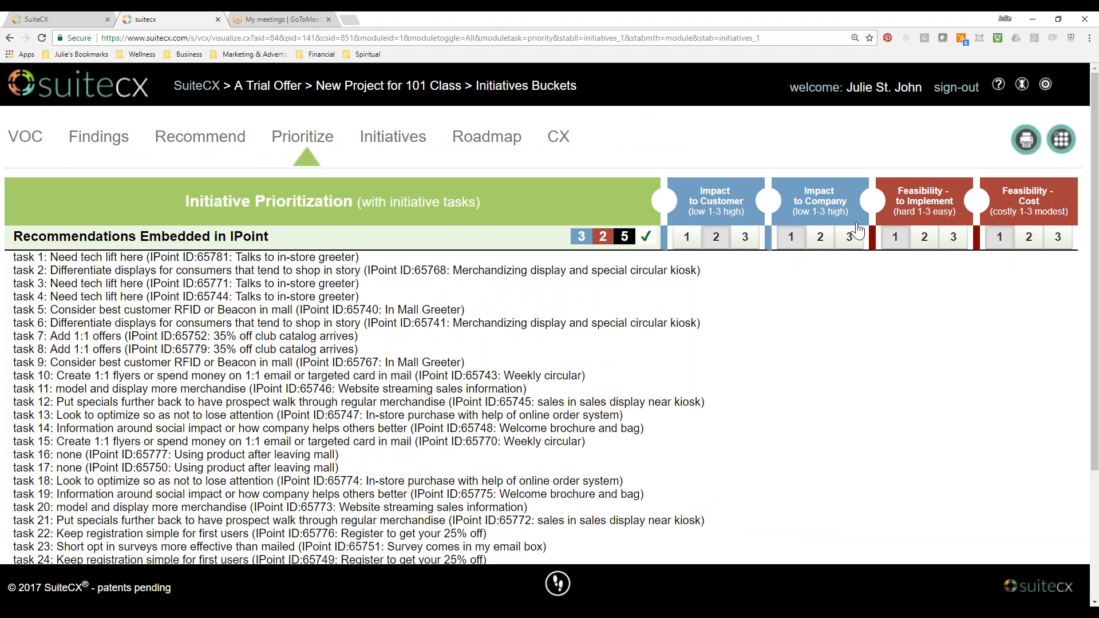
Examine the prioritized initiative's place on the impact and feasibility matrix, and show the initiative roadmap.
left_click(394, 137)
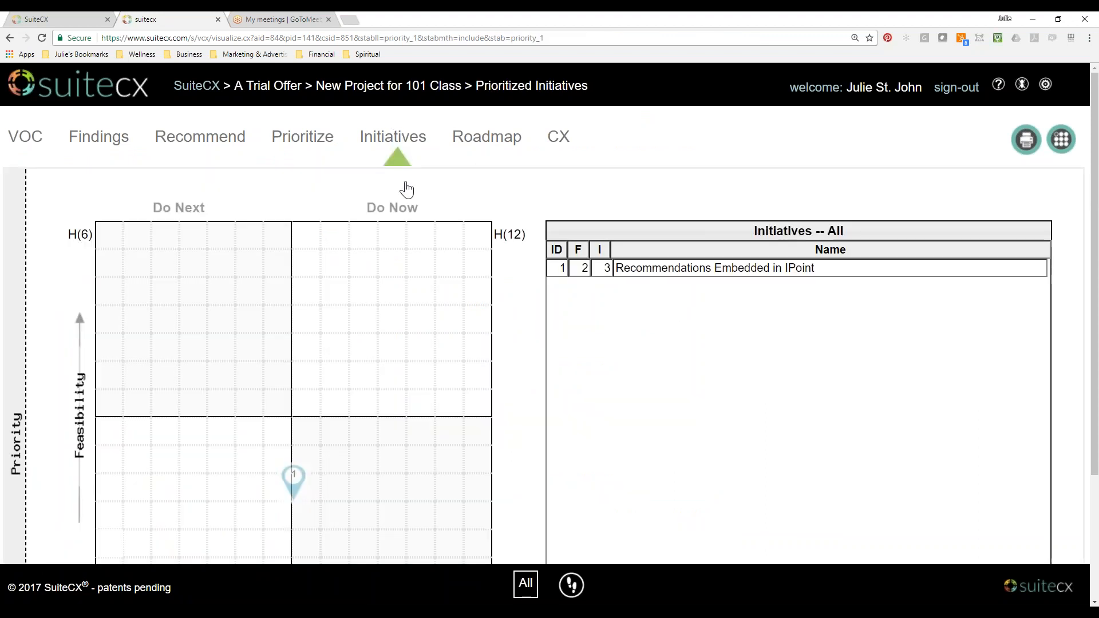
scroll(306, 128, "down", 3)
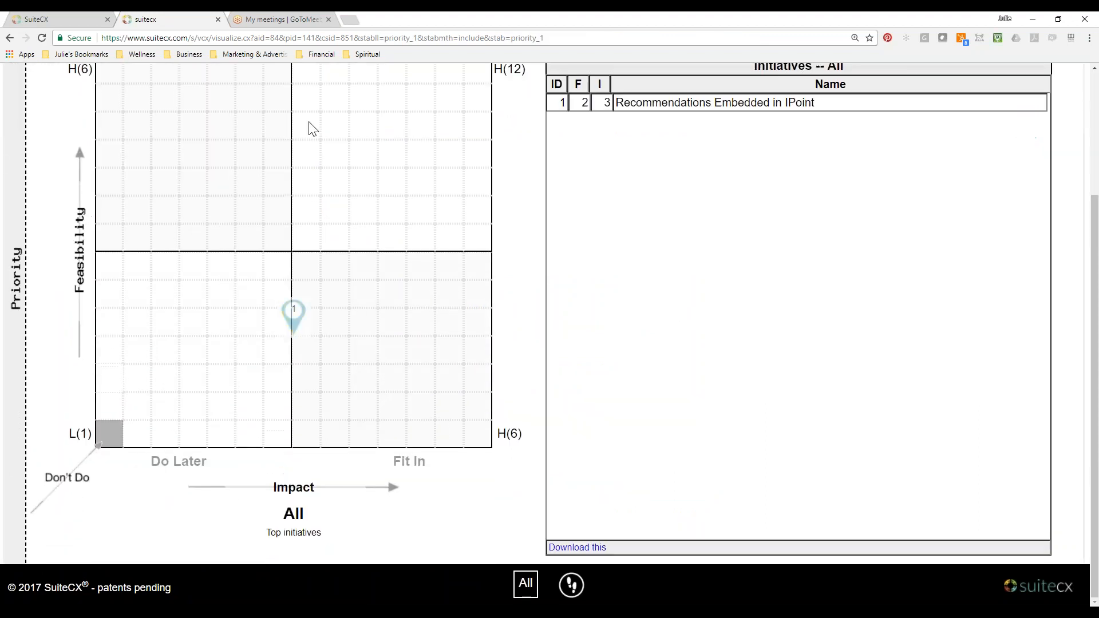
scroll(349, 389, "up", 3)
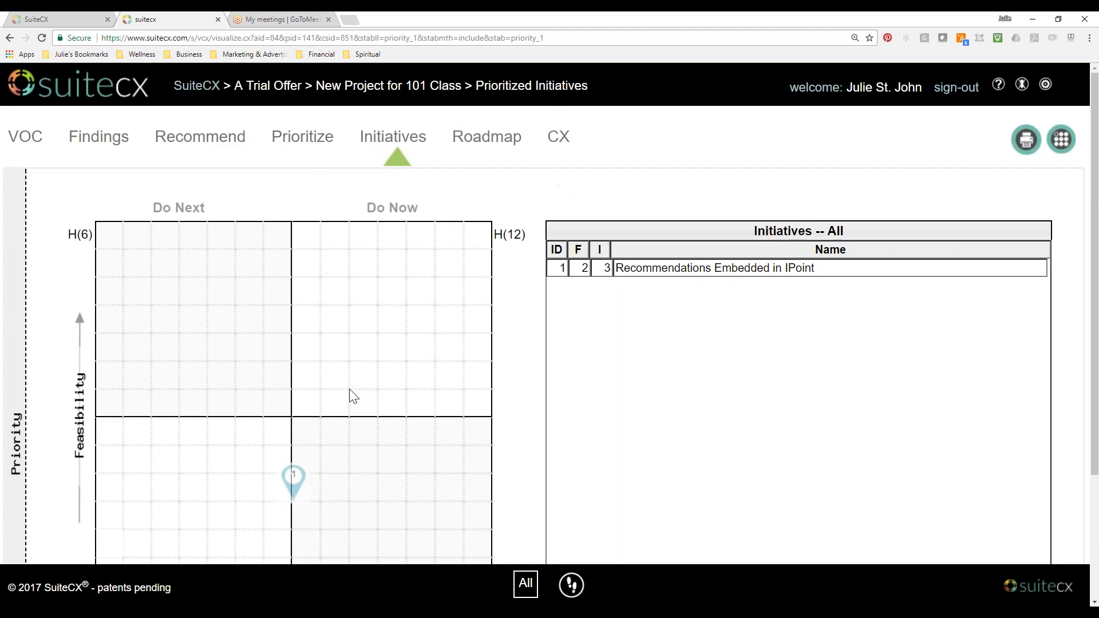
scroll(350, 389, "down", 3)
scroll(350, 389, "up", 3)
left_click(489, 140)
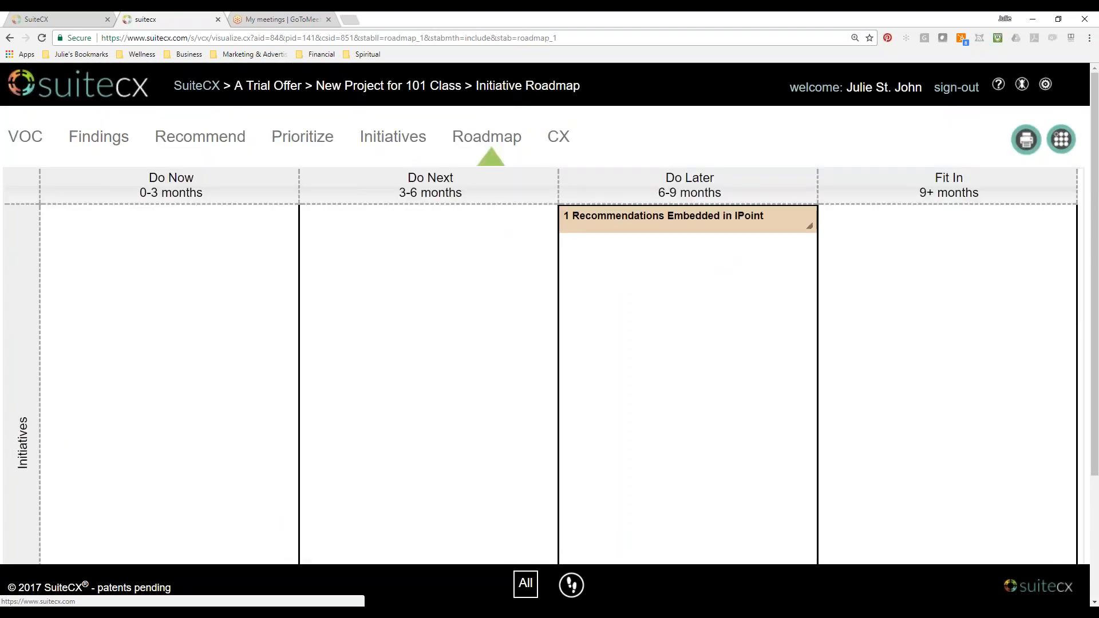
Compare the lesson's navigation diagram with the project's header icons for help, bug reporting and configuration.
left_click(74, 20)
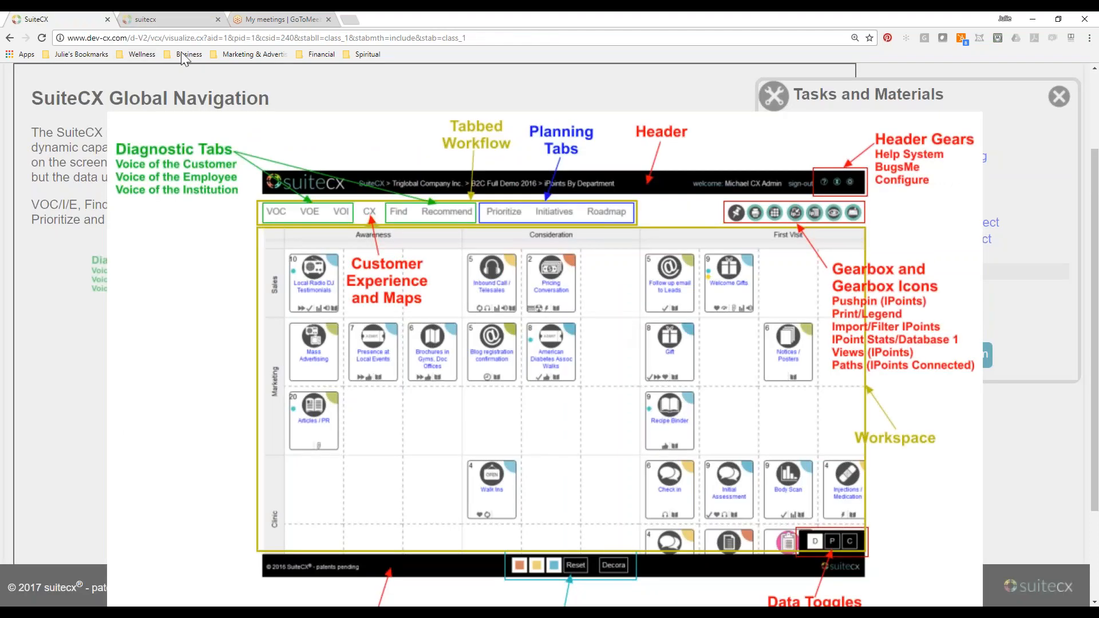
left_click(172, 19)
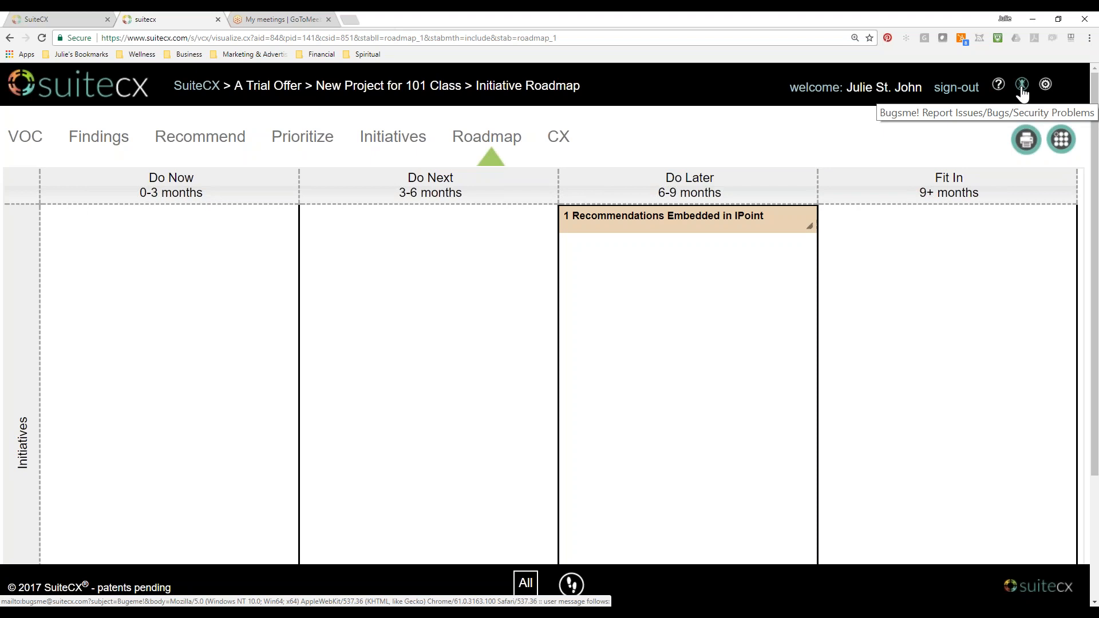
scroll(935, 145, "down", 3)
scroll(673, 148, "up", 3)
Show the IPoints by Department map's gearbox icons and footer controls, and return to the navigation lesson with its enlarged diagram closed.
left_click(580, 143)
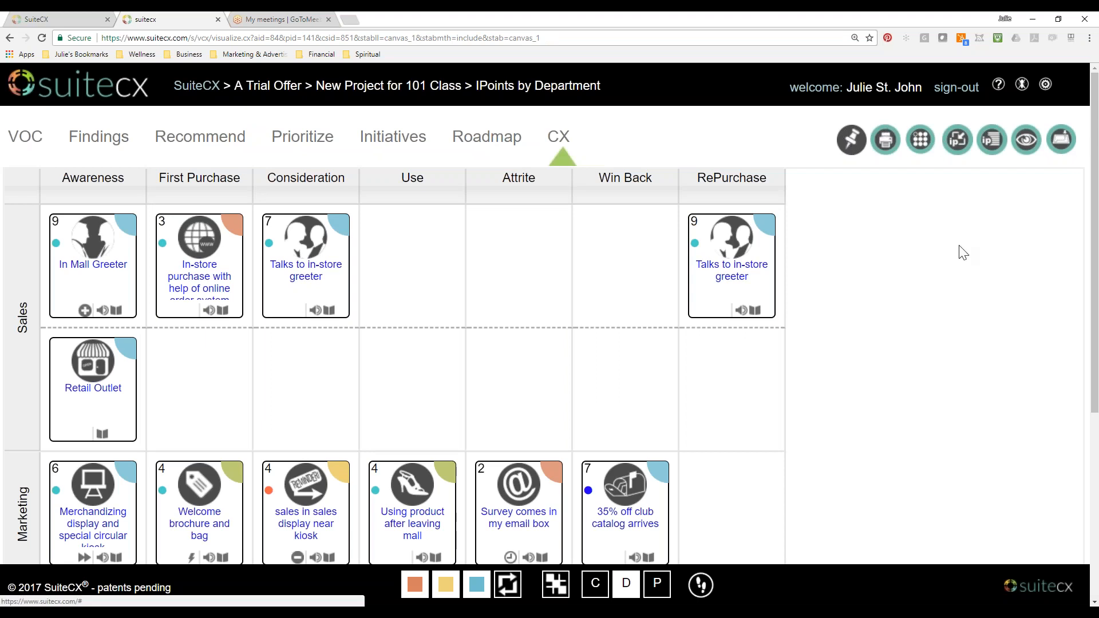
scroll(960, 278, "down", 4)
scroll(719, 601, "up", 2)
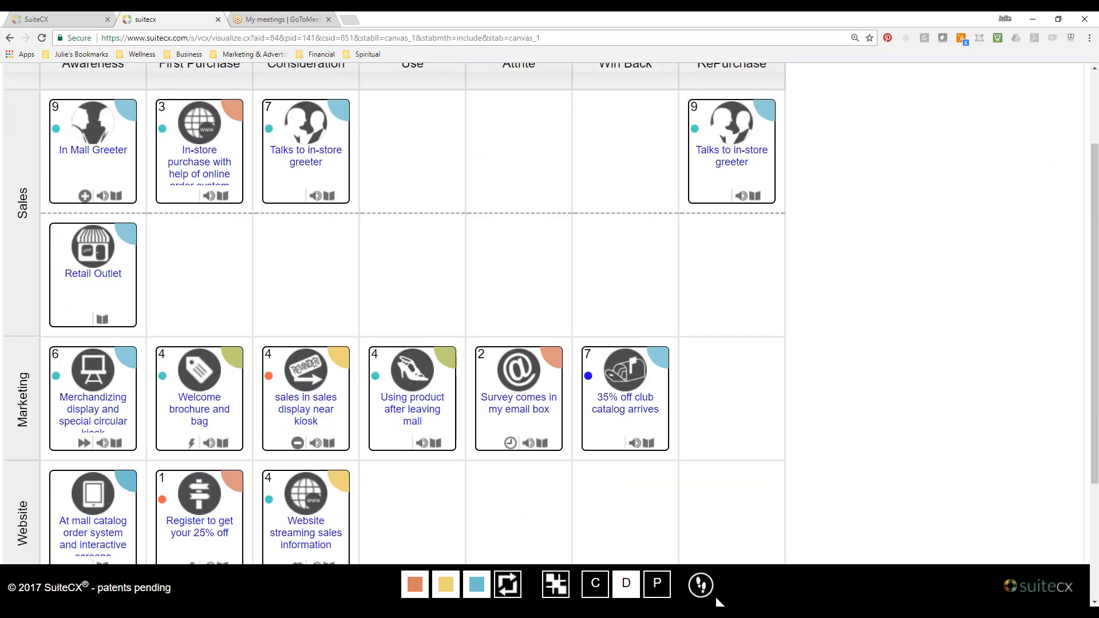
scroll(861, 360, "up", 1)
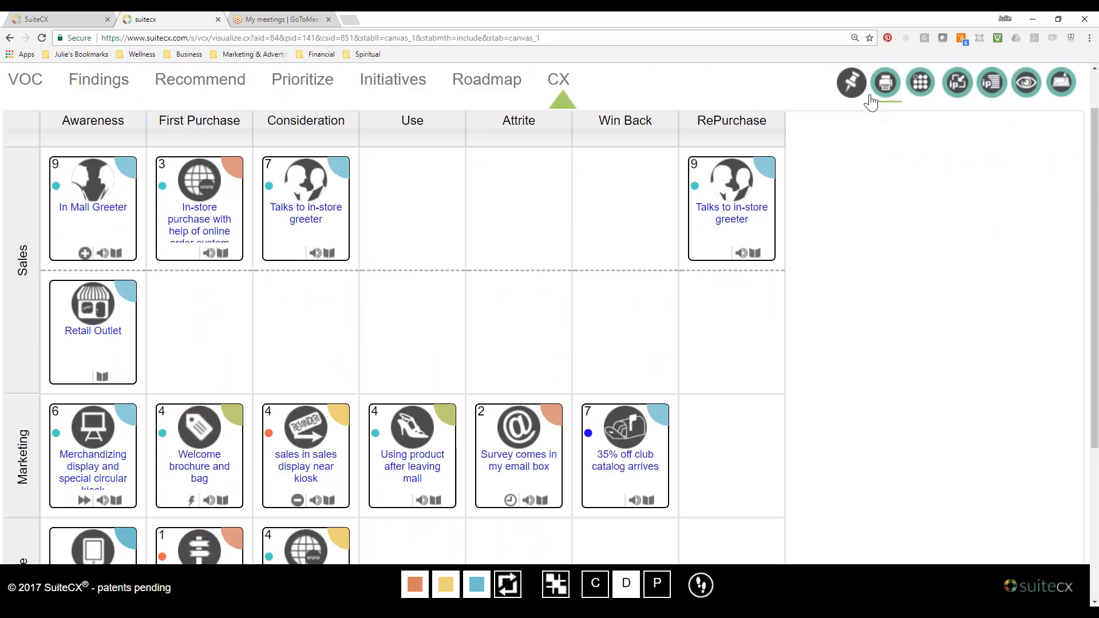
left_click(86, 19)
left_click(1069, 407)
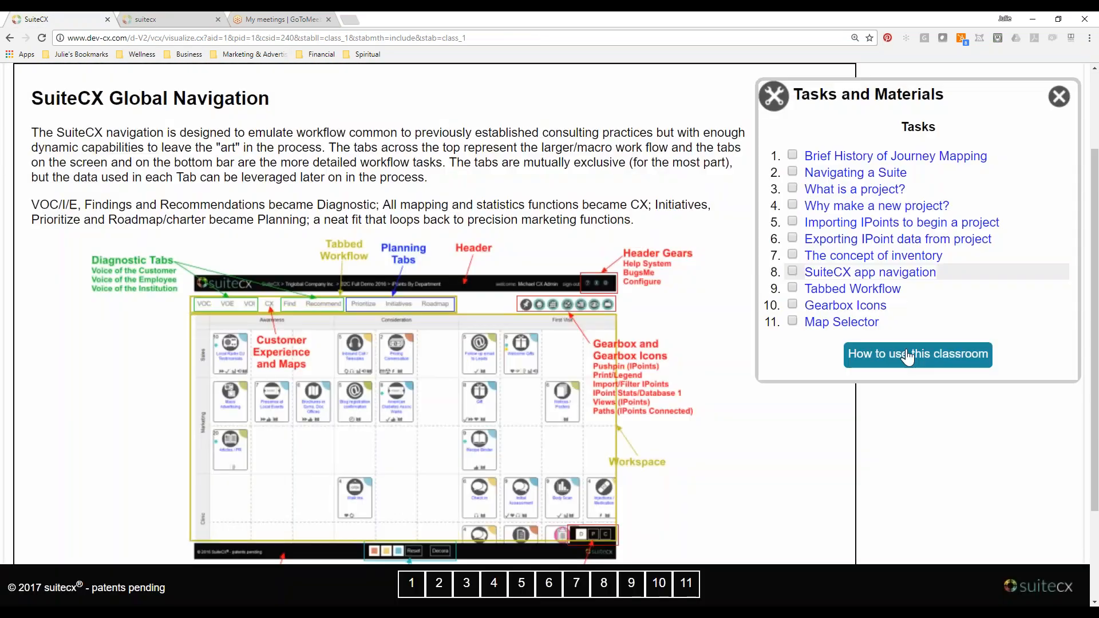
Read the Tabbed Workflow and Gearbox Icons lessons, and compare the icon list with the IPoints by Department map's gearbox icons.
left_click(851, 295)
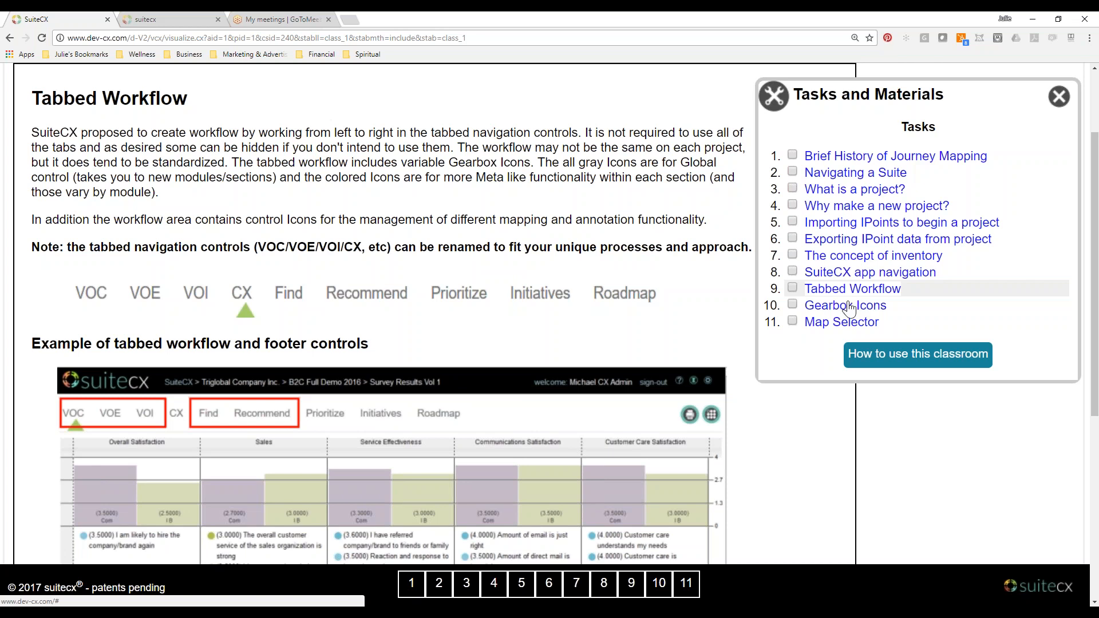
left_click(850, 311)
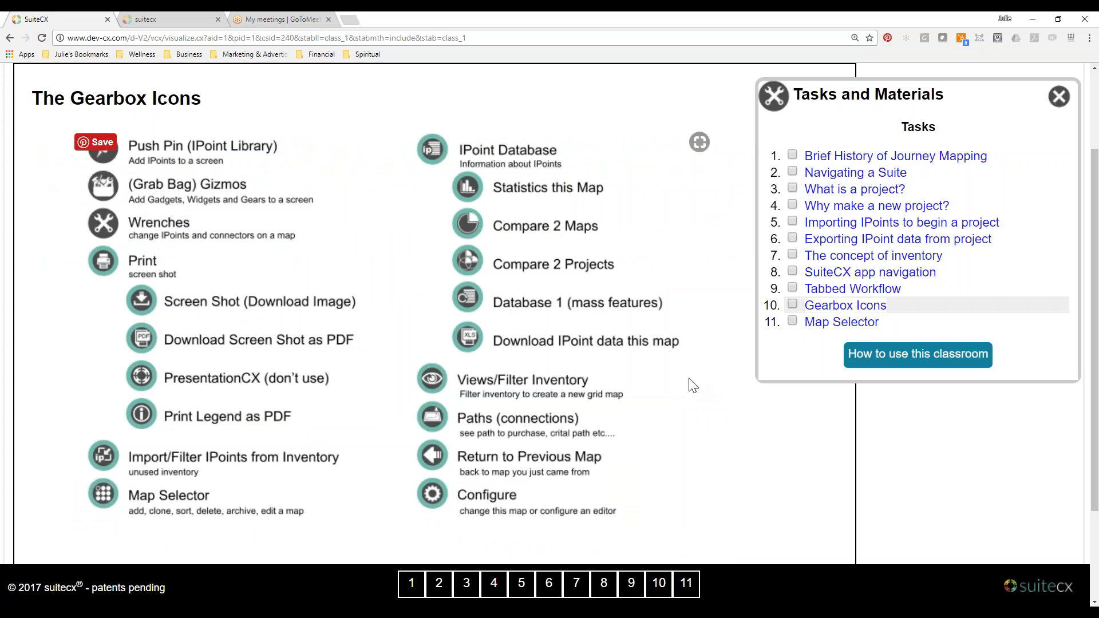
left_click(166, 18)
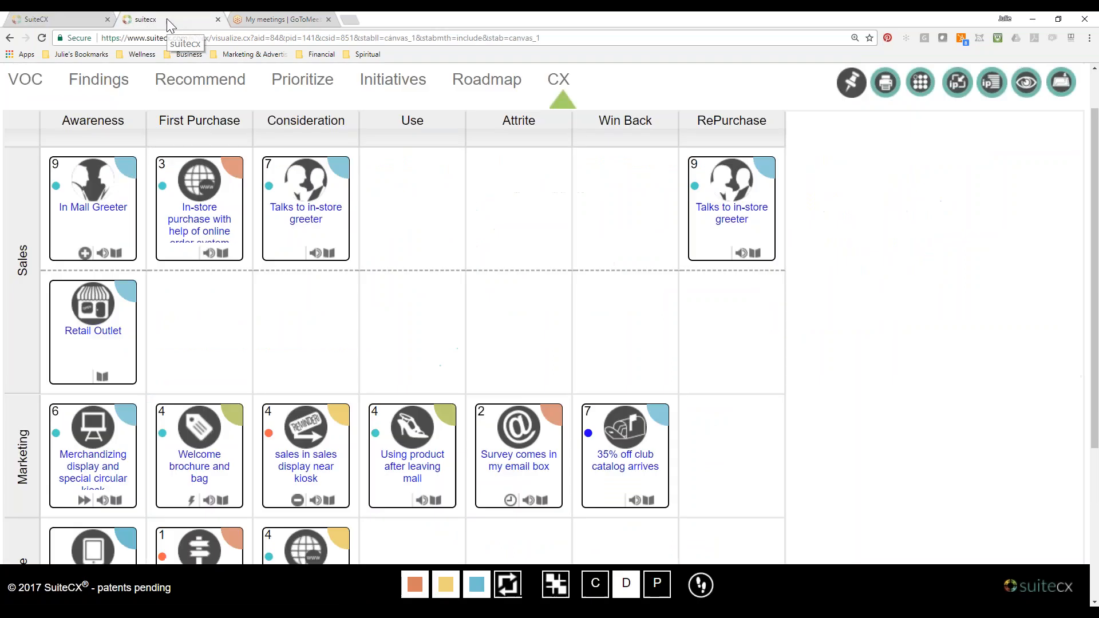
scroll(929, 340, "up", 1)
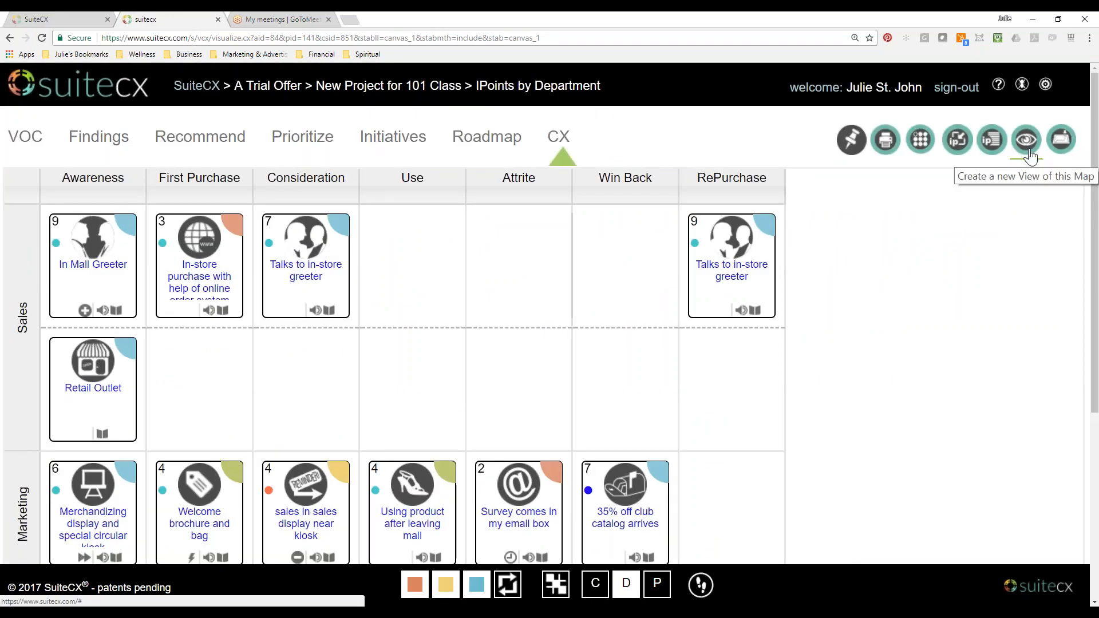
Return to the classroom and look through the Map Selector lesson of the Intro class.
left_click(92, 21)
left_click(830, 324)
scroll(796, 421, "down", 6)
scroll(800, 420, "up", 8)
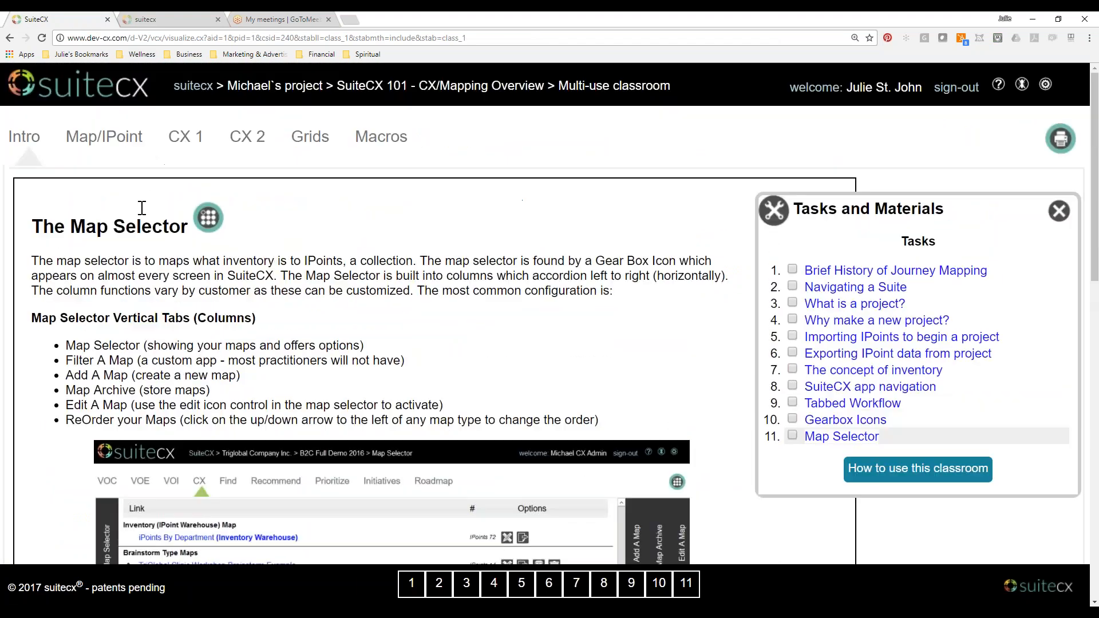
Open the Map/IPoint class and read its "What is a Map?" lesson, including the annotated example map.
left_click(103, 136)
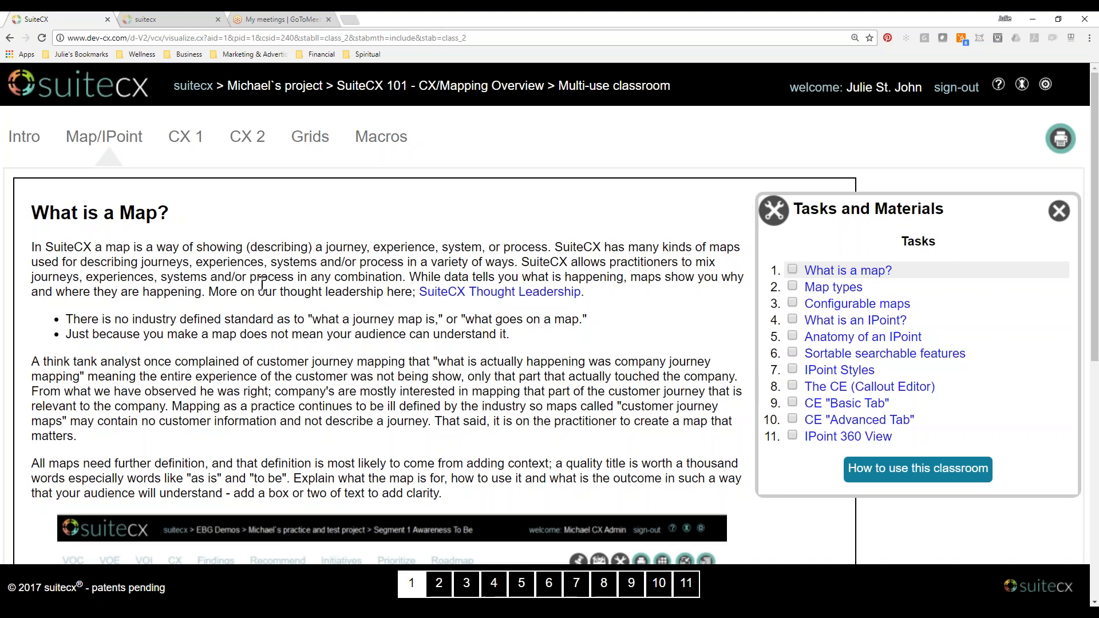
scroll(261, 283, "down", 2)
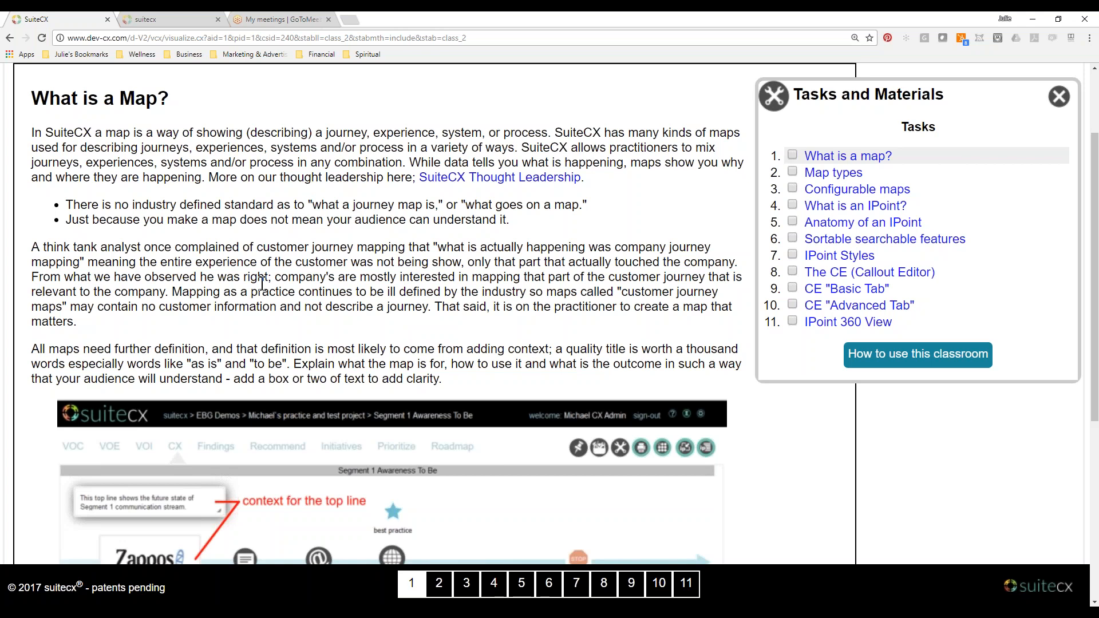
scroll(262, 283, "down", 2)
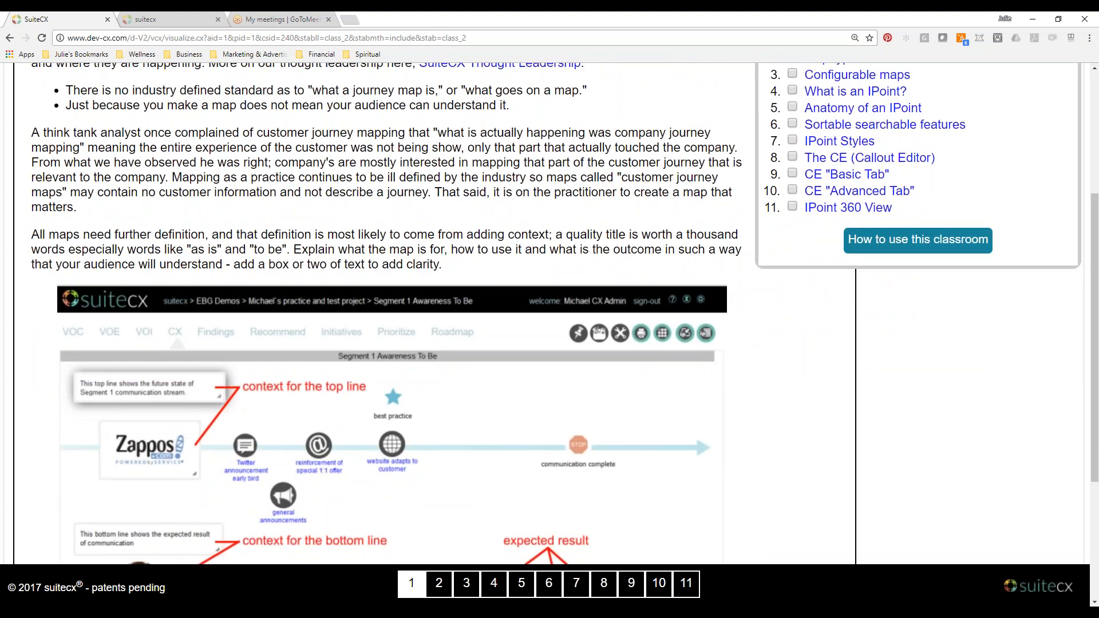
scroll(393, 309, "down", 4)
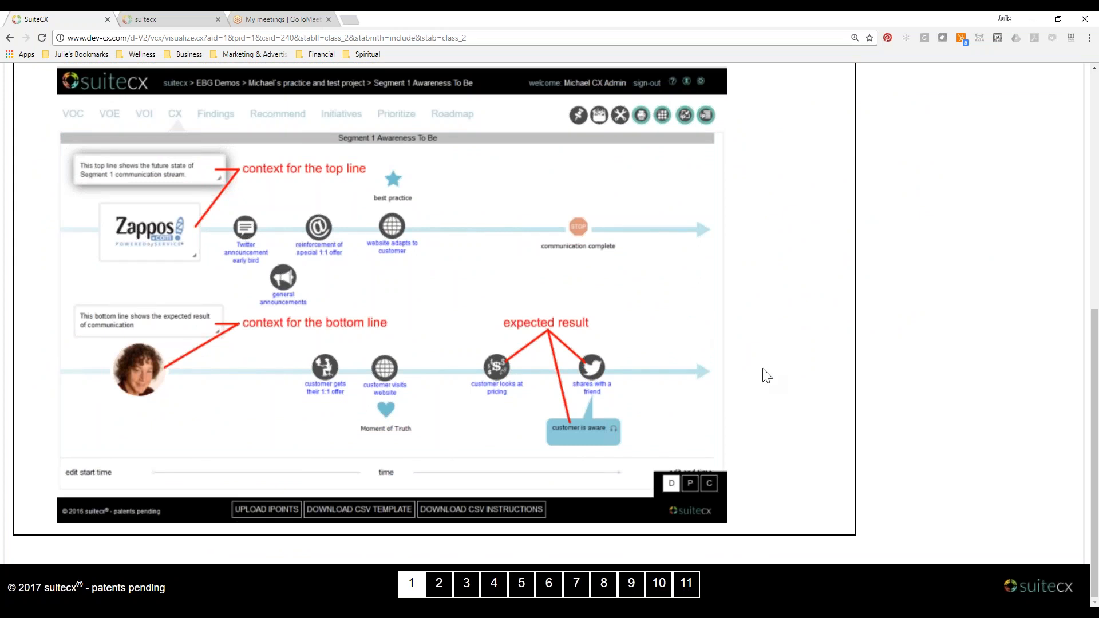
scroll(767, 376, "up", 2)
scroll(768, 376, "up", 6)
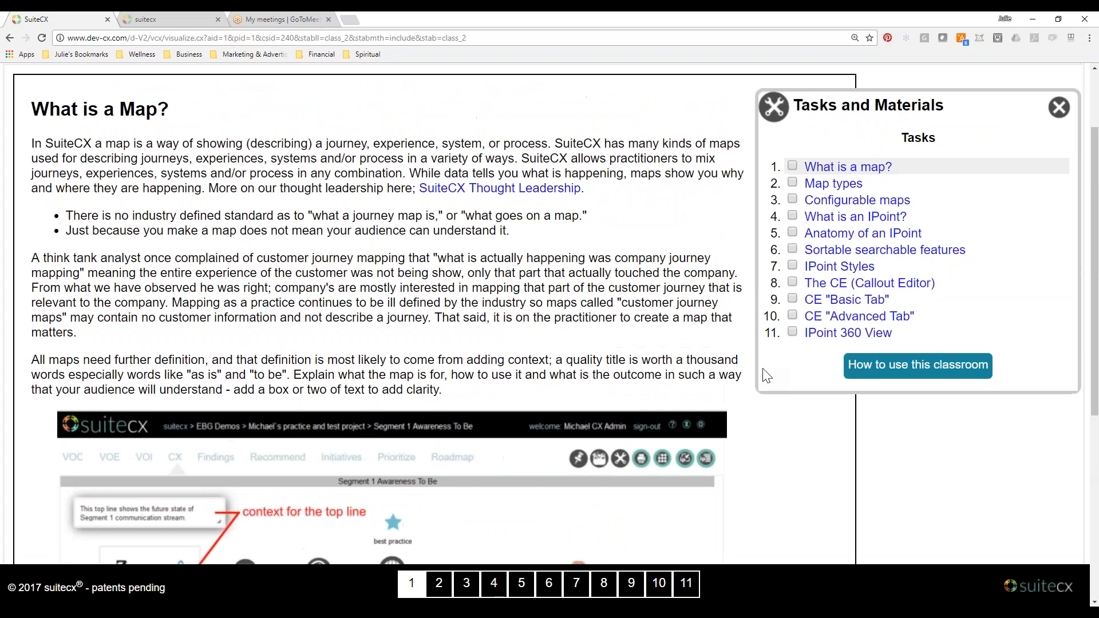
Review the Map Types lesson, from the Map Selector example through the Story Maps descriptions.
left_click(821, 186)
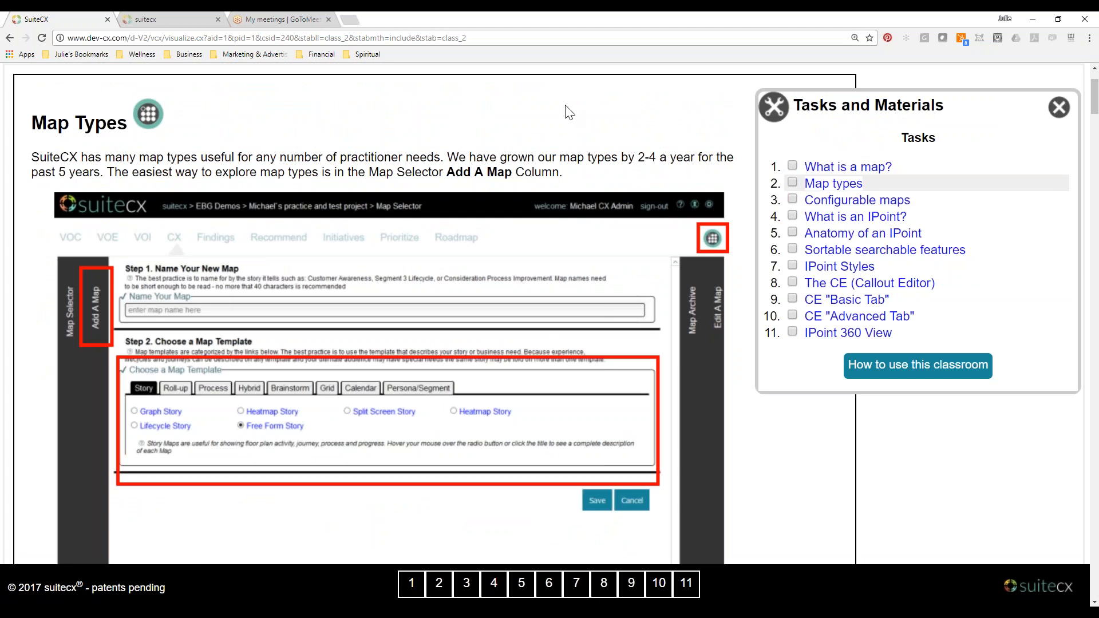
scroll(569, 111, "down", 4)
scroll(532, 171, "down", 3)
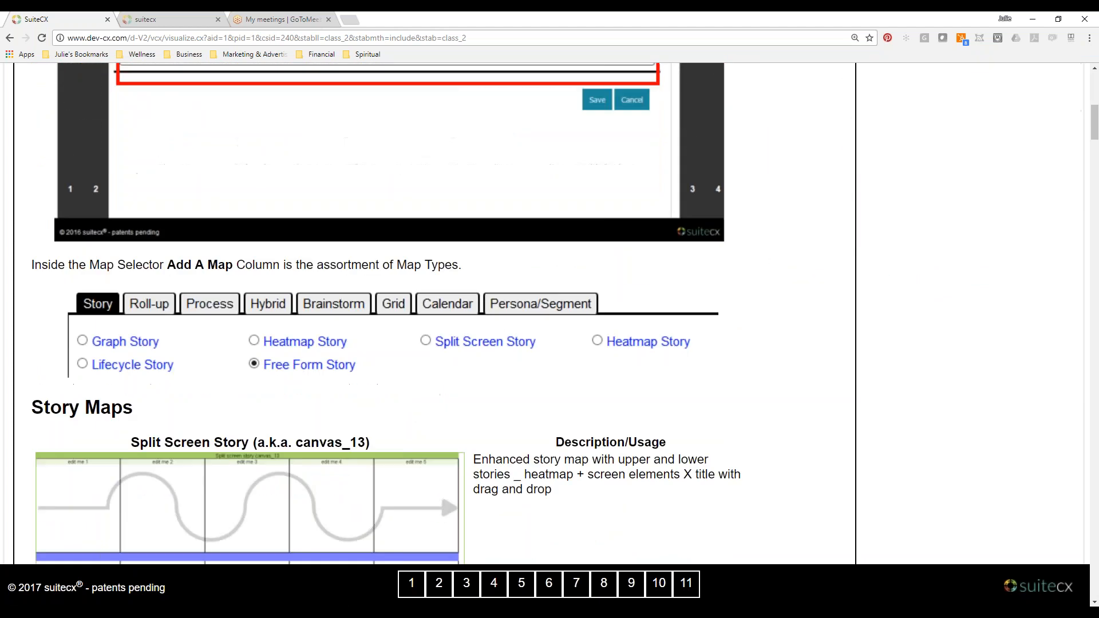
scroll(532, 172, "down", 2)
Switch to the New Project for 101 Class project and show the Map Selector's Add A Map form with its template choices.
left_click(183, 21)
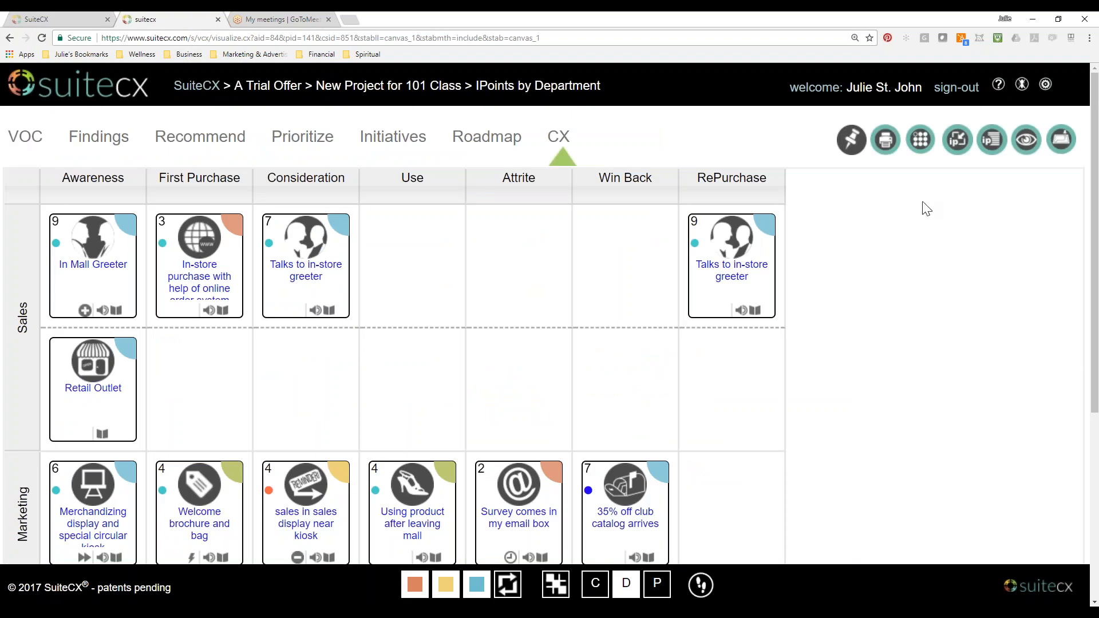
left_click(921, 144)
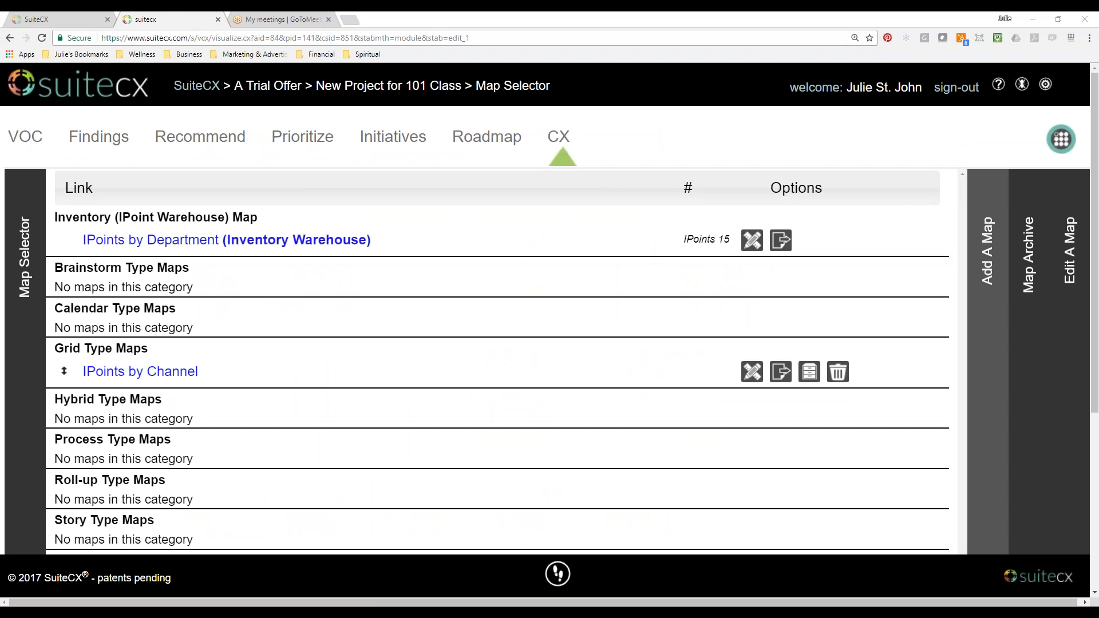
left_click(991, 281)
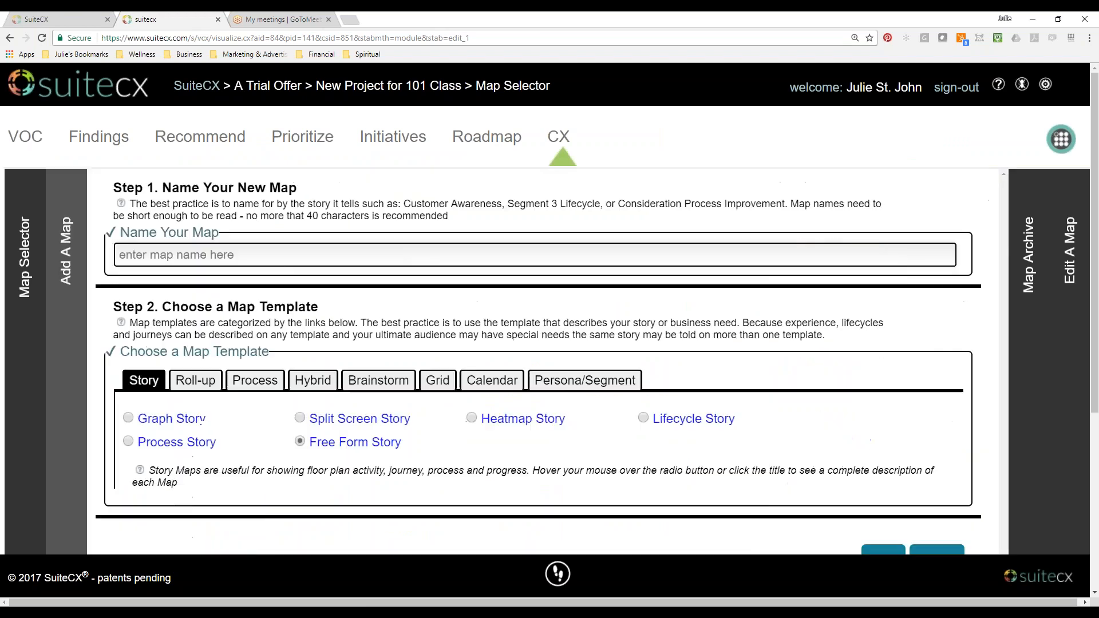
scroll(729, 319, "down", 2)
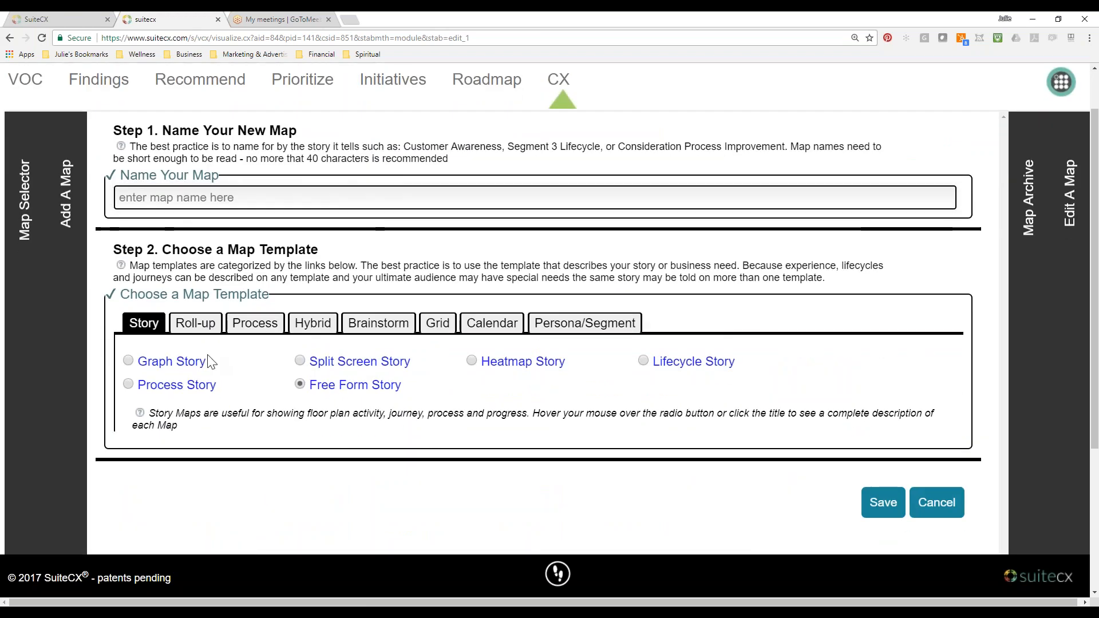
Browse the map template categories from Roll-up through Persona/Segment, and return to the Story templates.
left_click(198, 324)
left_click(255, 328)
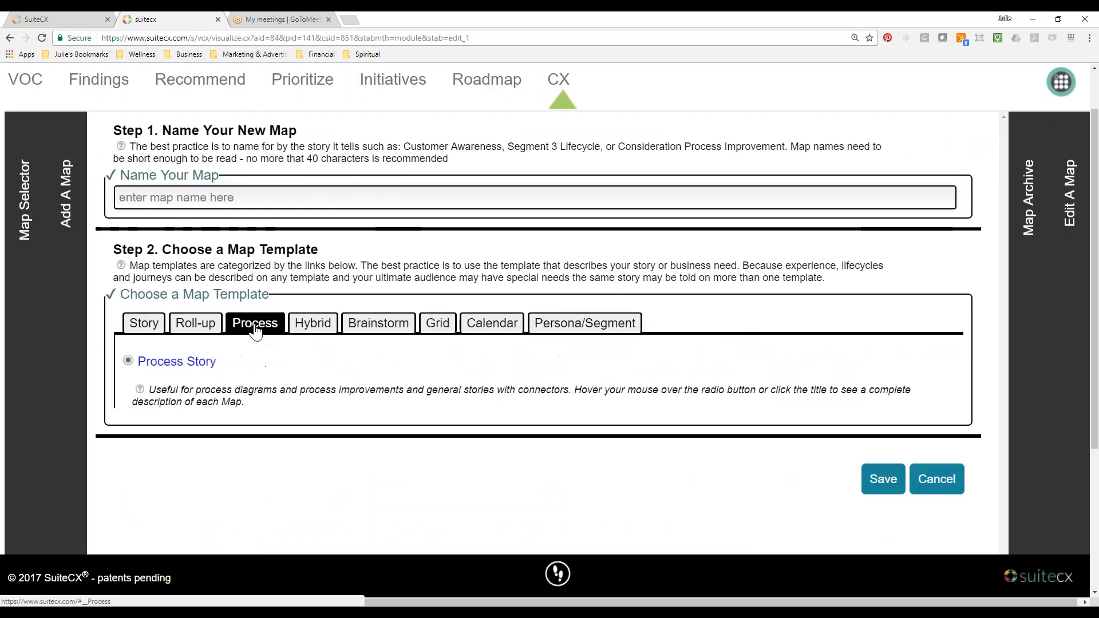
left_click(310, 324)
left_click(372, 332)
left_click(439, 329)
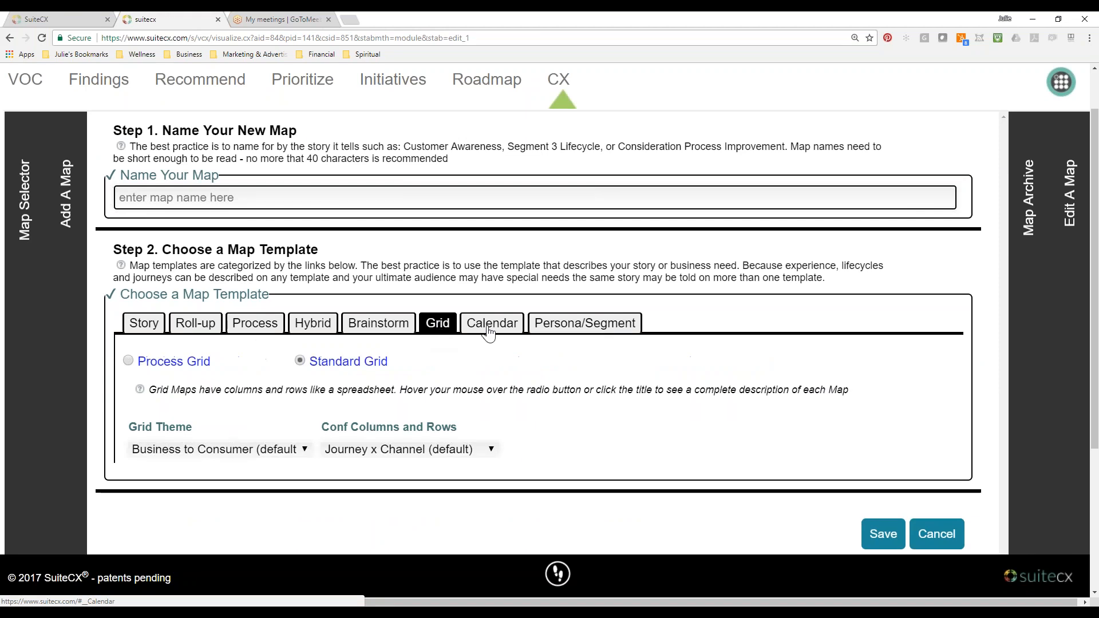
left_click(490, 332)
left_click(552, 335)
left_click(143, 324)
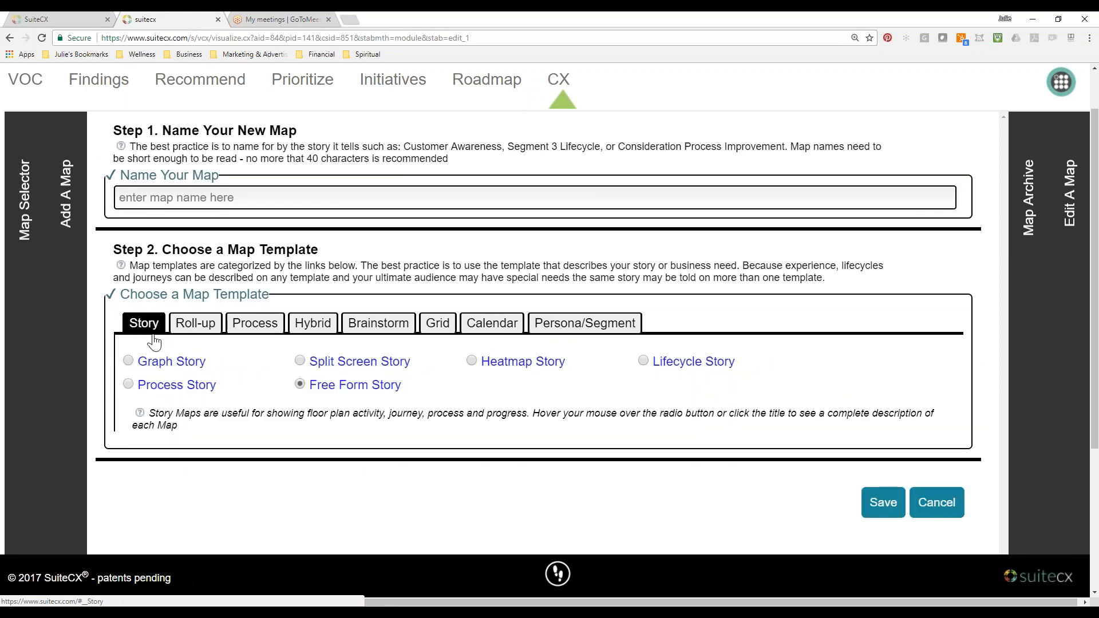
Preview the Story map templates and the Back Stage / Front Stage roll-up, ending on the Story category.
mouse_move(129, 363)
scroll(130, 362, "down", 3)
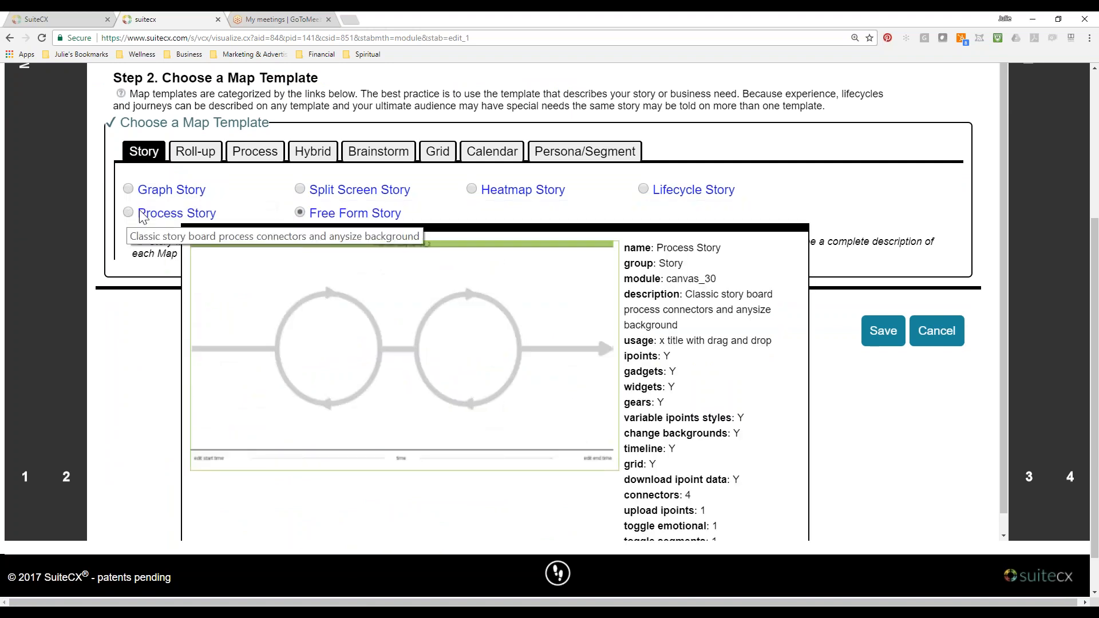
mouse_move(305, 191)
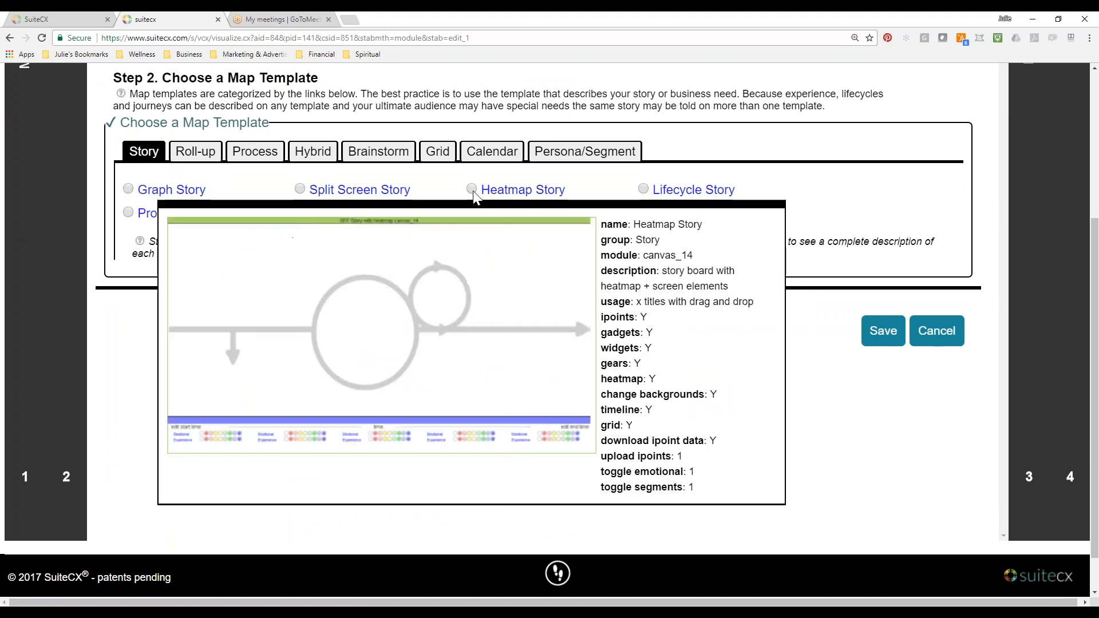
left_click(195, 153)
mouse_move(127, 212)
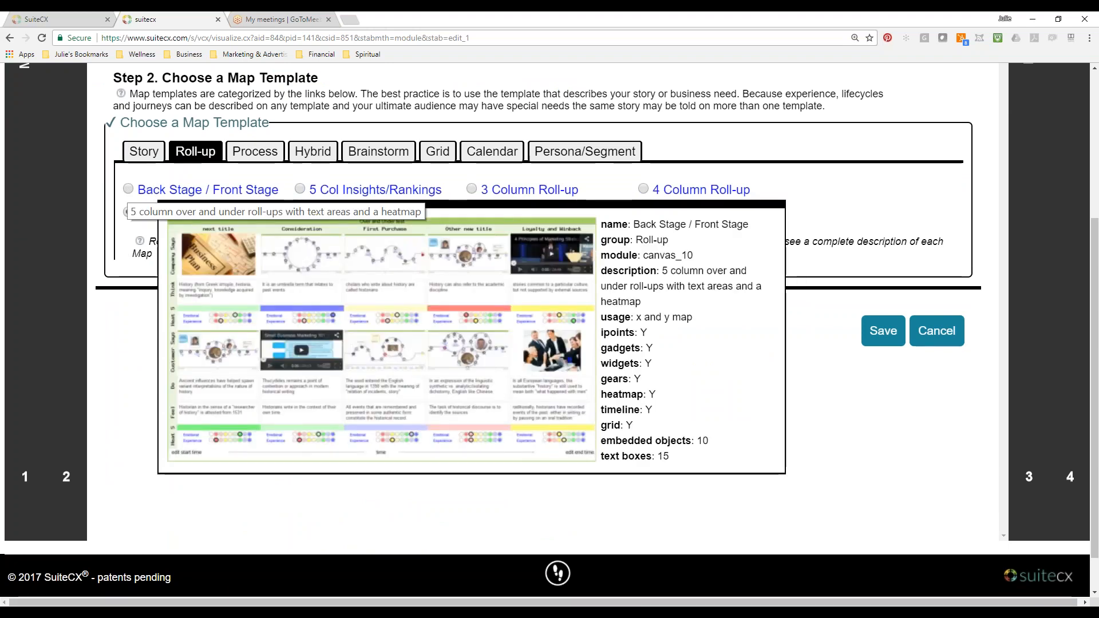
left_click(143, 154)
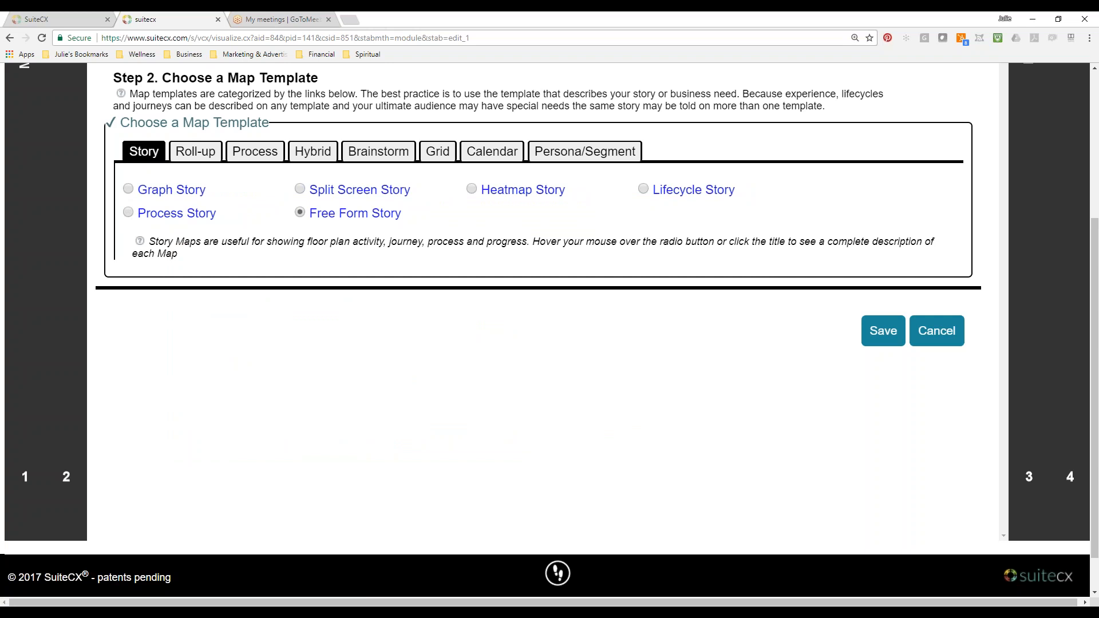
Preview the Process Story, 3-10 Column Hybrid and Monthly Butcher Paper templates, and show the Persona/Segment options.
left_click(268, 153)
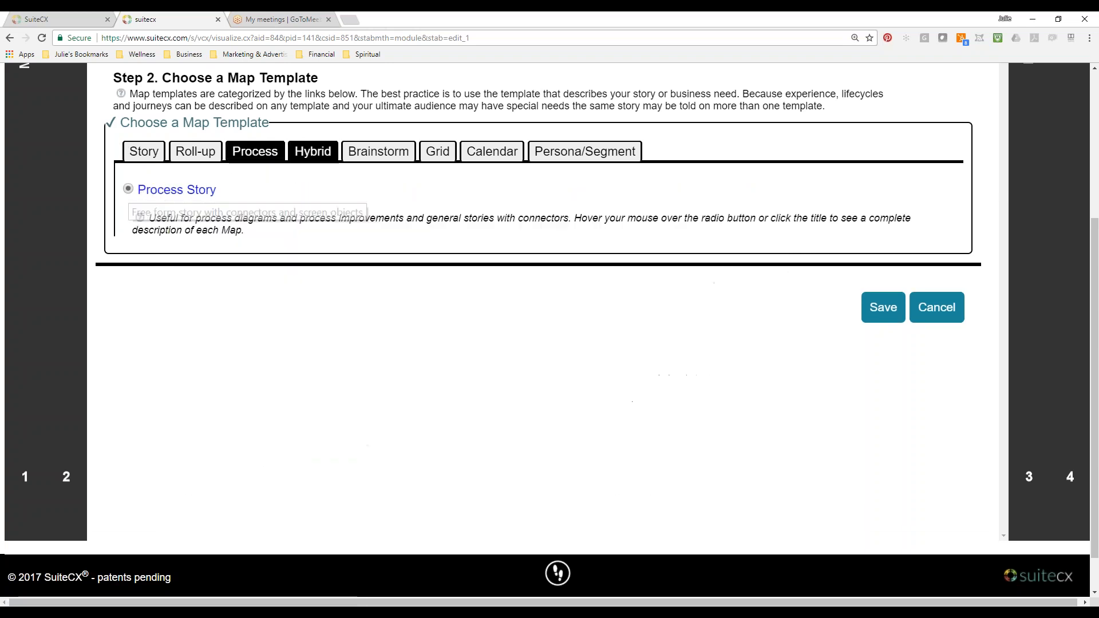
left_click(325, 160)
mouse_move(129, 188)
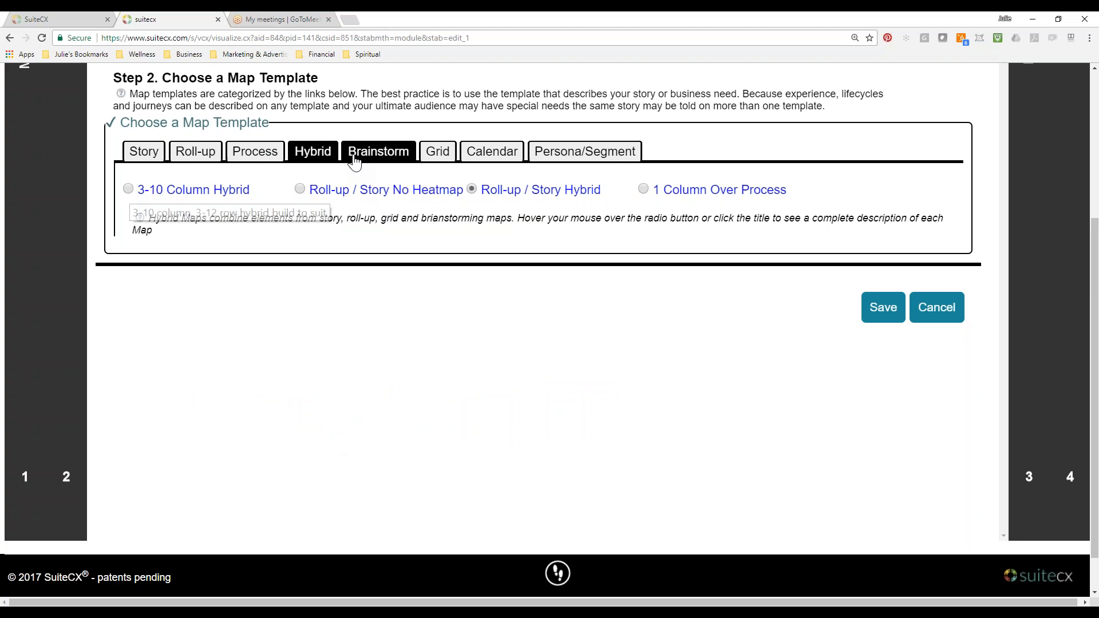
left_click(379, 151)
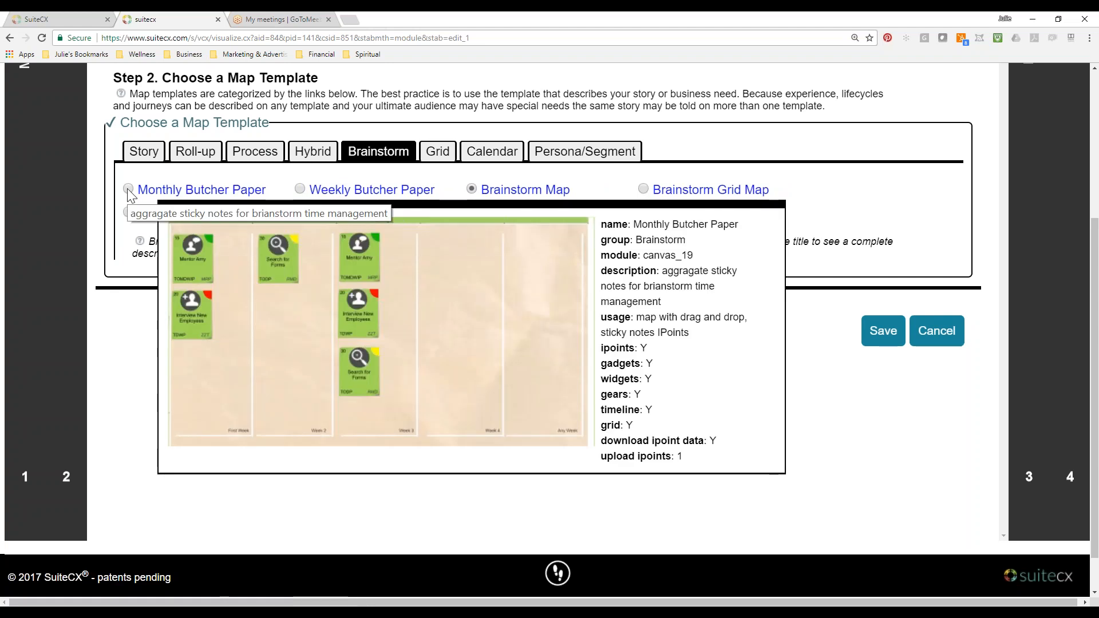
left_click(585, 151)
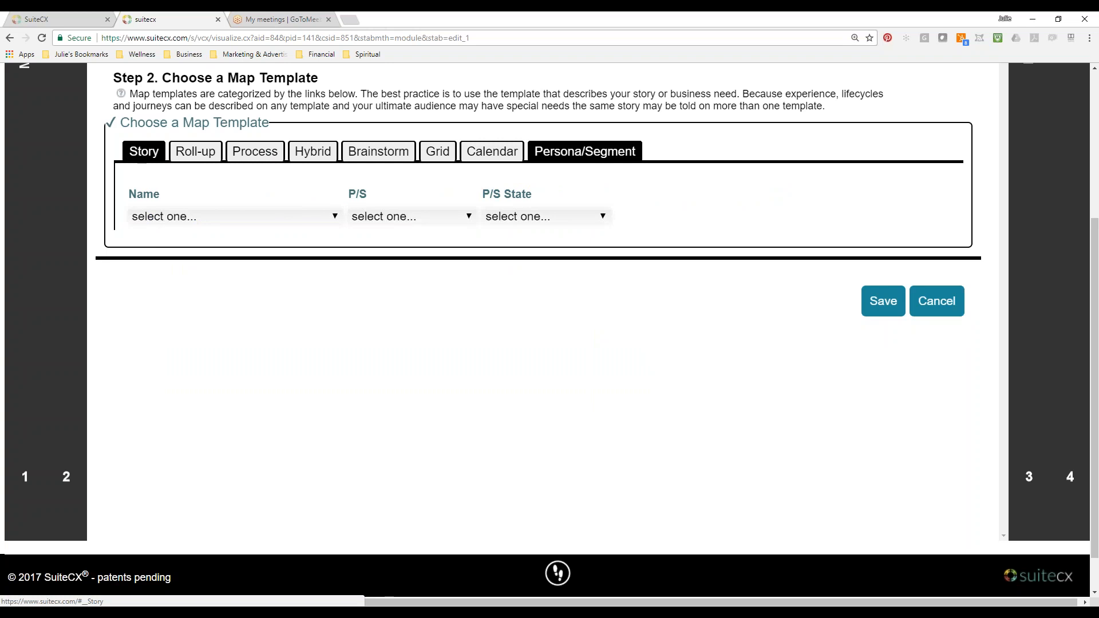
Preview the Free Form Story template again, followed by the Process category and the 3-10 Column Hybrid template.
left_click(144, 151)
mouse_move(301, 213)
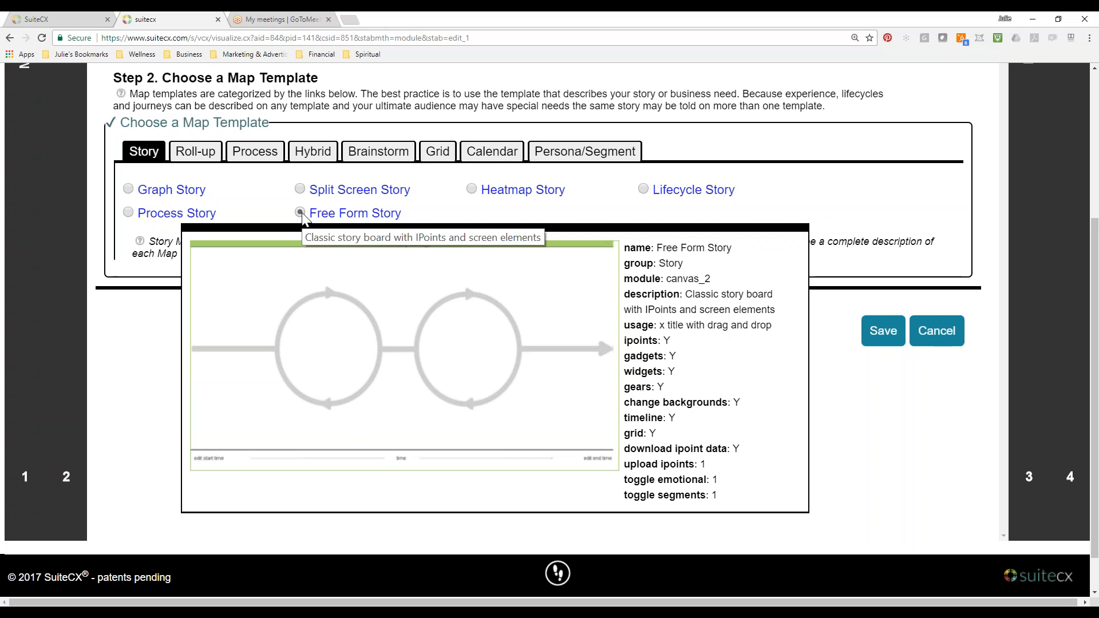
left_click(262, 160)
left_click(316, 155)
mouse_move(130, 192)
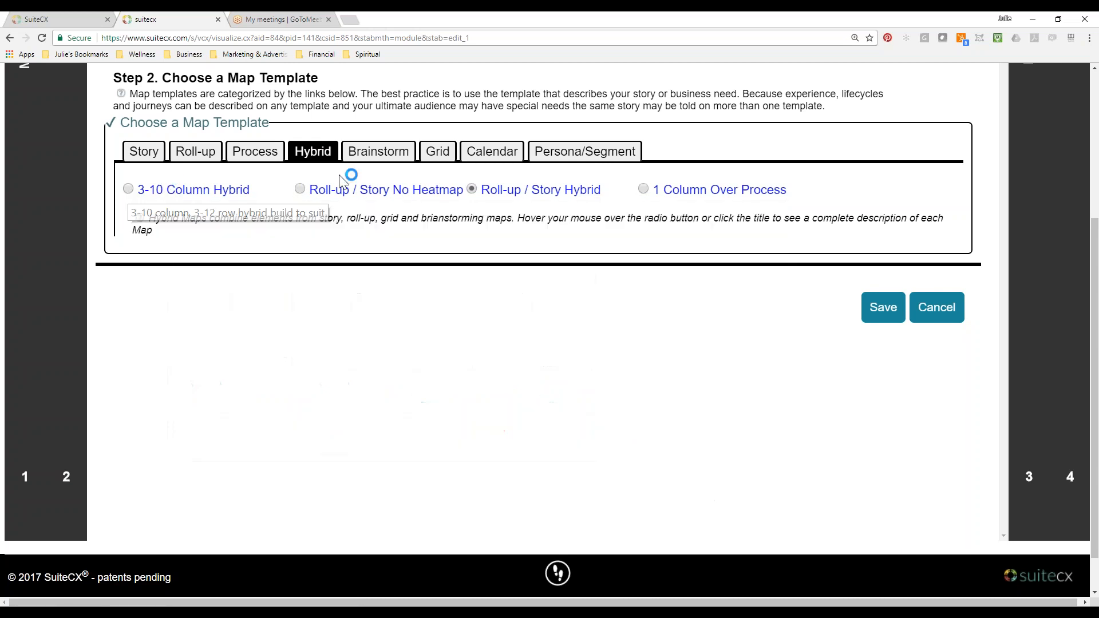
Preview the Daily and Weekly Butcher Paper brainstorm templates, revisit the Persona/Segment options, and return to the Story category.
left_click(372, 162)
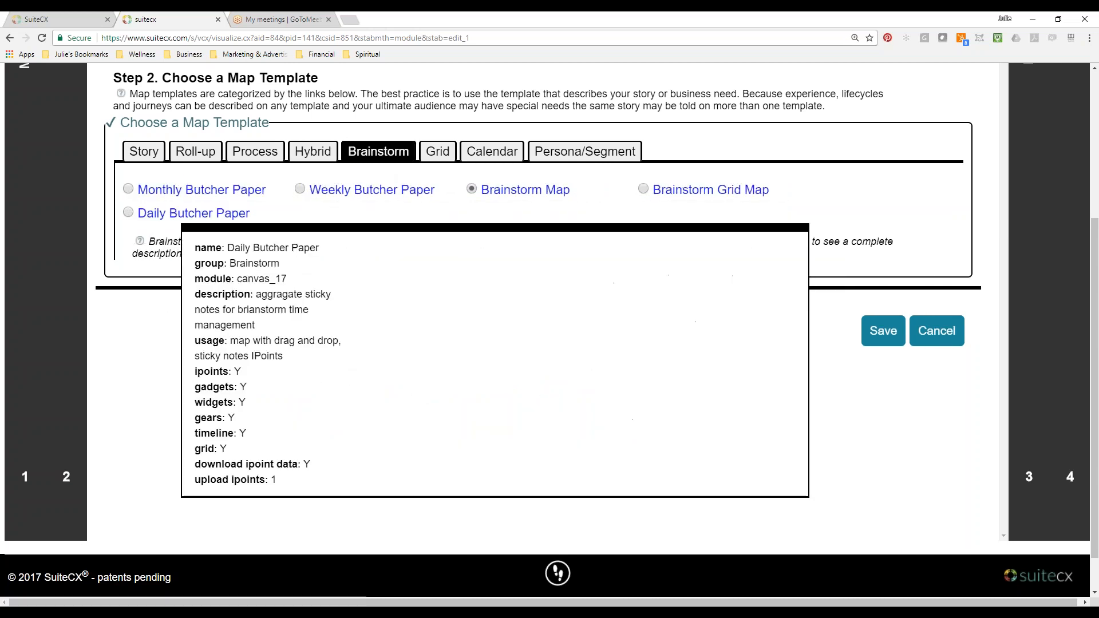
mouse_move(303, 192)
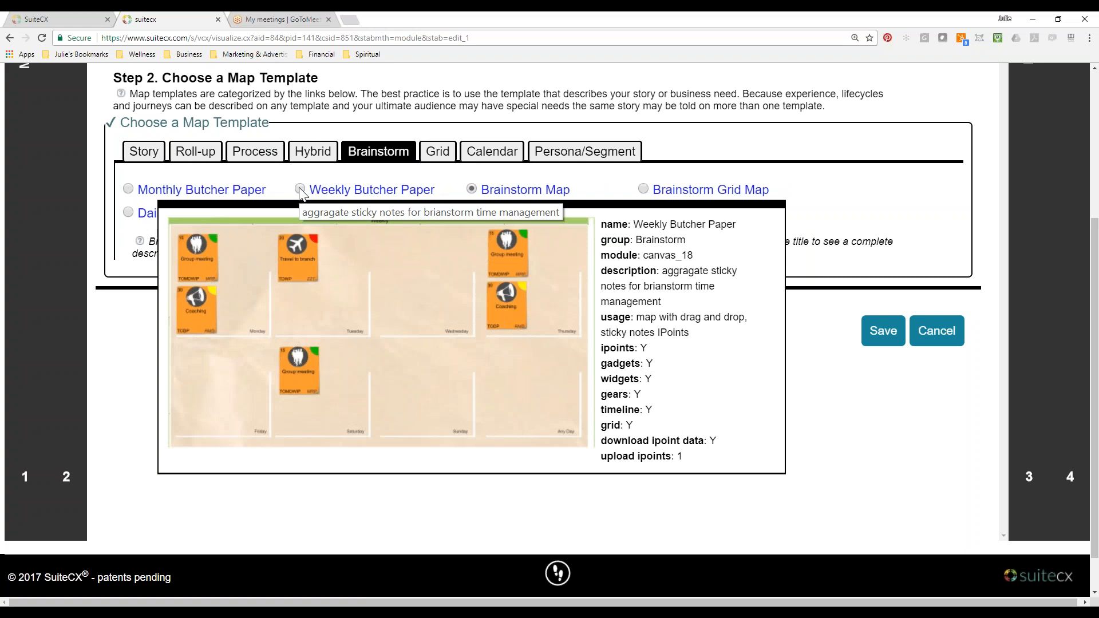
left_click(584, 151)
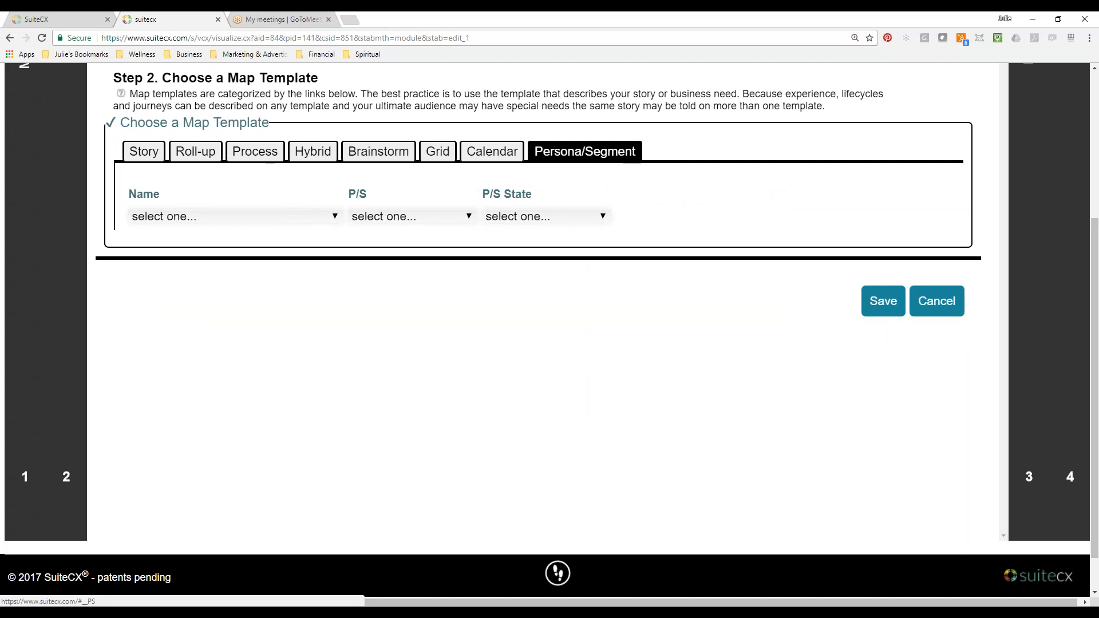
left_click(144, 153)
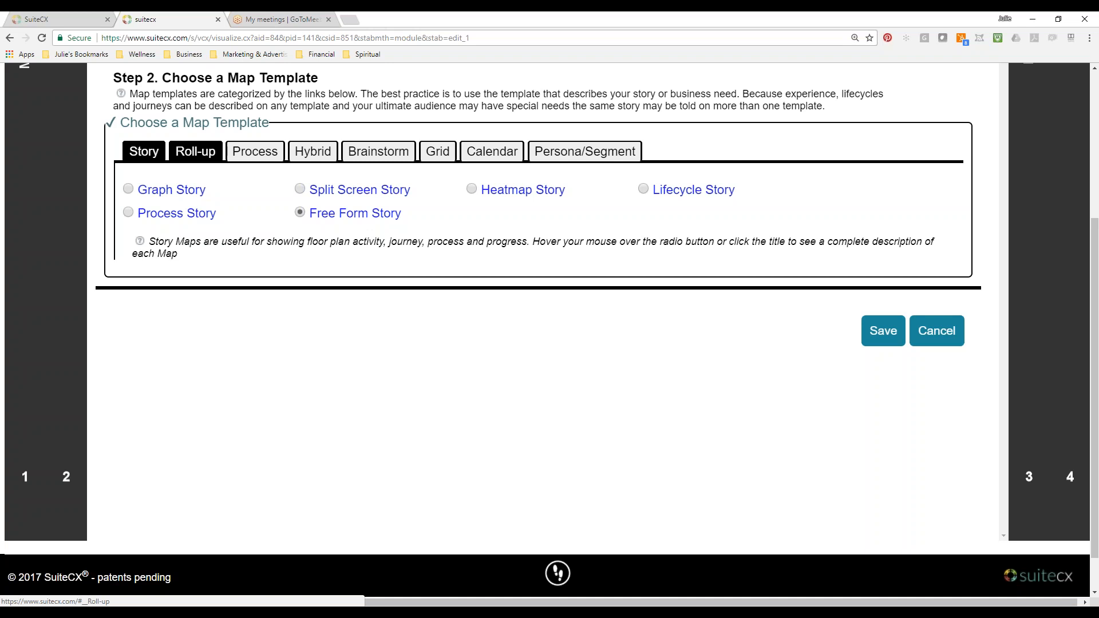
scroll(336, 326, "up", 4)
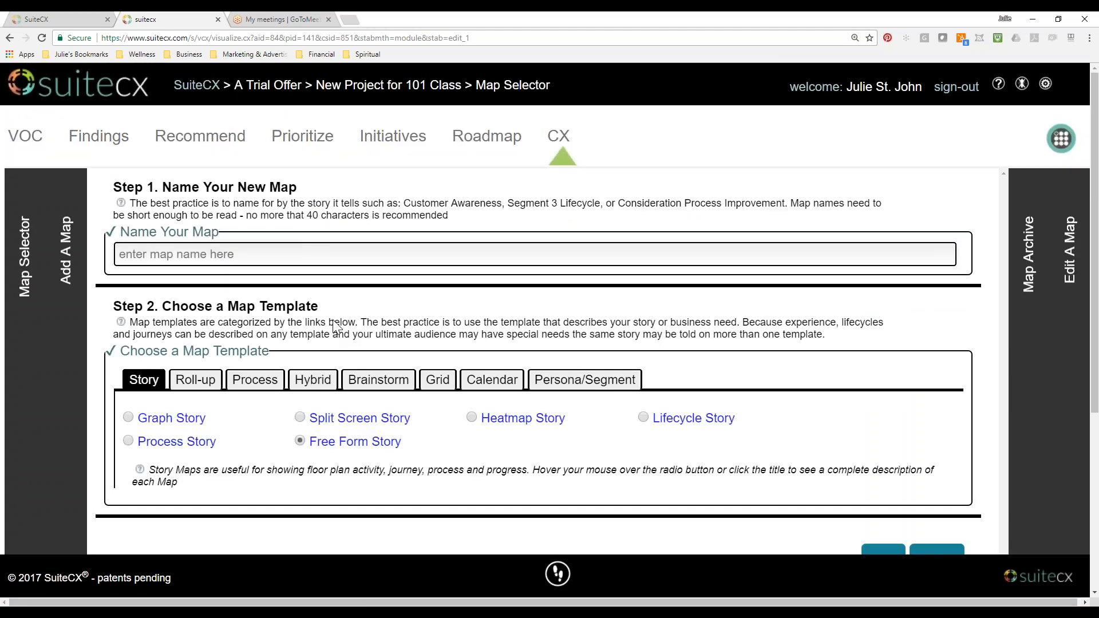
Return to the classroom and look through the Configurable Maps lesson, including its Graph Story and Persona Map examples.
left_click(79, 19)
scroll(788, 327, "up", 7)
scroll(788, 327, "up", 3)
left_click(848, 261)
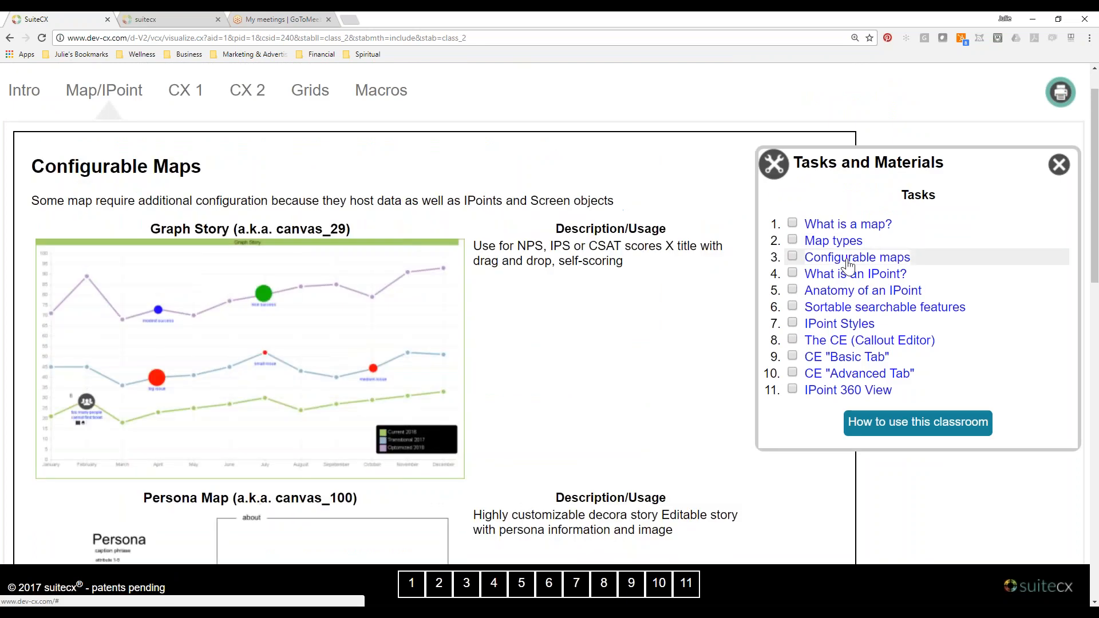
scroll(549, 314, "down", 6)
scroll(550, 314, "down", 3)
scroll(550, 314, "down", 5)
scroll(549, 314, "up", 8)
scroll(667, 381, "up", 7)
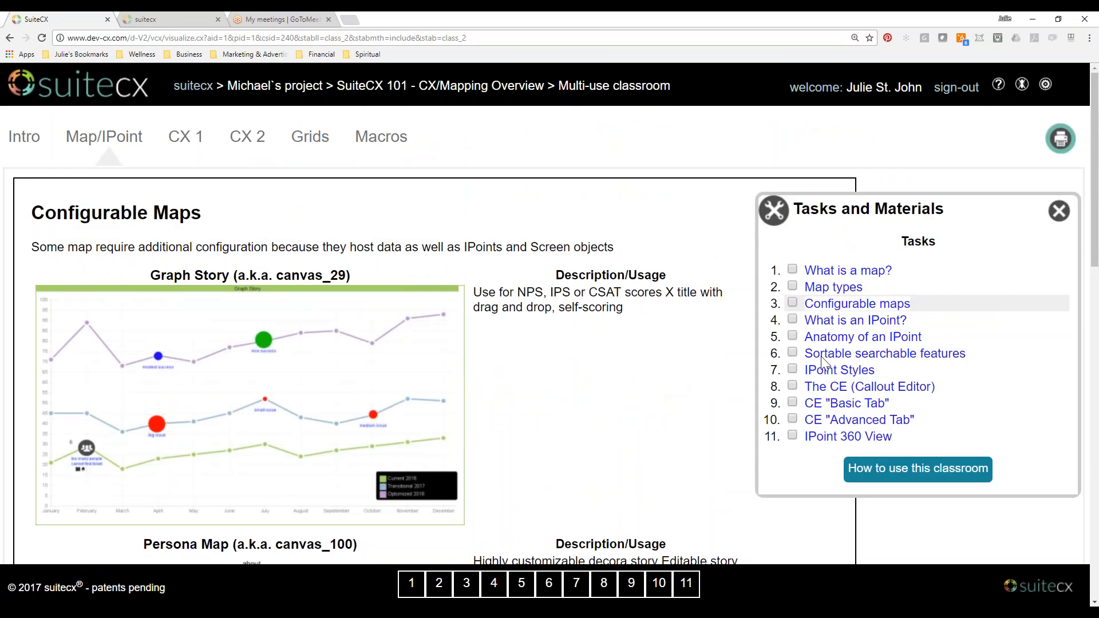
Read the "What is an IPoint?" lesson and examine the diagram in the Anatomy of an IPoint lesson.
left_click(830, 325)
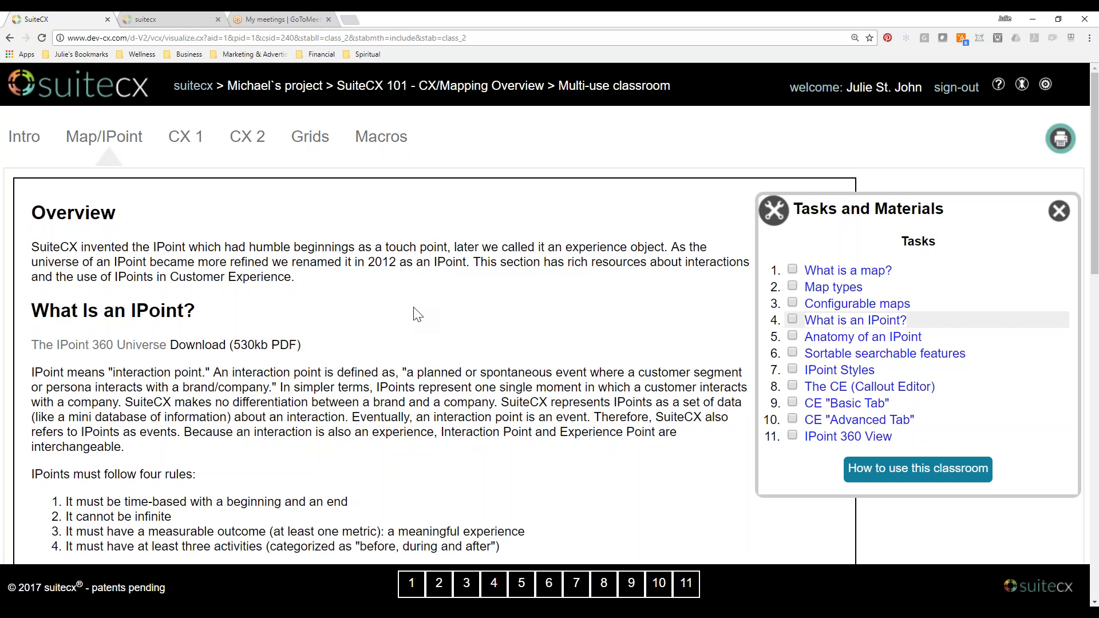
left_click(822, 339)
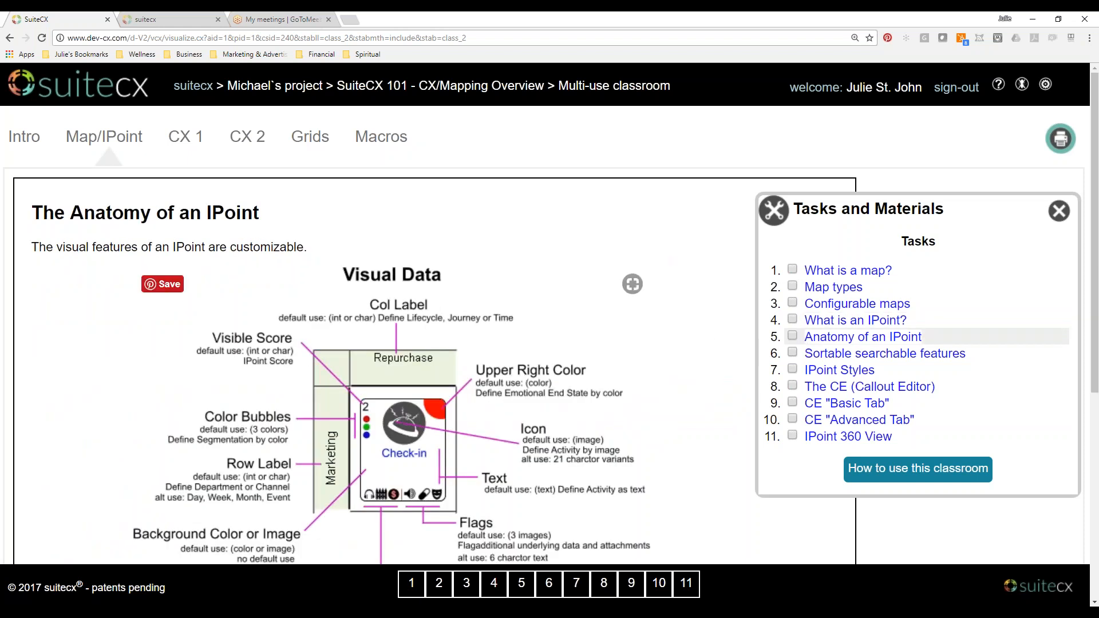
scroll(549, 313, "down", 3)
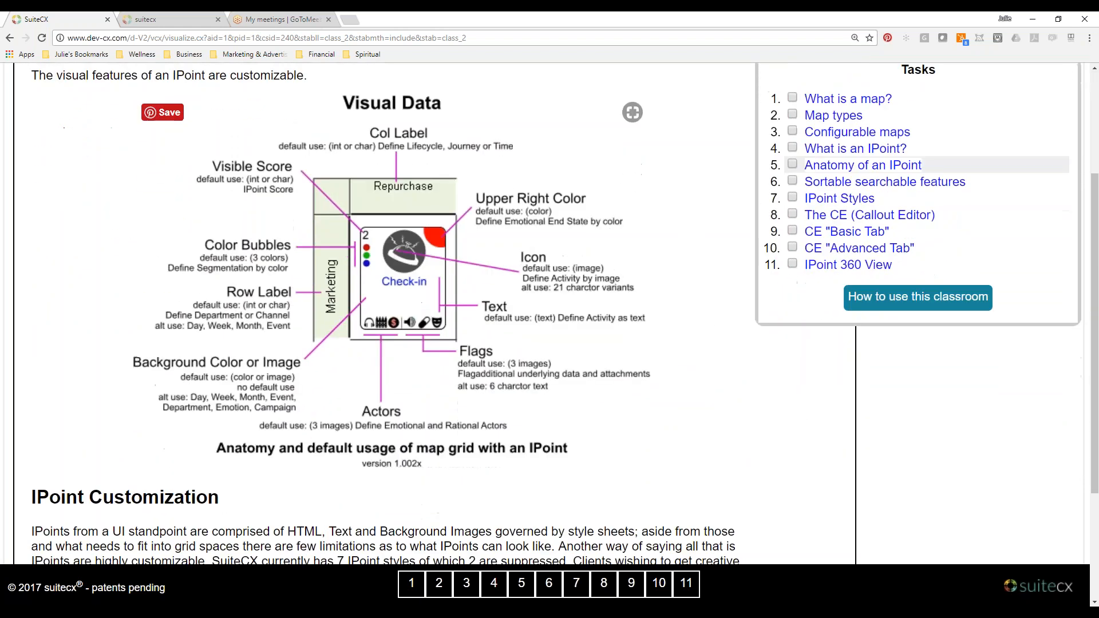
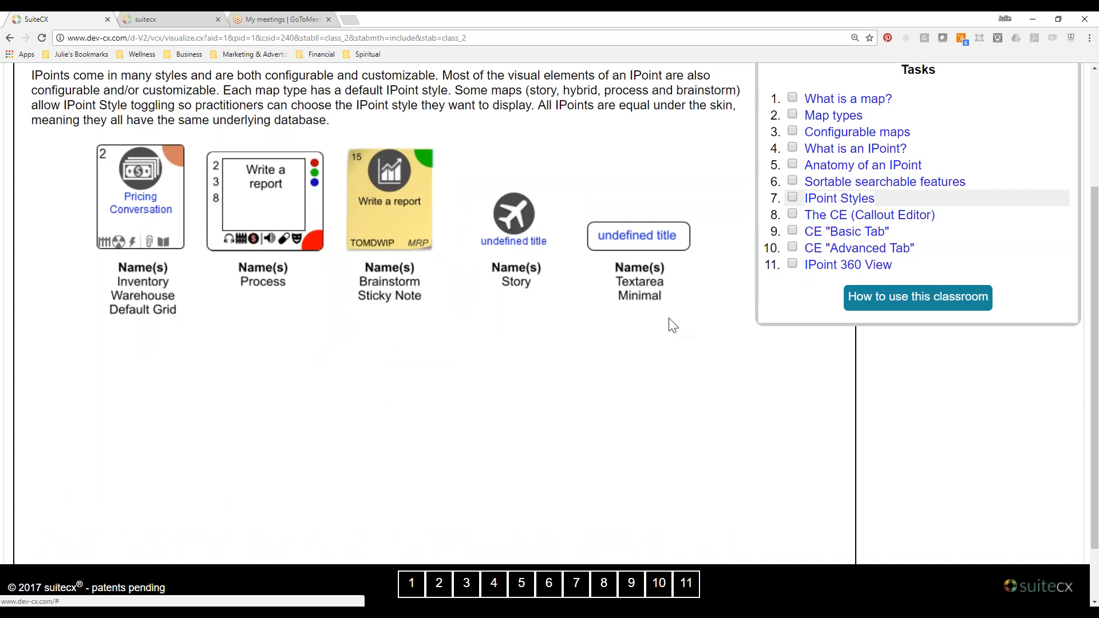
Review the IPoint Styles lesson and continue to the lesson on the CE (Callout Editor).
scroll(671, 323, "up", 1)
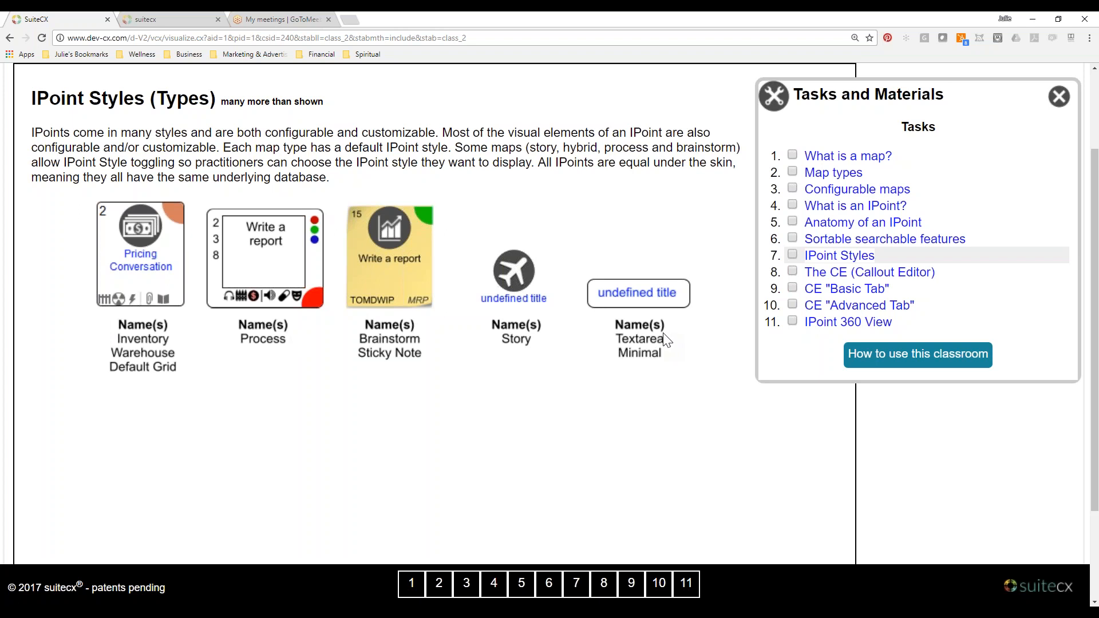
left_click(825, 274)
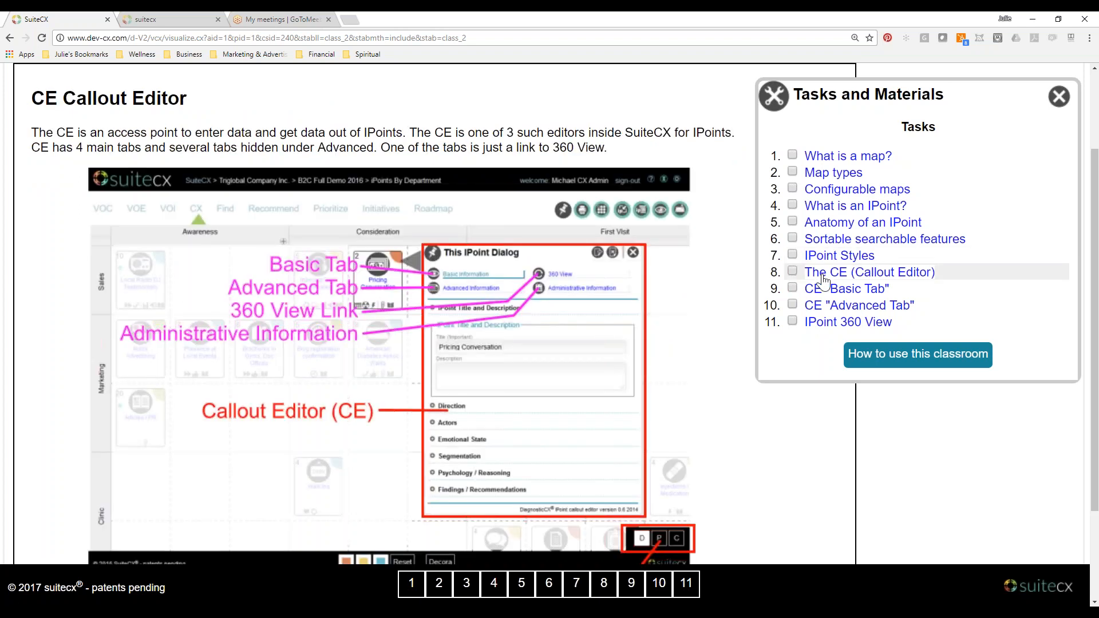
Switch to the sample project, open the IPoints by Department inventory map, and open the Consideration-stage "Talks to in-store greeter" IPoint.
left_click(166, 19)
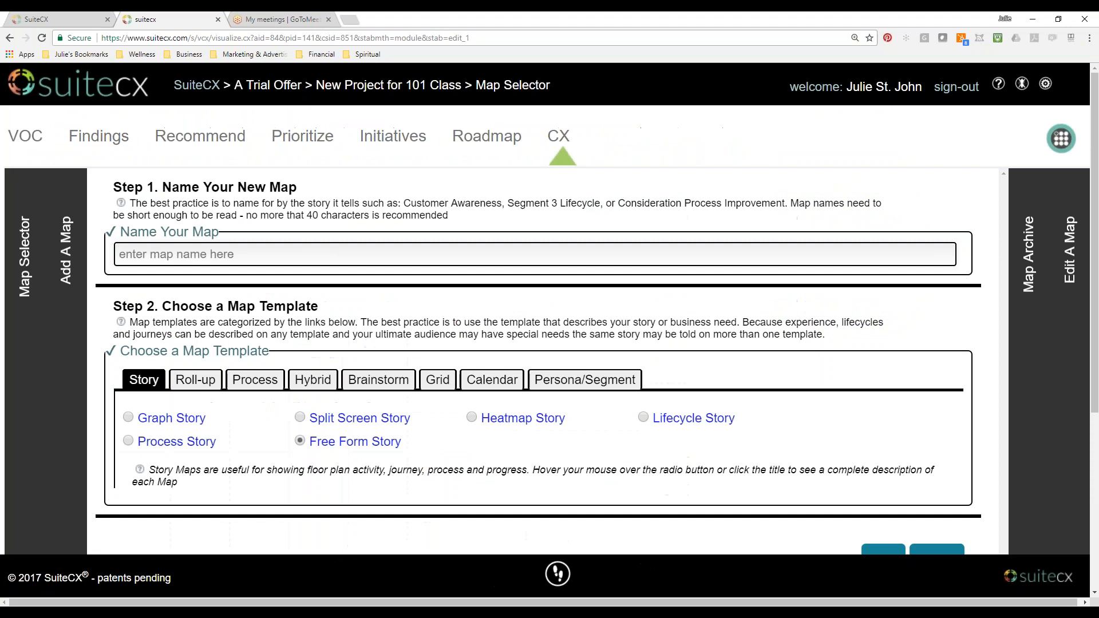
left_click(29, 283)
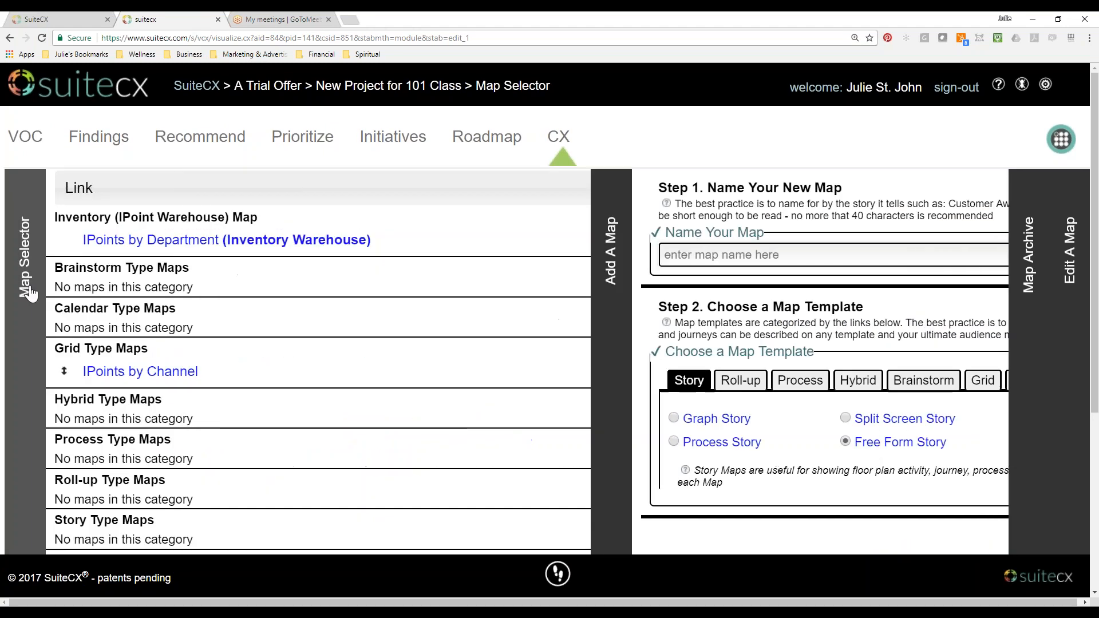
left_click(232, 241)
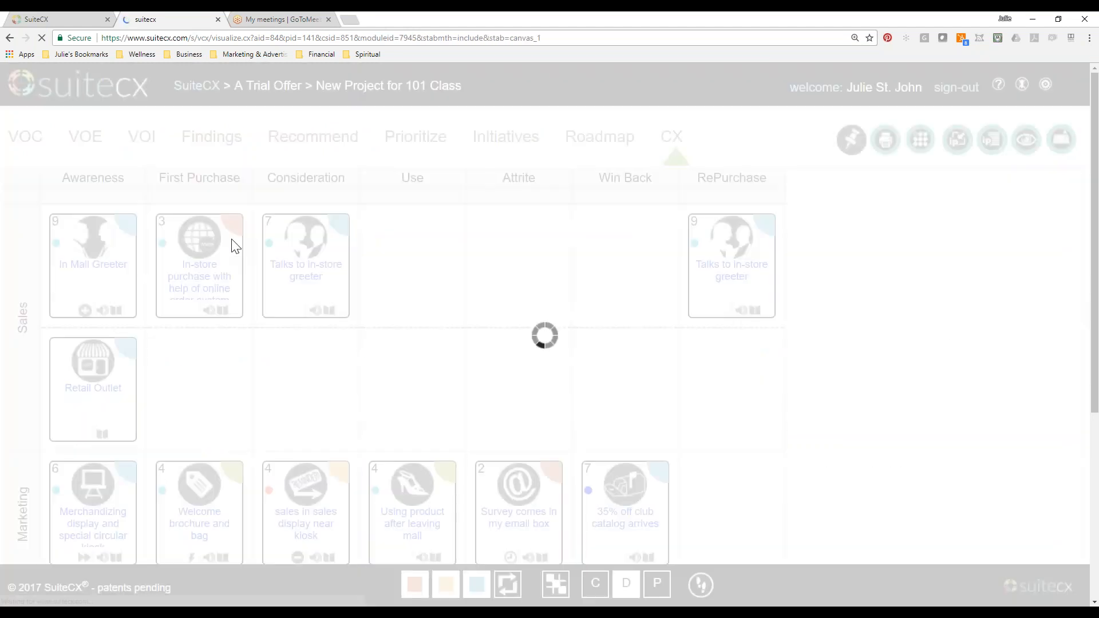
left_click(347, 273)
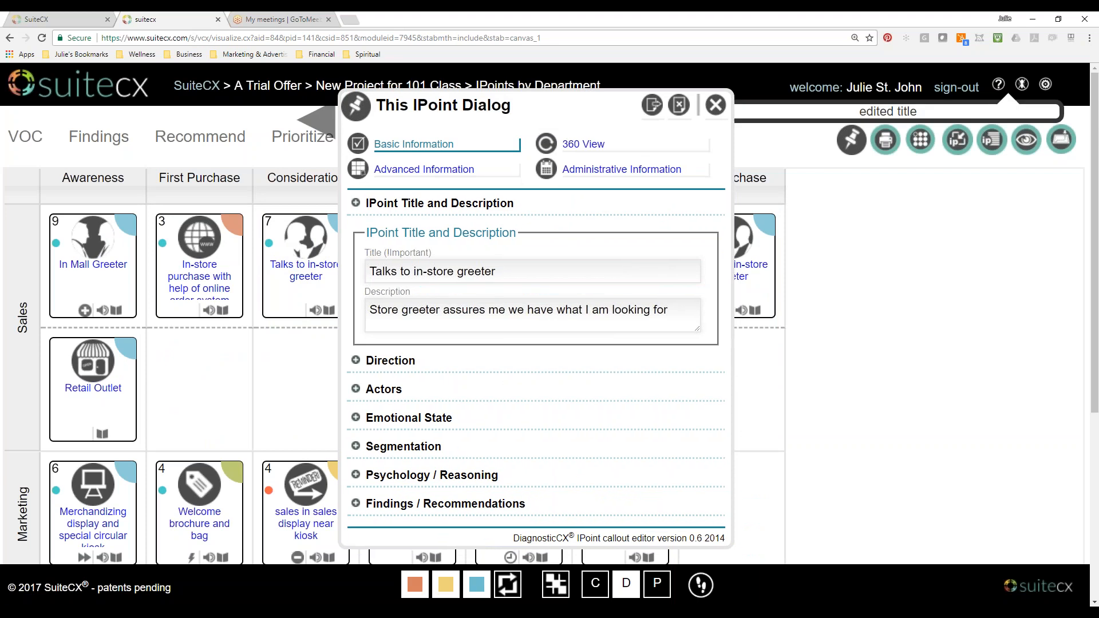
Look through the IPoint's Basic Information sections, from Psychology / Reasoning and Segmentation back up to IPoint Title and Description.
left_click(357, 476)
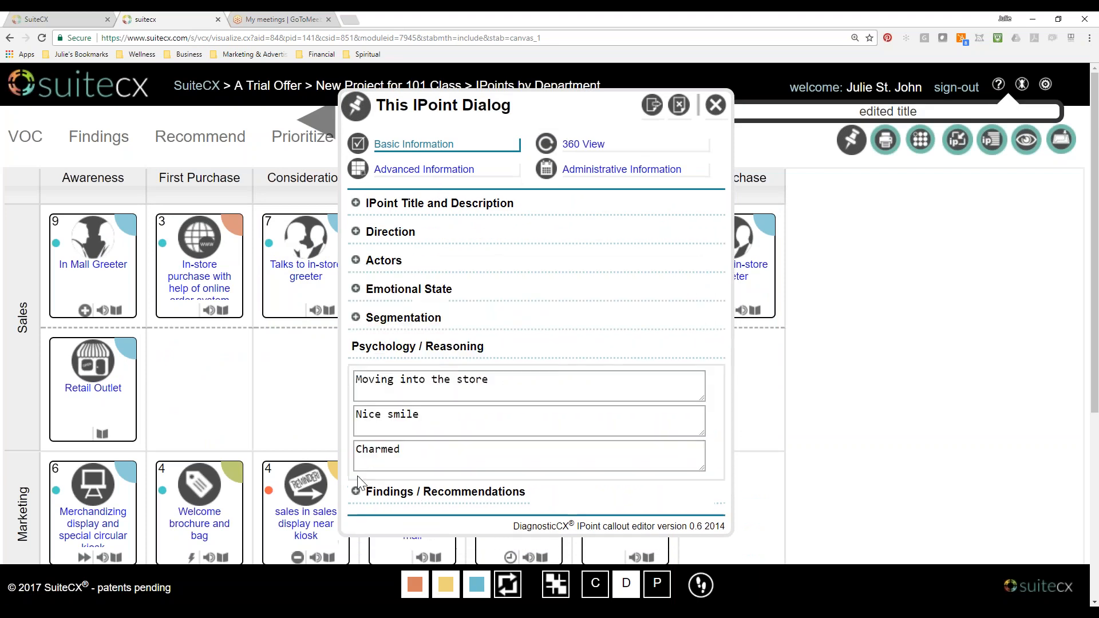
left_click(356, 317)
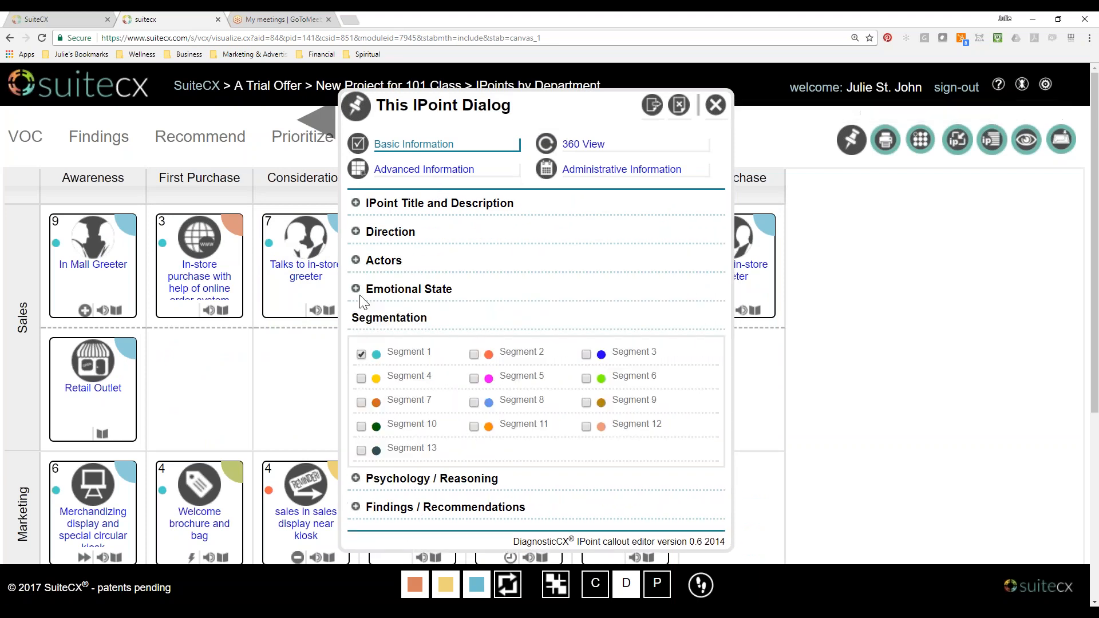
left_click(356, 289)
left_click(356, 260)
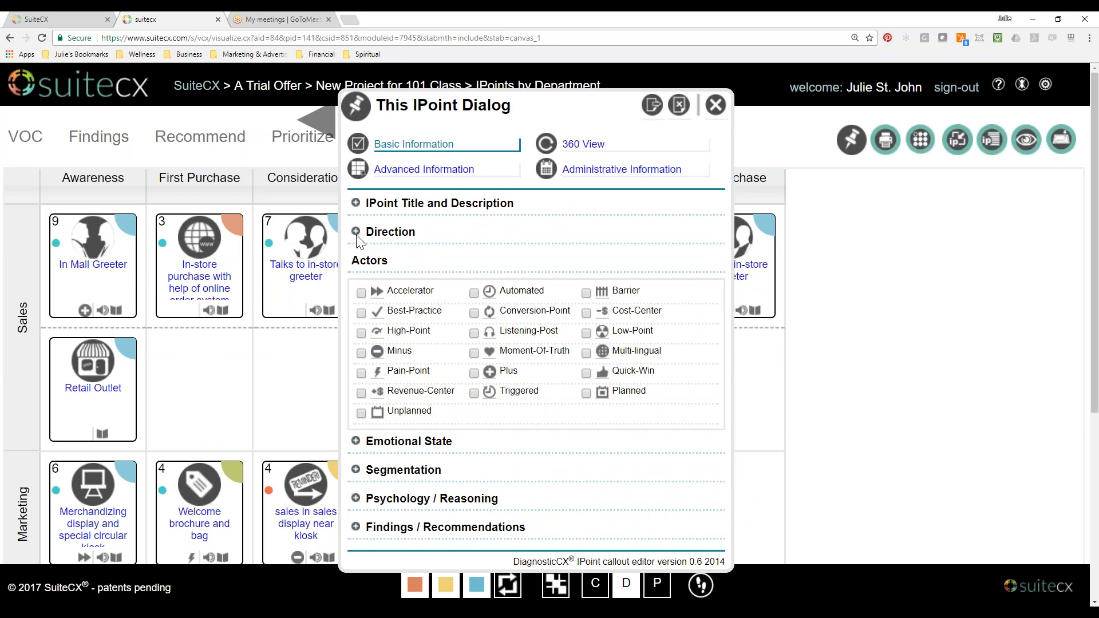
left_click(357, 235)
left_click(356, 203)
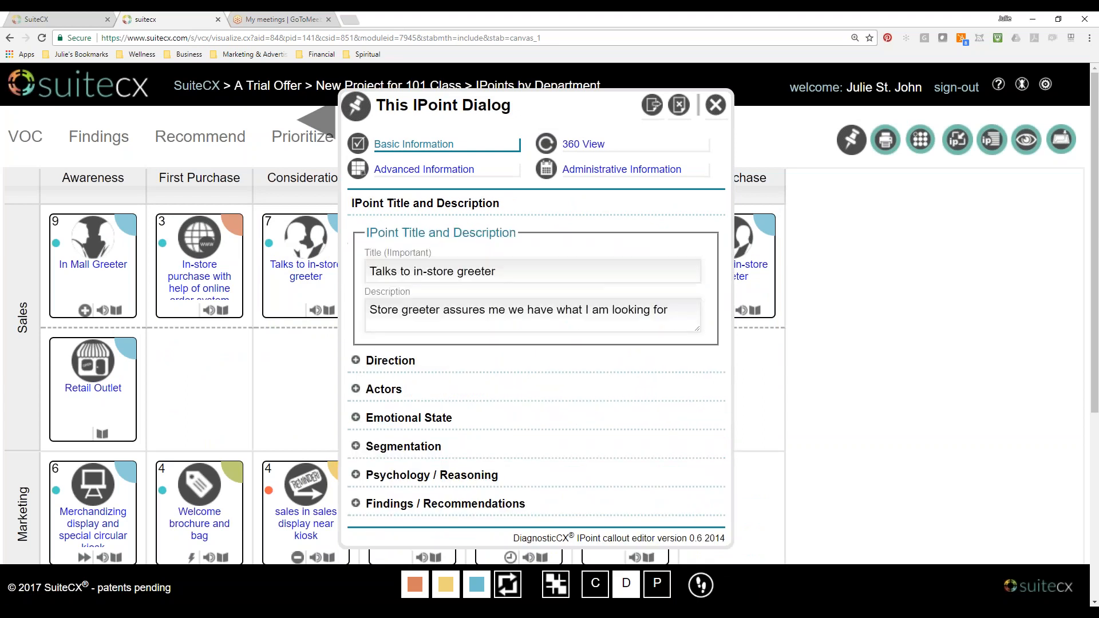
Examine the IPoint's advanced Story details, including Psychology/Reasoning, IPoint Metrics, Path Assignments and Frequency.
left_click(407, 171)
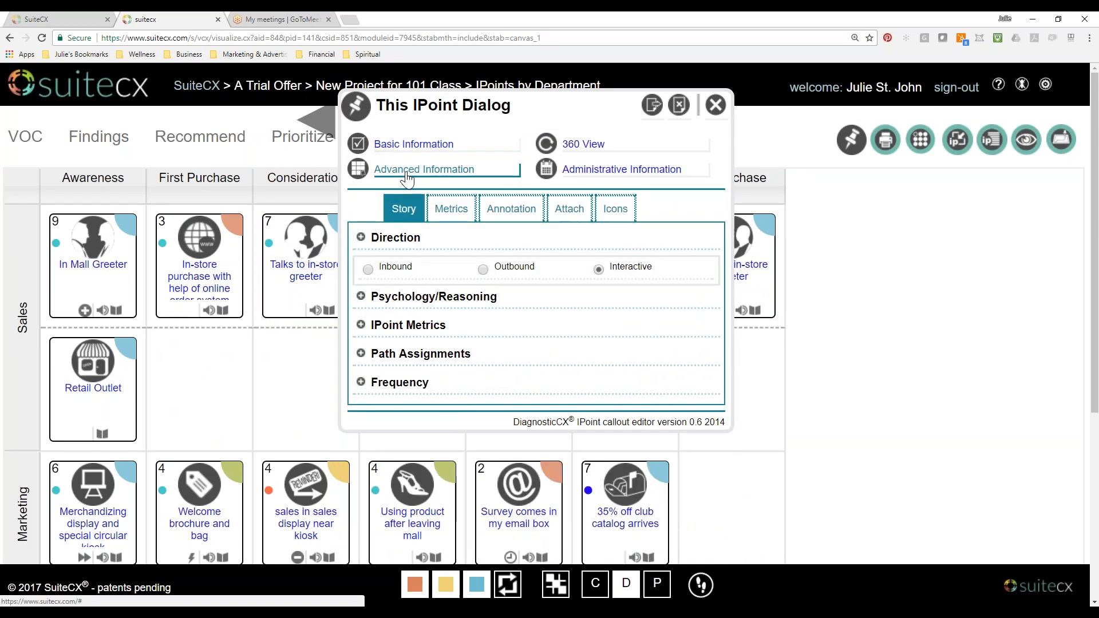
left_click(361, 297)
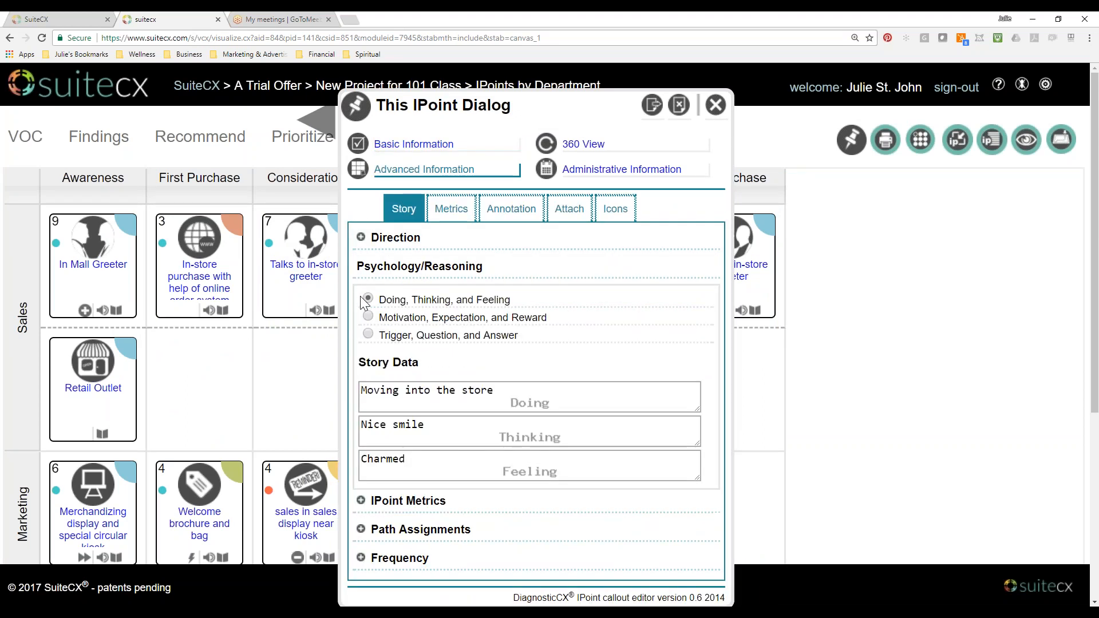
left_click(361, 501)
left_click(361, 433)
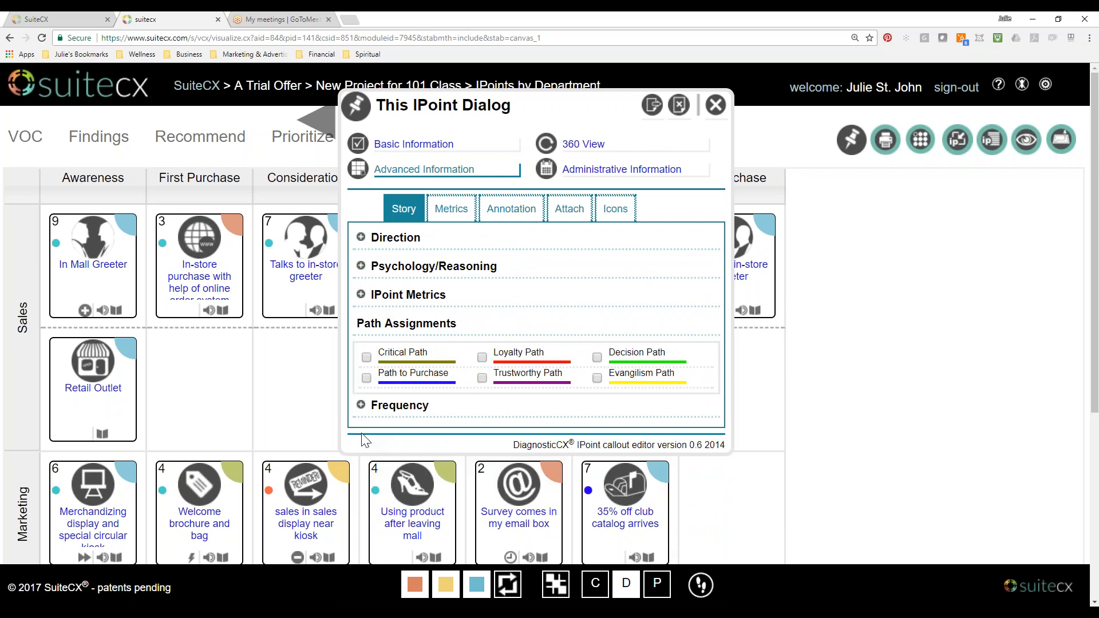
left_click(361, 406)
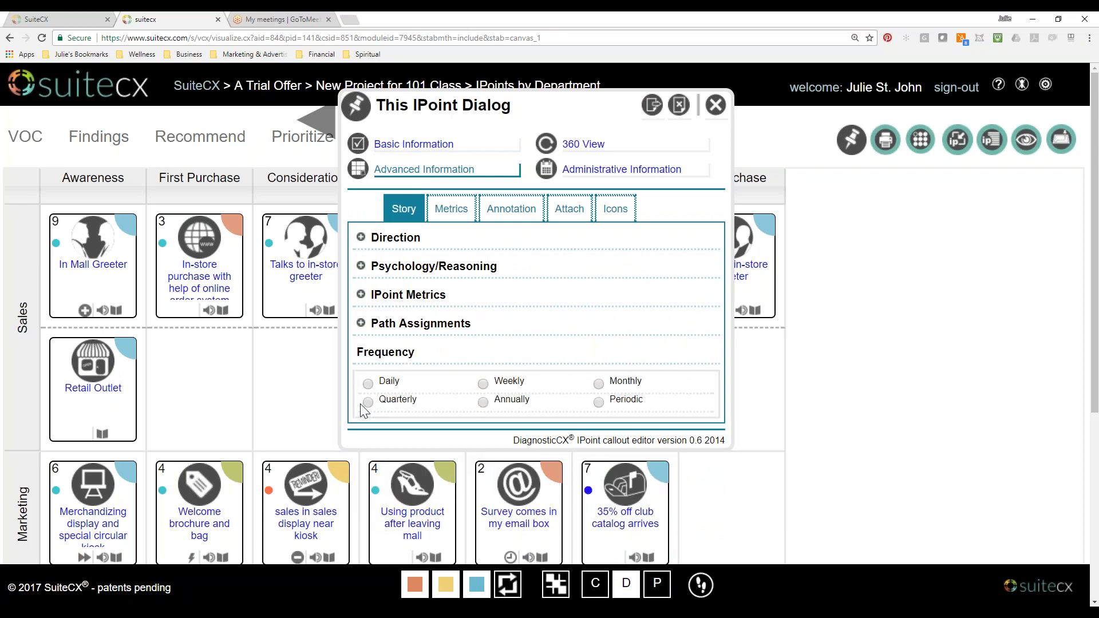
Check the IPoint's advanced Metrics and Annotation sections, and close the IPoint dialog.
left_click(449, 211)
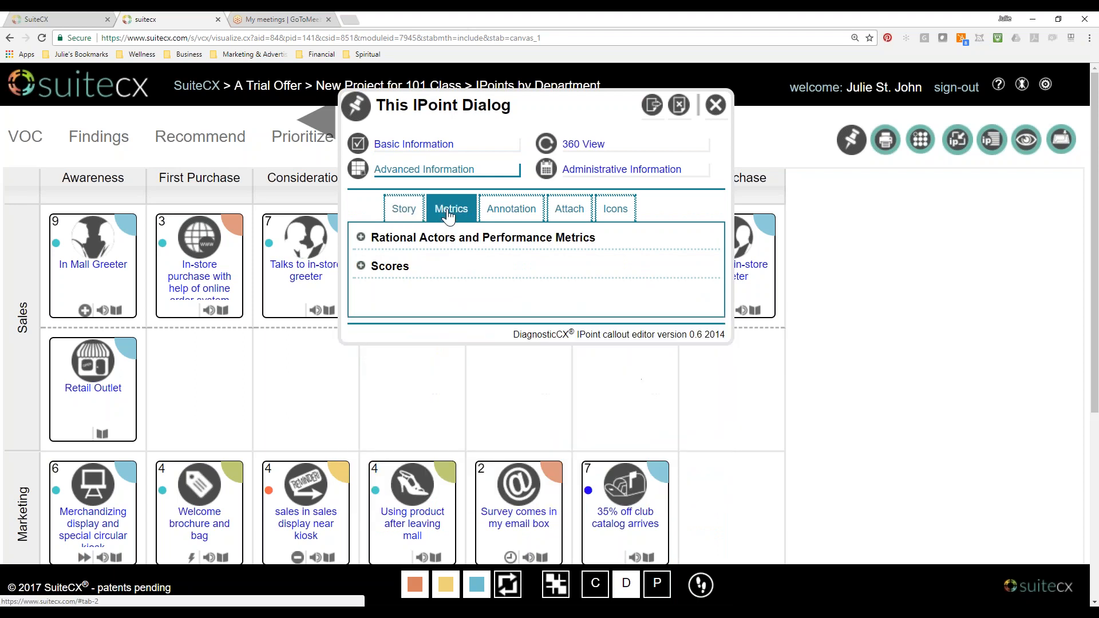
left_click(361, 237)
left_click(528, 218)
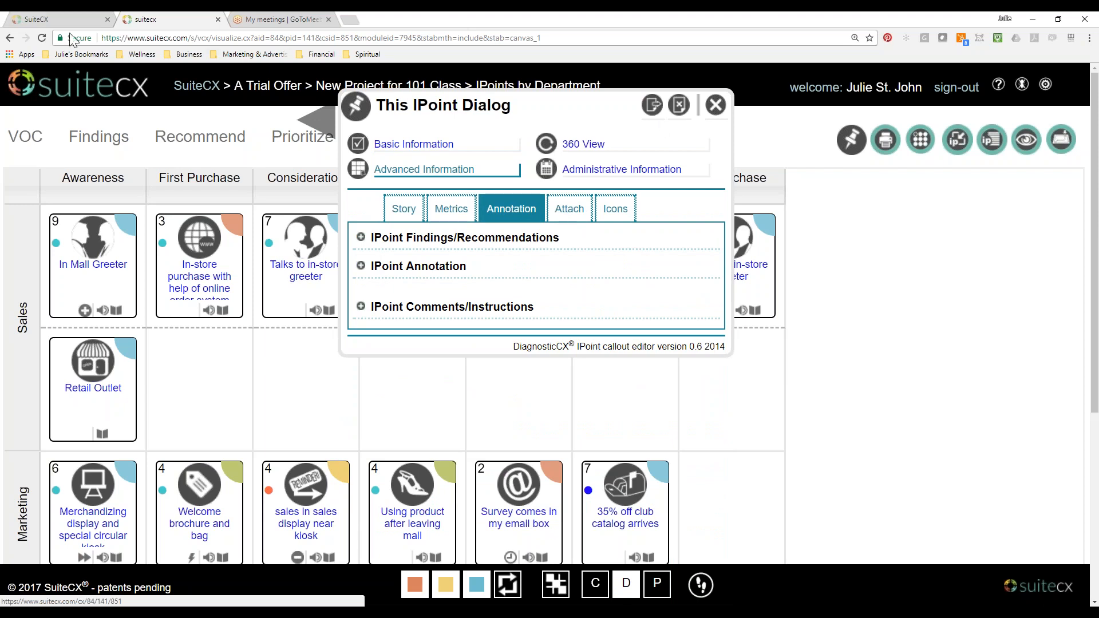
left_click(716, 105)
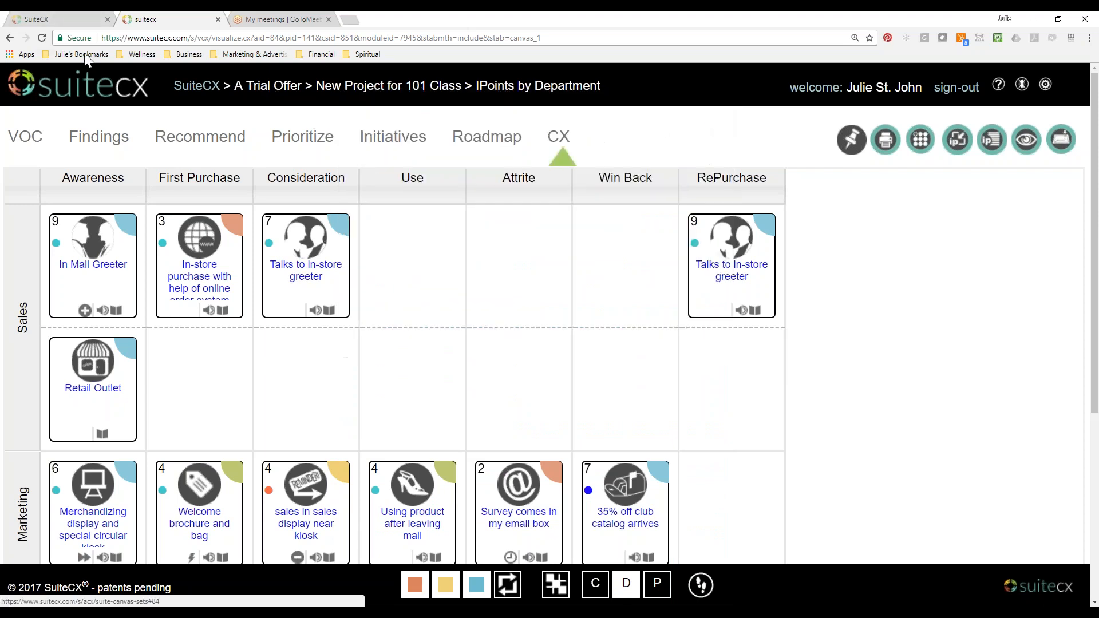
Return to the classroom and view the CE "Basic Tab" and IPoint 360 View lessons.
left_click(67, 19)
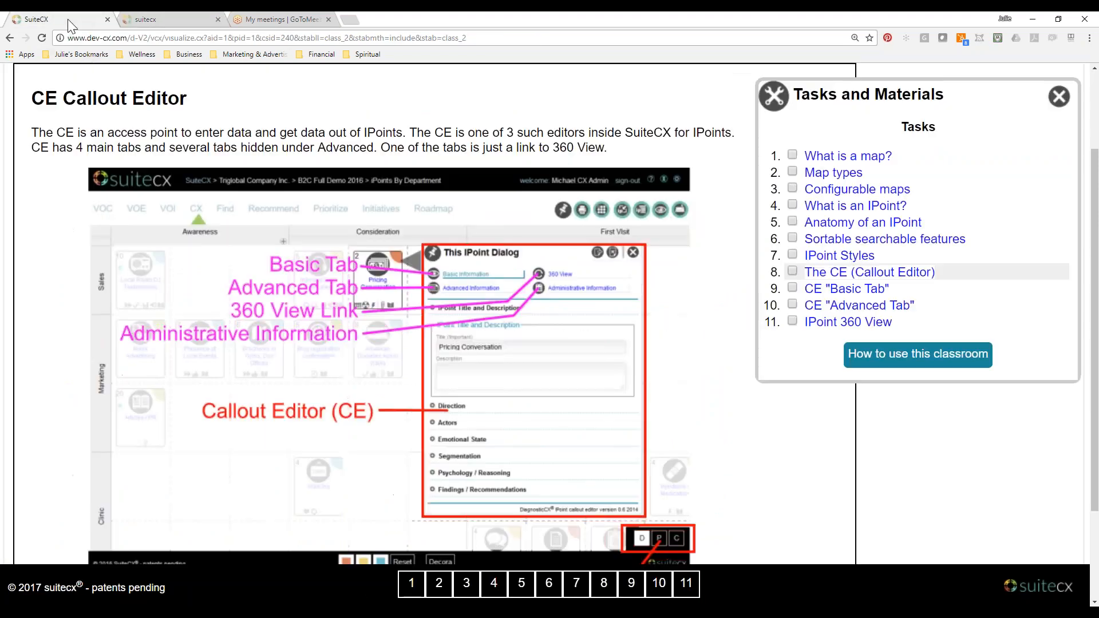
left_click(824, 296)
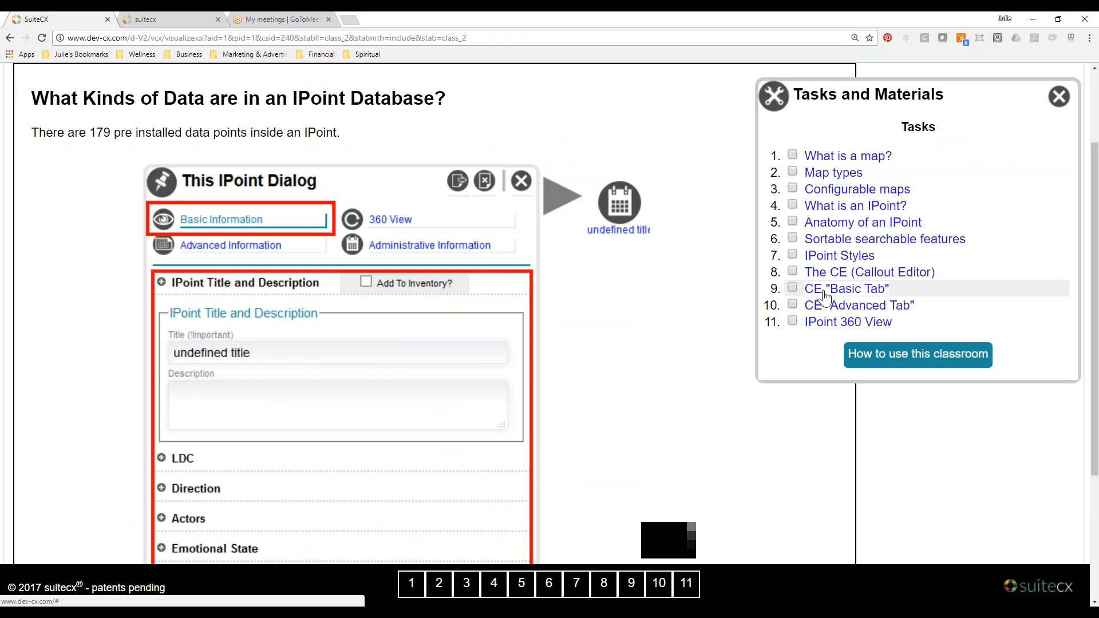
left_click(825, 322)
scroll(217, 175, "up", 2)
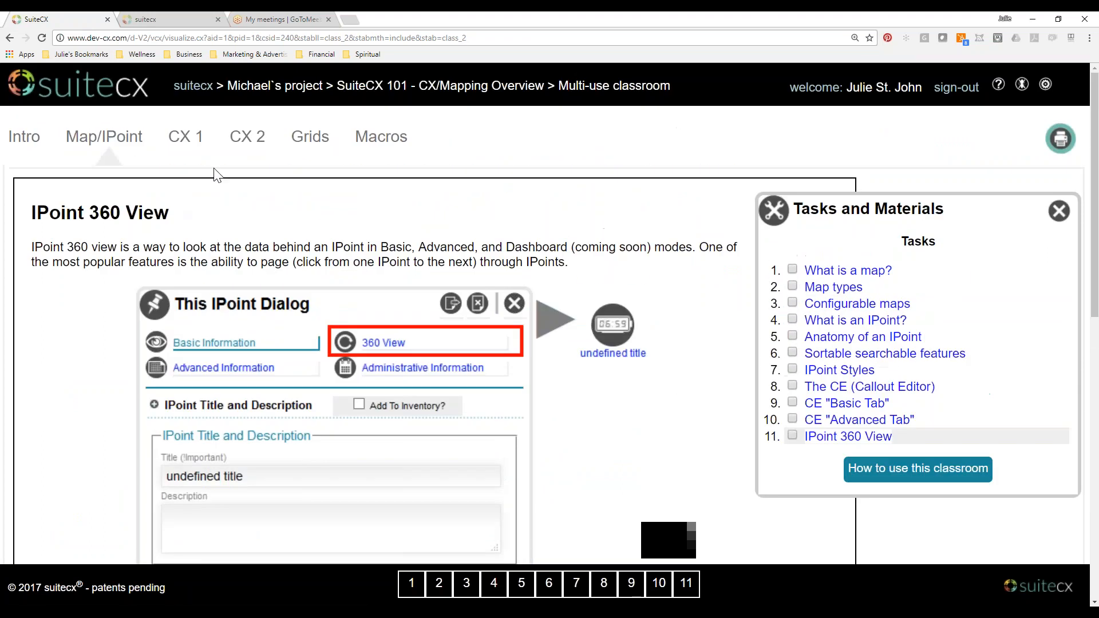
Open the CX 1 lessons and read the Making a Story Map instructions for adding a map.
left_click(185, 139)
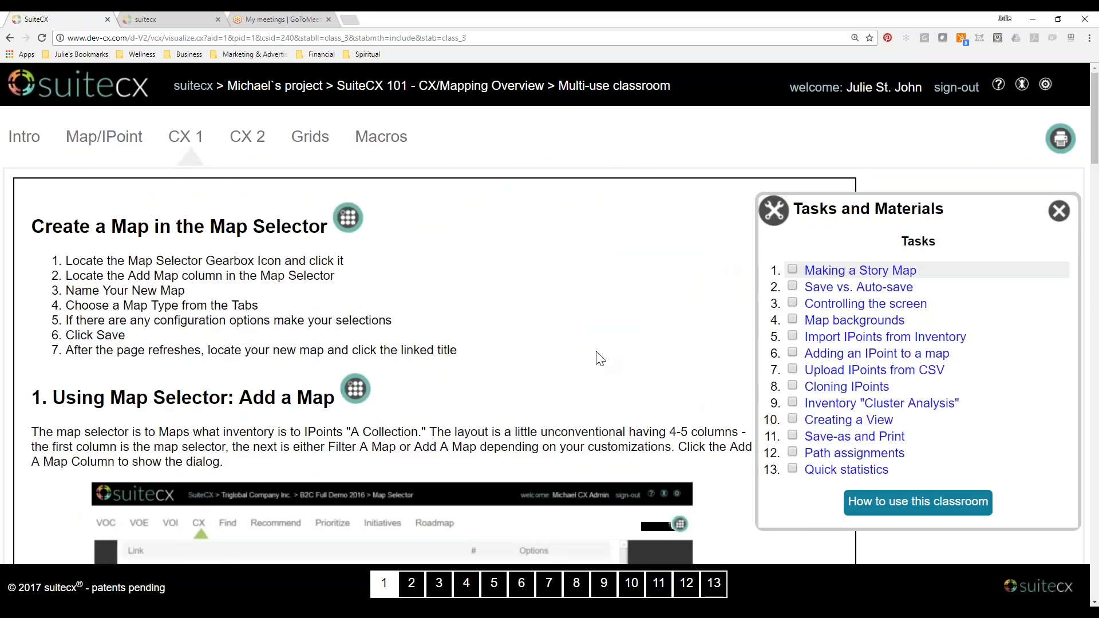
scroll(597, 354, "down", 2)
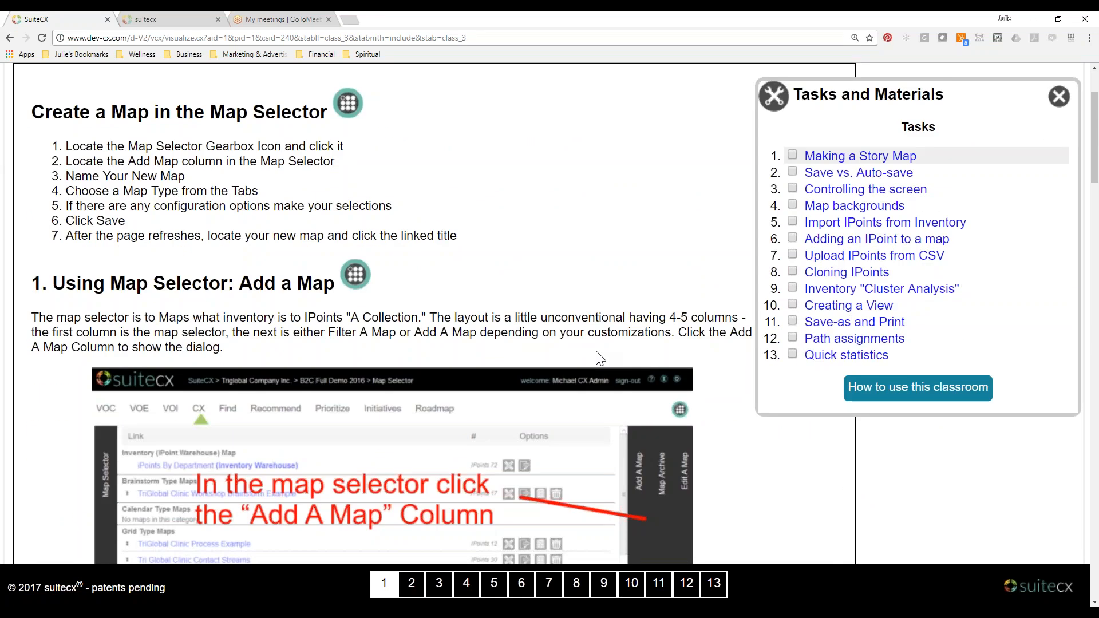
scroll(598, 358, "up", 2)
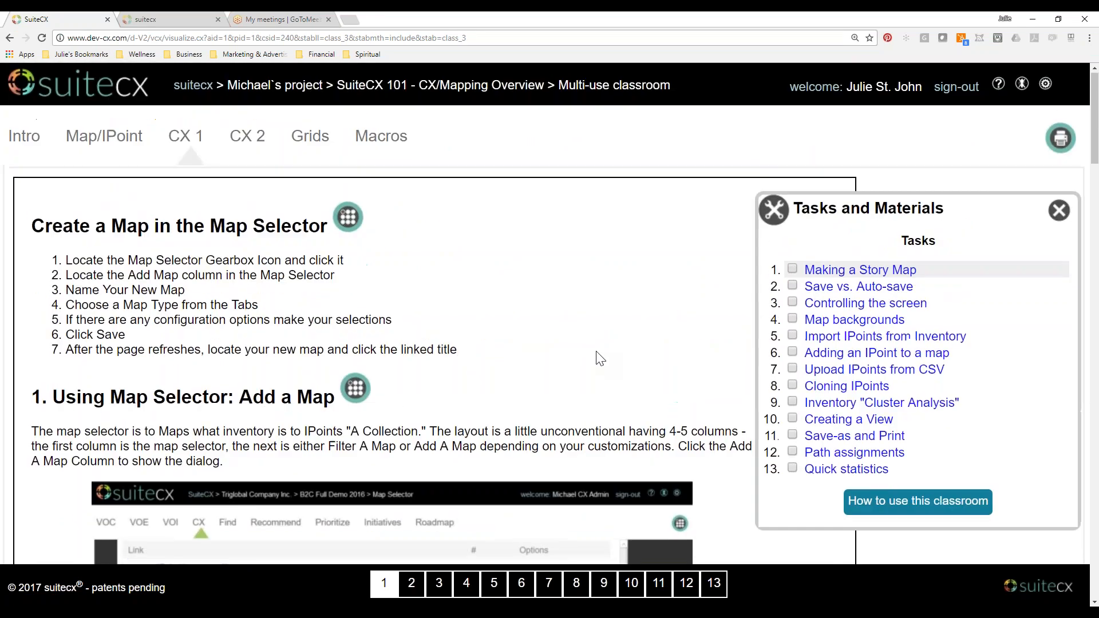
Go back to the sample project and look over the IPoints in the IPoints by Department map.
left_click(172, 21)
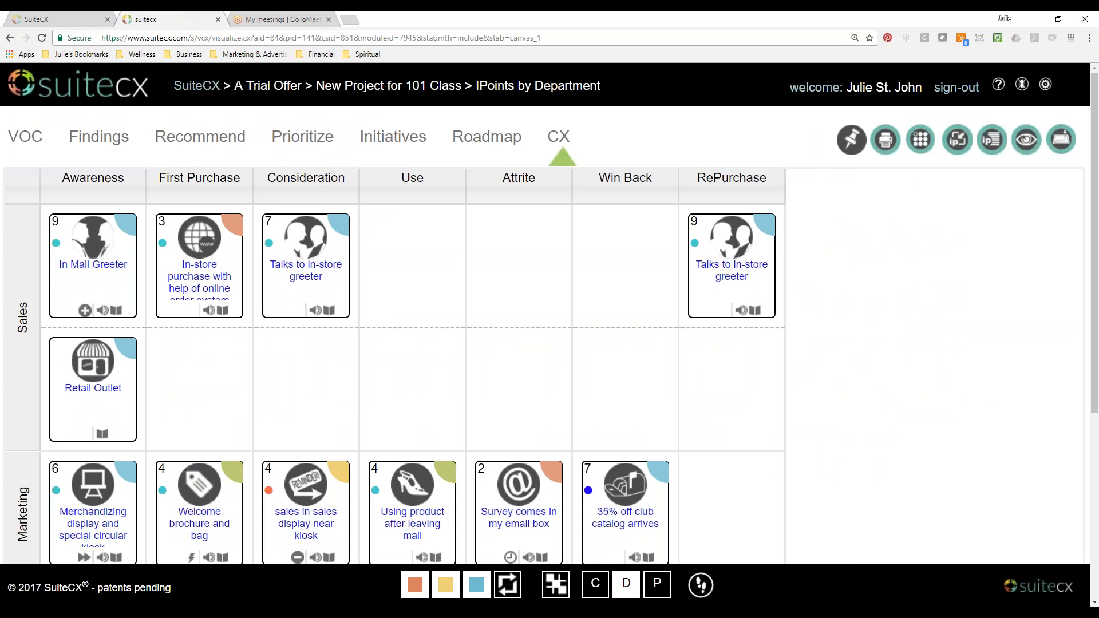
scroll(572, 306, "down", 4)
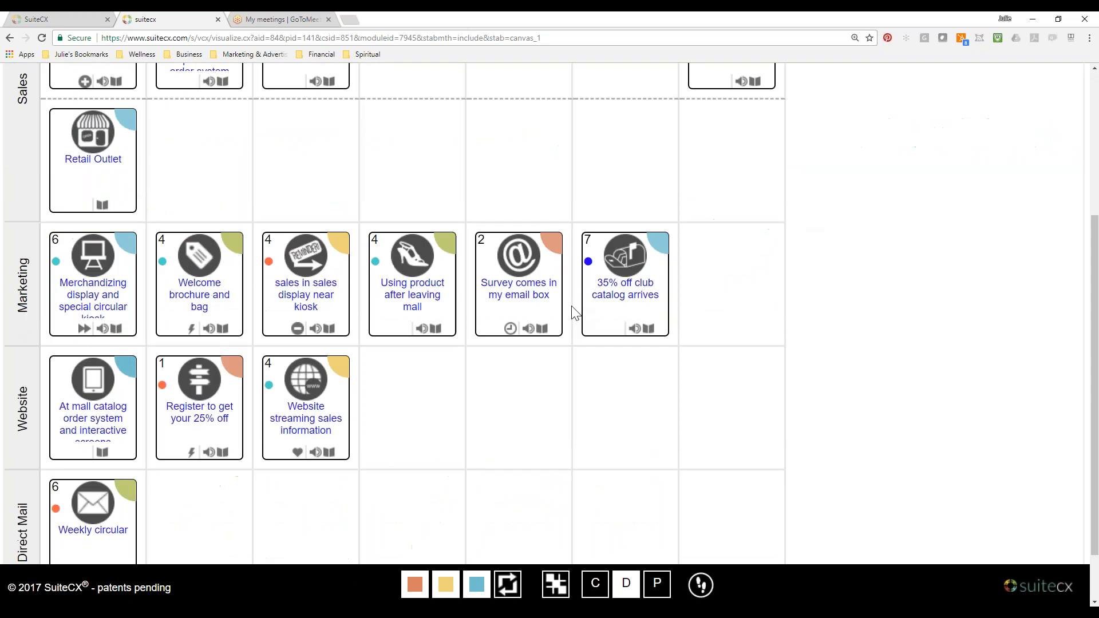
scroll(571, 312, "up", 5)
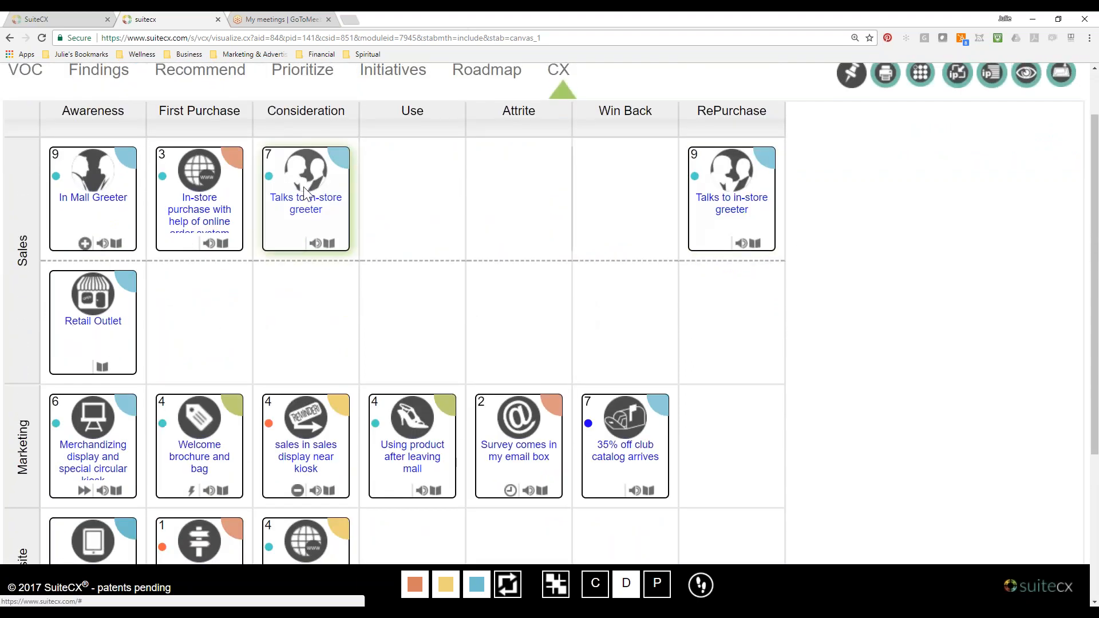
scroll(917, 240, "up", 1)
Add a map named "Free Form Story Map" to the project using the Free Form Story template, and save it.
left_click(920, 153)
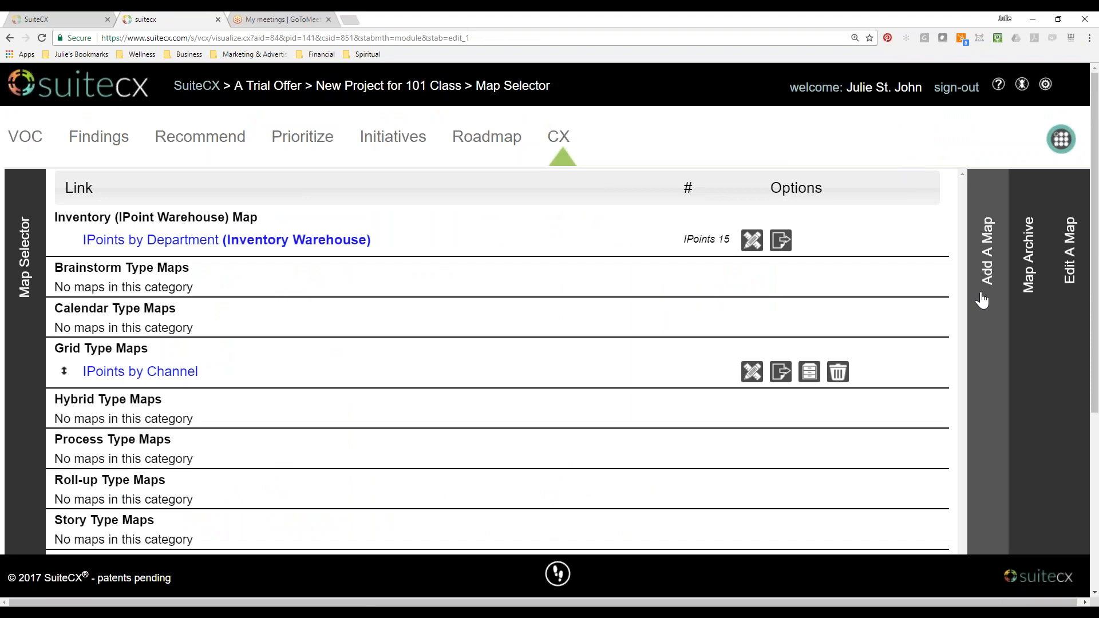
left_click(987, 275)
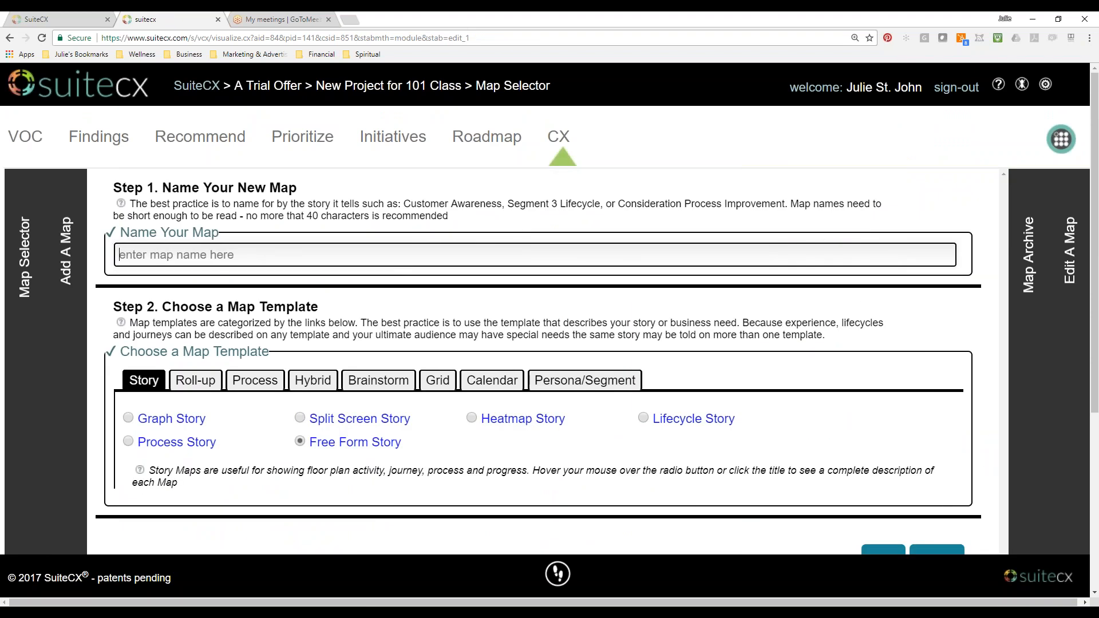
type("Free Fo")
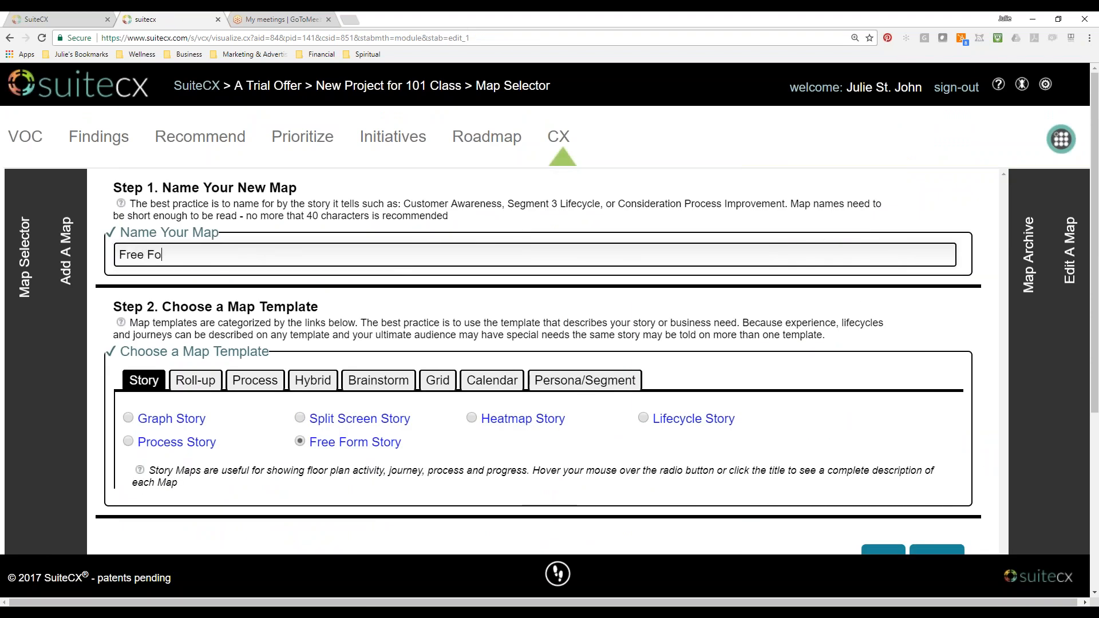
type("rm Story Map")
scroll(816, 433, "down", 3)
left_click(879, 393)
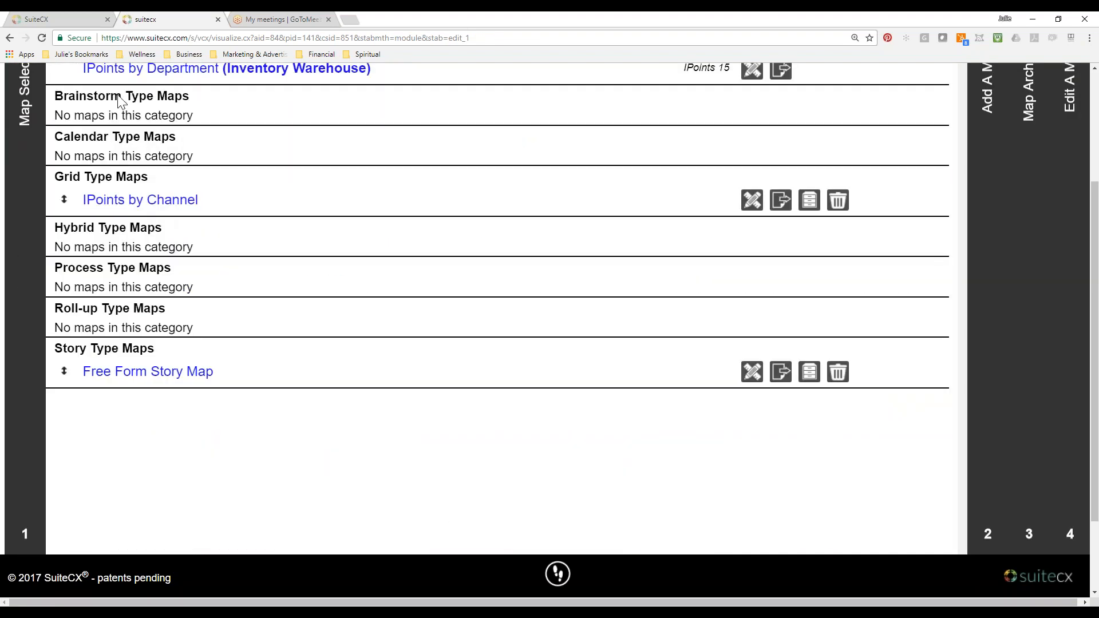
Open the Free Form Story Map from the story type maps and look over its canvas.
scroll(90, 178, "up", 2)
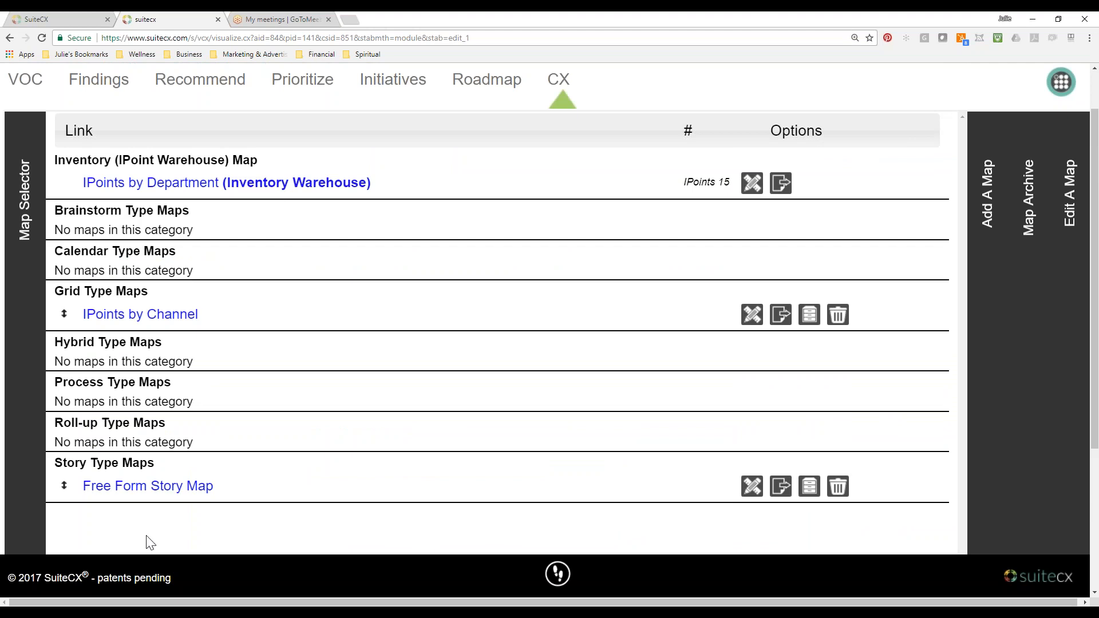
left_click(144, 492)
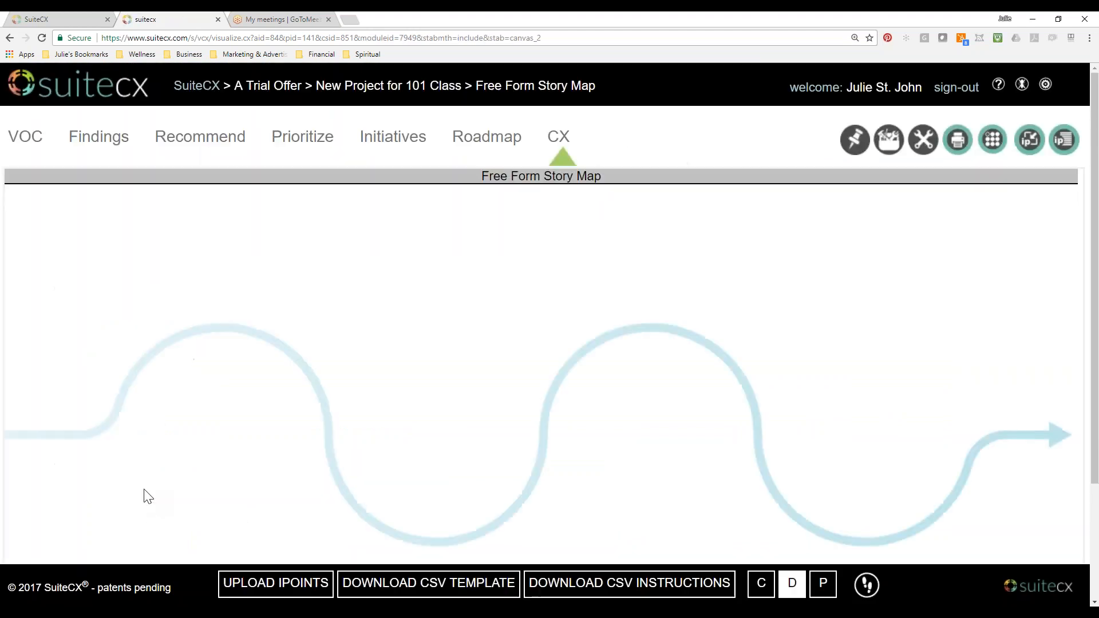
scroll(785, 418, "down", 2)
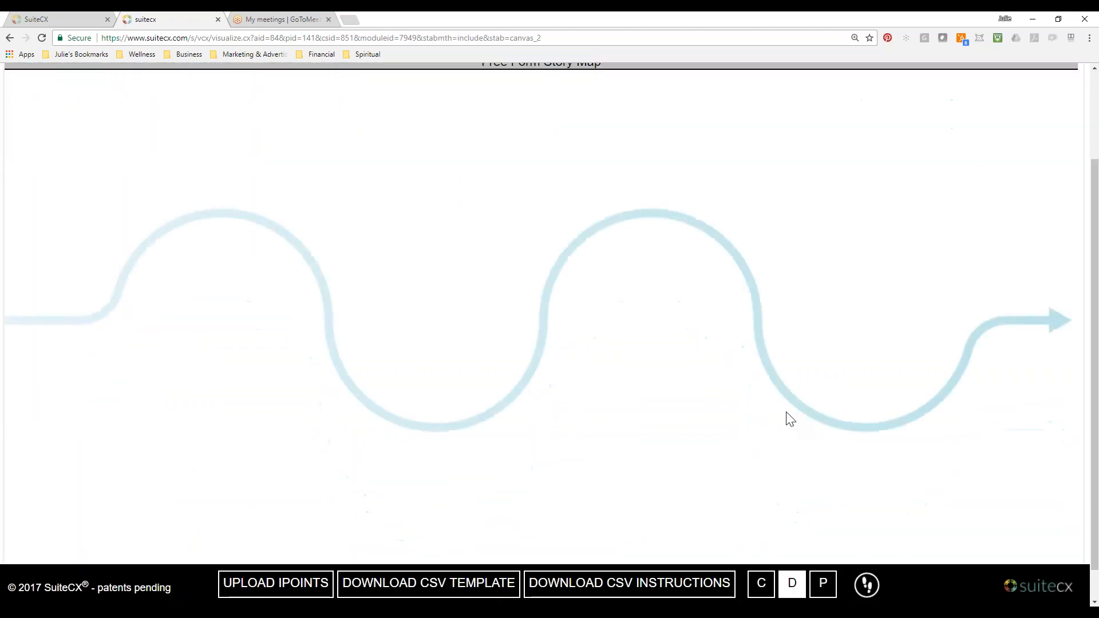
scroll(791, 420, "down", 1)
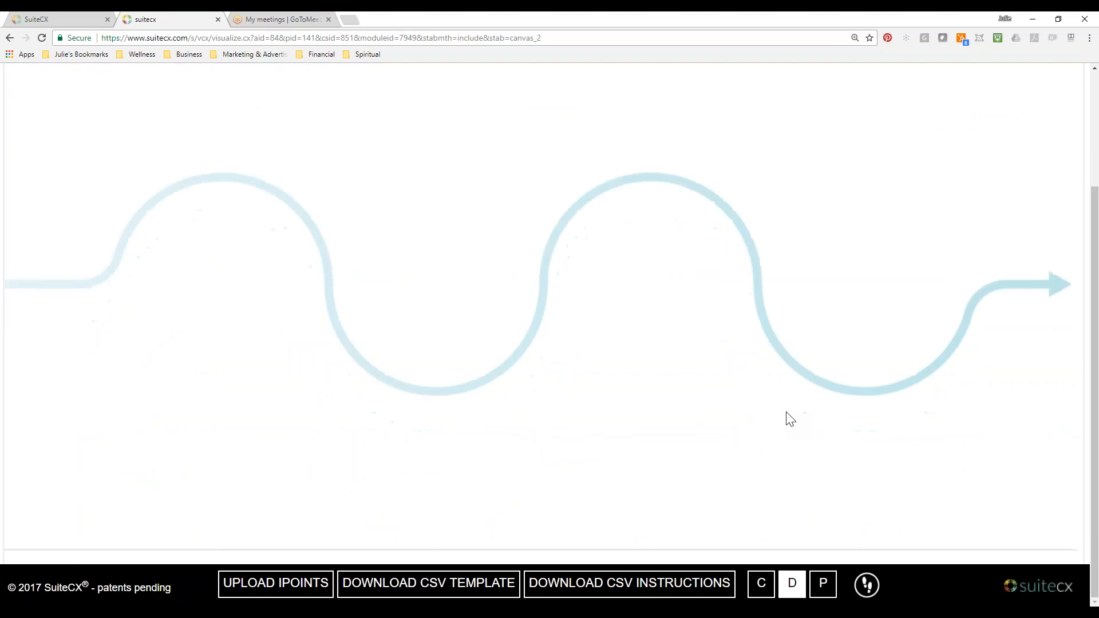
scroll(790, 420, "up", 3)
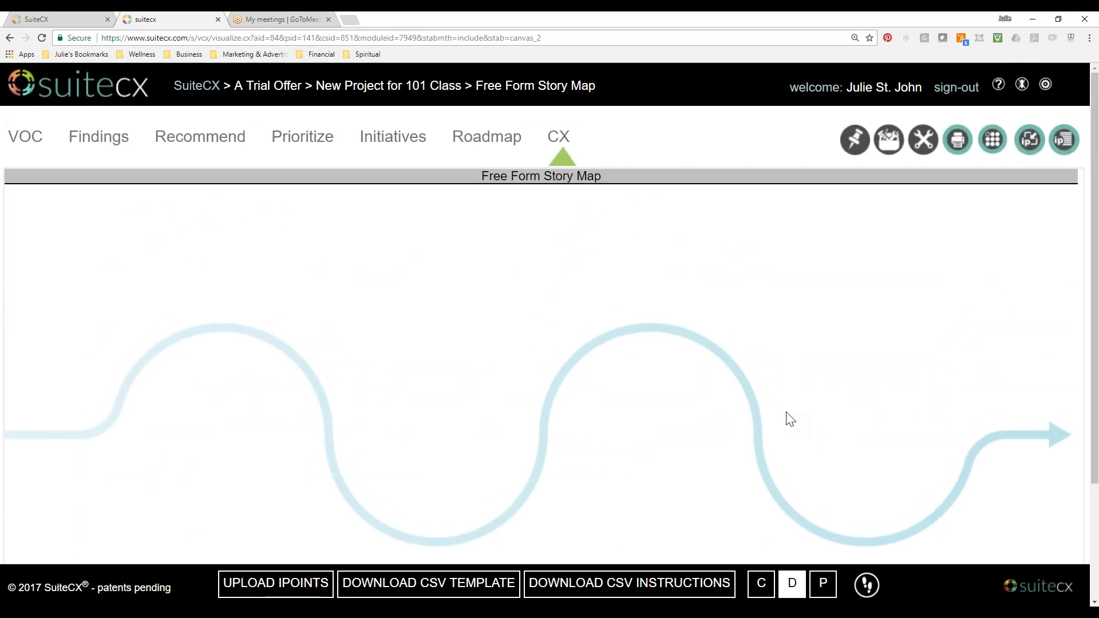
Open the Free Form Story Map's unused IPoint inventory and show all IPoints by Default Lifecycle.
scroll(790, 419, "down", 1)
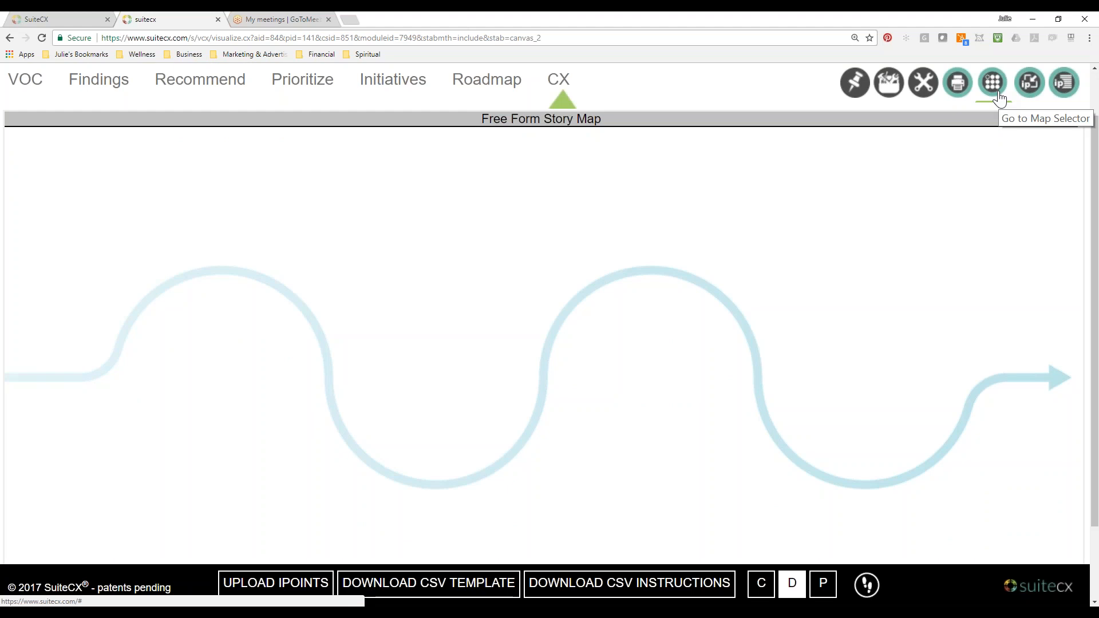
left_click(1028, 89)
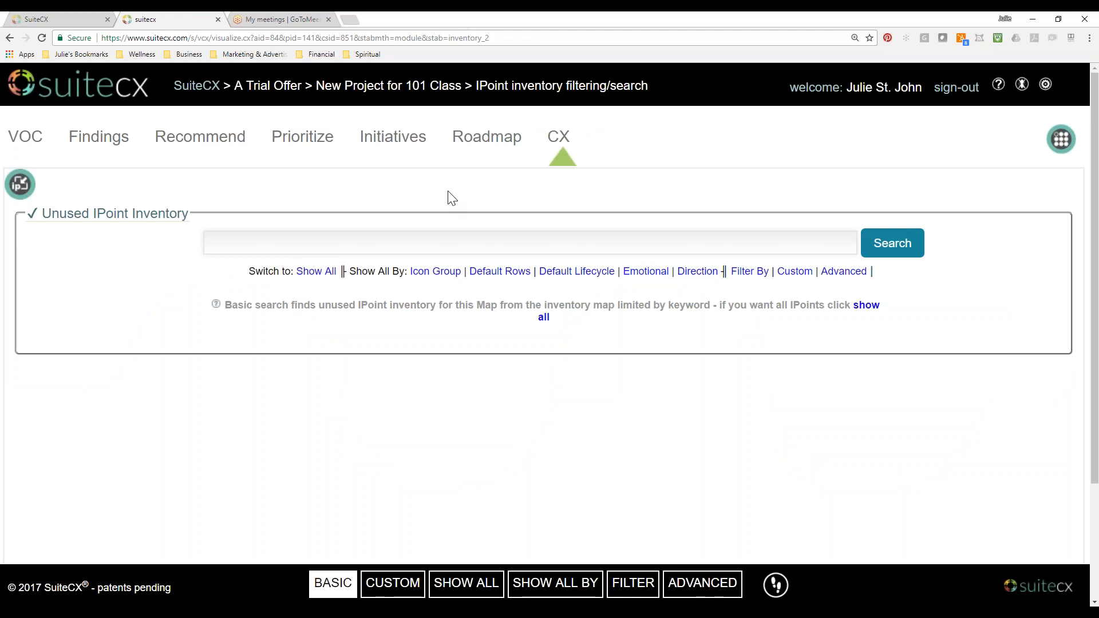
left_click(330, 274)
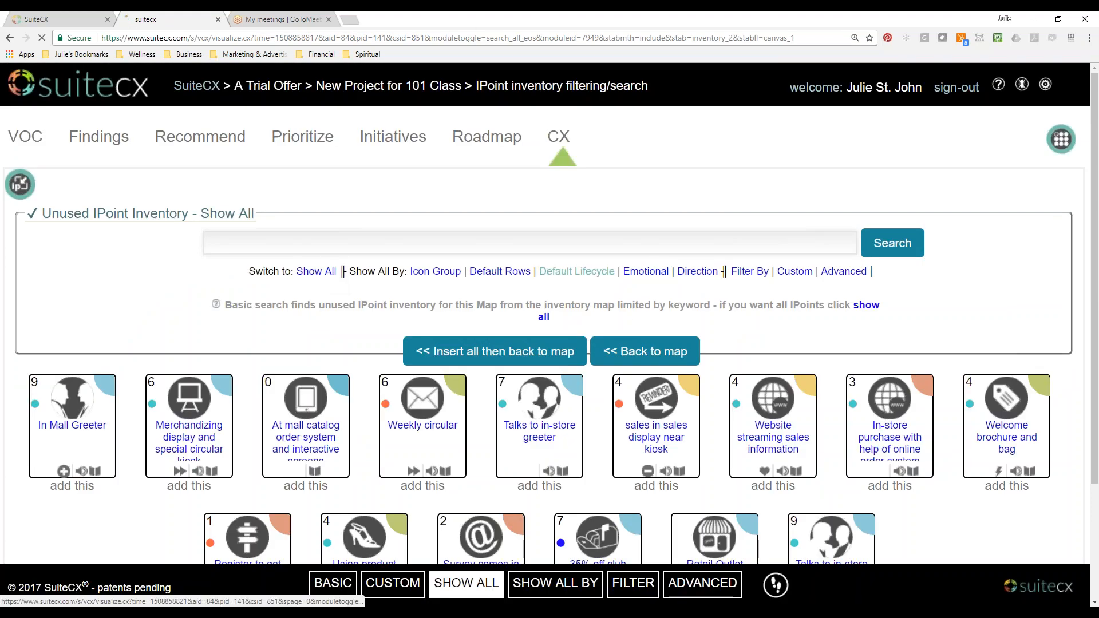
left_click(596, 271)
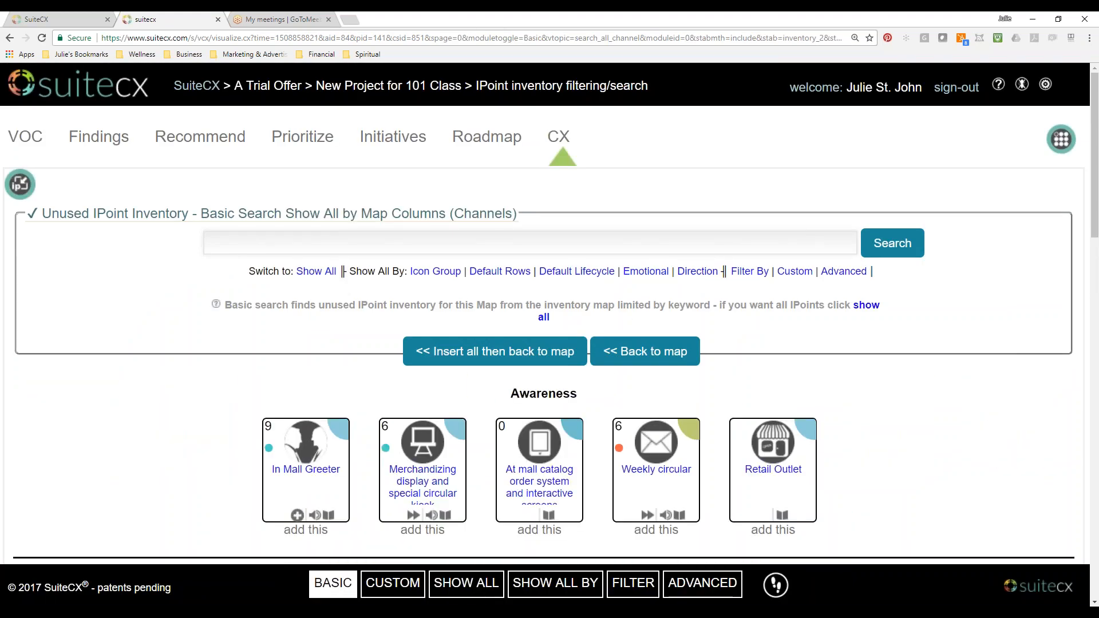
Look over the unused IPoints in each lifecycle group, from Awareness through RePurchase.
scroll(524, 280, "down", 2)
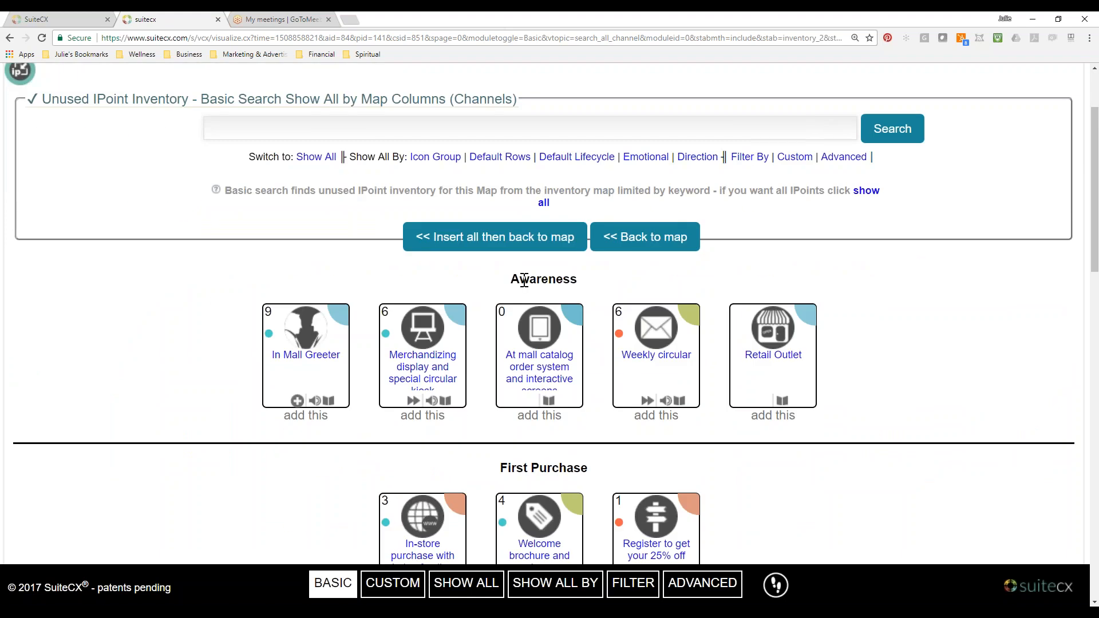
scroll(803, 405, "down", 7)
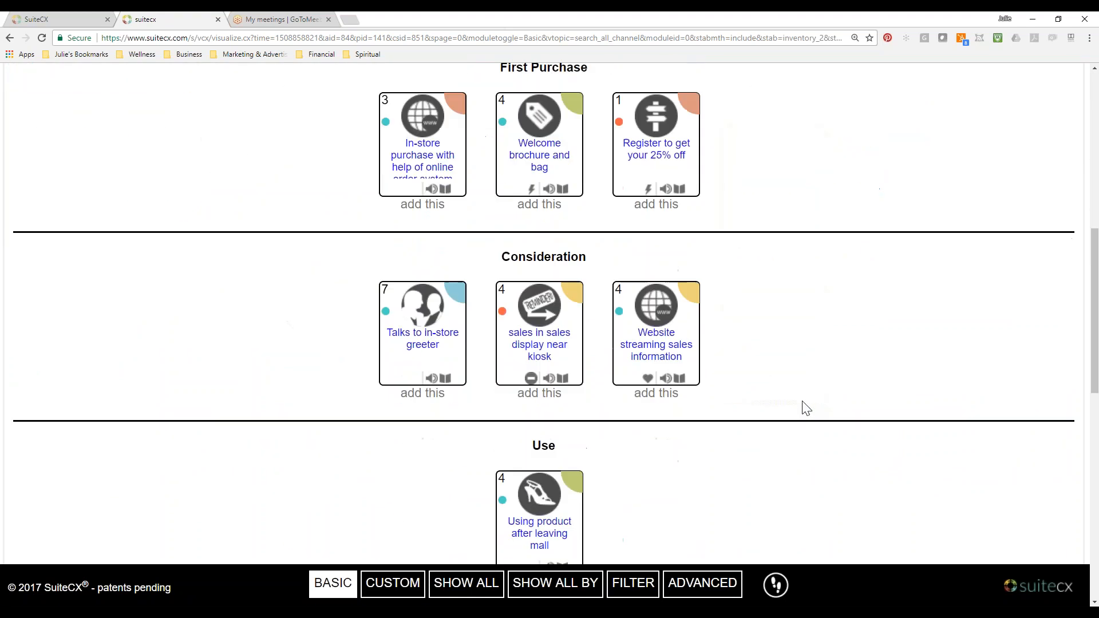
scroll(806, 408, "down", 12)
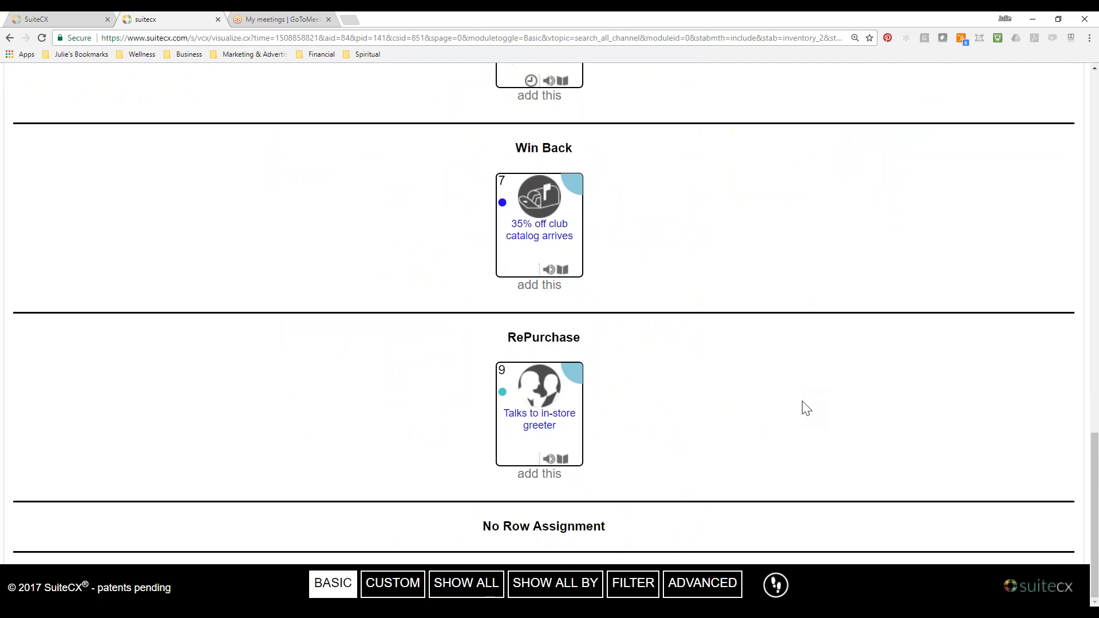
scroll(806, 408, "up", 10)
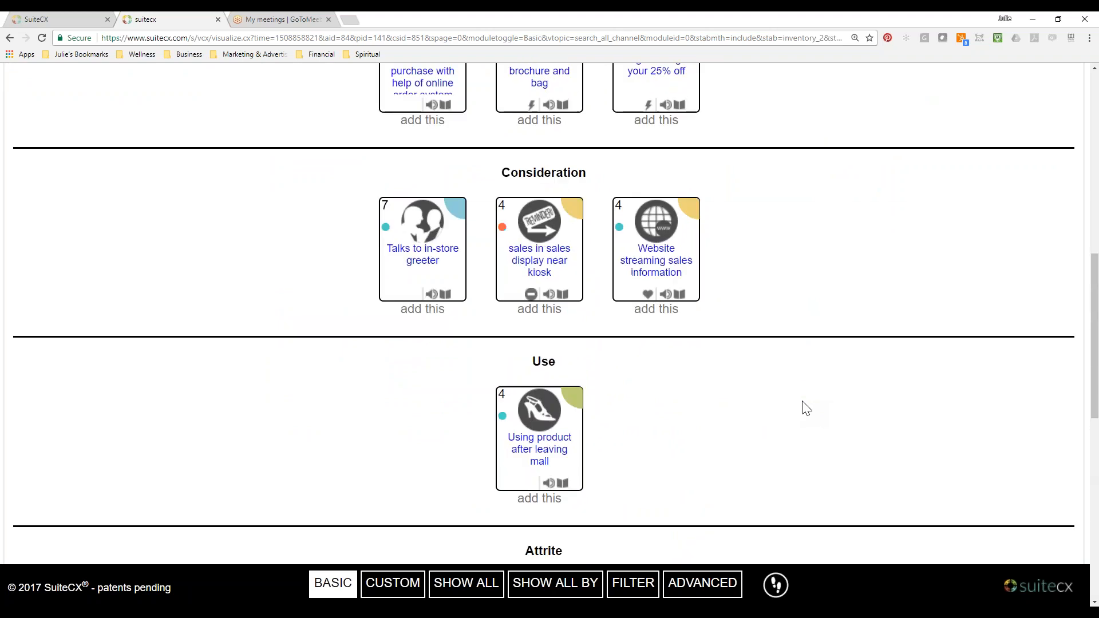
scroll(806, 407, "up", 10)
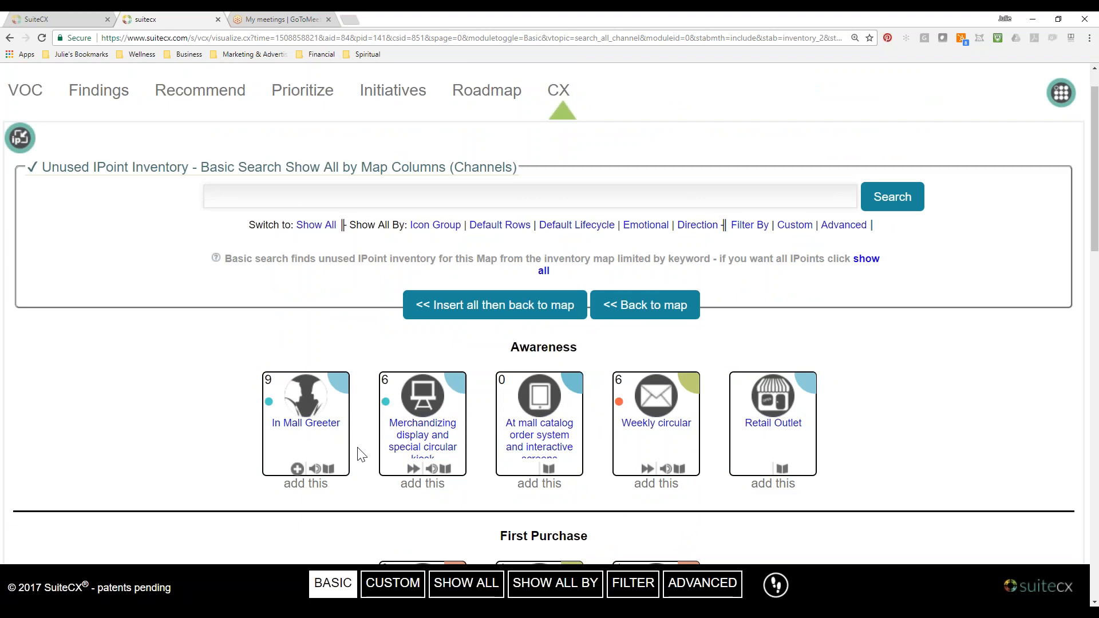
scroll(360, 455, "down", 1)
scroll(360, 455, "down", 4)
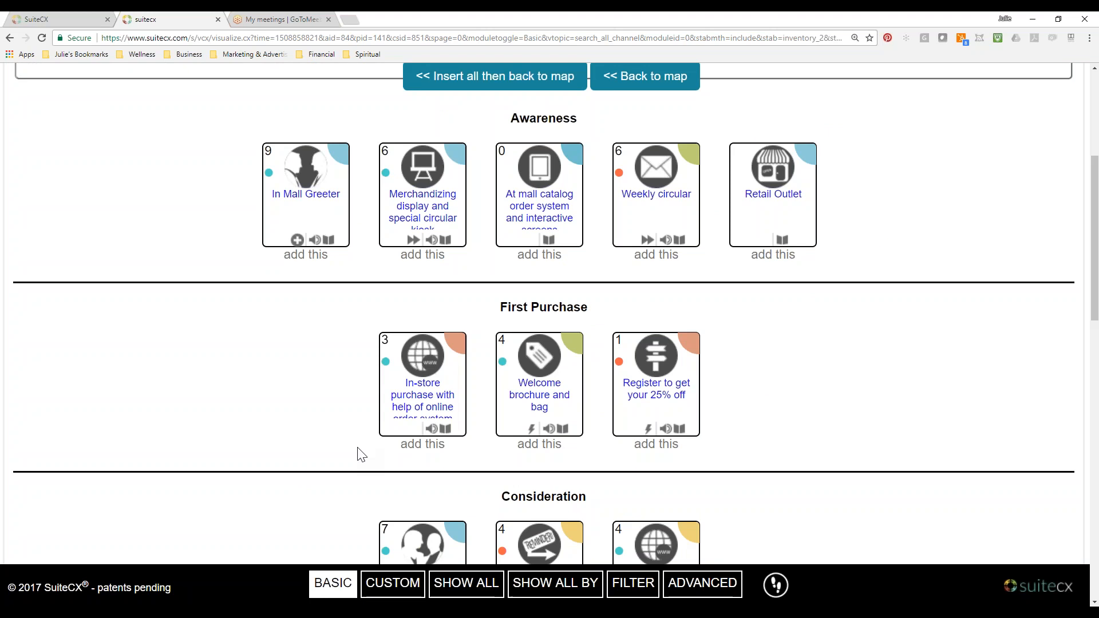
scroll(358, 456, "down", 1)
scroll(361, 455, "up", 3)
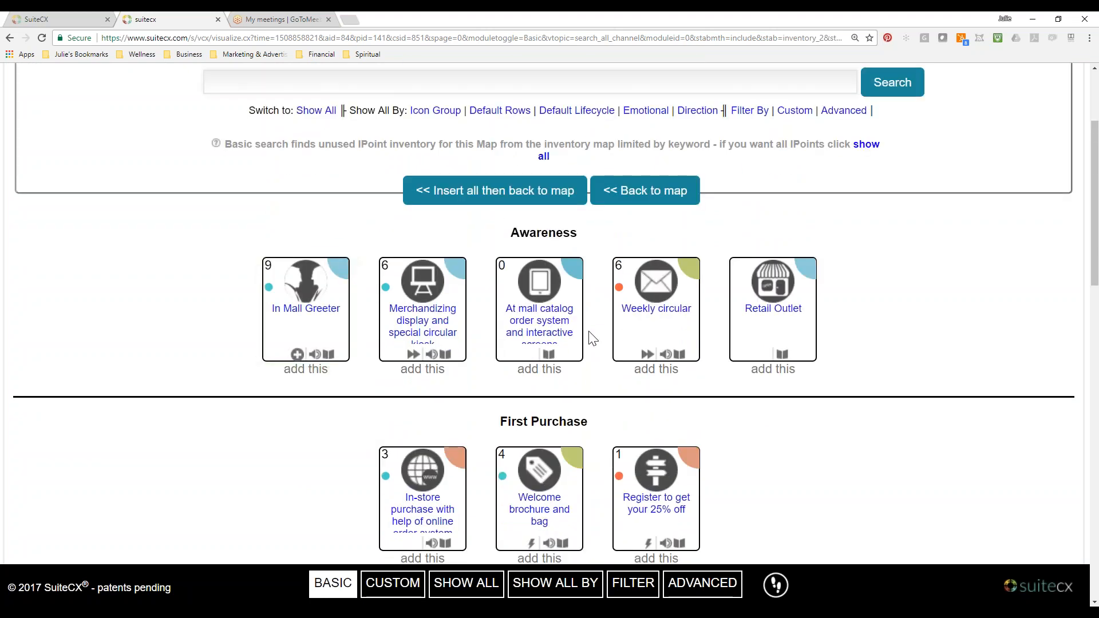
Add the five Awareness IPoints, from In Mall Greeter to Retail Outlet, and return to the Free Form Story Map.
left_click(324, 378)
left_click(355, 371)
left_click(424, 381)
left_click(484, 370)
left_click(539, 369)
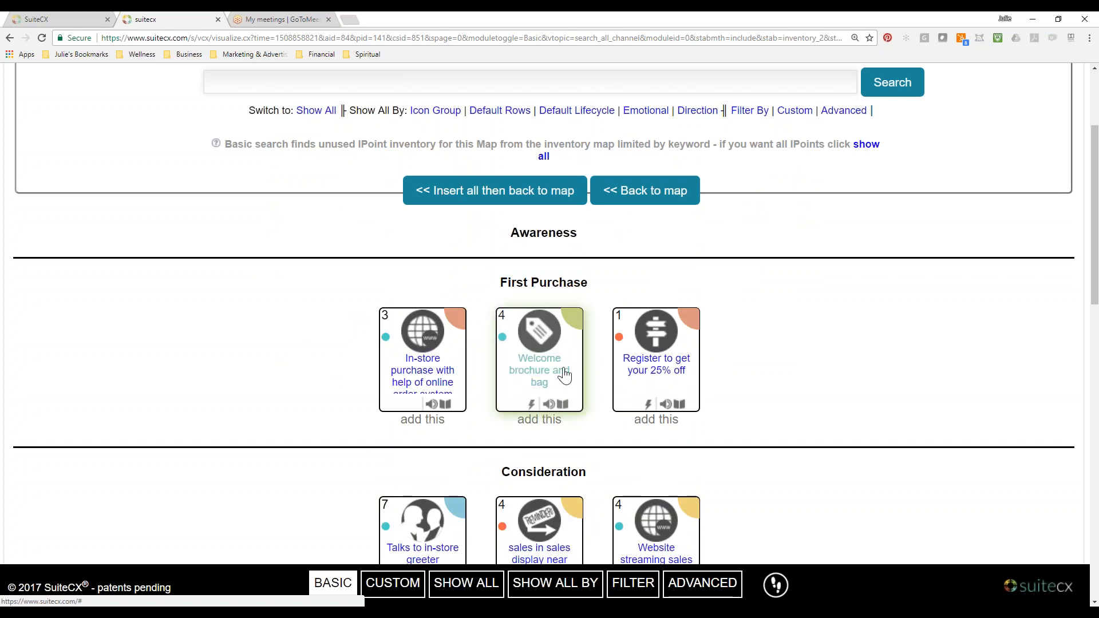
scroll(611, 380, "down", 6)
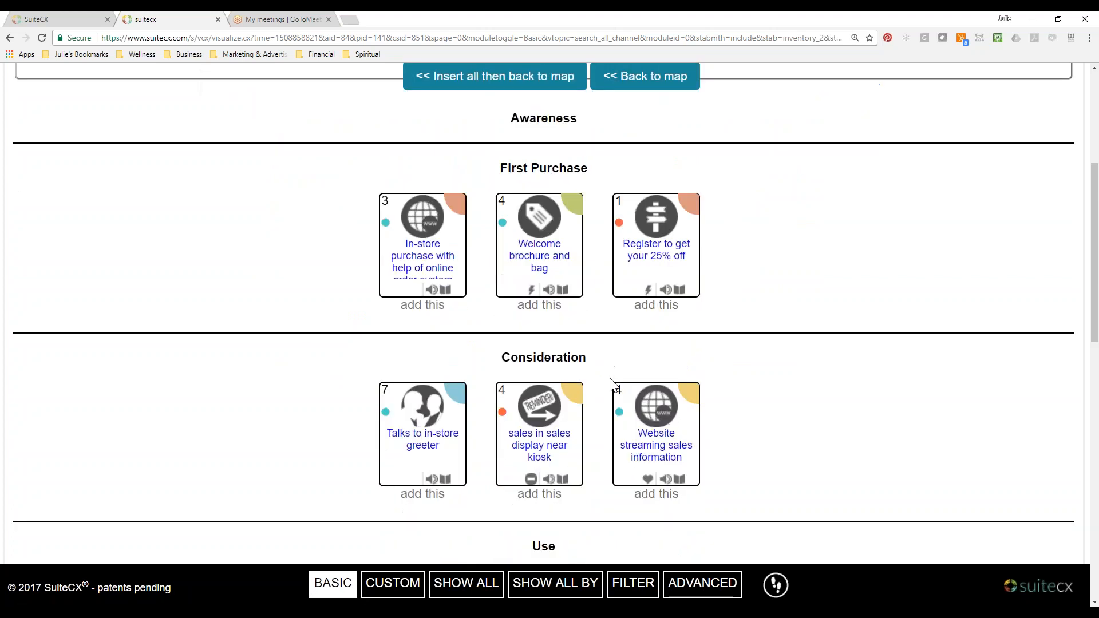
scroll(614, 386, "down", 10)
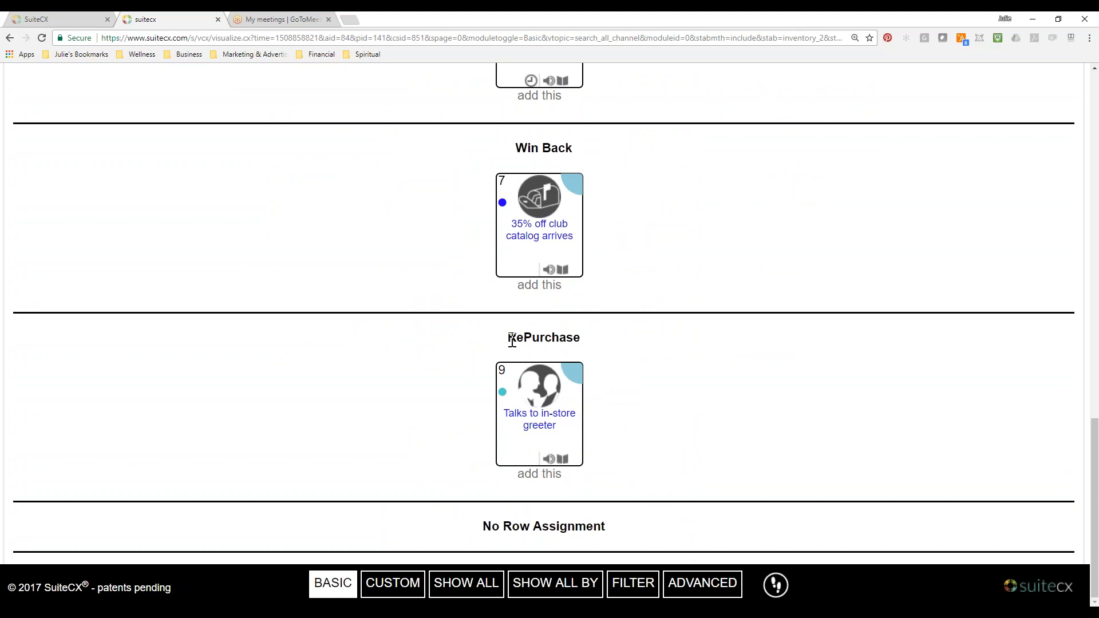
double_click(514, 338)
left_click(618, 373)
scroll(824, 456, "up", 15)
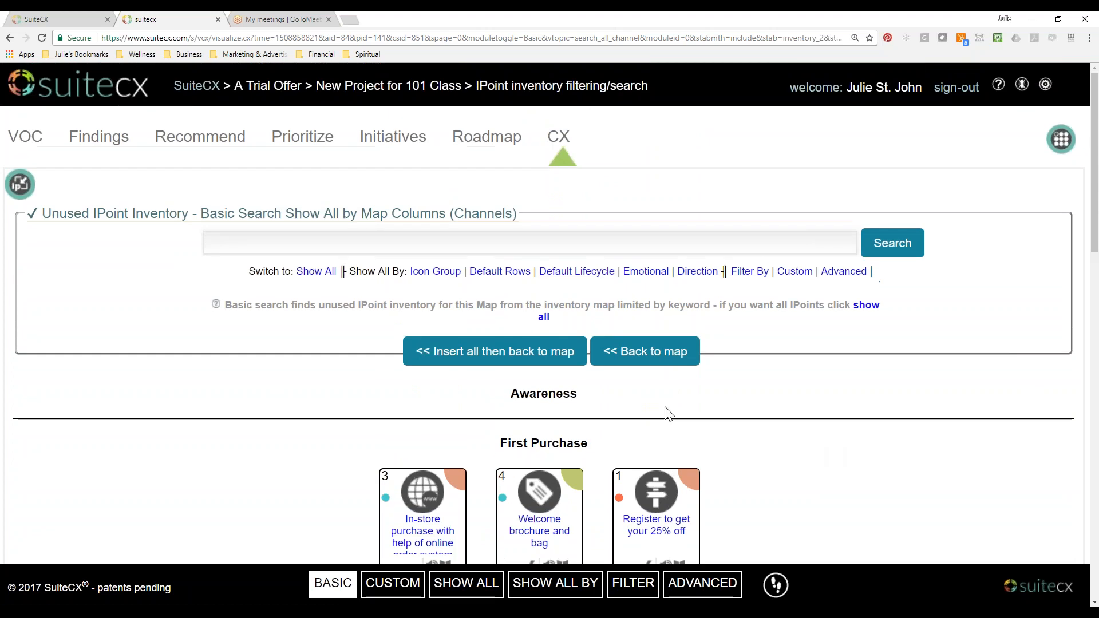
left_click(656, 349)
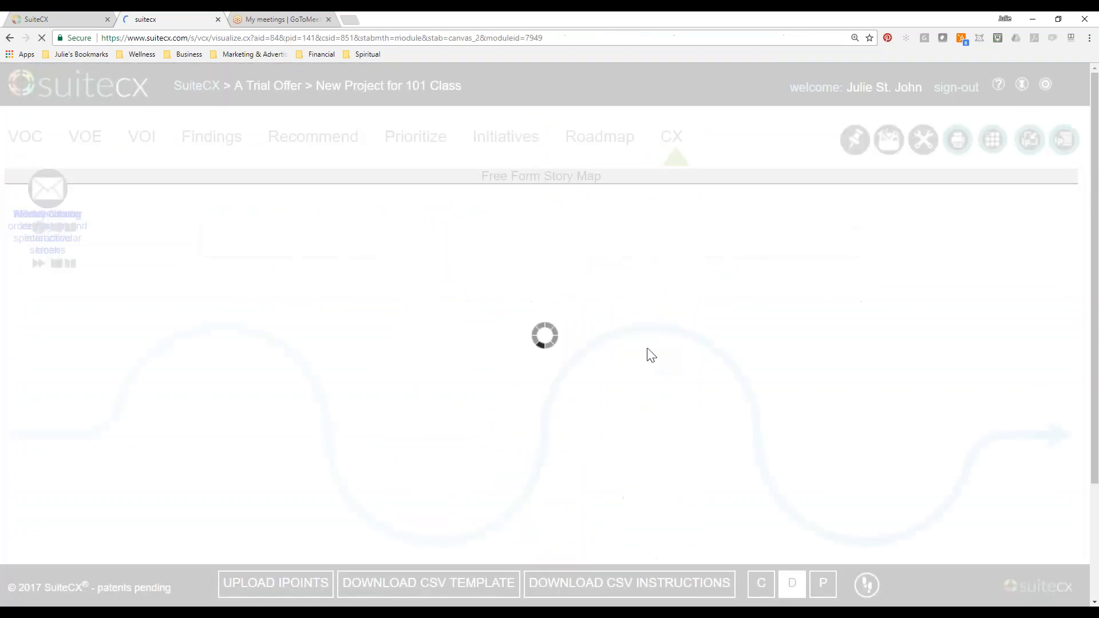
Spread the stacked IPoints along the second half of the curve, starting with Retail Outlet and ending with Weekly circular.
left_click_drag(108, 237, 962, 441)
left_click_drag(99, 184, 810, 476)
left_click_drag(65, 202, 628, 345)
left_click_drag(64, 195, 544, 431)
scroll(439, 330, "down", 2)
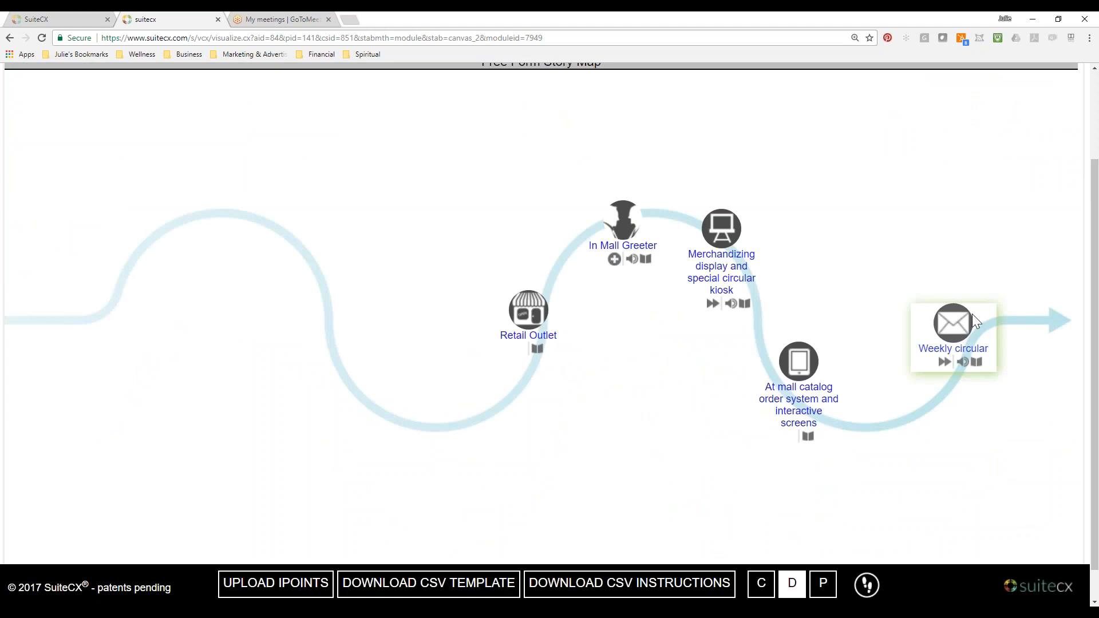
Shift the five IPoints further along the path so their icons sit on the curve, with Weekly circular beside the arrow.
left_click_drag(972, 331, 1002, 331)
left_click_drag(833, 387, 893, 396)
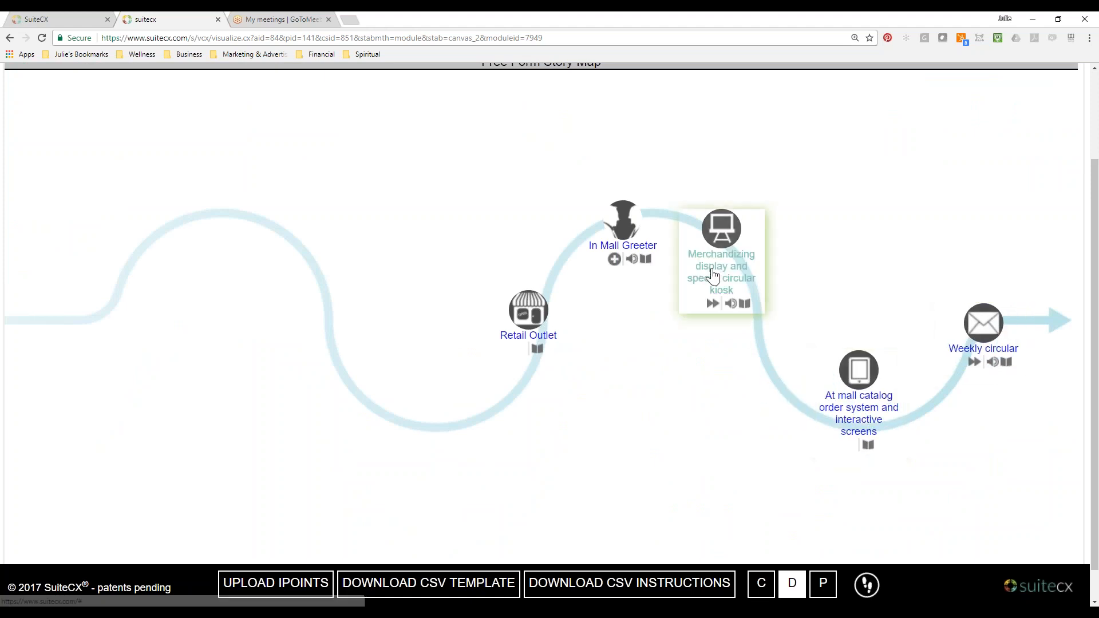
left_click_drag(715, 276, 748, 298)
left_click_drag(624, 240, 654, 227)
left_click_drag(528, 321, 550, 278)
Set the browser zoom to 125%.
scroll(675, 398, "up", 2)
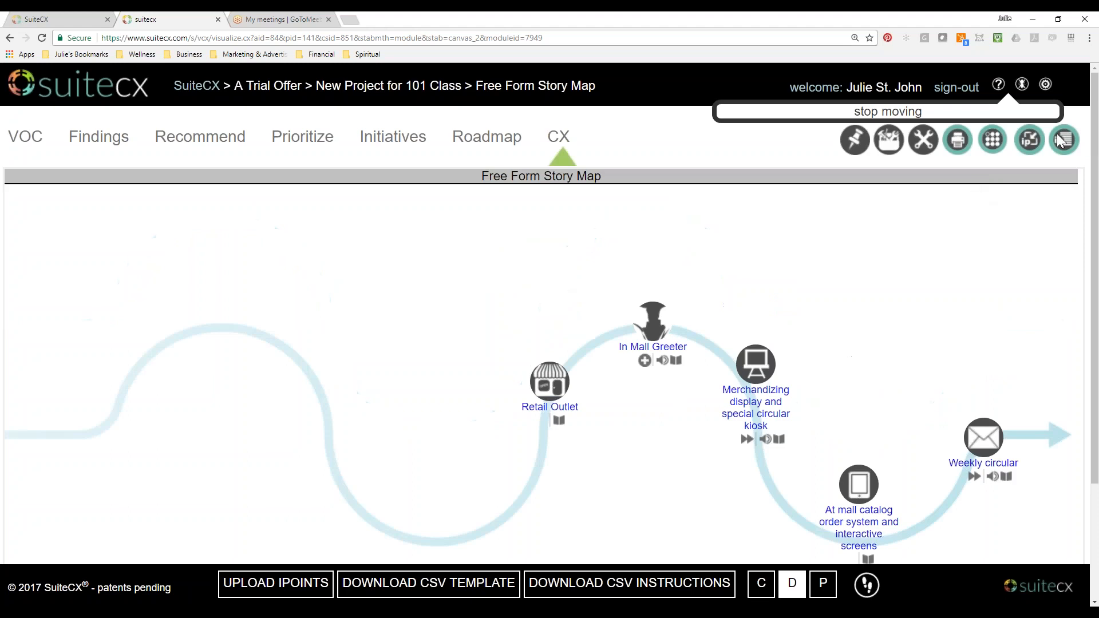
left_click(1090, 38)
left_click(1012, 150)
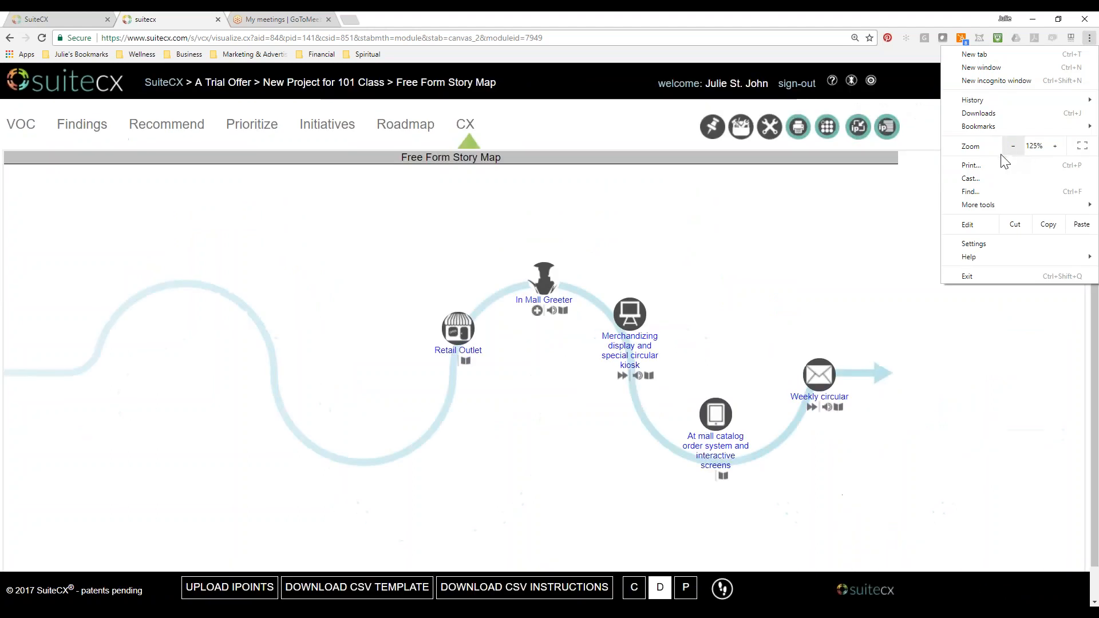
left_click(770, 226)
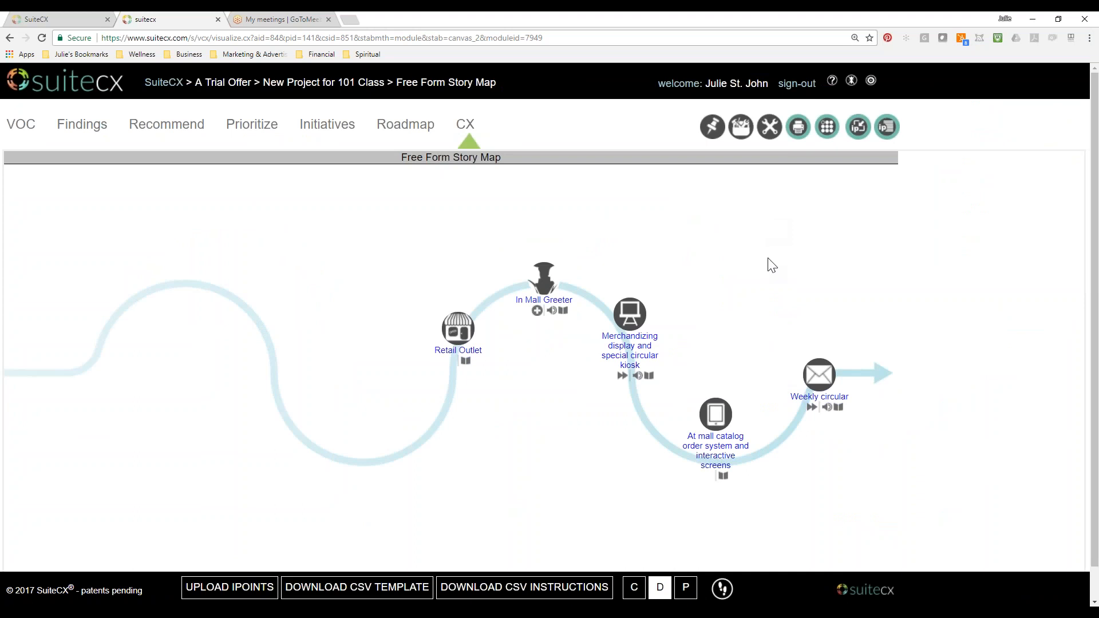
Gather Retail Outlet, In Mall Greeter, the merchandizing kiosk and the mall catalog IPoints along the curve's last dip.
left_click_drag(734, 430, 780, 419)
left_click_drag(627, 338, 693, 424)
left_click_drag(545, 304, 642, 403)
left_click_drag(458, 329, 612, 324)
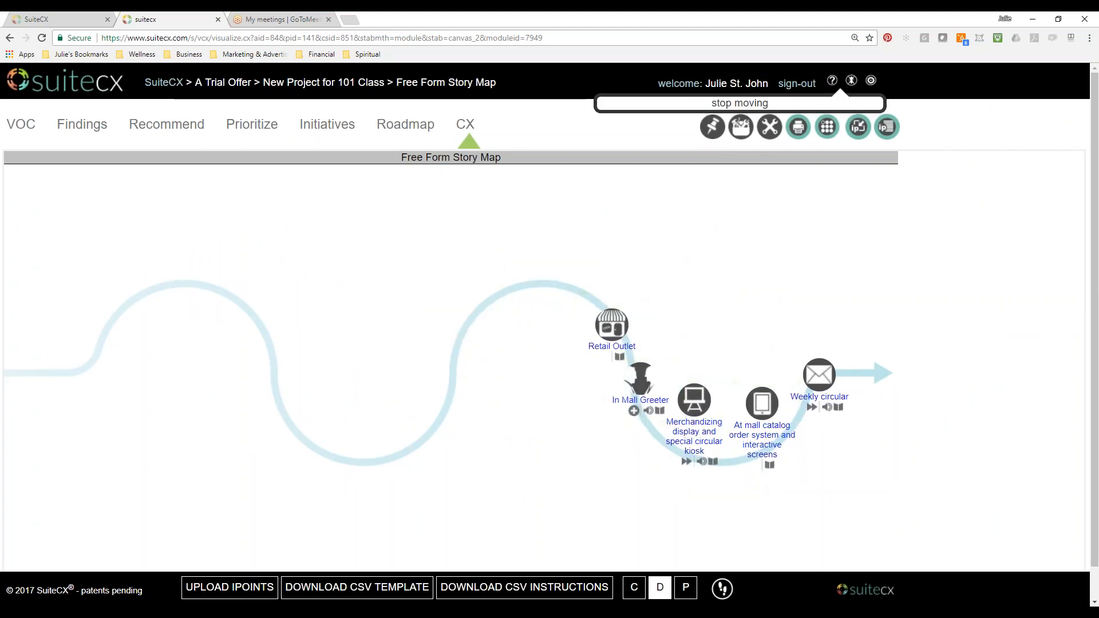
Add a Black Text Area from the story elements reading "Use Case 1:" and "Import from Inventory" on separate lines.
left_click(741, 130)
left_click(620, 241)
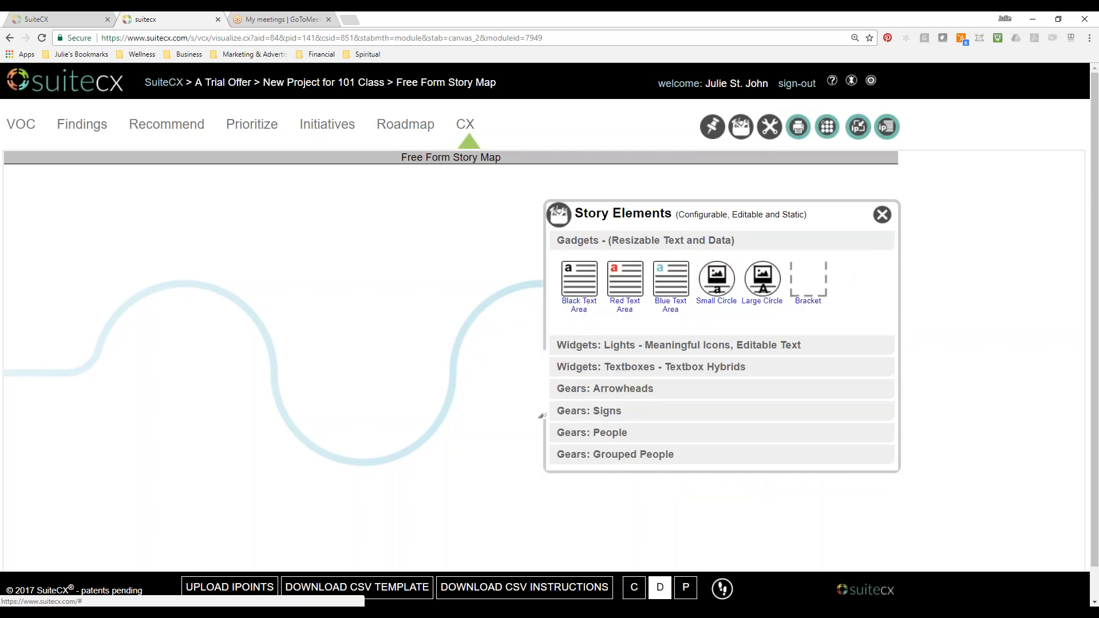
left_click(882, 214)
left_click(524, 357)
type("Ue")
key("BackSpace")
type("se Cas")
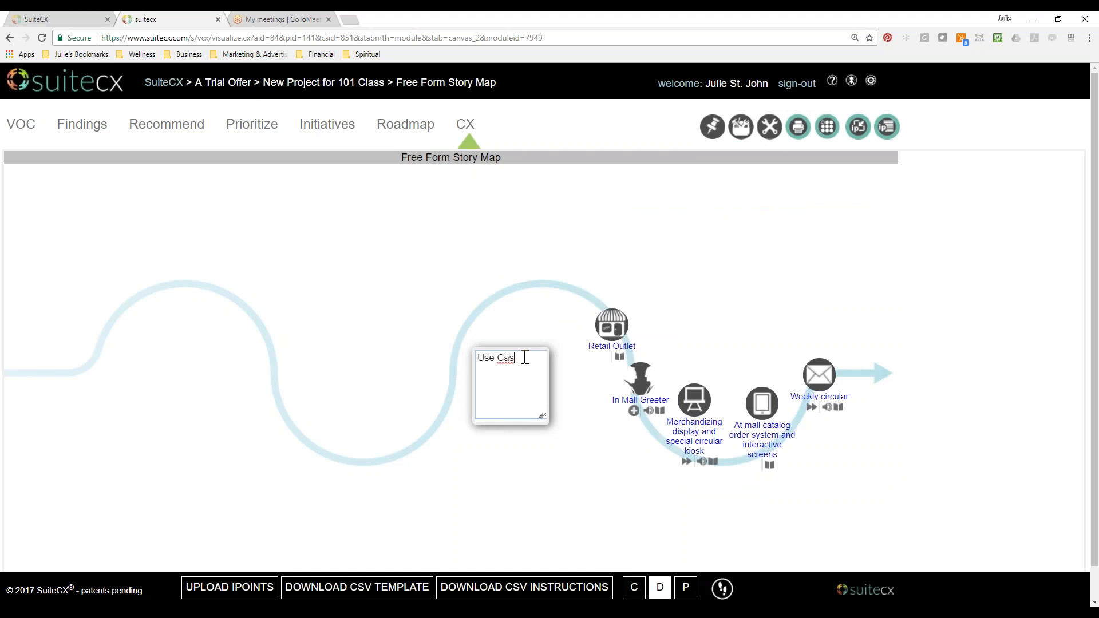
type("e 1:  Import from Inventory")
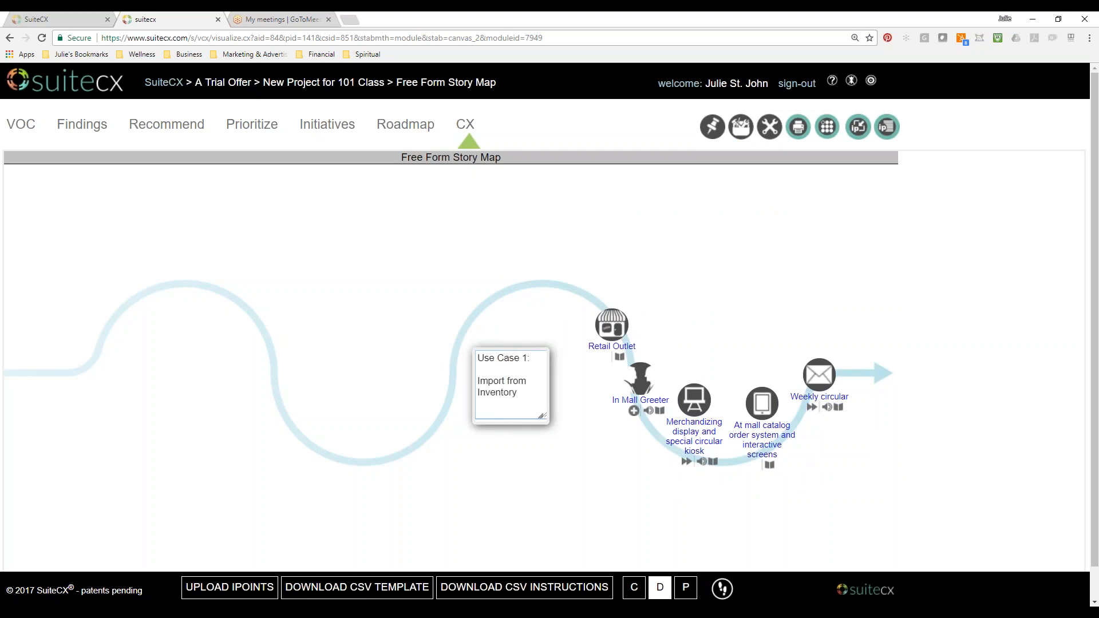
left_click(525, 348)
left_click(637, 397)
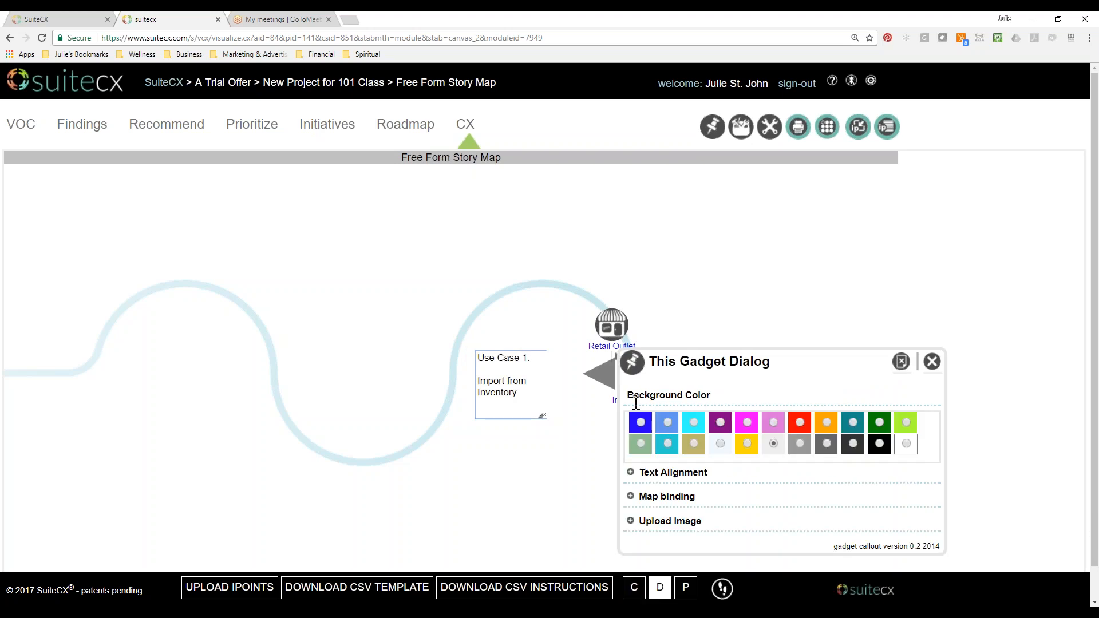
left_click(901, 361)
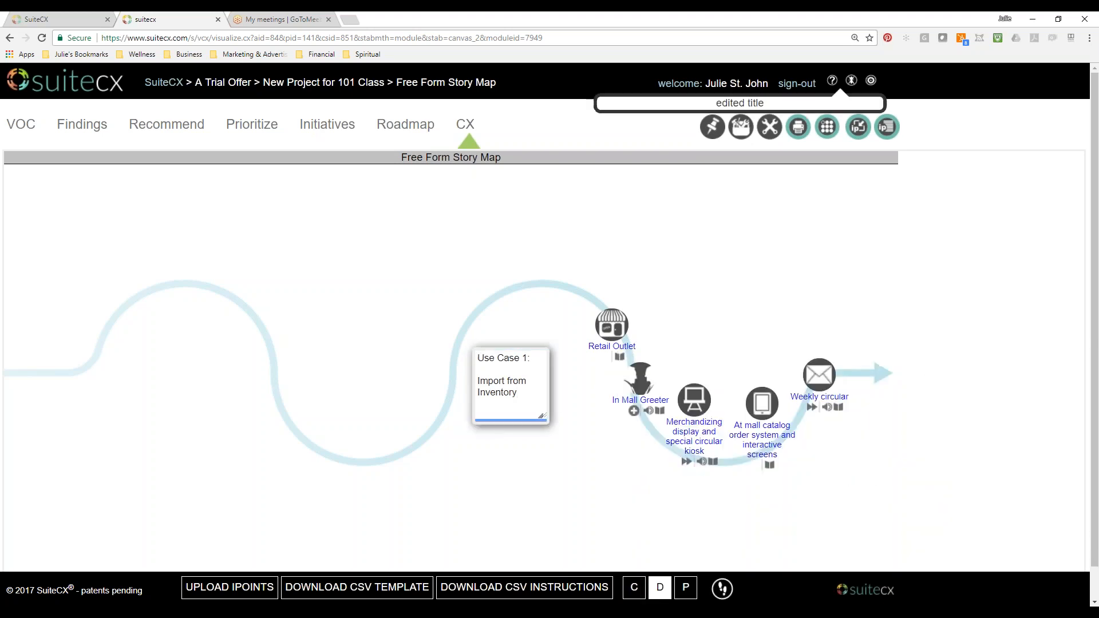
Widen the Use Case 1 text box and place it above the IPoints in the curve's last dip.
left_click_drag(544, 420, 560, 417)
left_click_drag(540, 354, 762, 297)
left_click_drag(779, 356, 777, 345)
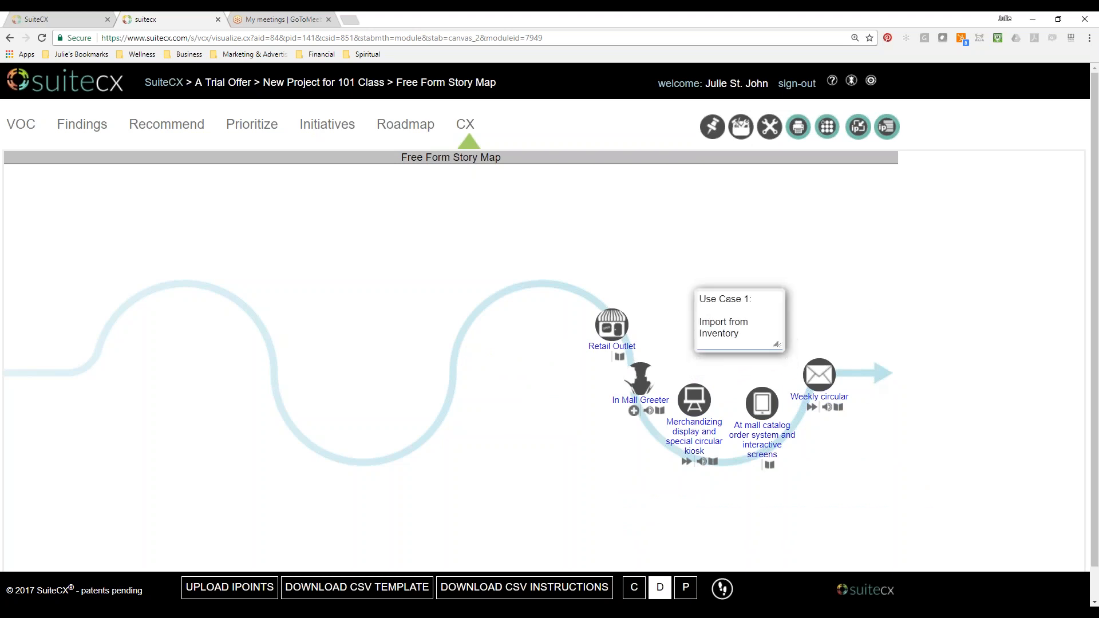
Center the text in the Use Case 1 box and widen it so "Import from Inventory" fits on one line.
left_click(756, 319)
left_click(346, 360)
left_click(392, 388)
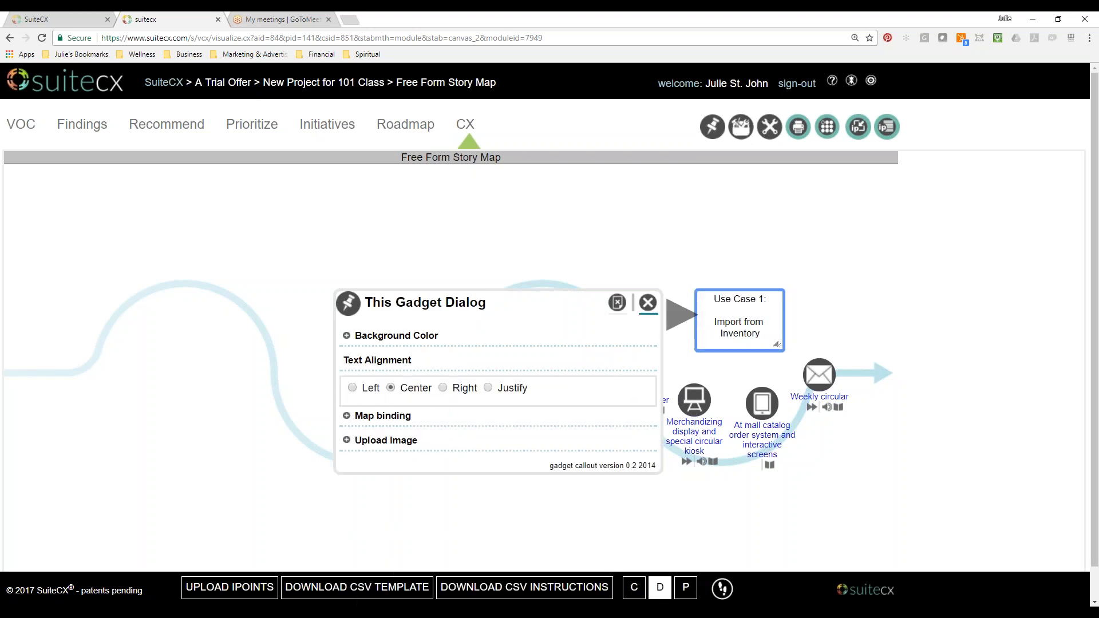
left_click(647, 302)
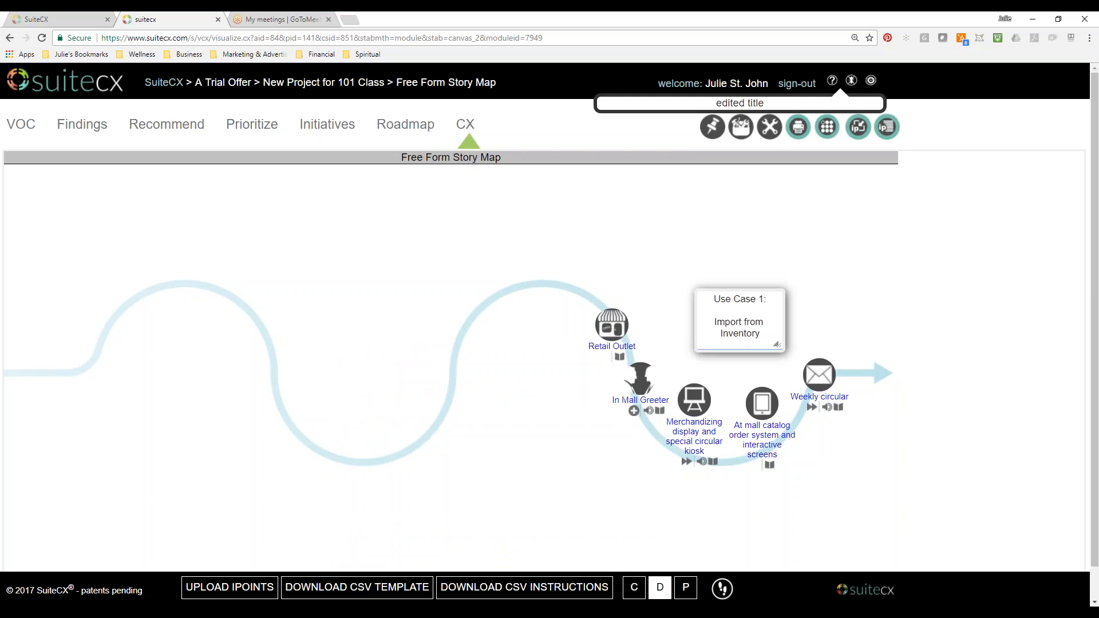
left_click_drag(779, 345, 788, 342)
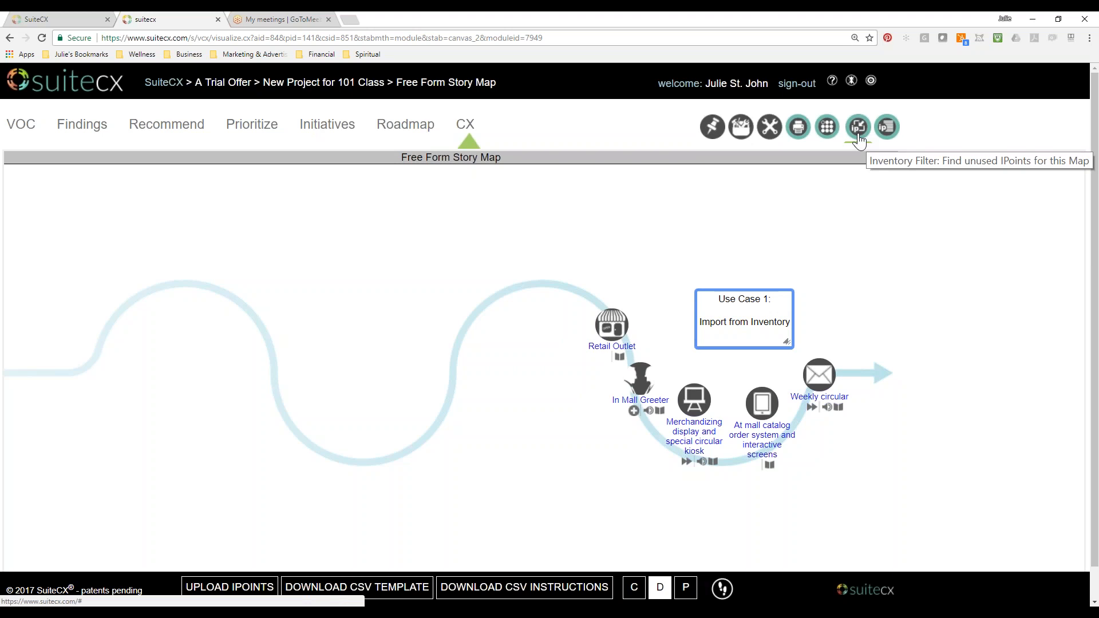
Reopen the unused IPoint inventory and show all remaining IPoints, grouped by Icon Group and by Default Rows.
left_click(859, 136)
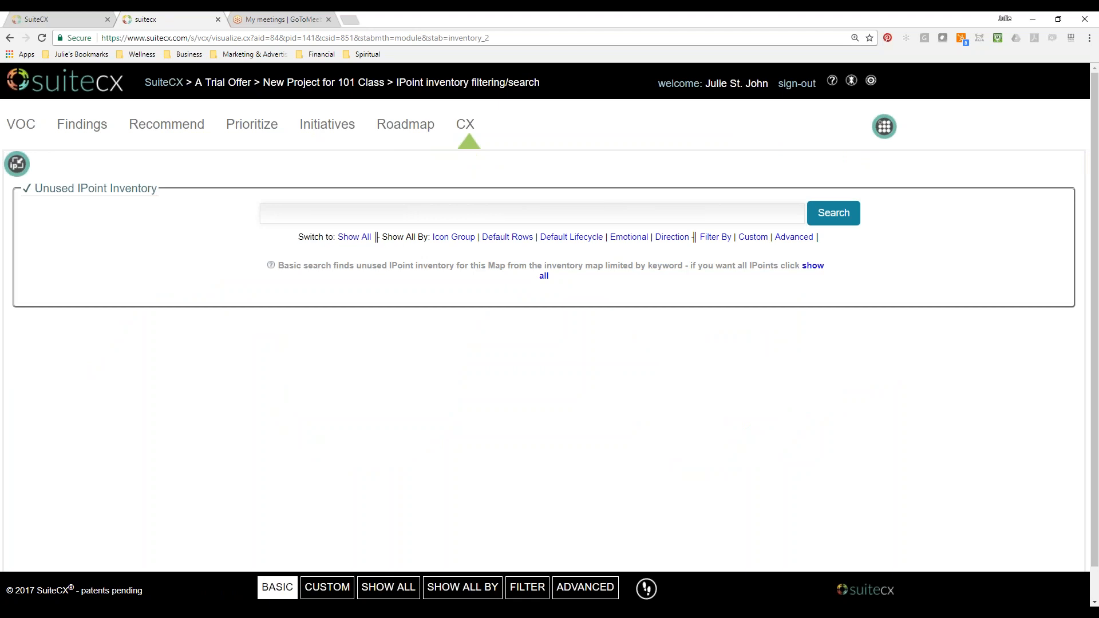
left_click(354, 237)
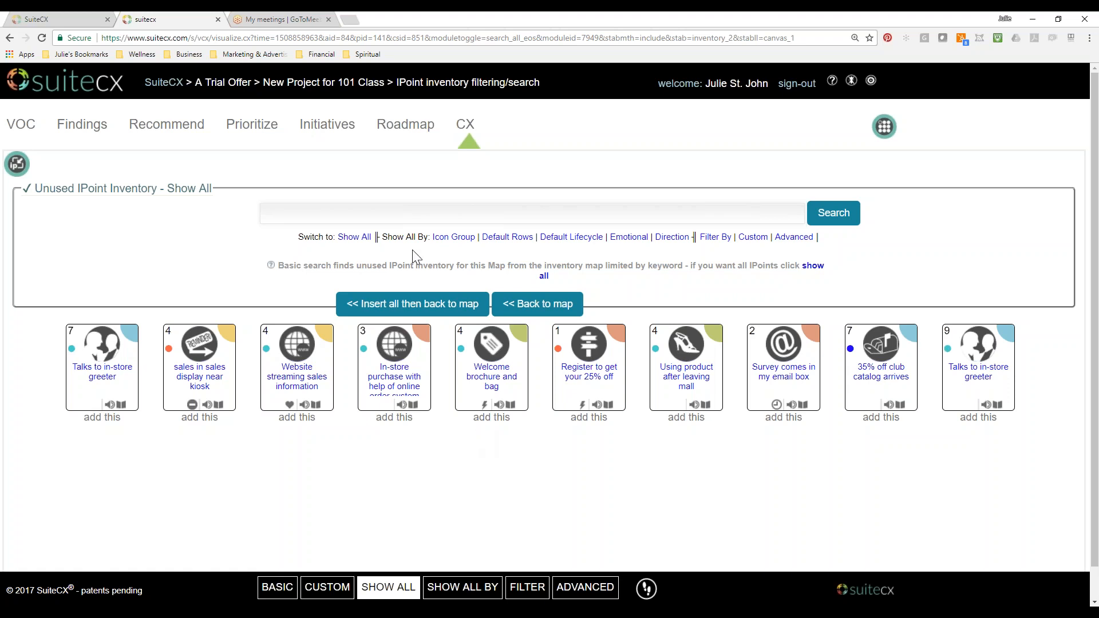
left_click(455, 237)
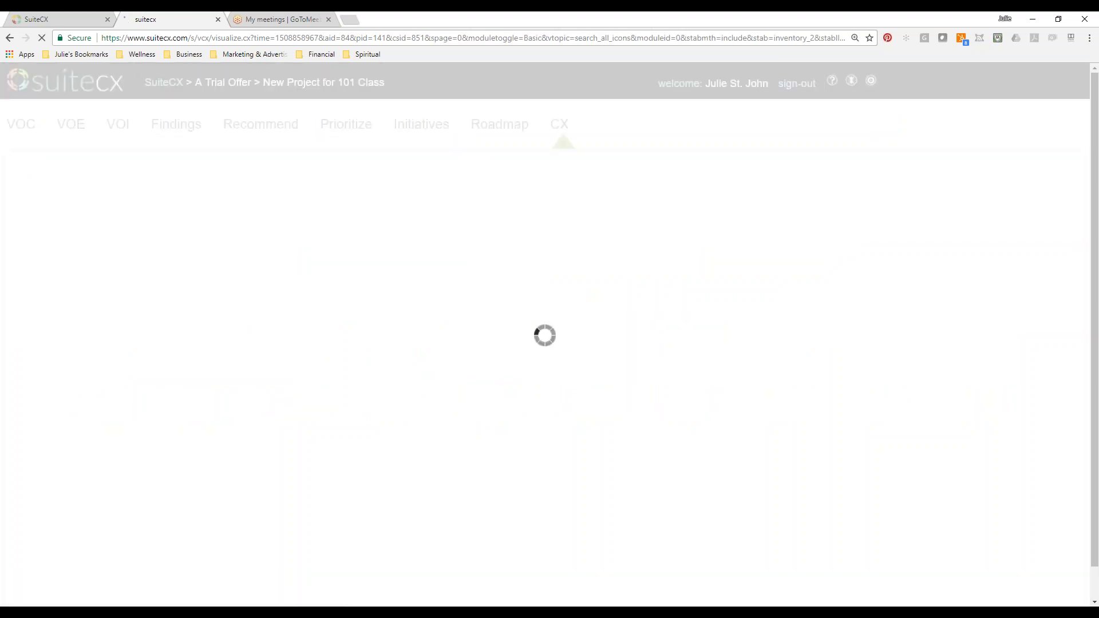
left_click(496, 238)
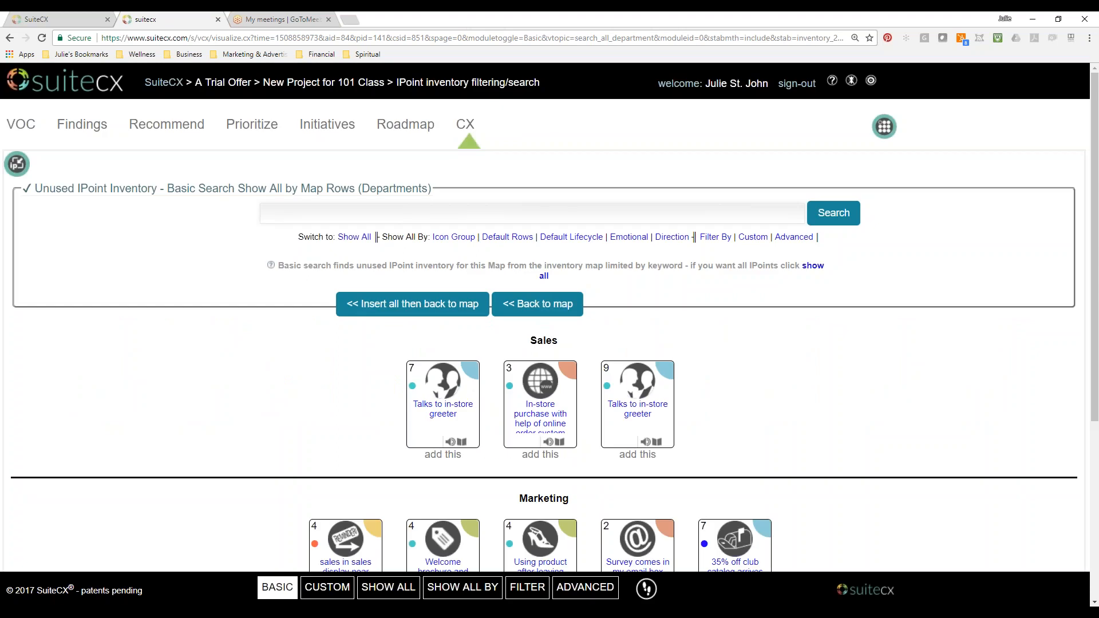
Show the unused IPoints grouped by Default Lifecycle and look through the lifecycle stages down to RePurchase.
scroll(819, 397, "down", 4)
scroll(817, 418, "up", 4)
left_click(572, 237)
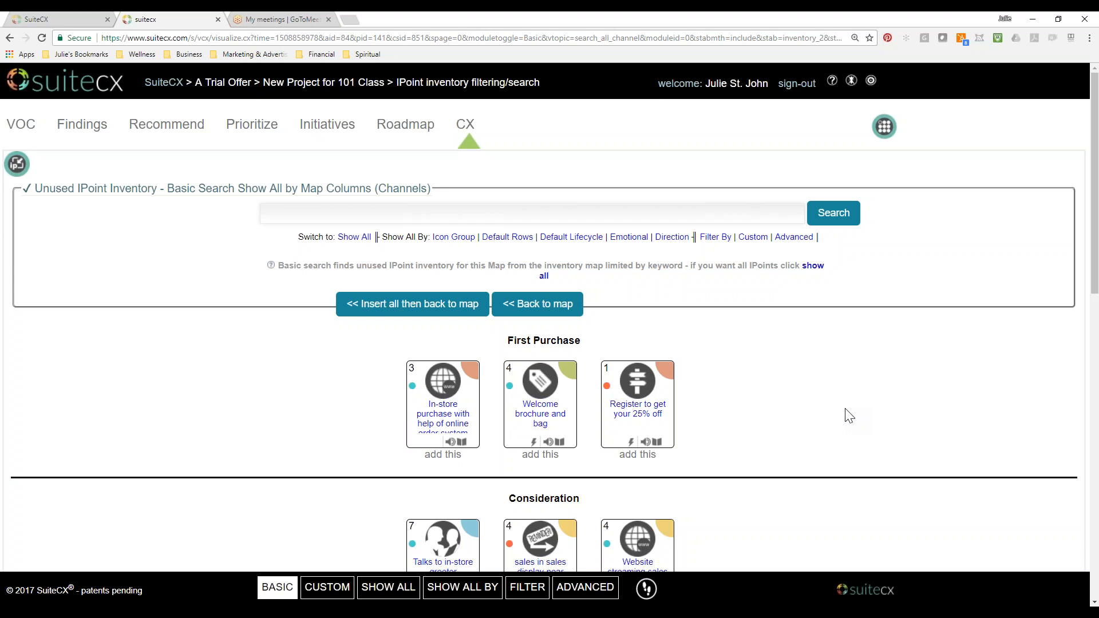
scroll(850, 417, "down", 9)
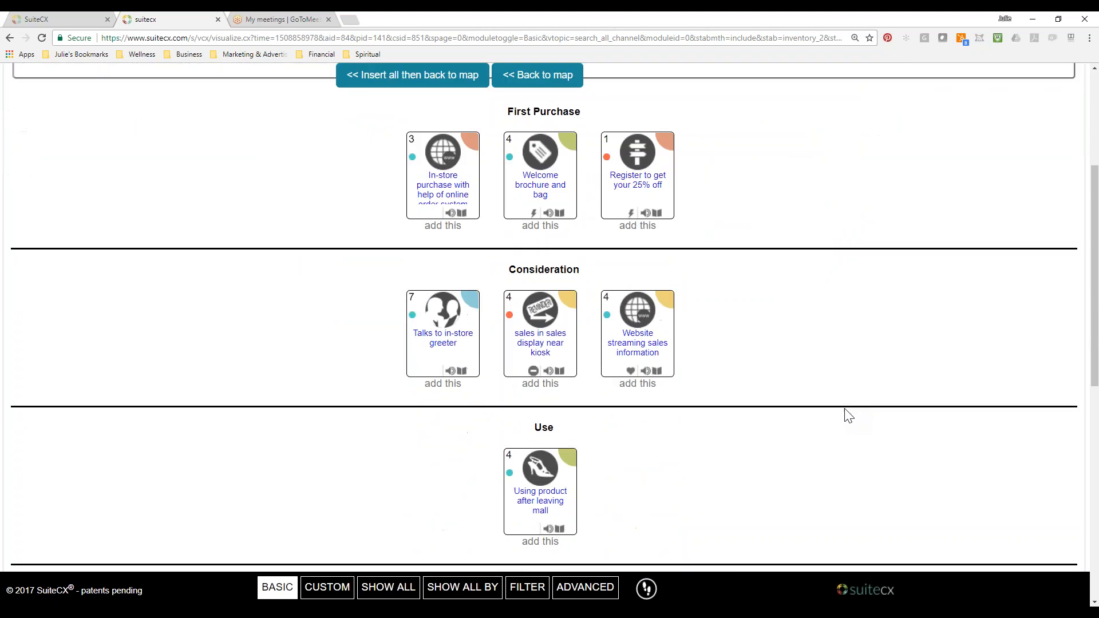
scroll(849, 416, "down", 3)
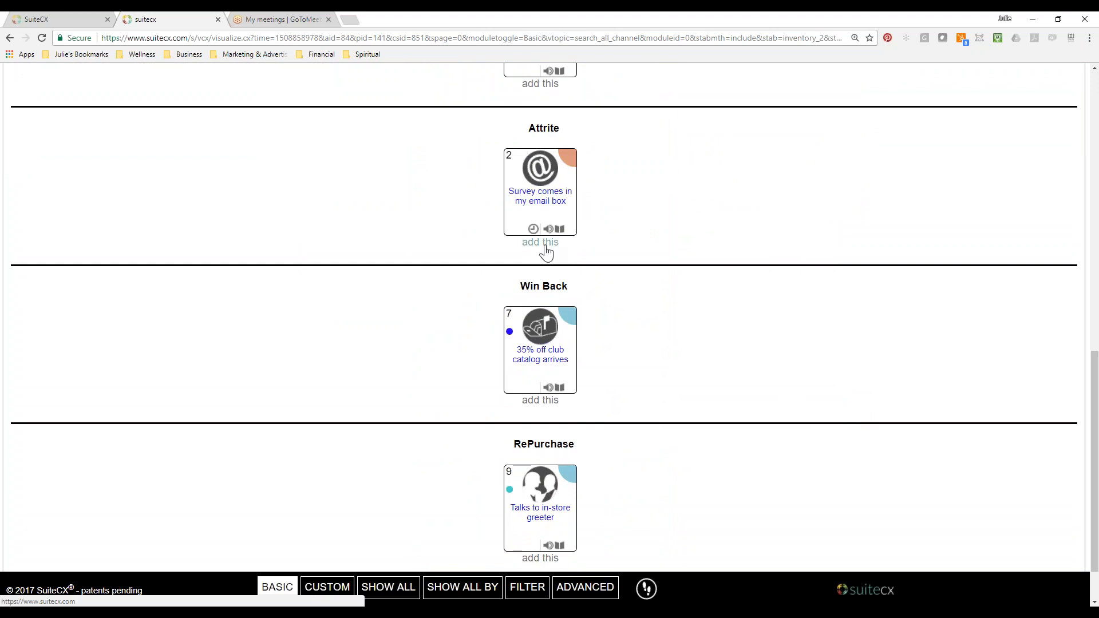
Add the "Survey comes in my email box" IPoint from the Attrite group and return to the map.
left_click(544, 248)
scroll(890, 423, "up", 3)
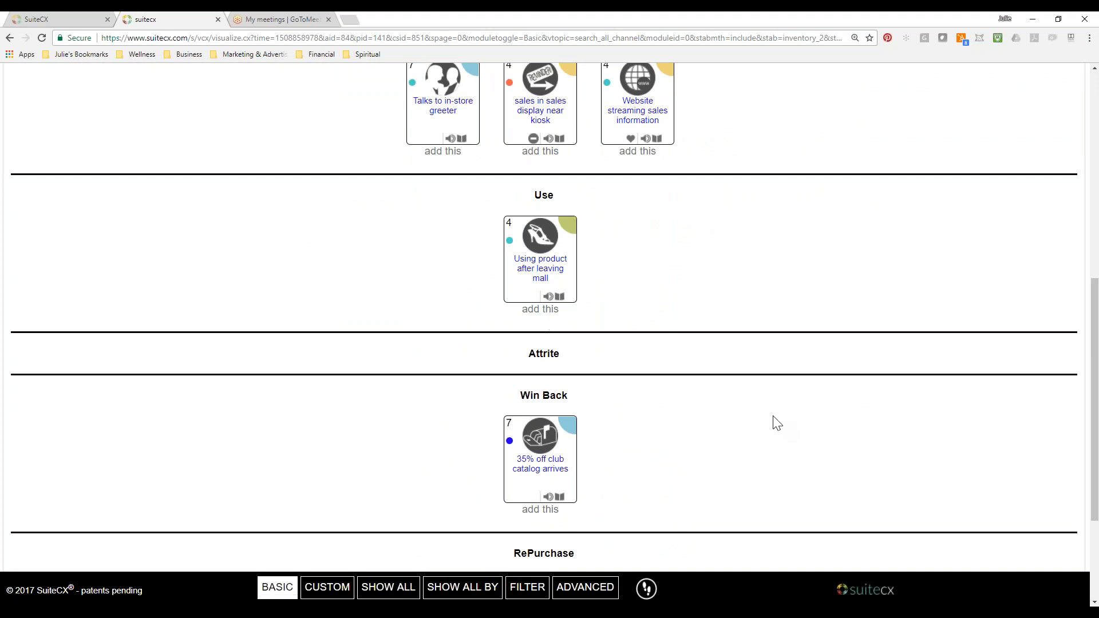
scroll(775, 422, "up", 3)
scroll(777, 424, "up", 3)
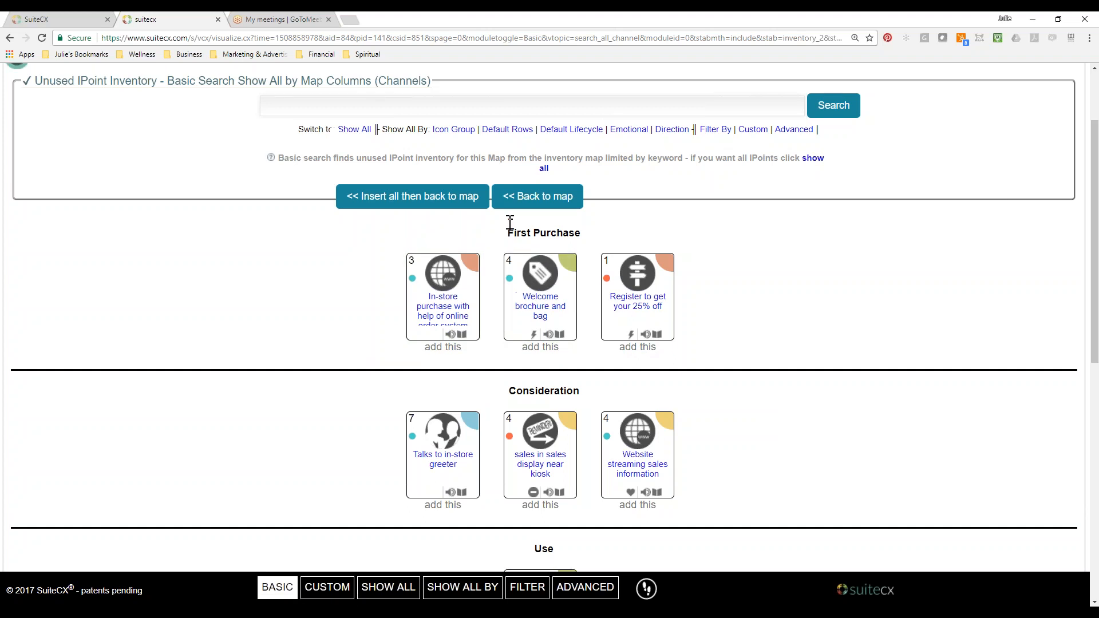
scroll(510, 223, "up", 1)
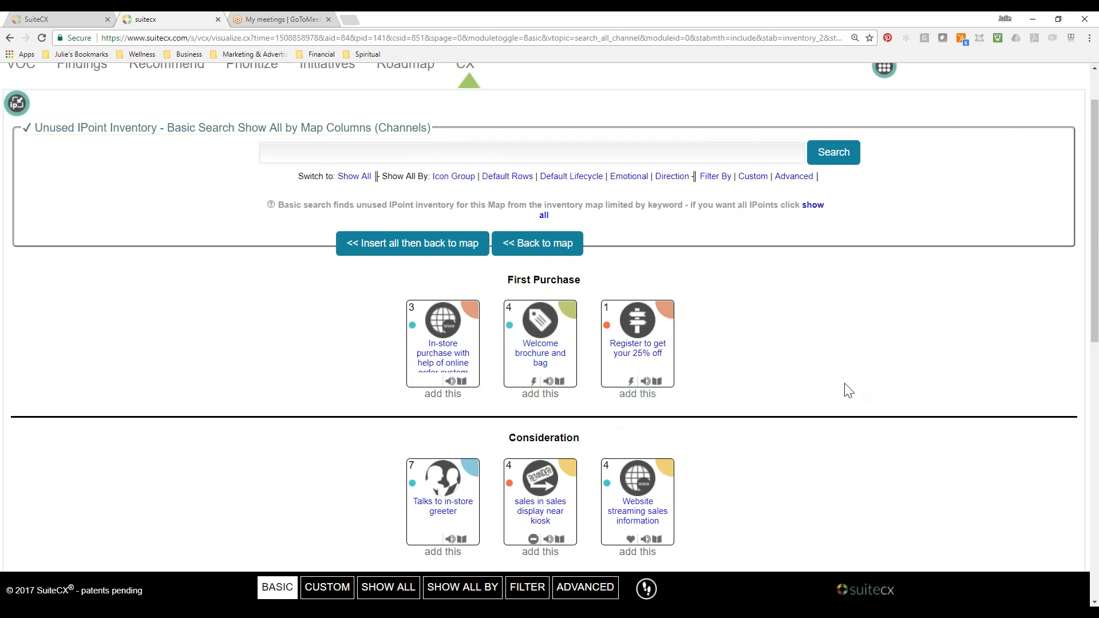
left_click(566, 246)
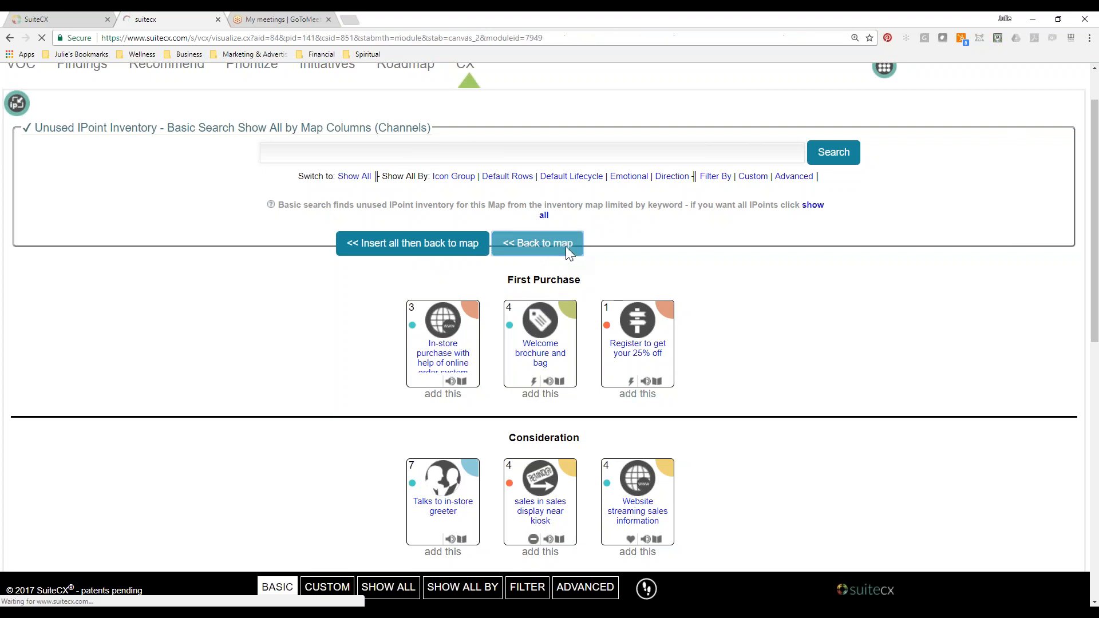
Delete the "Survey comes in my email box" IPoint from the story map.
left_click(39, 167)
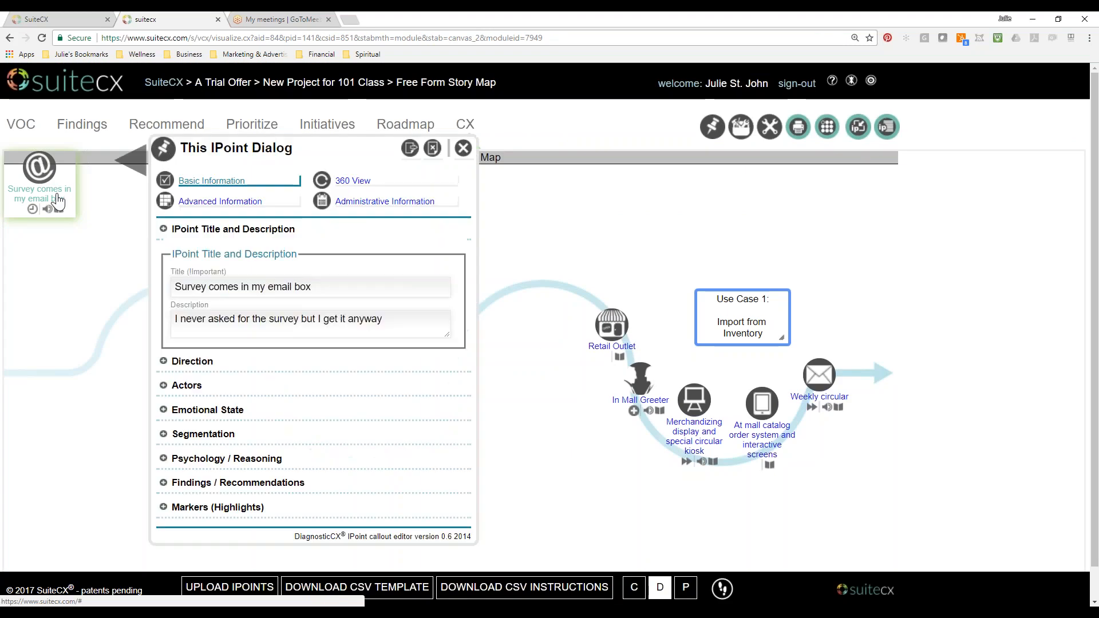
left_click(430, 149)
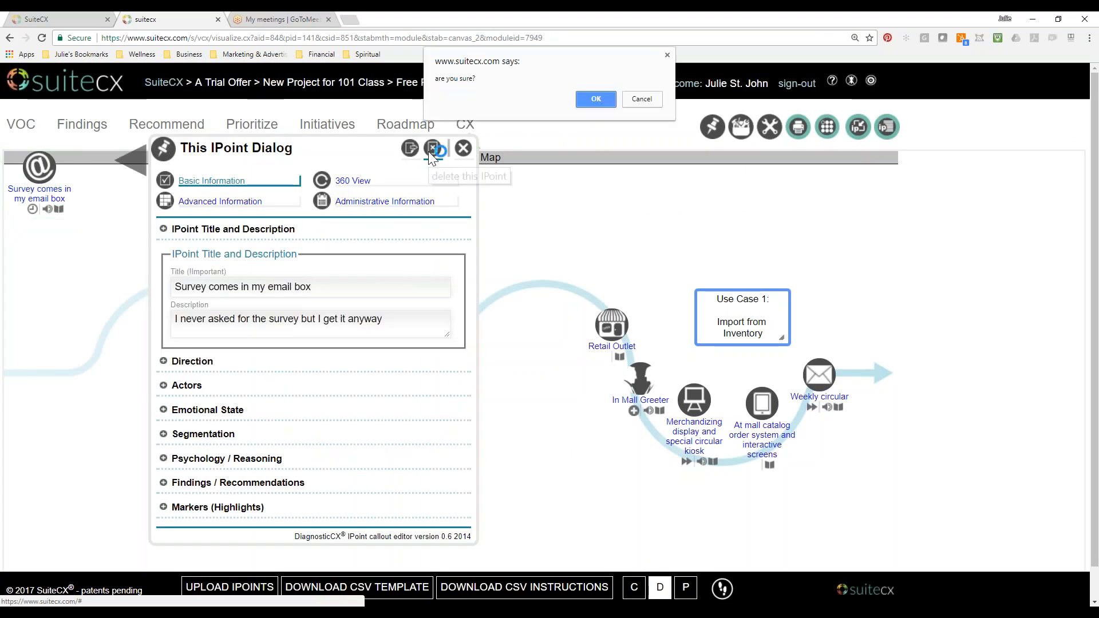
left_click(596, 104)
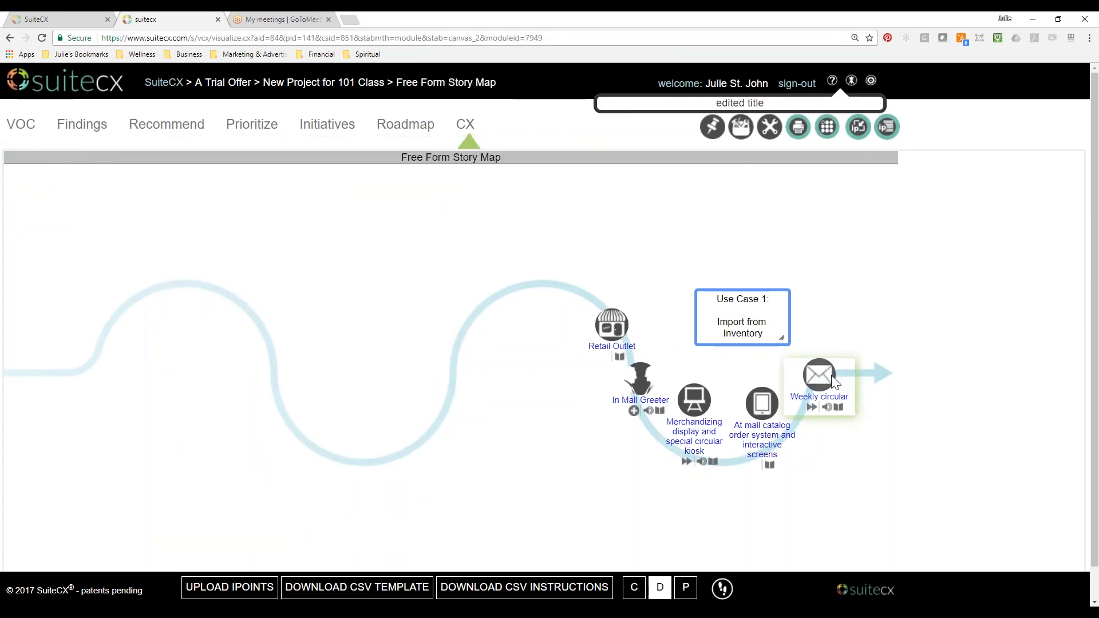
Shift the Use Case 1 IPoints, from Retail Outlet to Weekly circular, along the curve's last dip to spread them out.
left_click(847, 370)
left_click_drag(696, 429, 713, 437)
left_click_drag(633, 391, 644, 418)
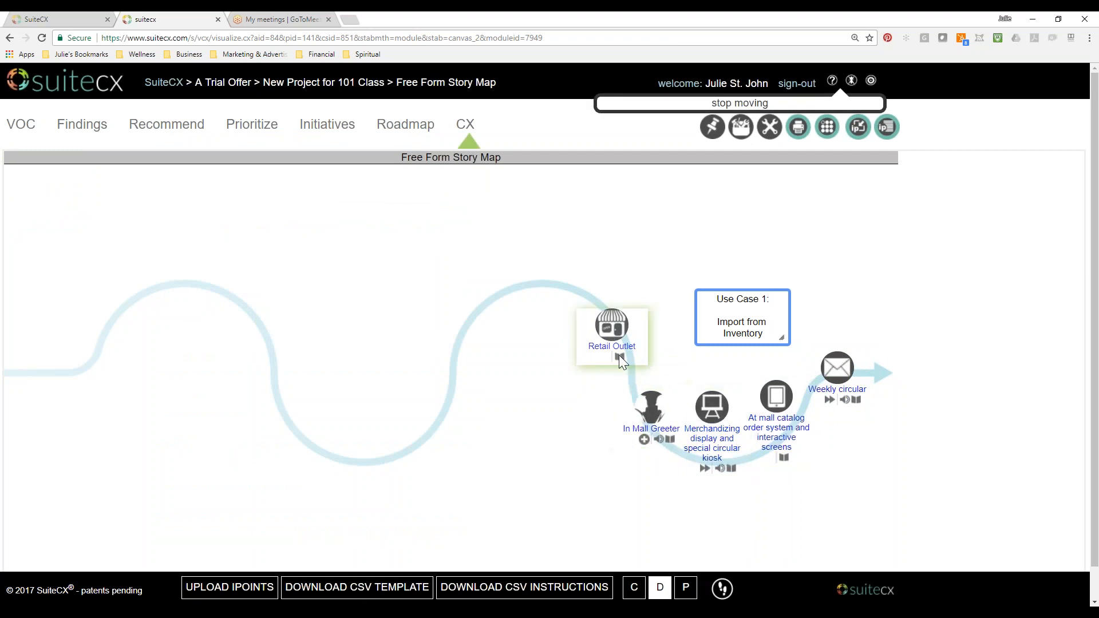
left_click_drag(620, 355, 634, 376)
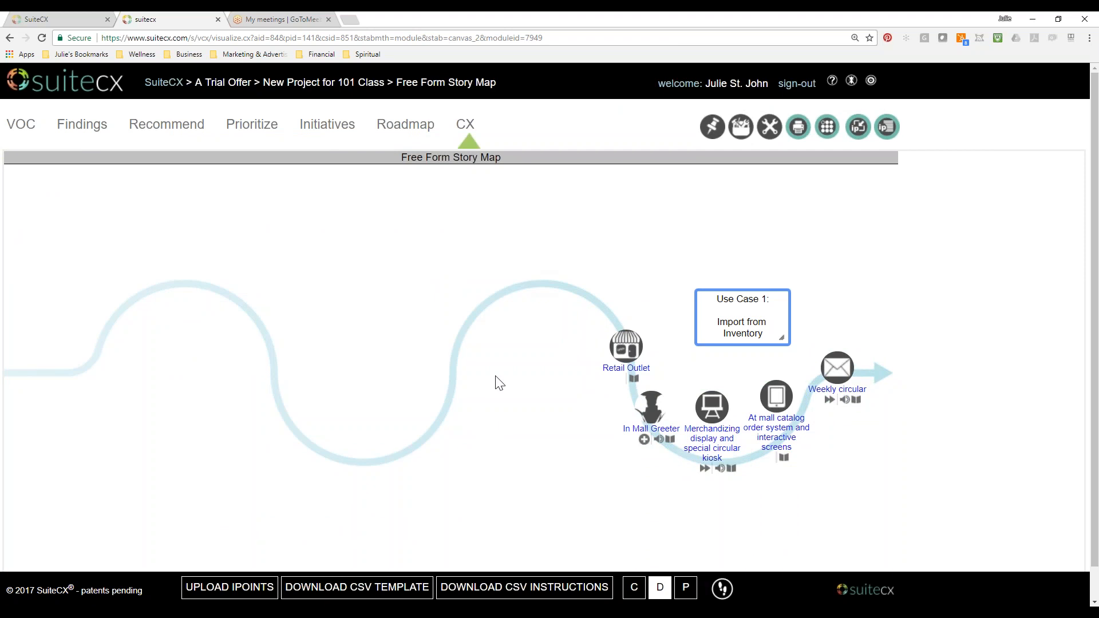
Switch to the Demo Retail Import to Map.csv workbook in Excel and fit all column widths to their contents.
scroll(498, 383, "down", 1)
scroll(498, 382, "down", 1)
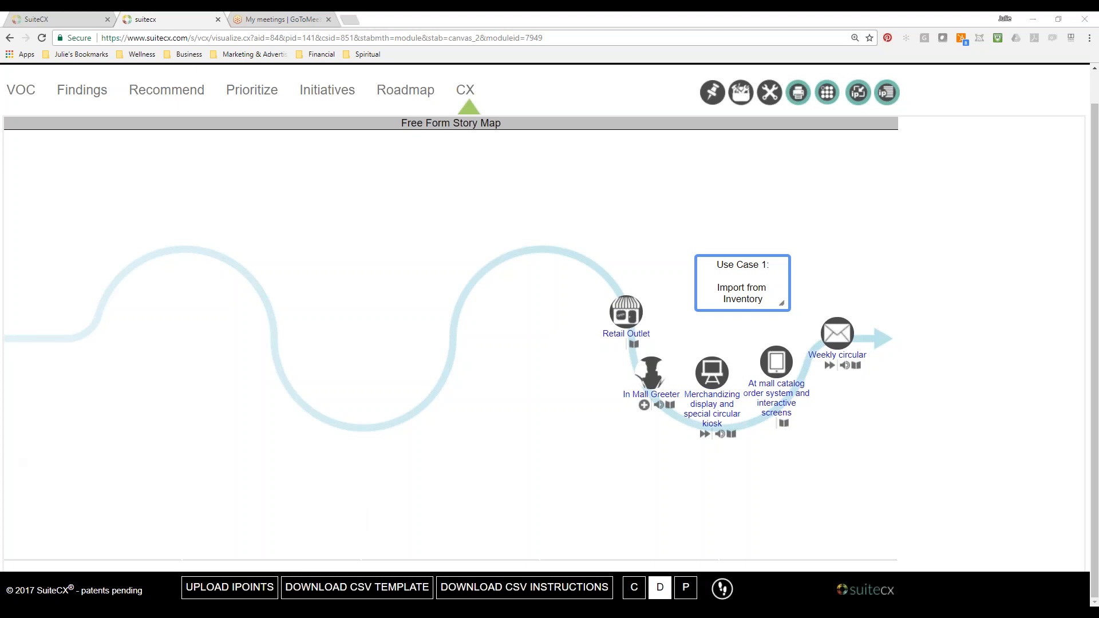
left_click(114, 612)
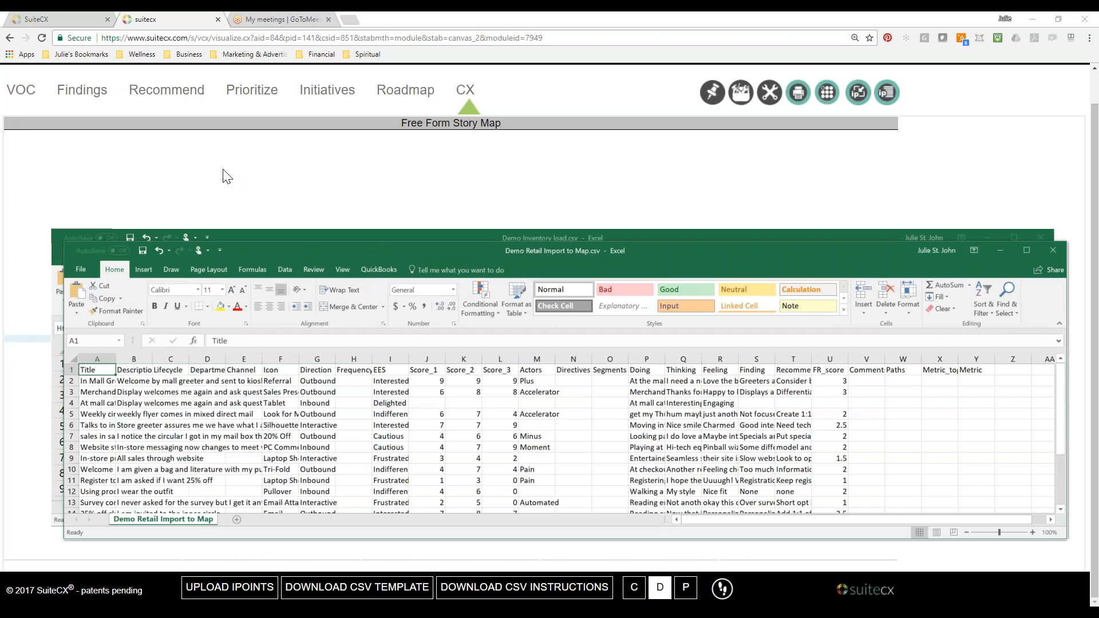
left_click(72, 360)
double_click(116, 359)
left_click(183, 370)
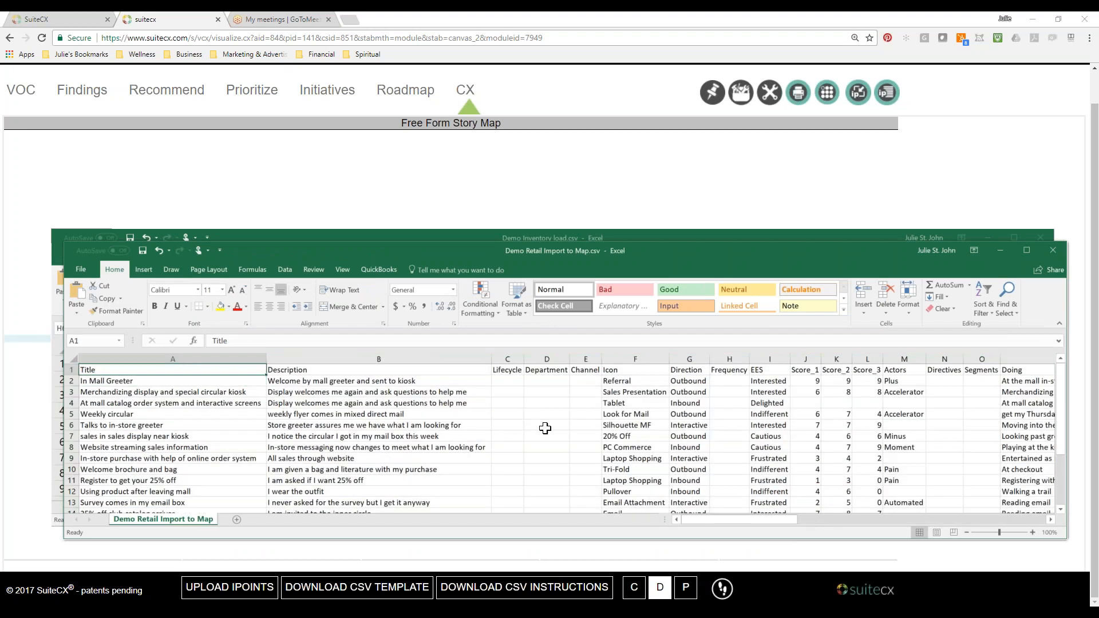
Enlarge the Demo Retail Import to Map.csv sheet to 160% and arrange its window above Demo Inventory load.csv.
left_click(1033, 533)
left_click(1033, 532)
left_click(1033, 532)
left_click(1033, 532)
left_click(1033, 533)
left_click(1033, 532)
left_click(1033, 533)
left_click(1033, 533)
left_click_drag(410, 251, 544, 184)
left_click(741, 500)
left_click(671, 508)
left_click_drag(582, 241, 656, 352)
left_click_drag(575, 183, 493, 44)
left_click_drag(610, 354, 592, 270)
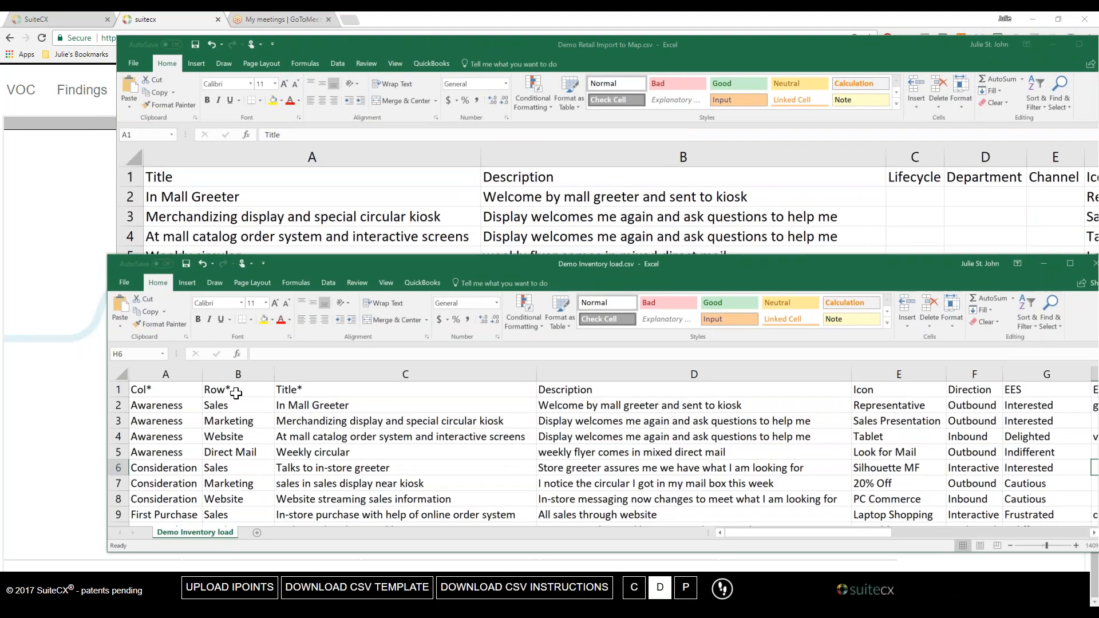
Compare the header columns of the two CSV files and minimize both workbooks to return to the story map.
left_click(682, 47)
left_click_drag(771, 316, 740, 318)
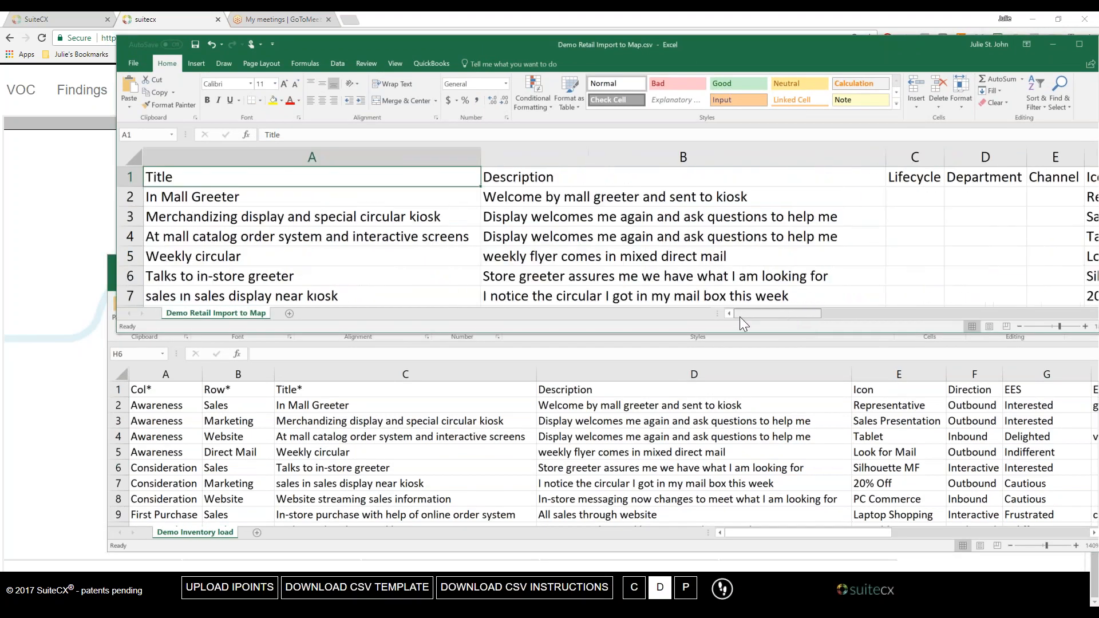
left_click(847, 346)
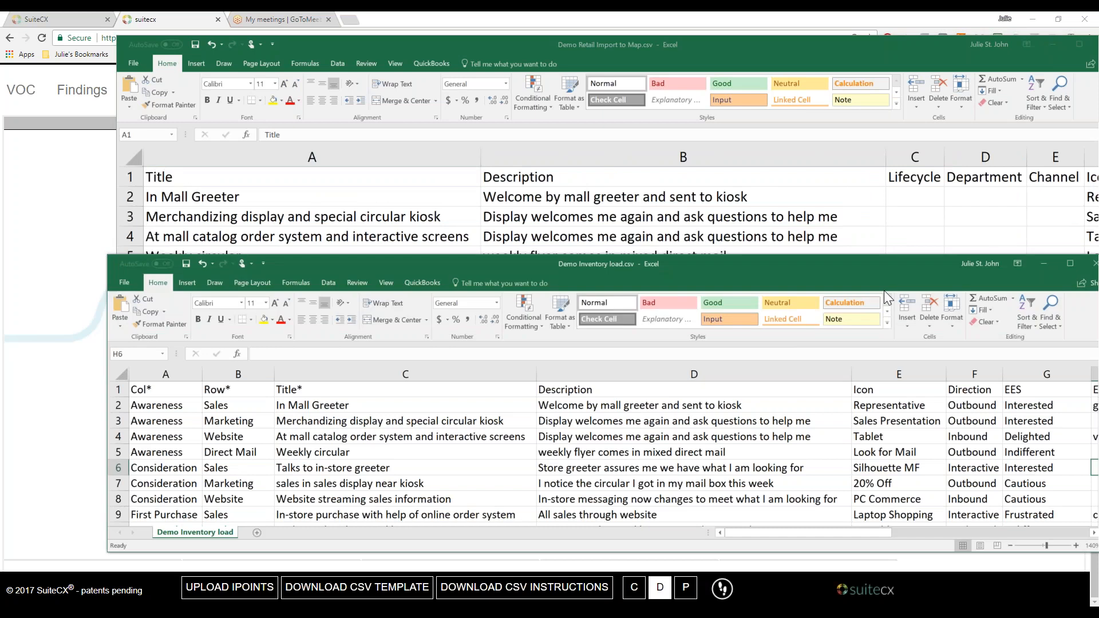
left_click_drag(889, 267, 758, 233)
left_click(901, 229)
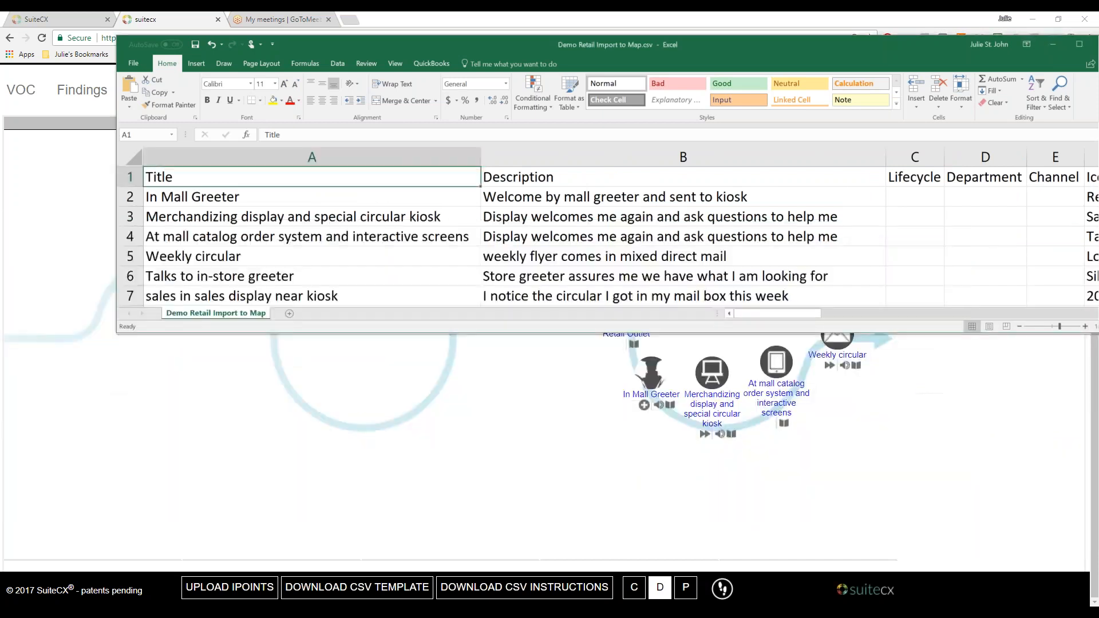
left_click_drag(929, 44, 845, 135)
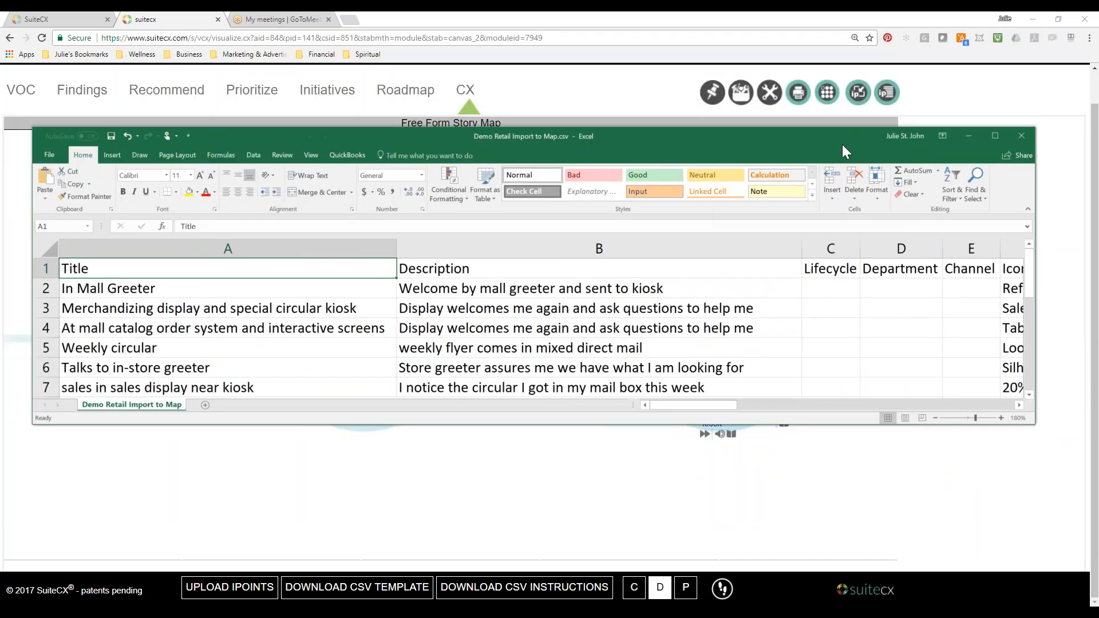
left_click(964, 140)
Upload the IPoints from Demo Retail Import to Map.csv directly to the story map, keeping the default upload options.
left_click(229, 587)
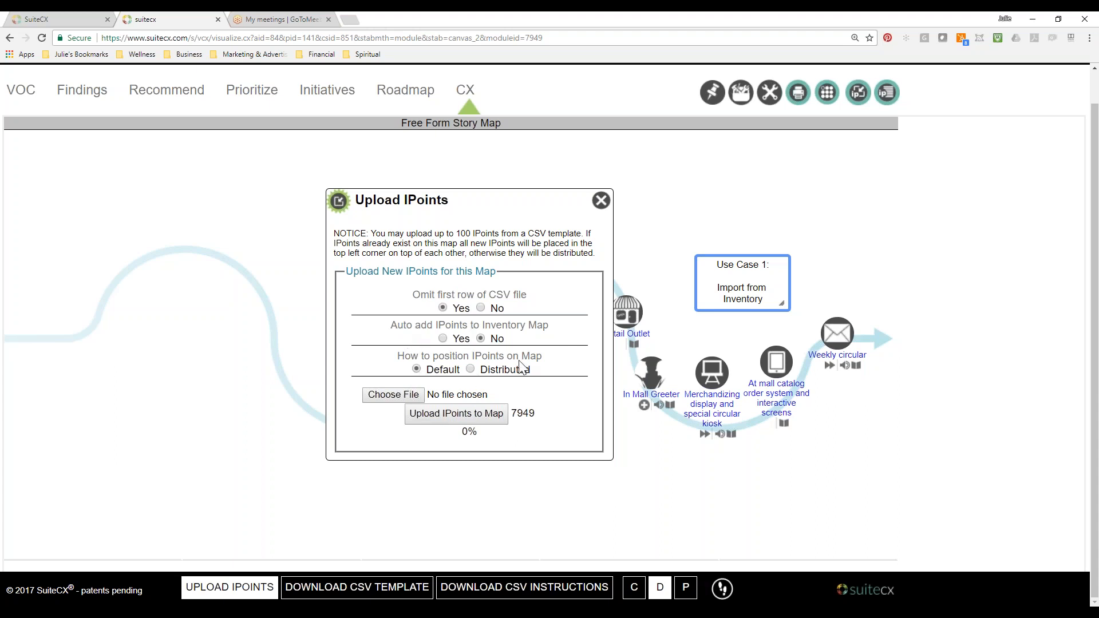
left_click(406, 399)
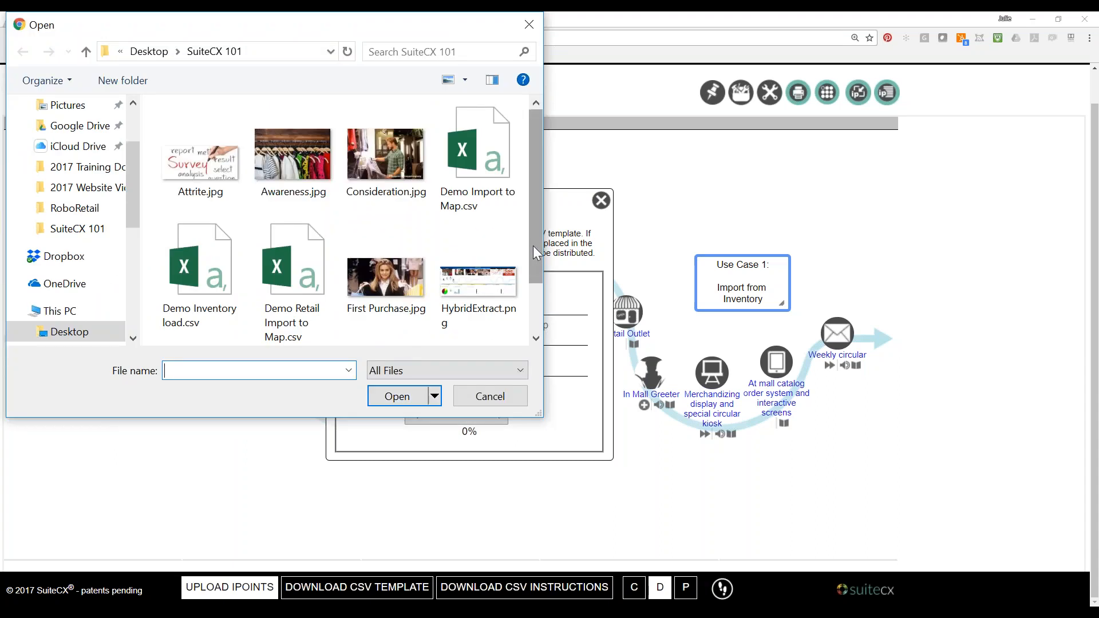
left_click(287, 287)
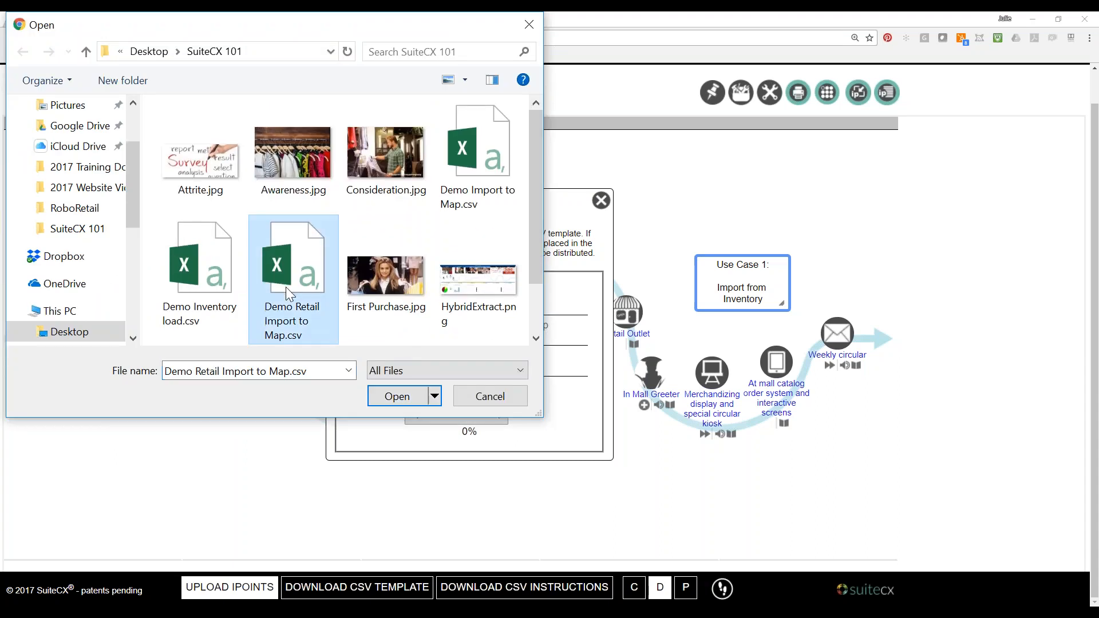
left_click(403, 397)
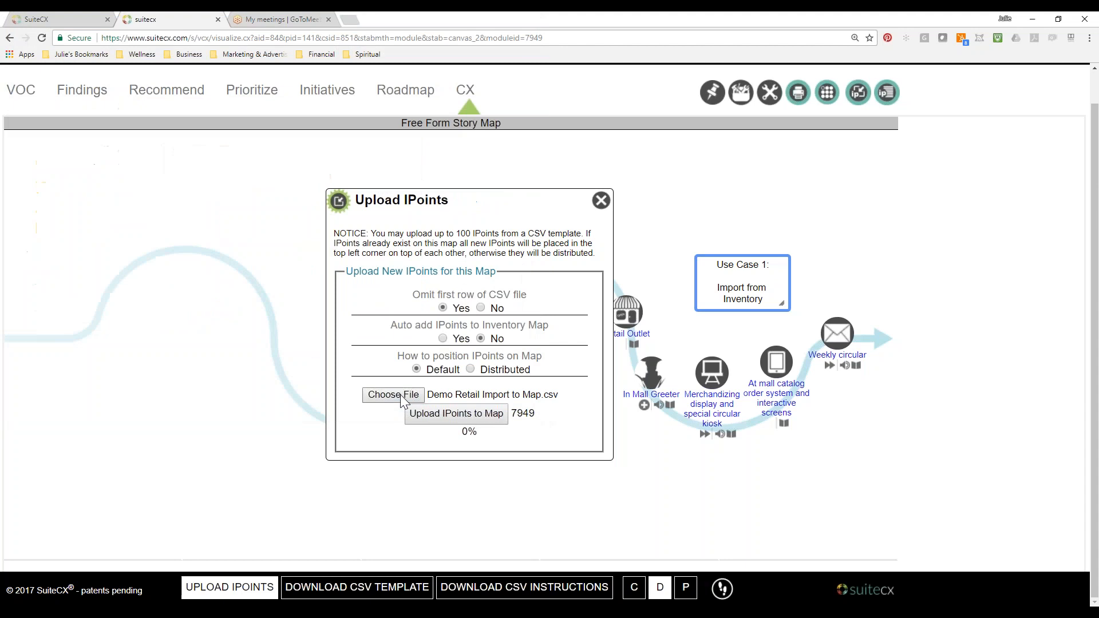
left_click(454, 414)
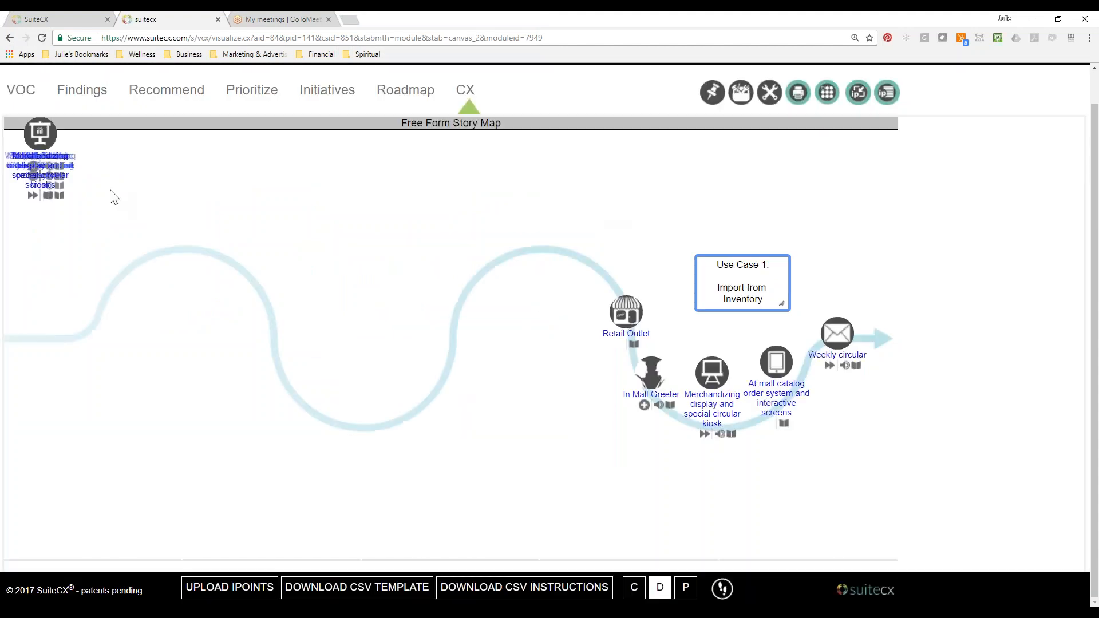
Move the uploaded IPoints out of their stack in the map's corner and spread them over the curve.
left_click_drag(111, 194, 522, 270)
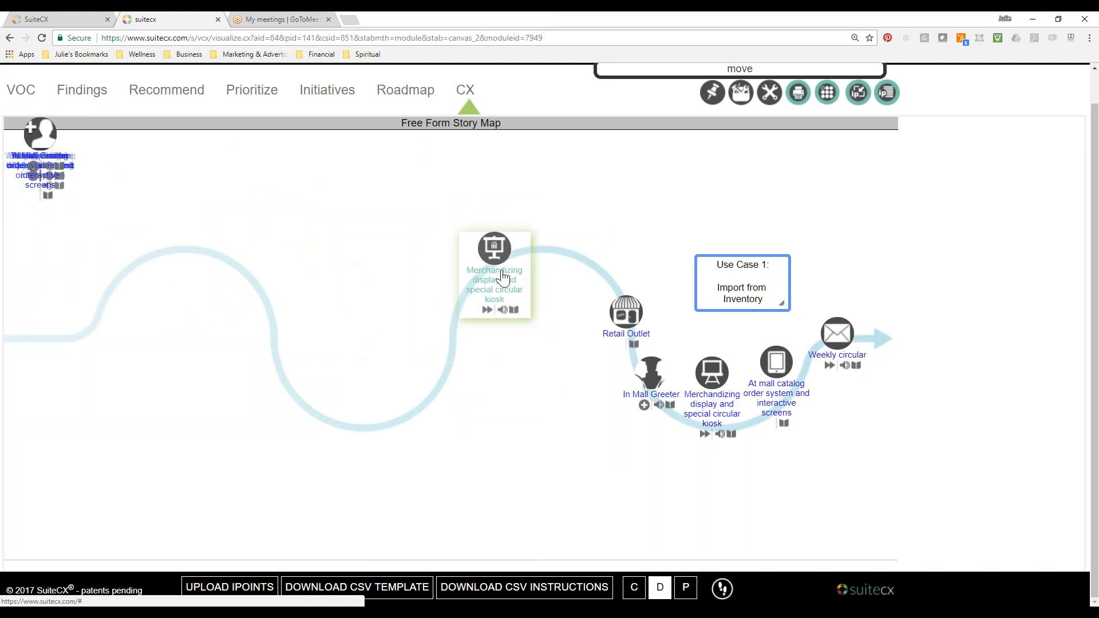
left_click_drag(32, 135, 414, 360)
left_click_drag(35, 138, 301, 382)
left_click_drag(43, 141, 87, 295)
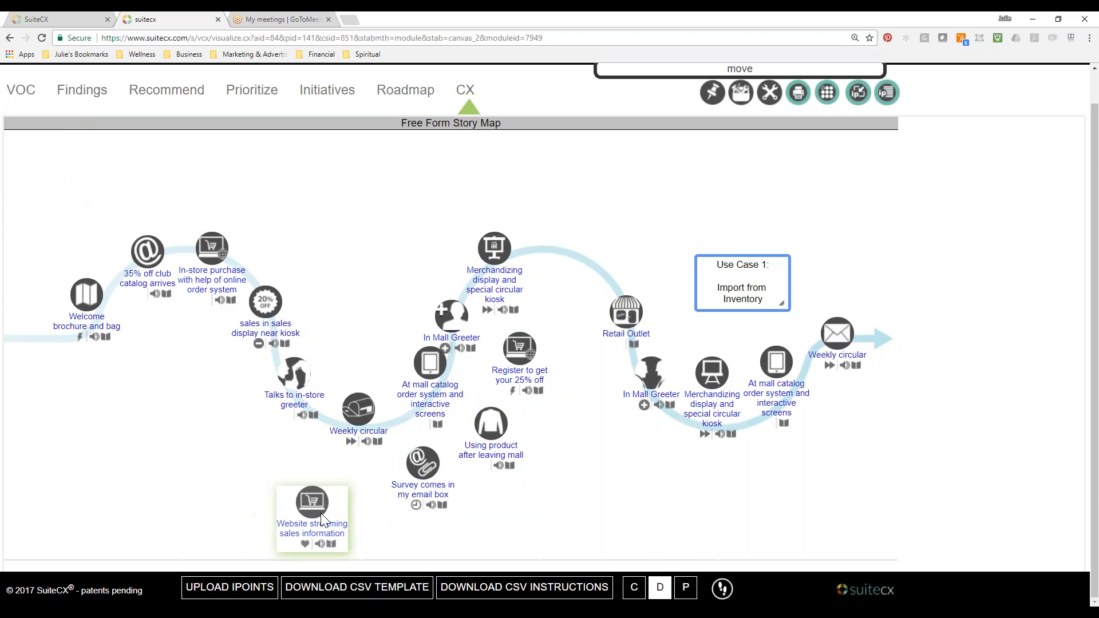
Align the uploaded IPoints from Welcome brochure and bag to Website streaming sales information along the first hump and dip.
left_click_drag(85, 310, 60, 341)
left_click_drag(126, 275, 101, 300)
left_click_drag(194, 271, 170, 267)
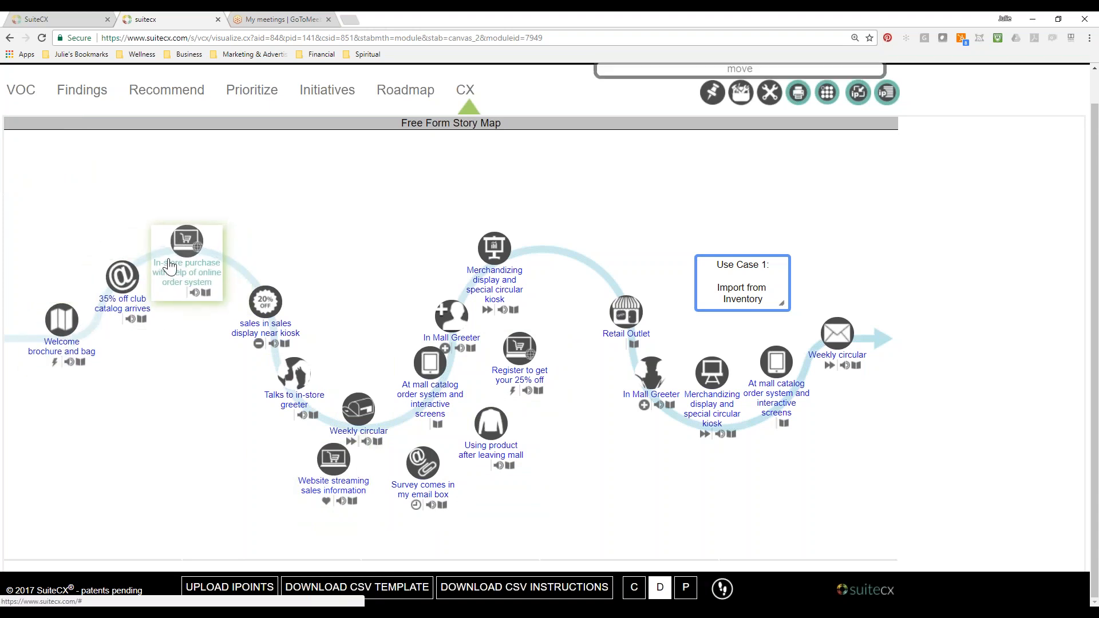
left_click_drag(261, 323, 251, 277)
left_click_drag(285, 383, 267, 333)
left_click_drag(370, 417, 298, 399)
left_click_drag(326, 461, 337, 416)
Align the remaining uploaded IPoints, from Survey comes in my email box to Register to get your 25% off, along the second rise and hump.
left_click_drag(531, 355, 600, 248)
left_click_drag(511, 254, 544, 242)
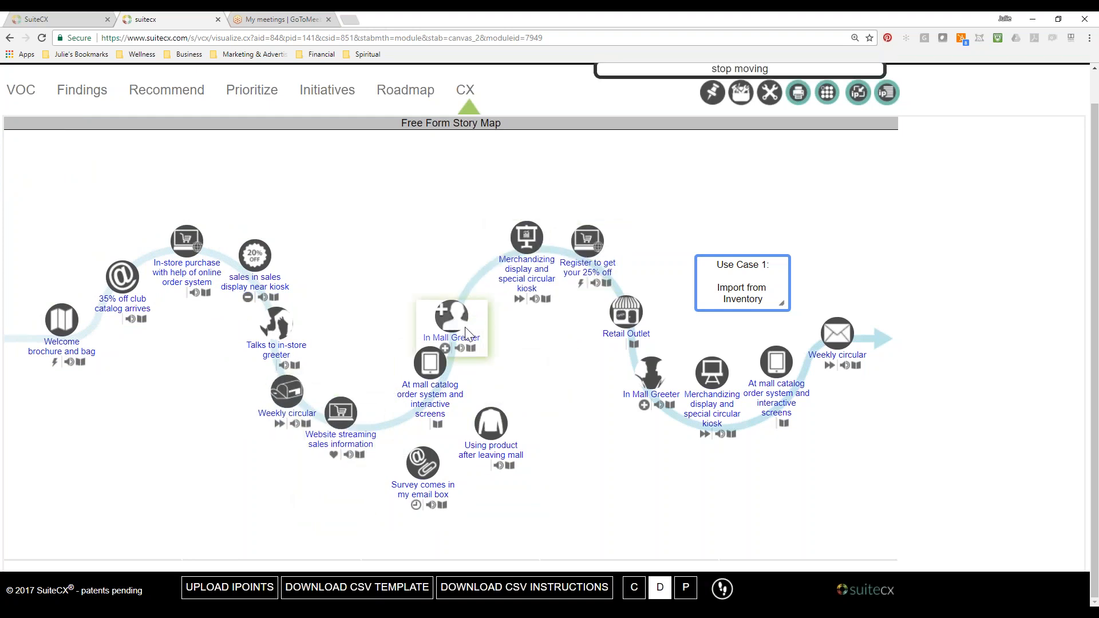
left_click_drag(458, 320, 471, 267)
left_click_drag(441, 368, 466, 322)
left_click_drag(491, 425, 430, 379)
left_click_drag(425, 466, 403, 449)
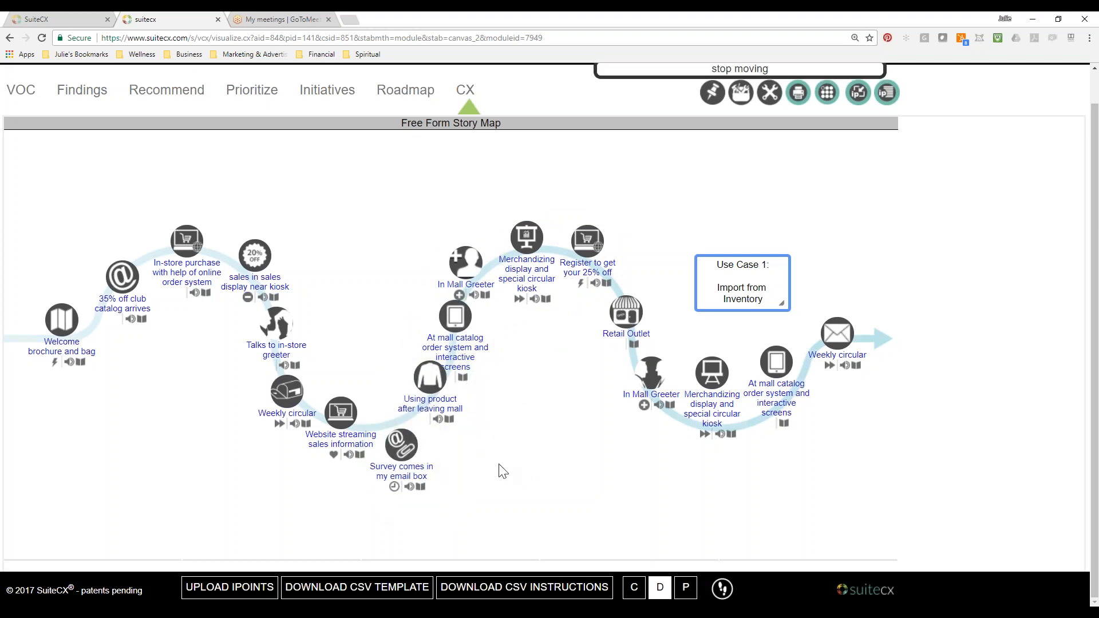
Move the Retail Outlet and Use Case 1 In Mall Greeter IPoints farther down the curve's last descent.
left_click_drag(618, 323, 621, 337)
left_click_drag(653, 395, 659, 423)
left_click_drag(632, 333, 629, 354)
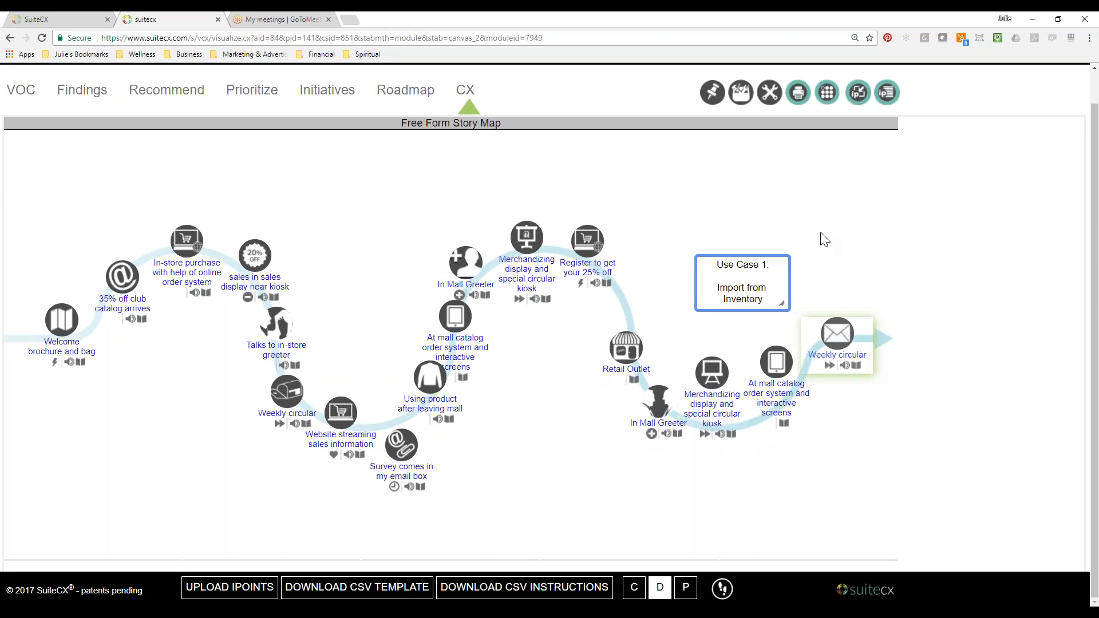
Add a Red Text Area from the story elements above the first dip, reading "Import Directly to Map".
left_click(741, 93)
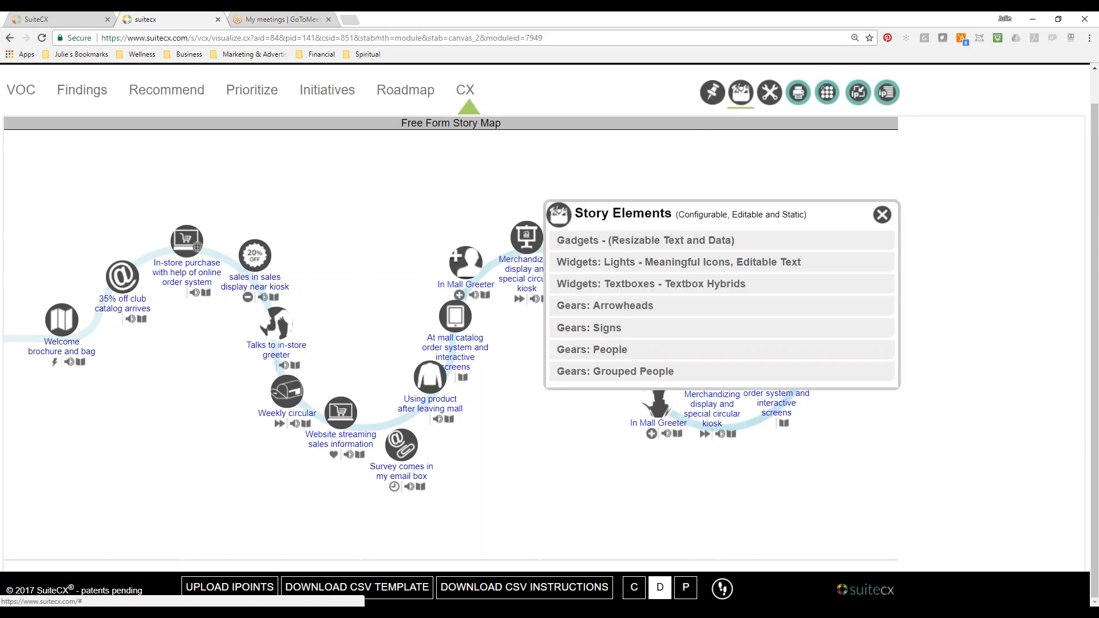
left_click(635, 237)
left_click(624, 291)
left_click(510, 373)
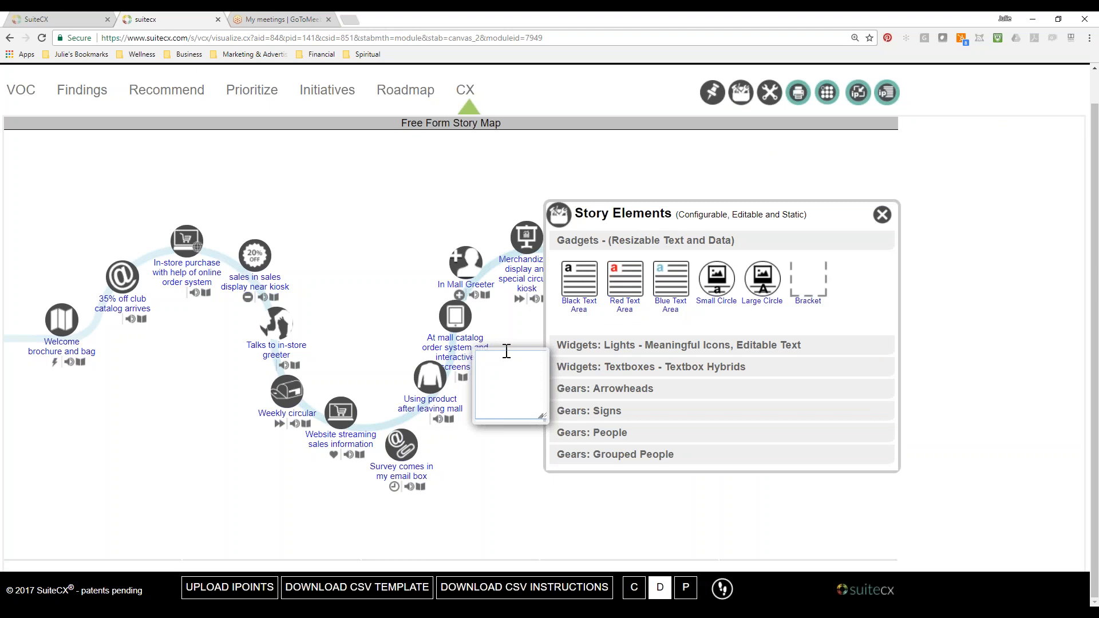
left_click_drag(507, 351, 357, 216)
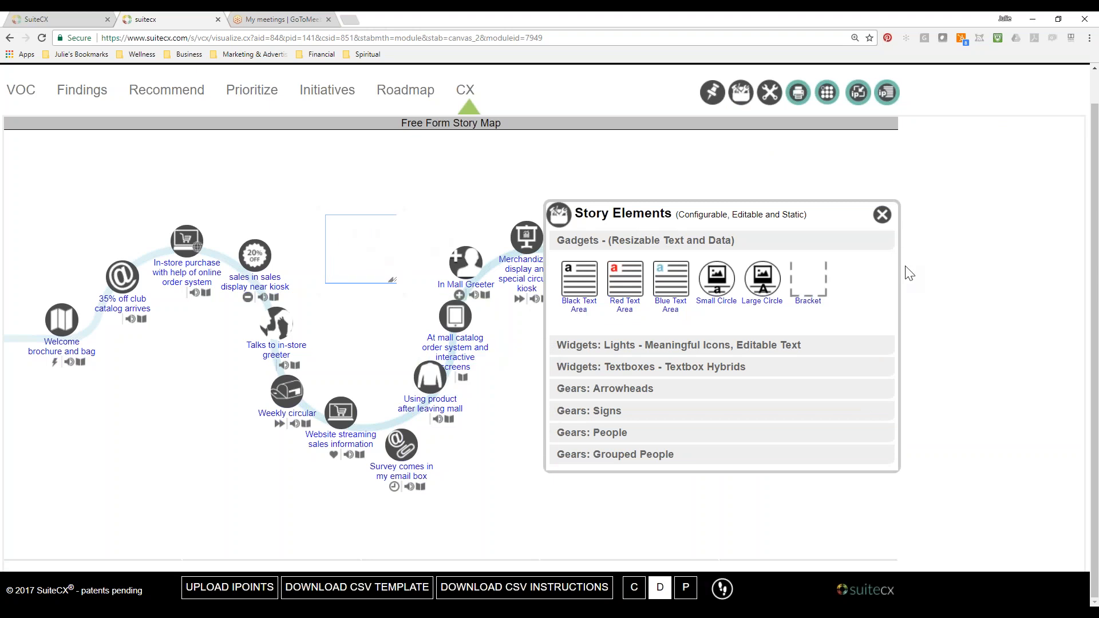
left_click(885, 220)
type("Import Directly to Map")
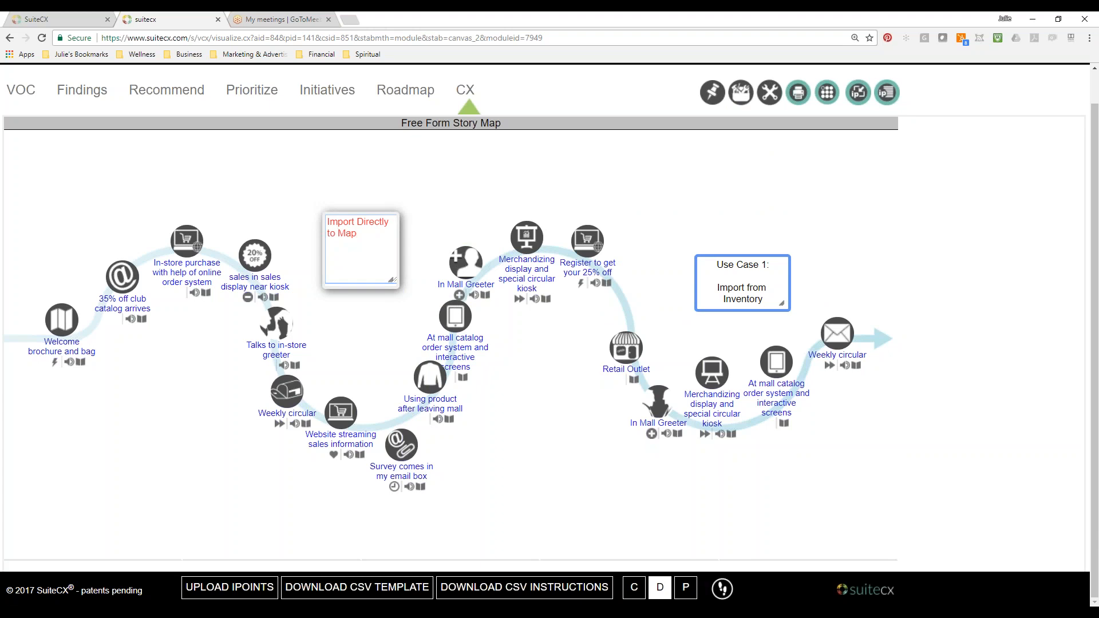
Give the Import Directly to Map text box a red background color and reduce its height to fit the text.
double_click(368, 282)
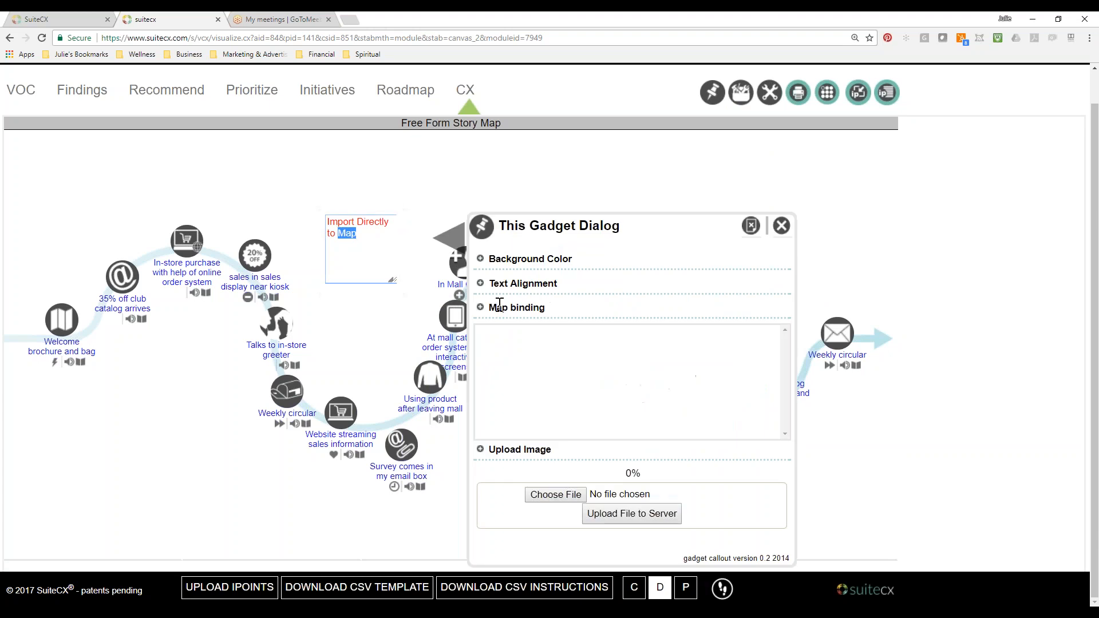
left_click(487, 262)
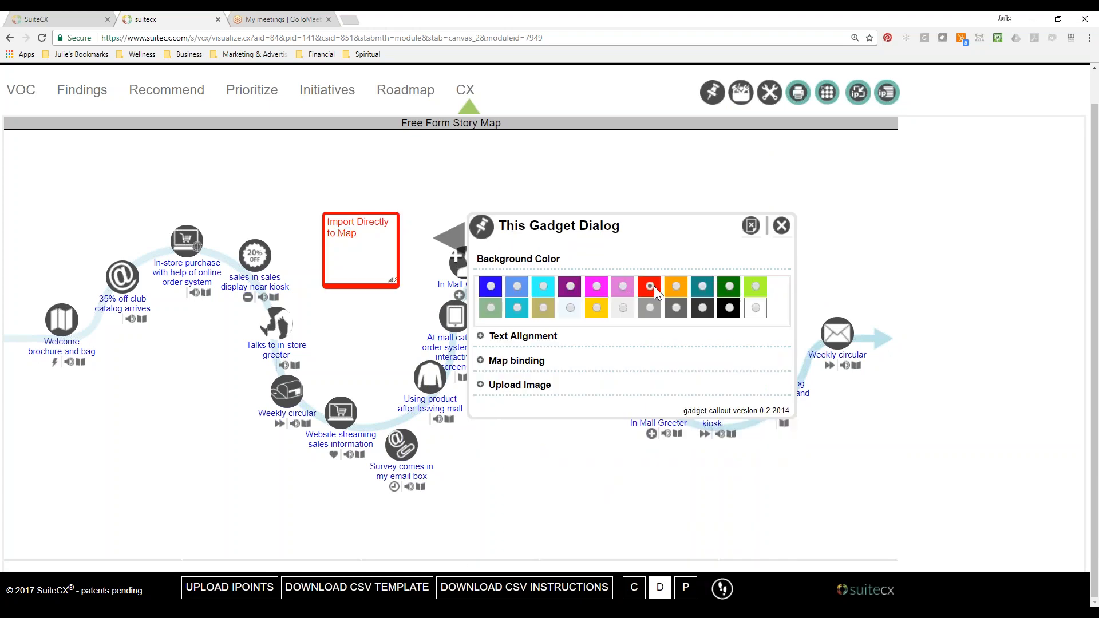
left_click(781, 225)
left_click_drag(392, 280, 396, 252)
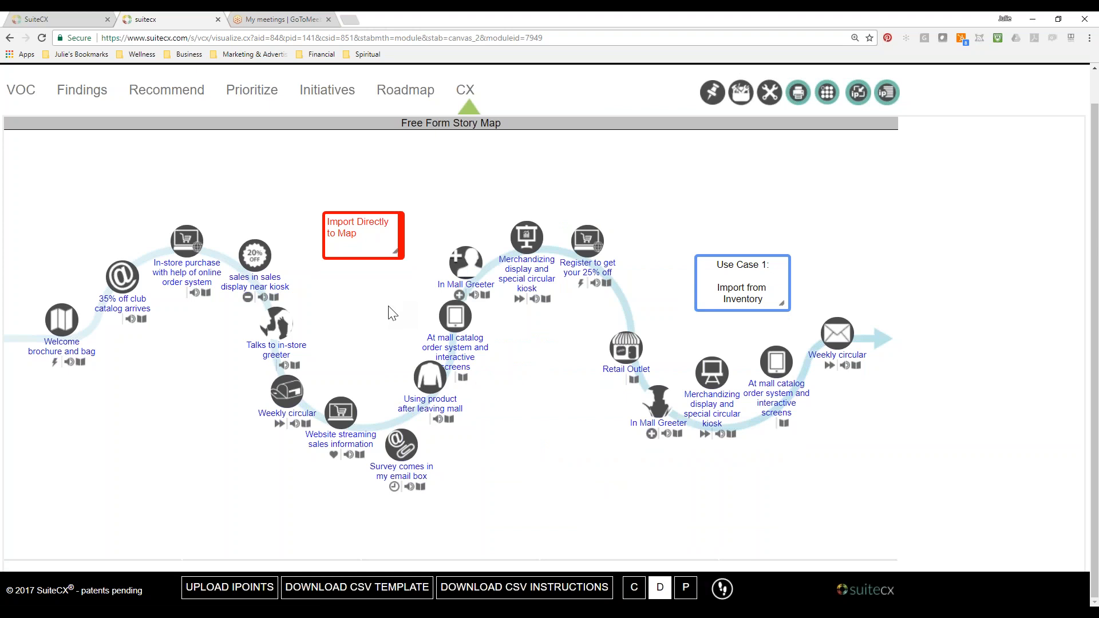
Change the map background to the wave curve with one loop at the first dip and one at the last descent.
left_click(289, 403)
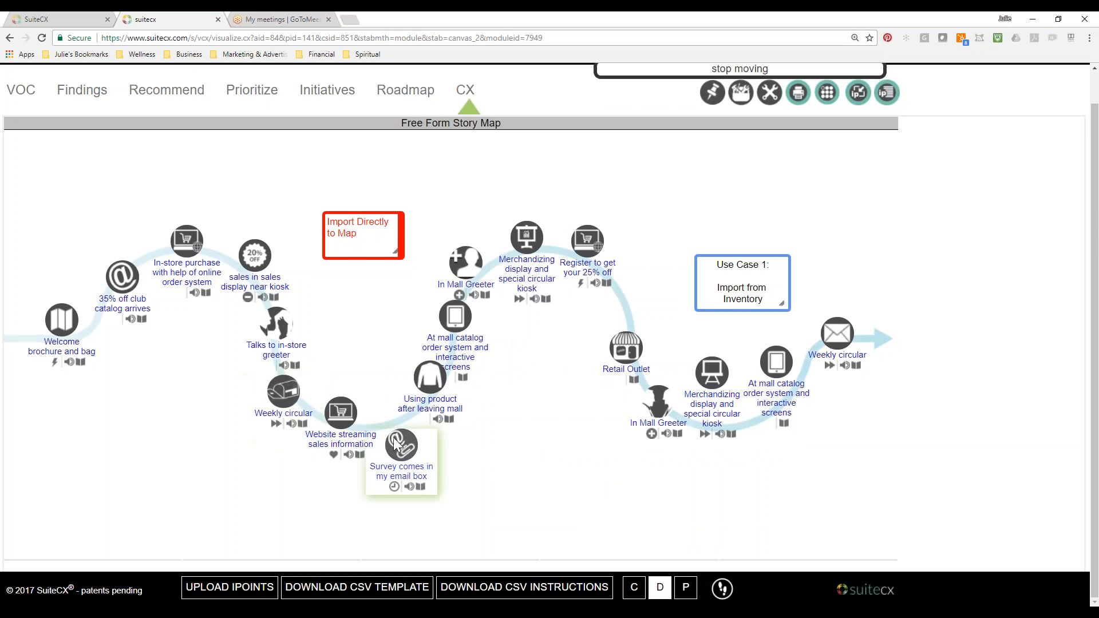
double_click(531, 167)
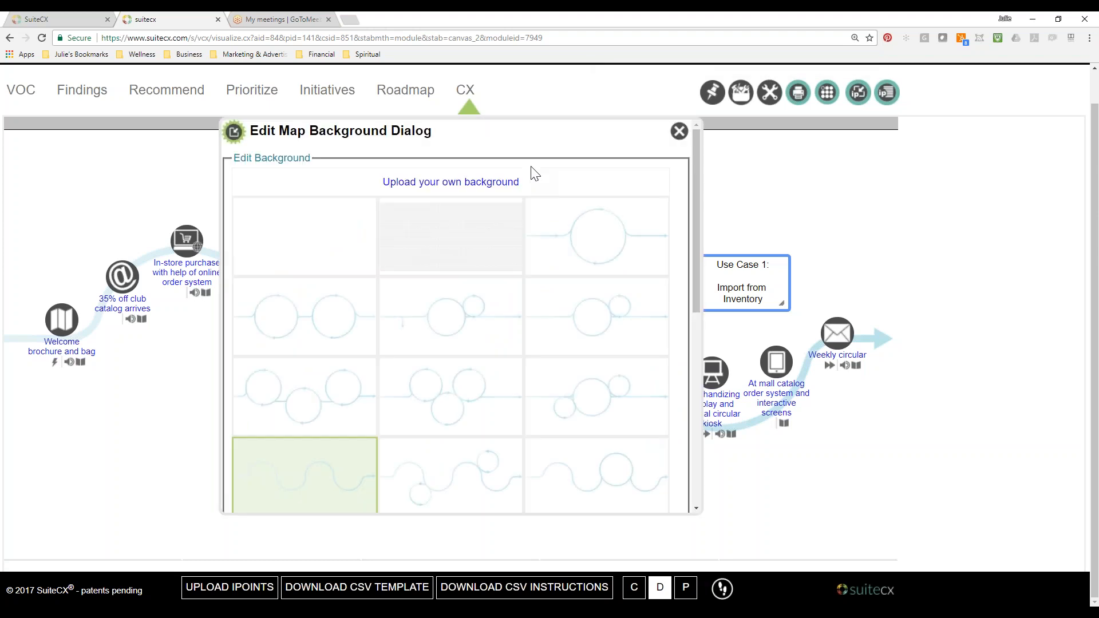
left_click_drag(696, 302, 697, 506)
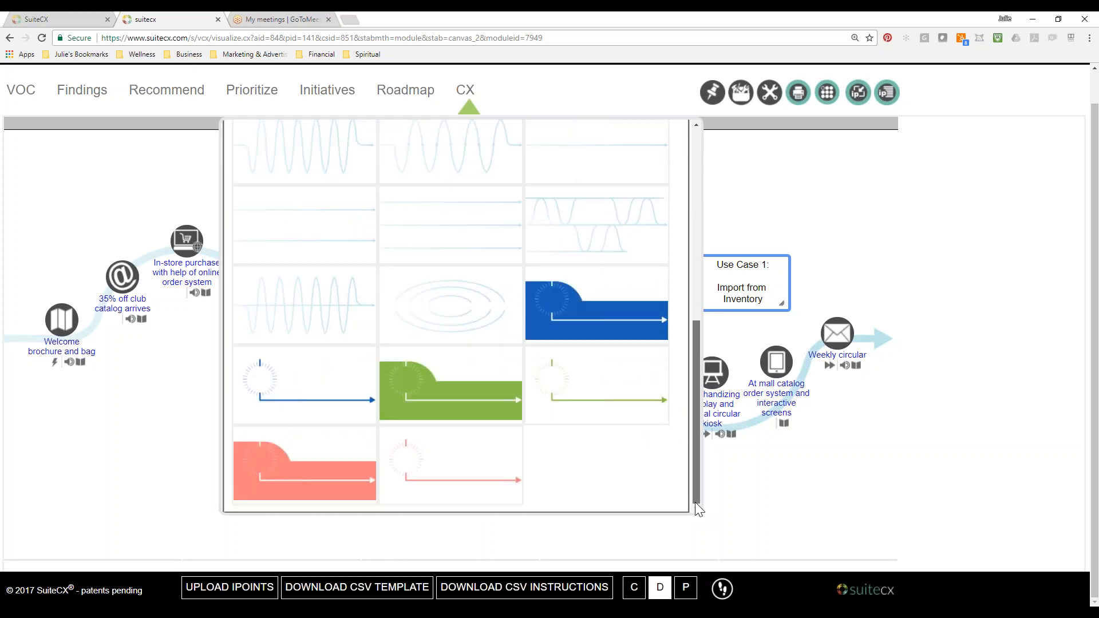
left_click_drag(695, 502, 693, 336)
left_click(468, 426)
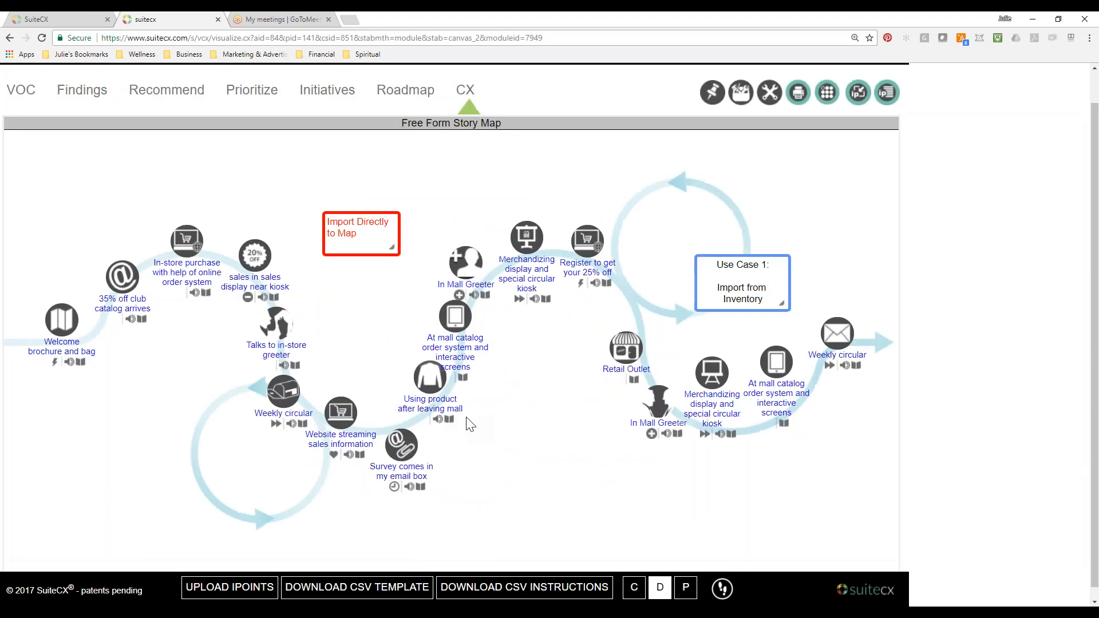
Move Website streaming sales information and Survey comes in my email box onto the lower loop, and realign At mall catalog and Using product along the rise.
left_click_drag(339, 410, 186, 425)
left_click_drag(401, 443, 279, 477)
left_click_drag(455, 316, 372, 388)
left_click_drag(450, 379, 464, 337)
Move Retail Outlet and In Mall Greeter from the last descent onto the upper loop, and shift the Use Case 1 box outside the loop.
left_click_drag(627, 347, 698, 186)
left_click_drag(671, 414, 754, 219)
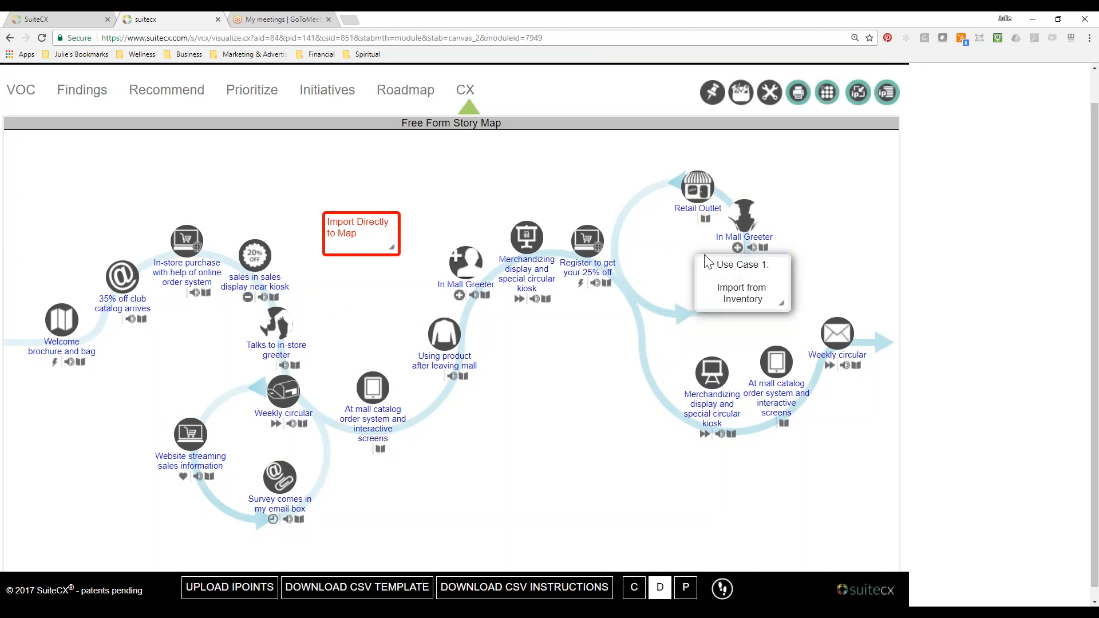
left_click_drag(707, 254, 859, 259)
Align Merchandizing display, At mall catalog and Weekly circular along the last dip, and space Retail Outlet and In Mall Greeter down the upper loop's outer side.
left_click_drag(723, 405, 648, 380)
left_click(681, 442)
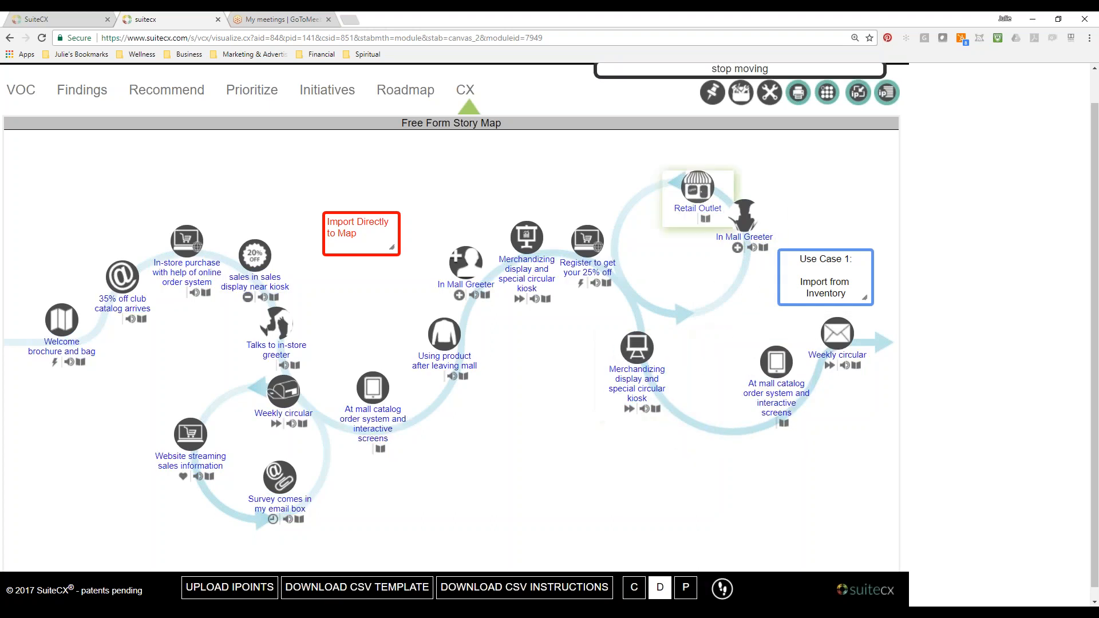
left_click_drag(739, 235, 720, 296)
left_click_drag(698, 189, 741, 211)
left_click_drag(776, 361, 709, 398)
left_click_drag(819, 335, 779, 394)
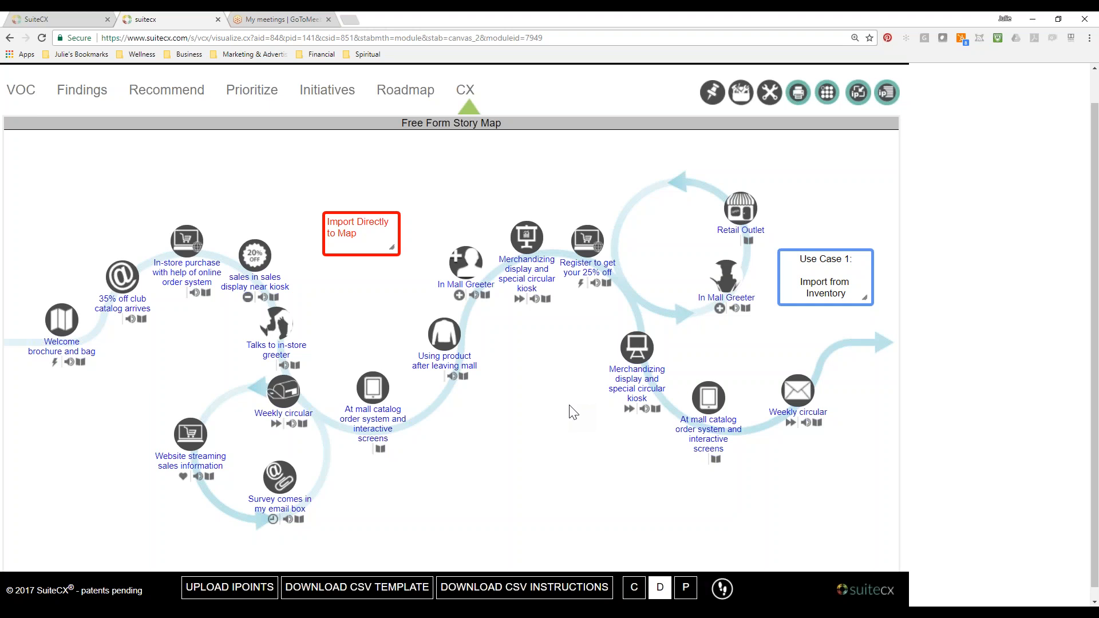
Review the map background choices, keep the current one, and slightly resize the red Import Directly to Map box.
double_click(473, 171)
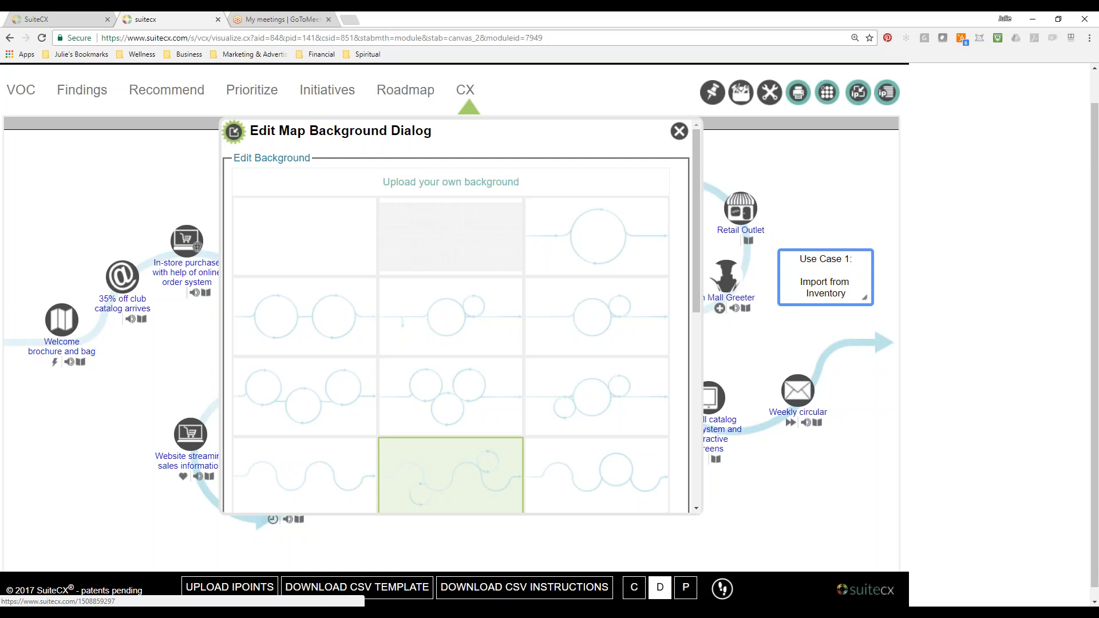
left_click(680, 133)
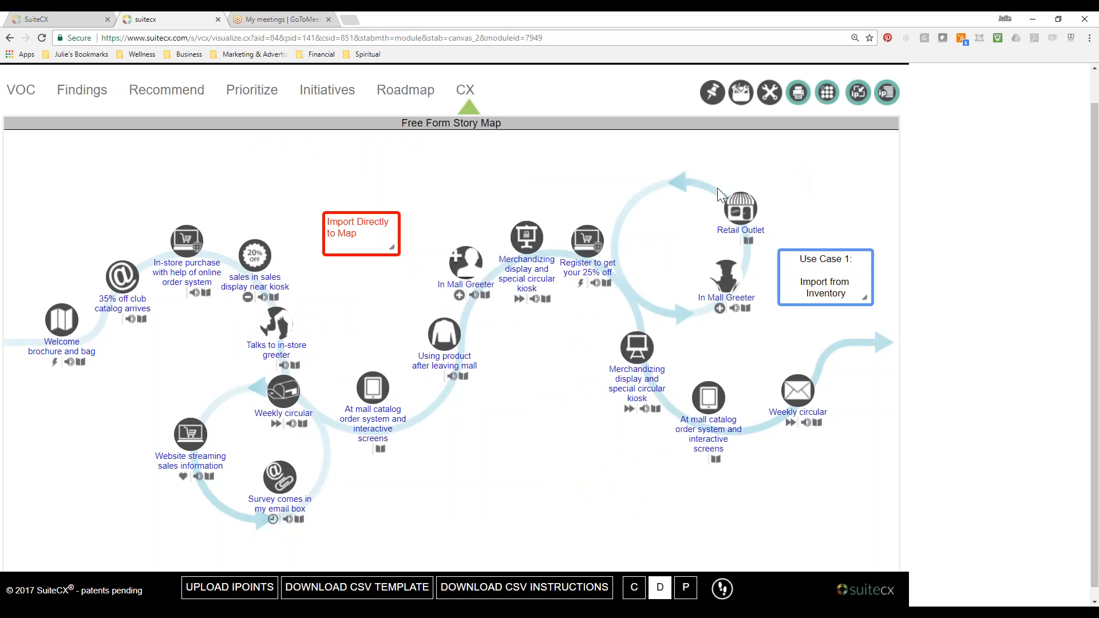
left_click_drag(395, 250, 404, 244)
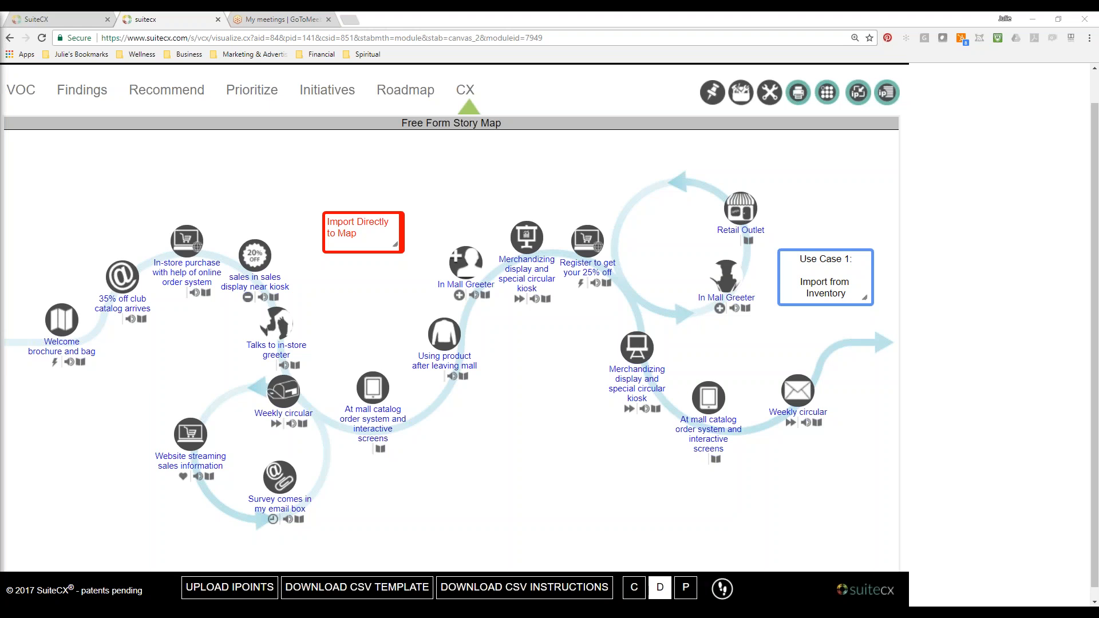
Switch to the Hemophilila Export.png image in Snagit Editor, maximize it and enlarge the view to 50%.
left_click_drag(0, 172, 427, 84)
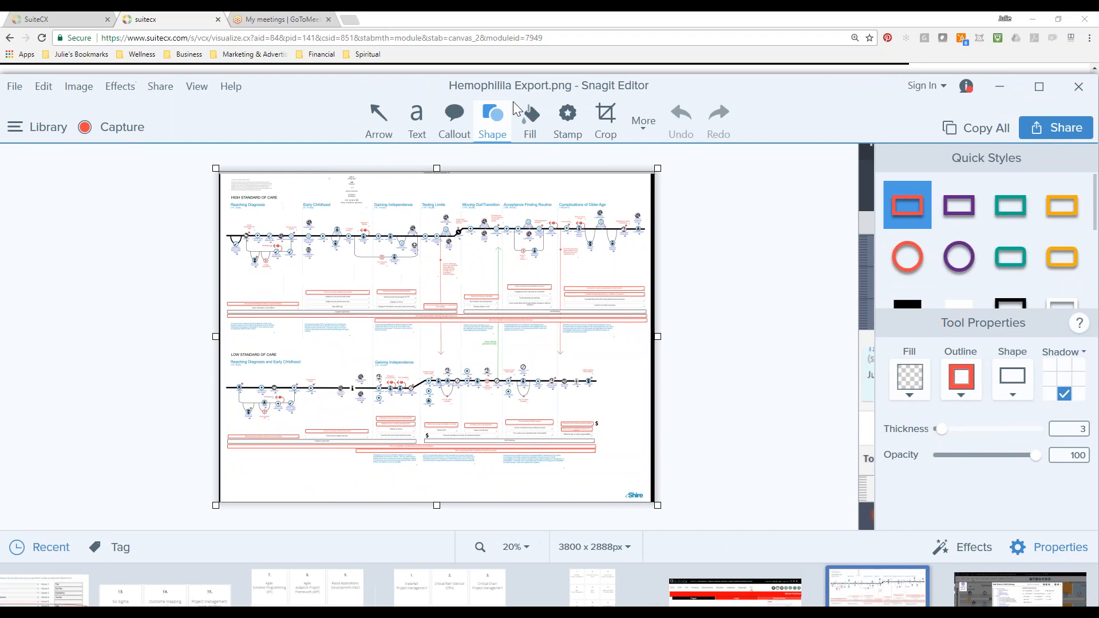
left_click(1041, 89)
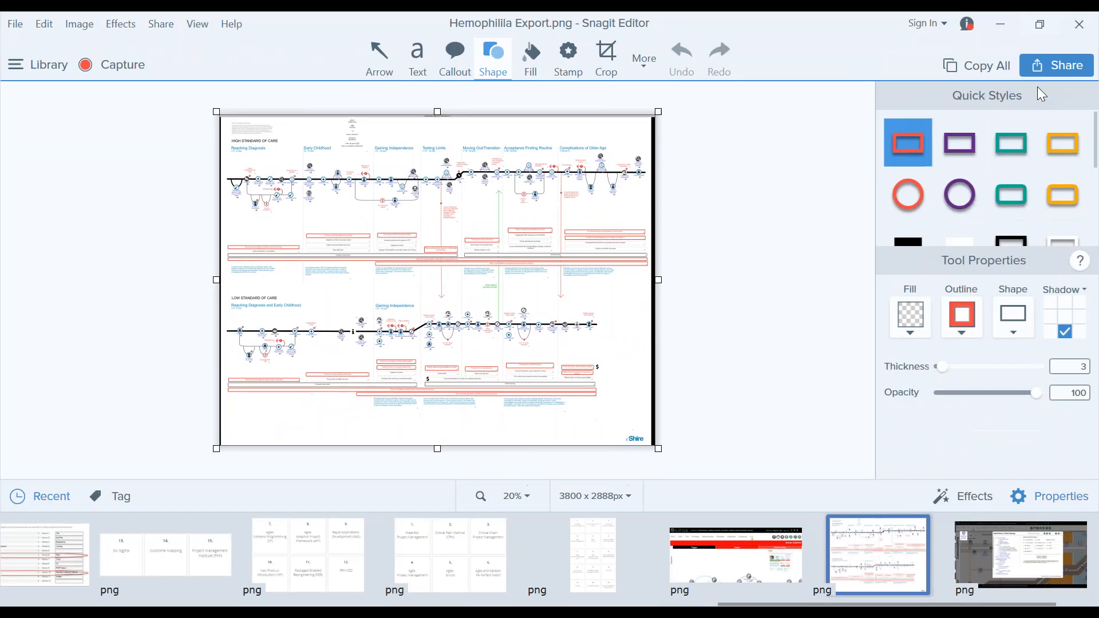
left_click(528, 498)
left_click(466, 431)
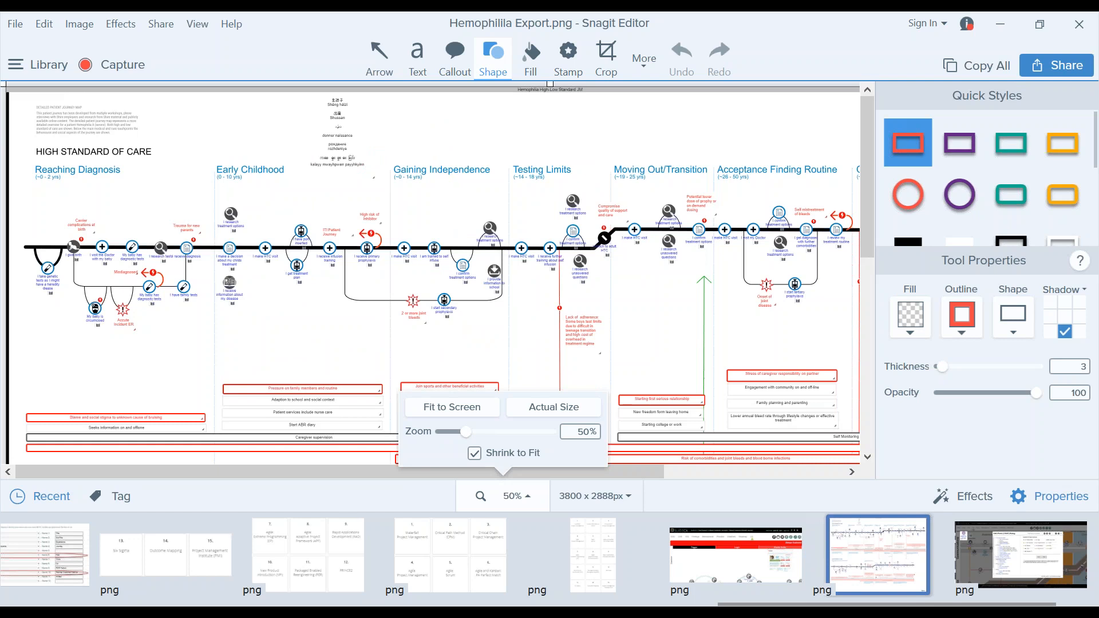
Examine the High and Low Standard of Care journeys in the example map, and return to the story map in the browser.
scroll(867, 263, "down", 2)
scroll(869, 296, "down", 8)
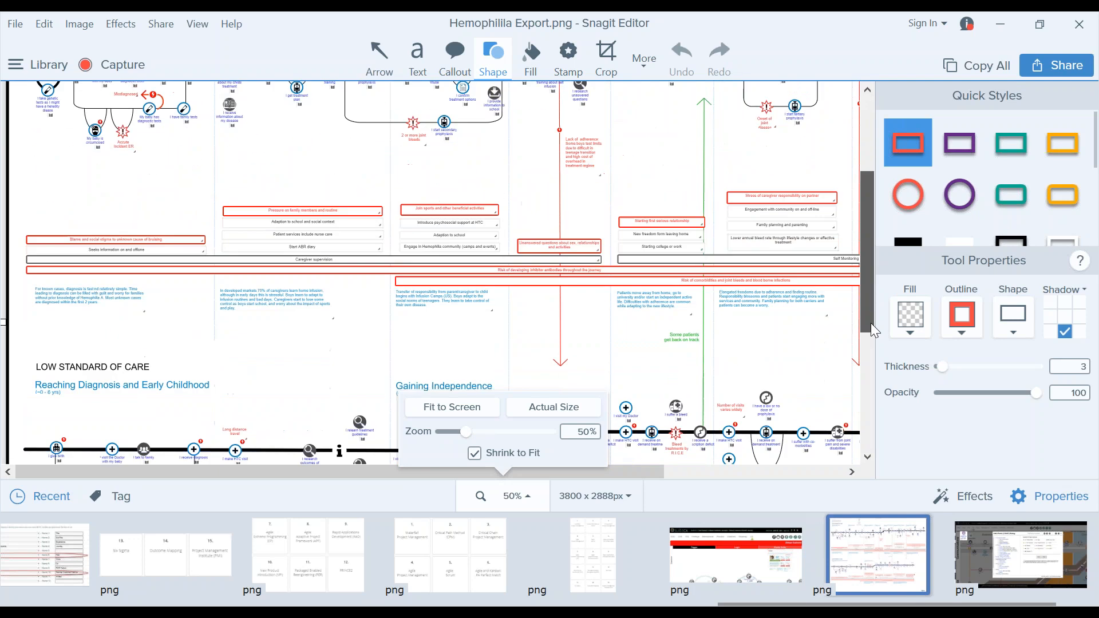
scroll(870, 373, "down", 2)
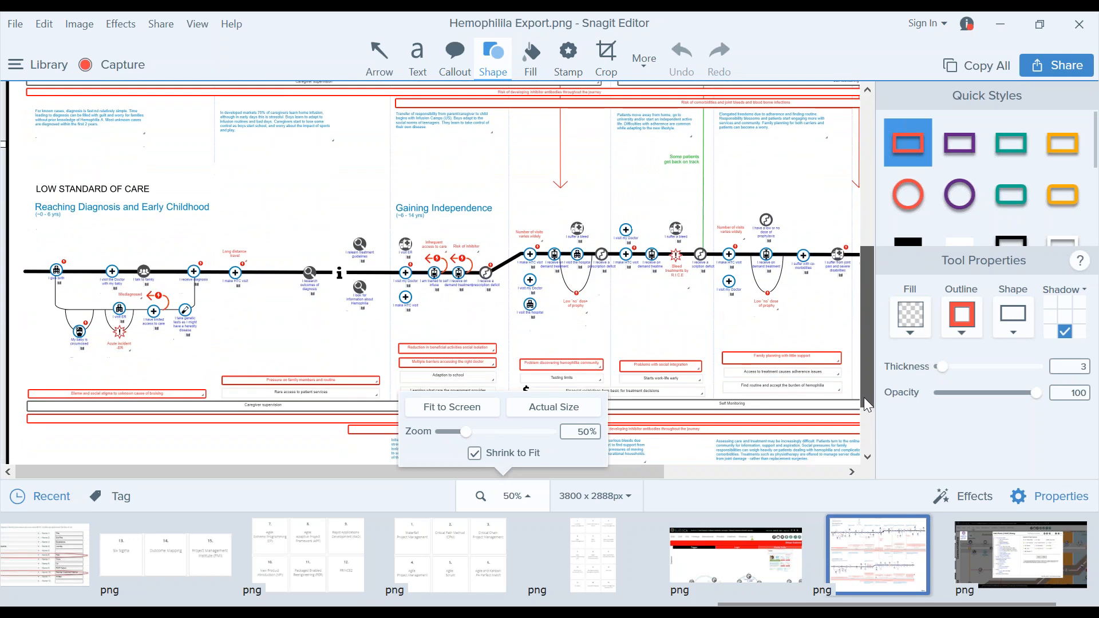
left_click_drag(865, 425, 872, 378)
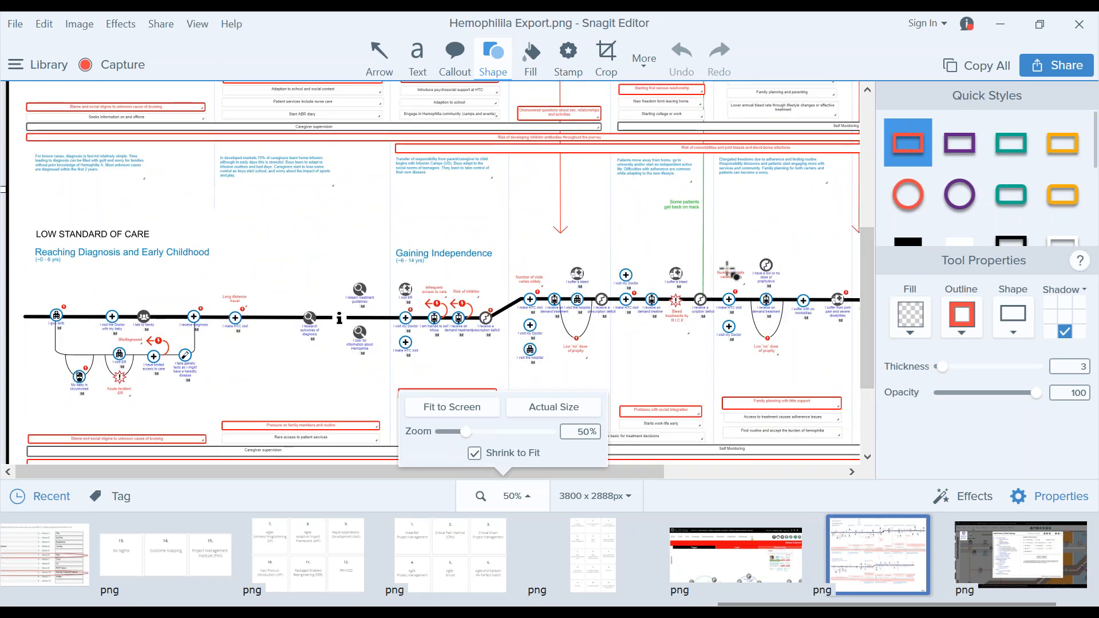
left_click_drag(862, 363, 860, 227)
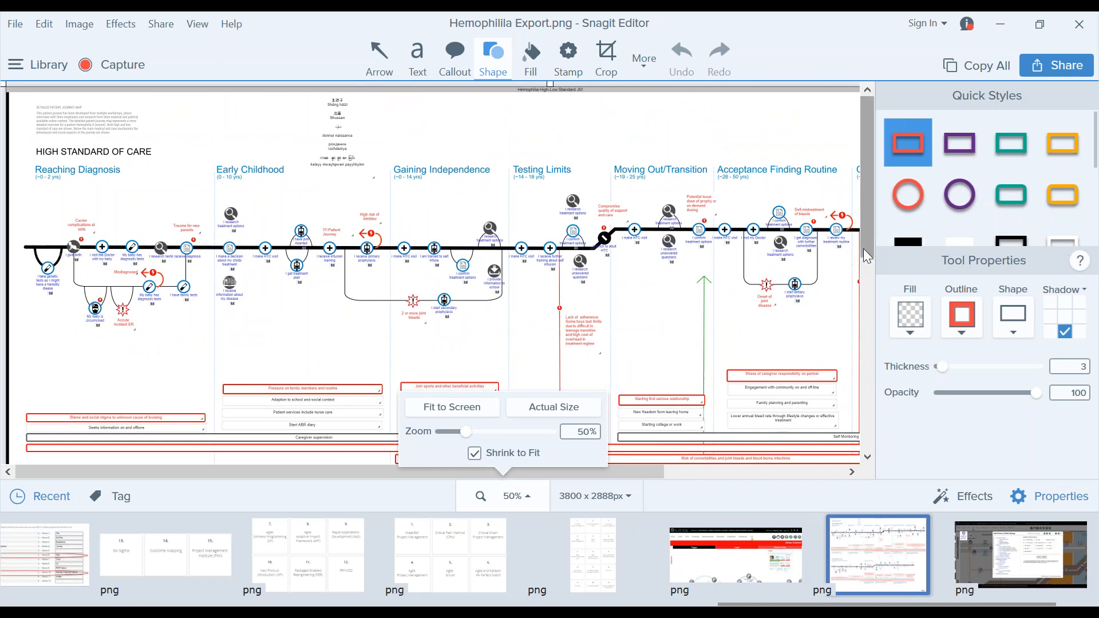
scroll(863, 249, "down", 3)
left_click_drag(861, 262, 857, 376)
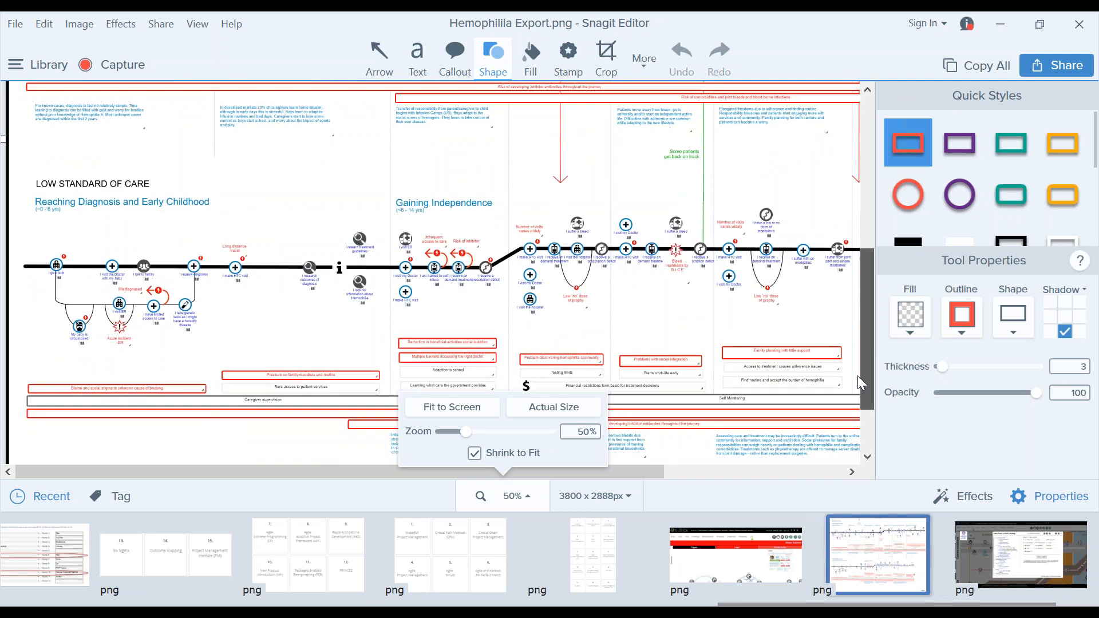
left_click(1003, 23)
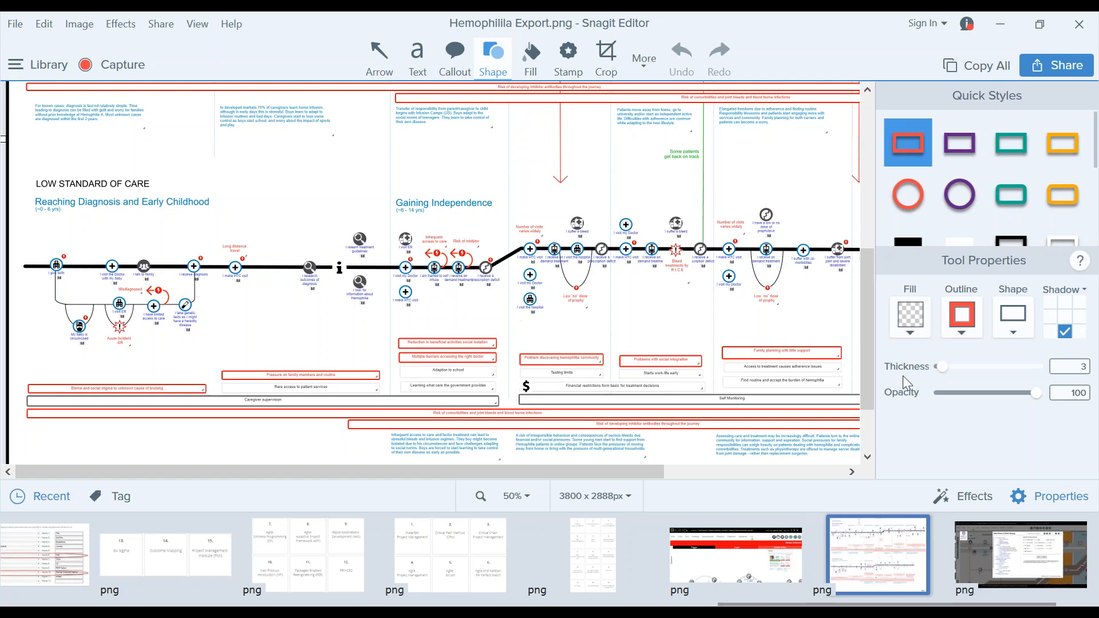
left_click_drag(867, 381, 867, 212)
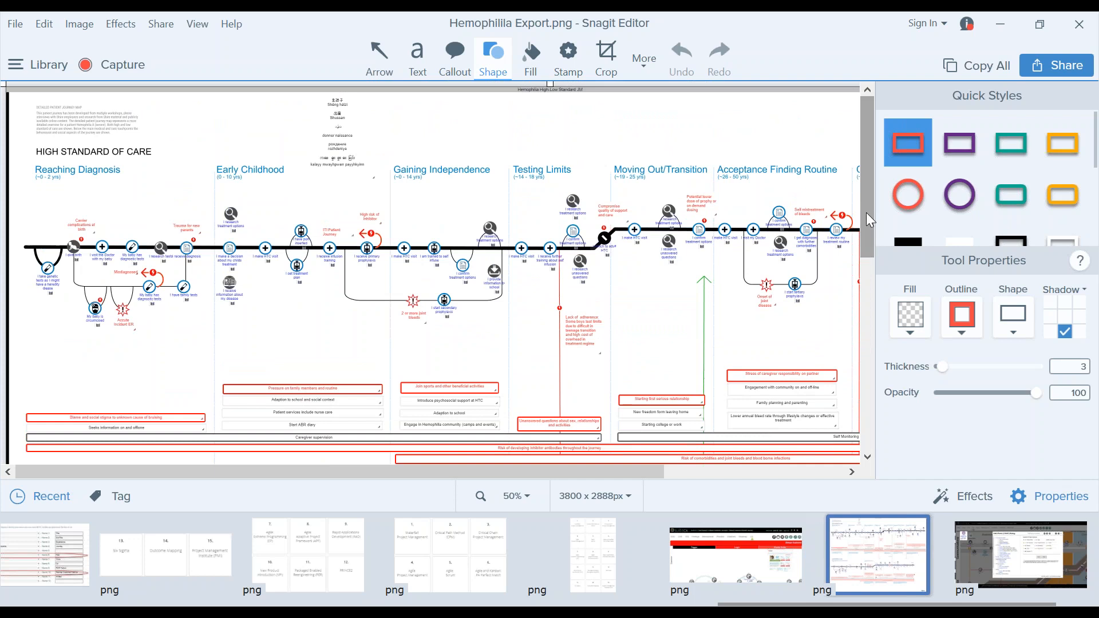
left_click(999, 25)
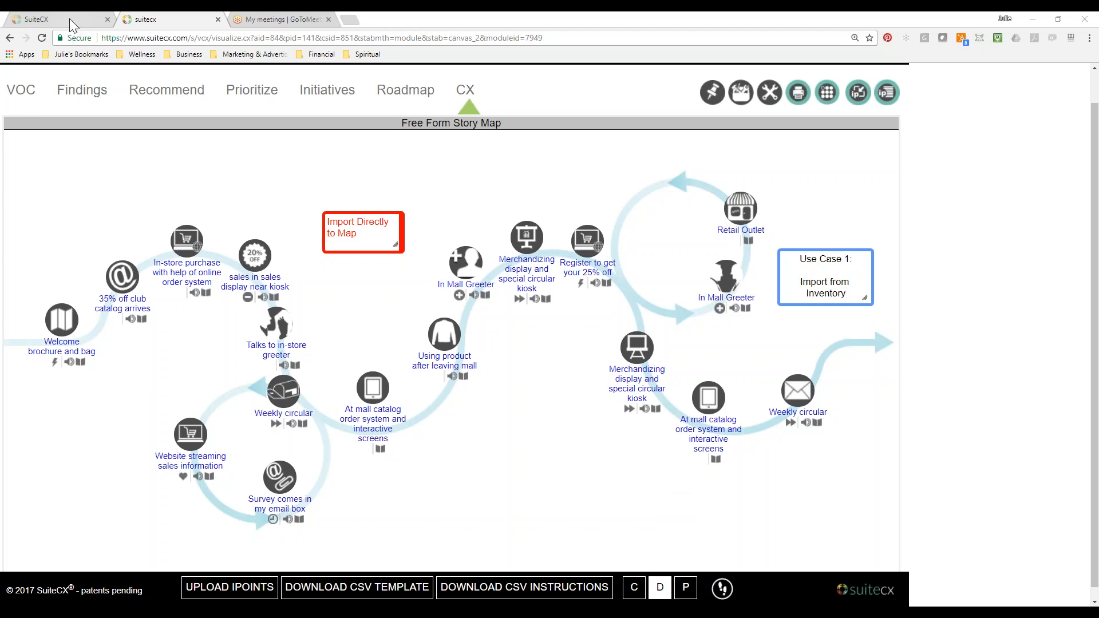
Insert the line "Use Case 2:" above Import Directly to Map in the red box, and enlarge the box to fit.
left_click(363, 228)
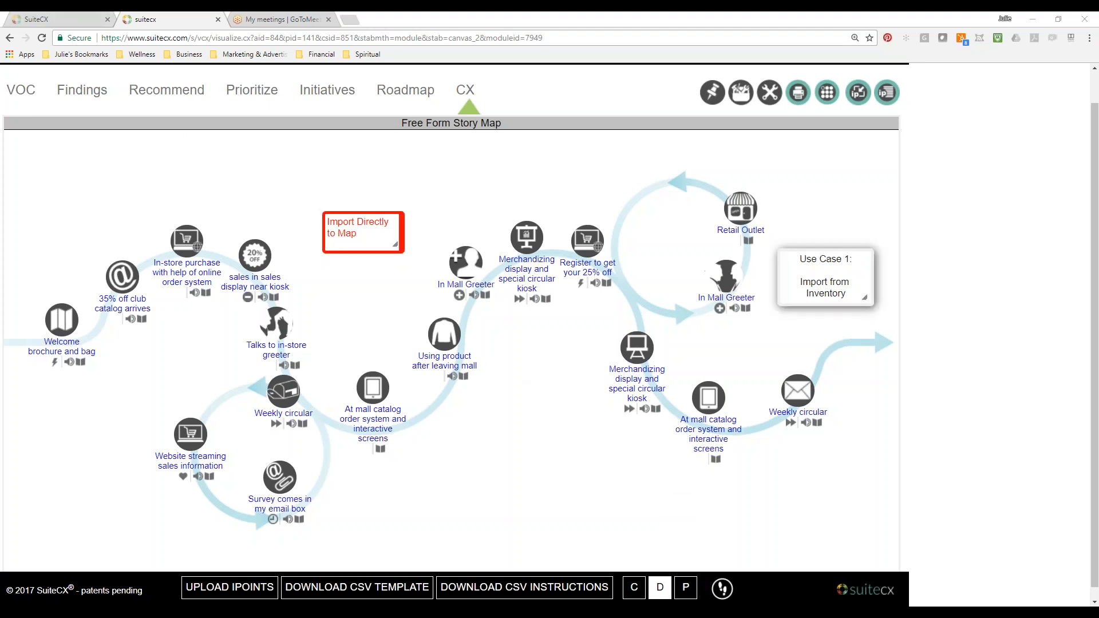
left_click(342, 222)
type("Use Case")
key("Return")
type("3")
type("2")
key("BackSpace")
key("BackSpace")
type("2:")
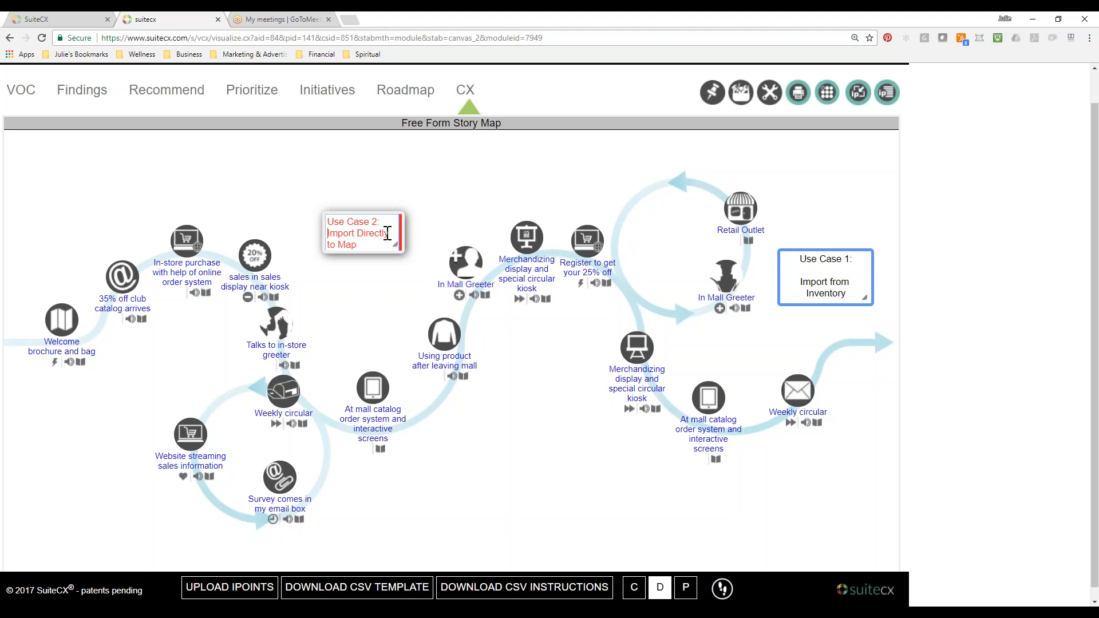
left_click(389, 277)
left_click_drag(396, 246, 396, 253)
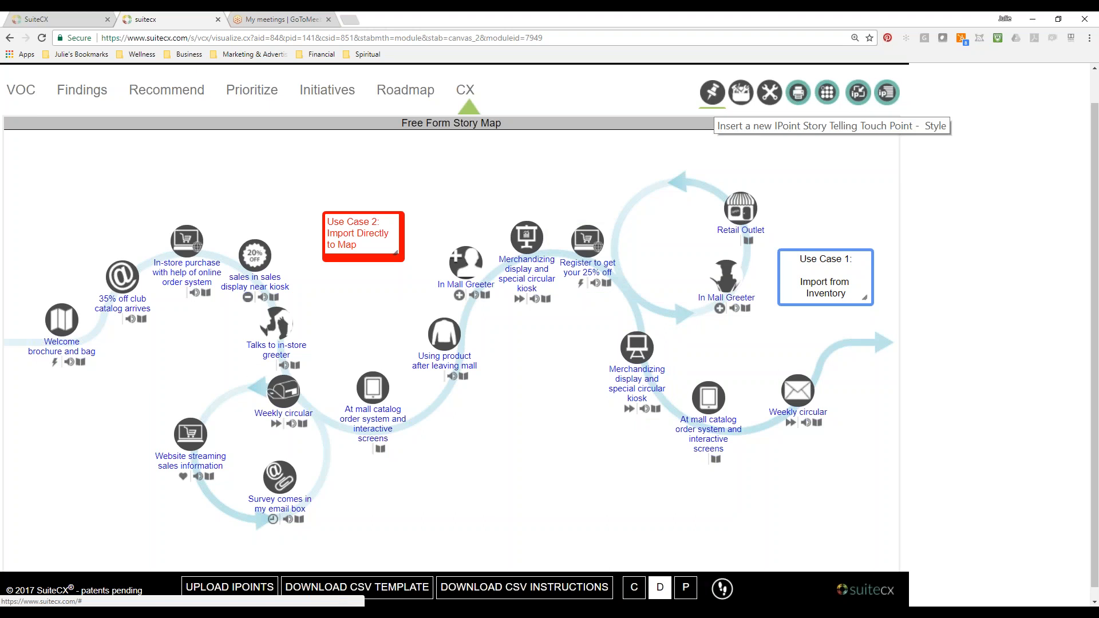
Add the Organization IPoint from the library's Business Related, Business category and place it below the curve's first rise.
left_click(713, 93)
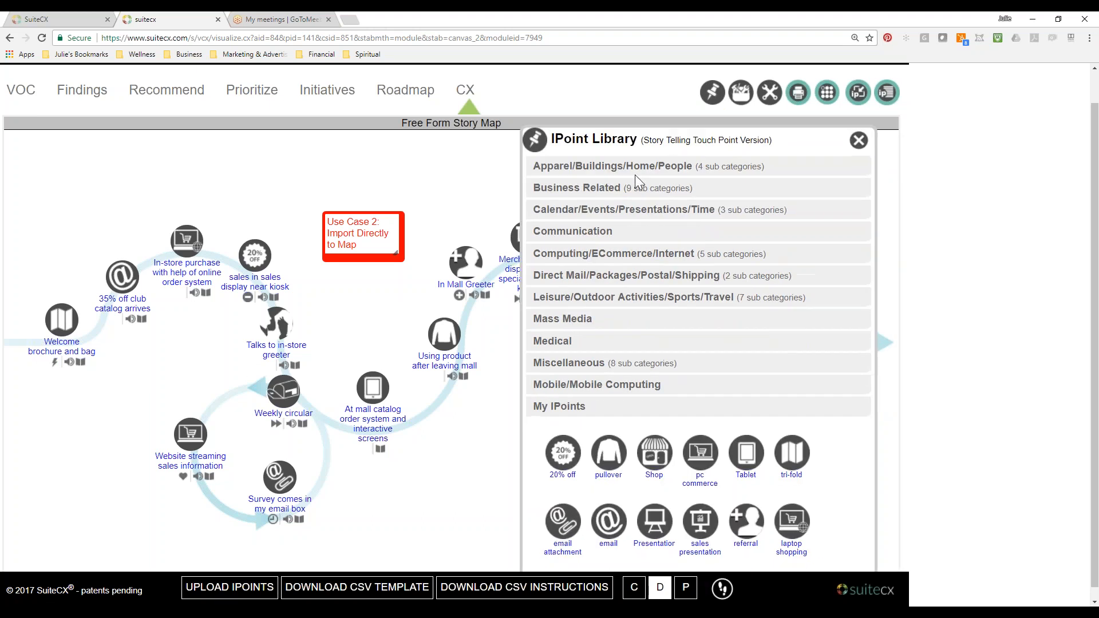
left_click(581, 206)
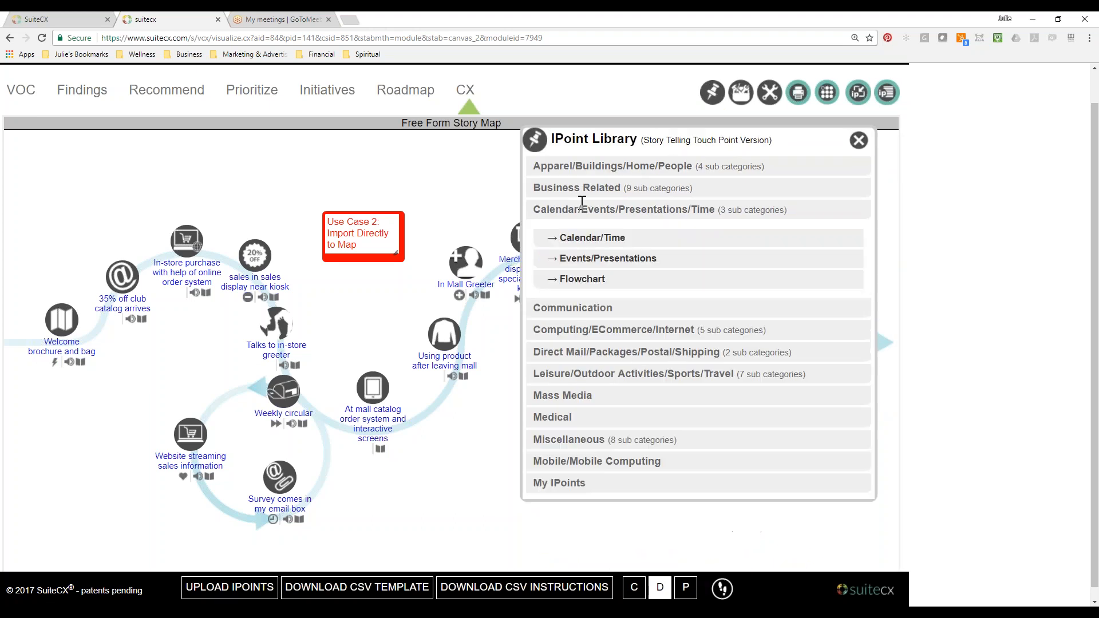
left_click(596, 280)
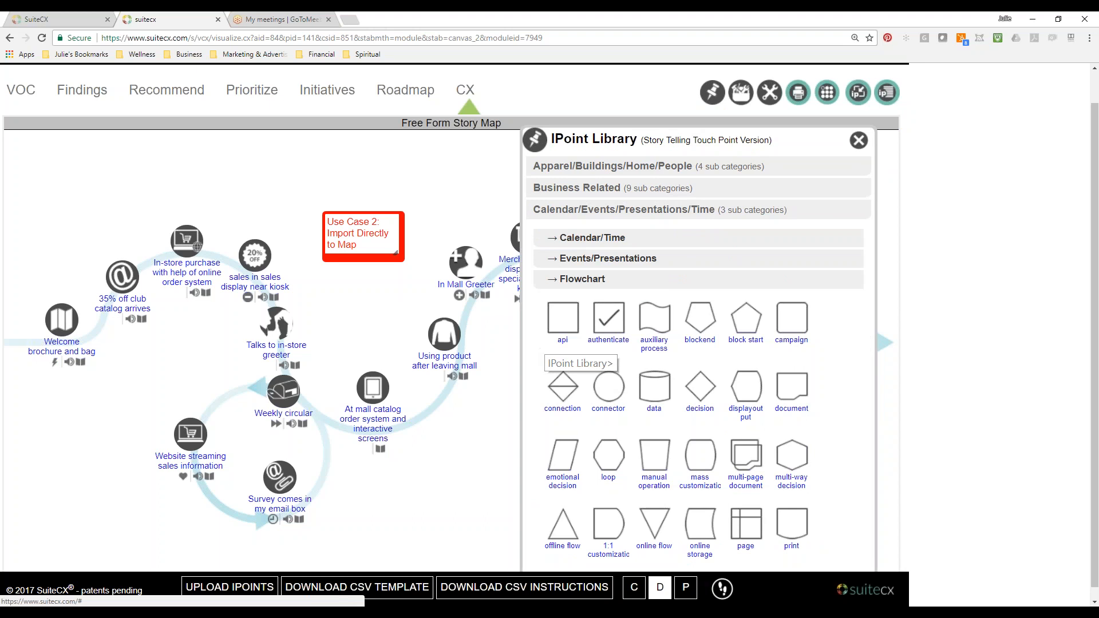
left_click(578, 188)
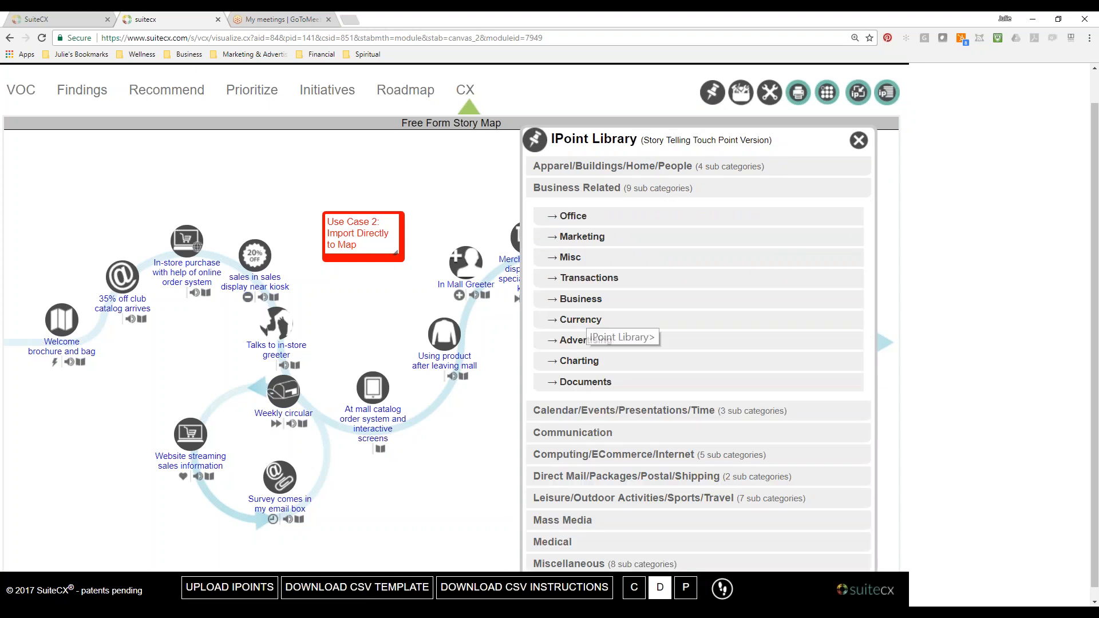
left_click(581, 299)
left_click(570, 362)
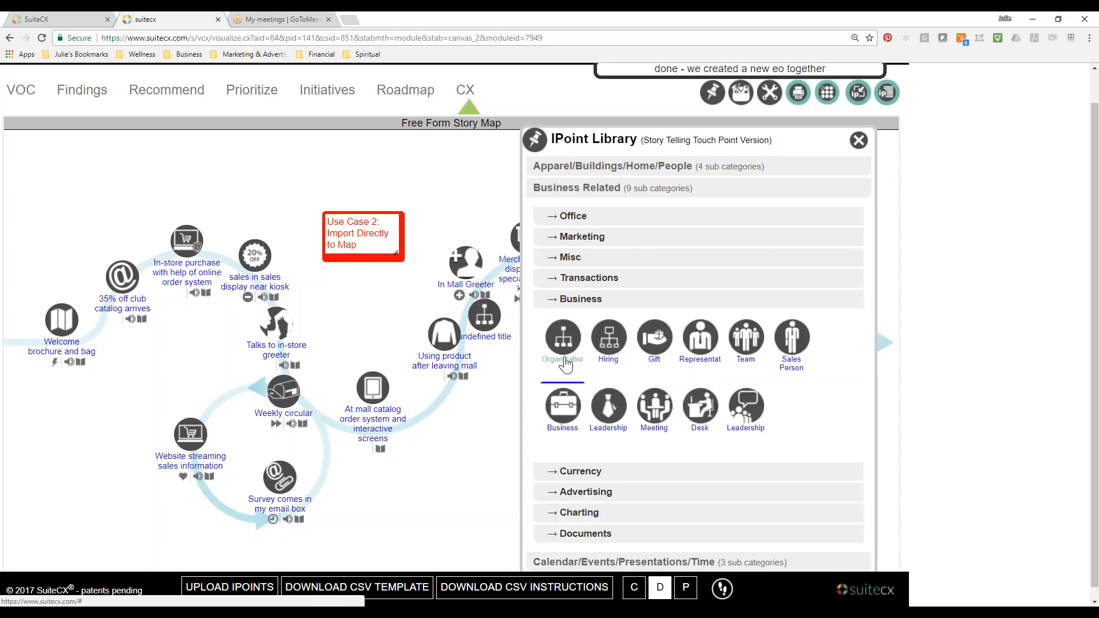
left_click_drag(487, 318, 419, 501)
Add the Business briefcase and Leadership tie IPoints beside the organization IPoint, and space the three evenly in a row below the curve.
left_click(569, 431)
left_click_drag(485, 389, 482, 493)
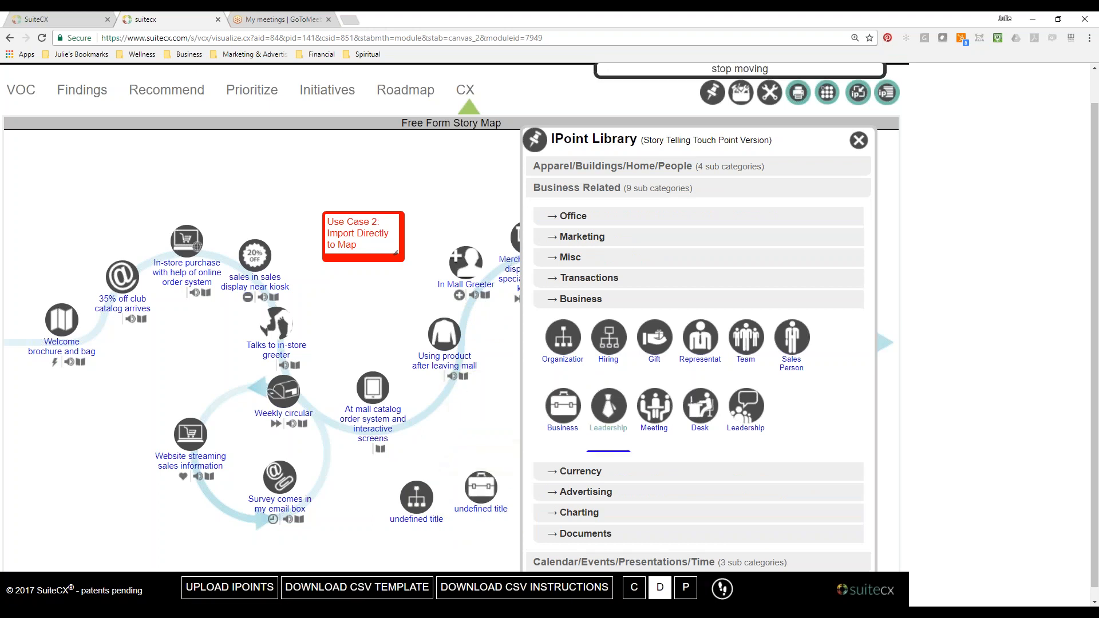
left_click(610, 427)
left_click_drag(484, 384, 607, 491)
left_click(859, 141)
left_click_drag(491, 494, 527, 501)
left_click_drag(440, 505, 457, 502)
Add a Blue Text Area gadget above the three business IPoints reading "Use Case 3:" and "Use my Icon Library".
left_click(747, 103)
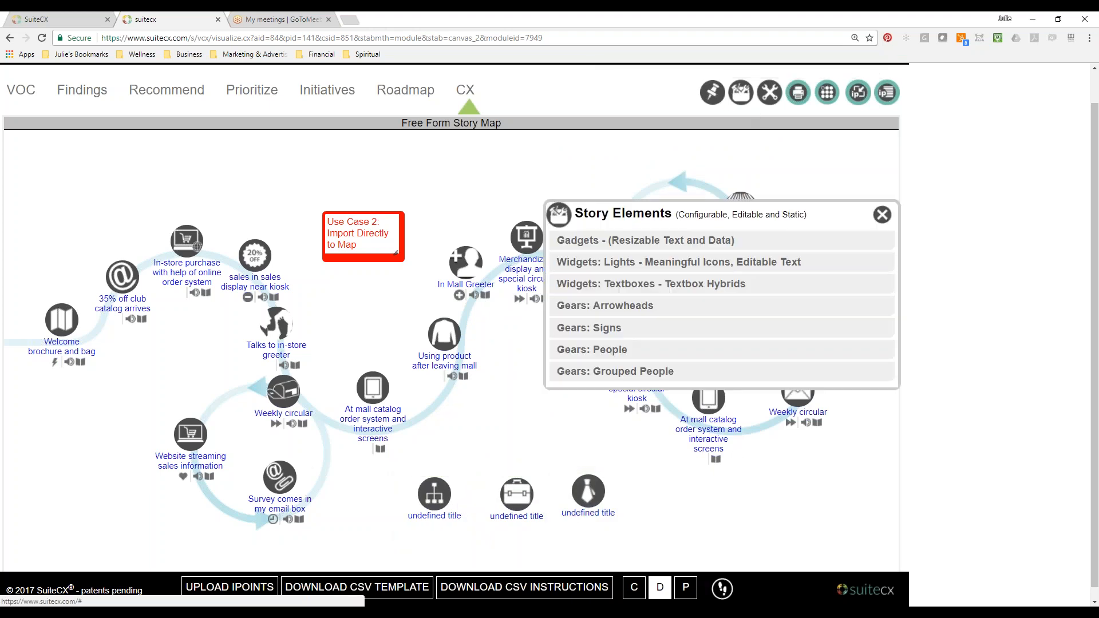
left_click(621, 241)
left_click(681, 298)
left_click_drag(520, 351, 523, 402)
left_click(524, 413)
type("Use Case 3:")
key("Return")
type("Use")
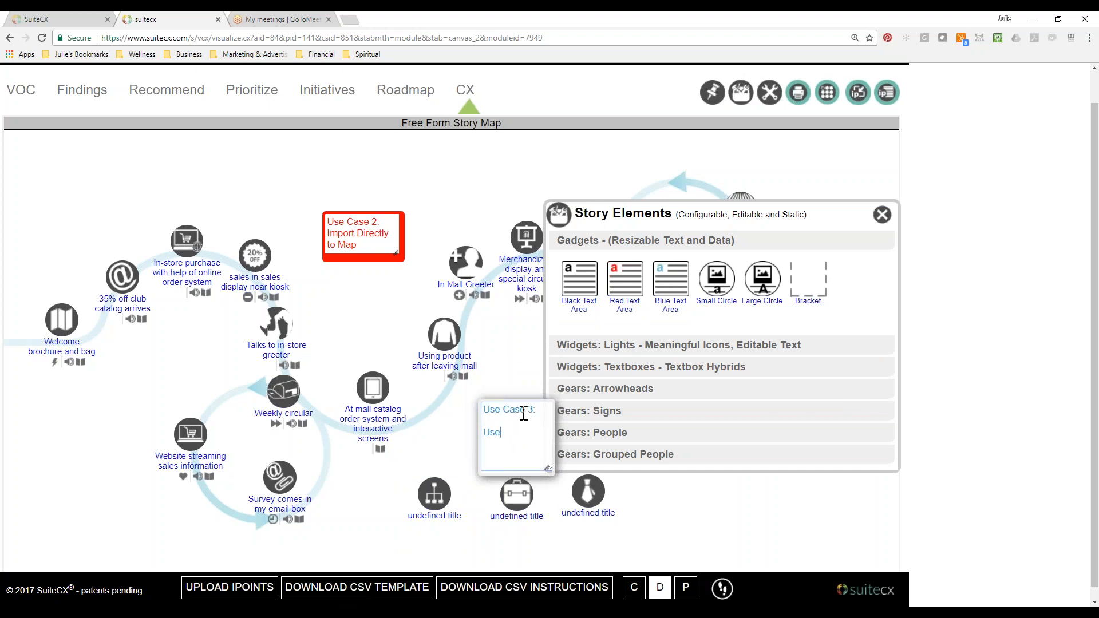
type(" my Icon Library")
Give the Use Case 3 box a dark blue background color, shrink it to fit its text, and reload the map.
double_click(544, 406)
left_click(637, 450)
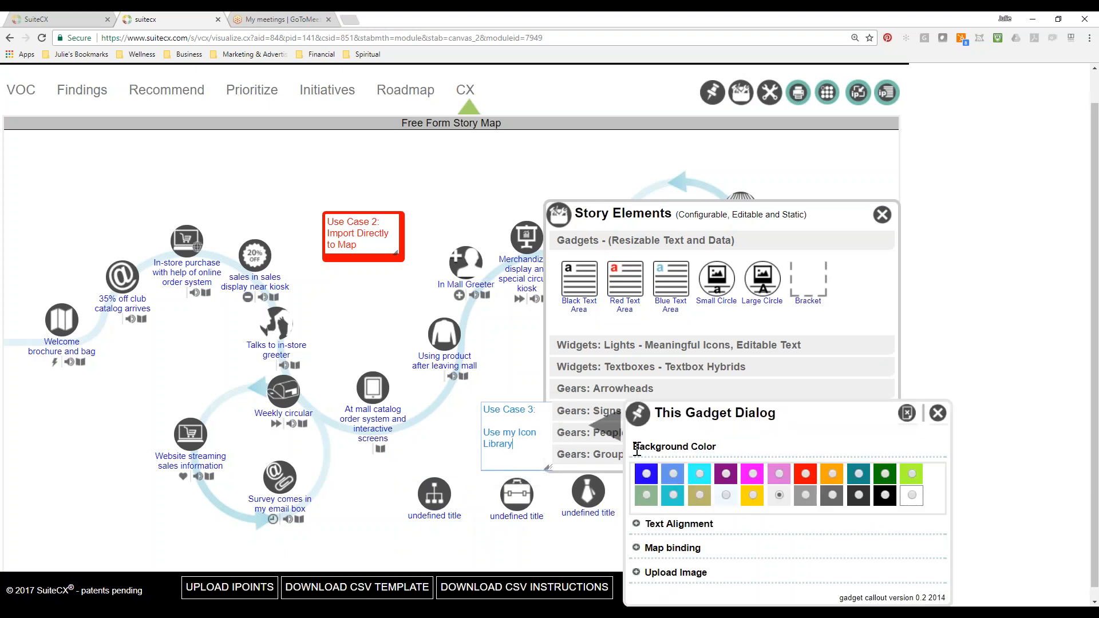
left_click(653, 476)
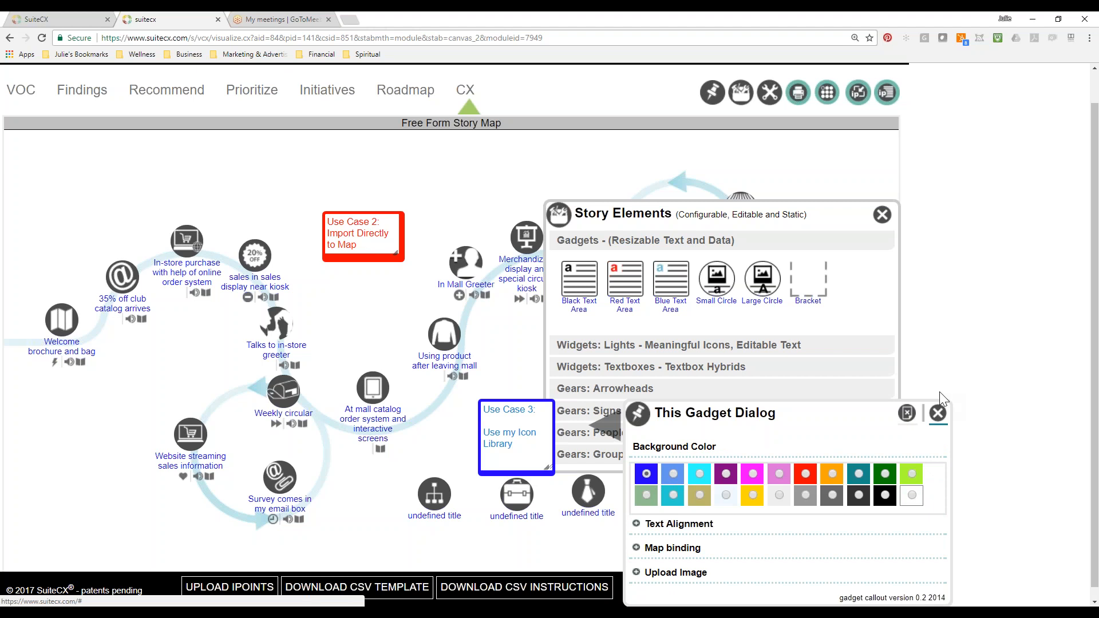
left_click(938, 413)
left_click(883, 214)
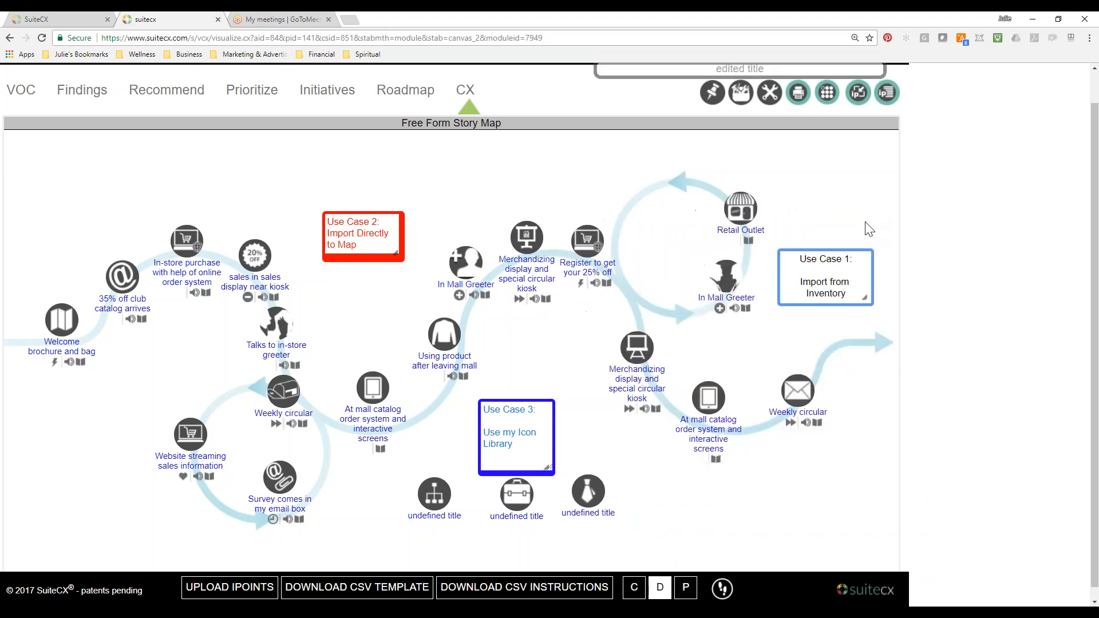
left_click_drag(547, 467, 561, 461)
left_click(42, 38)
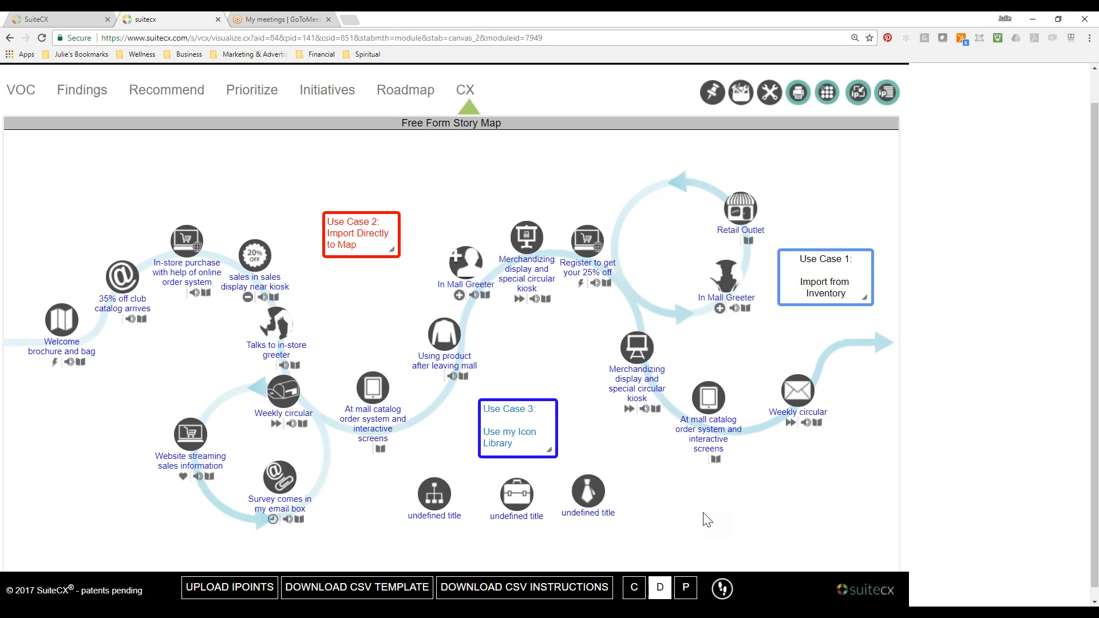
Try the wave background with one large circle, and the straight-line background with a large circle and a smaller upper loop.
left_click(486, 180)
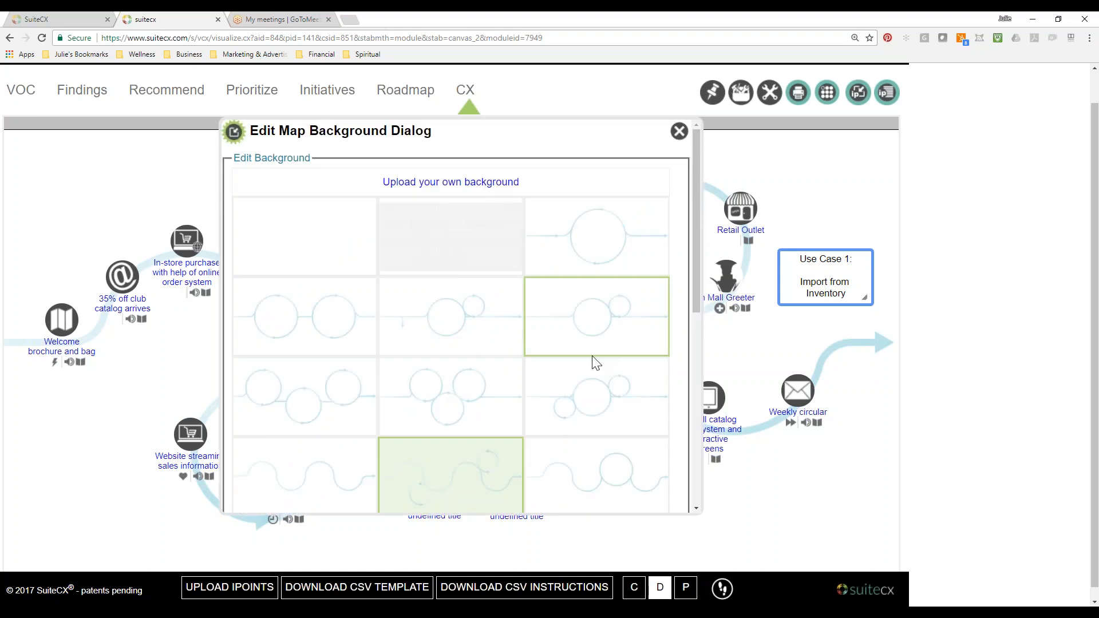
scroll(591, 361, "down", 1)
scroll(596, 362, "down", 1)
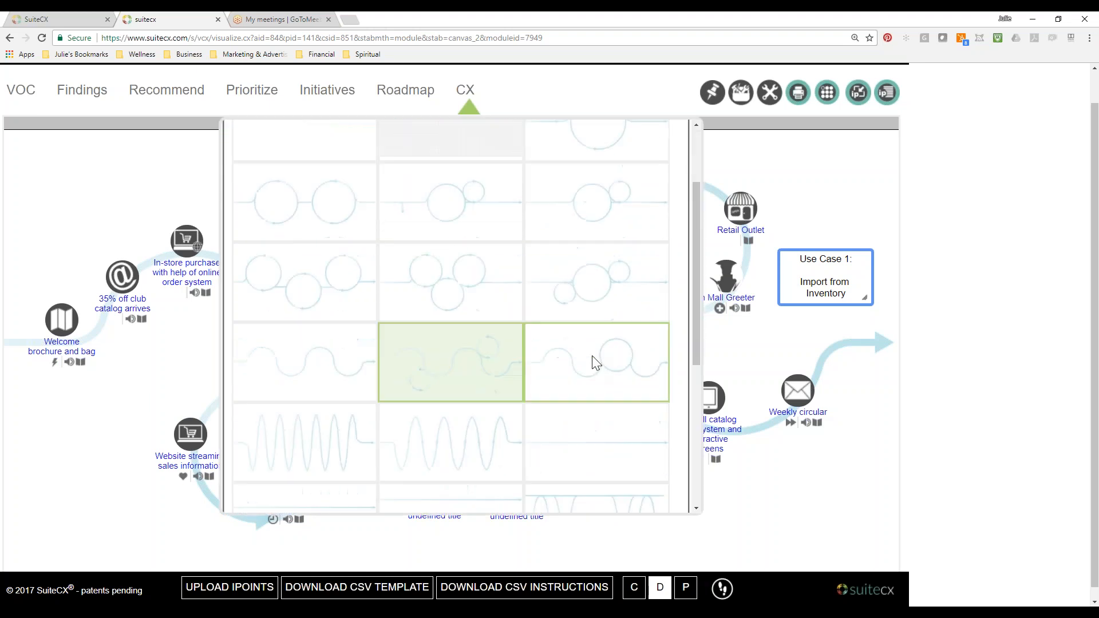
left_click(596, 362)
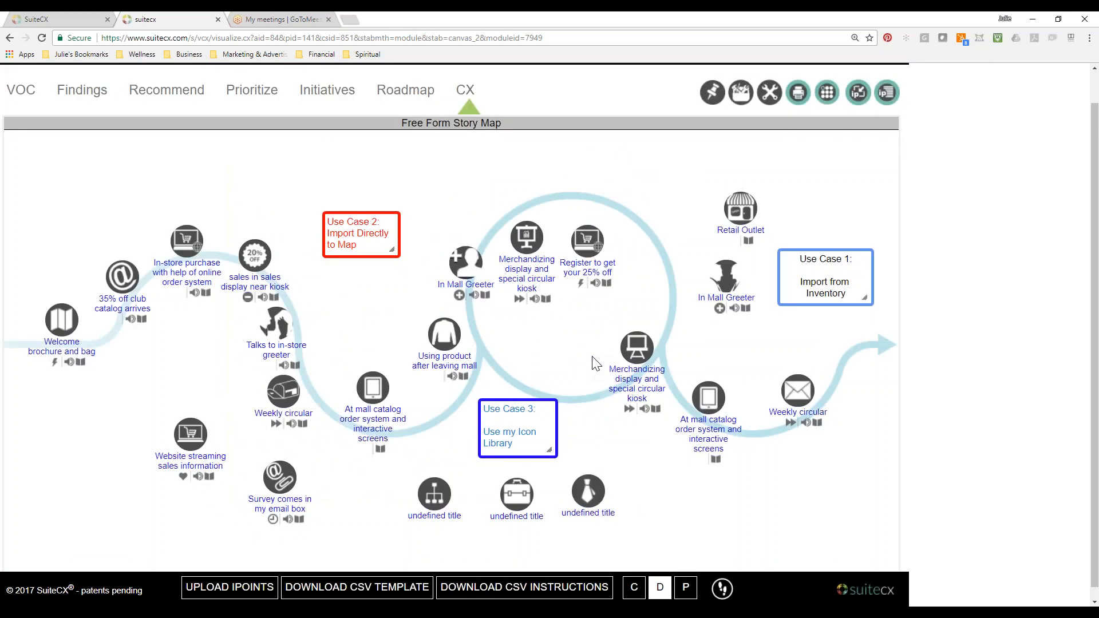
double_click(478, 183)
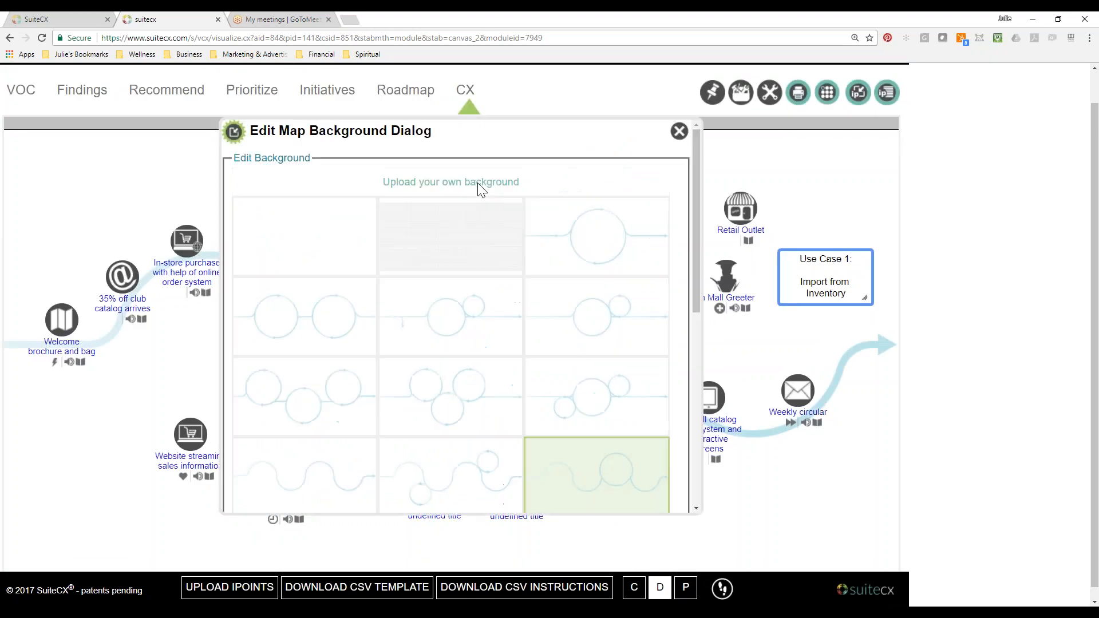
left_click(572, 298)
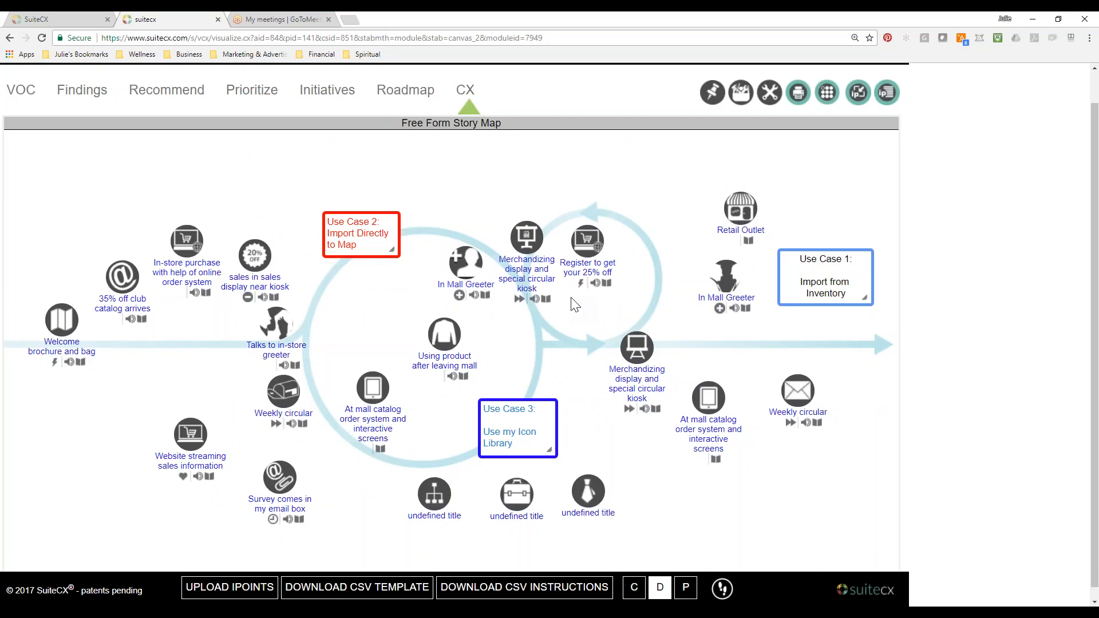
Set the map background back to the wavy path with an upper and a lower loop.
double_click(575, 305)
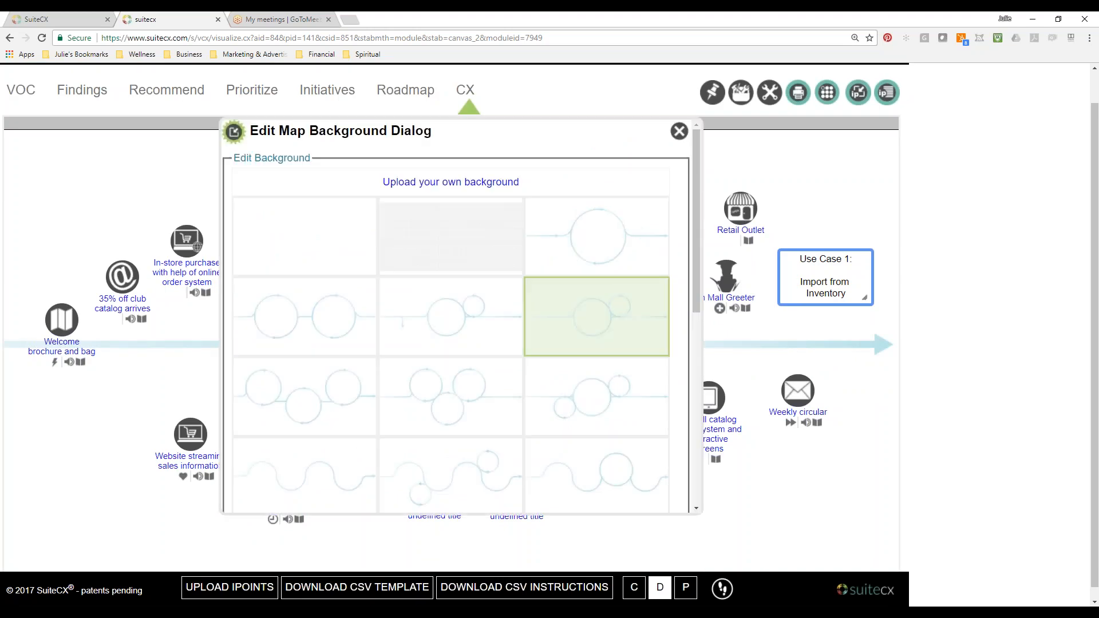
scroll(485, 394, "down", 1)
left_click(487, 395)
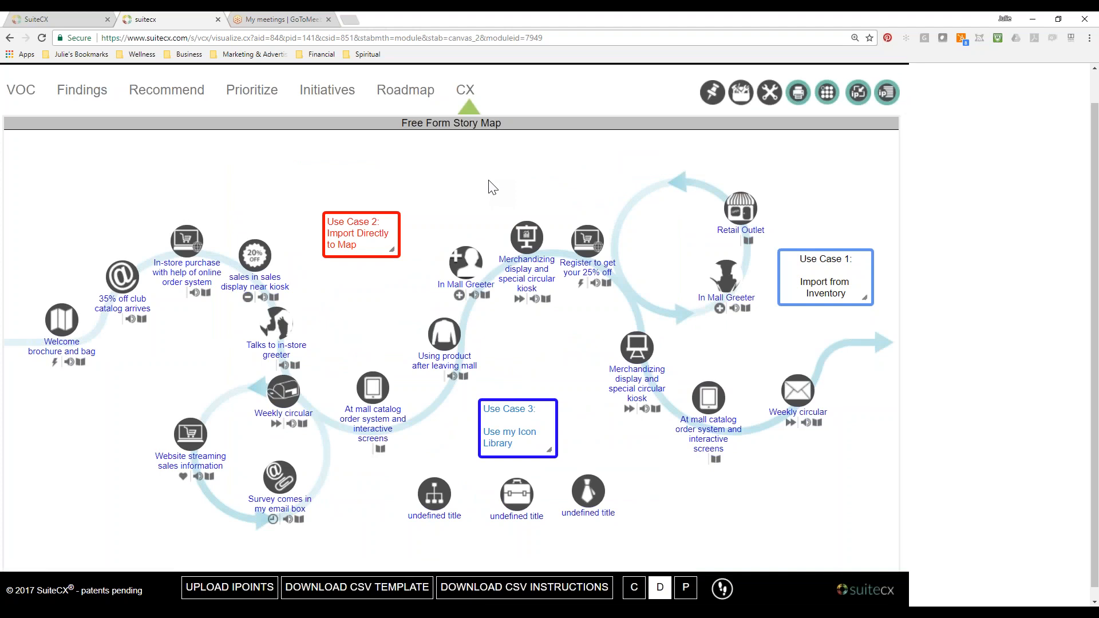
View the option for uploading your own background in the Edit Map Background dialog.
scroll(277, 329, "down", 1)
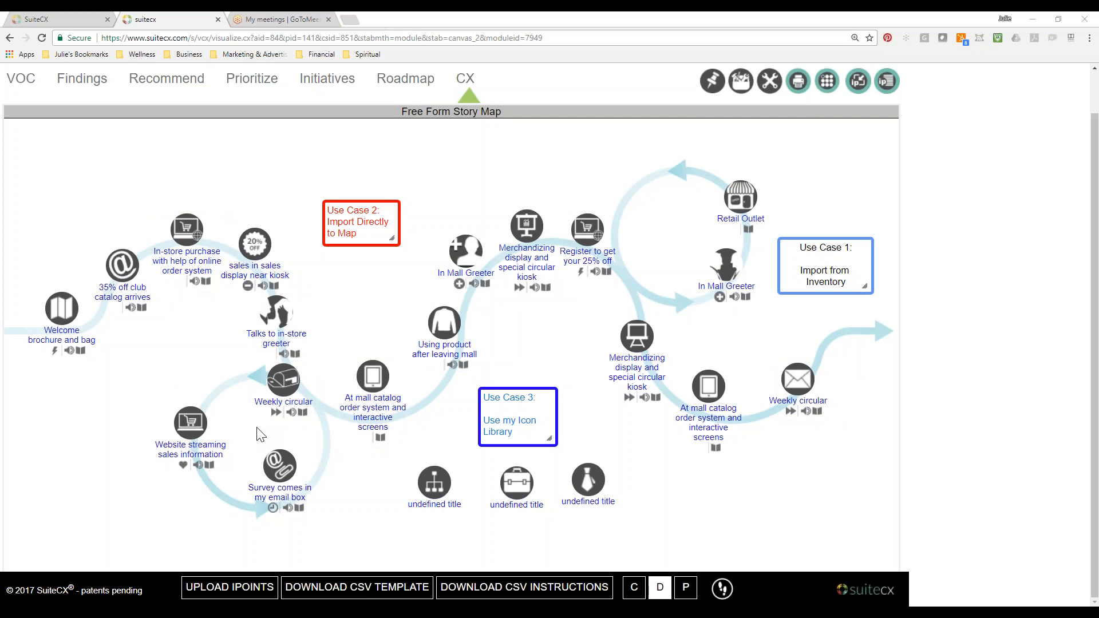
double_click(457, 151)
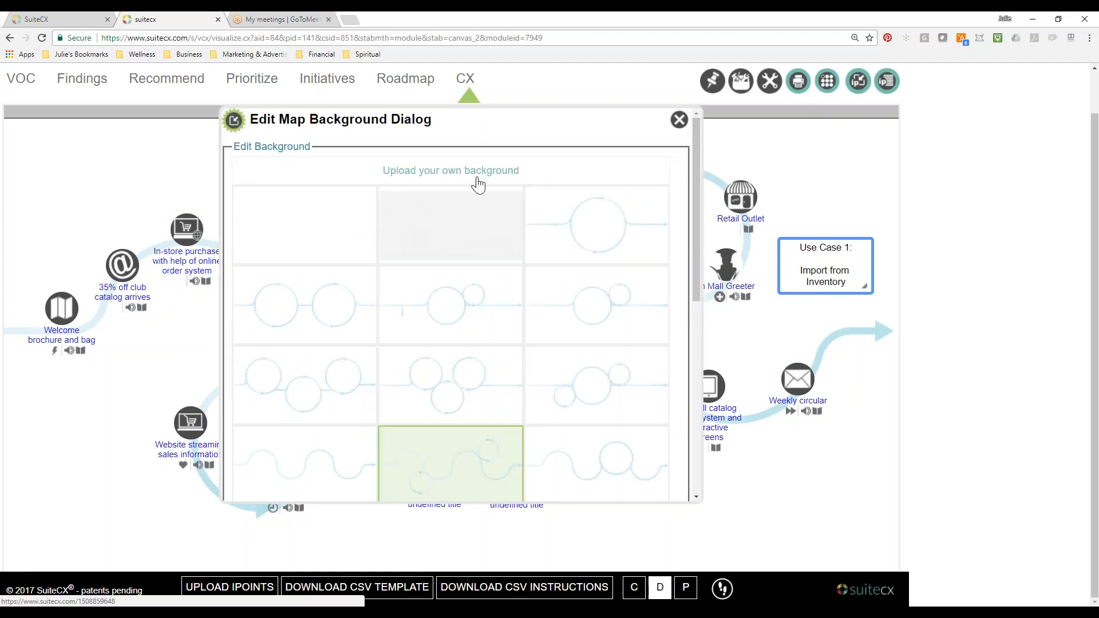
left_click(679, 121)
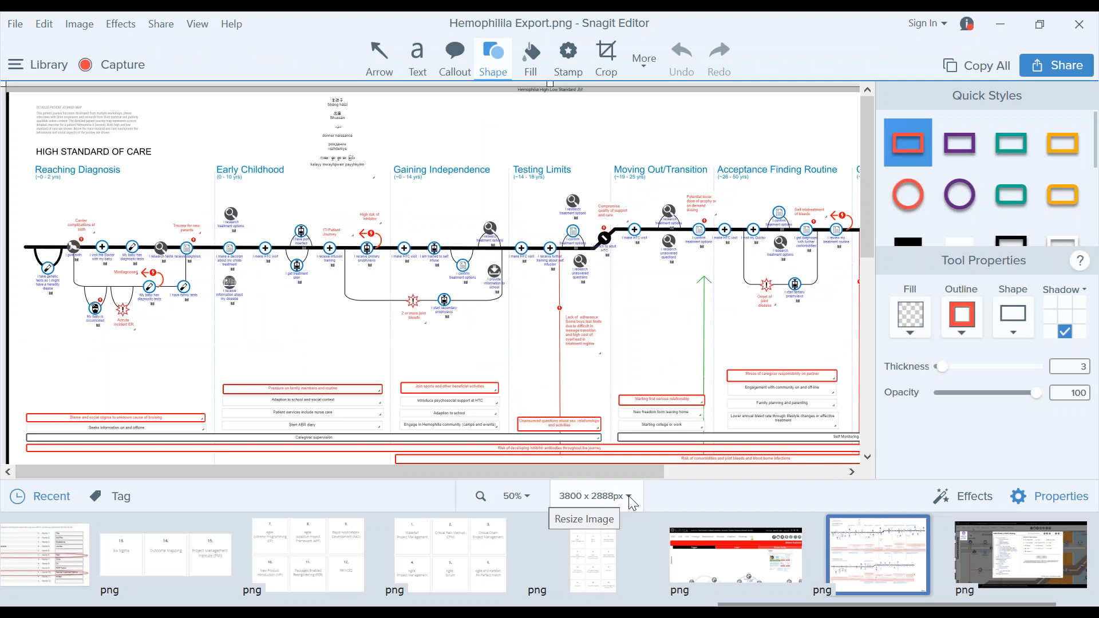
Check the pixel dimensions of the Hemophilia Export image in Snagit Editor, and return to the story map.
left_click(629, 496)
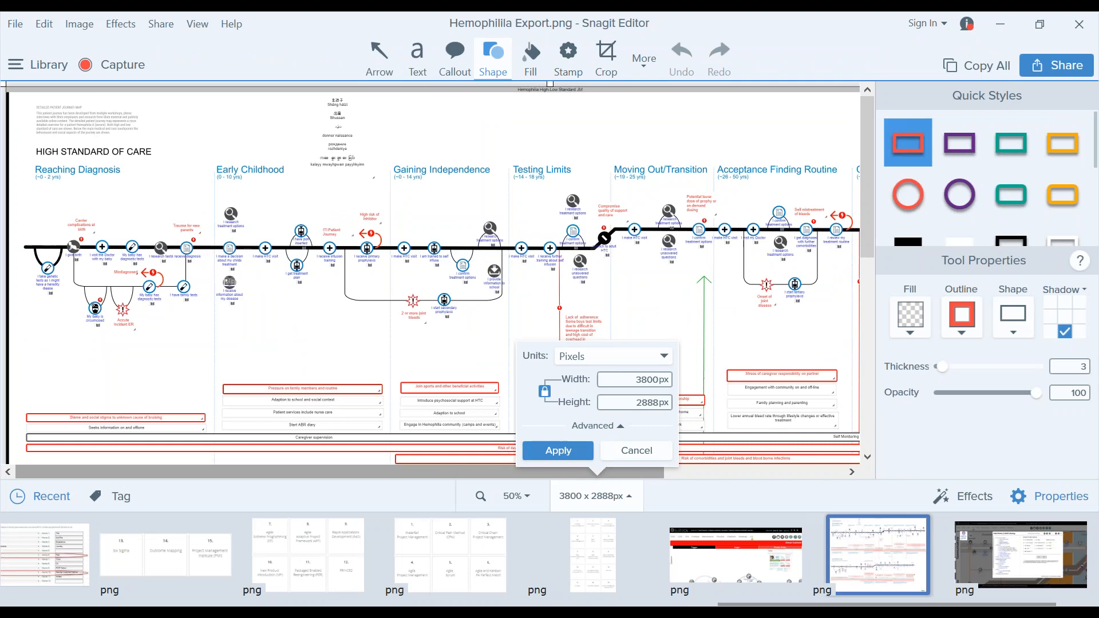
left_click(818, 300)
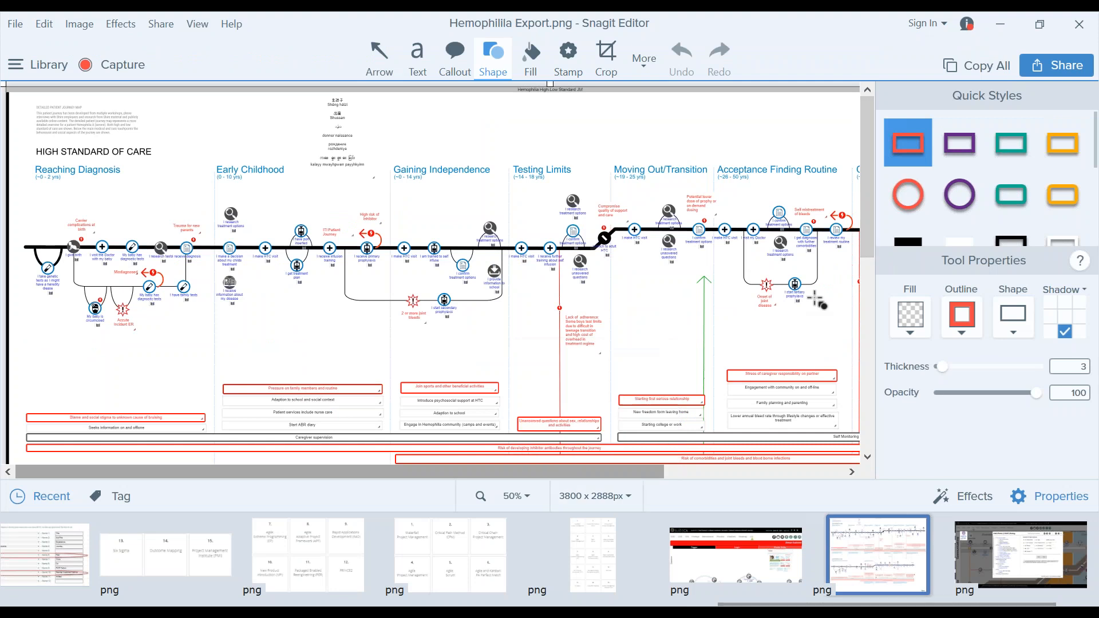
left_click(1013, 33)
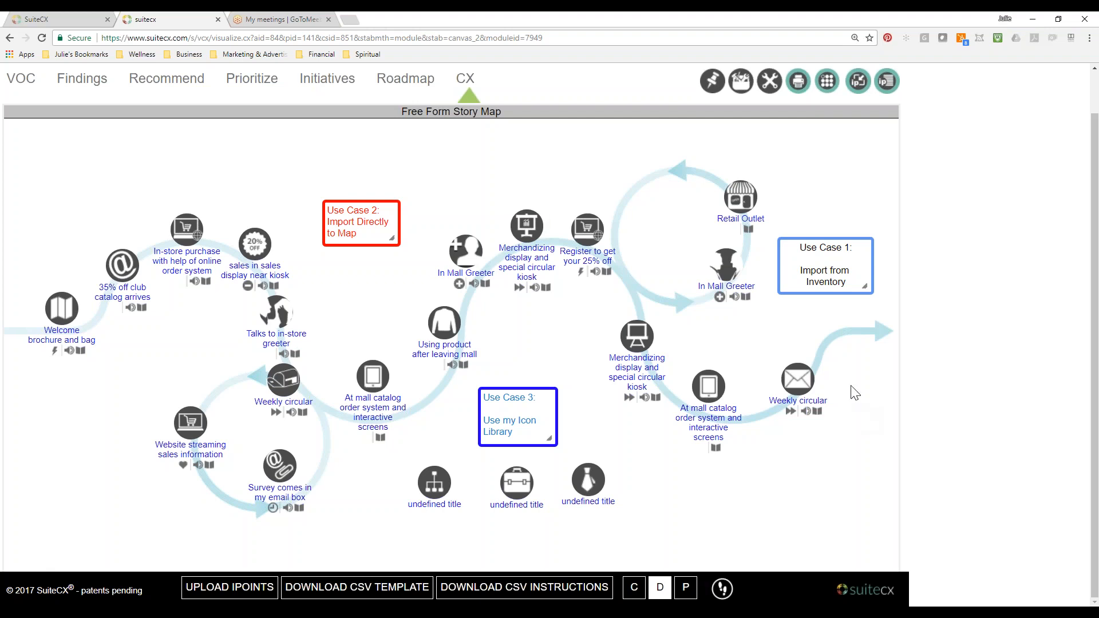
Review the map background choices once more, and compare them with the exported example map in Snagit Editor.
double_click(479, 149)
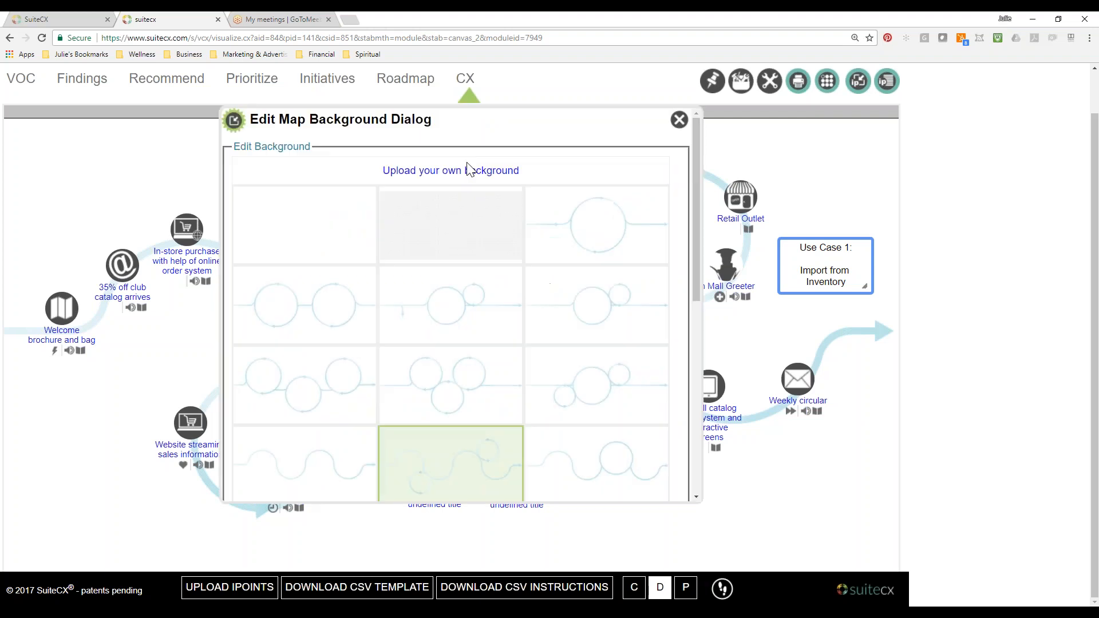
left_click(680, 120)
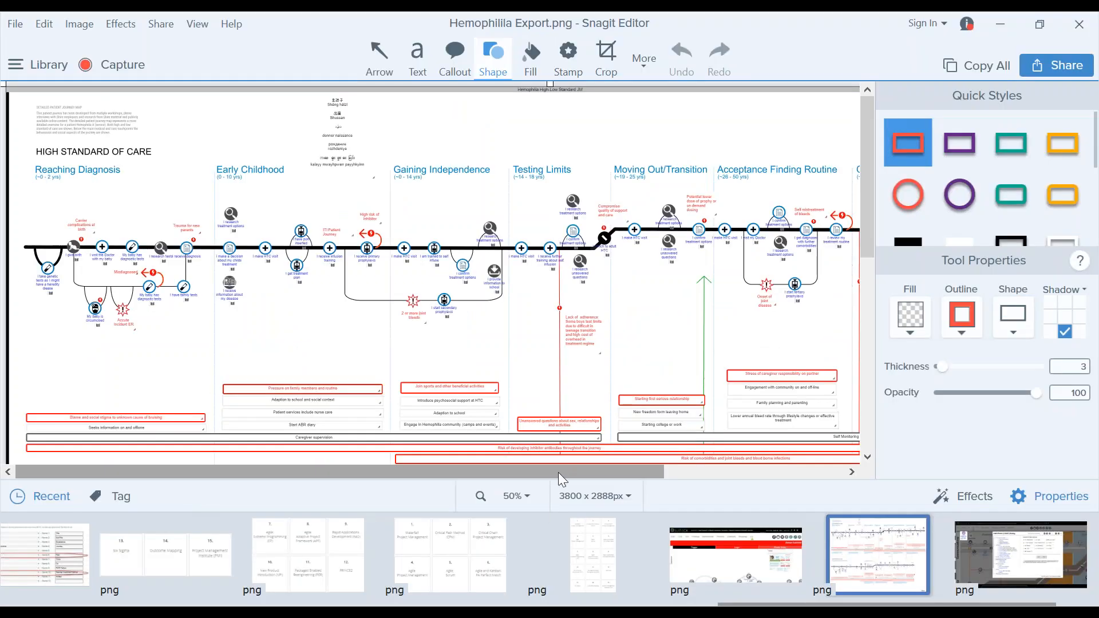
left_click_drag(733, 605, 776, 604)
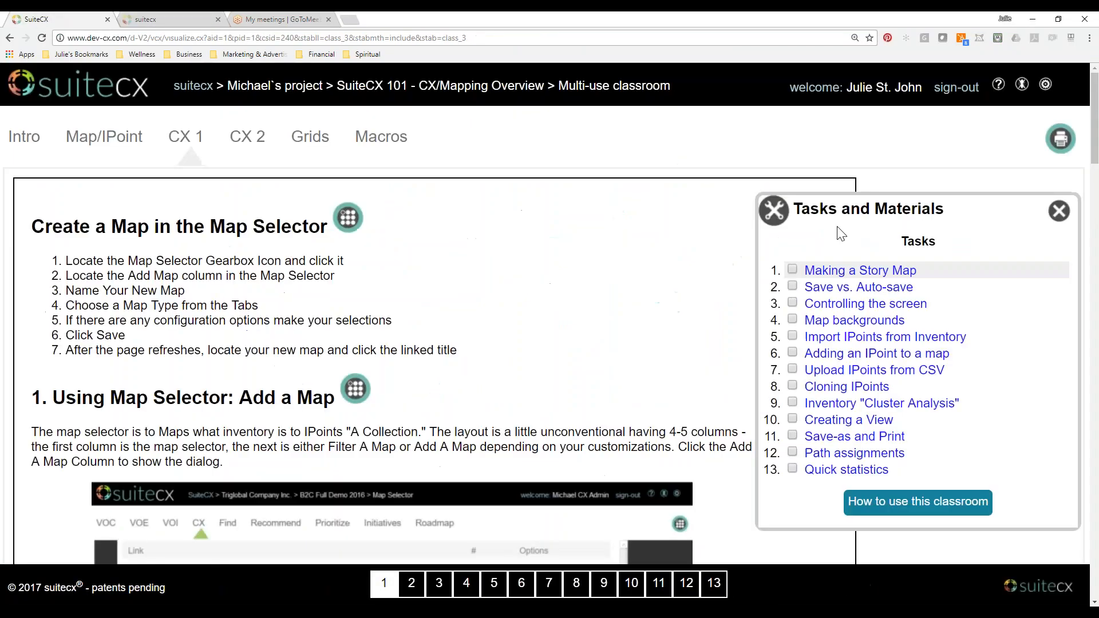
In the browser, leave the story map and list all maps of the A Trial Offer Project.
left_click(157, 17)
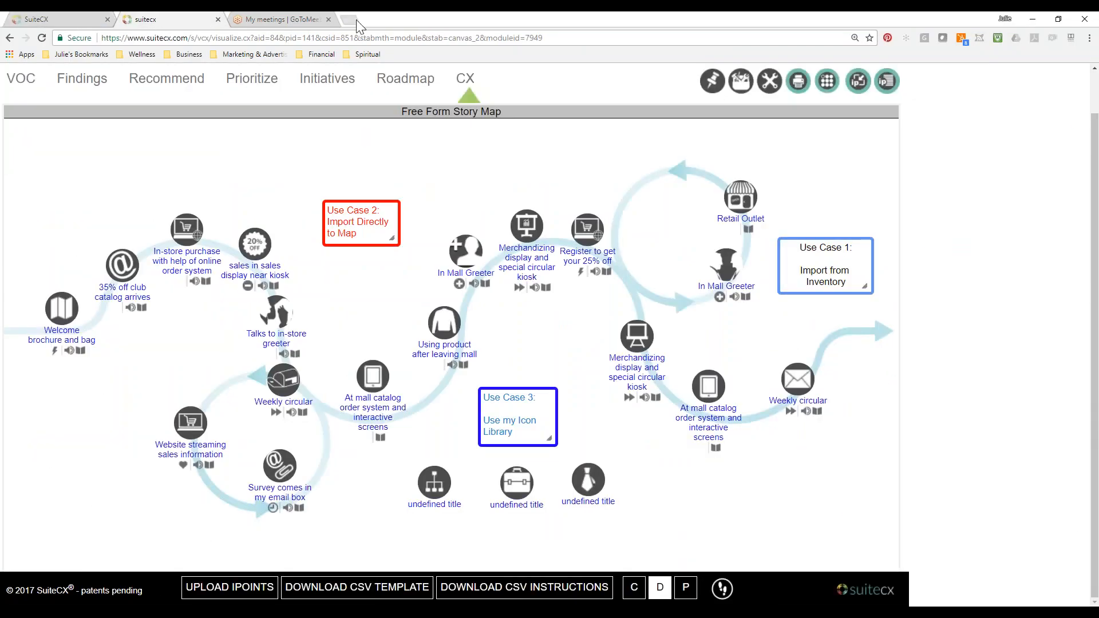
scroll(450, 165, "up", 1)
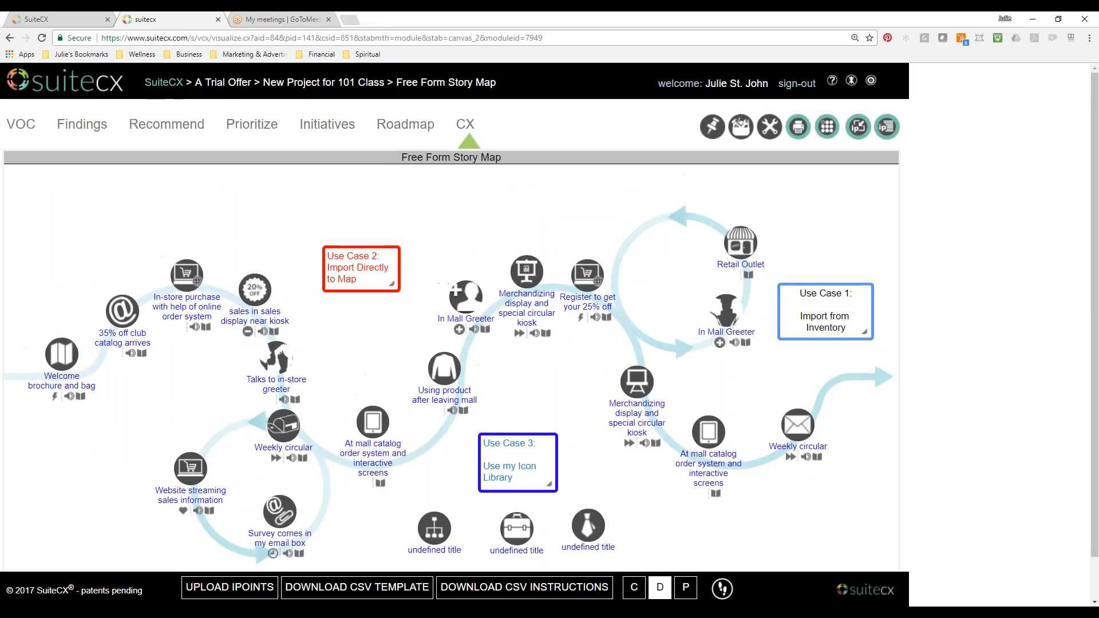
left_click(225, 84)
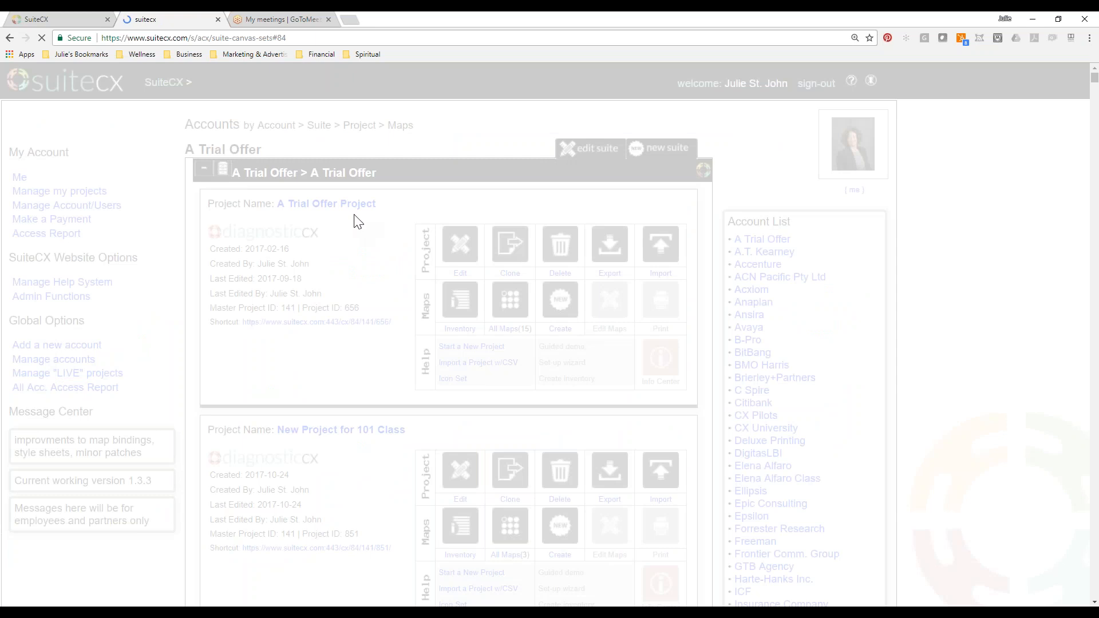
left_click(510, 206)
scroll(334, 422, "down", 2)
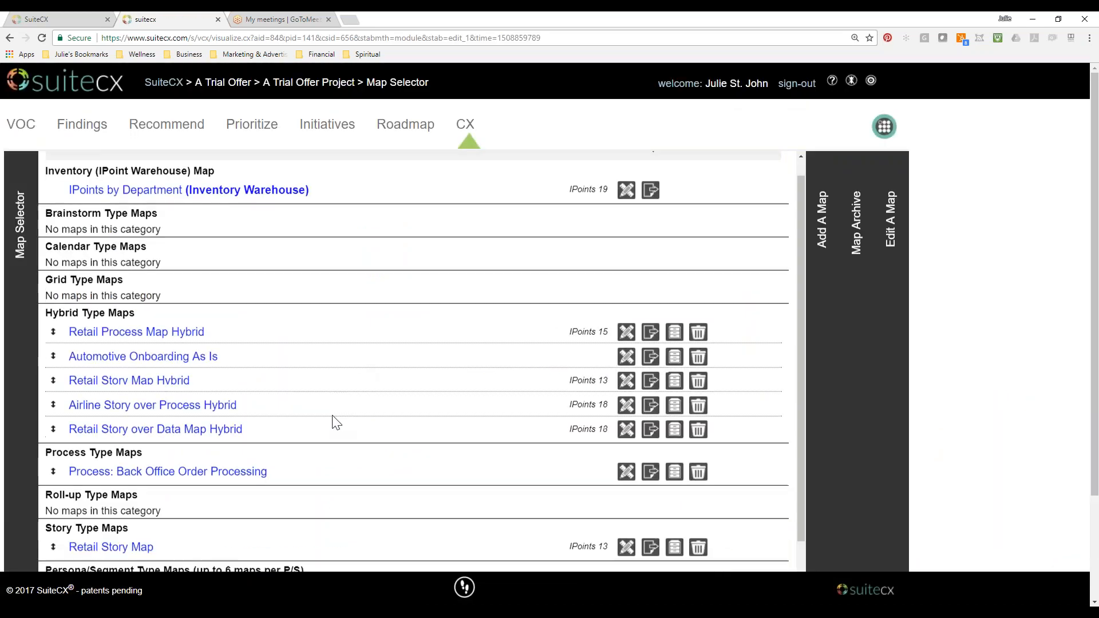
Open the Automotive Onboarding As Is hybrid map from the project's map list.
left_click(193, 296)
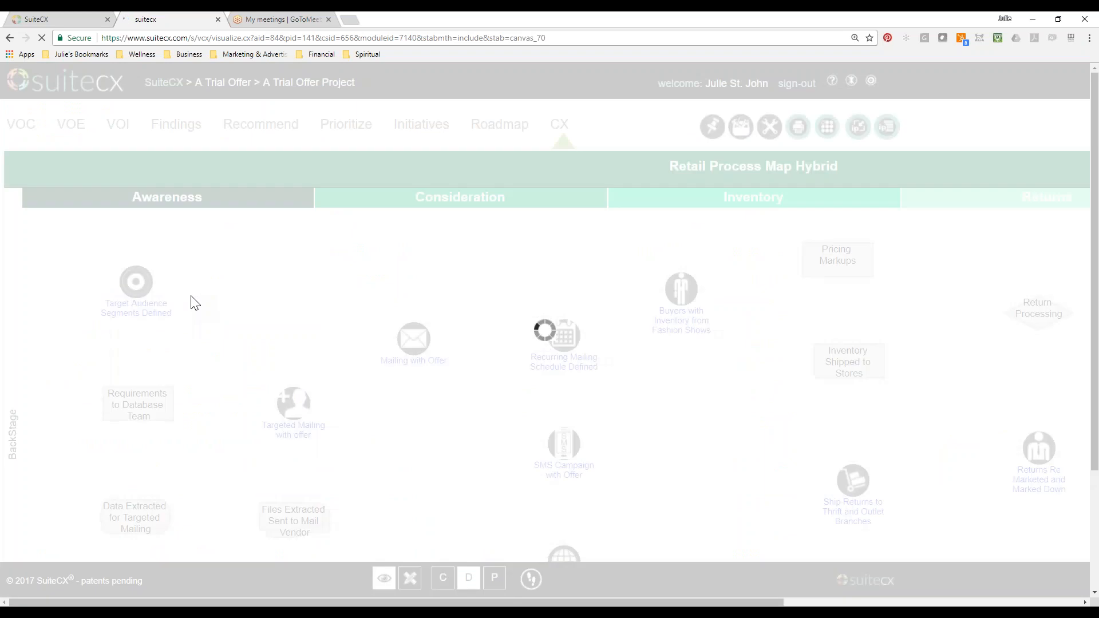
left_click(835, 135)
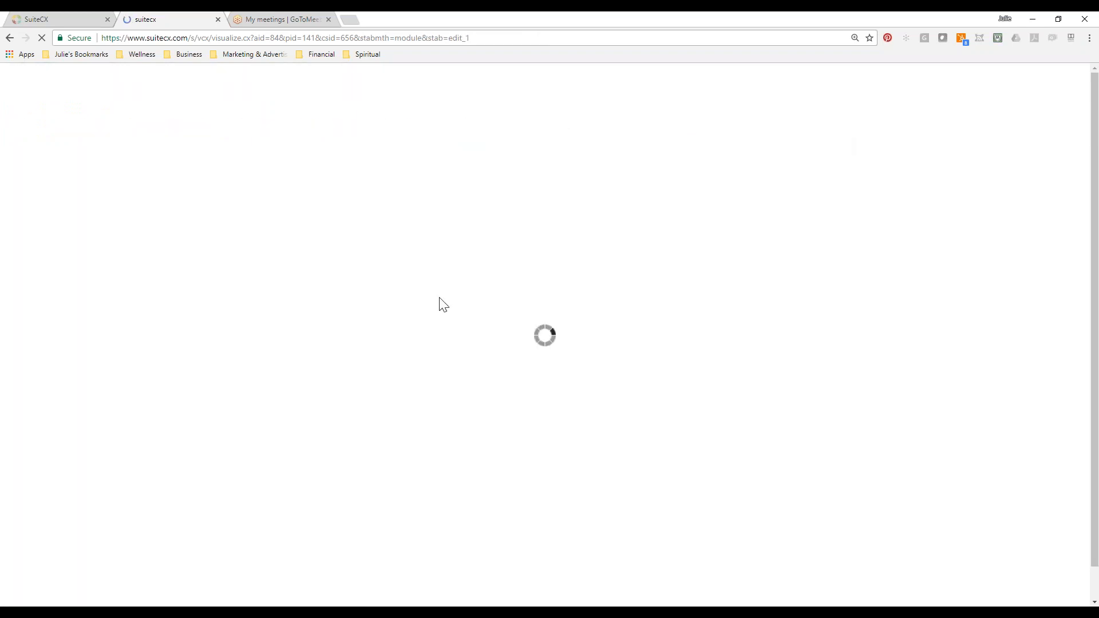
scroll(170, 389, "down", 2)
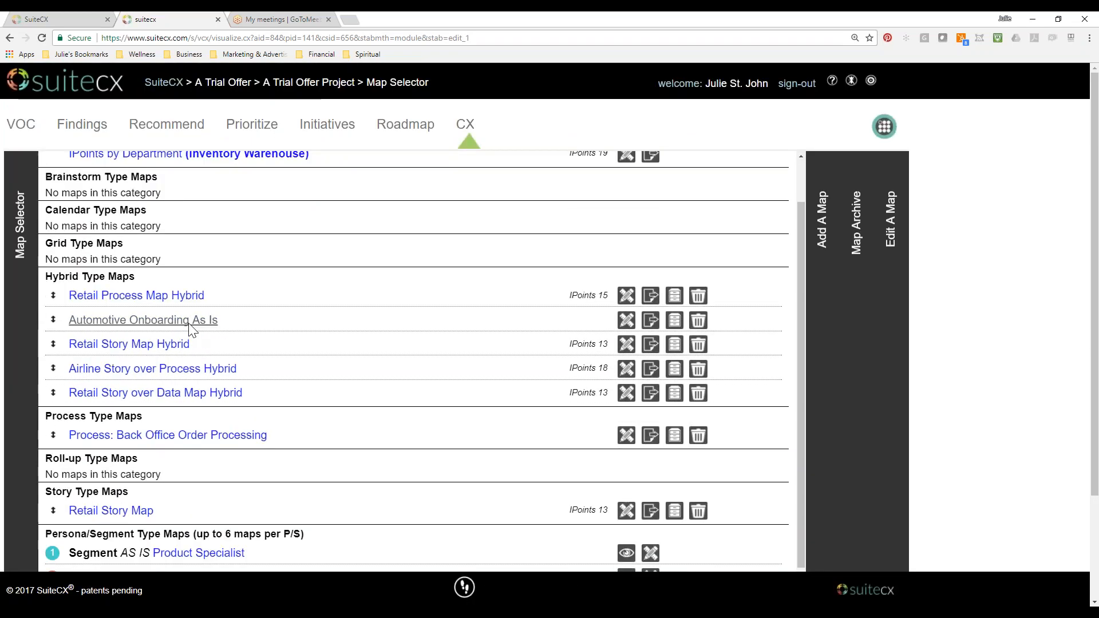
left_click(189, 323)
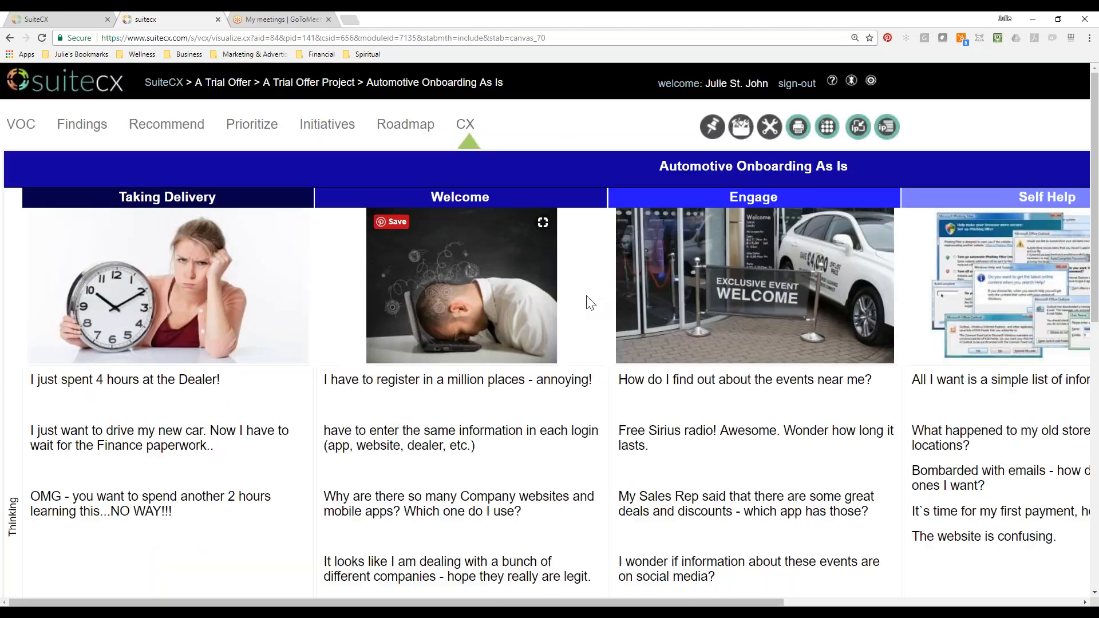
Examine the embedded journey maps, emotional ratings and touch charts in the onboarding map, and glance at the CX 1 lesson.
scroll(765, 524, "down", 5)
scroll(764, 524, "down", 4)
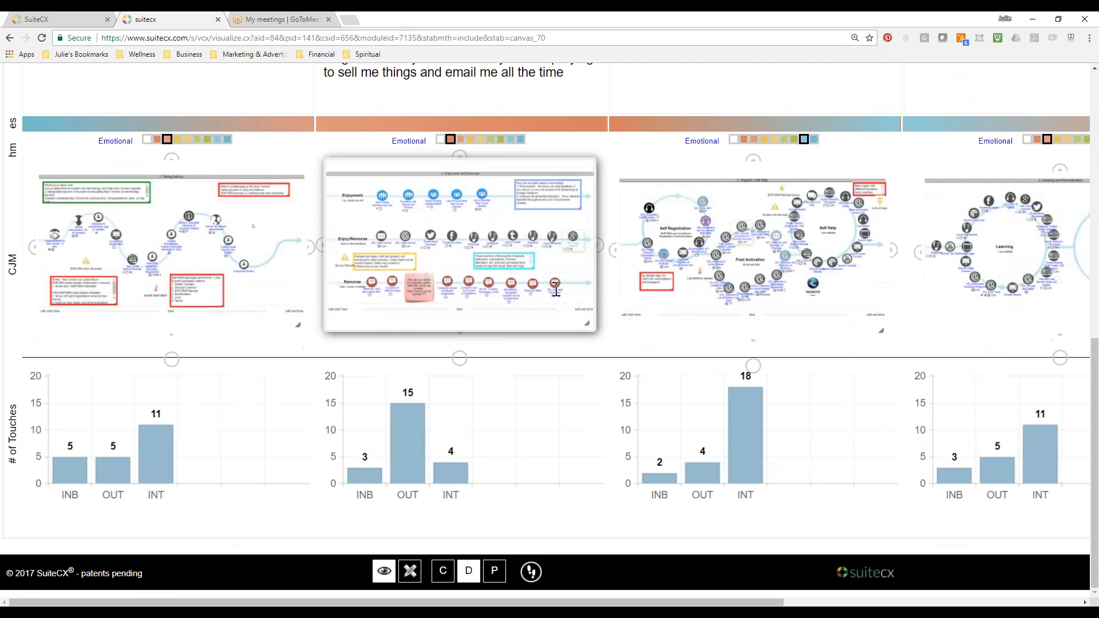
scroll(592, 401, "up", 3)
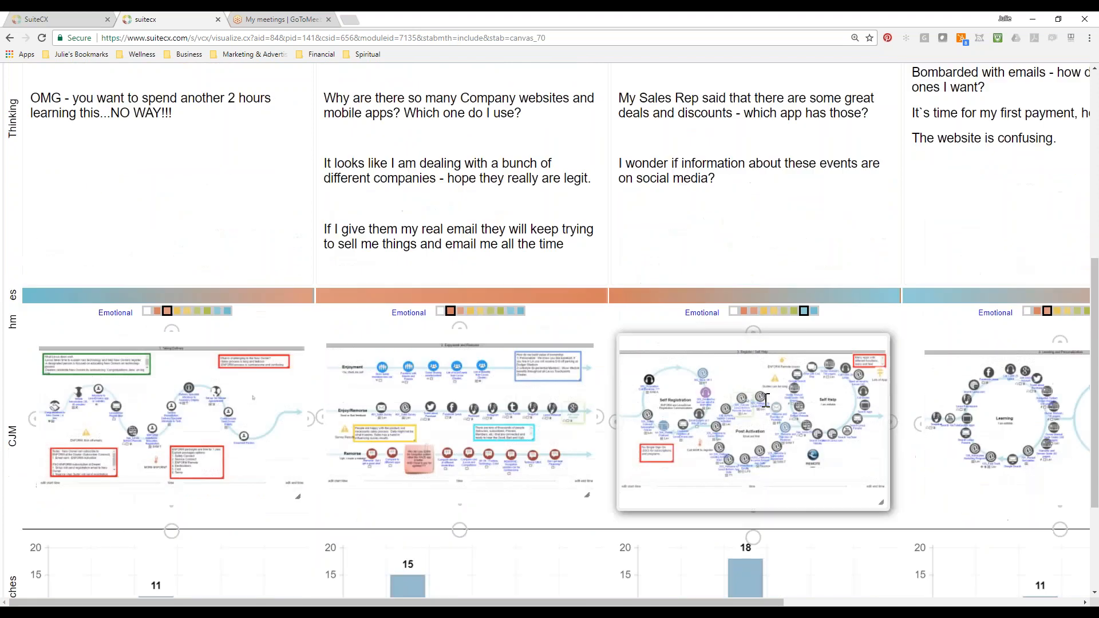
scroll(534, 410, "down", 3)
scroll(920, 414, "up", 10)
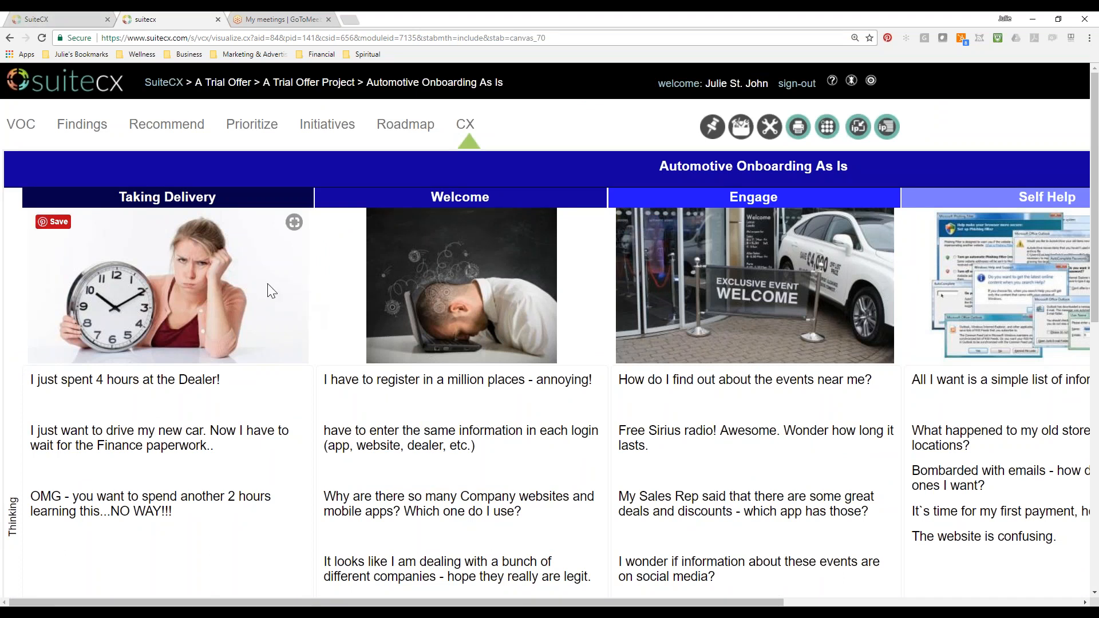
left_click(73, 21)
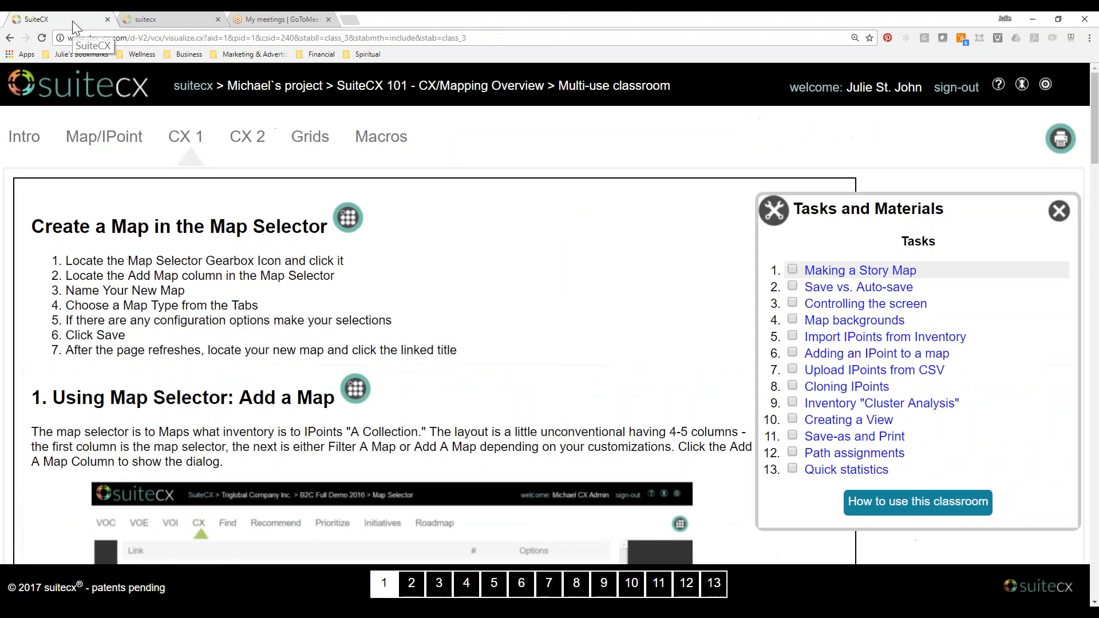
left_click(162, 21)
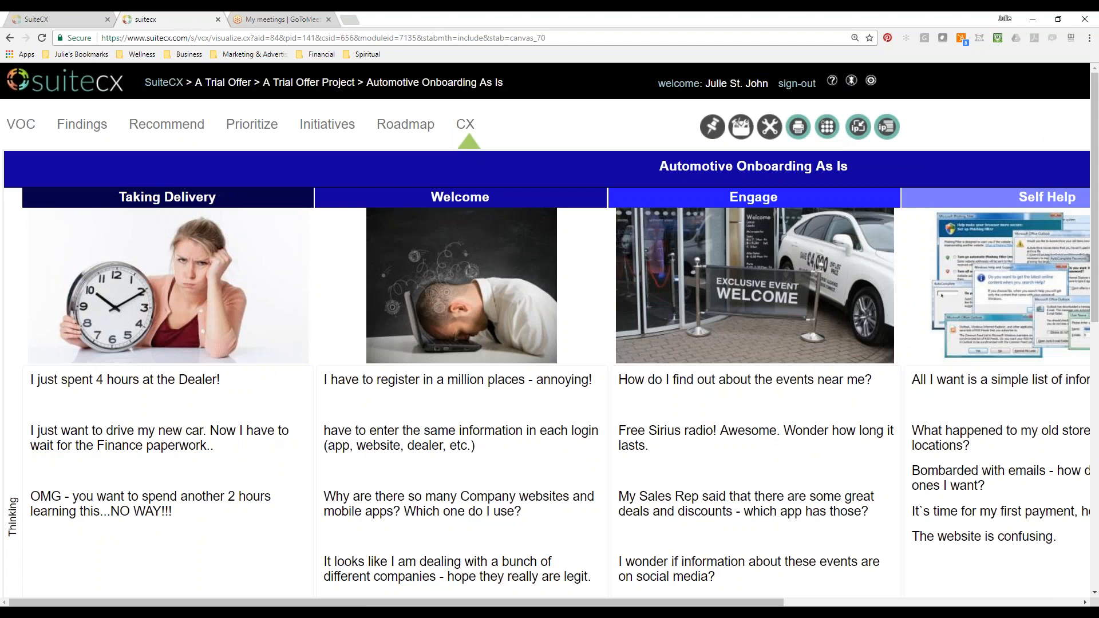
Return to the A Trial Offer account and open the Free Form Story Map from New Project for 101 Class.
left_click(223, 82)
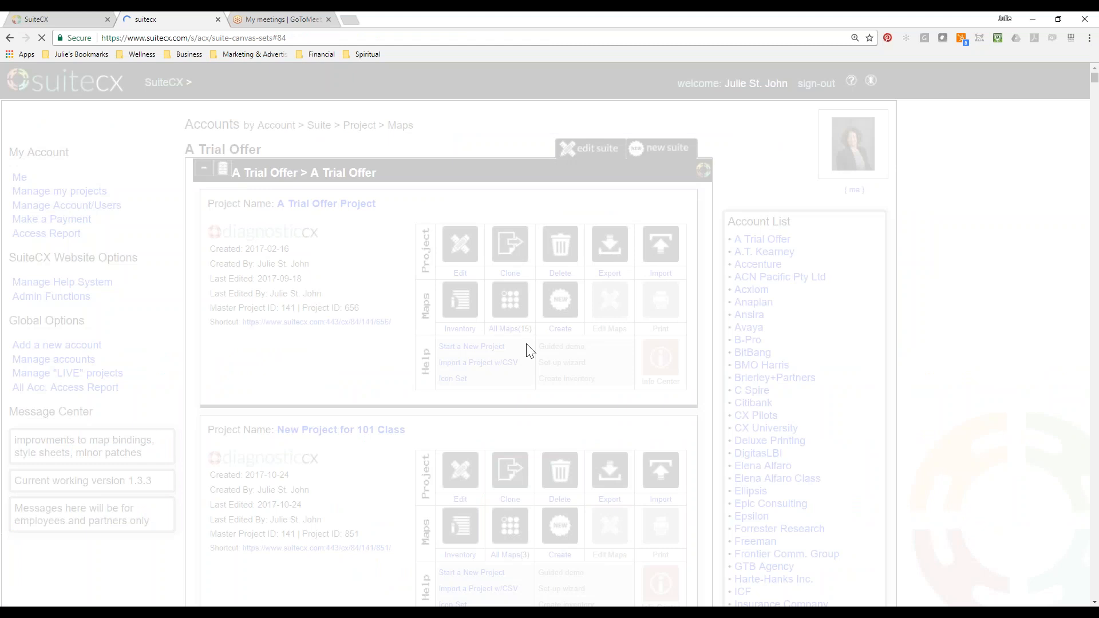
scroll(530, 351, "down", 5)
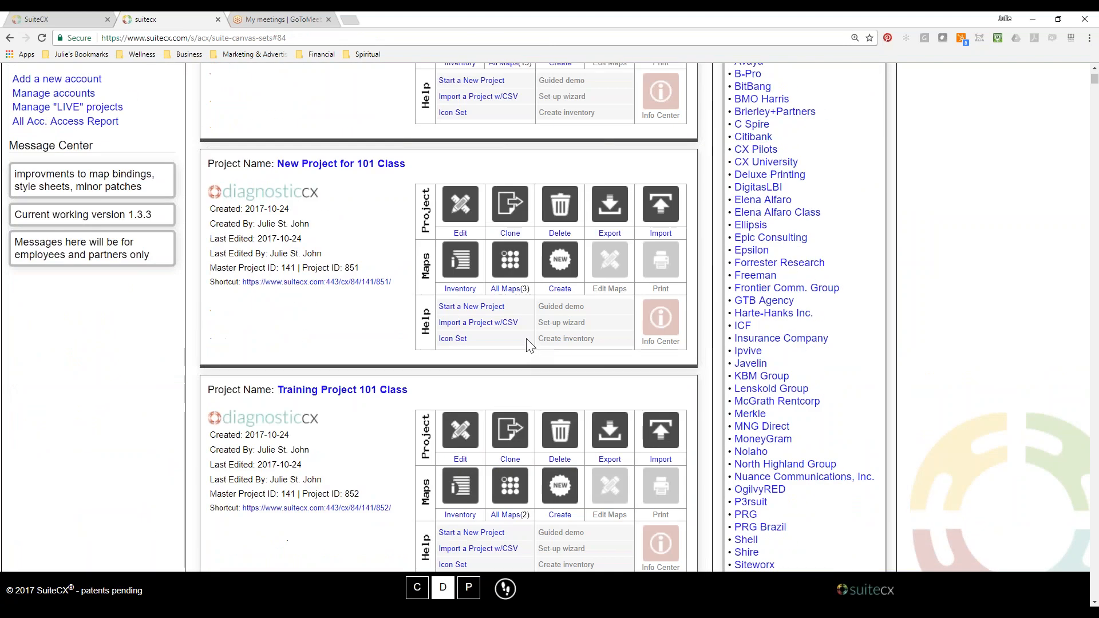
left_click(511, 263)
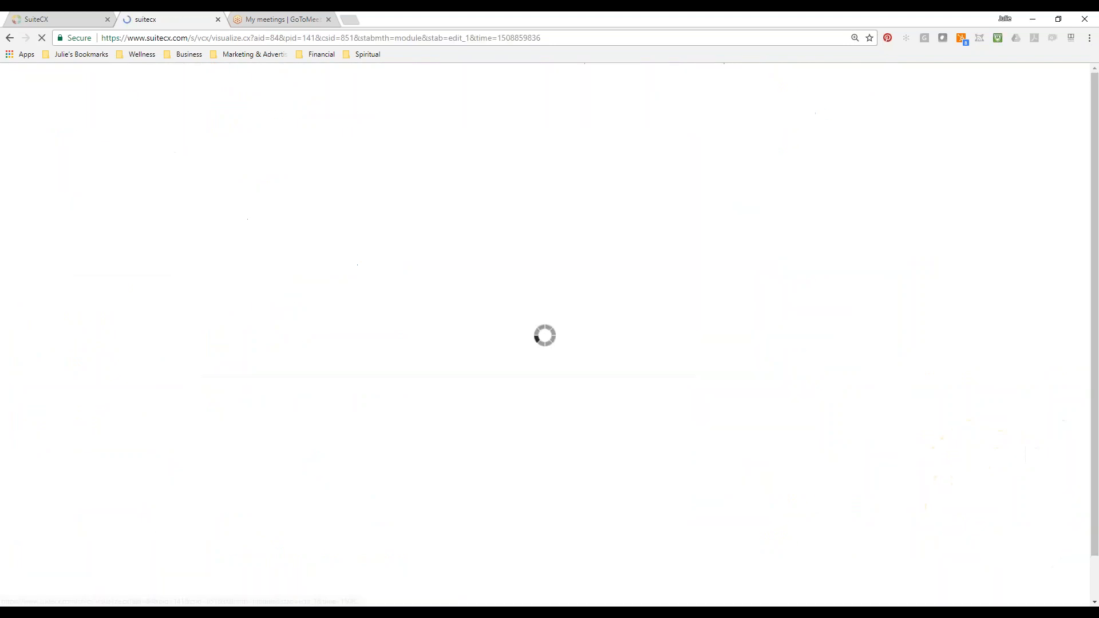
left_click(171, 462)
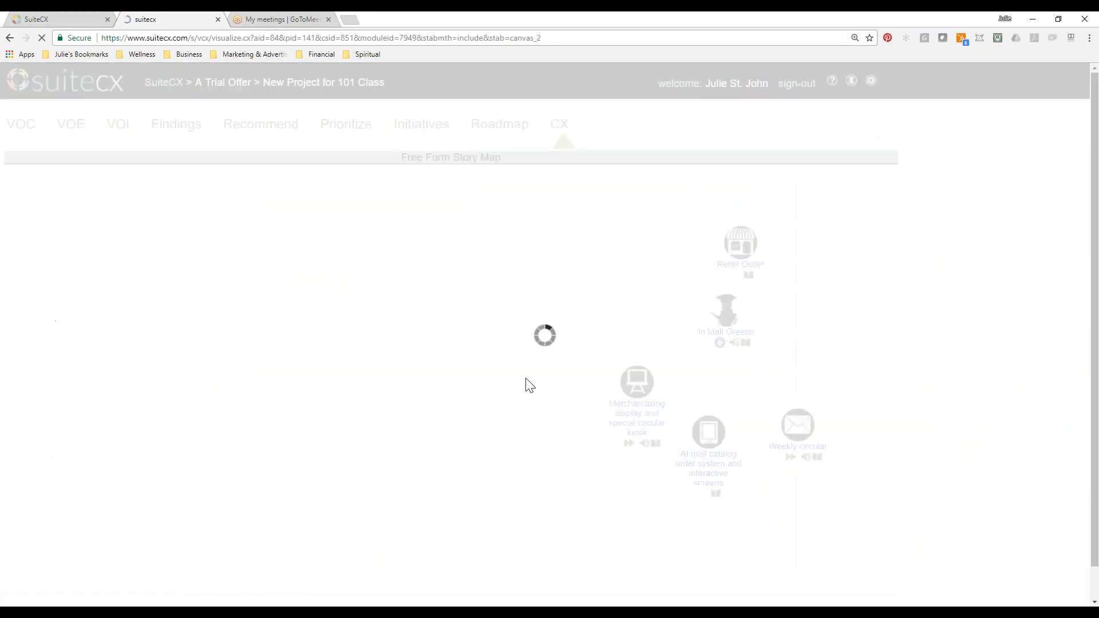
Title the untitled hierarchy-chart IPoint under the Use Case 3 box "I added this from library".
scroll(985, 472, "down", 1)
left_click(463, 513)
scroll(463, 515, "down", 2)
left_click_drag(716, 259, 745, 192)
left_click_drag(708, 333, 630, 334)
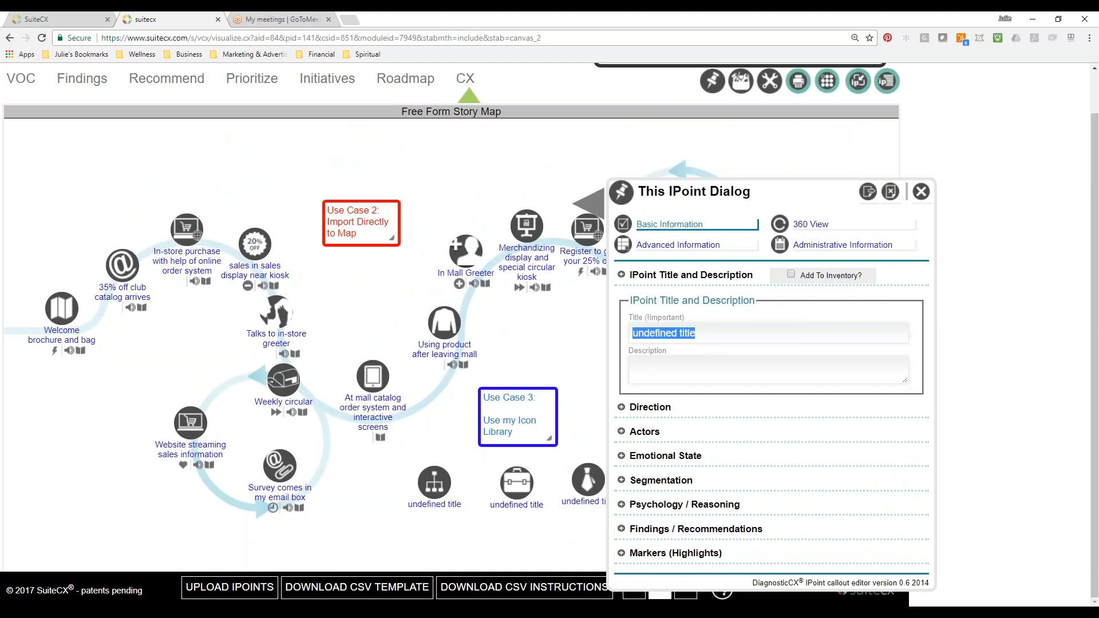
type("I added this from library")
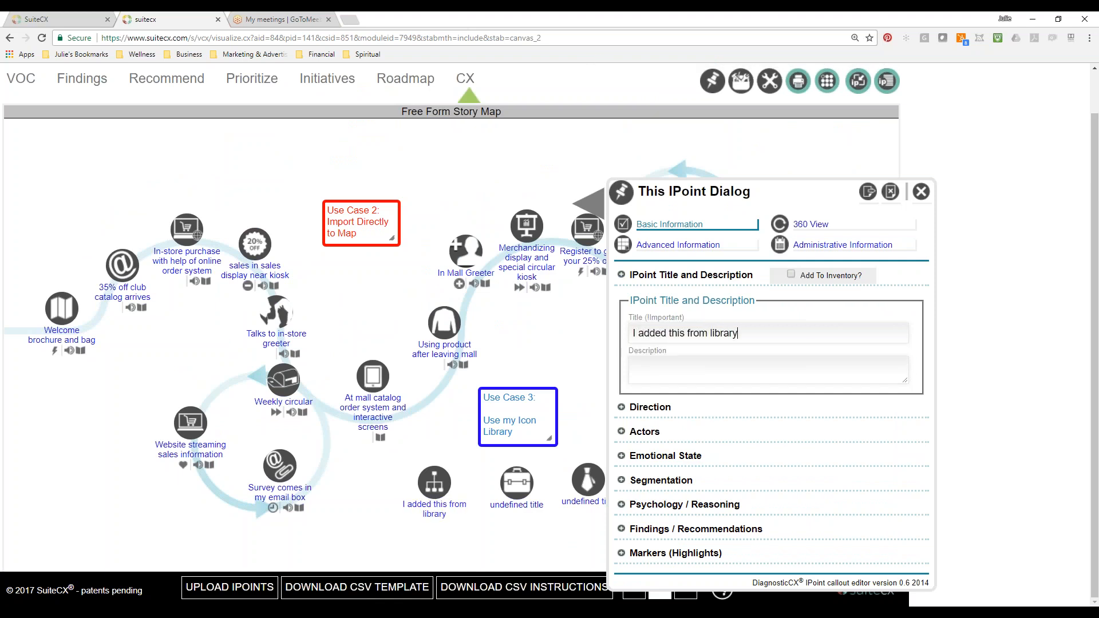
left_click(921, 192)
Title the untitled briefcase IPoint "This came from Library".
triple_click(706, 490)
type("This")
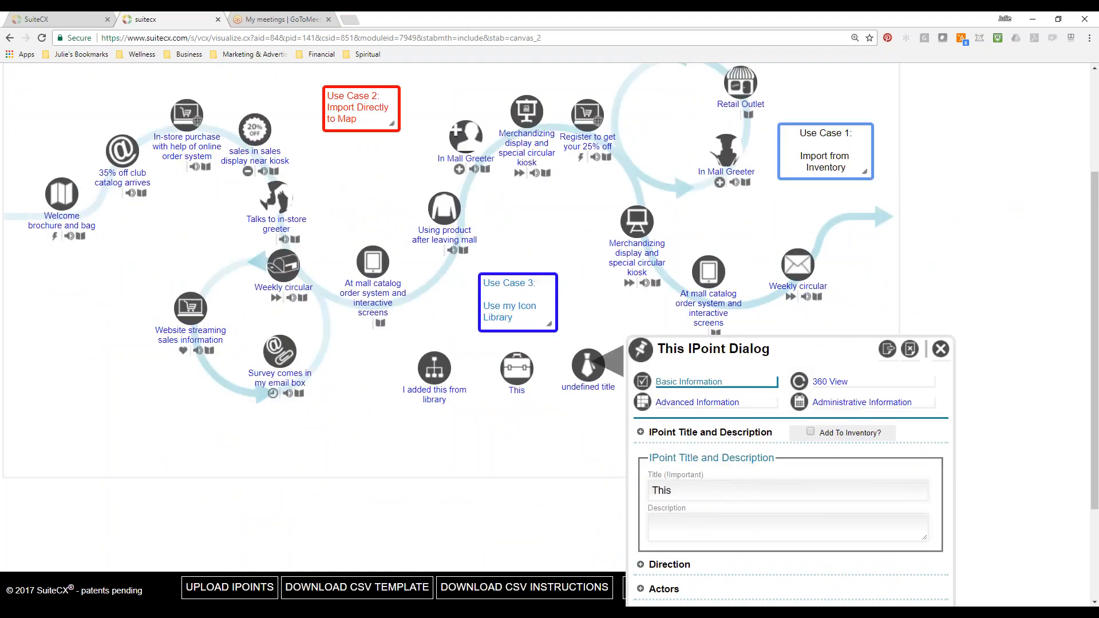
type(" came from Library")
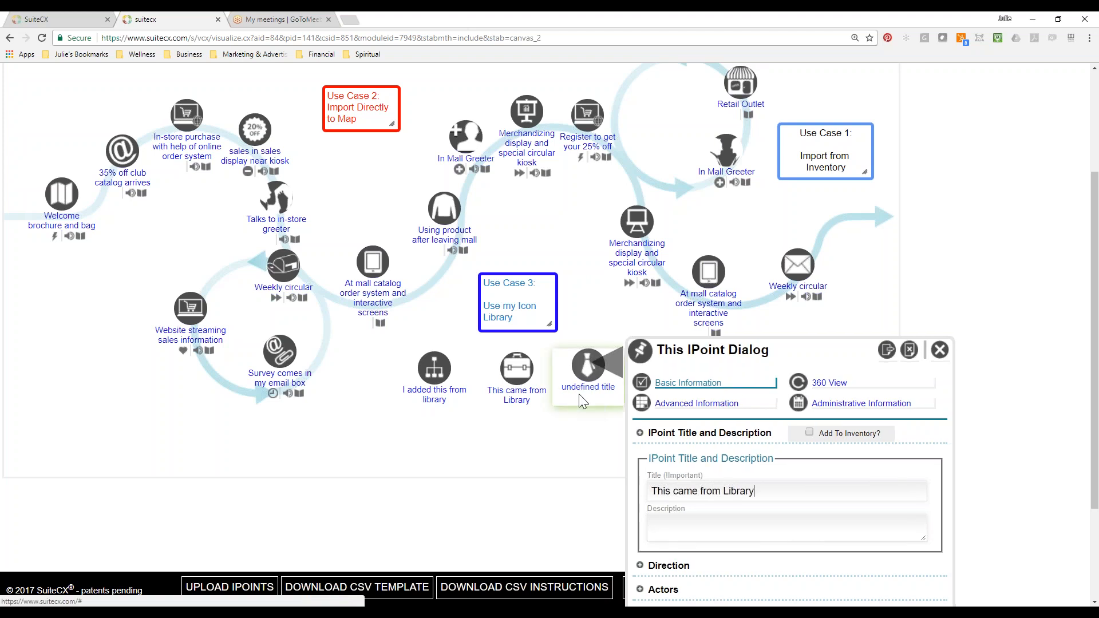
left_click(939, 350)
Title the untitled necktie IPoint "I am from Library".
left_click(588, 484)
left_click_drag(285, 491, 184, 491)
type("I amf rom")
key("BackSpace")
key("BackSpace")
key("BackSpace")
key("BackSpace")
key("BackSpace")
key("BackSpace")
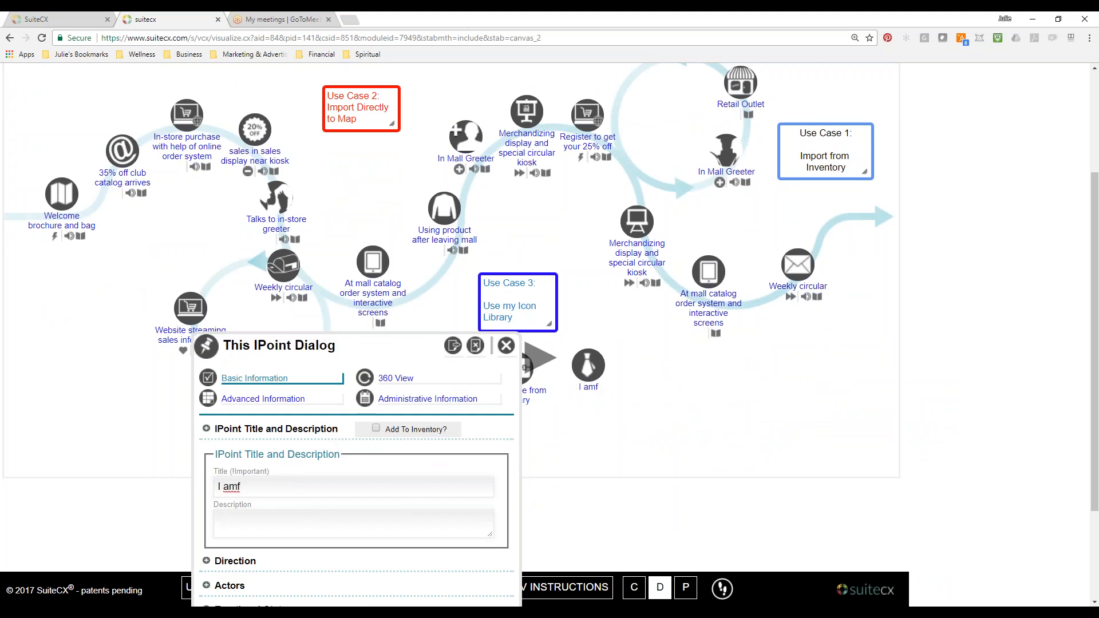
type("from Library")
left_click(507, 349)
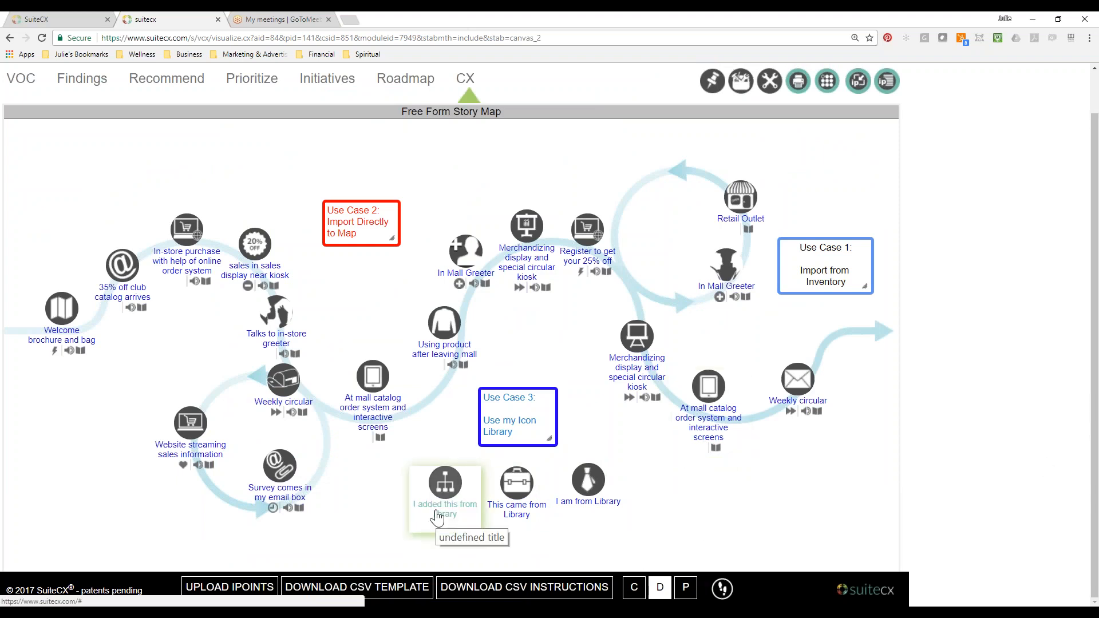
Add the hierarchy-chart, briefcase and necktie IPoints from the story map to the inventory.
left_click(445, 483)
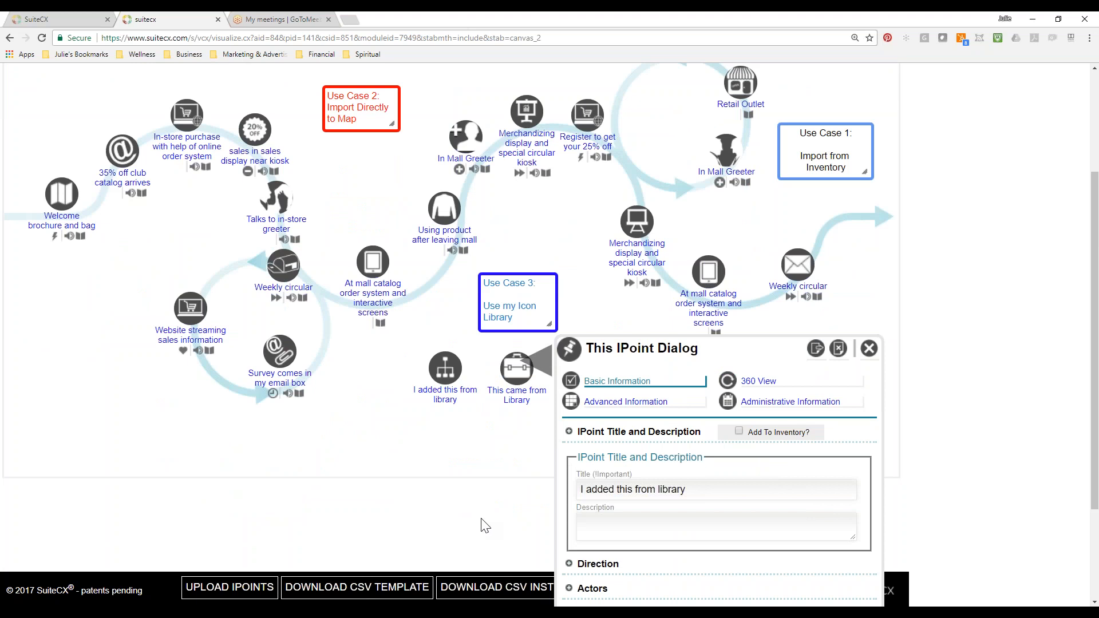
left_click(740, 433)
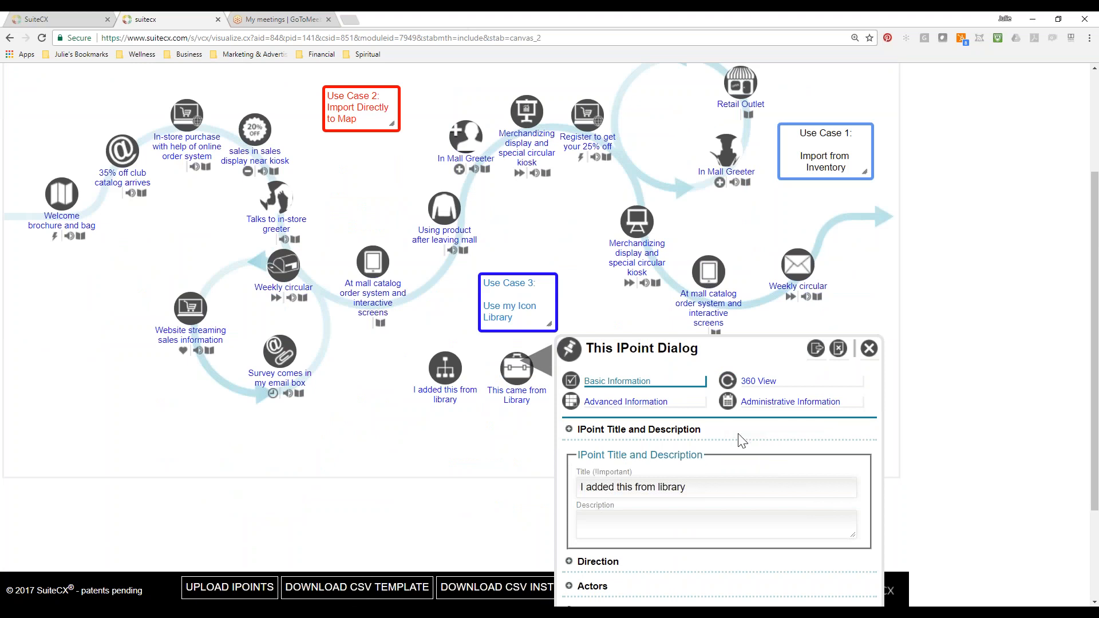
left_click(869, 348)
left_click(530, 510)
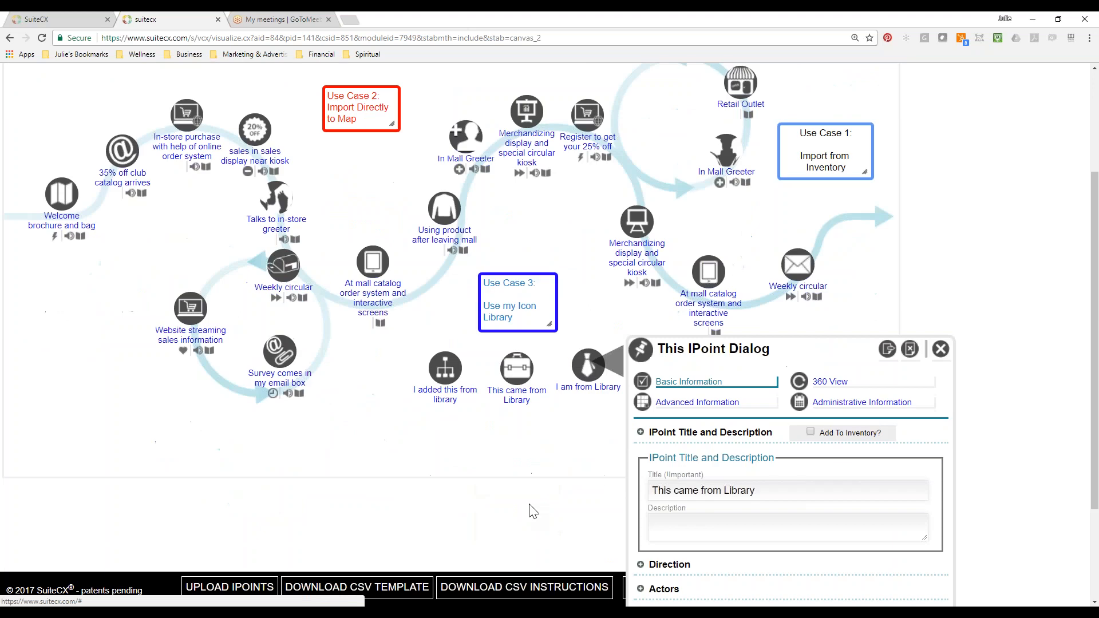
left_click(941, 348)
left_click(586, 507)
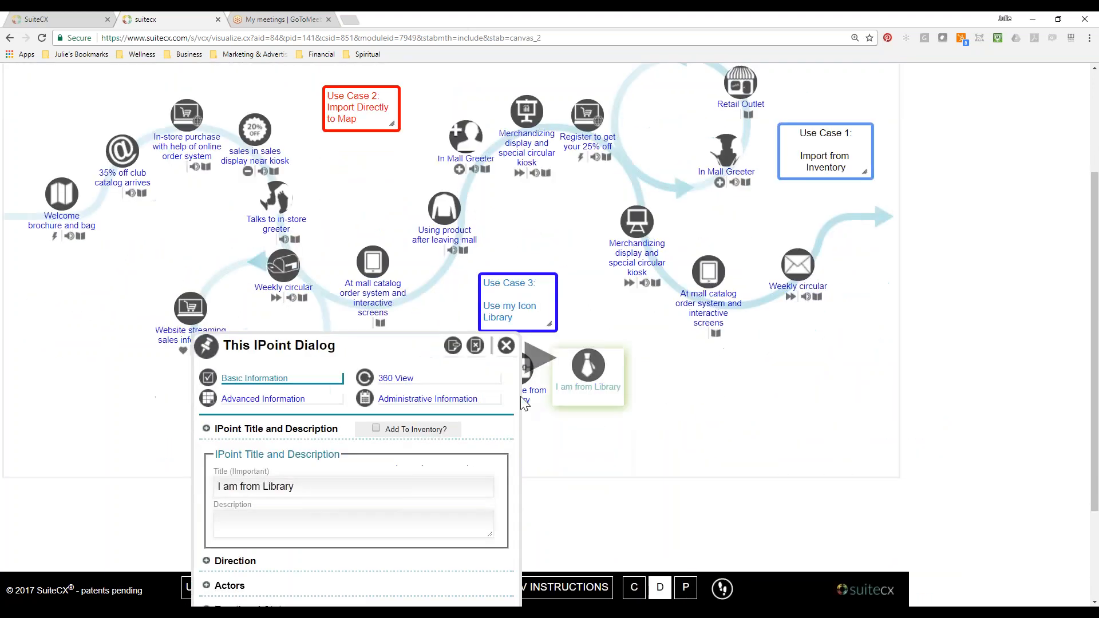
left_click(506, 346)
In the IPoints by Department map, place the necktie and briefcase IPoints under Attrite and the hierarchy-chart IPoint under Win Back in Sales, and reload.
left_click(464, 126)
left_click_drag(40, 172, 415, 218)
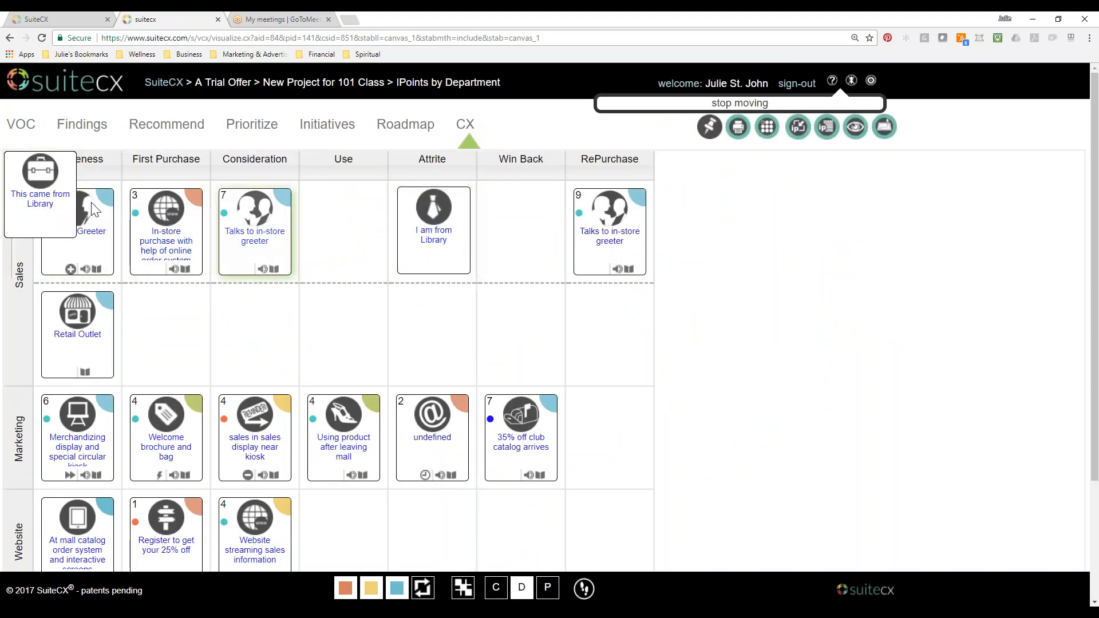
left_click_drag(26, 187, 414, 324)
left_click_drag(28, 186, 497, 318)
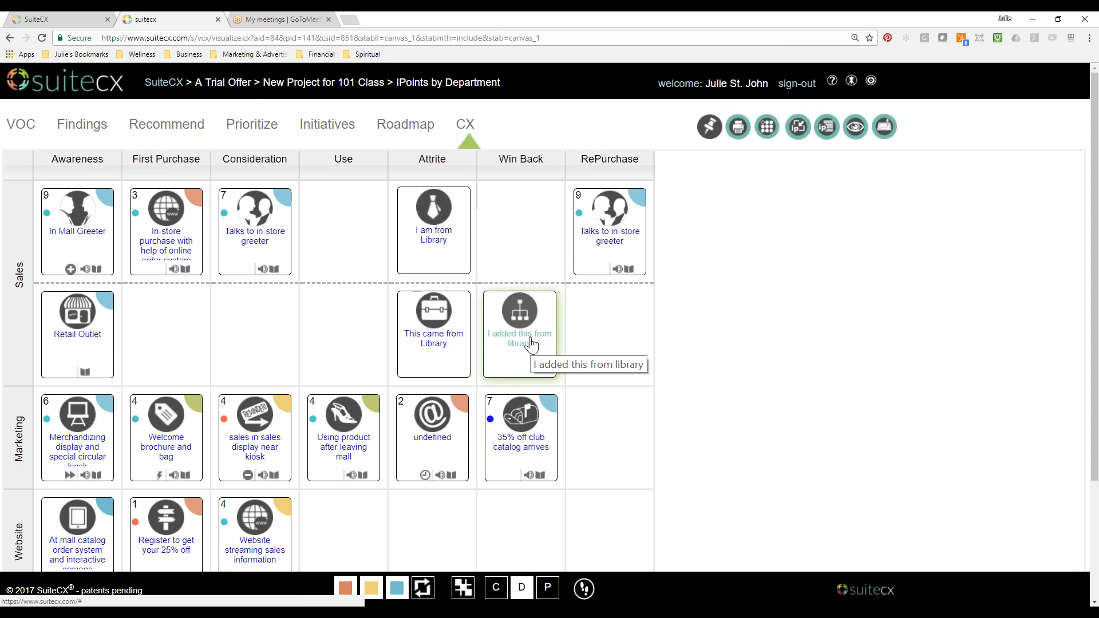
left_click(41, 38)
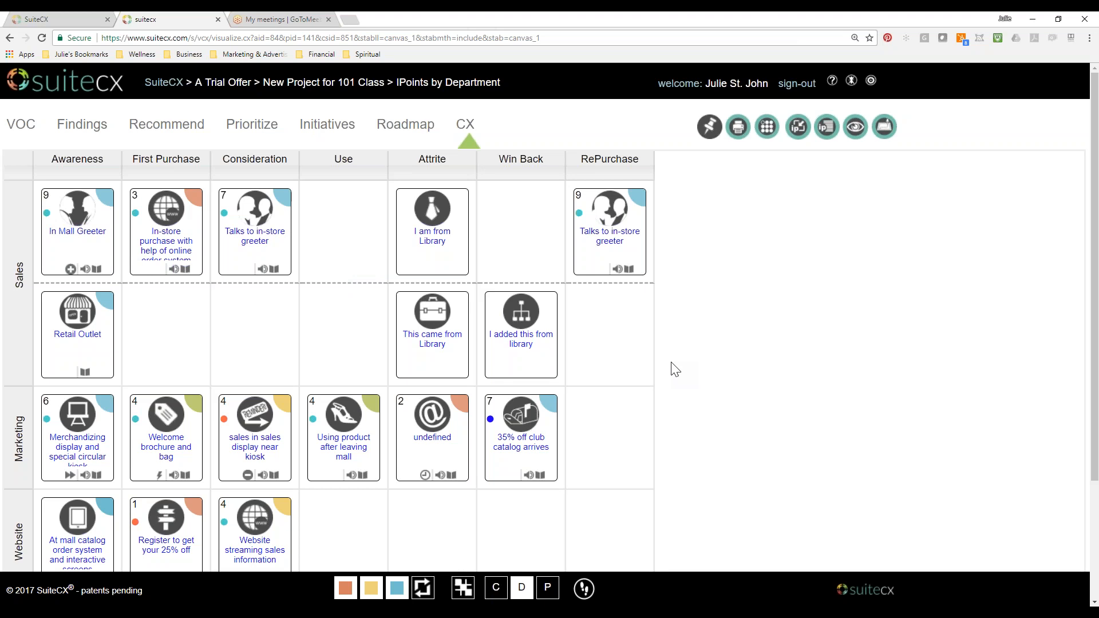
Open the IPoint 360 view from the department map's data and statistics, and look at the available map filters.
left_click(824, 140)
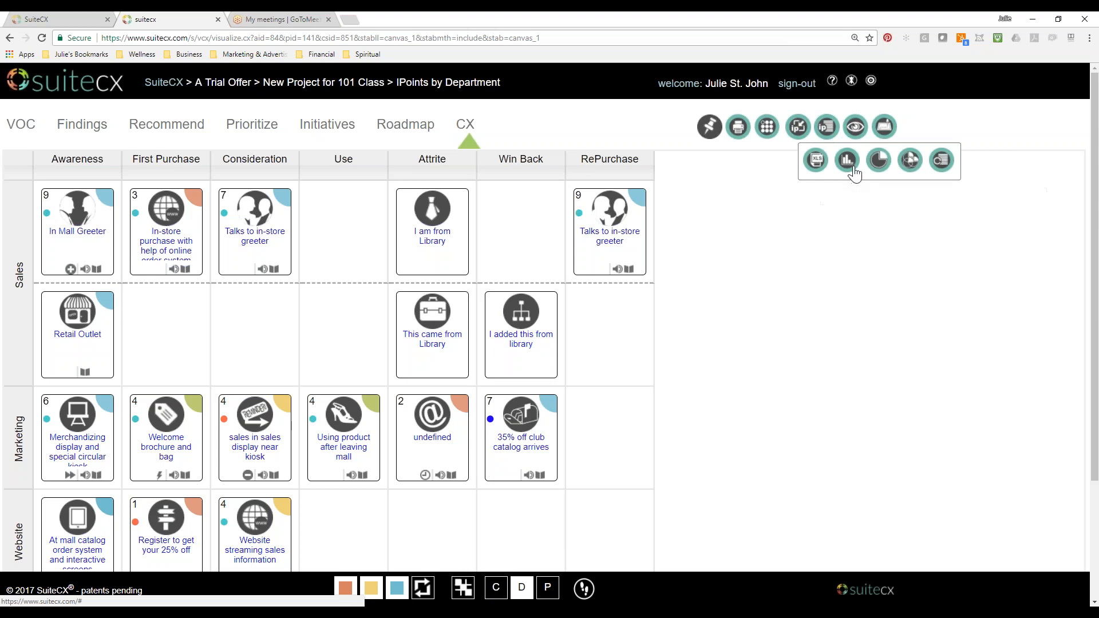
left_click(941, 166)
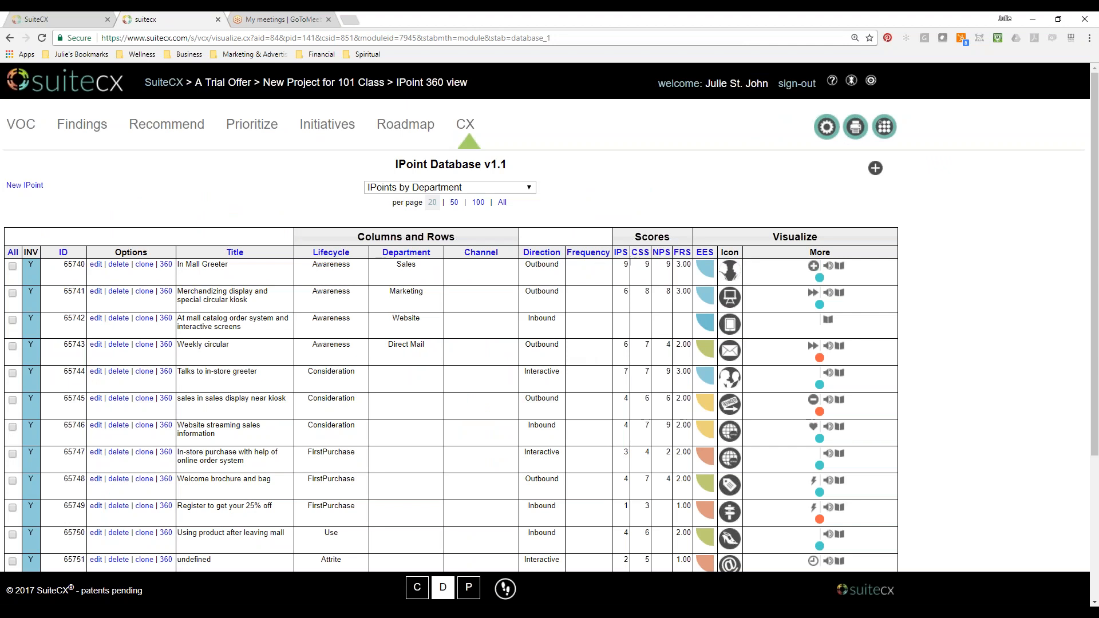
left_click(531, 187)
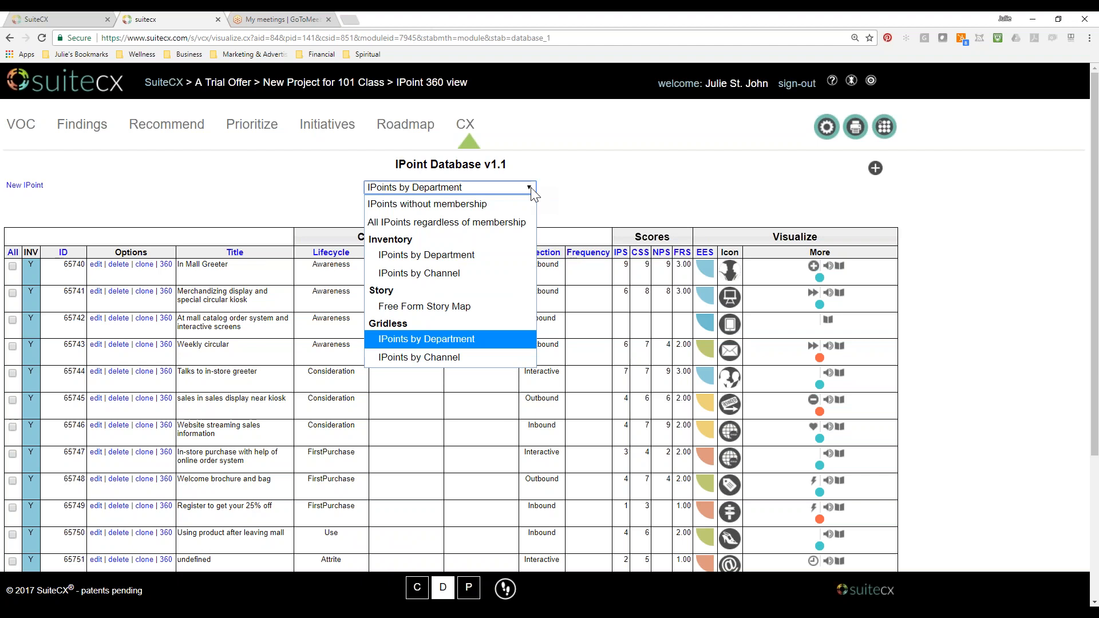
left_click(580, 179)
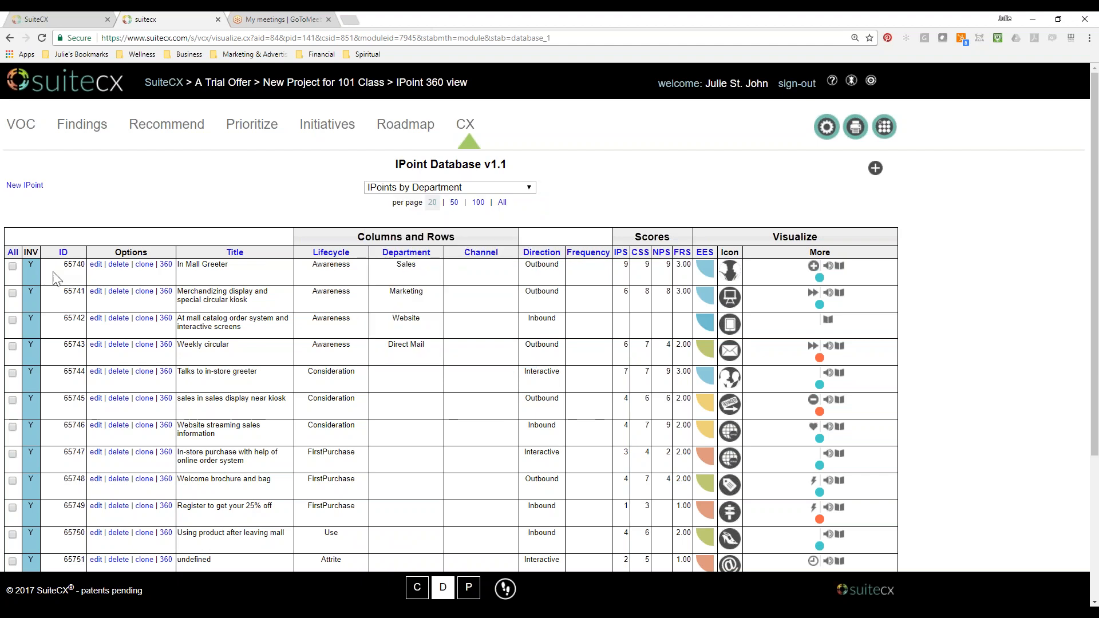
Enlarge the page and examine the department map's IPoint list, including its inventory flags, lifecycle stages and scores.
scroll(143, 281, "down", 5)
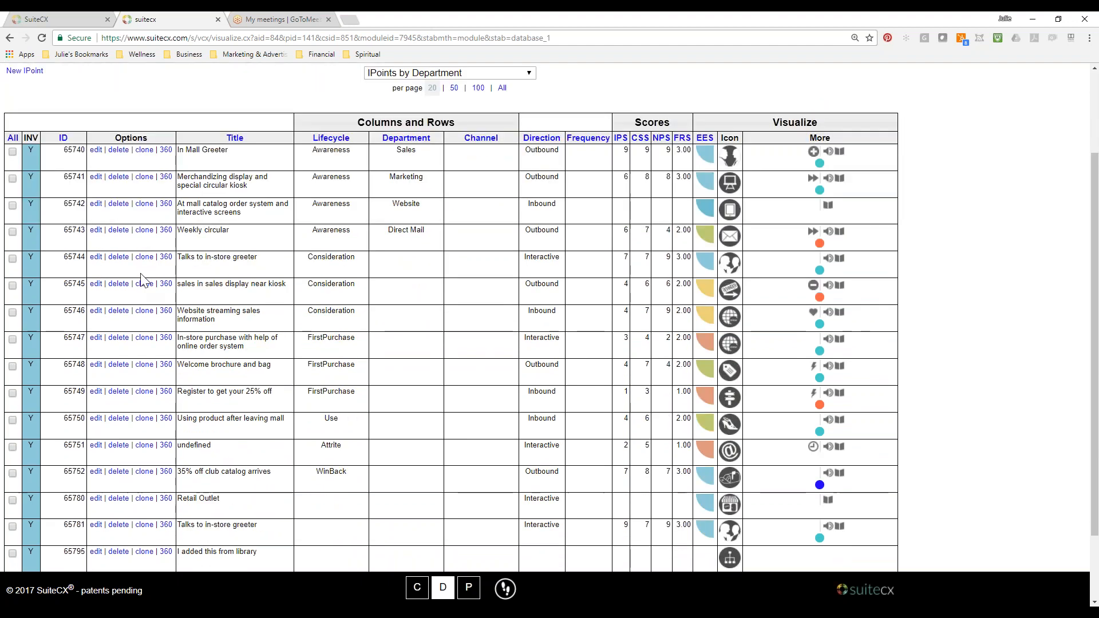
scroll(143, 281, "up", 5)
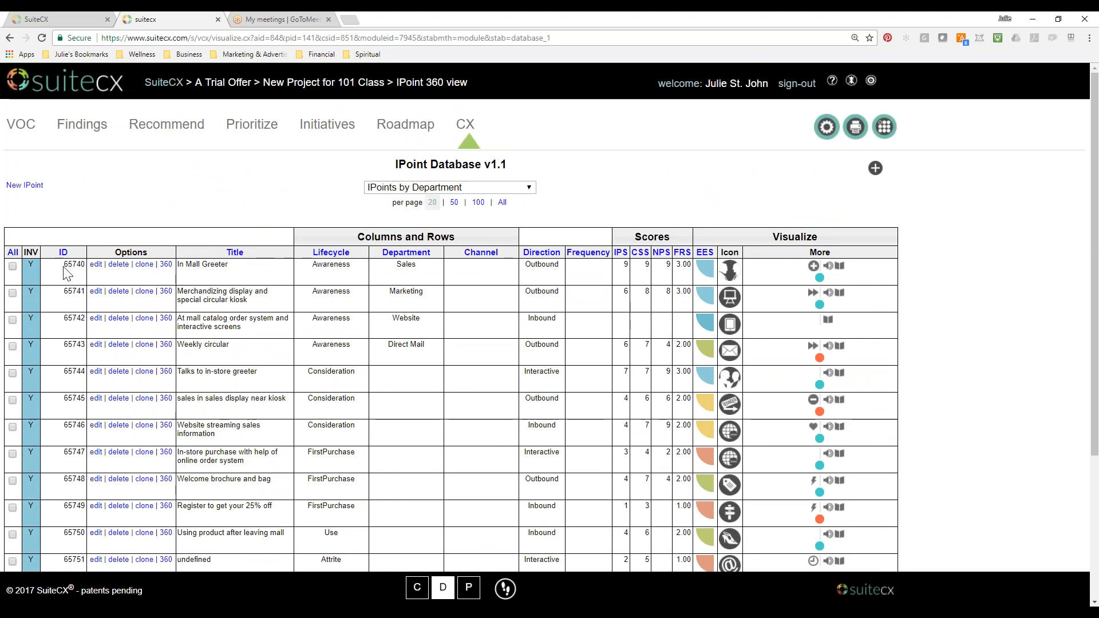
left_click(1090, 43)
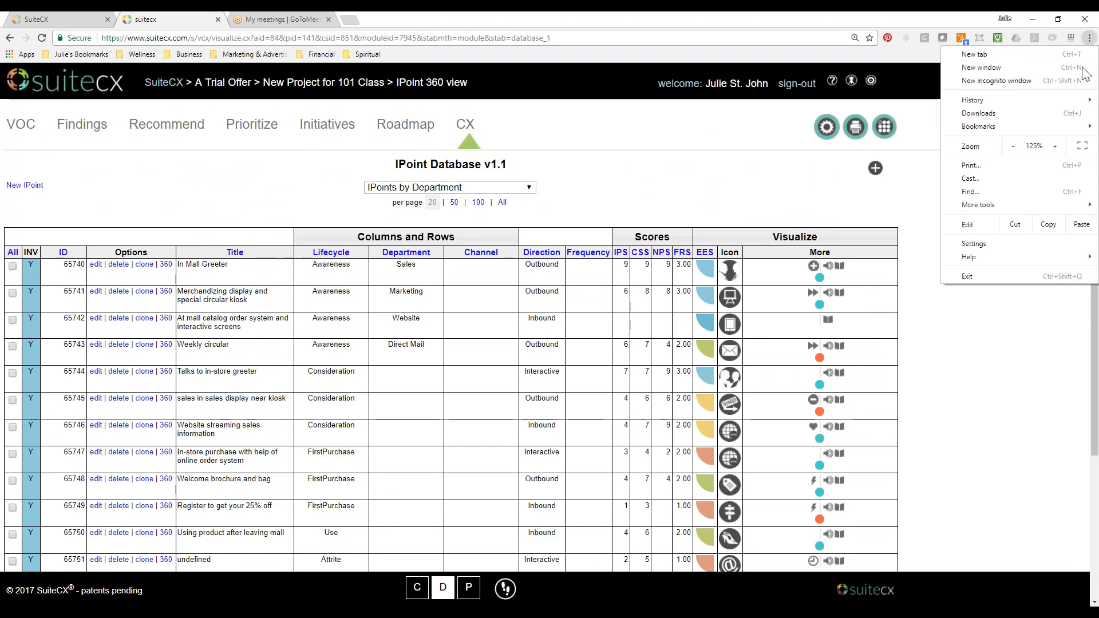
left_click(1058, 143)
left_click(1058, 143)
left_click(720, 209)
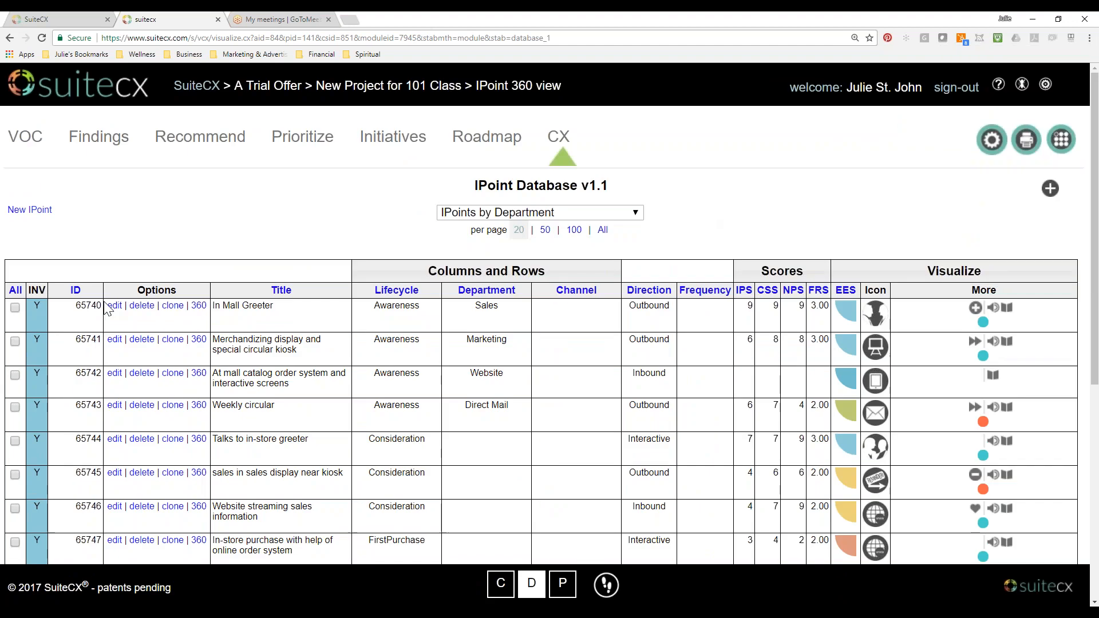
scroll(126, 294, "down", 2)
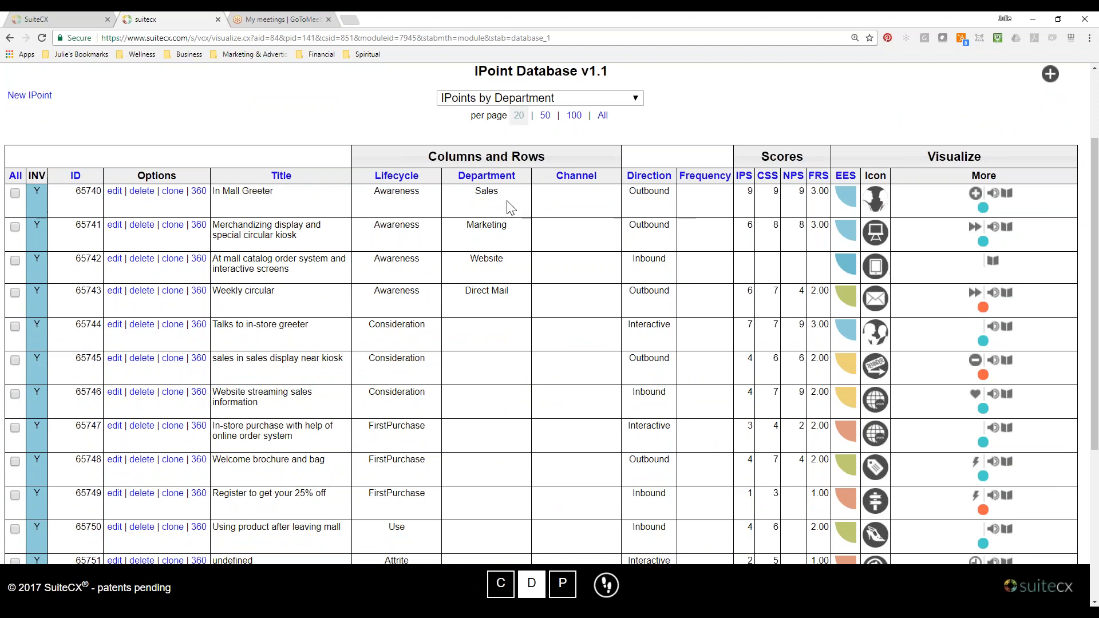
scroll(504, 316, "down", 5)
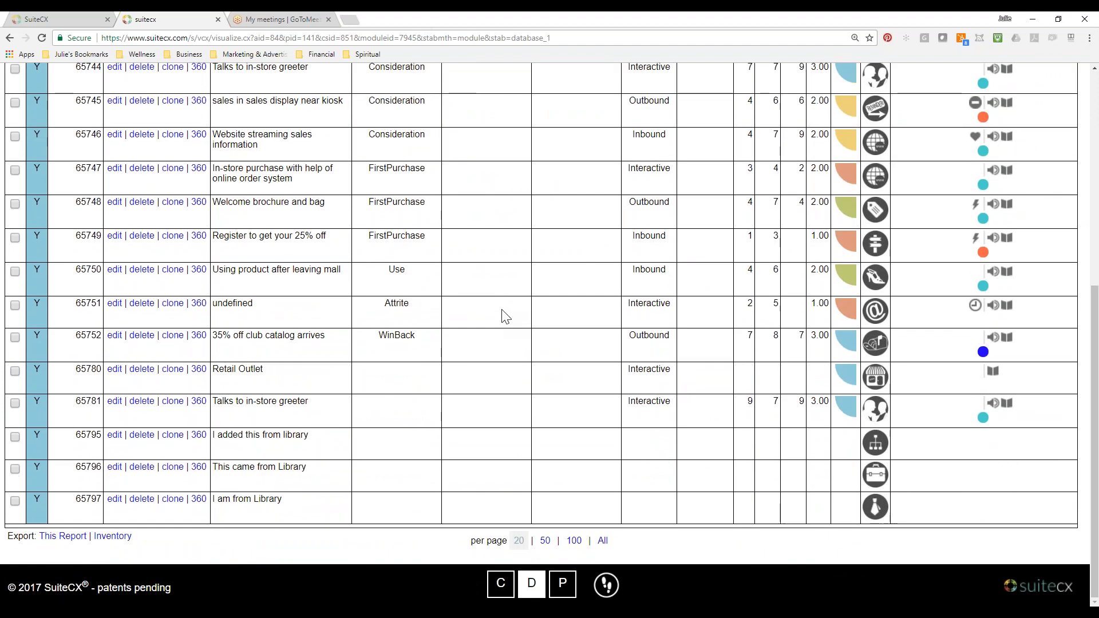
scroll(504, 316, "up", 5)
Filter the IPoint Database to the Free Form Story Map, show all IPoints per page, and compare their inventory flags.
left_click(635, 213)
left_click(544, 337)
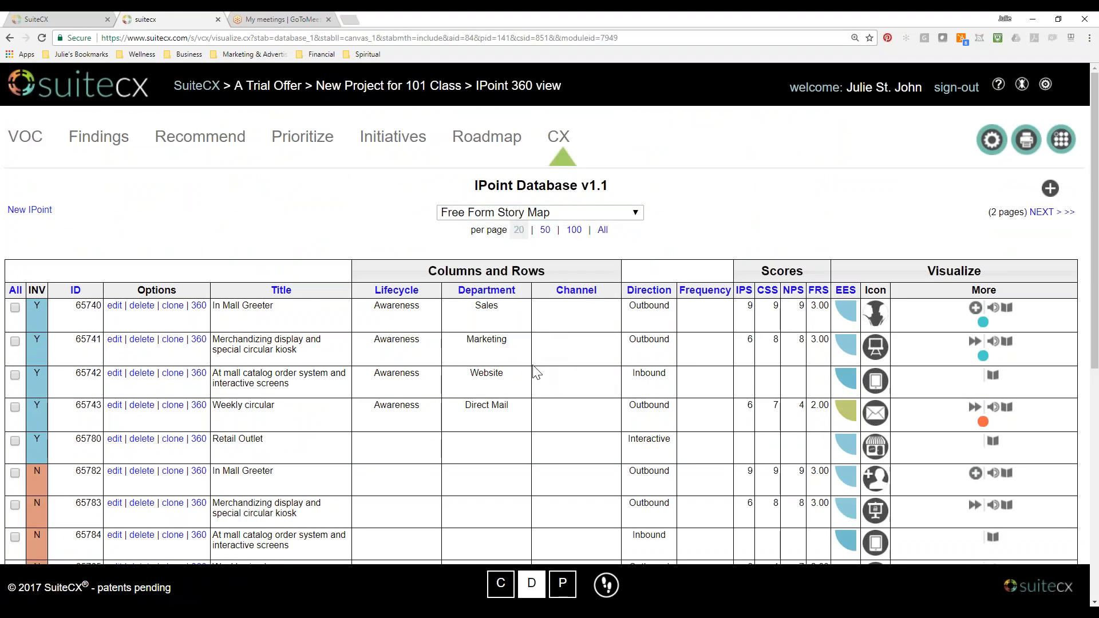
scroll(522, 406, "down", 7)
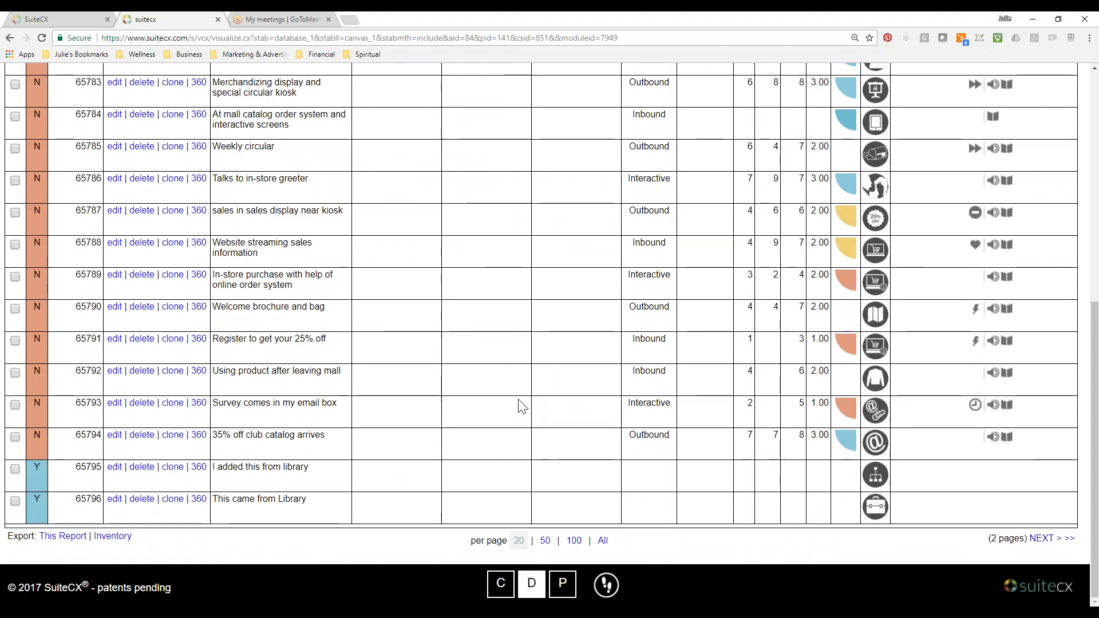
left_click(603, 541)
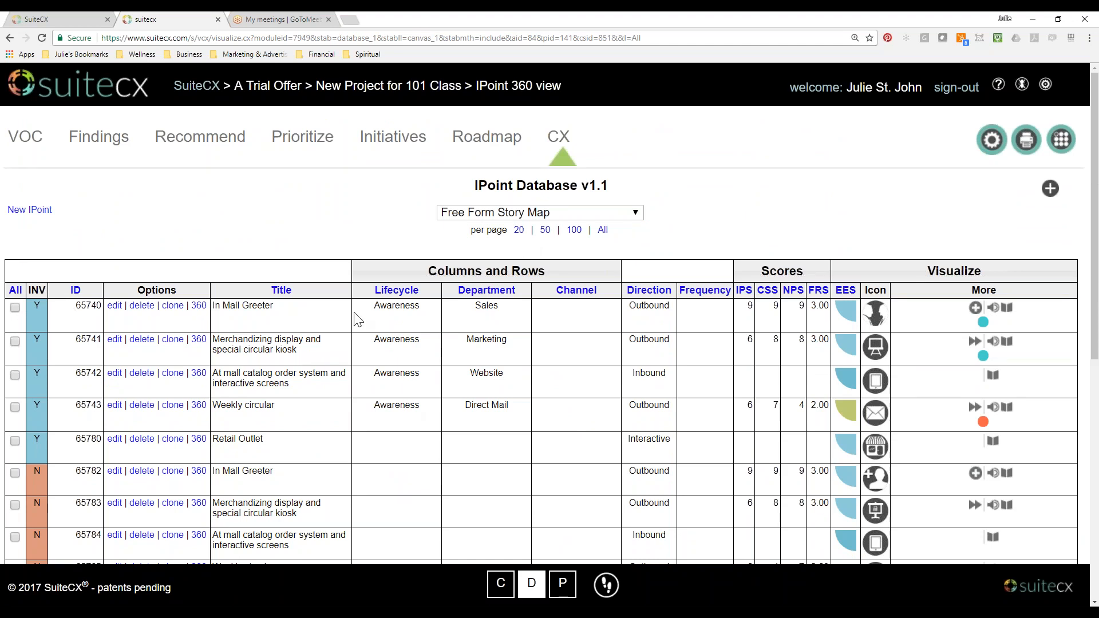
scroll(313, 519, "down", 8)
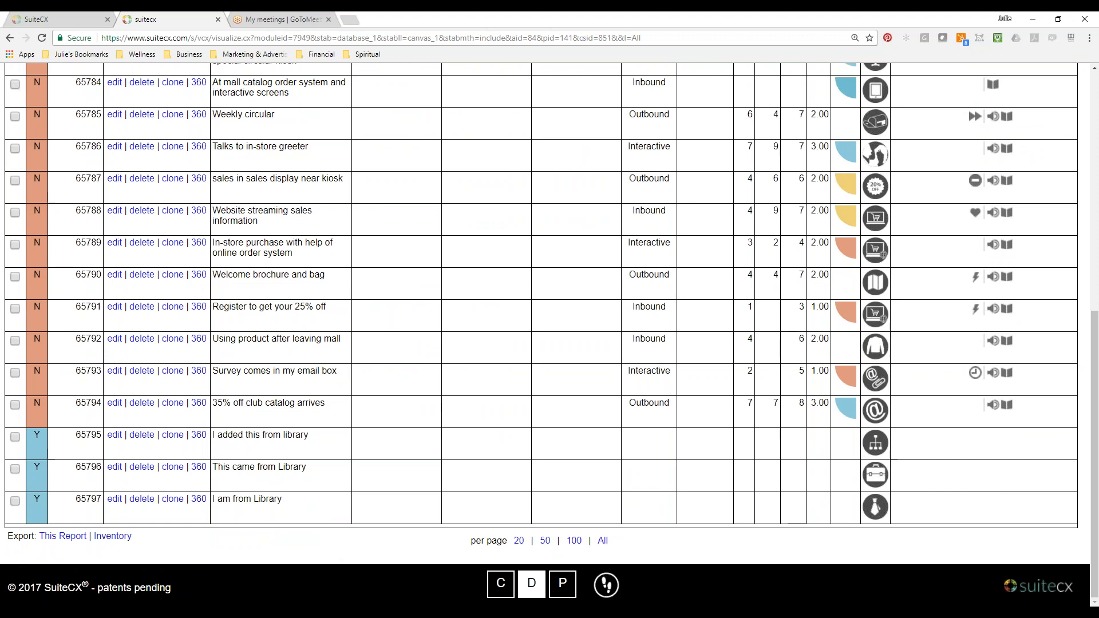
scroll(315, 524, "up", 7)
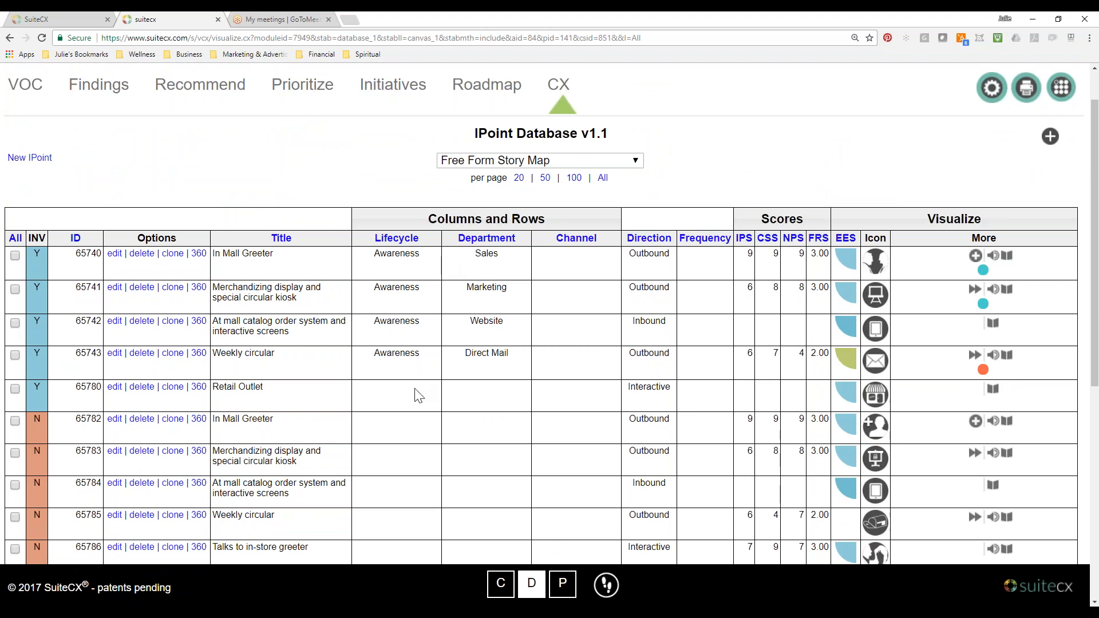
scroll(397, 408, "down", 4)
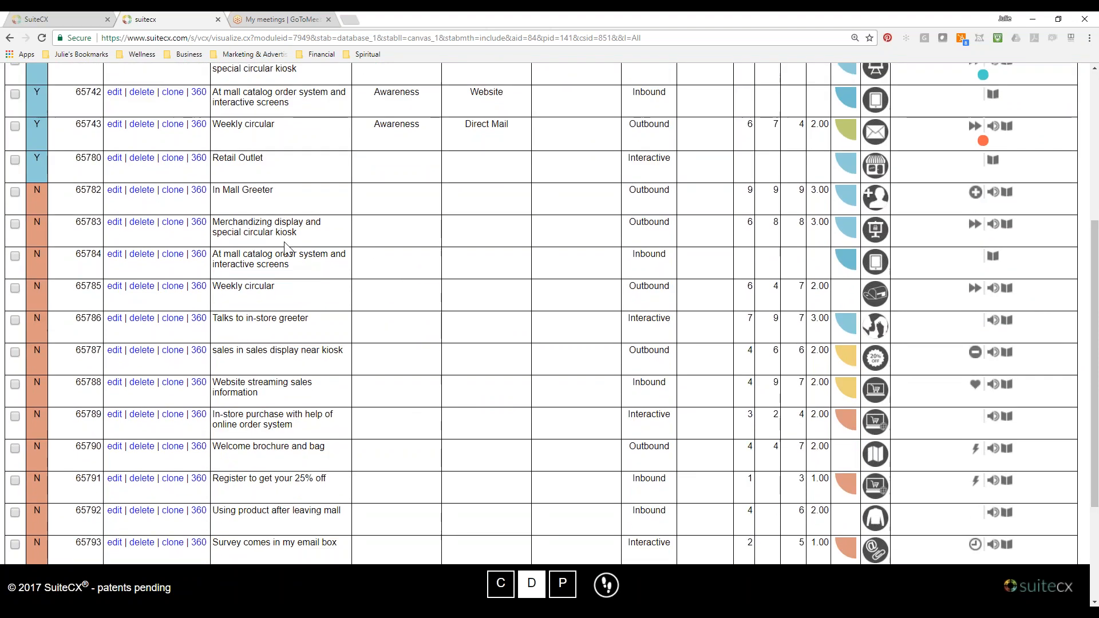
scroll(428, 257, "down", 2)
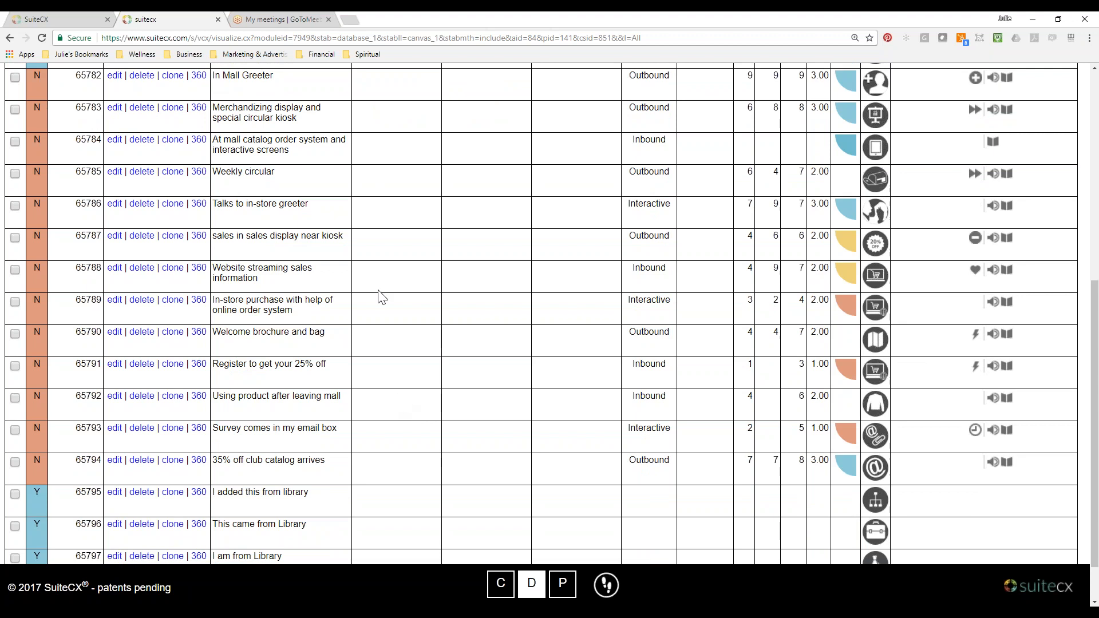
scroll(479, 349, "up", 7)
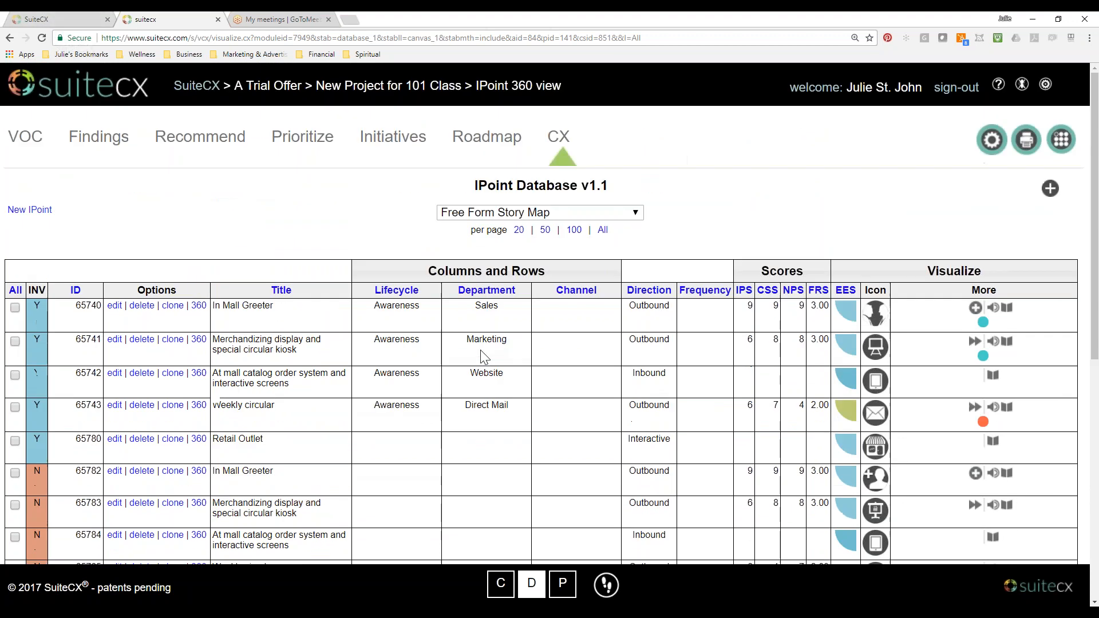
Open the Free Form Story Map from the Map Selector and look at the CSV options for uploading IPoints, leaving them unchanged.
left_click(576, 143)
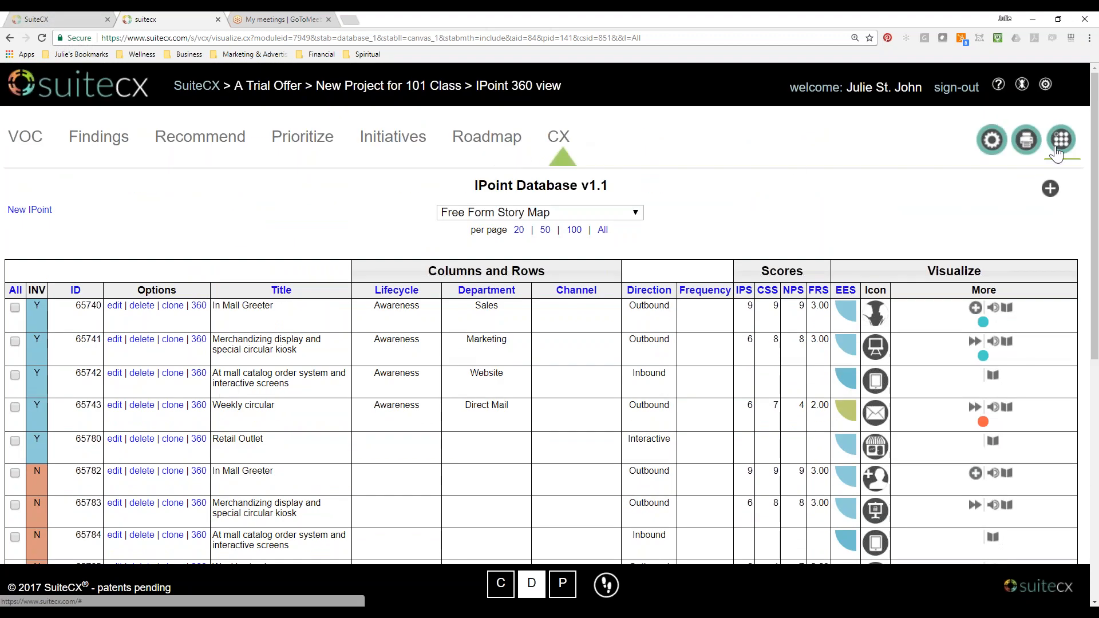
scroll(183, 493, "down", 3)
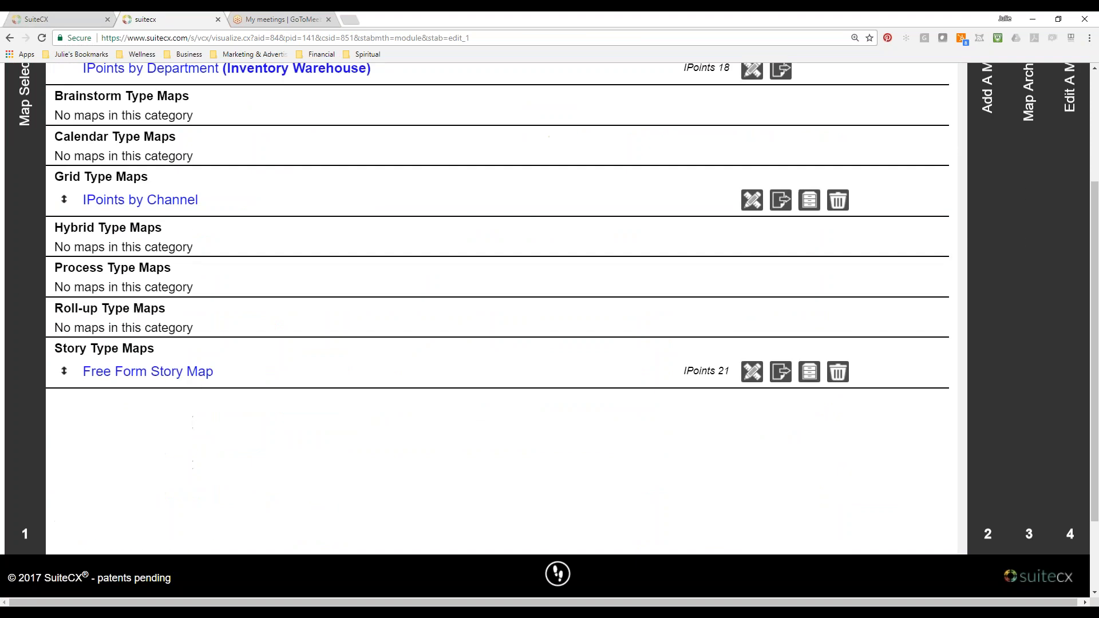
left_click(181, 377)
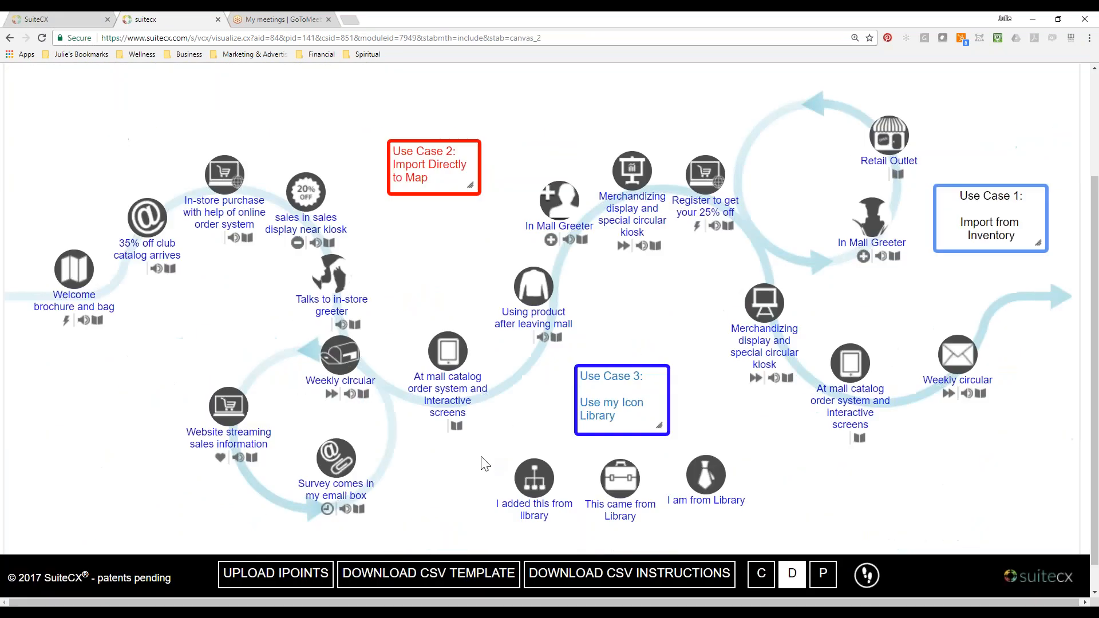
left_click(312, 580)
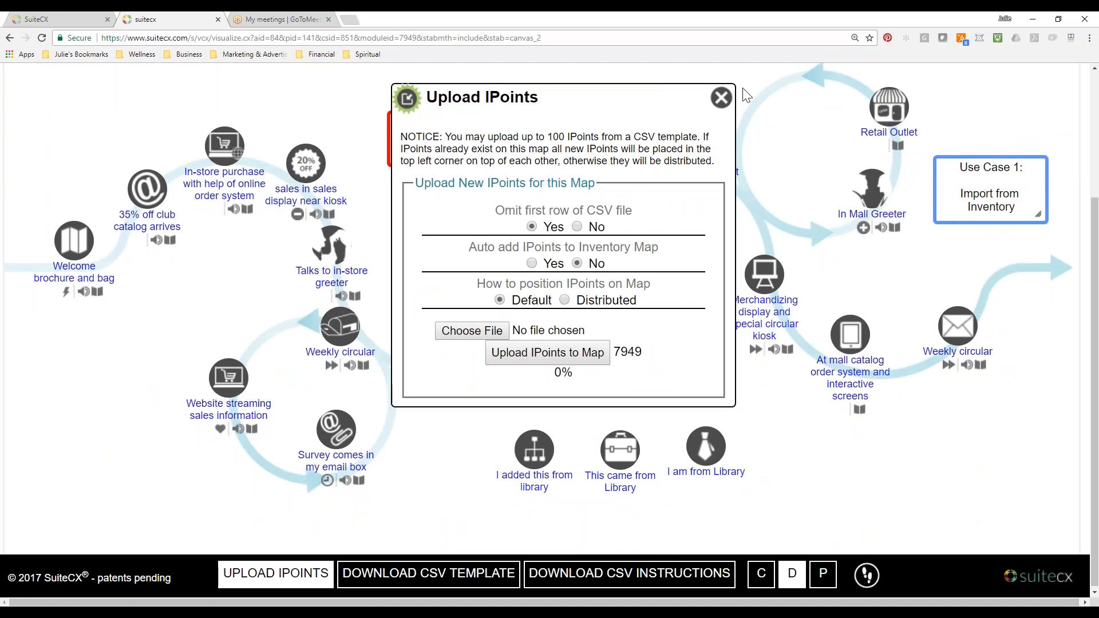
left_click(722, 99)
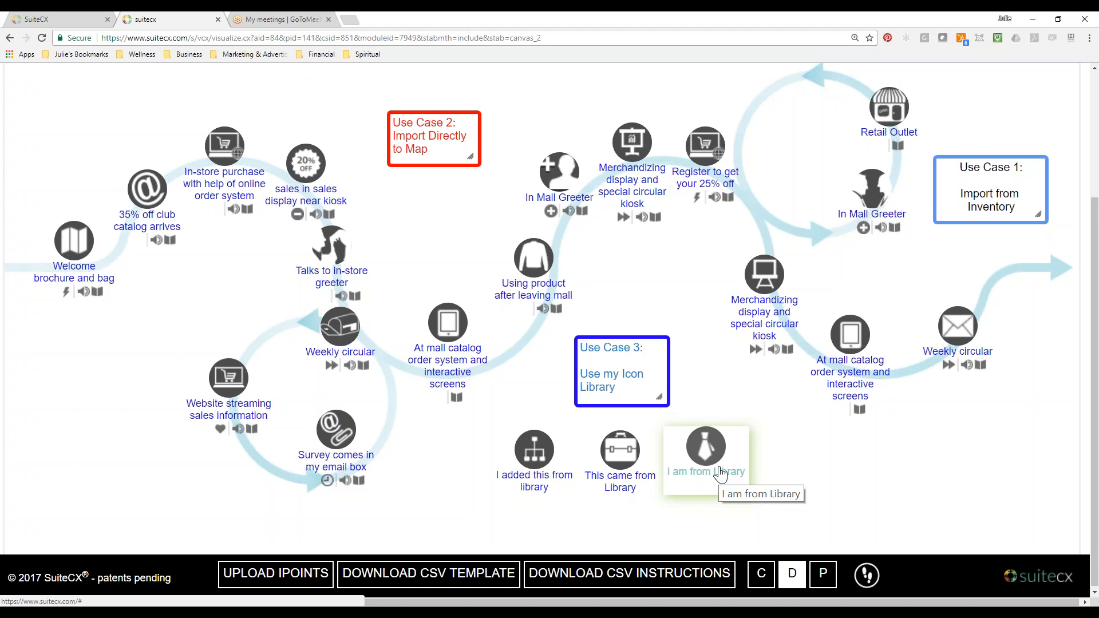
Open the IPoint database from the story map's data and statistics, and look through its listed IPoints and inventory flags.
scroll(643, 380, "up", 3)
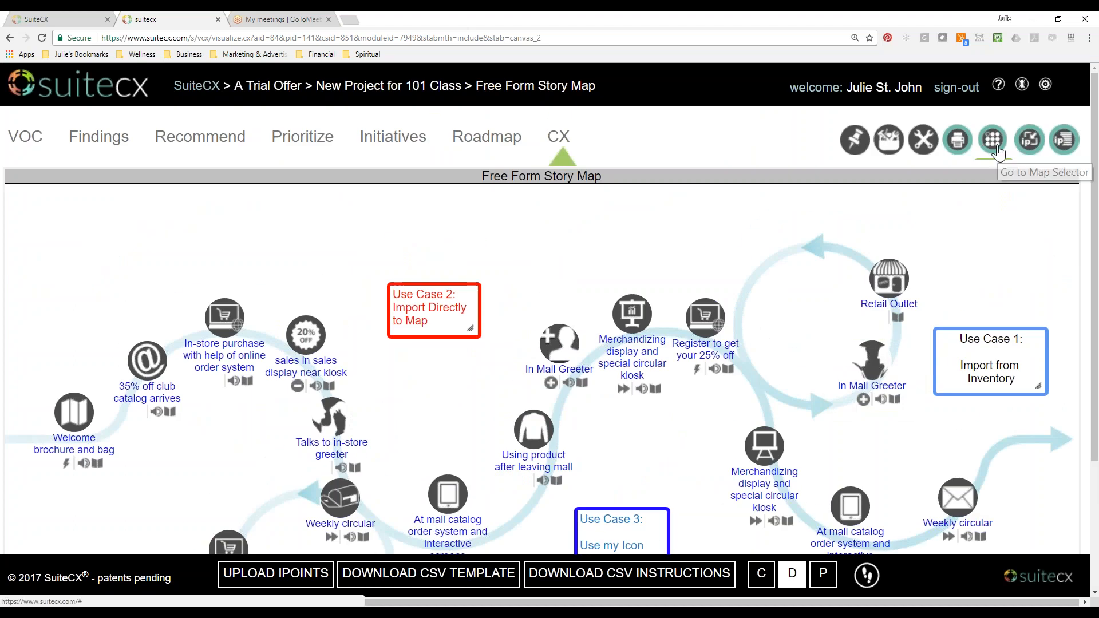
left_click(1065, 140)
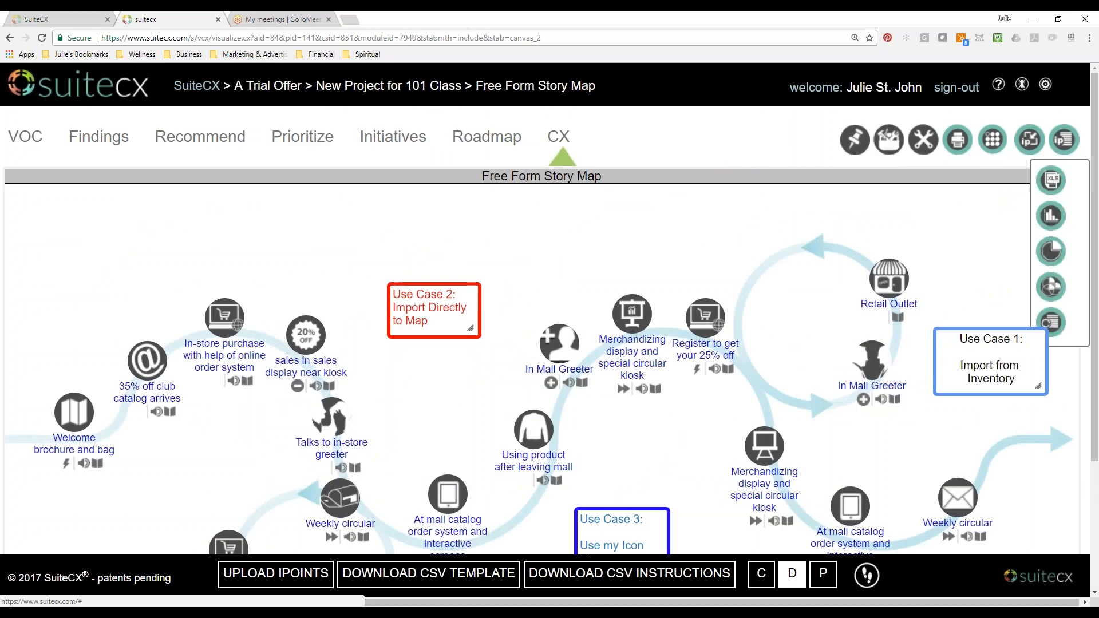
left_click(1051, 324)
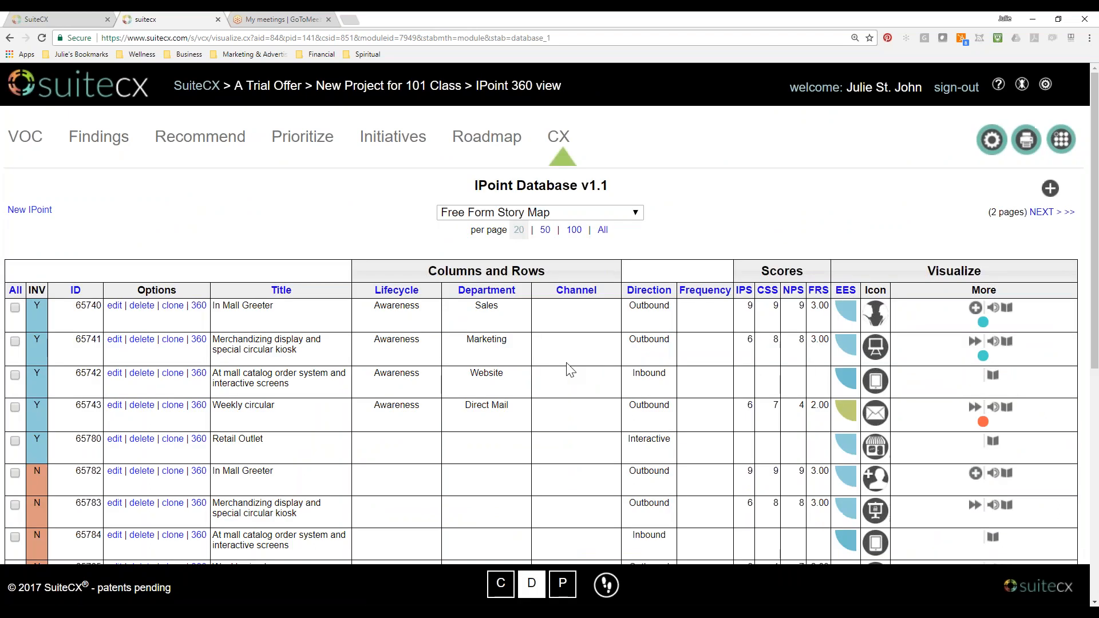
scroll(569, 370, "down", 1)
scroll(301, 353, "down", 6)
scroll(541, 314, "down", 1)
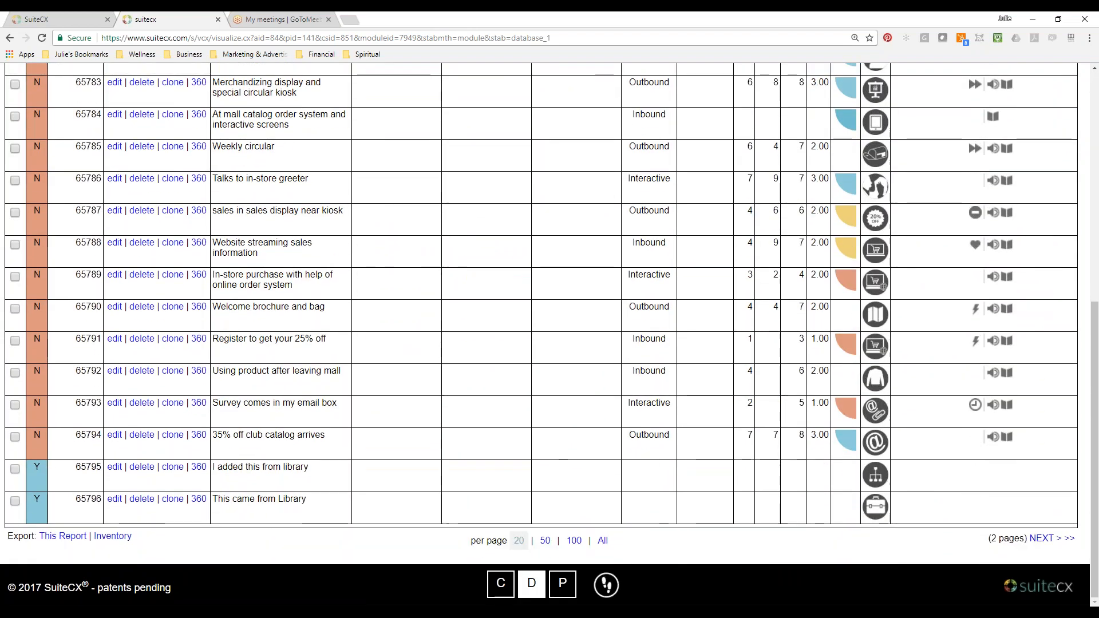
scroll(541, 314, "up", 7)
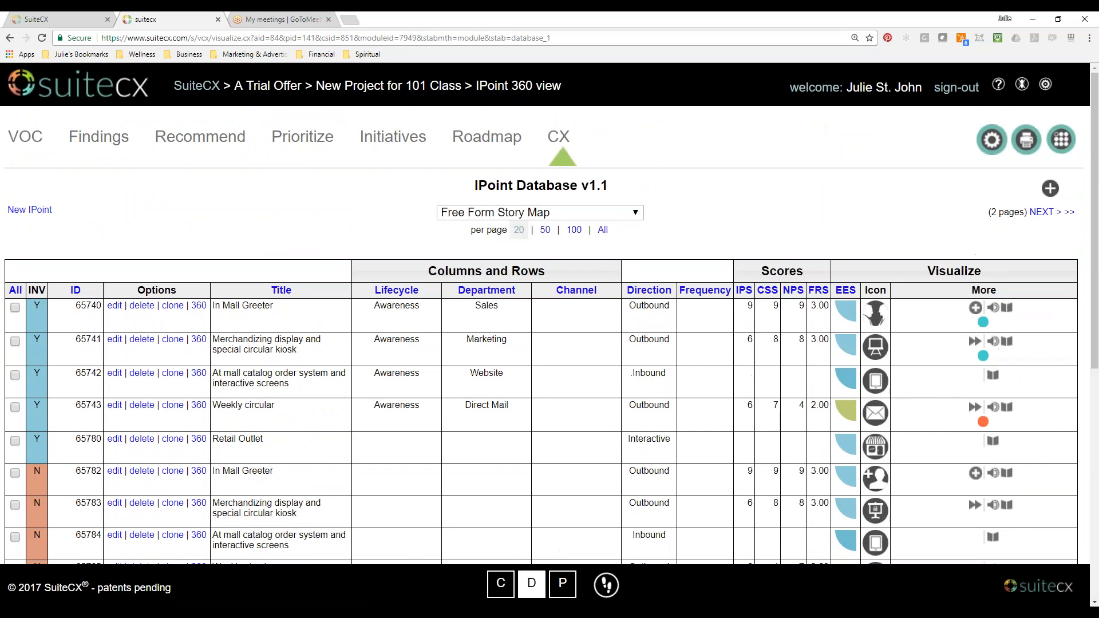
Return to the Free Form Story Map through the Map Selector and reduce the browser page zoom to 125%.
left_click(1063, 141)
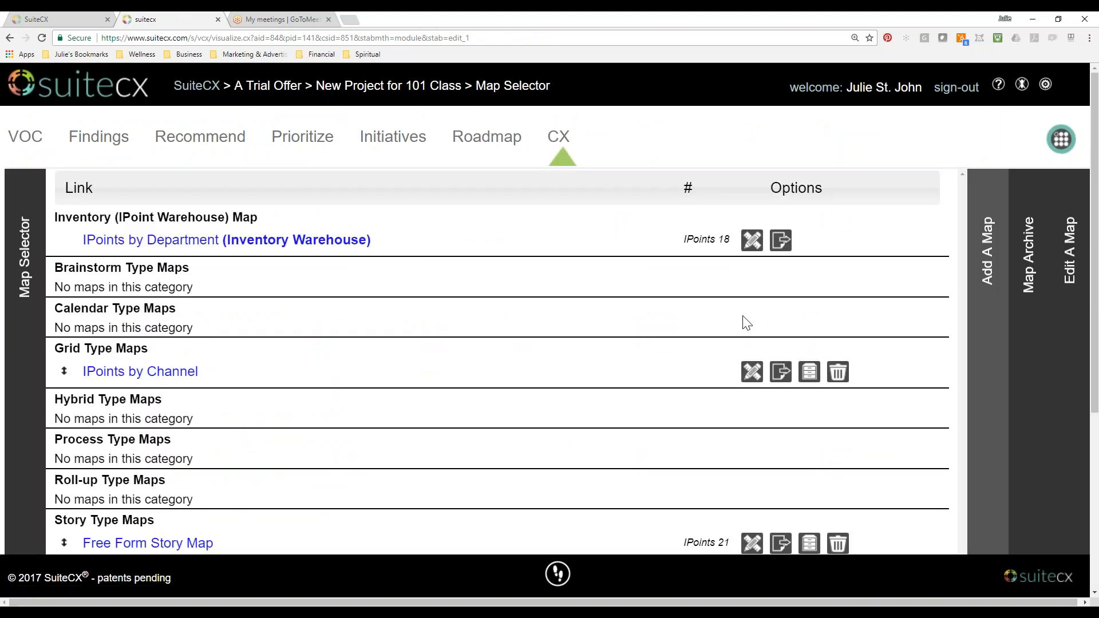
scroll(163, 403, "down", 3)
left_click(180, 377)
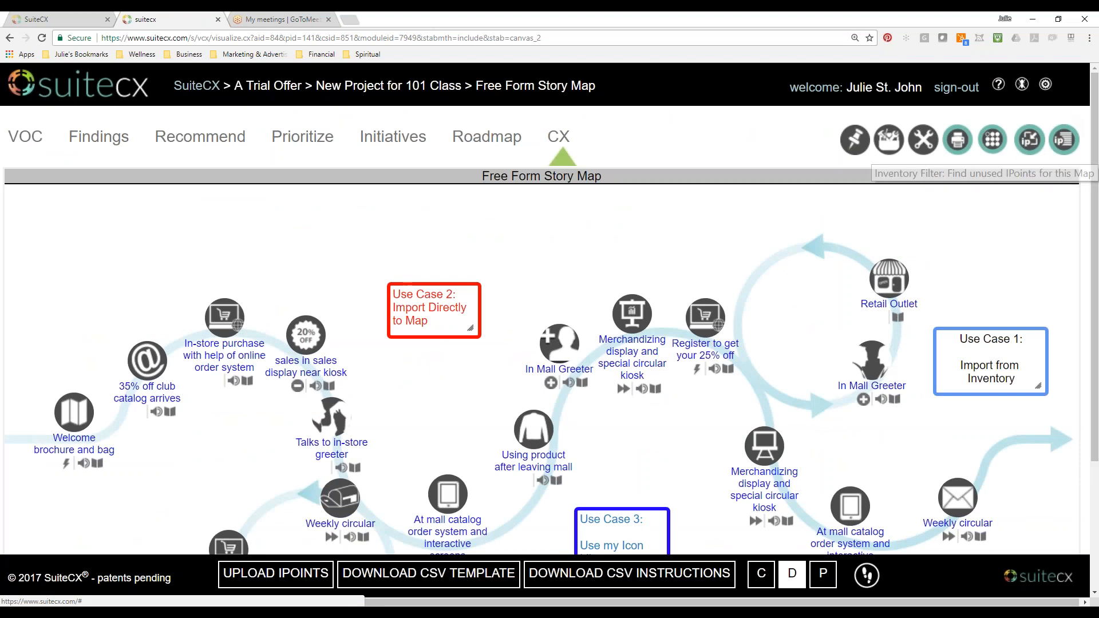
left_click(1090, 38)
left_click(1013, 146)
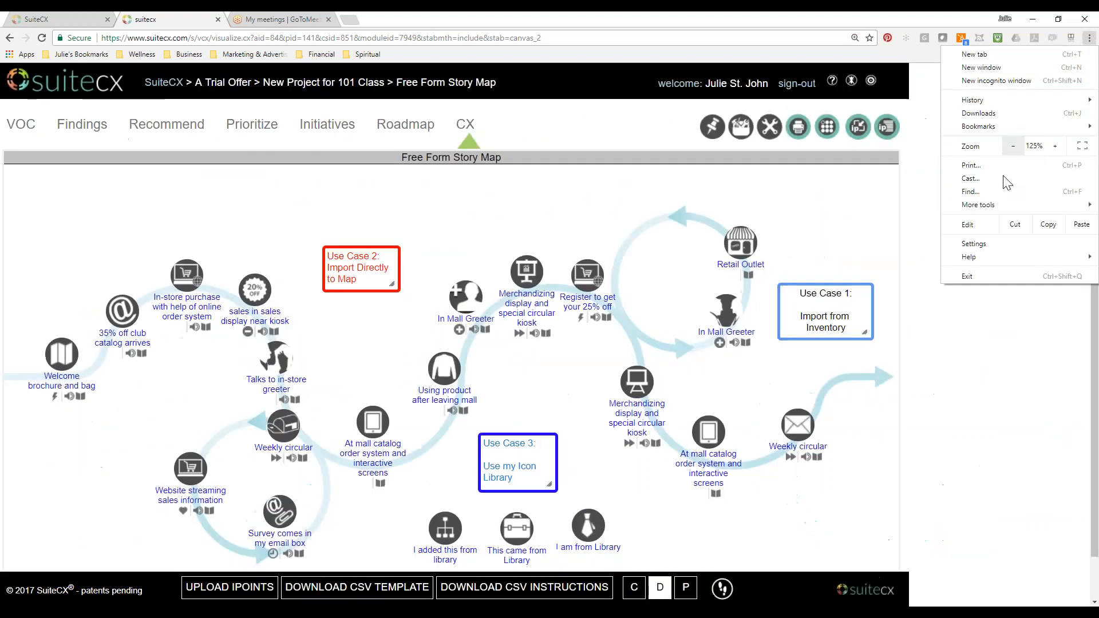
left_click(934, 244)
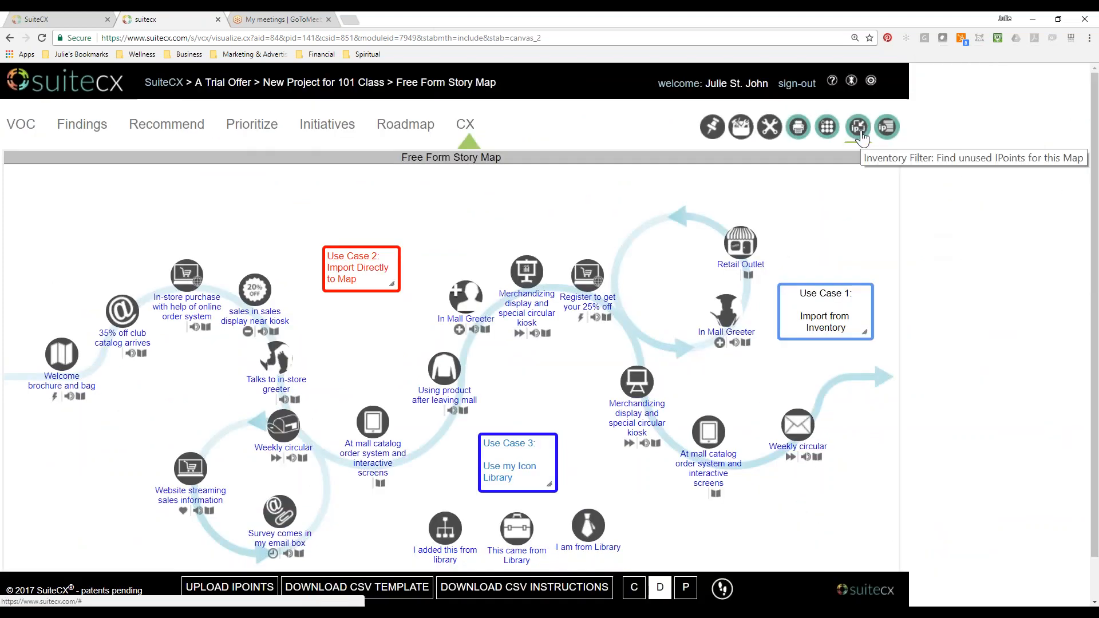
Open the story map's IPoint database tool again and examine the IPoints' titles, inventory flags, directions and scores.
left_click(894, 138)
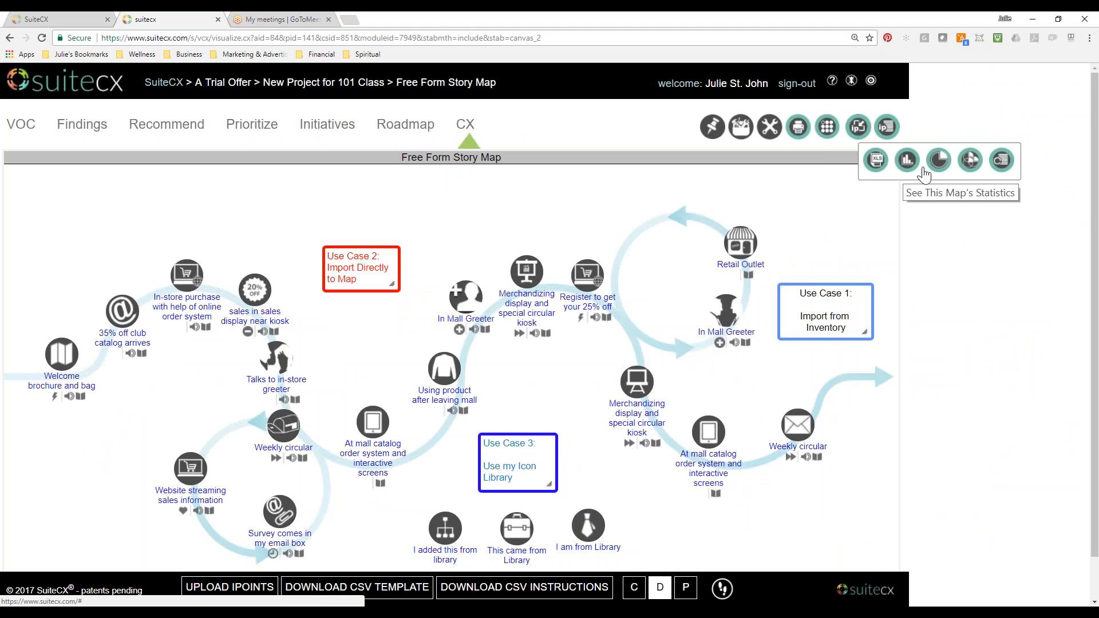
left_click(1003, 171)
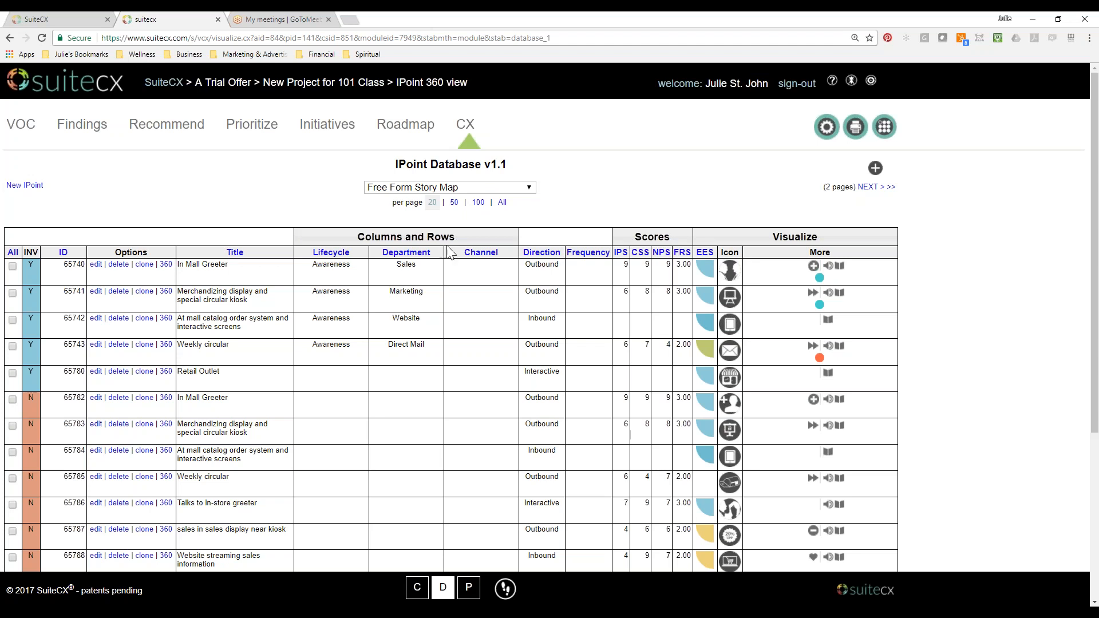
scroll(112, 205, "down", 6)
scroll(143, 270, "up", 6)
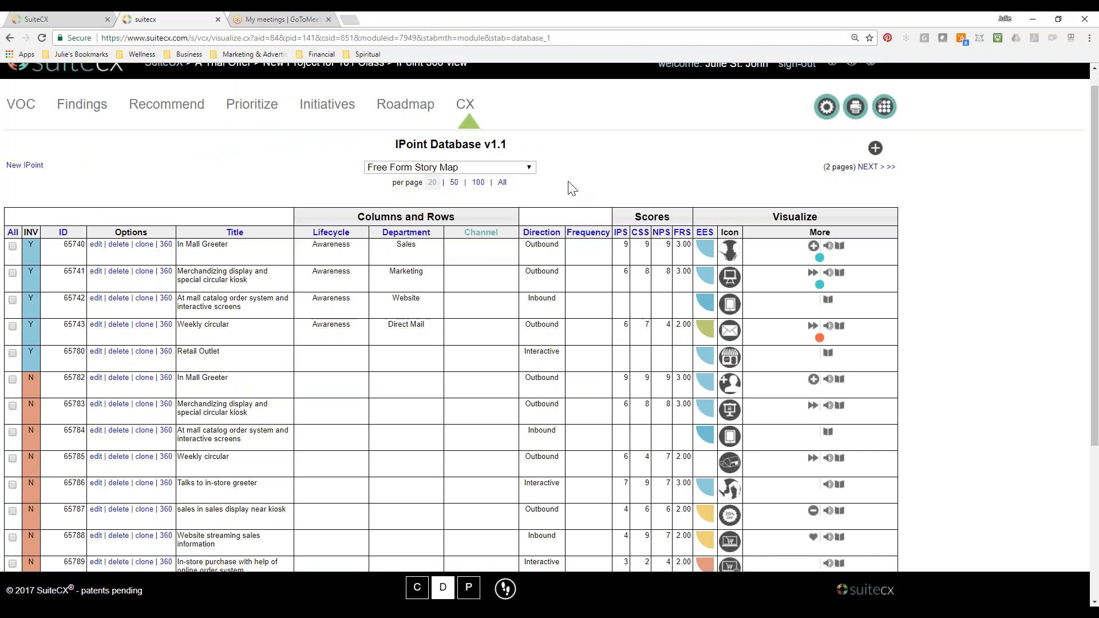
scroll(308, 447, "down", 1)
scroll(308, 451, "down", 3)
scroll(307, 451, "up", 3)
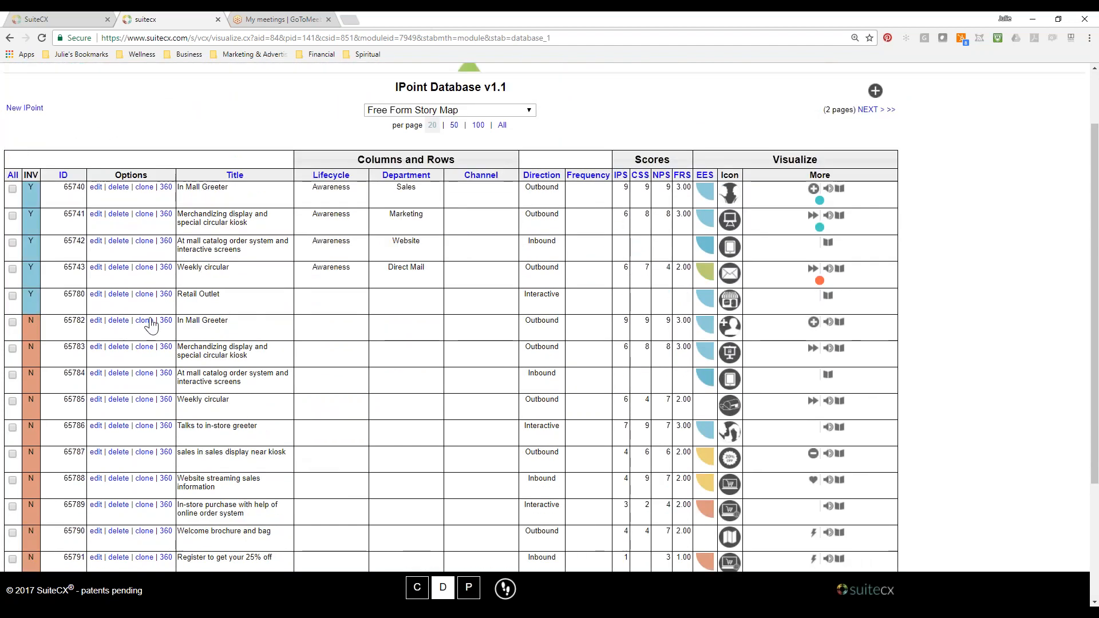
scroll(240, 418, "down", 3)
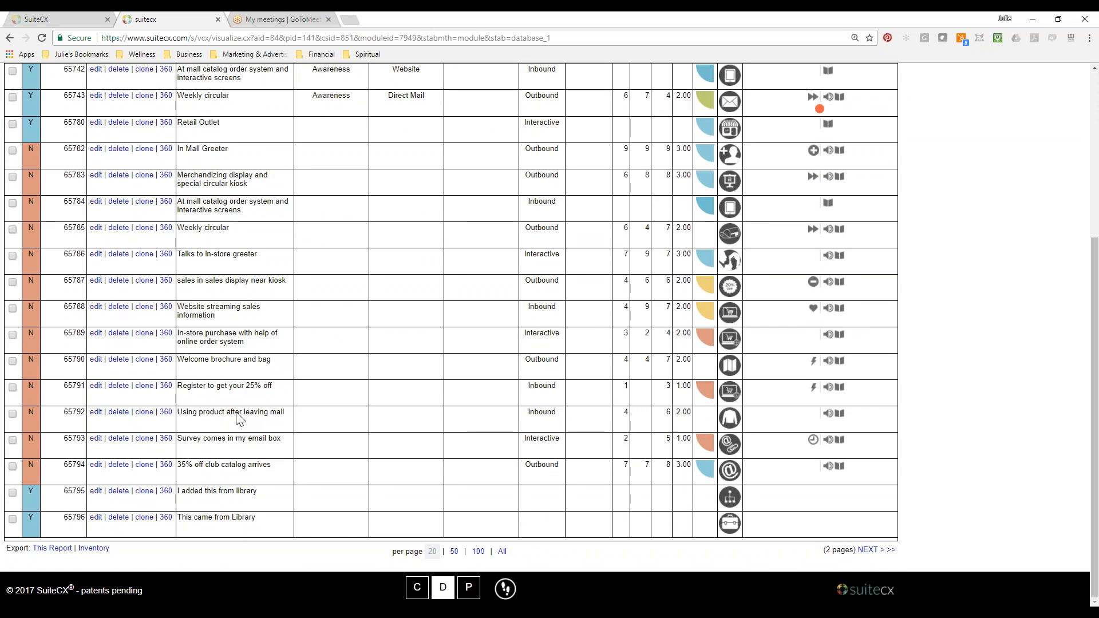
Check the second page of the IPoint list, return to the first page, and view the blank new IPoint form without saving.
left_click(868, 549)
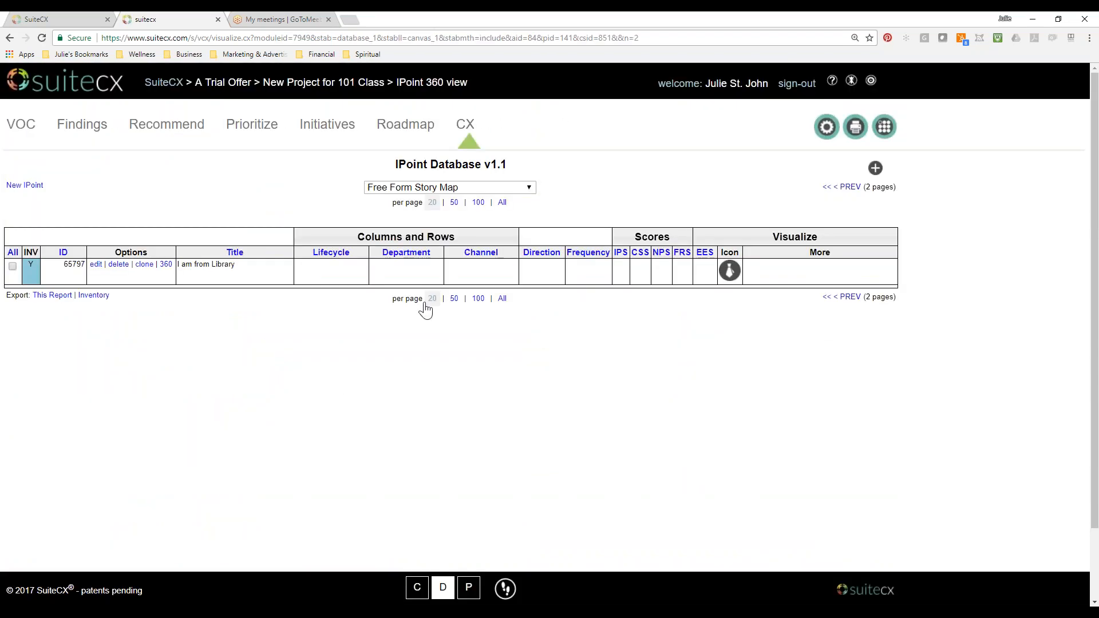
left_click(847, 298)
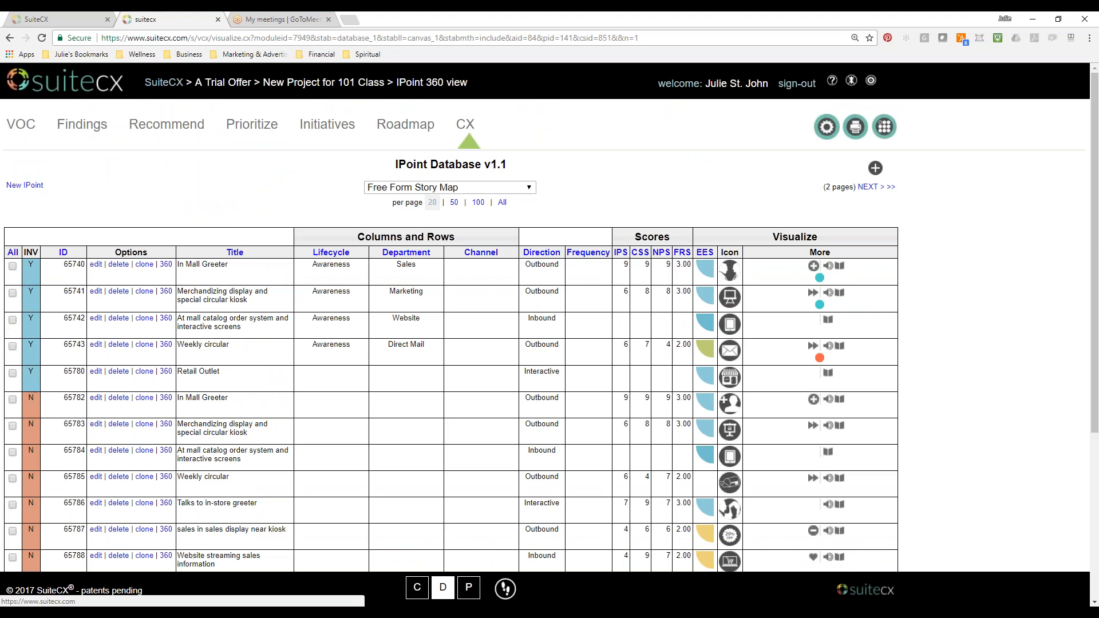
left_click(25, 187)
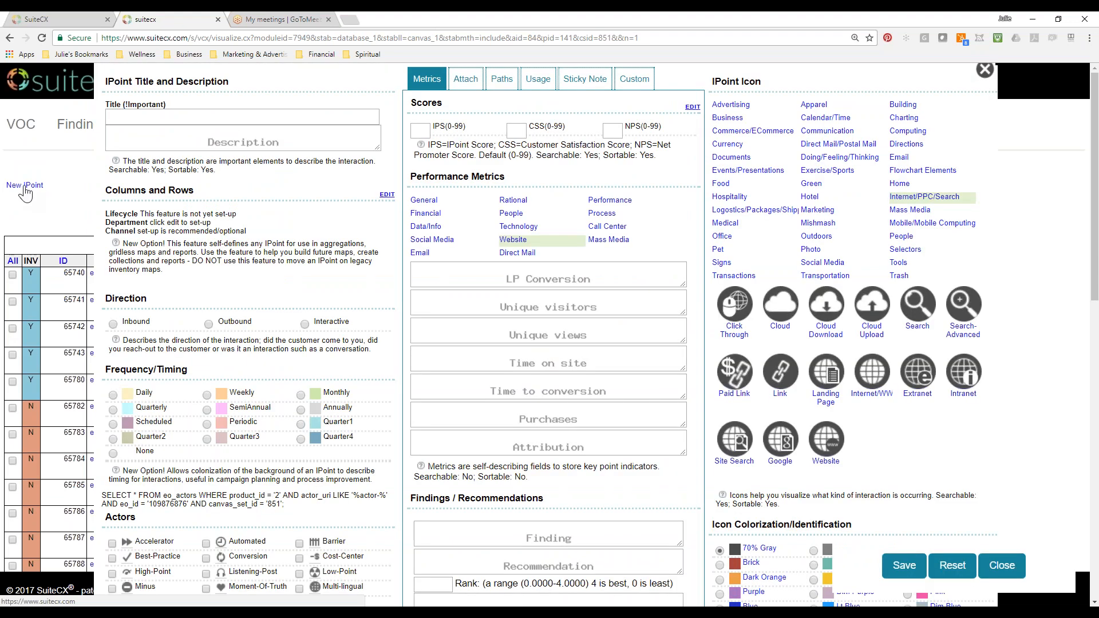
left_click(987, 73)
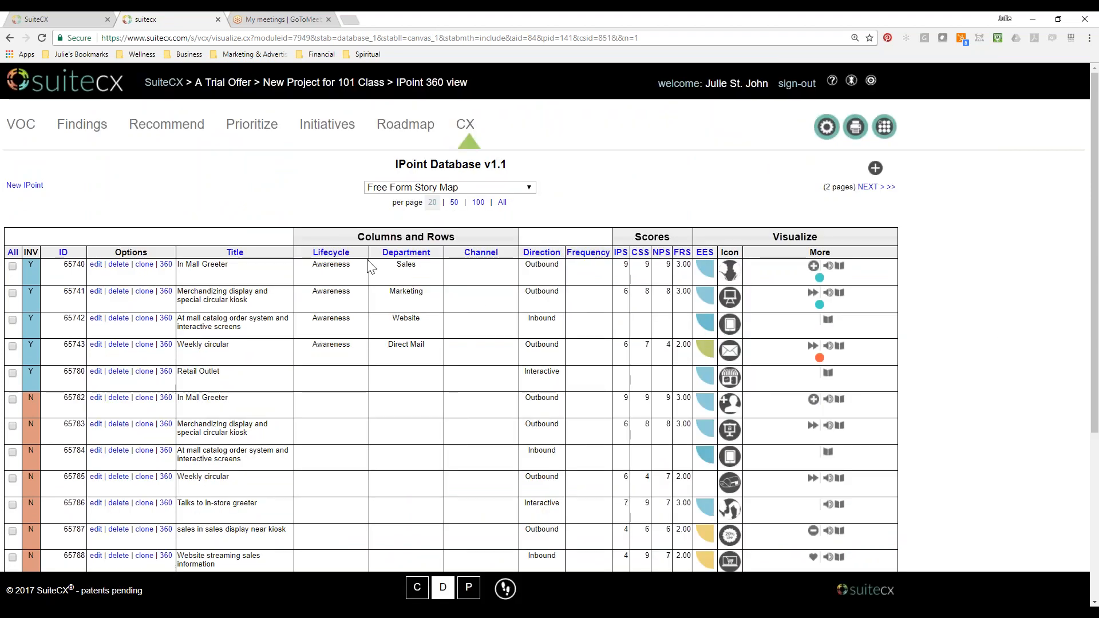
Leave the IPoint database and reopen the Free Form Story Map from the Map Selector.
left_click(471, 132)
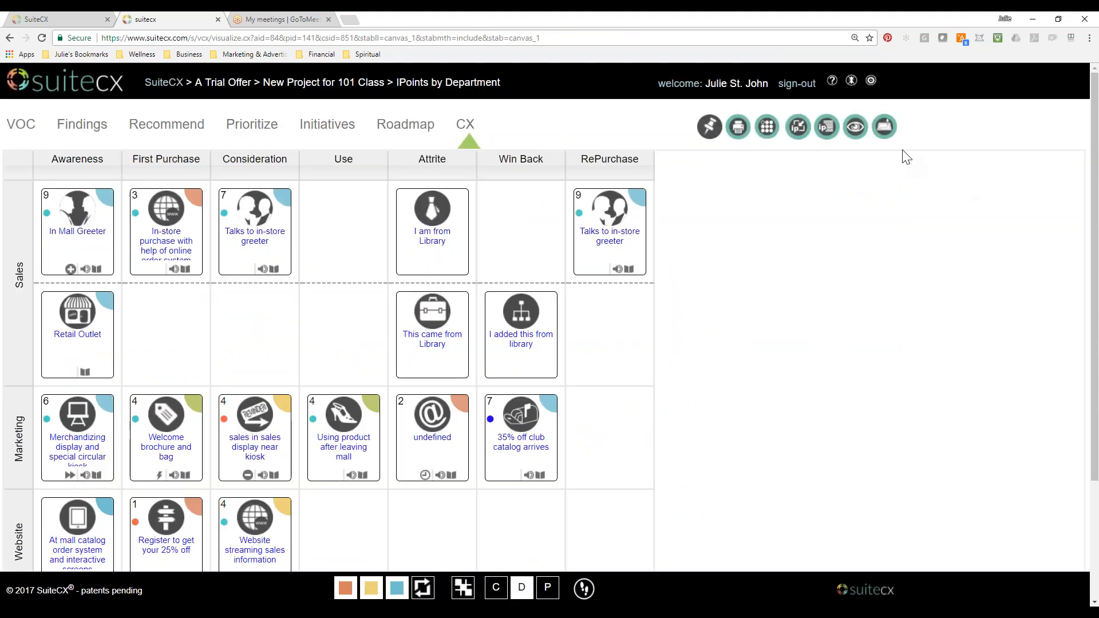
left_click(768, 127)
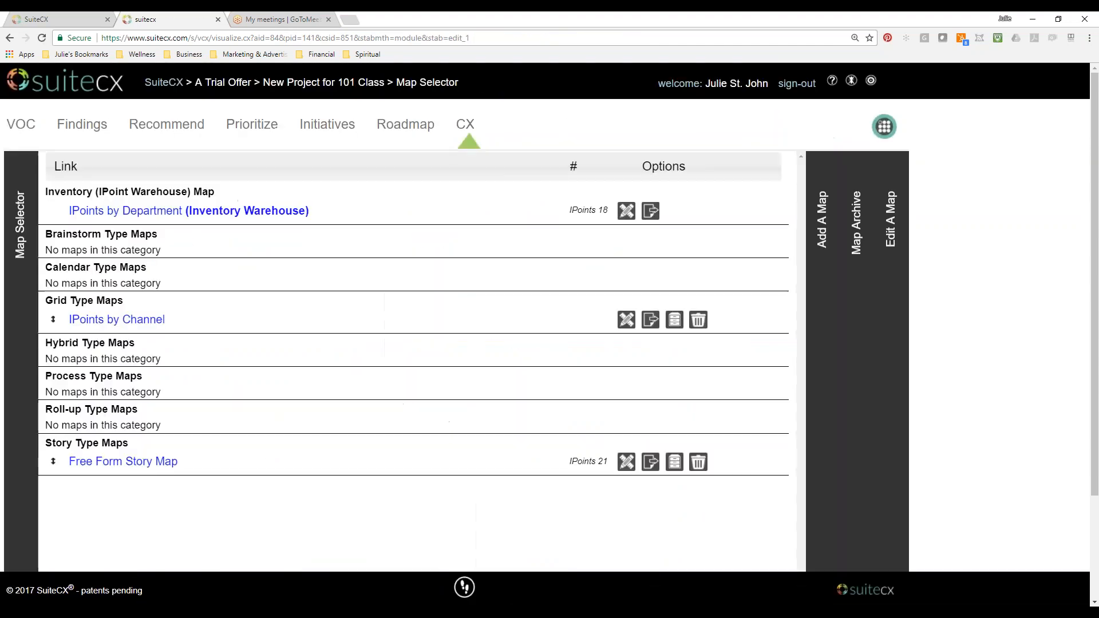
left_click(167, 460)
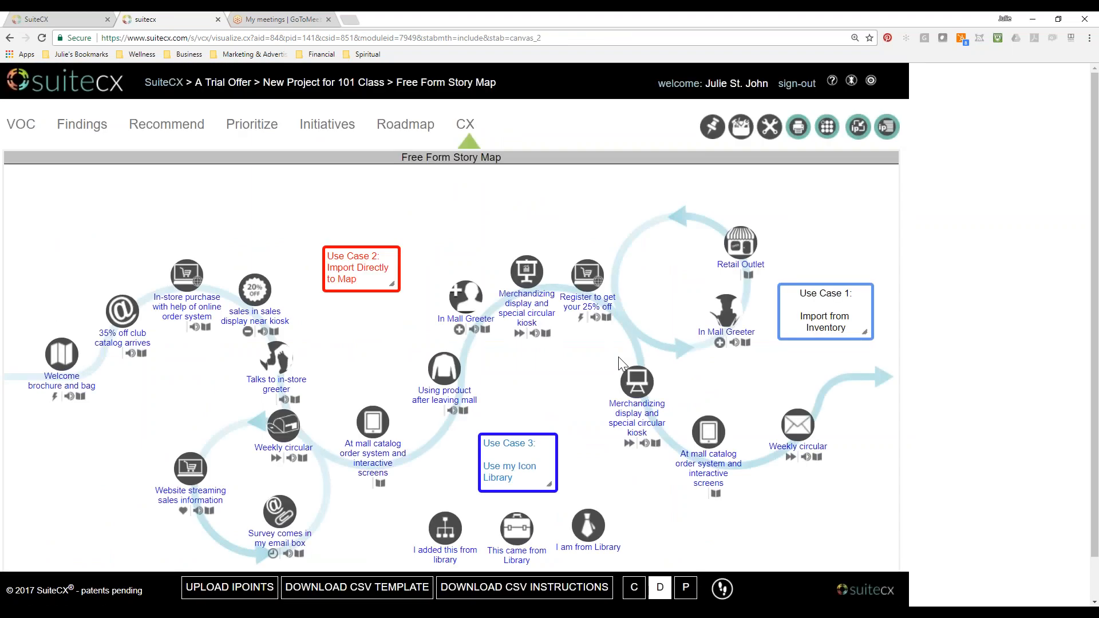
Check the CX 1 lesson's task list in the SuiteCX classroom, and return to the story map to view its whole layout.
left_click(63, 19)
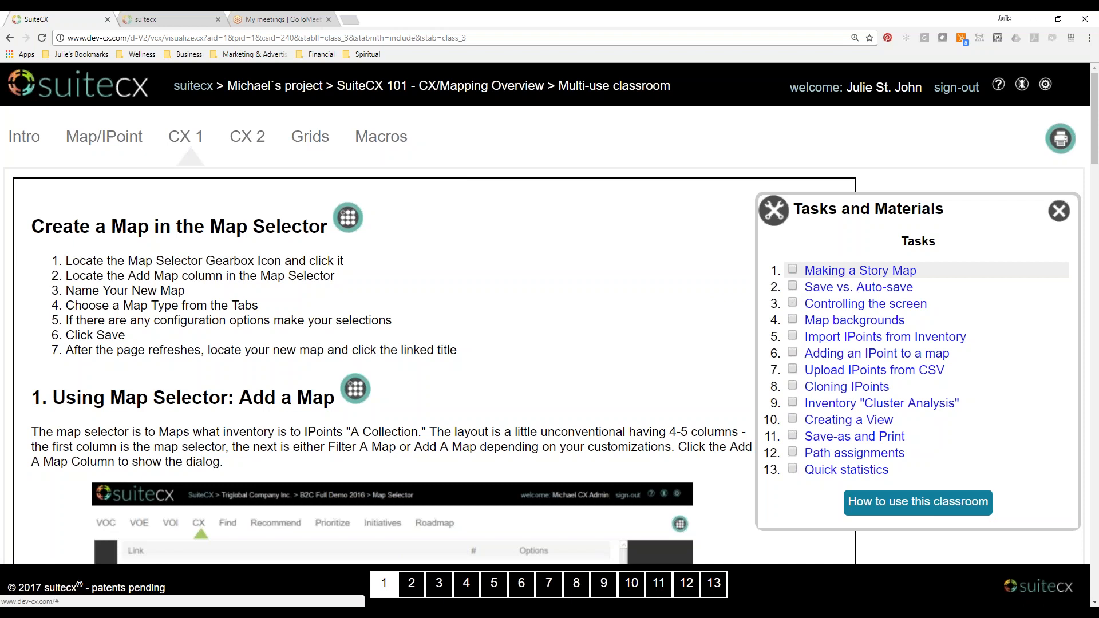
left_click(182, 18)
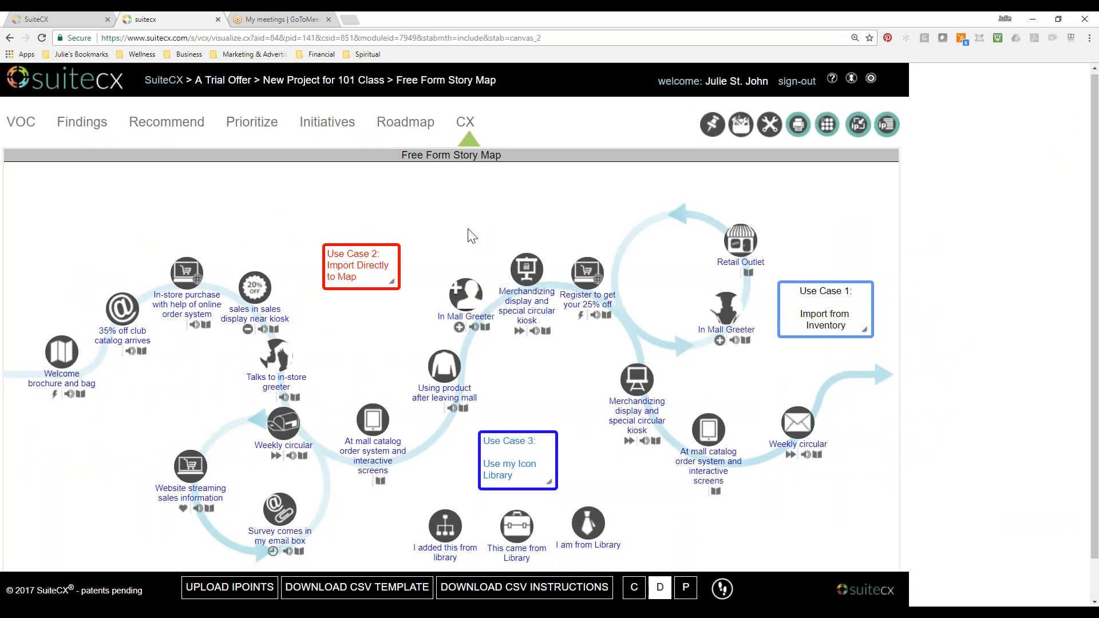
scroll(995, 522, "down", 1)
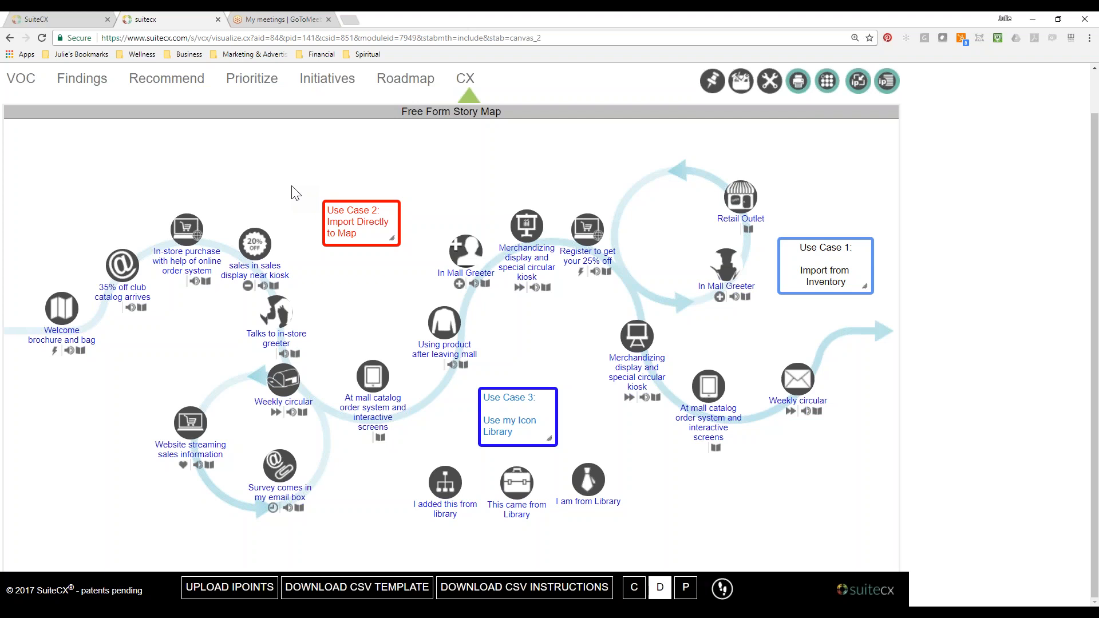
Look through the CX 1 lesson page and its Tasks and Materials list in the classroom, and go back to the Free Form Story Map.
left_click(42, 38)
left_click(92, 19)
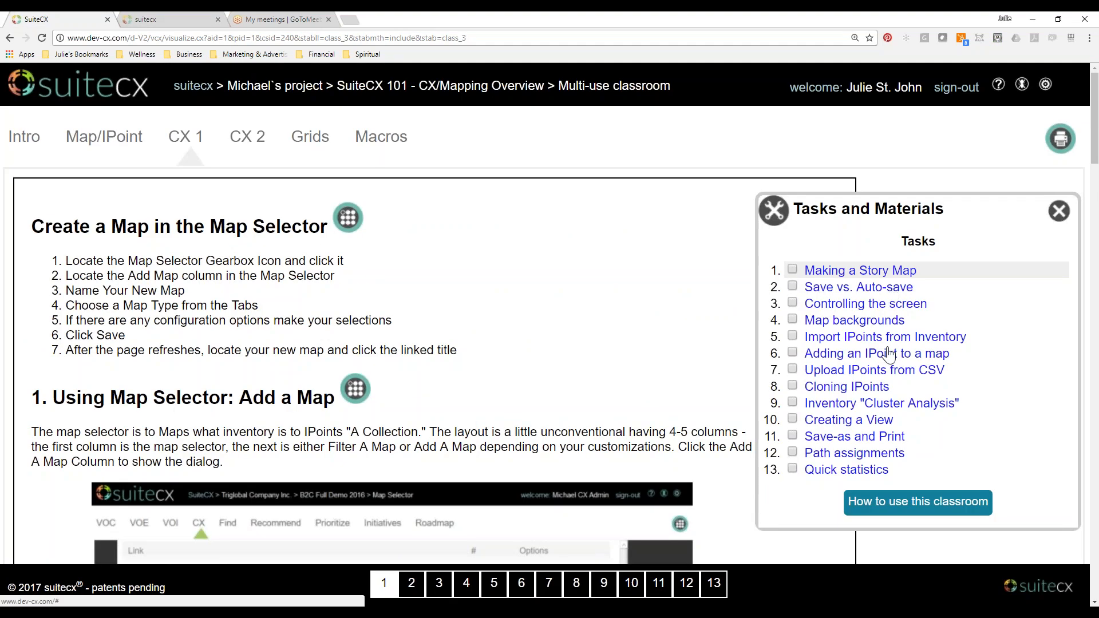
scroll(889, 355, "down", 1)
scroll(889, 355, "down", 1)
scroll(888, 355, "up", 2)
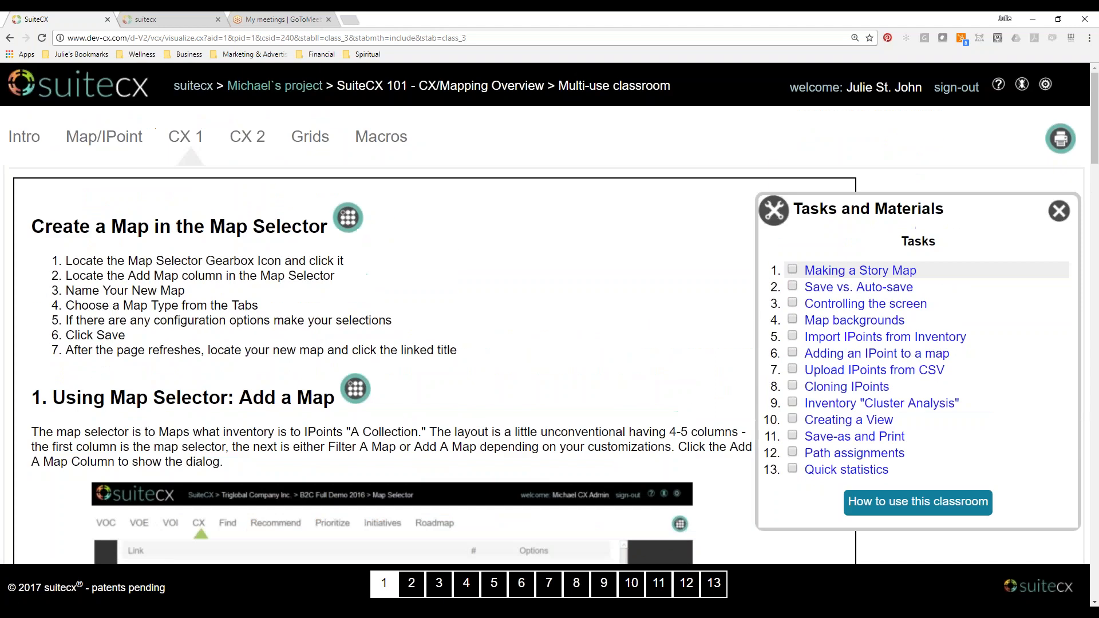
left_click(158, 19)
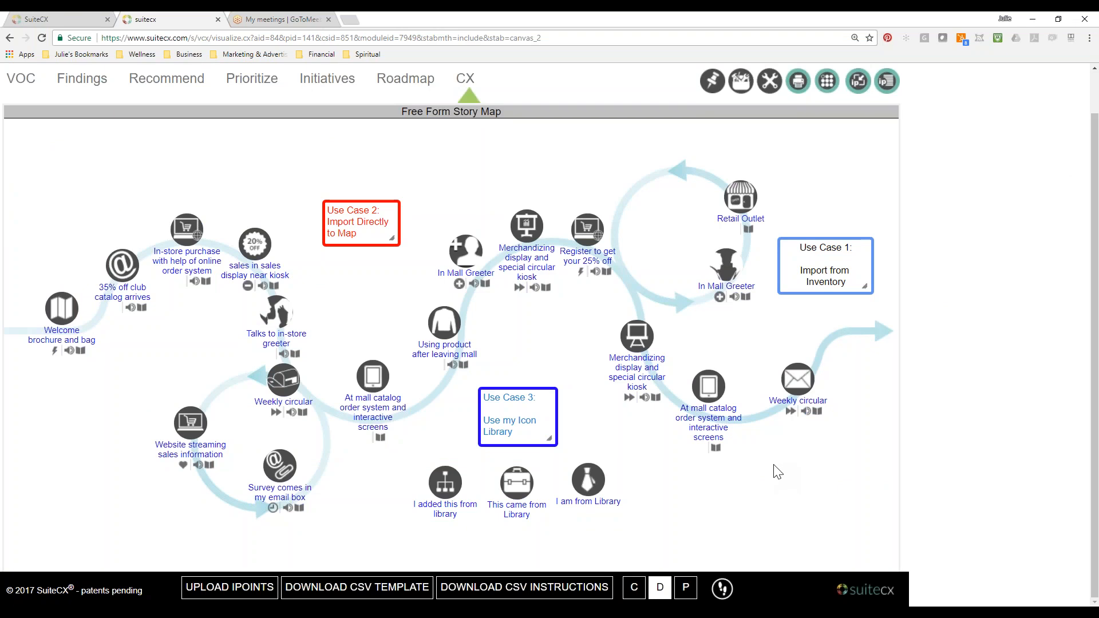
Open the IPoints by Department inventory and examine the basic information sections of the "I am from Library" IPoint, closing its dialog.
left_click(467, 80)
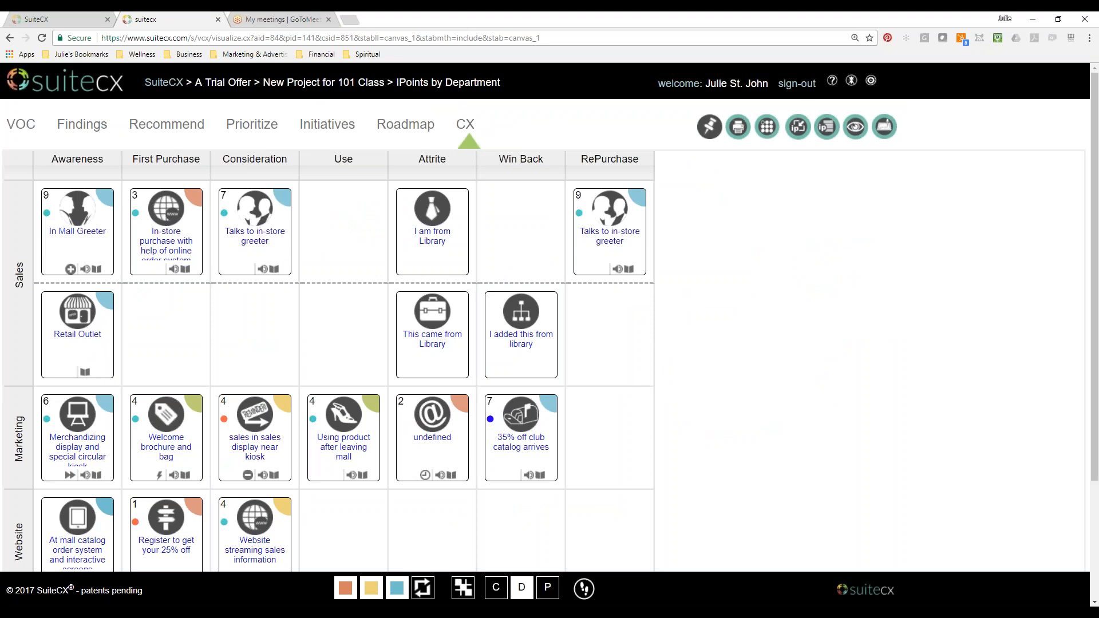
left_click(439, 245)
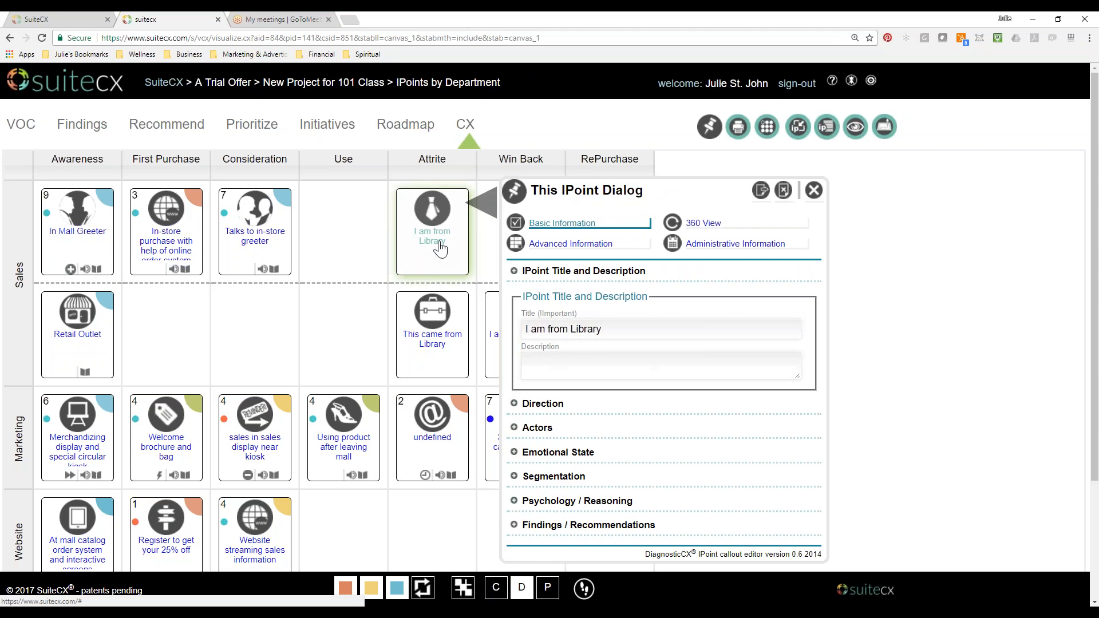
left_click_drag(705, 201, 682, 110)
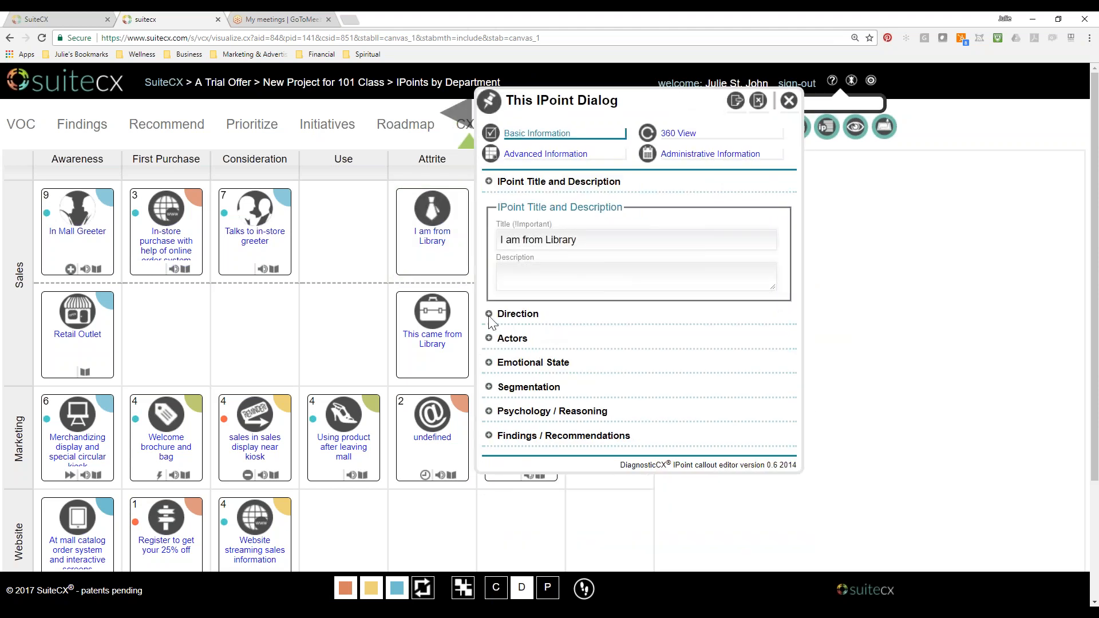
left_click(489, 435)
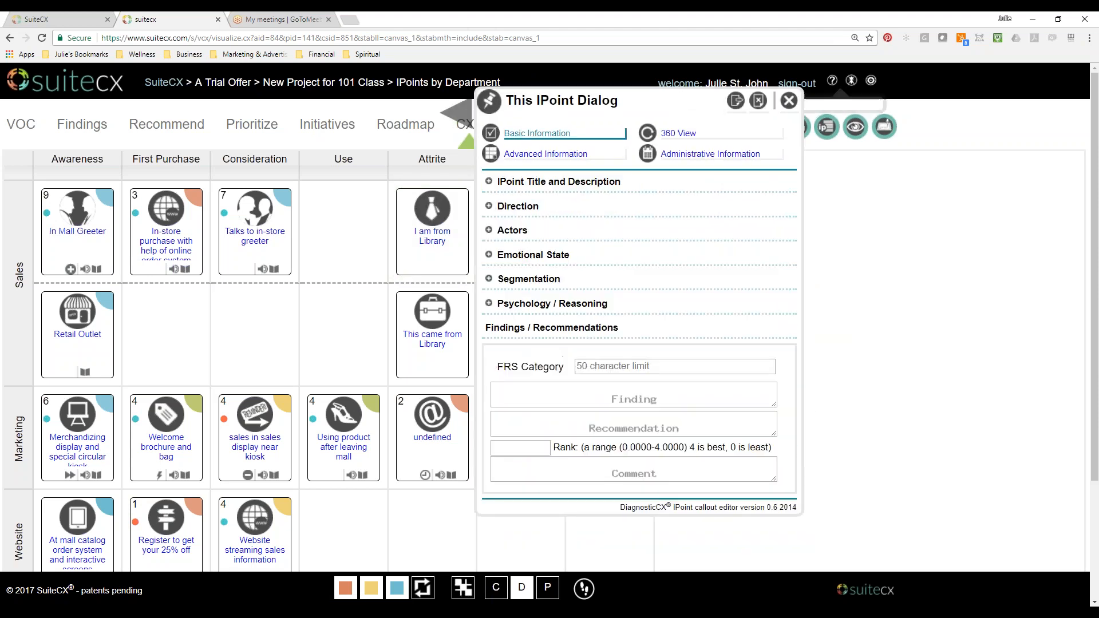
left_click(492, 305)
left_click(492, 281)
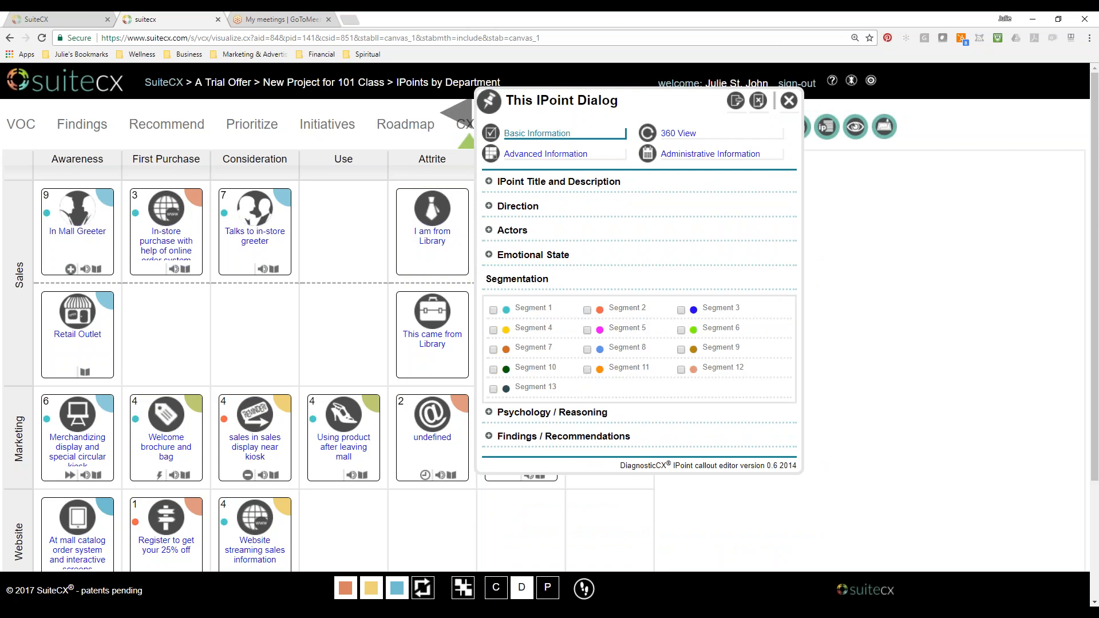
left_click(492, 257)
left_click(492, 230)
left_click(793, 105)
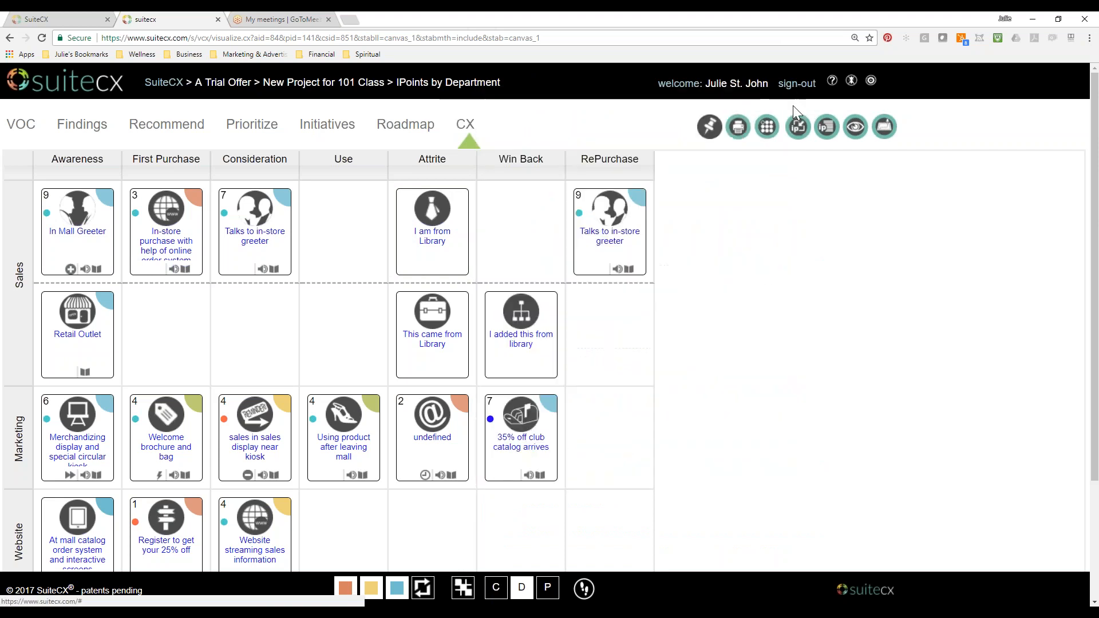
Switch to Collaborate mode and examine the Emotional State, Segmentation and Sticky Color options of the "I am from Library" IPoint.
left_click(496, 588)
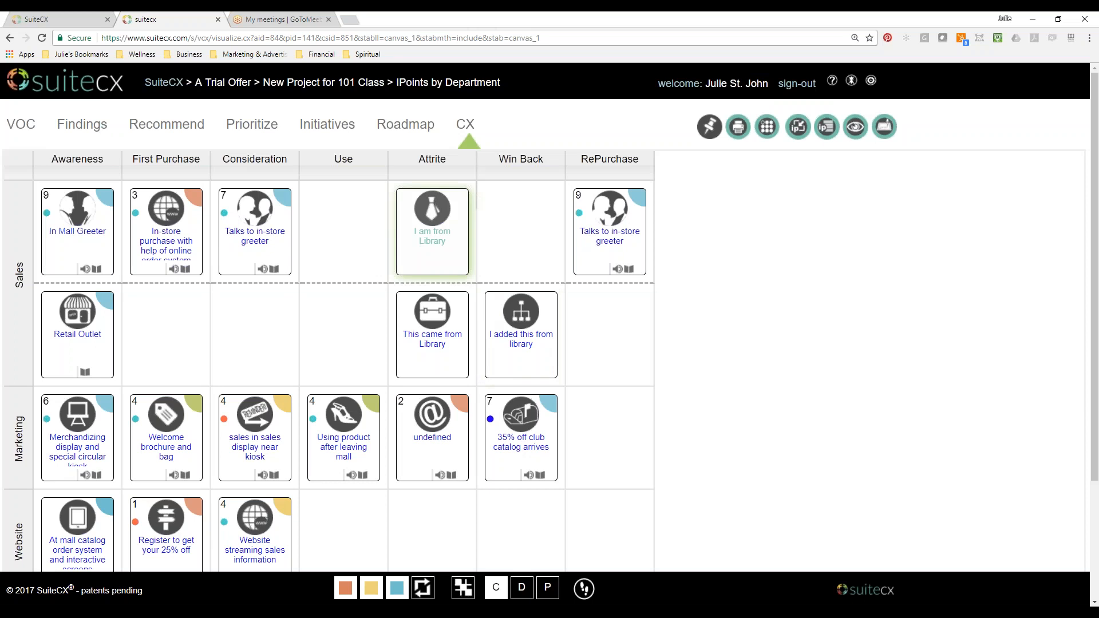
left_click(433, 233)
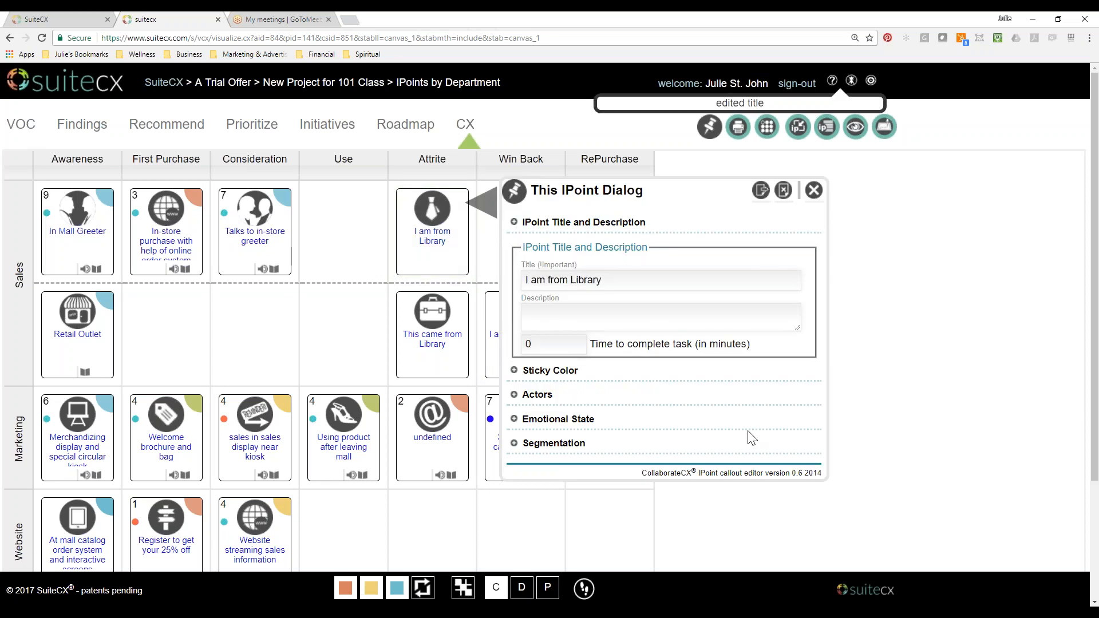
left_click(547, 373)
left_click(513, 314)
left_click(513, 419)
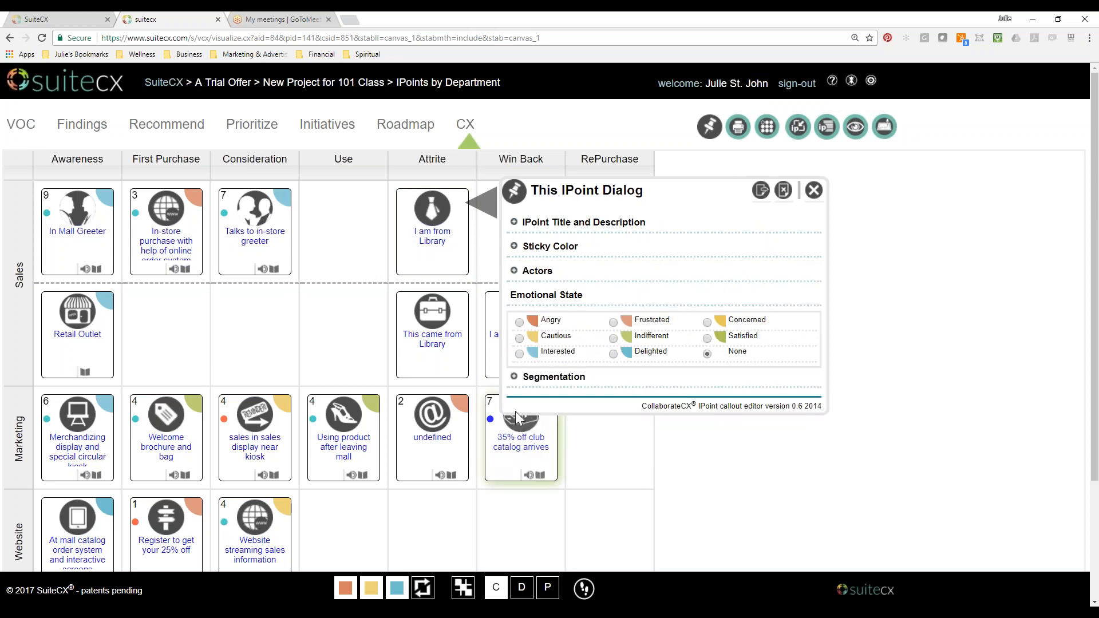
left_click(515, 510)
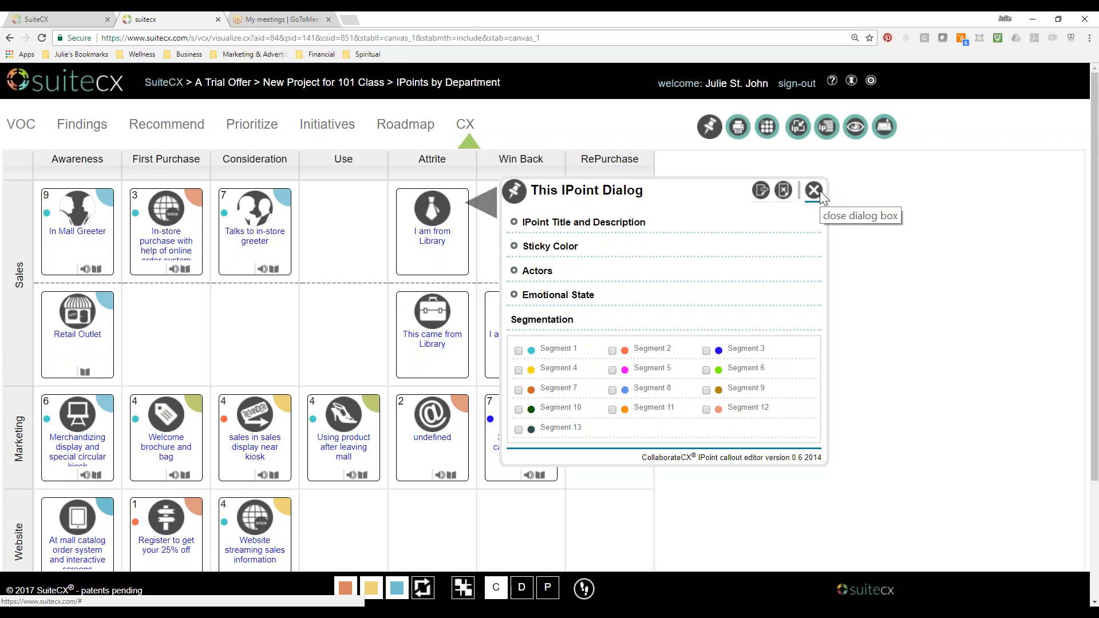
left_click(514, 246)
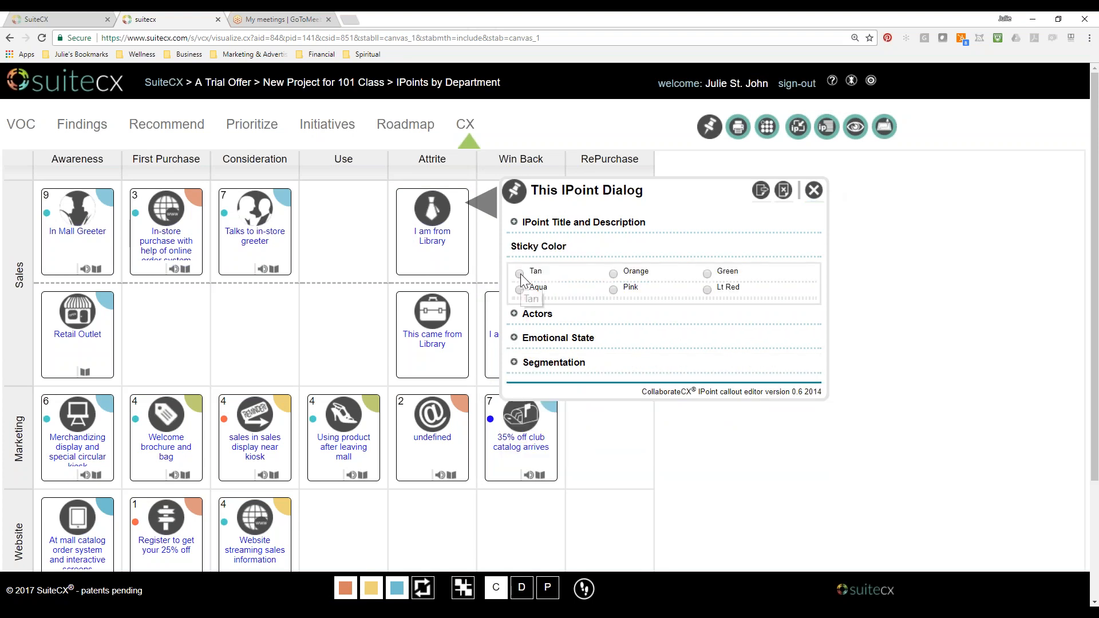
left_click(820, 194)
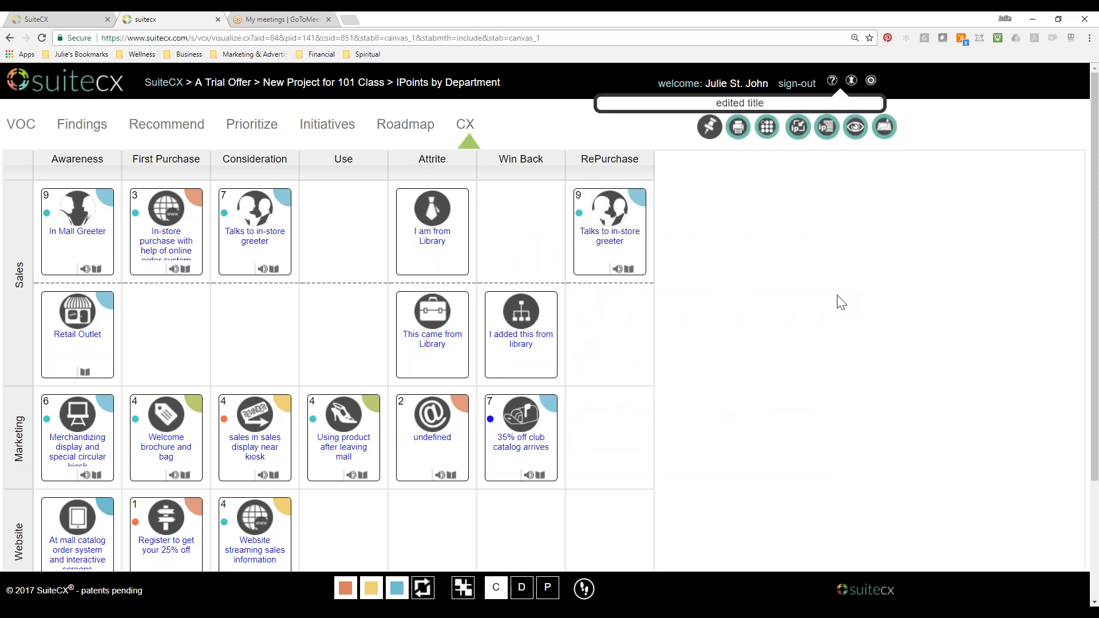
Switch to Precision mode and look through the Campaign Details fields of the "I am from Library" IPoint, from dates to Promotion.
left_click(550, 590)
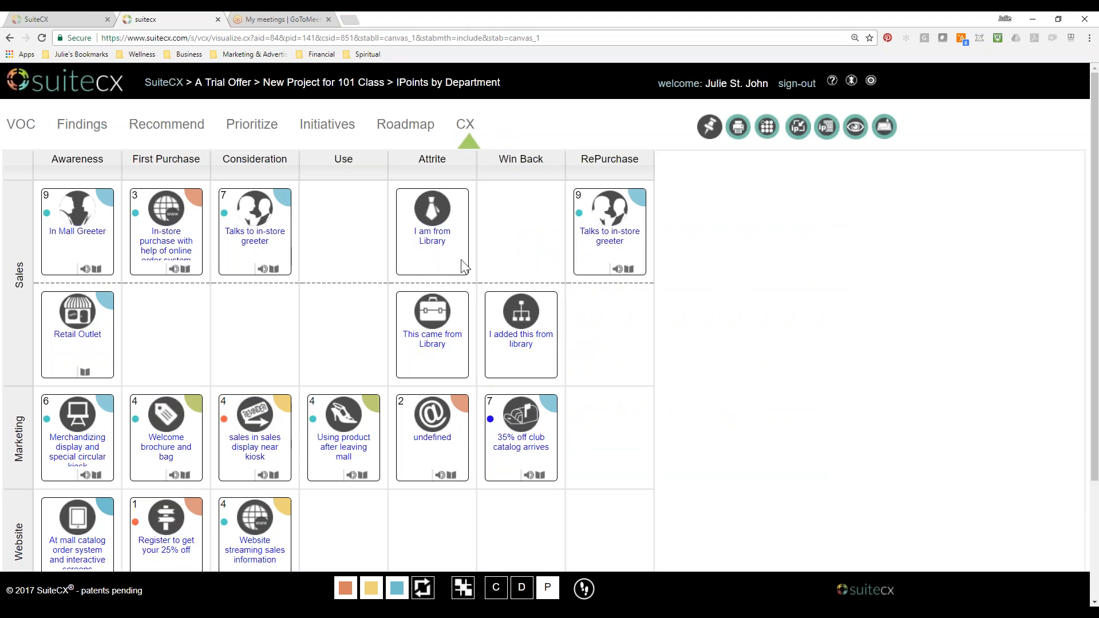
left_click(444, 247)
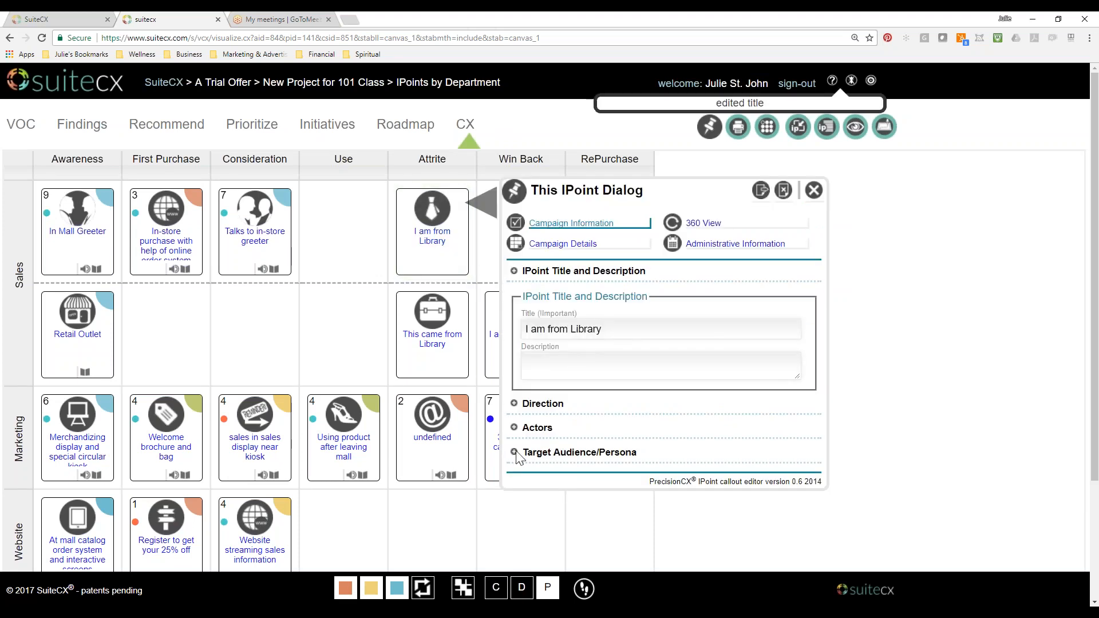
left_click(584, 245)
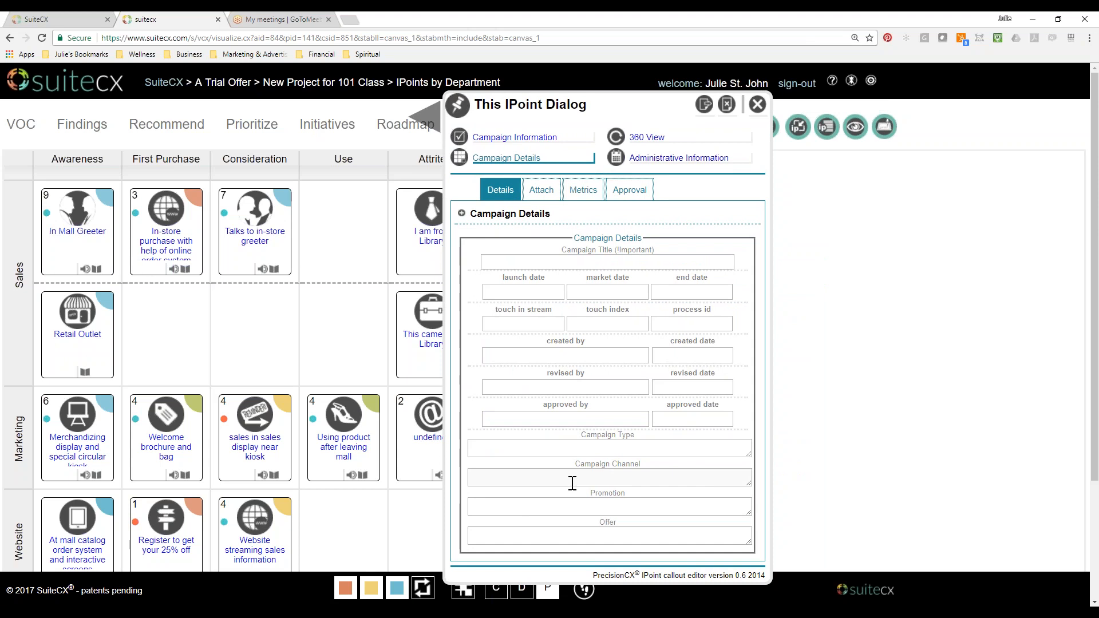
left_click(554, 290)
left_click(625, 292)
left_click(531, 323)
left_click(591, 421)
key("Tab")
key("Tab")
key("Tab")
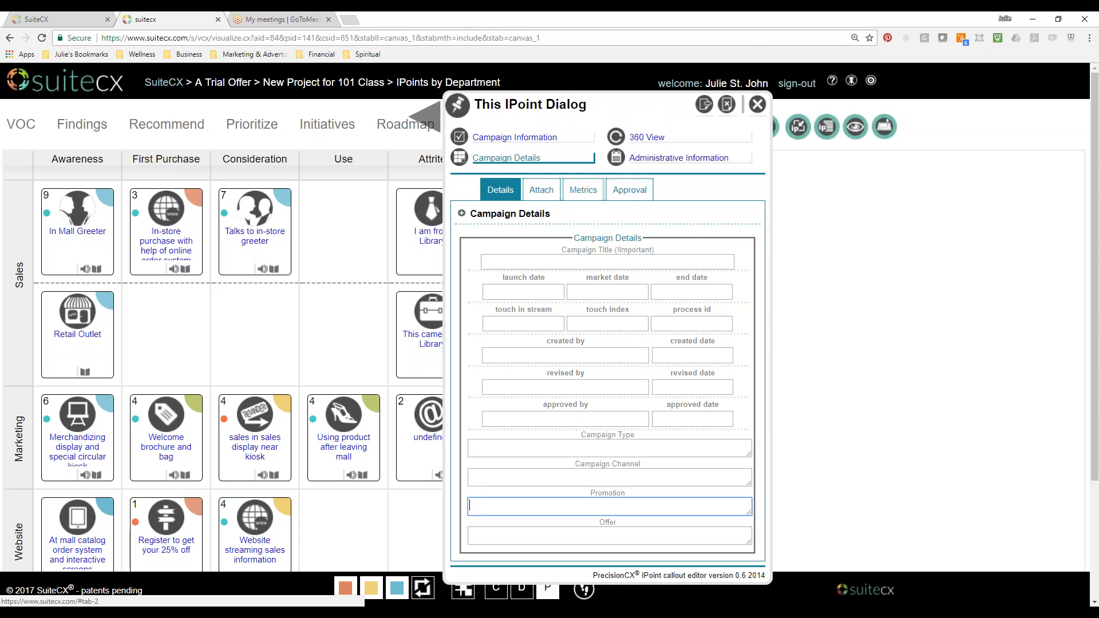
Review the IPoint's Campaign Information section in Precision mode and close the IPoint dialog.
left_click_drag(598, 98, 586, 50)
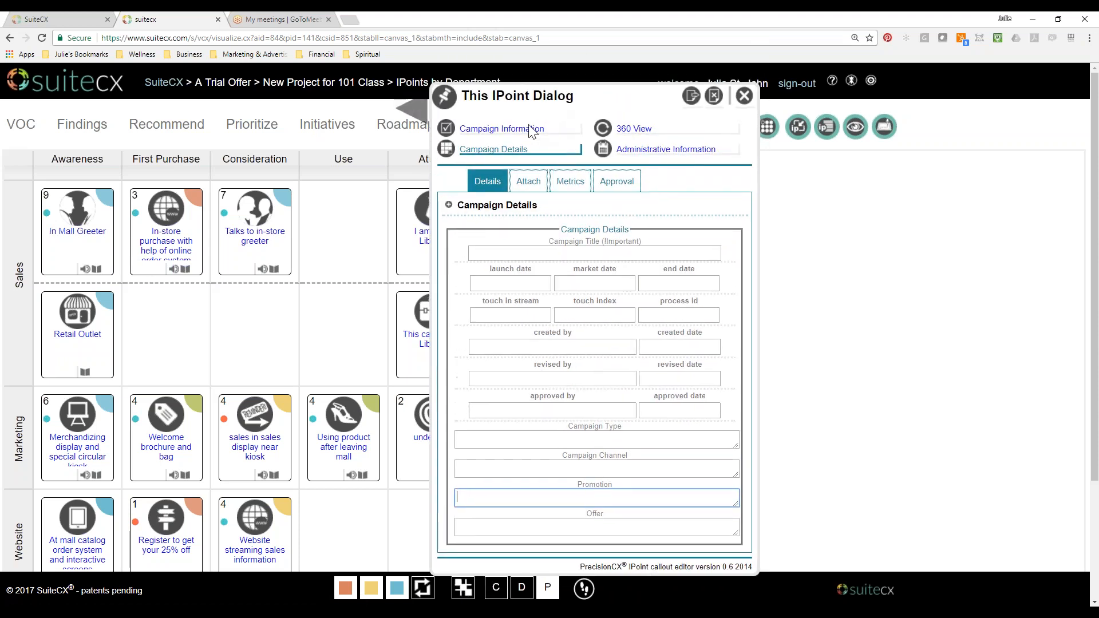
left_click(518, 129)
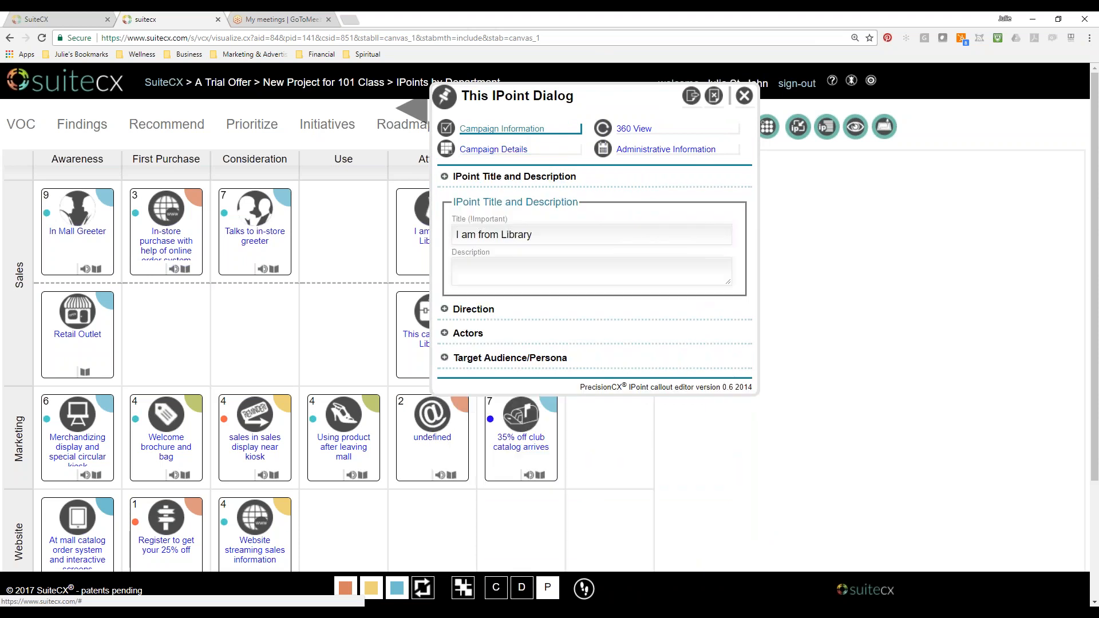
left_click(745, 98)
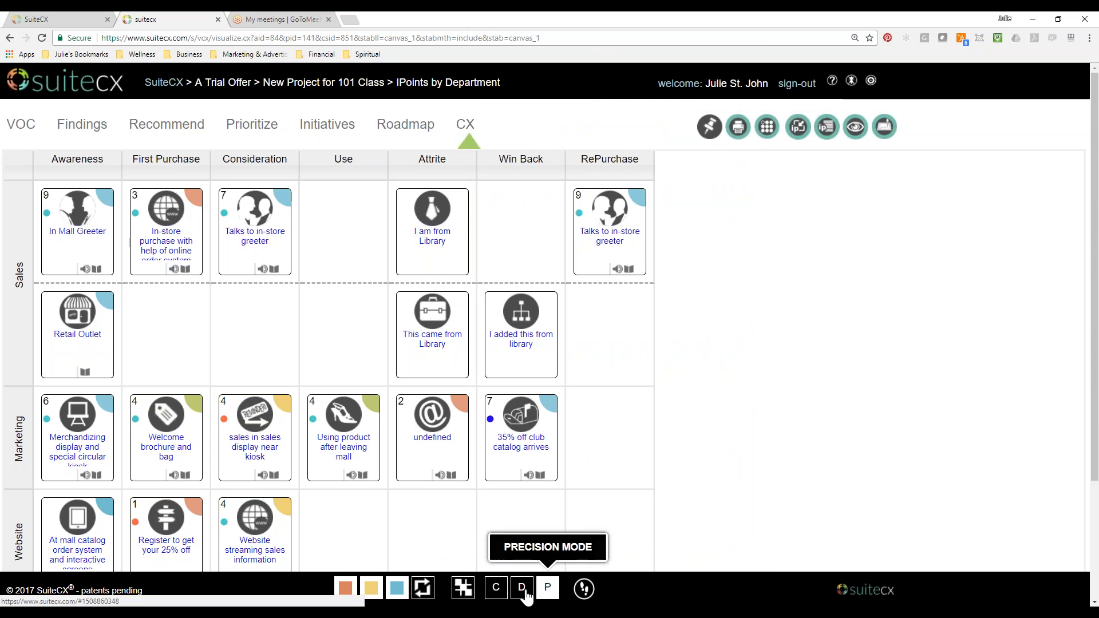
Switch to Diagnostic mode, view the Advanced Information of the "I am from Library" IPoint, and close its dialog.
left_click(522, 589)
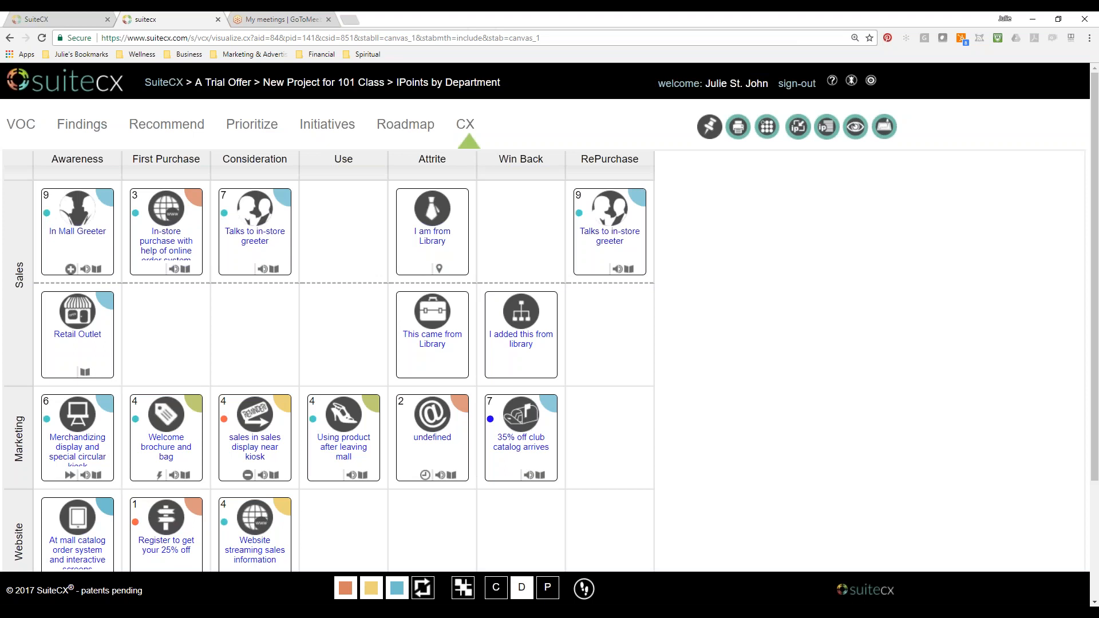
left_click(431, 246)
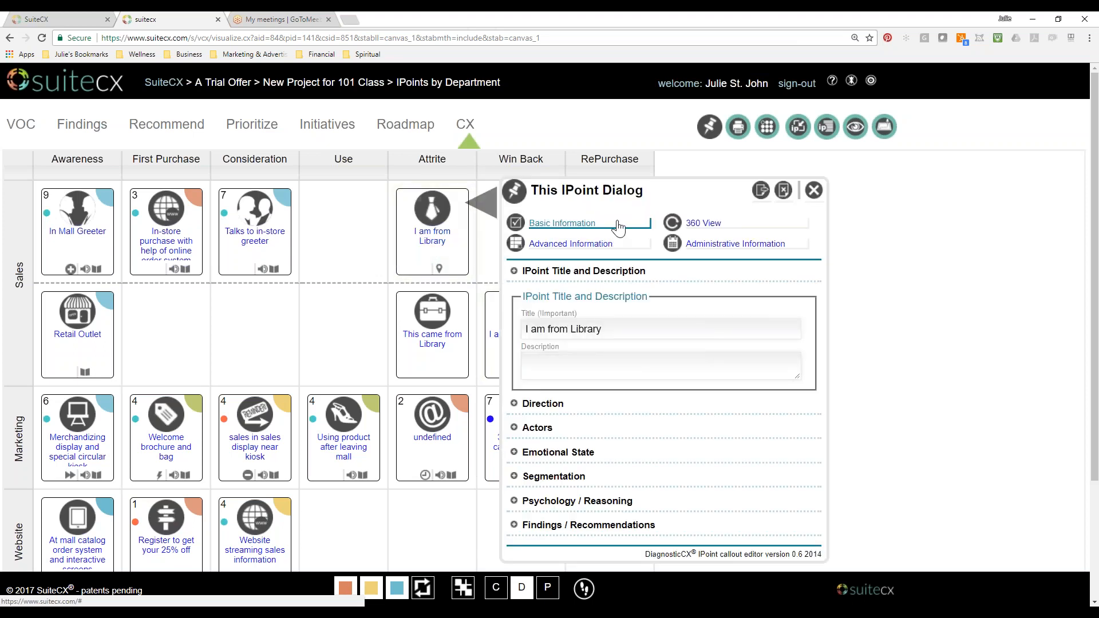
left_click(595, 246)
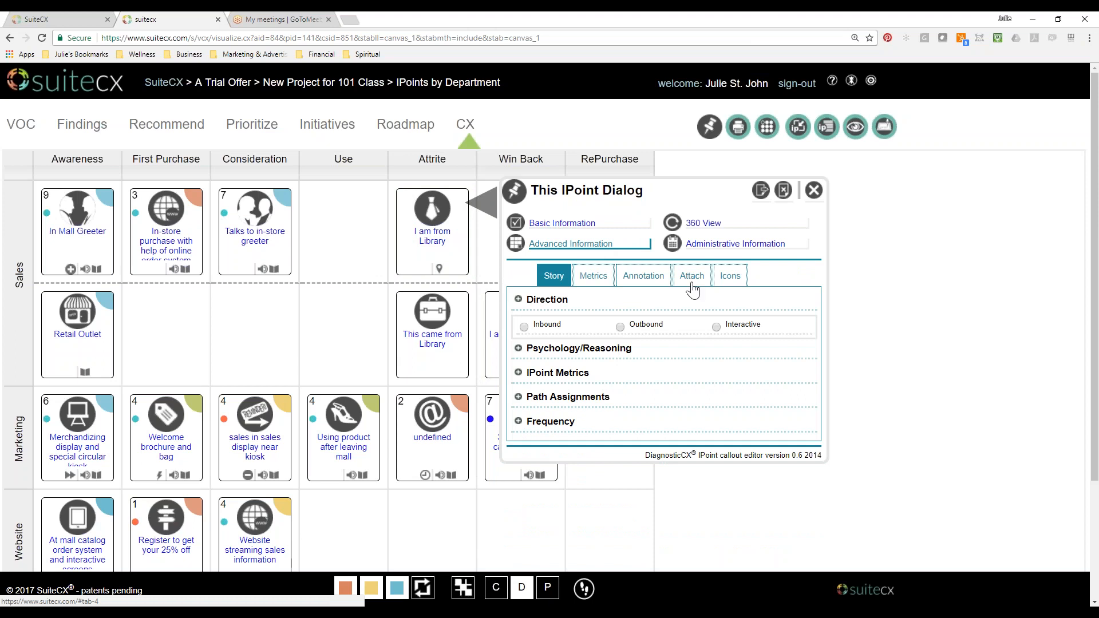
left_click(608, 281)
left_click(814, 190)
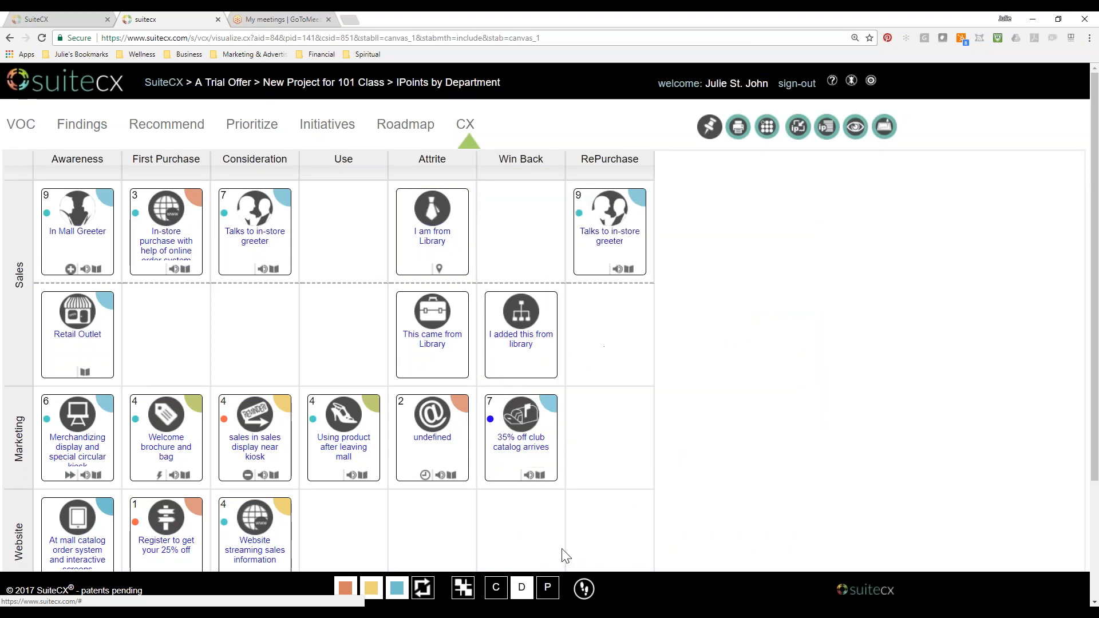
Return to Collaborate mode and review the "I am from Library" IPoint's Sticky Color, Actors, Emotional State and Segmentation sections once more.
left_click(497, 588)
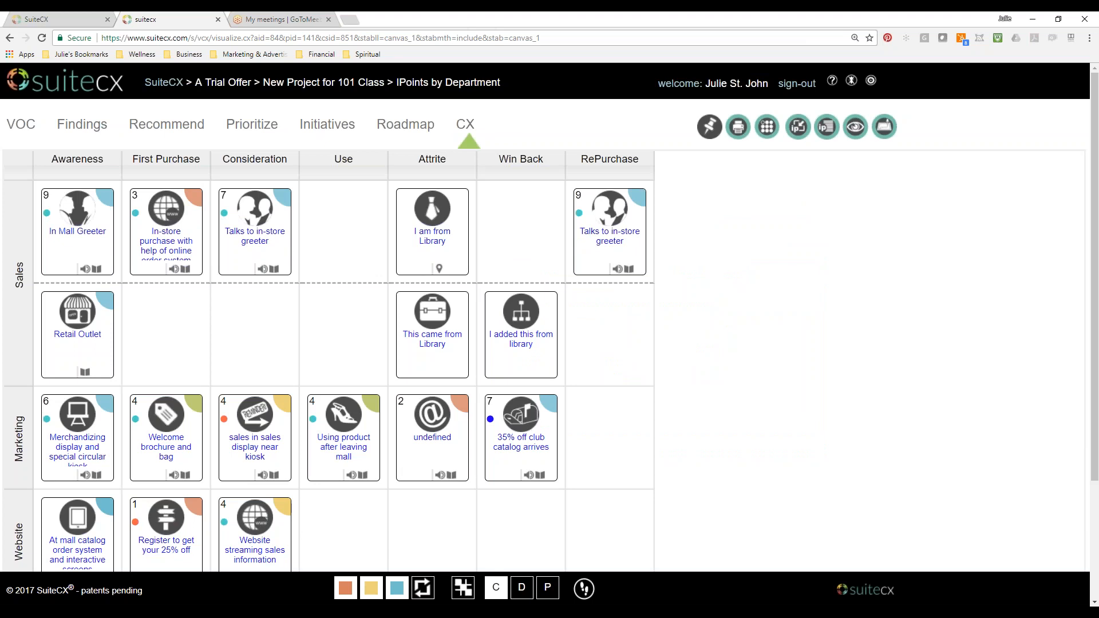
left_click(428, 238)
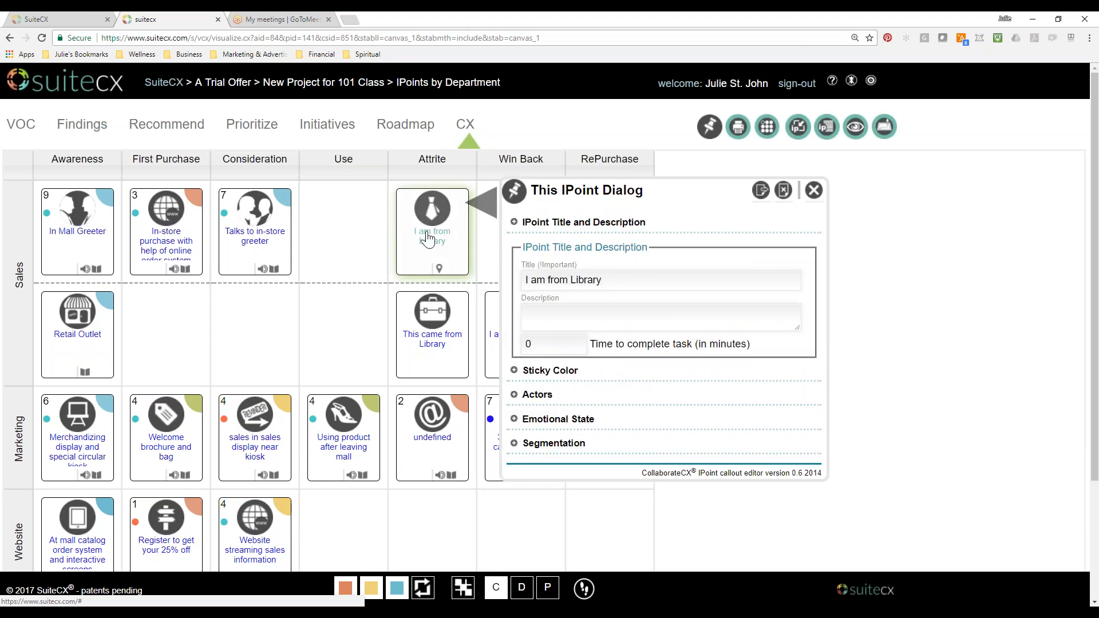
left_click(520, 372)
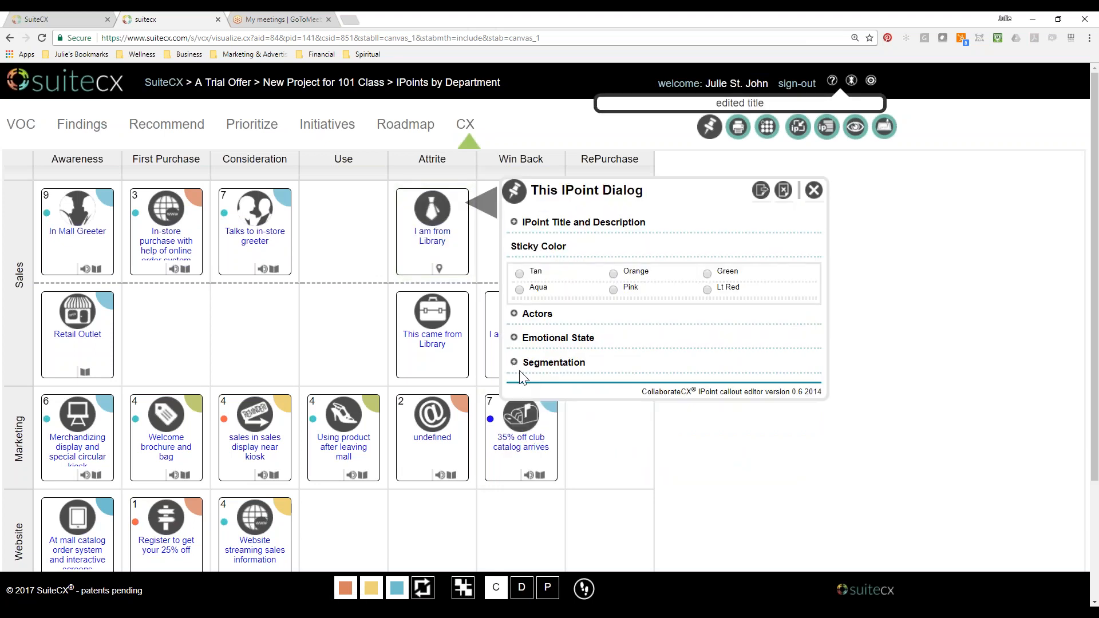
left_click(614, 290)
left_click(515, 315)
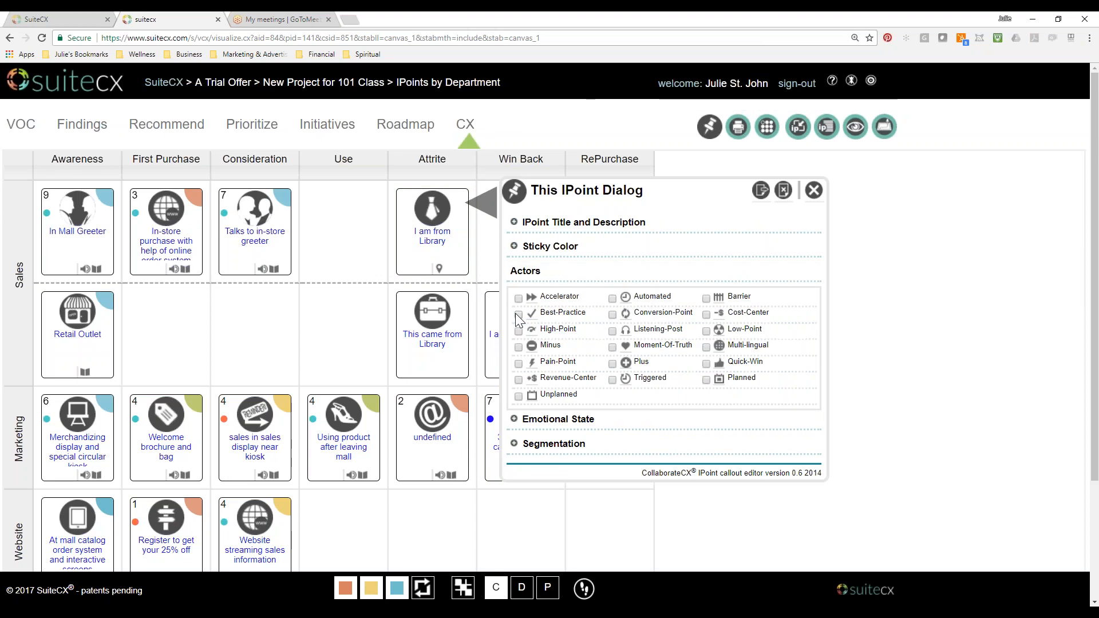
left_click(514, 420)
left_click(514, 376)
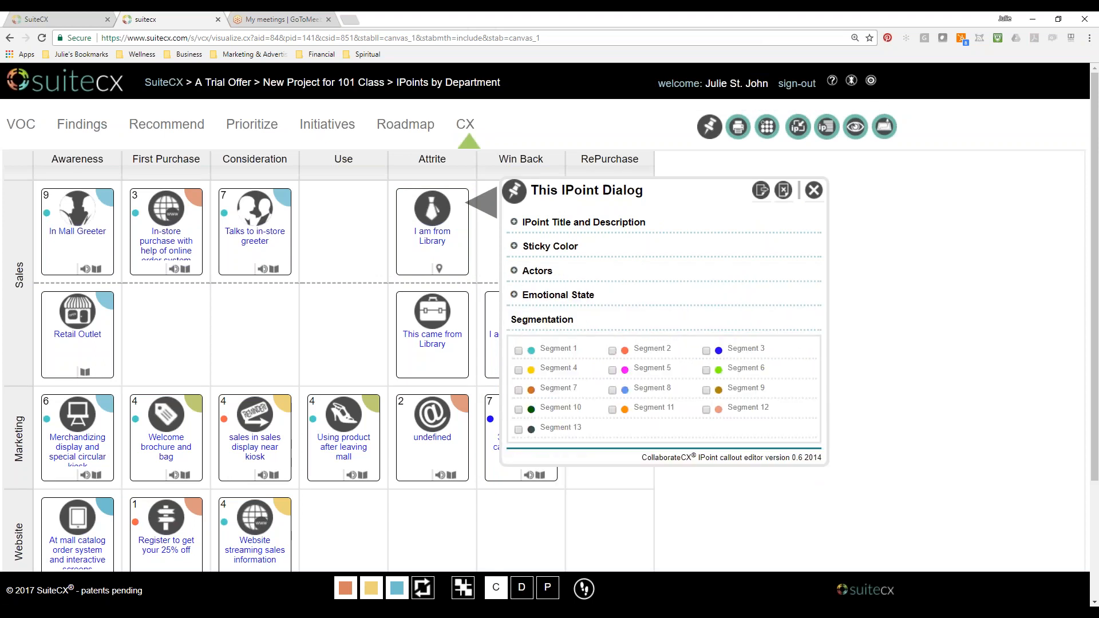
left_click(820, 192)
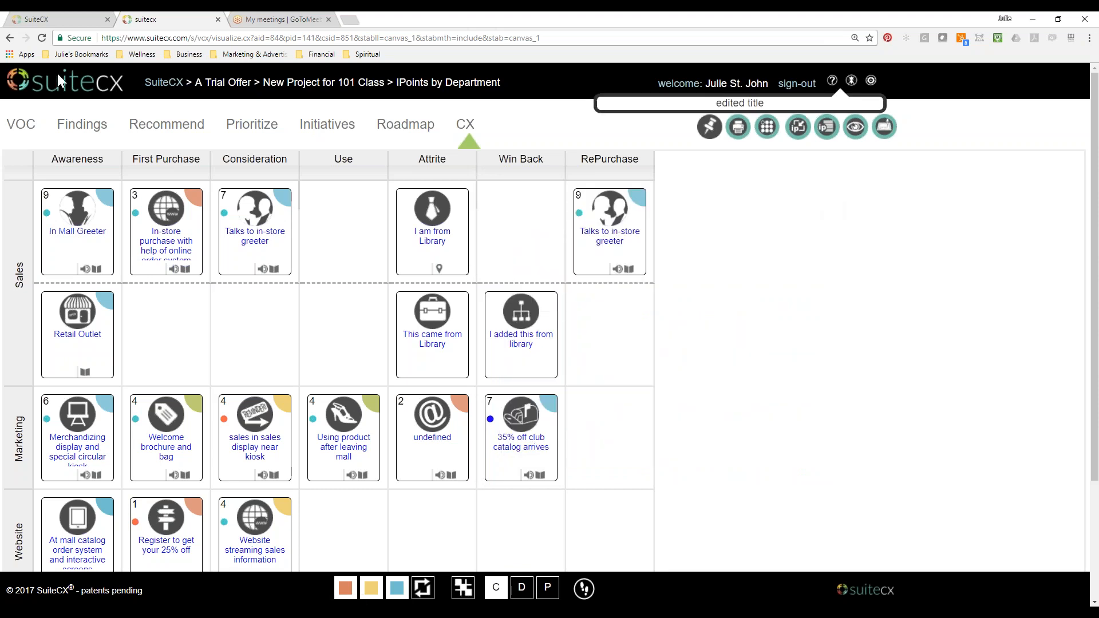
Set the IPoints by Department inventory back to Diagnostic mode and return to the CX 1 lesson in the classroom.
left_click(43, 39)
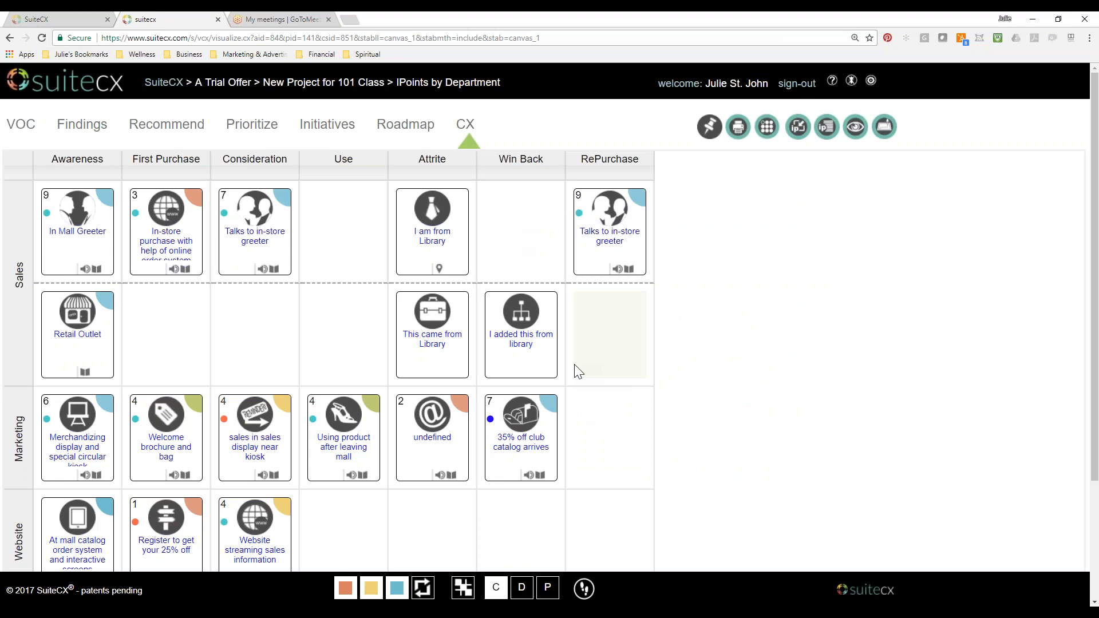
left_click(522, 587)
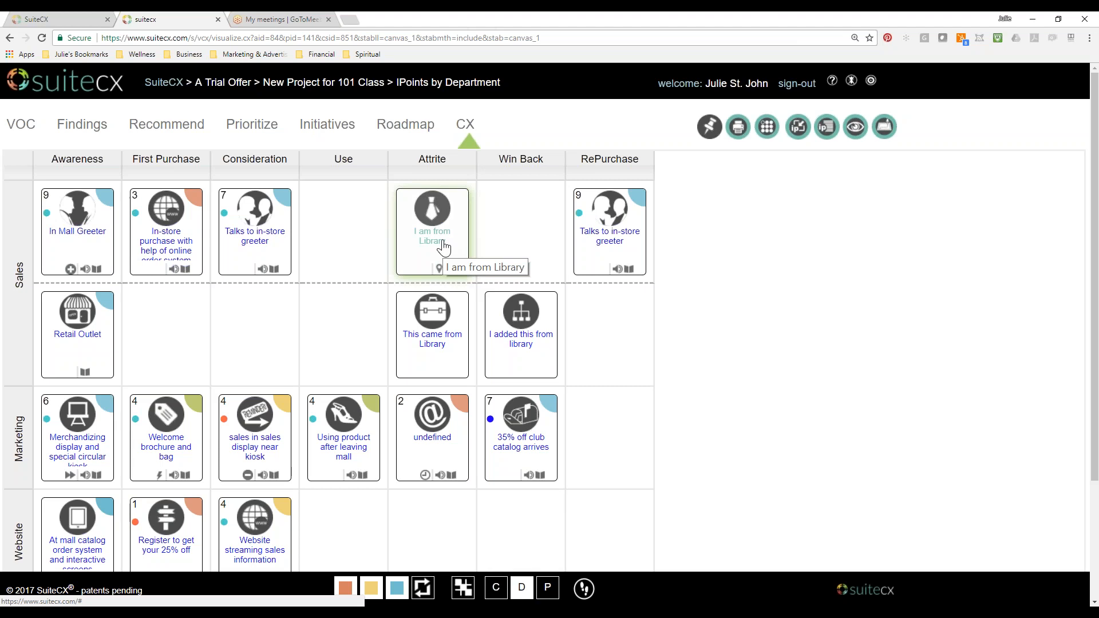
left_click(71, 21)
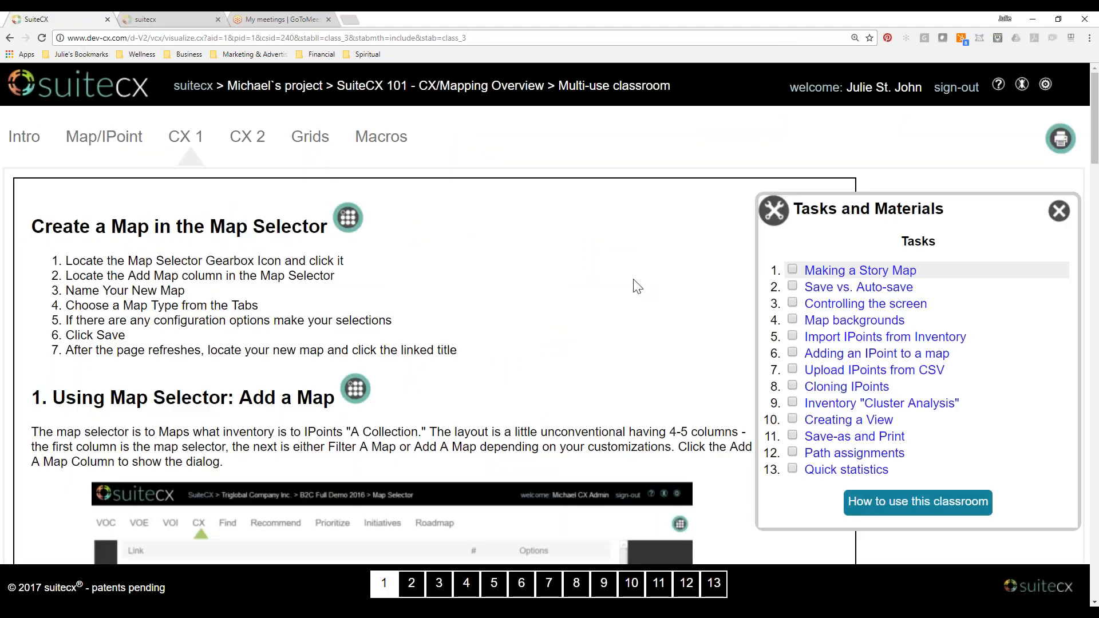
Open the CX 2 lesson in the classroom and switch to the IPoints by Department inventory in SuiteCX.
left_click(247, 138)
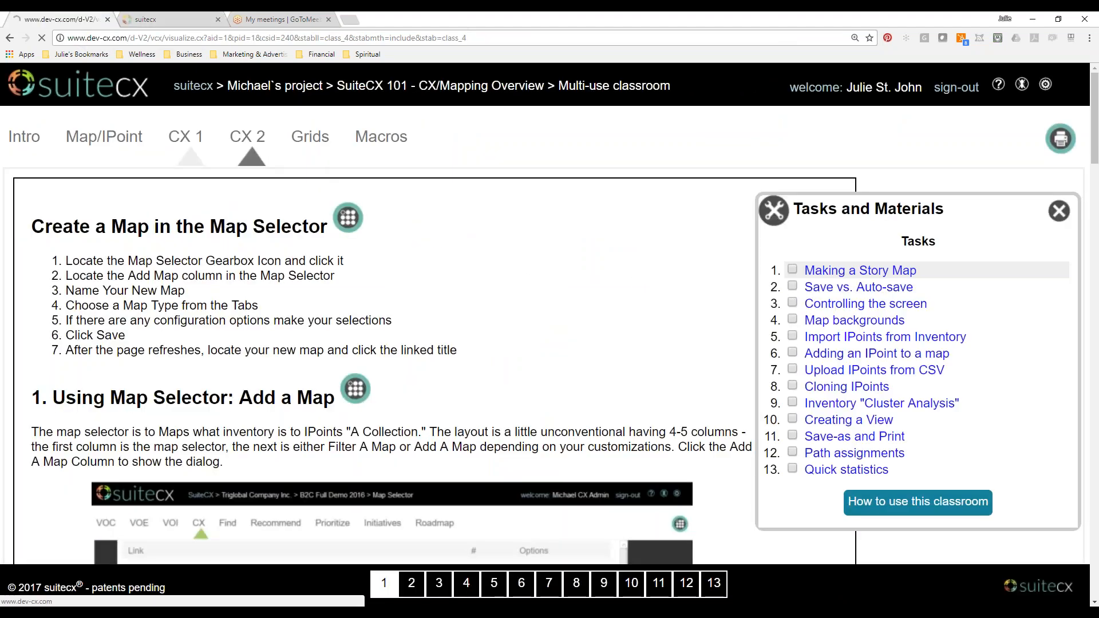
left_click(181, 18)
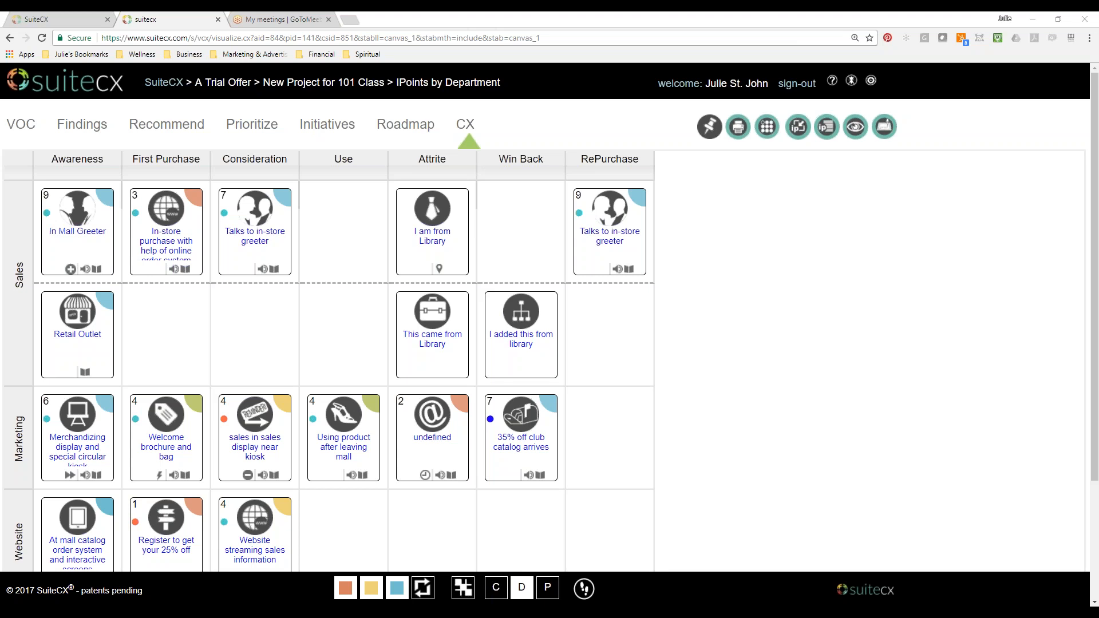
View the Advanced and Administrative Information of the "I am from Library" IPoint, and open its 360 View.
left_click(433, 226)
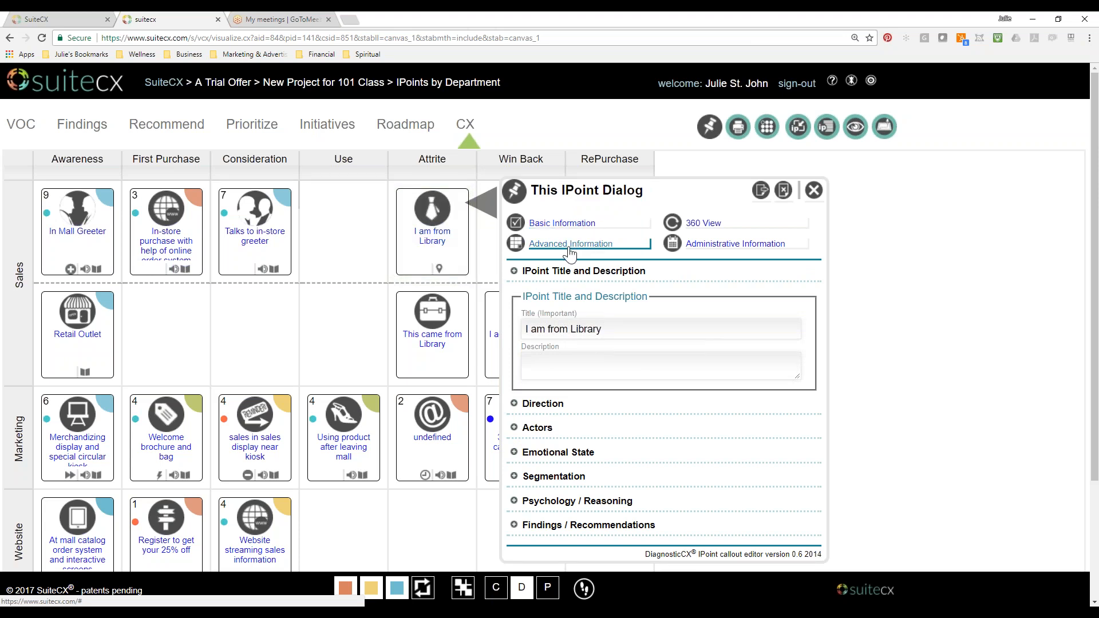
left_click(571, 244)
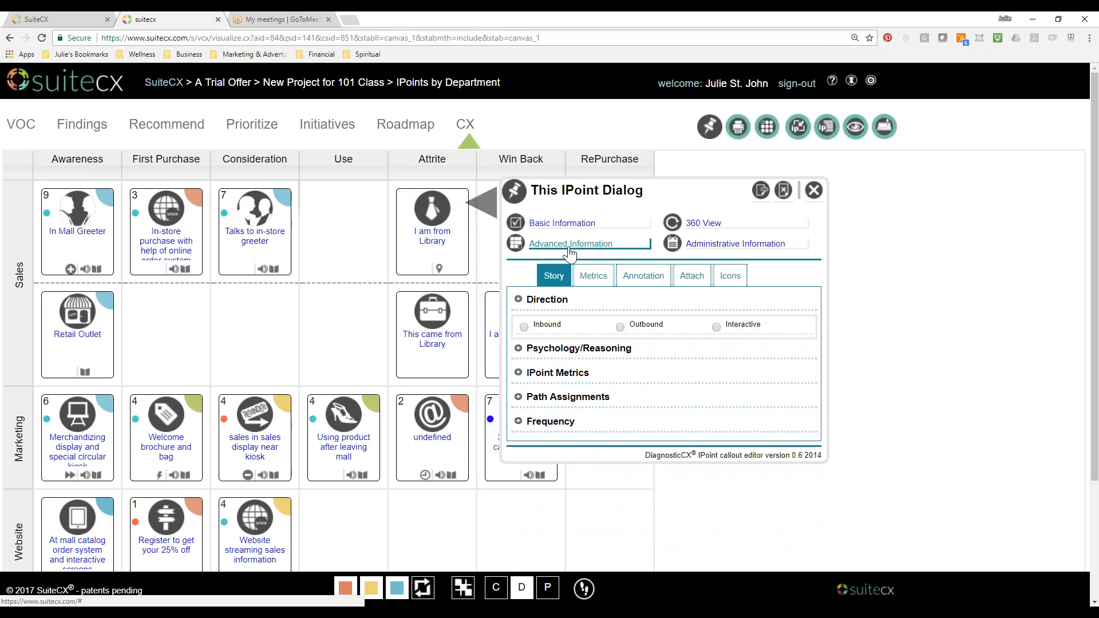
left_click(710, 246)
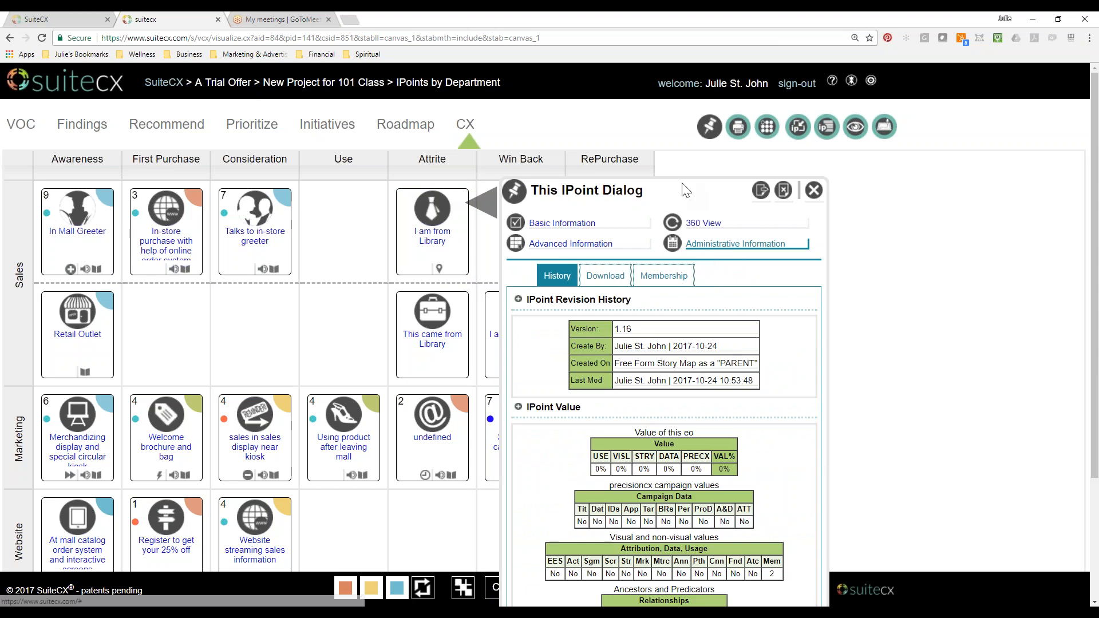
left_click_drag(685, 190, 490, 89)
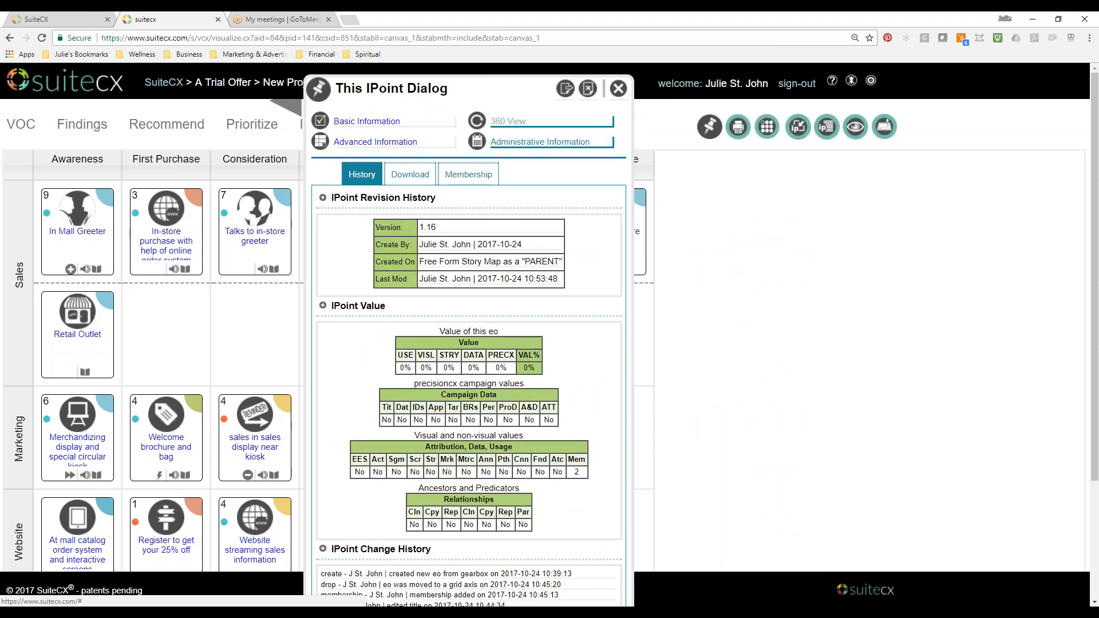
left_click(508, 121)
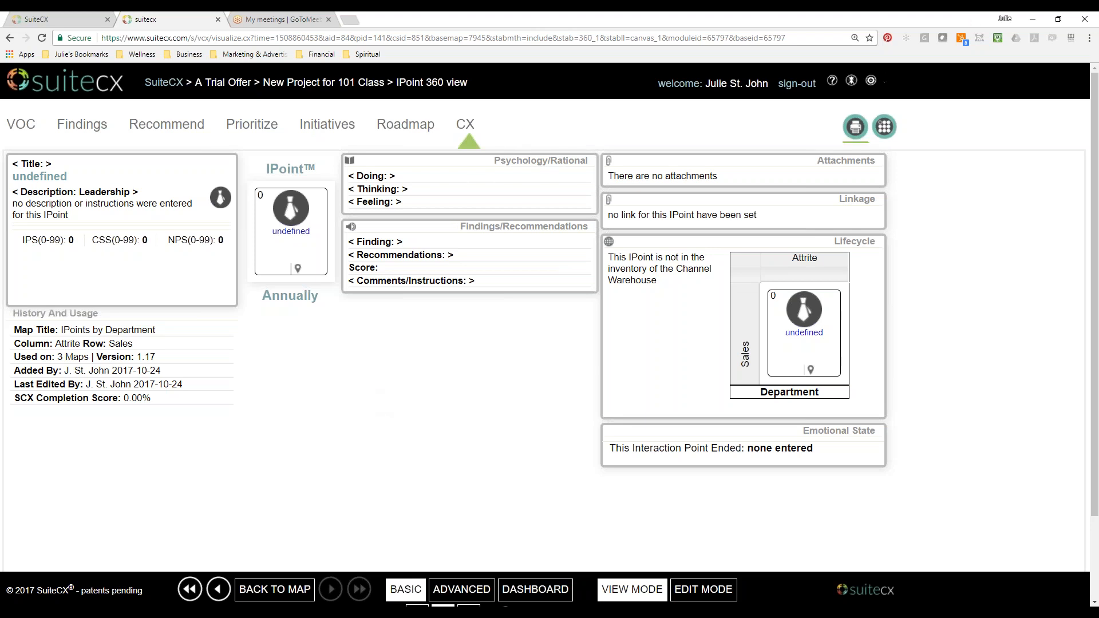
Examine the advanced version of the IPoint 360 view, including its psychology, path assignment, connection and map usage sections.
left_click(462, 590)
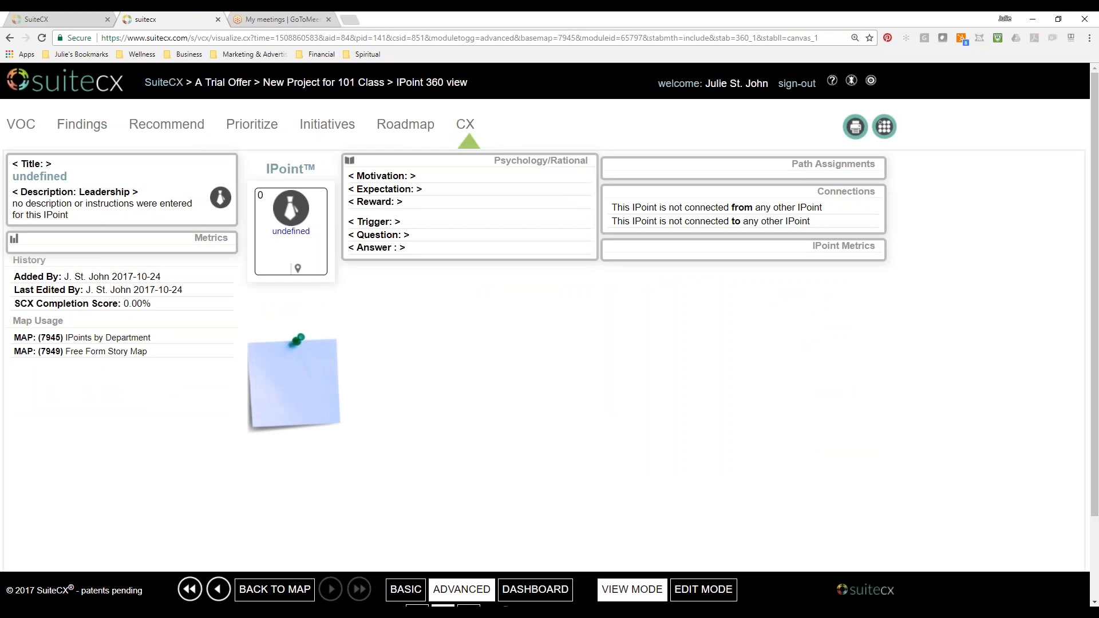
scroll(549, 320, "down", 1)
scroll(549, 321, "up", 1)
mouse_move(1095, 359)
left_mouse_down()
mouse_move(1094, 417)
mouse_move(1095, 345)
left_mouse_up()
left_click(410, 596)
left_click(435, 596)
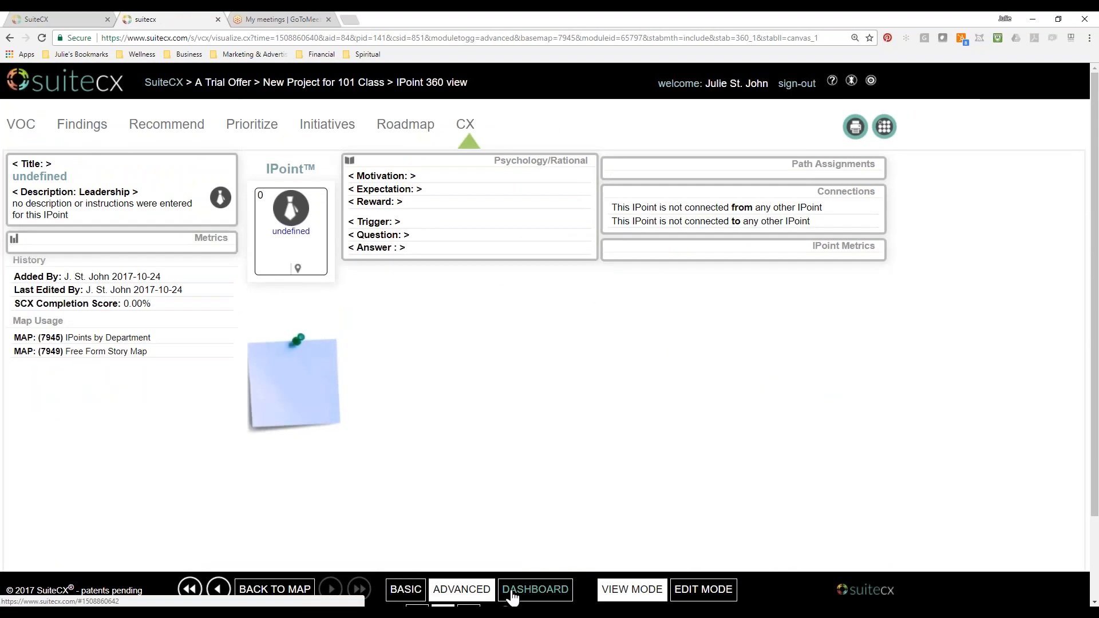
Set the IPoint 360 view to edit mode and review the editable fields of its advanced and basic versions.
left_click(698, 592)
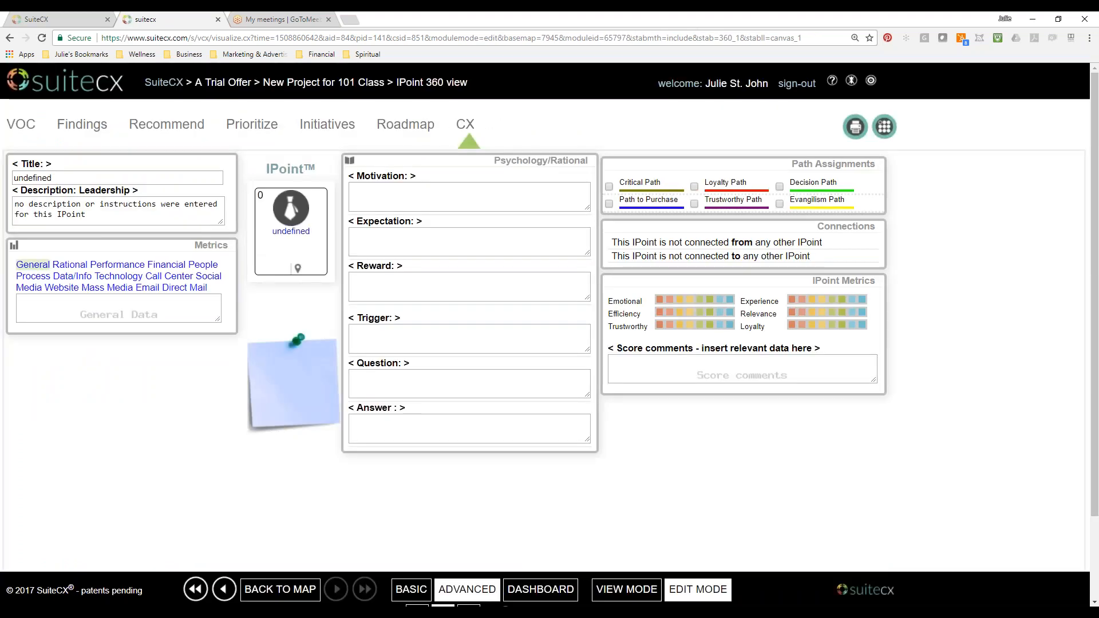
left_click(411, 590)
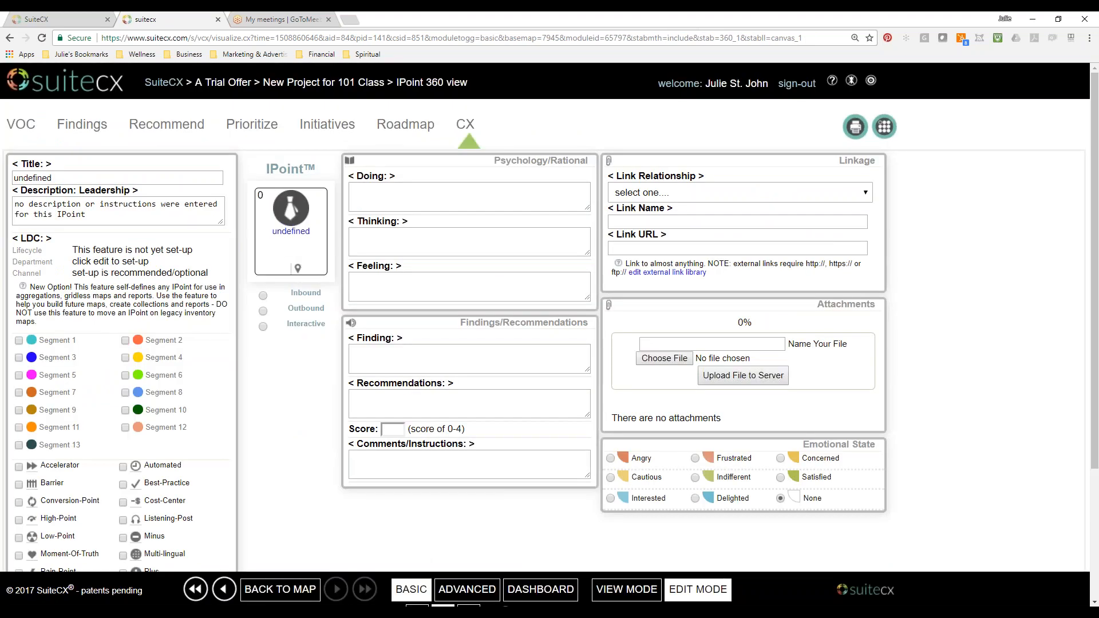
scroll(419, 548, "down", 3)
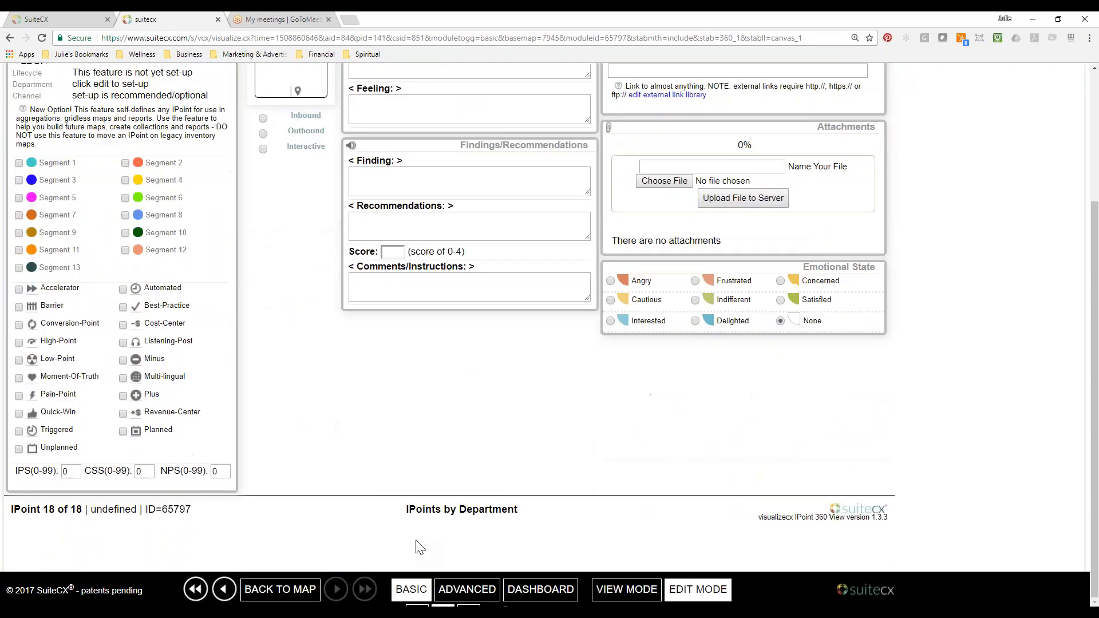
scroll(420, 548, "up", 3)
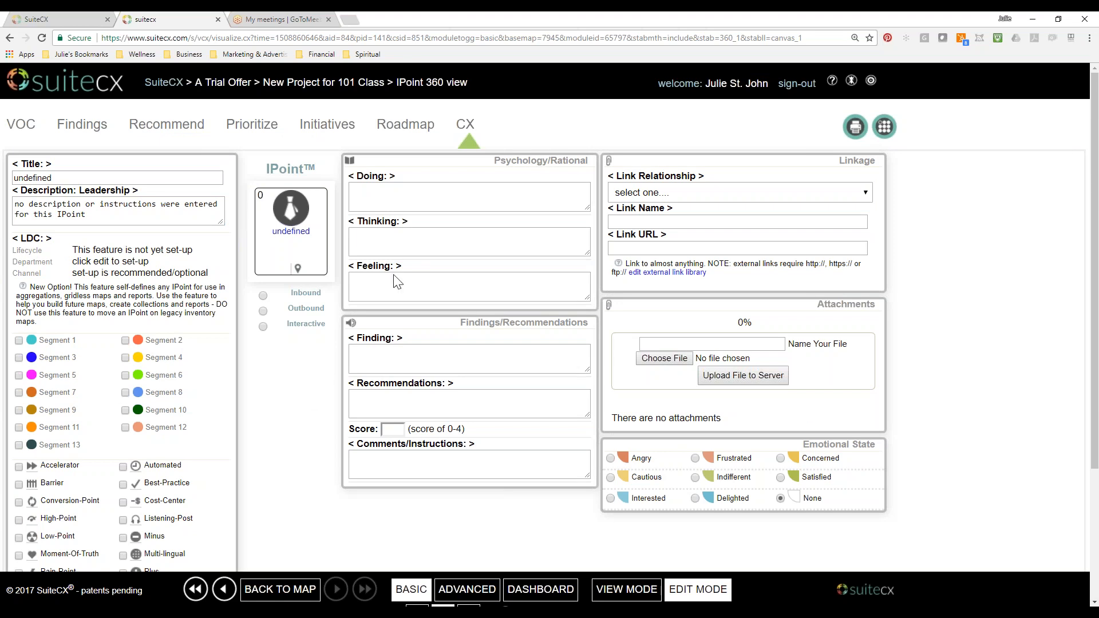
Leave the 360 view, reopen the IPoints by Department inventory from the Map Selector, and look over its department rows.
left_click(457, 123)
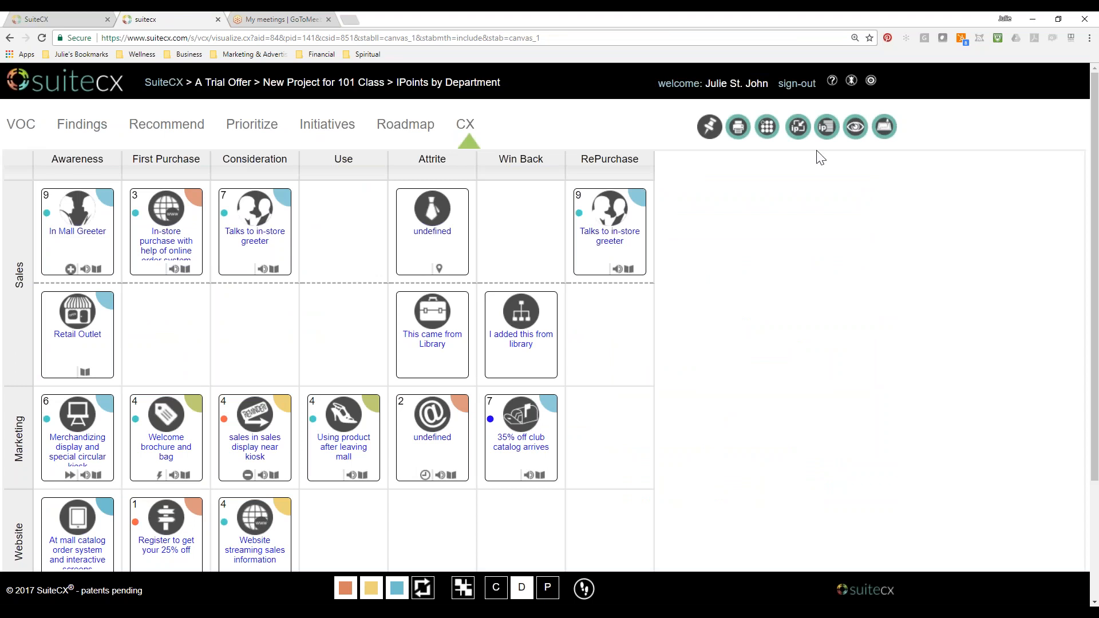
left_click(769, 129)
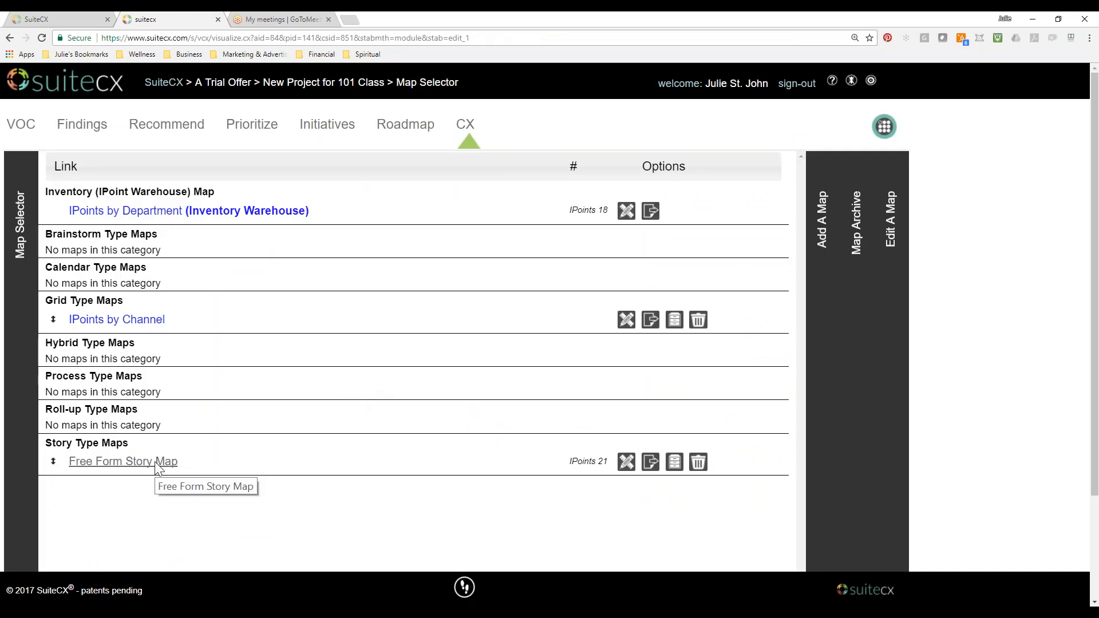
left_click(212, 212)
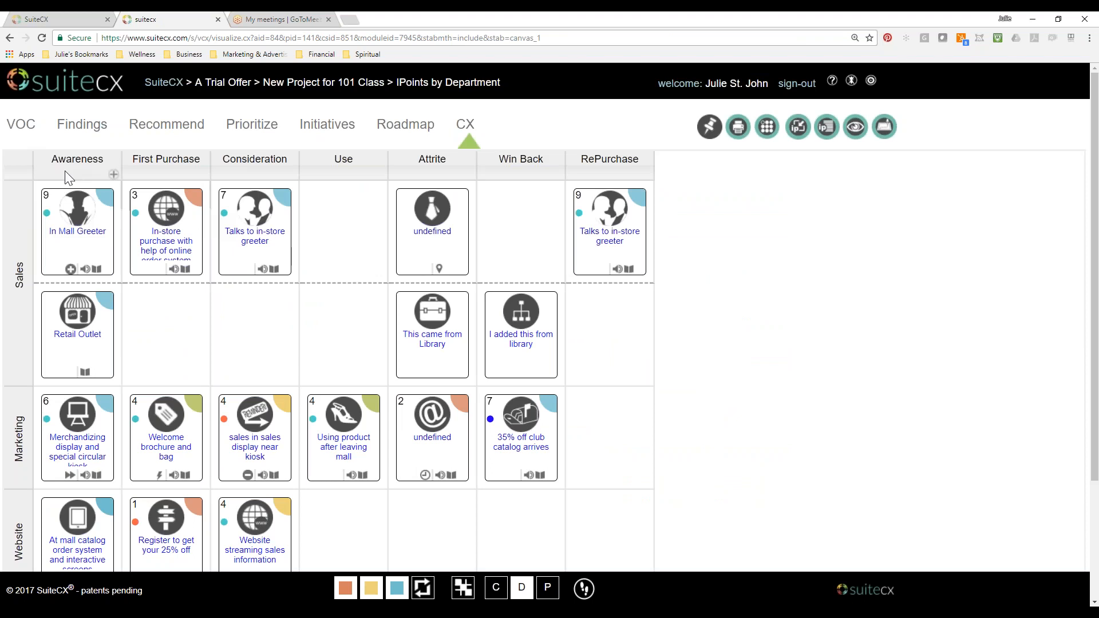
scroll(89, 394, "down", 3)
scroll(89, 394, "up", 3)
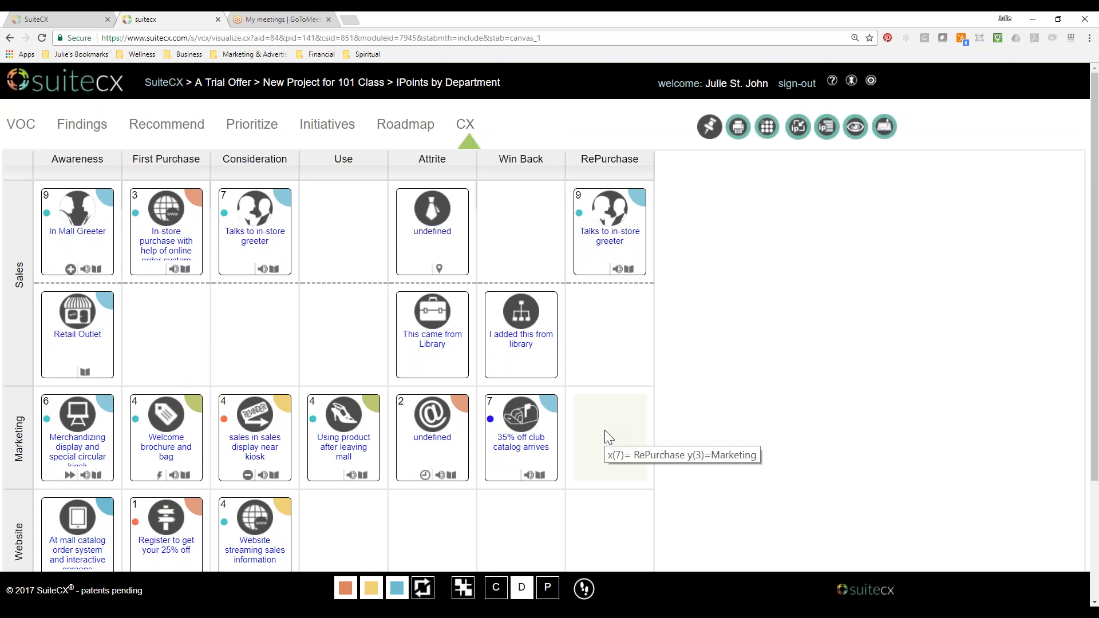
scroll(605, 431, "down", 3)
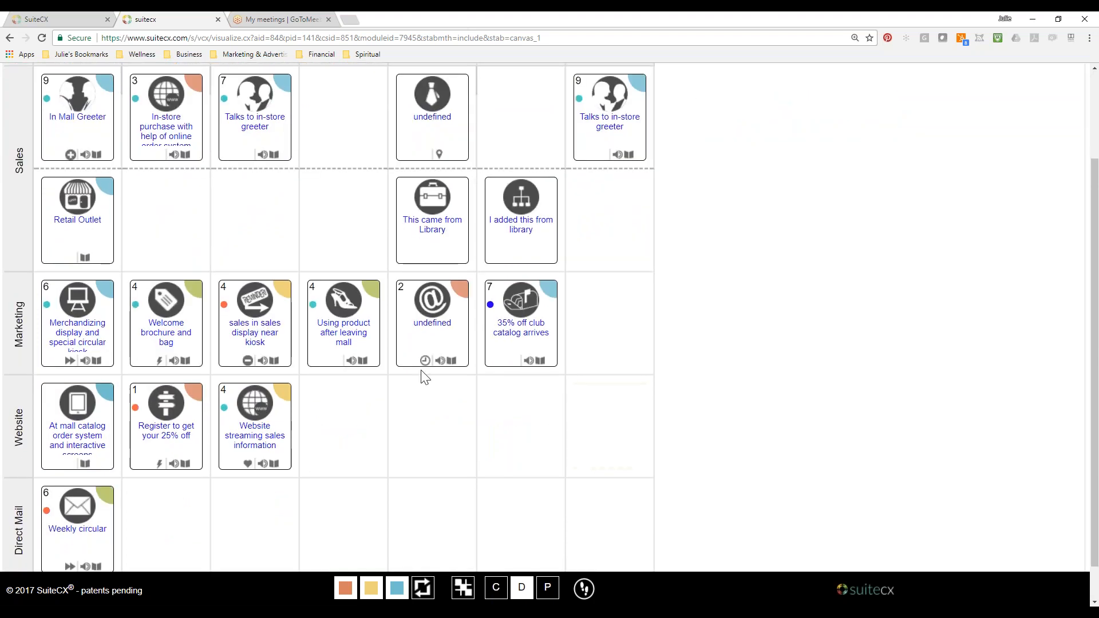
Add the "Using product after leaving mall" IPoint to the Free Form Story Map through its membership settings, and close its dialog.
left_click(343, 326)
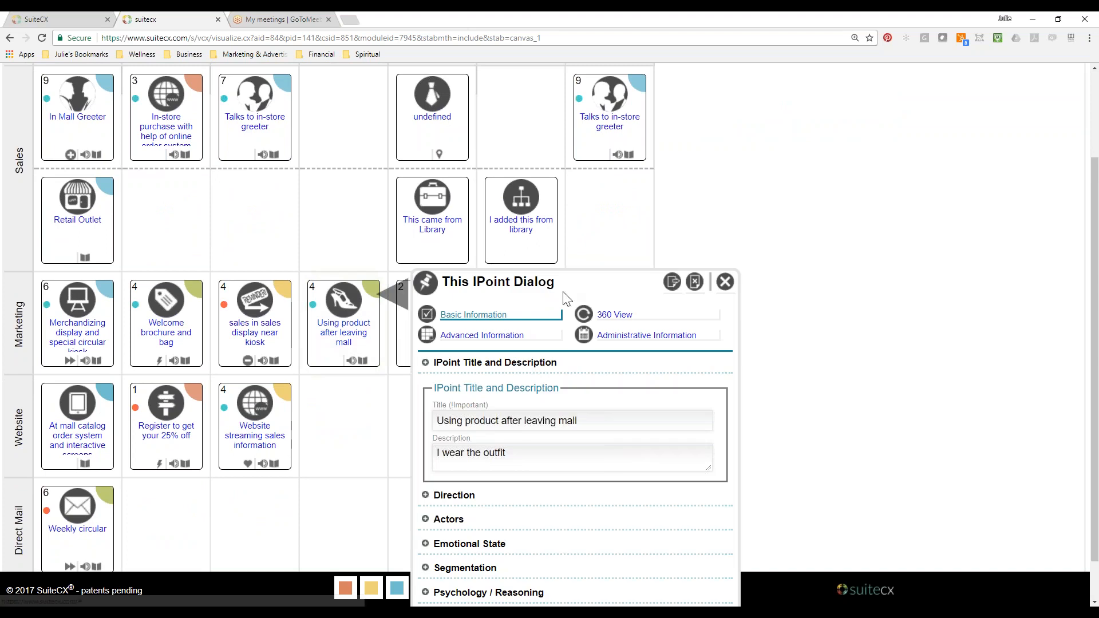
left_click(567, 196)
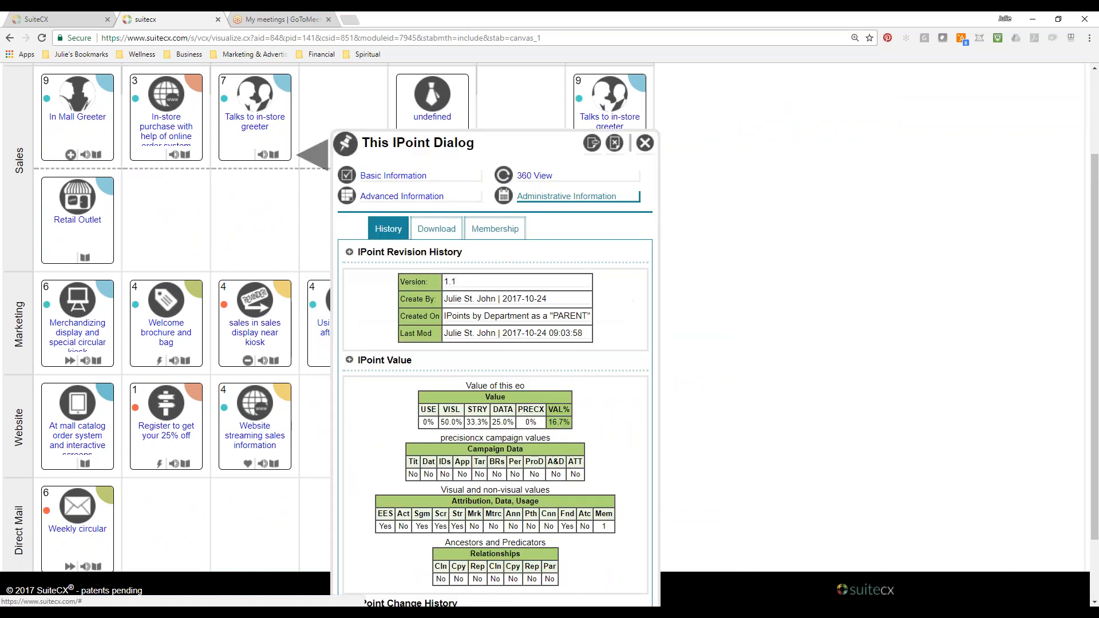
left_click(495, 228)
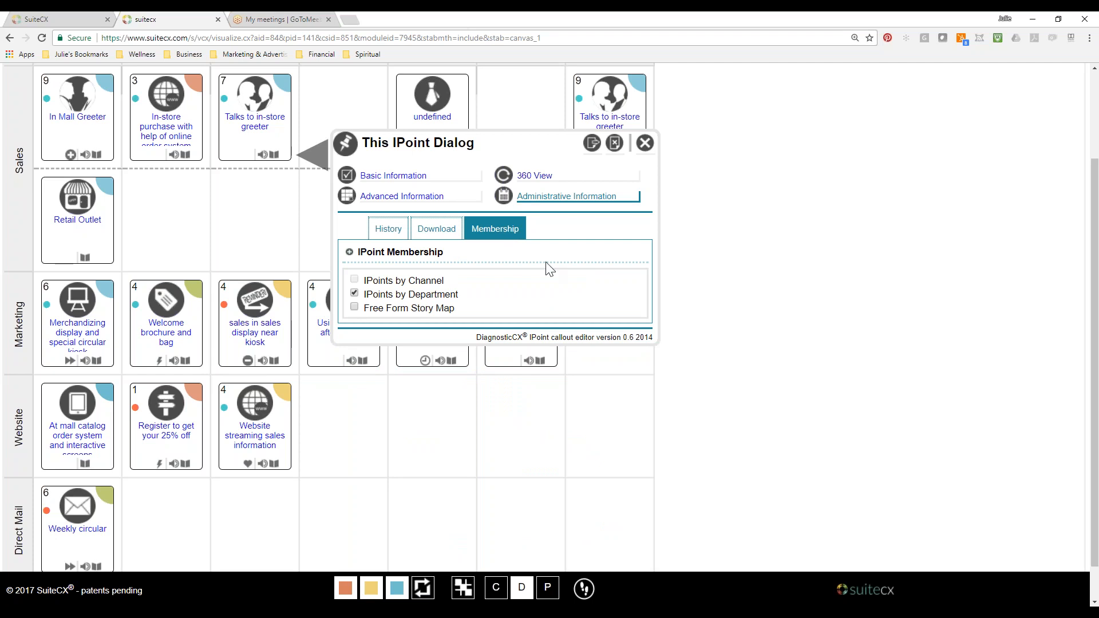
left_click(356, 308)
left_click(644, 145)
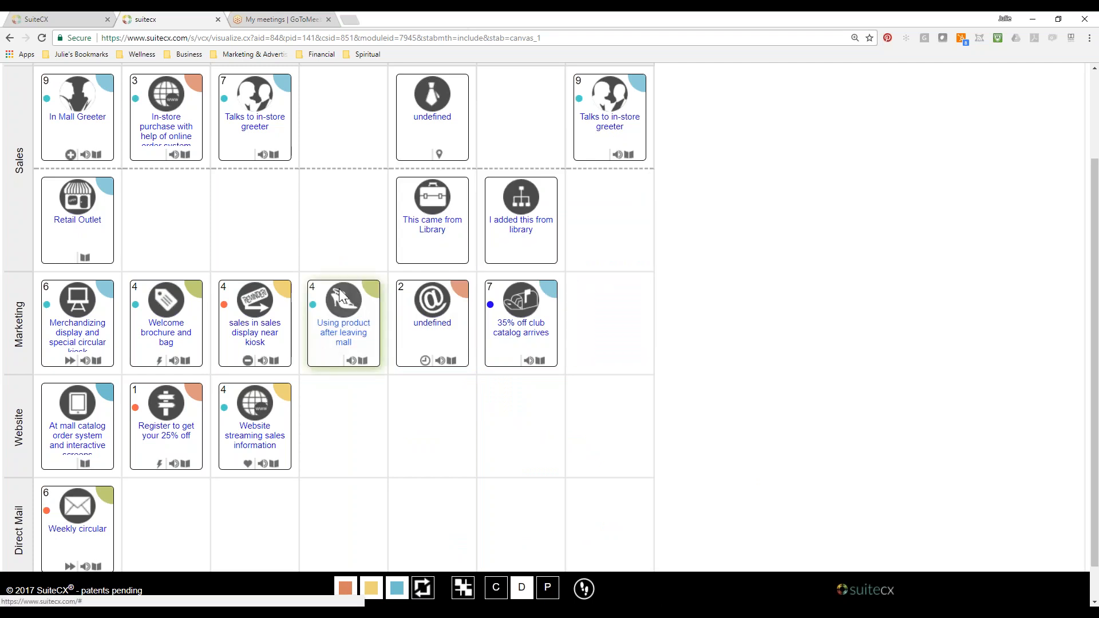
Open the Free Form Story Map and move the added "Using product after leaving mall" IPoint onto the loop beside Retail Outlet.
scroll(412, 485, "up", 2)
double_click(766, 127)
left_click(769, 154)
left_click(767, 138)
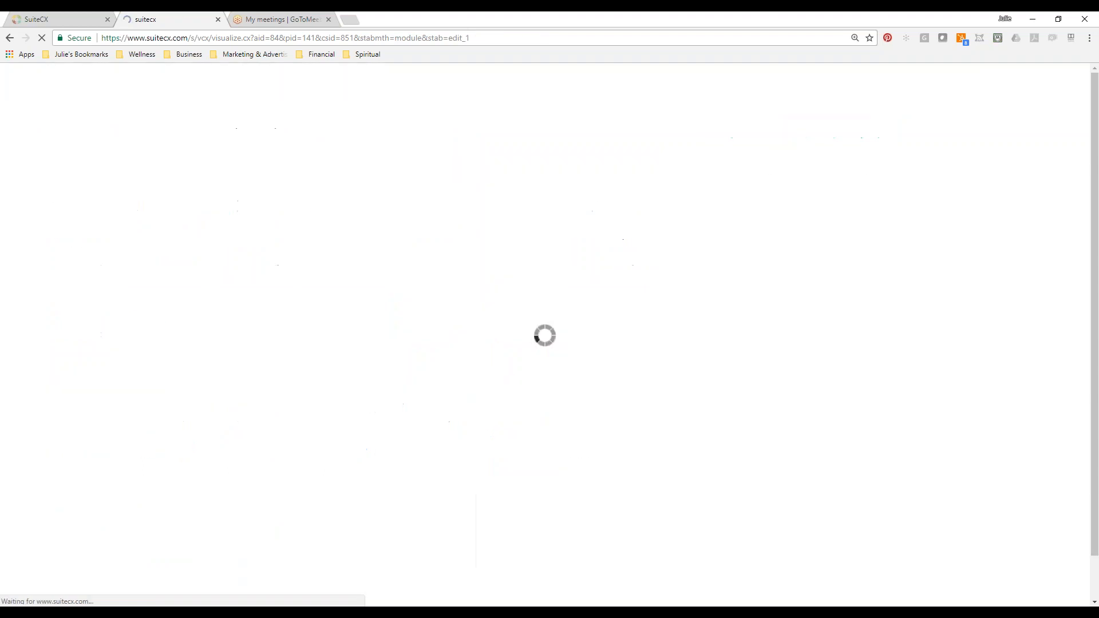
left_click(169, 460)
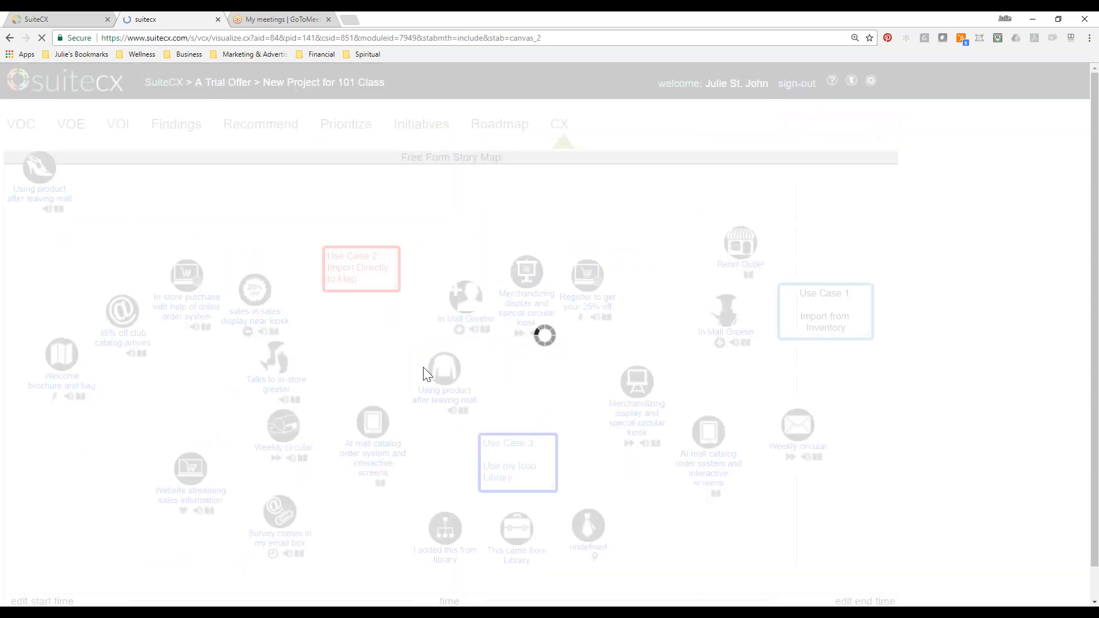
left_click_drag(39, 172, 658, 218)
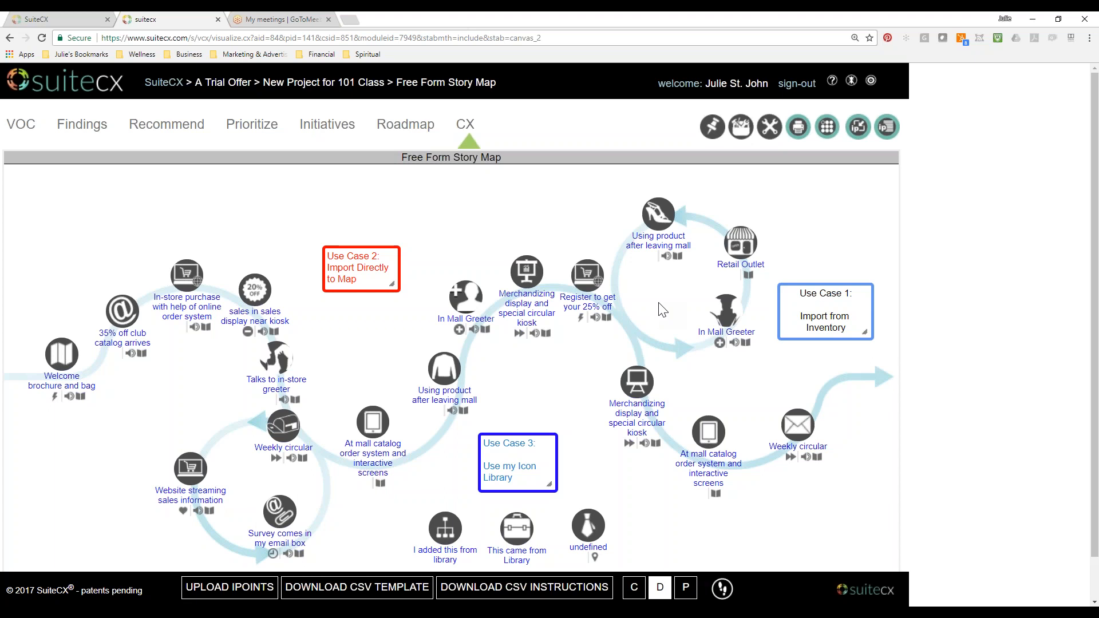
Review the map membership of the "Register to get your 25% off" IPoint, close its dialog, and reload the story map.
left_click(568, 308)
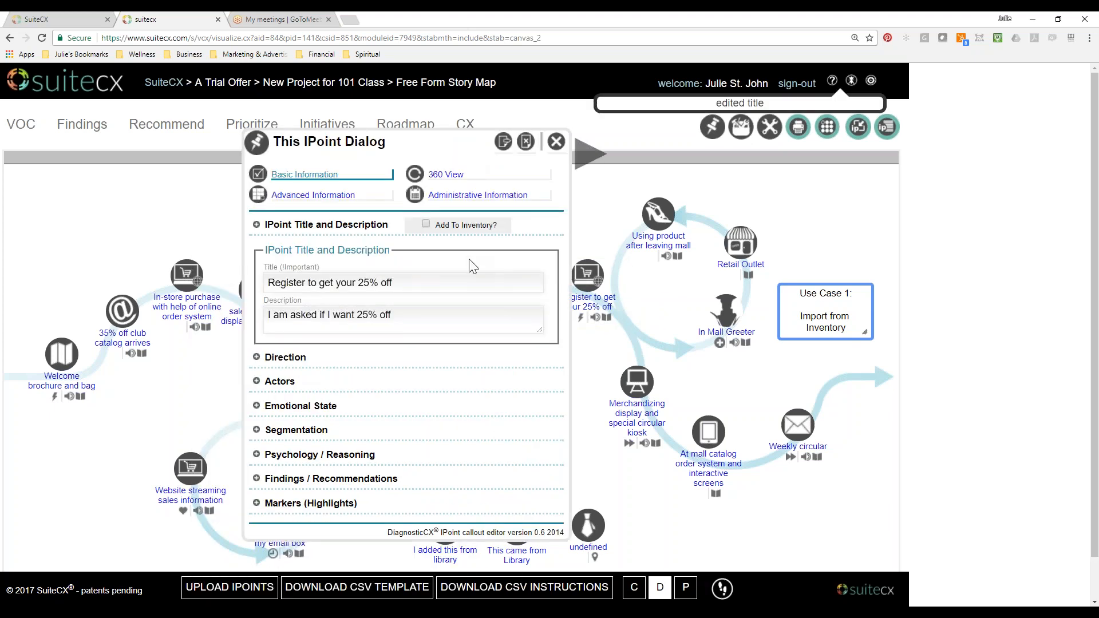
left_click(494, 195)
left_click(407, 226)
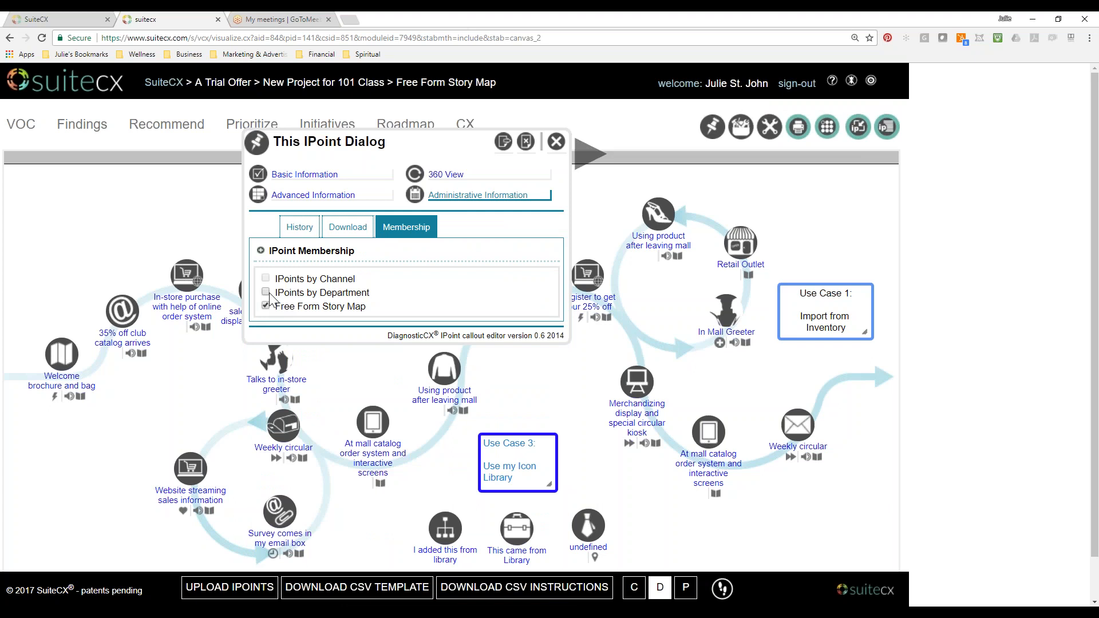
left_click(556, 142)
left_click(42, 37)
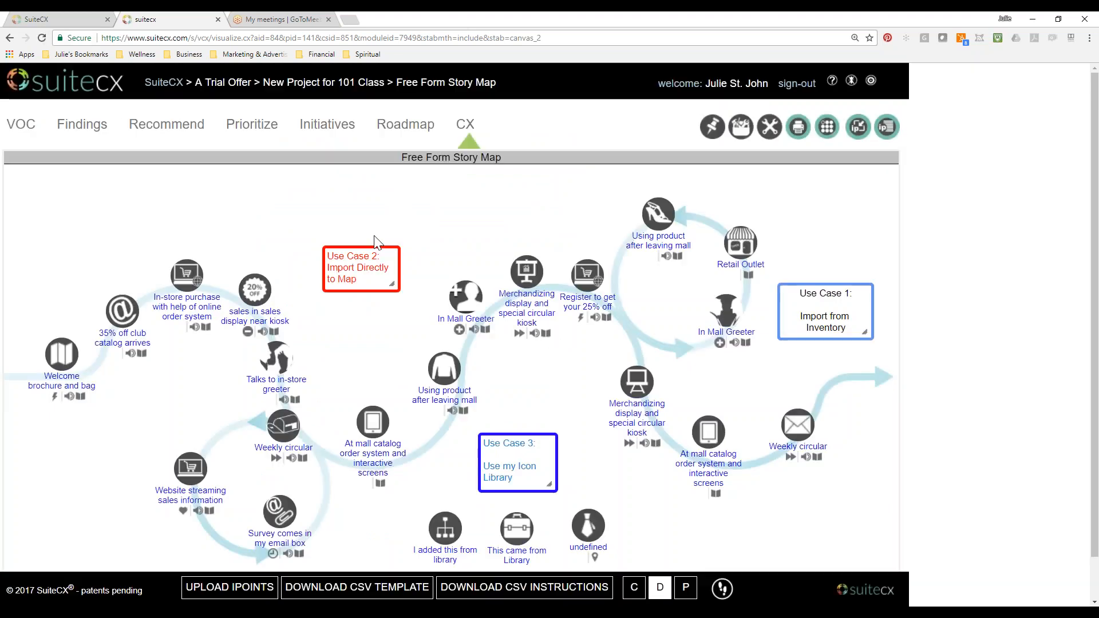